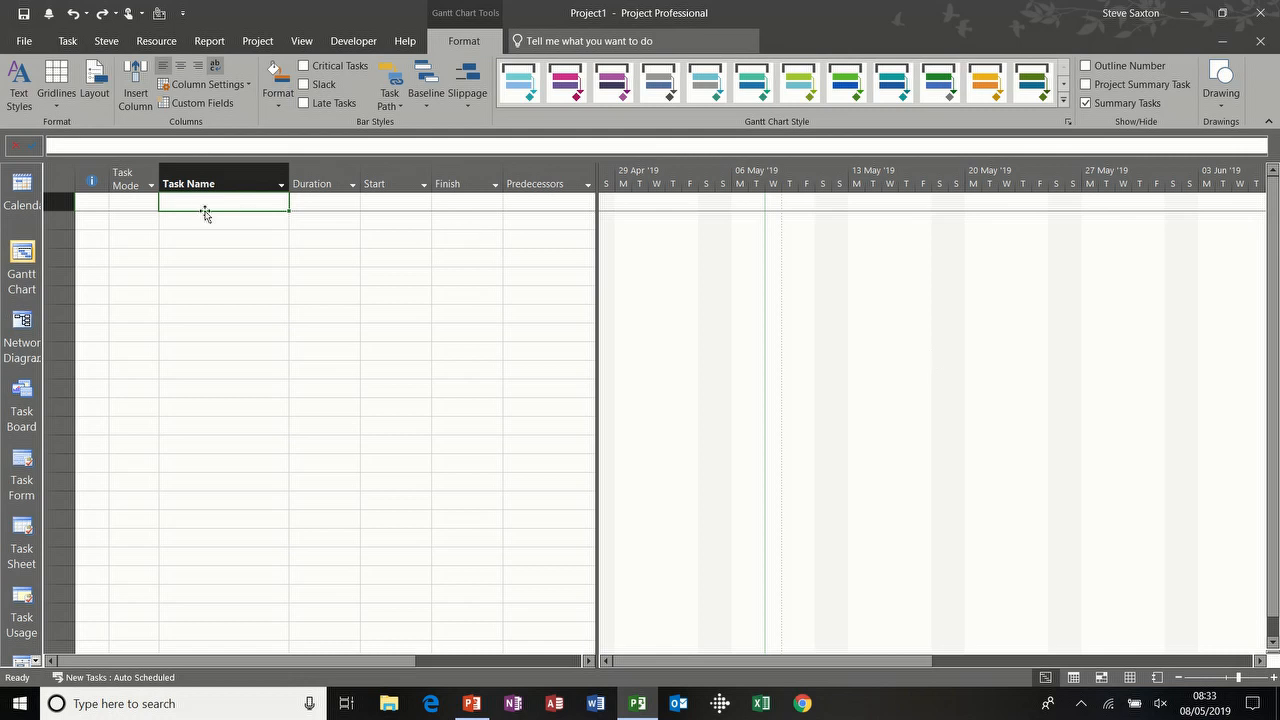
Enter the first three tasks in the task list: Develop Strategy, Coord Team and Train staff
key(F2)
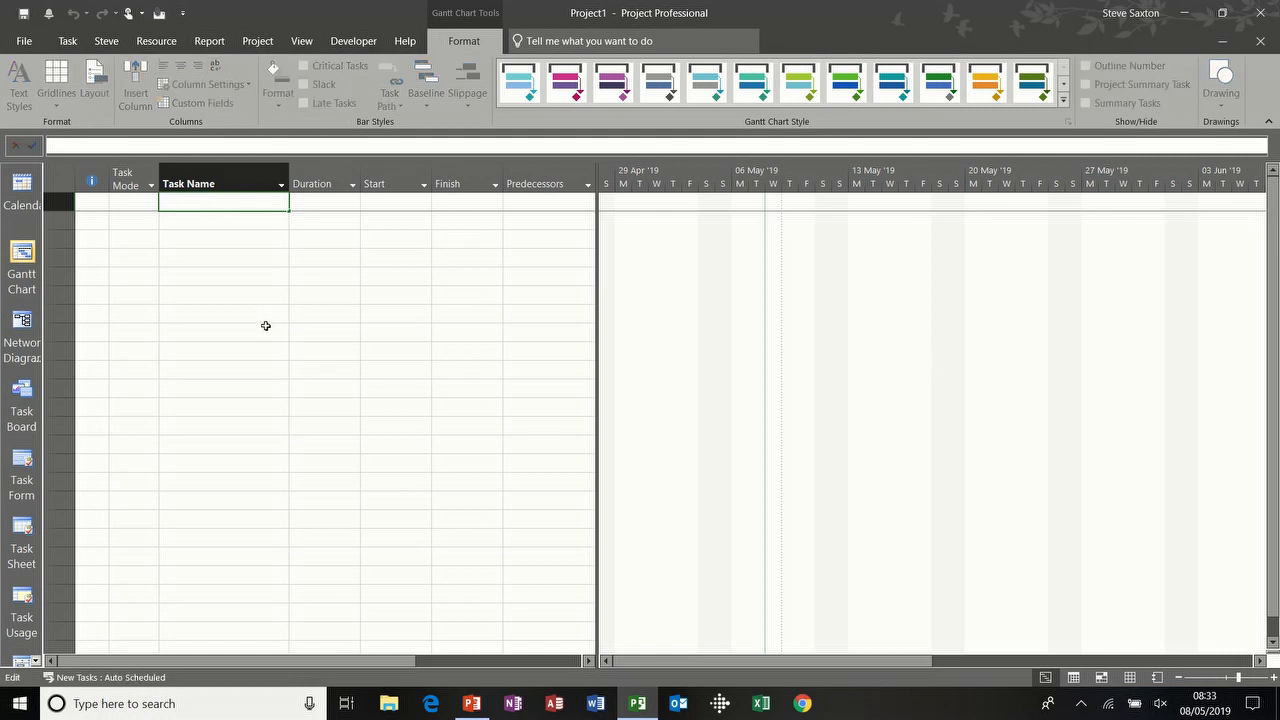
text(Deve)
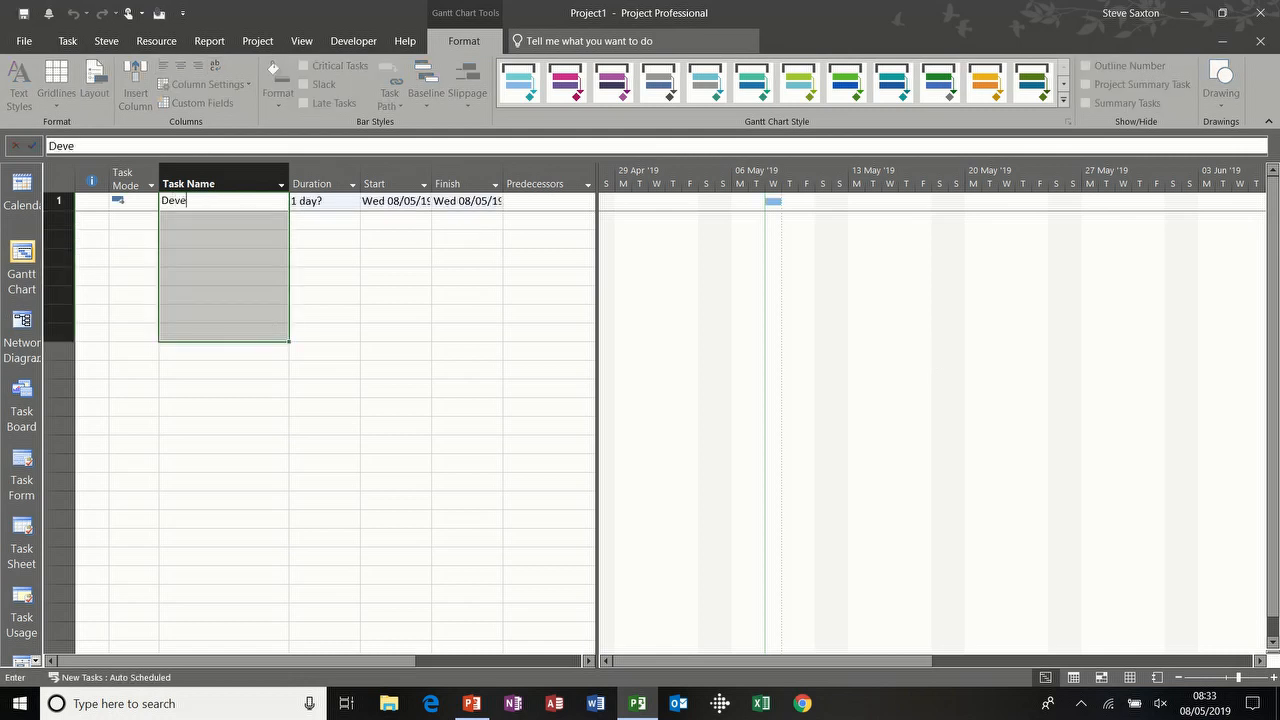
text(lop Strategy)
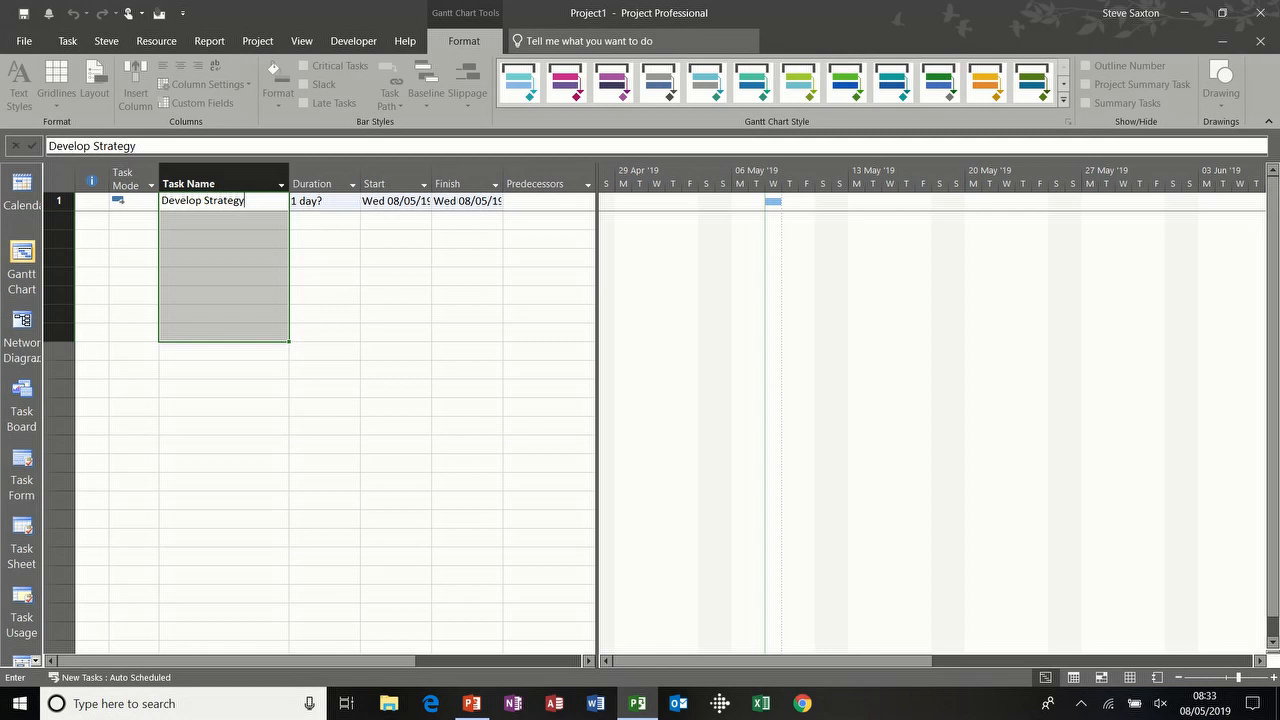
click(254, 221)
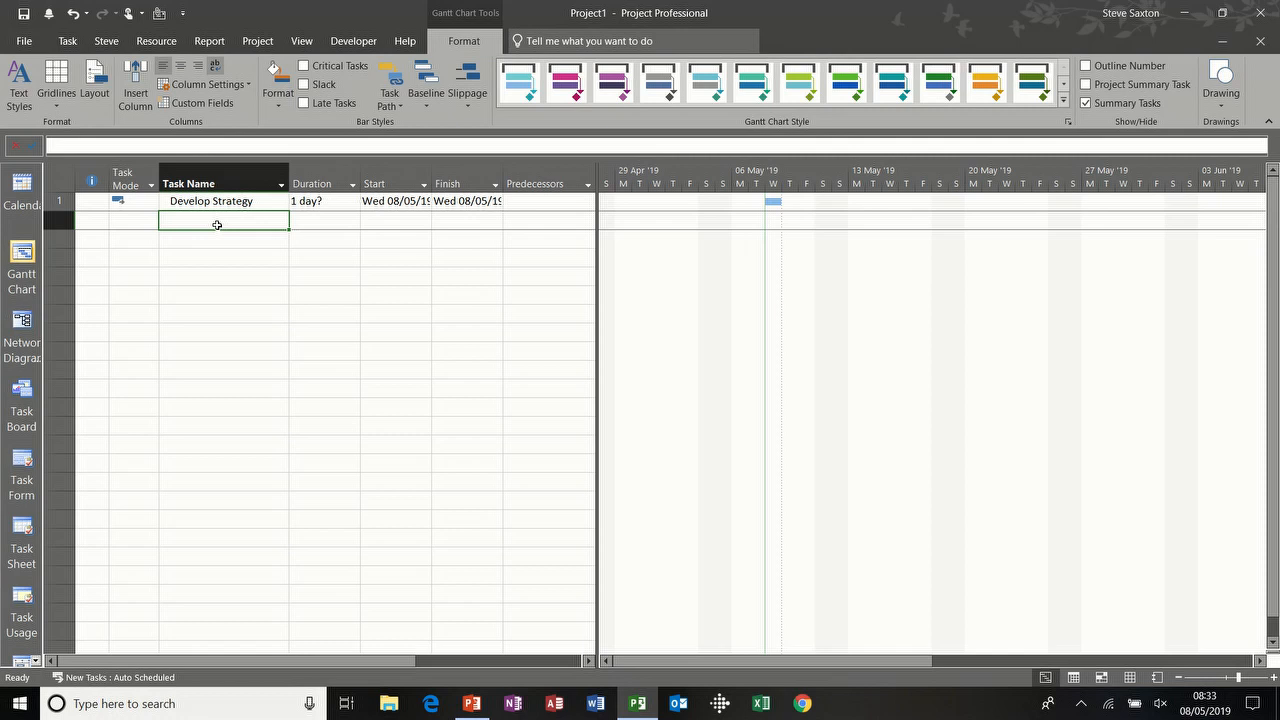
text(Coord )
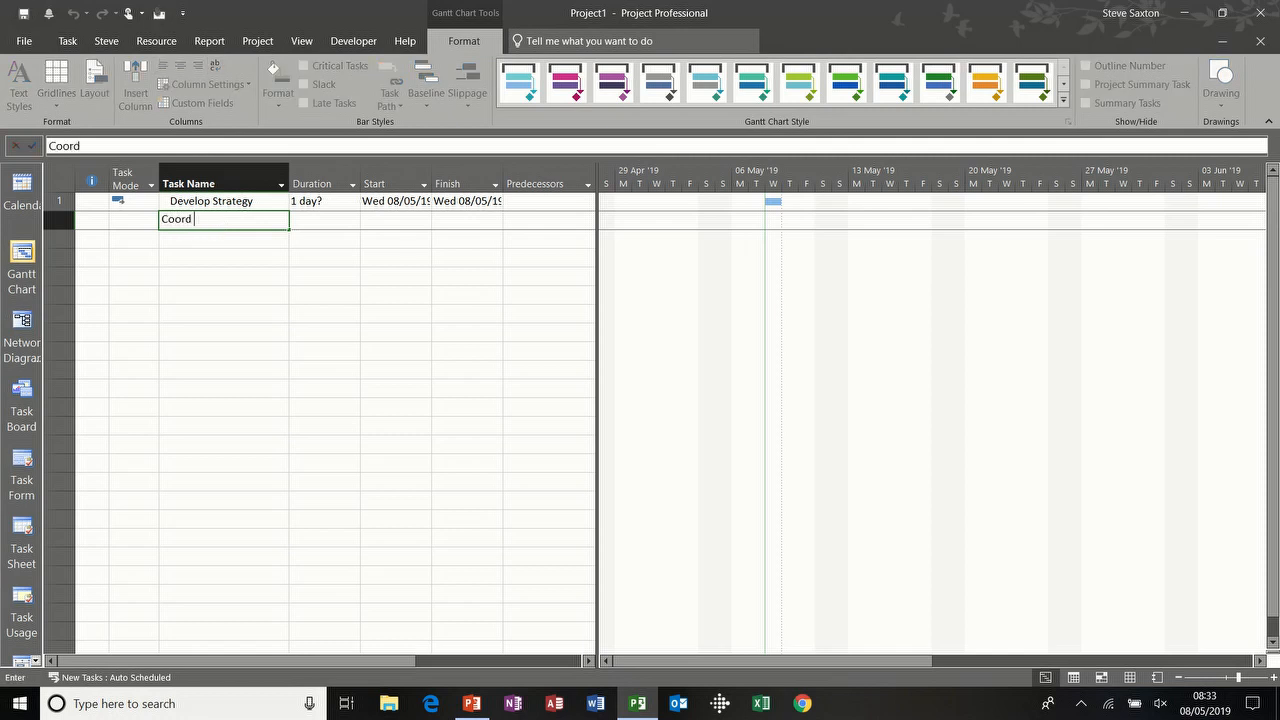
text(Team)
key(Return)
text(Train staff)
key(Return)
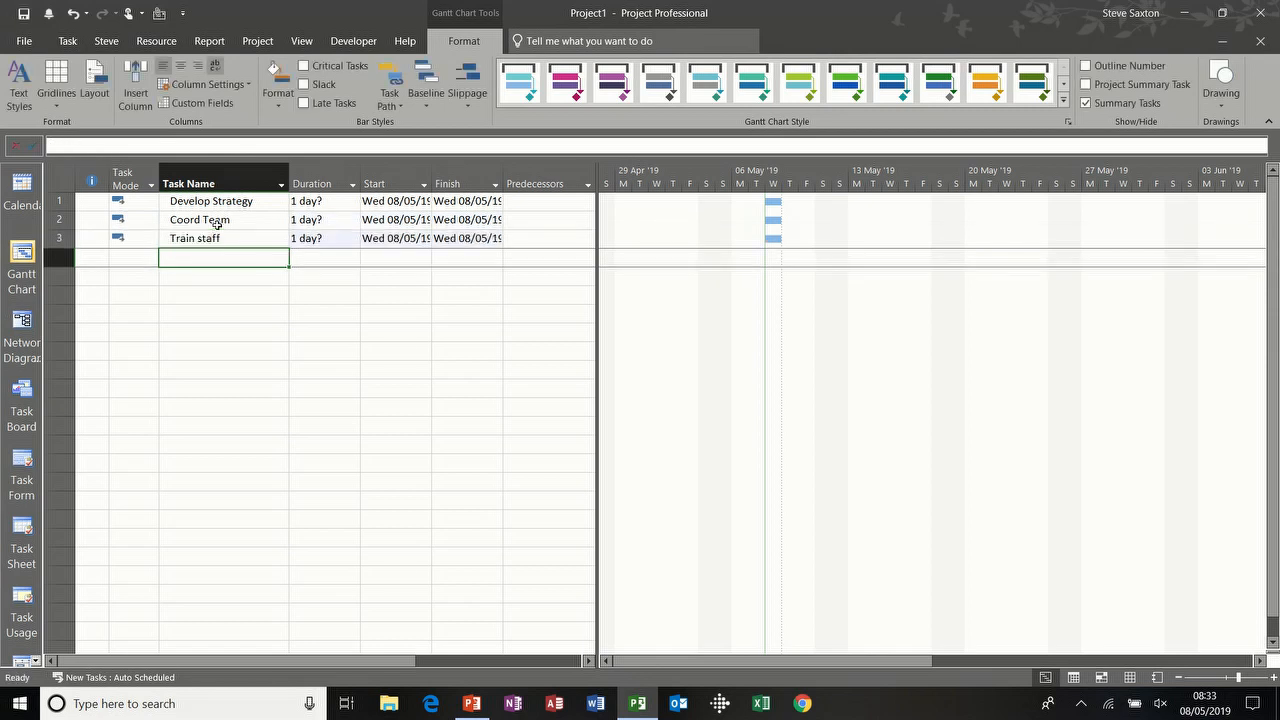
Add four more tasks below Train staff: develop product, test product, market product and sell product
text(develop product)
key(Return)
text(test product)
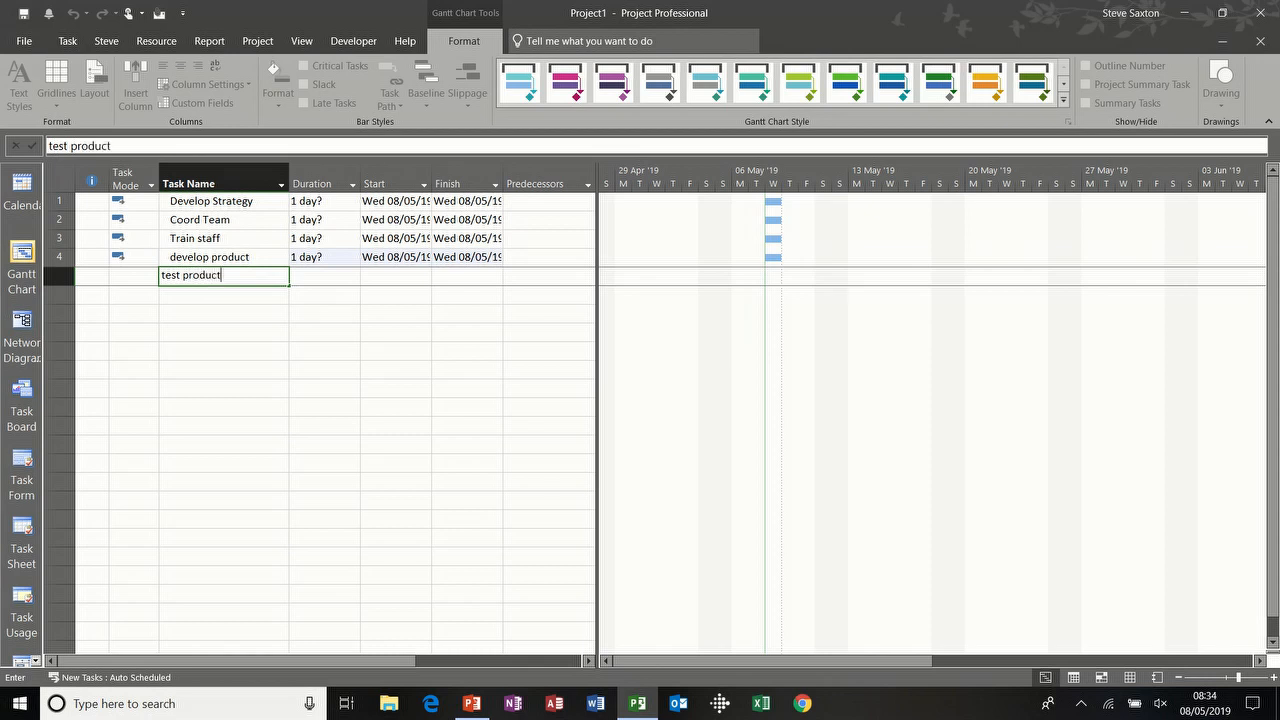
key(Return)
text(market produ)
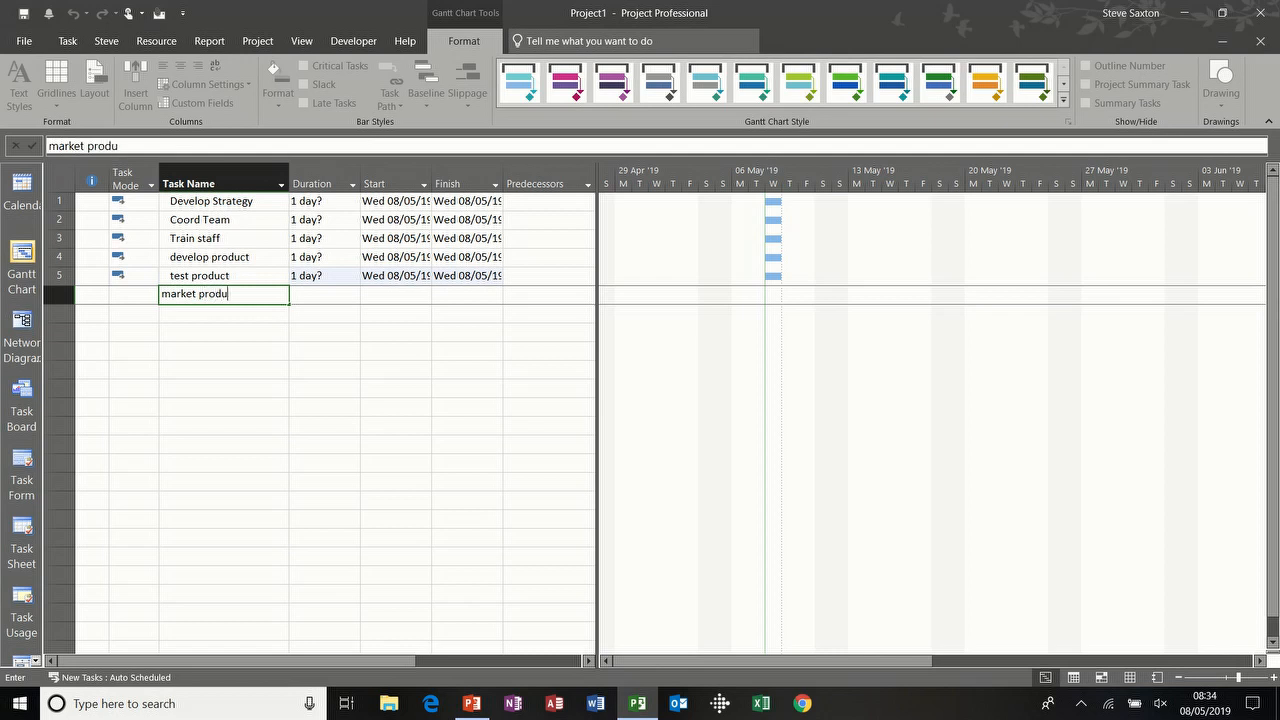
text(ct)
key(Return)
text(s)
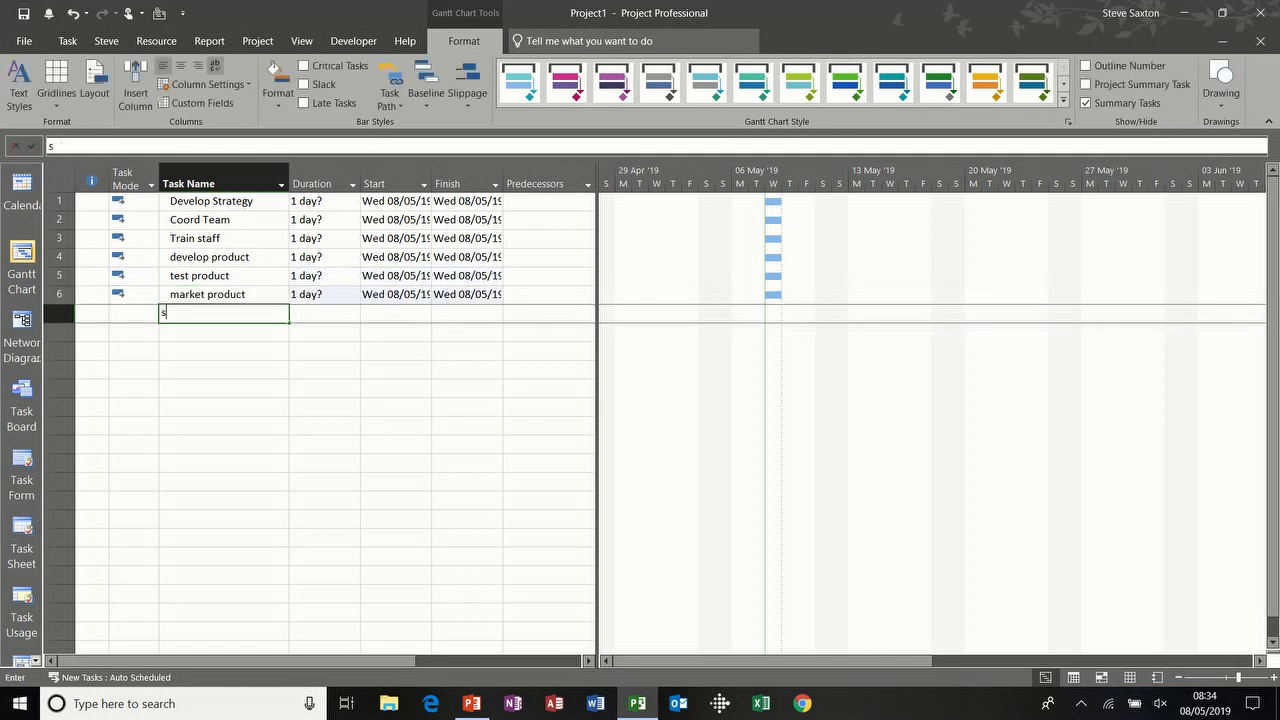
text(ell product)
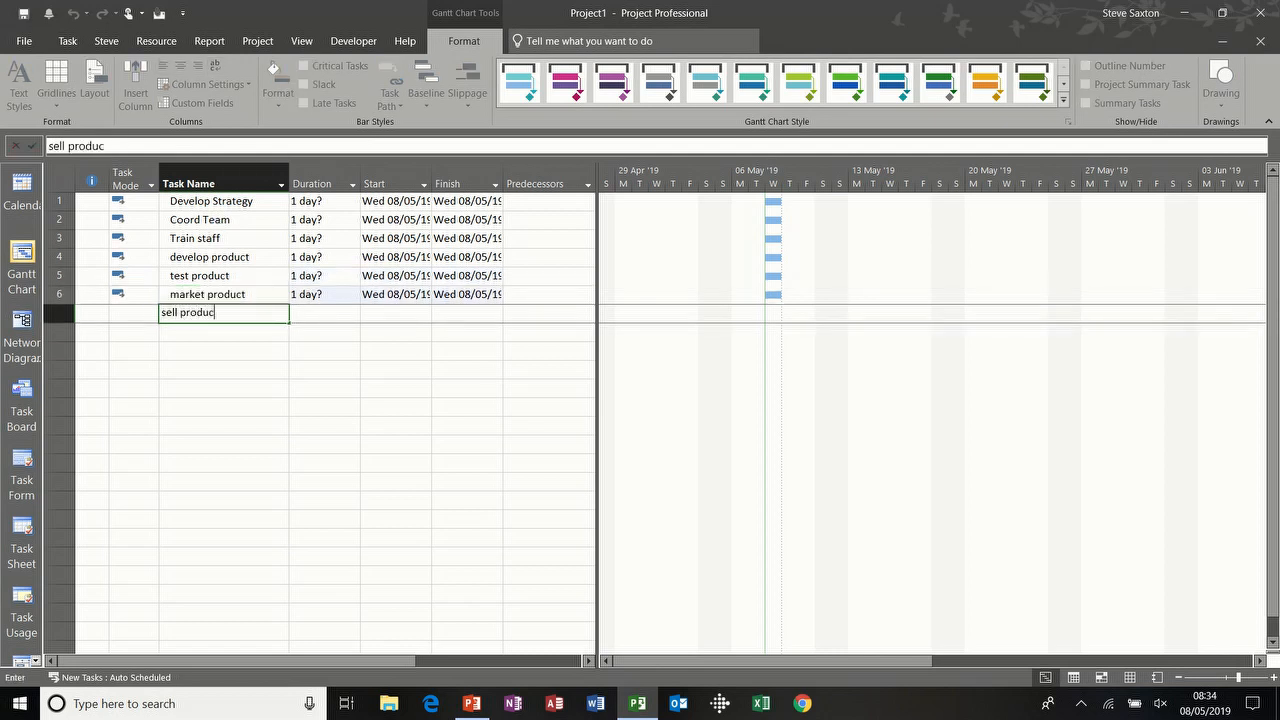
click(221, 332)
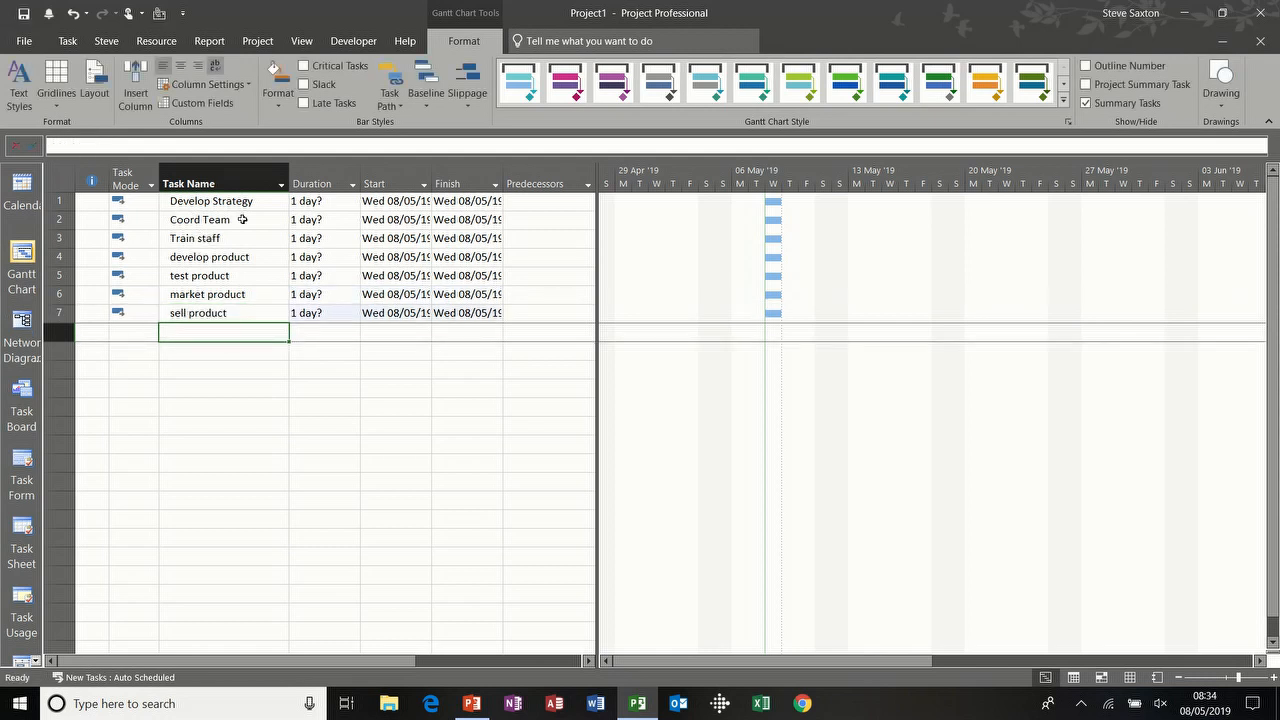
Indent tasks 2 to 7, Coord Team through sell product, as subtasks of Develop Strategy
click(205, 202)
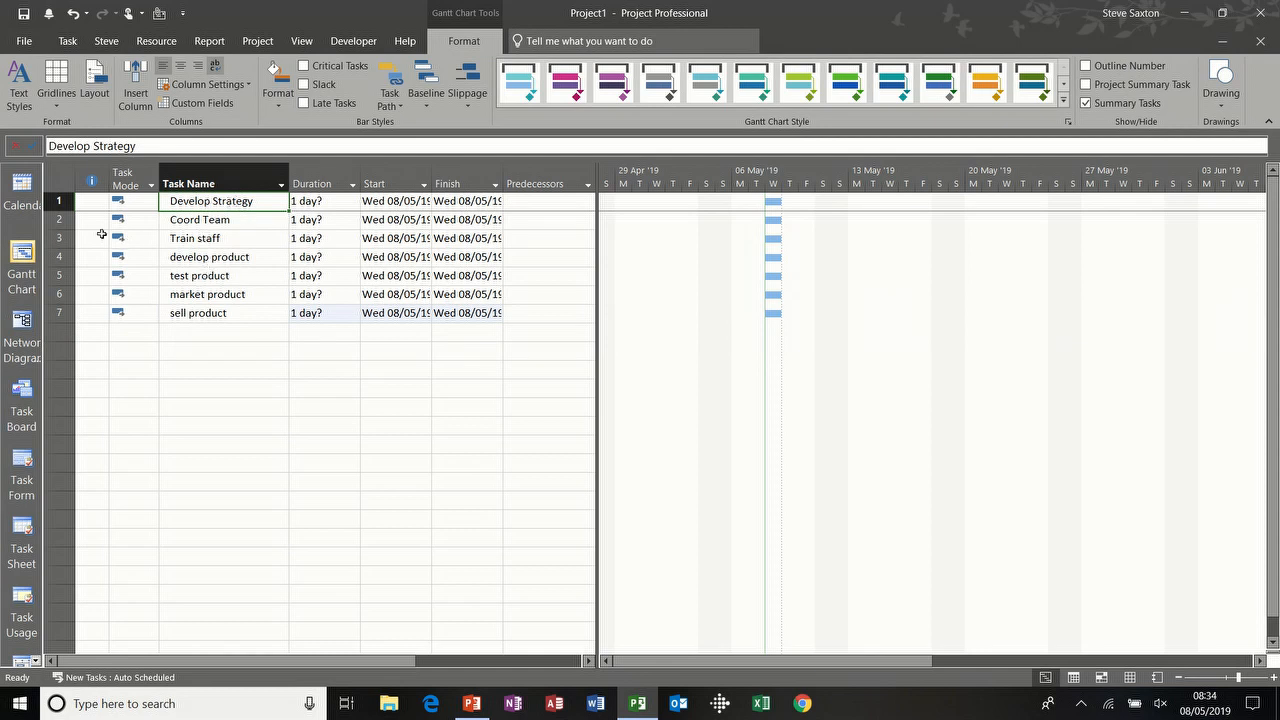
drag(61, 219, 59, 312)
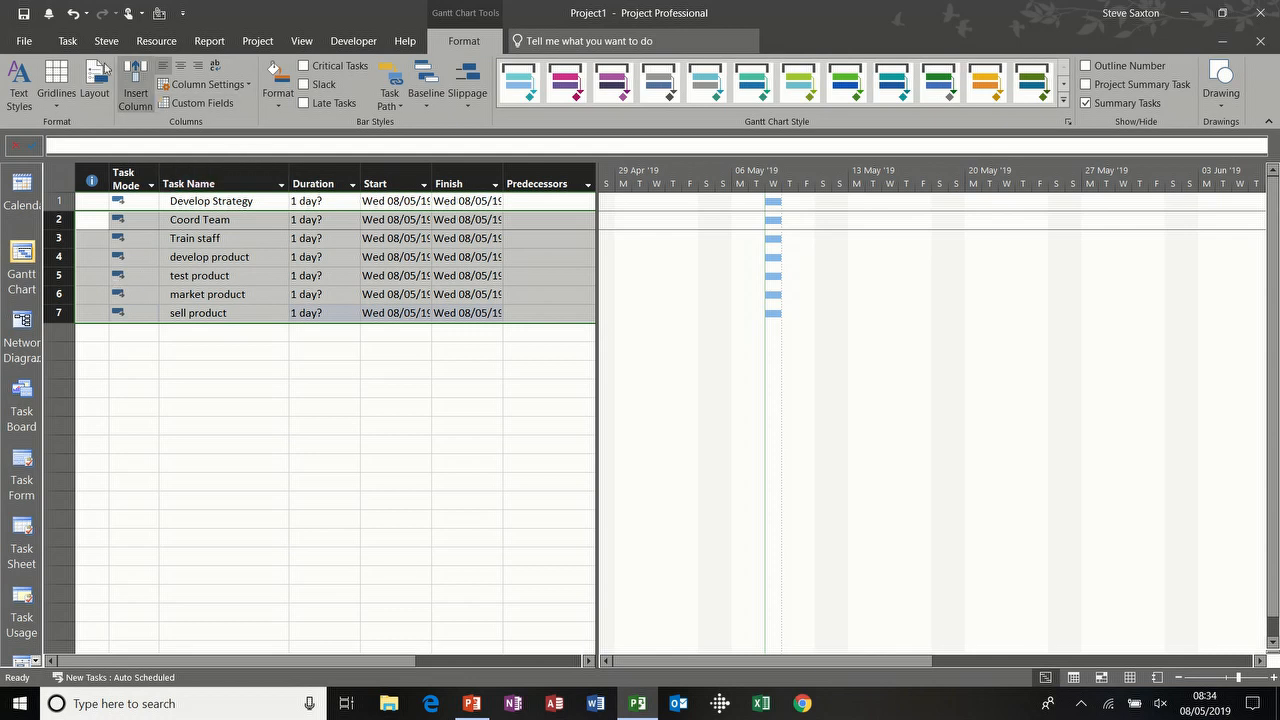
click(67, 41)
click(317, 99)
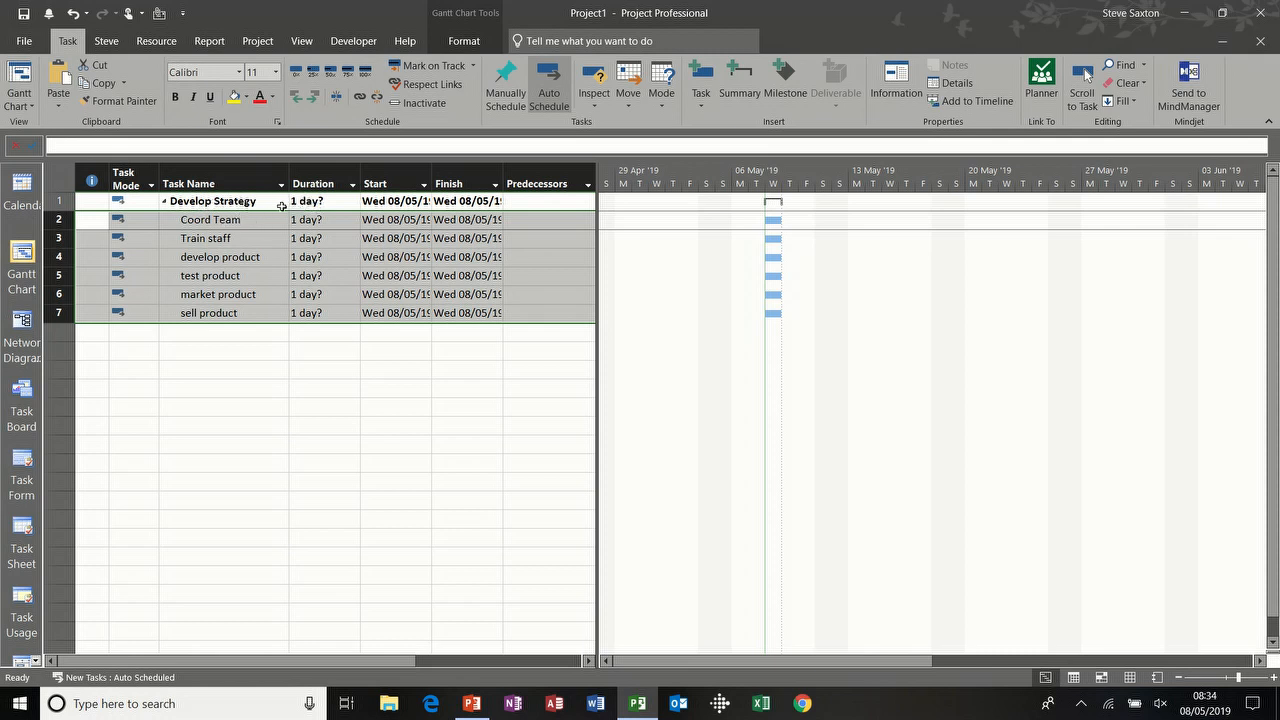
Look at the task mode options available for the Develop Strategy summary task
click(322, 202)
click(256, 202)
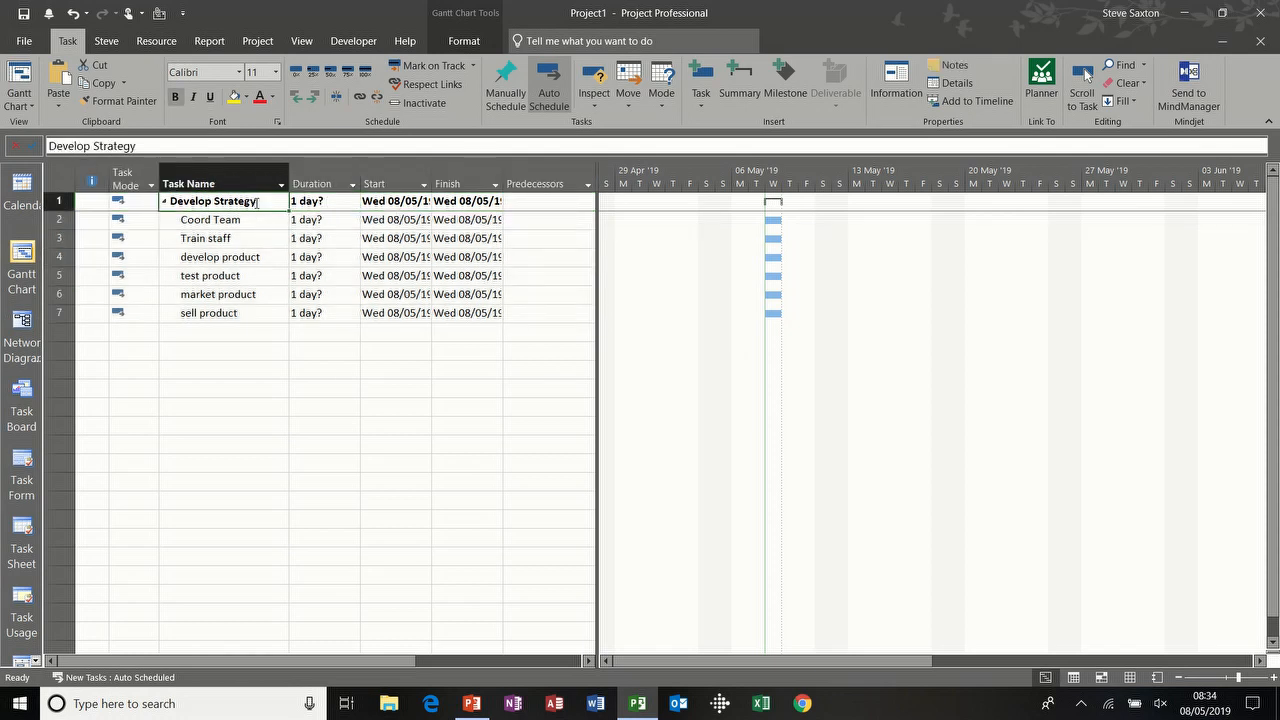
click(125, 201)
click(154, 203)
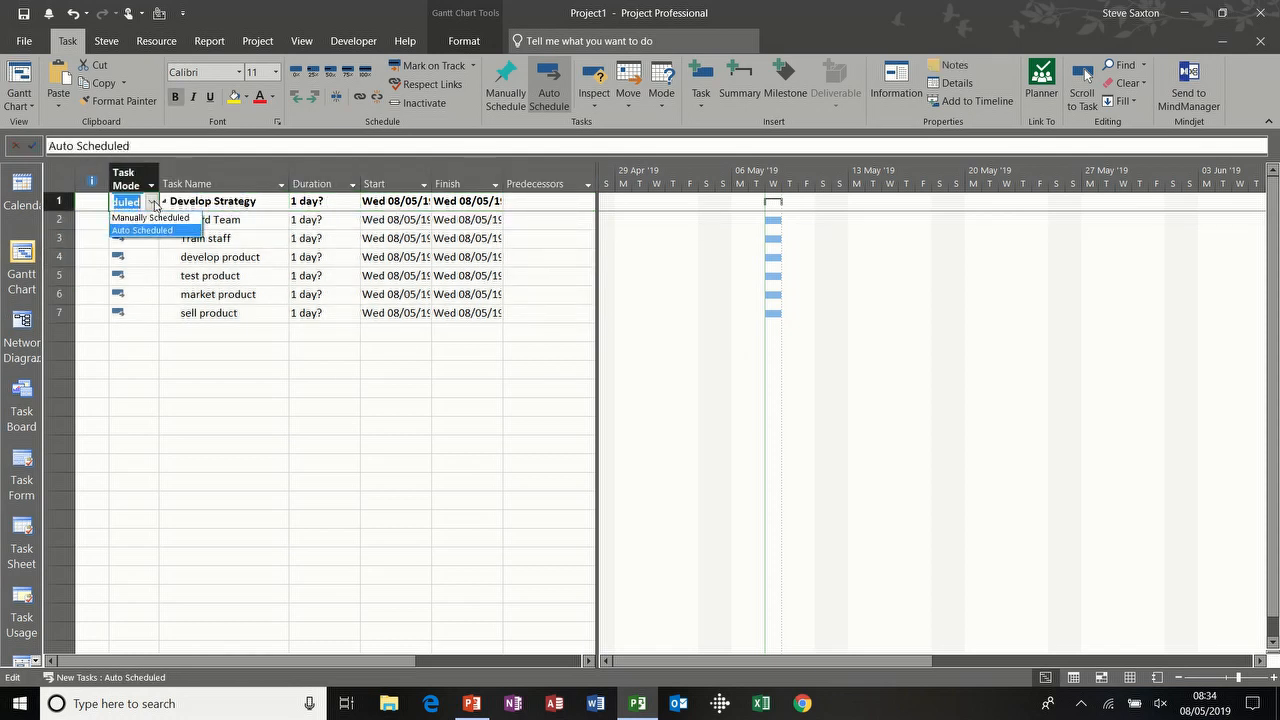
click(154, 203)
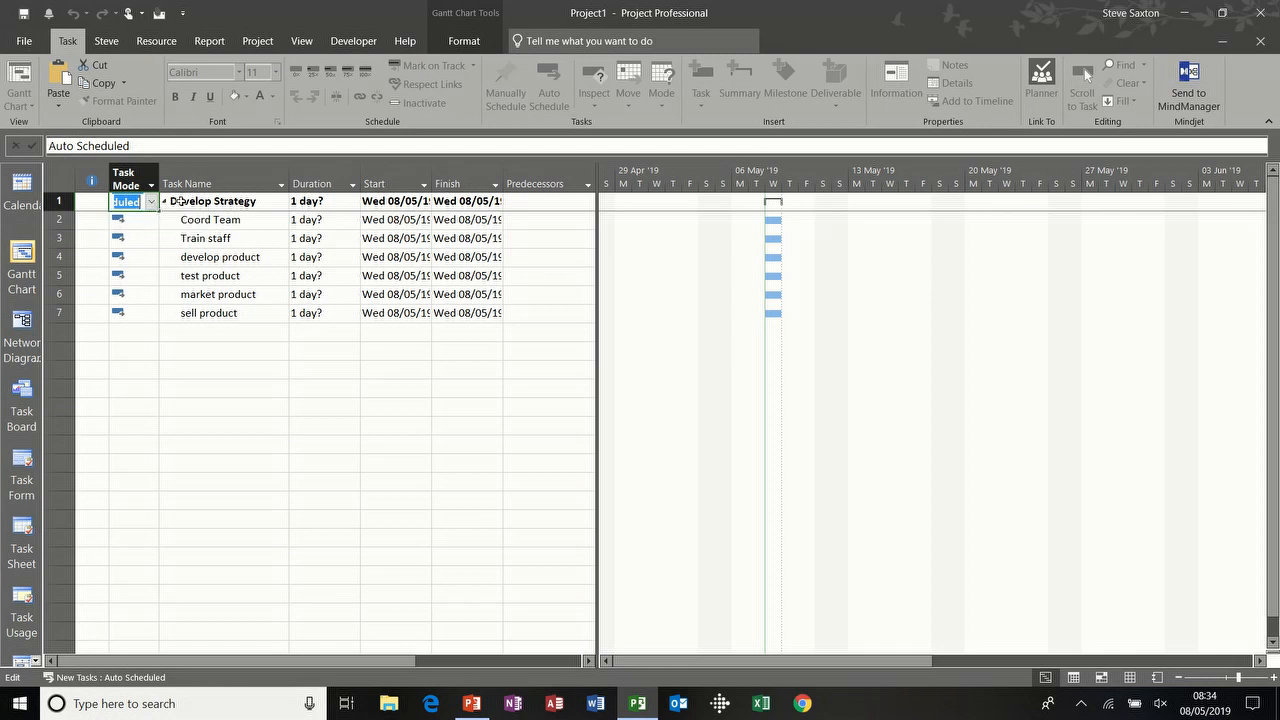
Set the duration of Coord Team to 5 days and of Train staff to 3 days
click(233, 220)
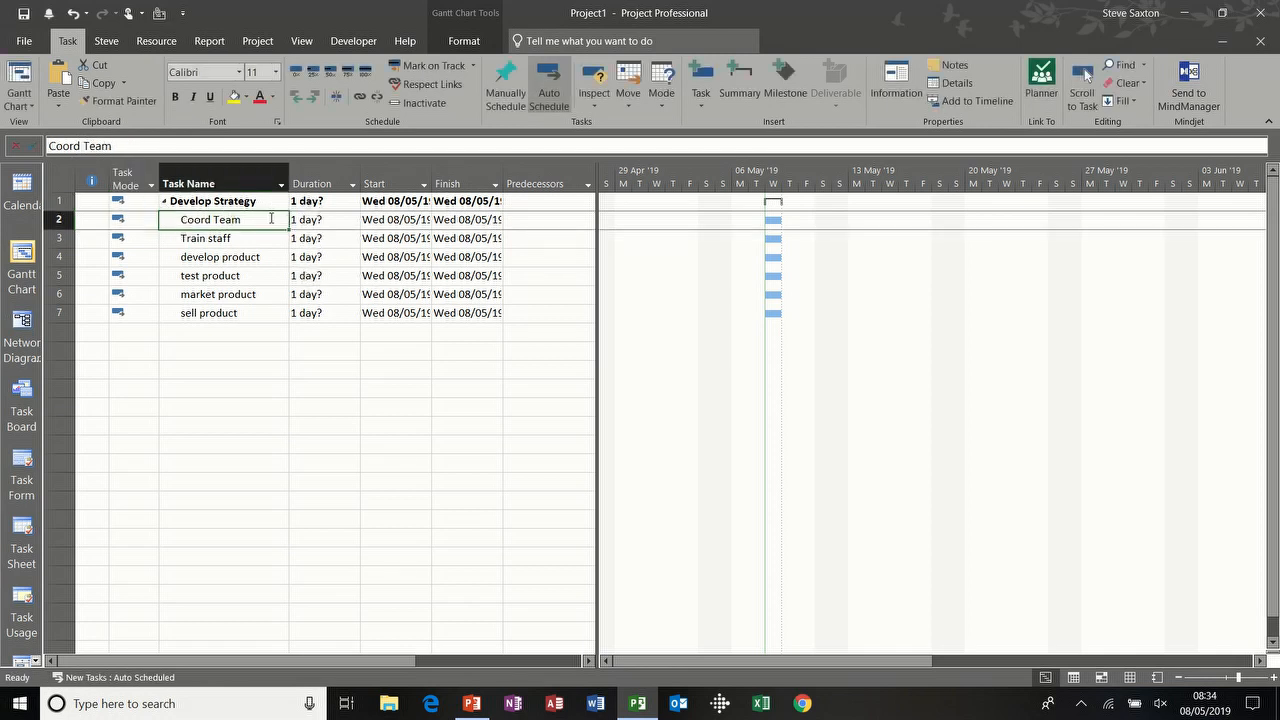
click(306, 219)
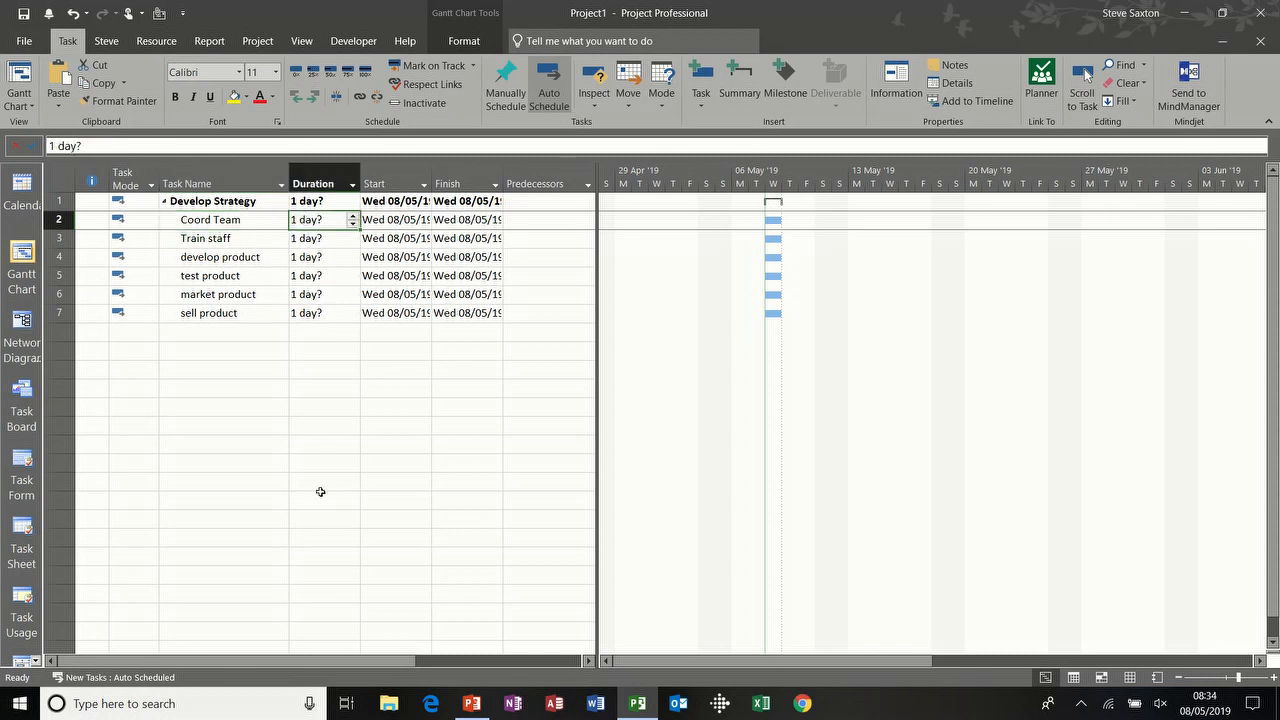
text(5)
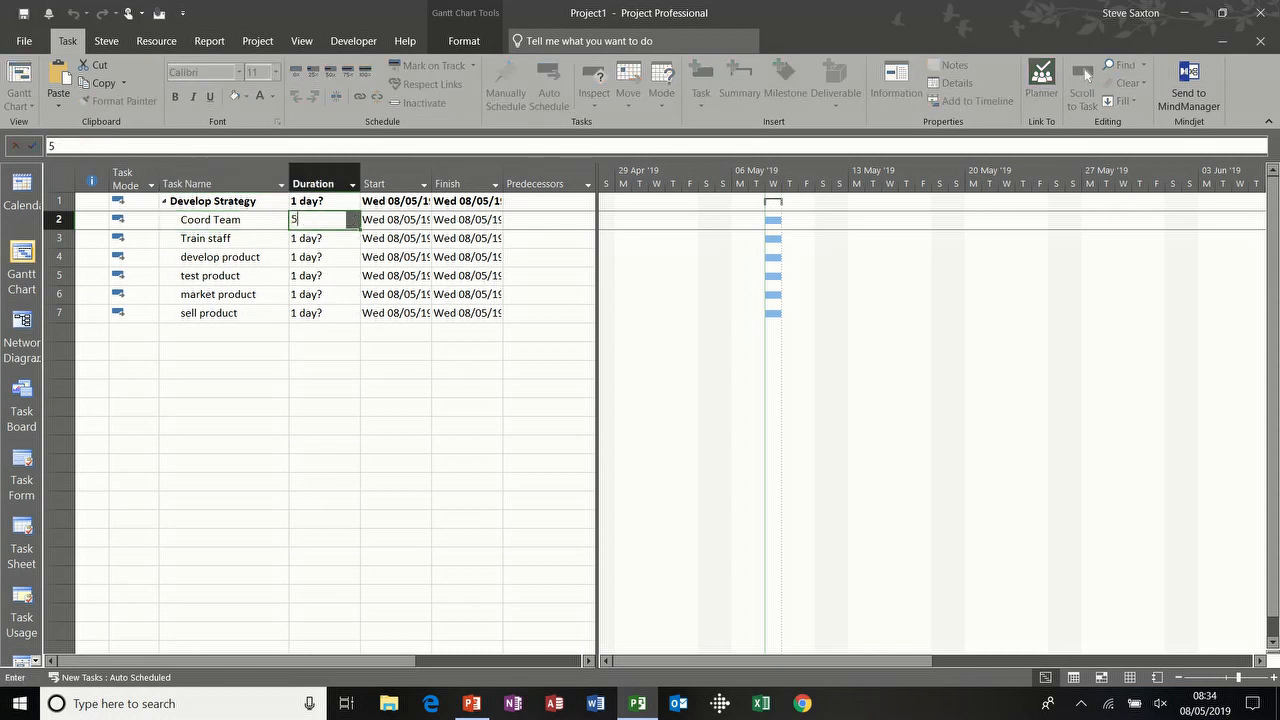
key(Return)
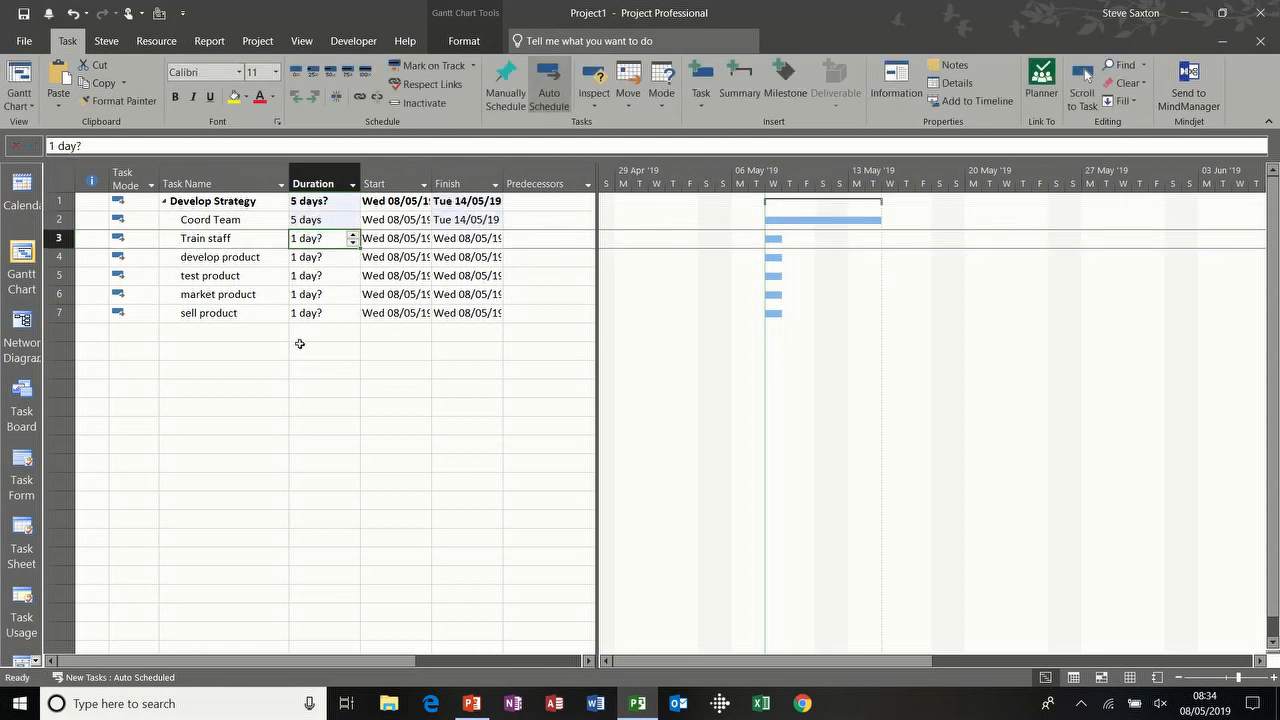
text(3)
key(Return)
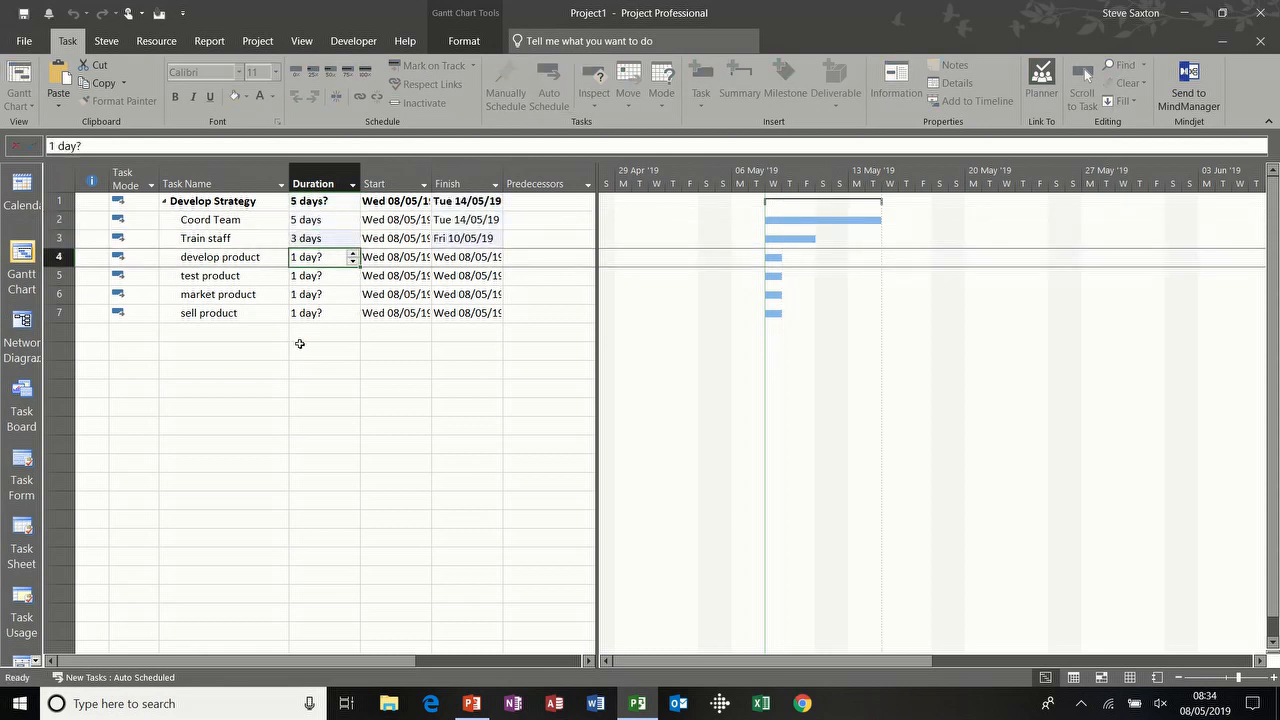
Set the durations of develop product, test product and market product to 5 days each
text(5)
key(Return)
text(5)
key(Return)
text(5)
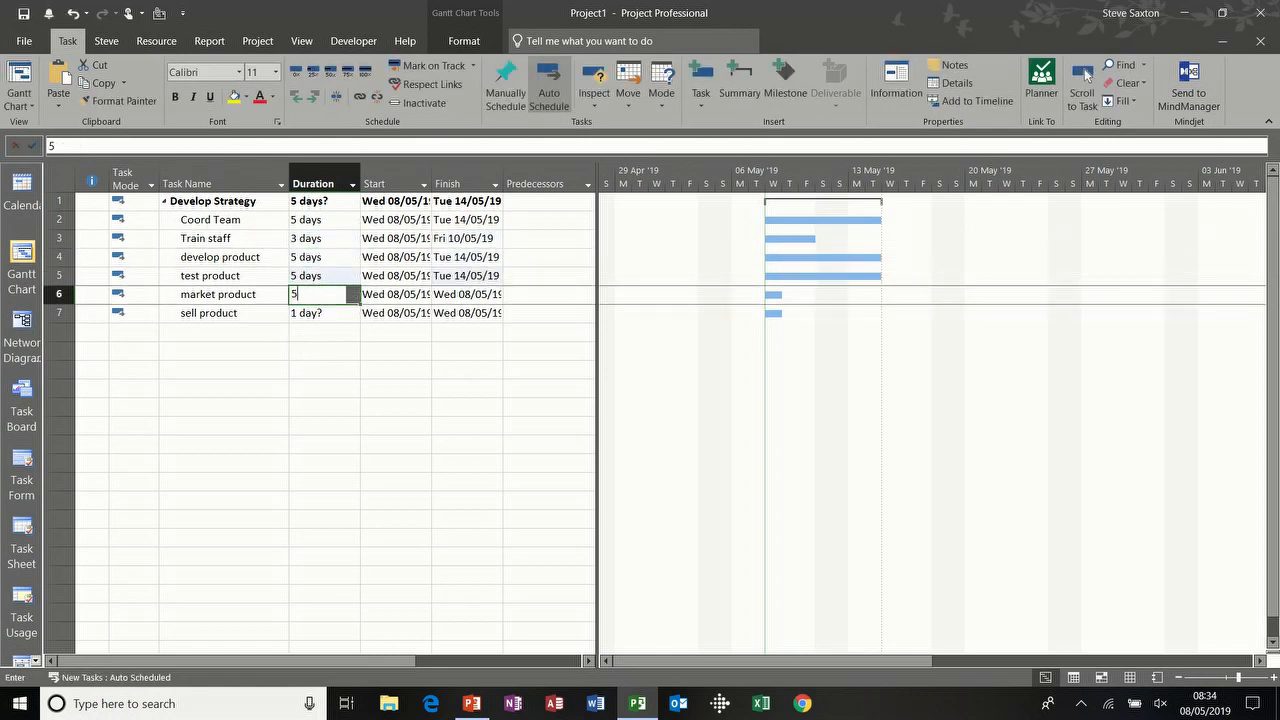
key(Return)
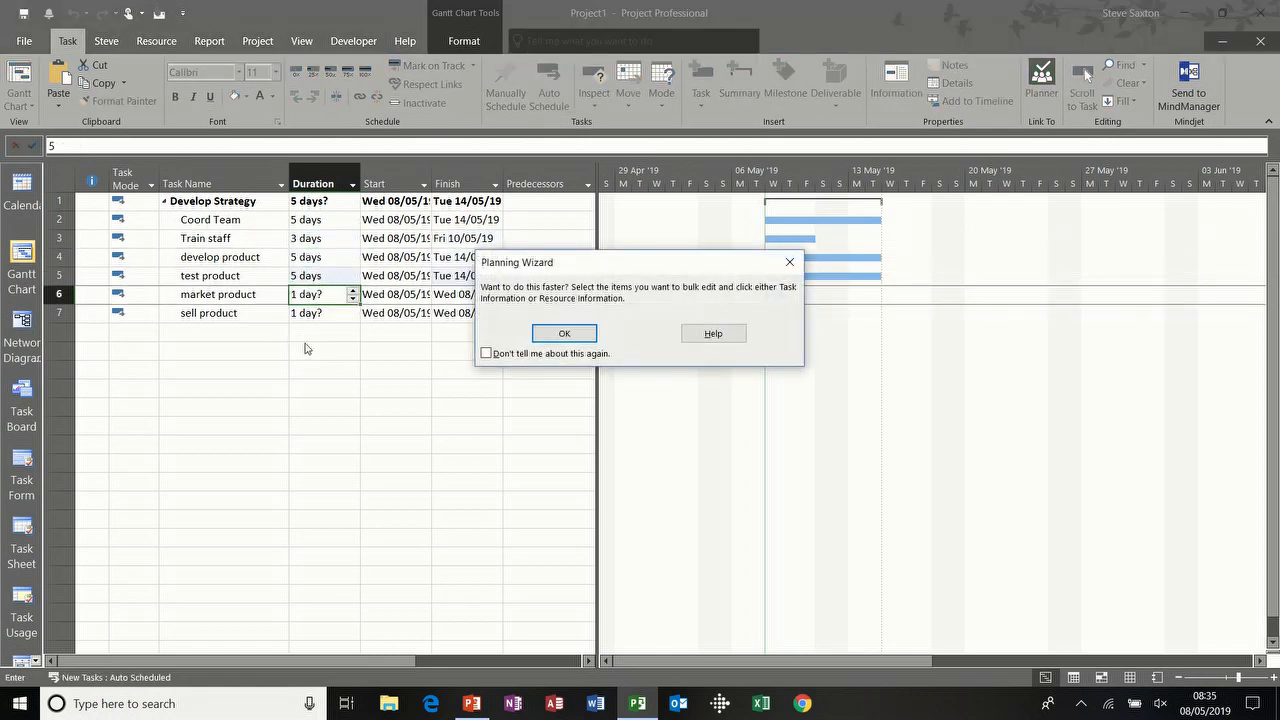
click(553, 336)
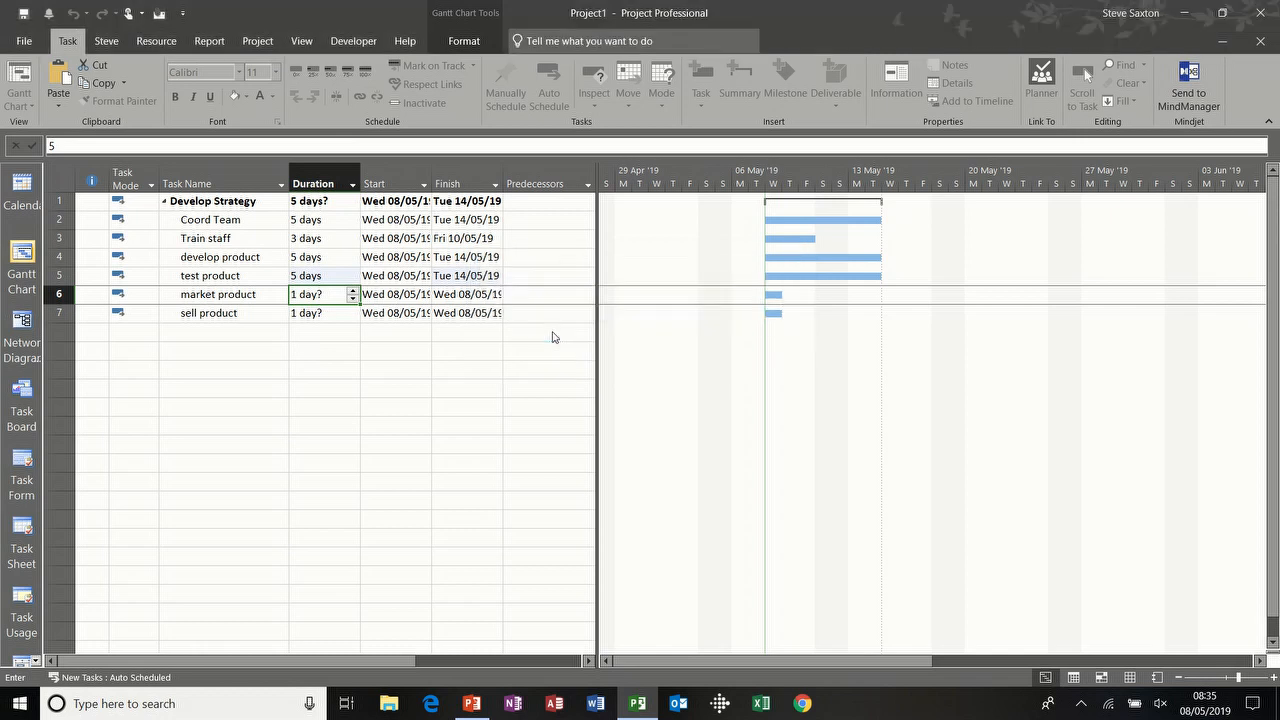
Set the duration of the sell product task to 3 days
click(344, 261)
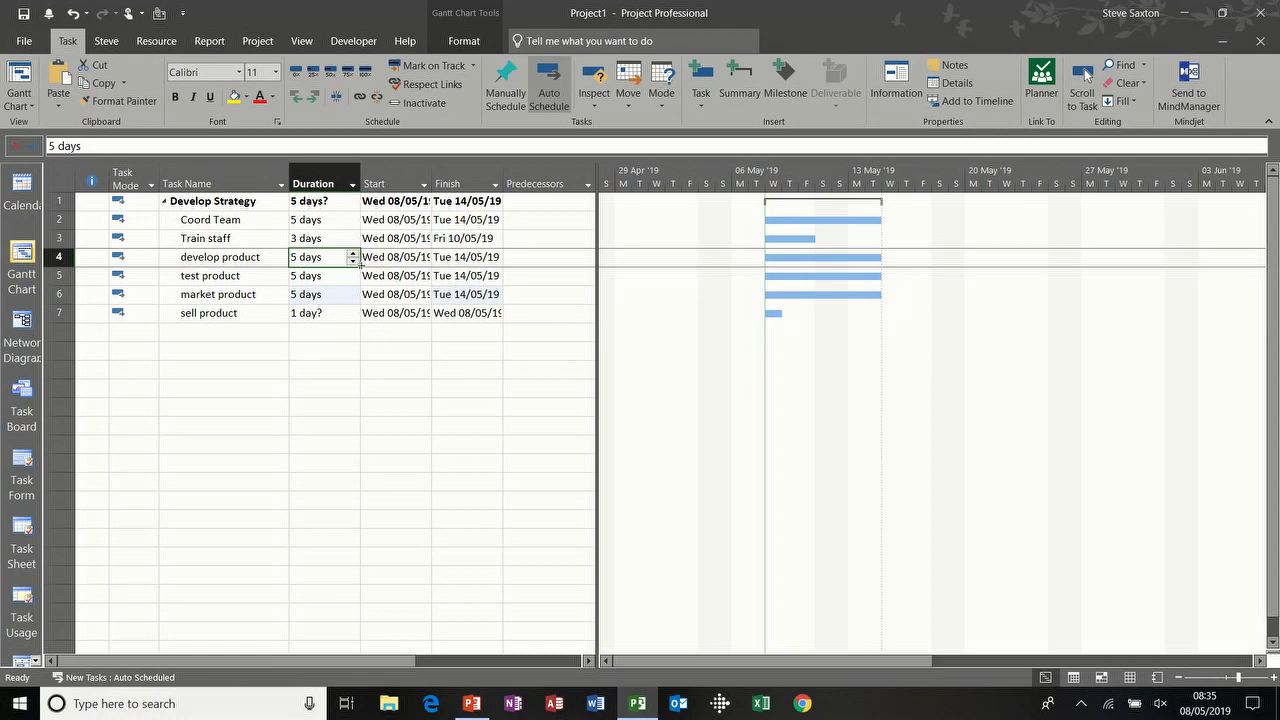
drag(360, 271, 359, 301)
click(331, 314)
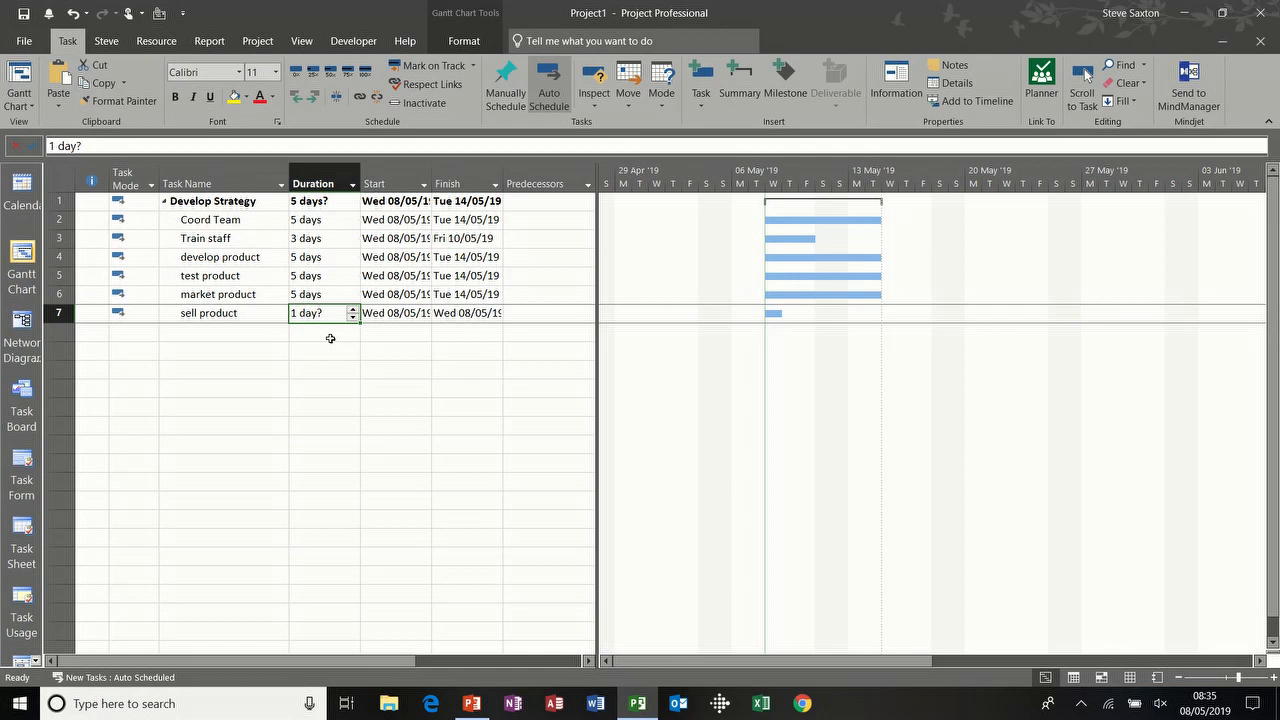
text(3)
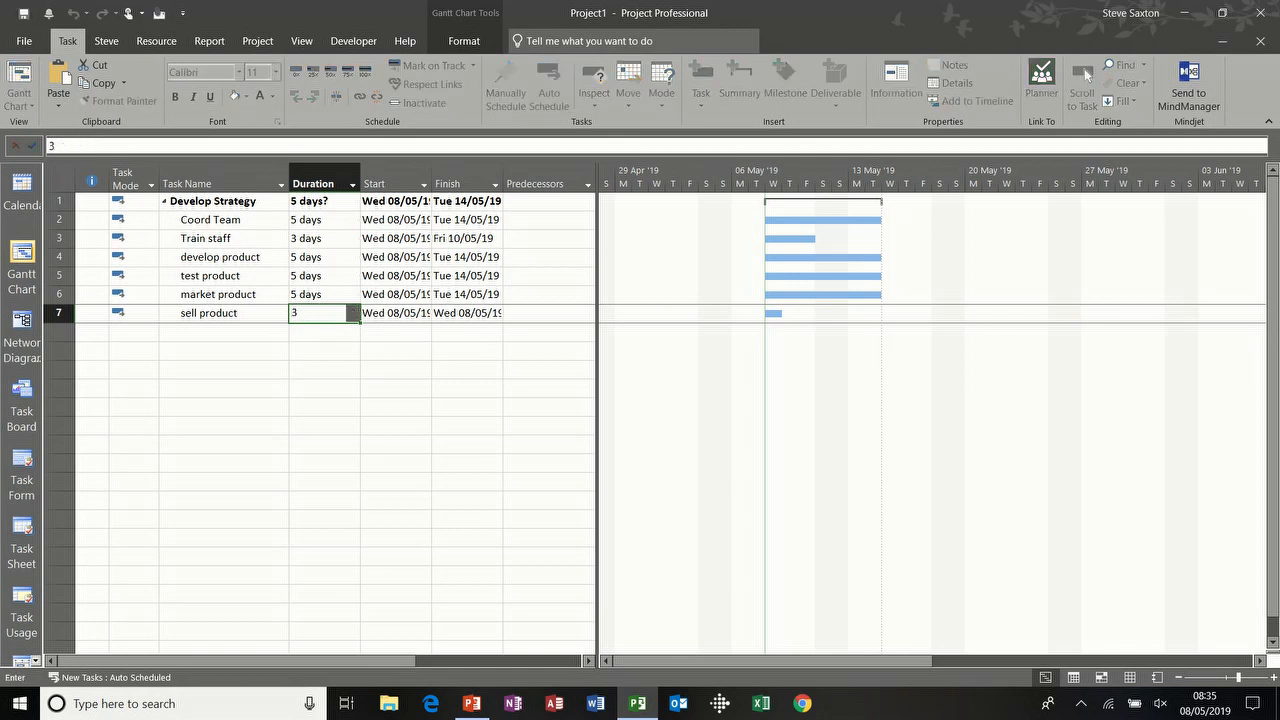
click(266, 332)
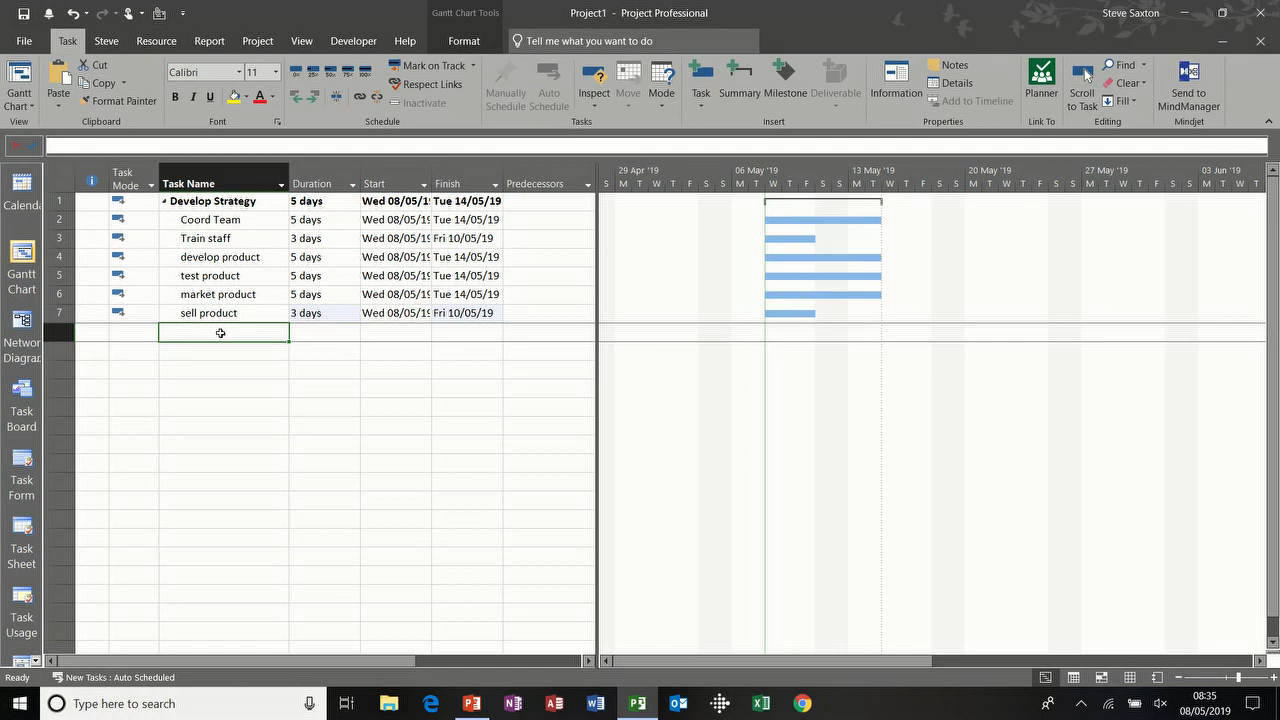
Insert a recurring task named Team Meeting below sell product, weekly on Wednesday, ending after 4 occurrences
click(701, 109)
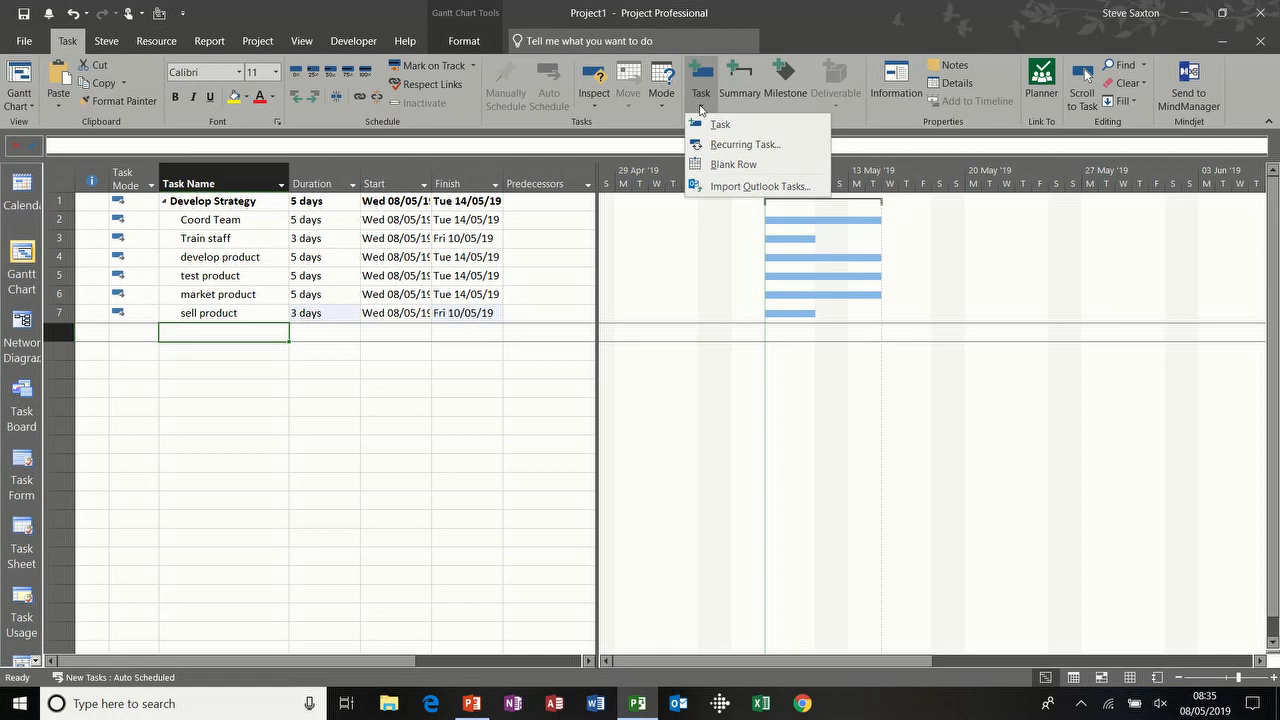
click(758, 148)
text(Team Meeting)
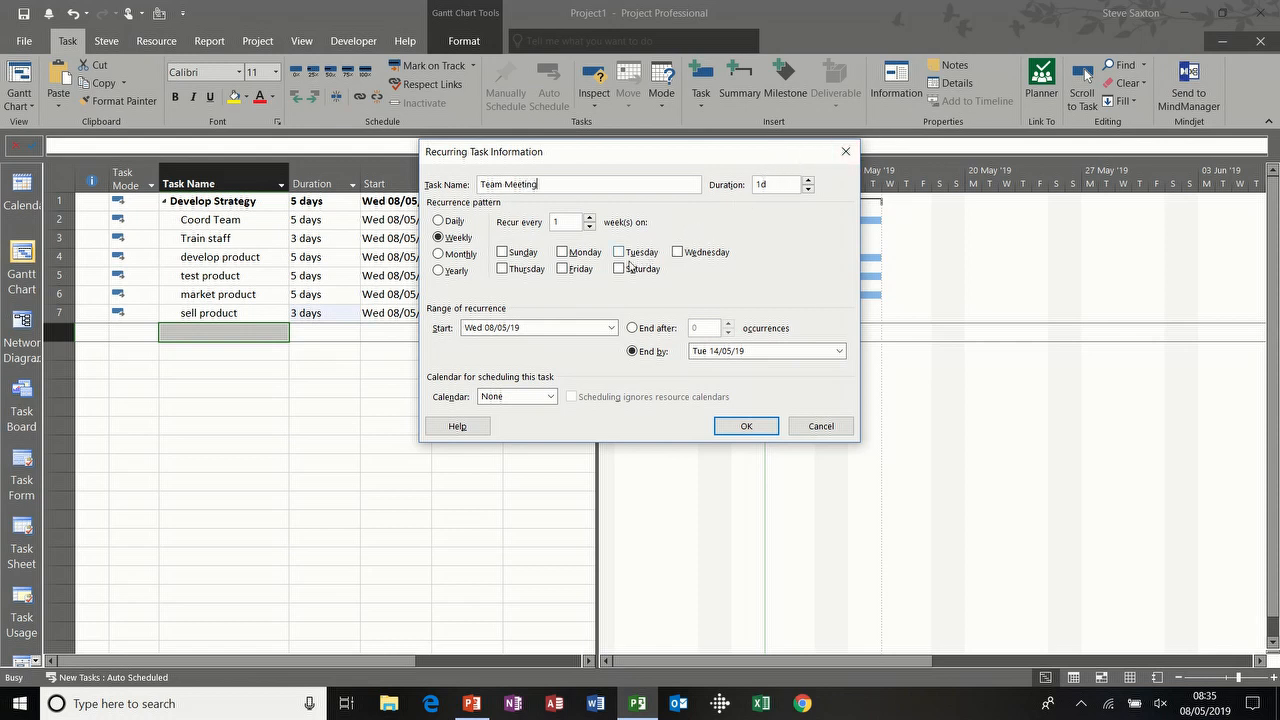
click(678, 253)
click(632, 328)
click(729, 324)
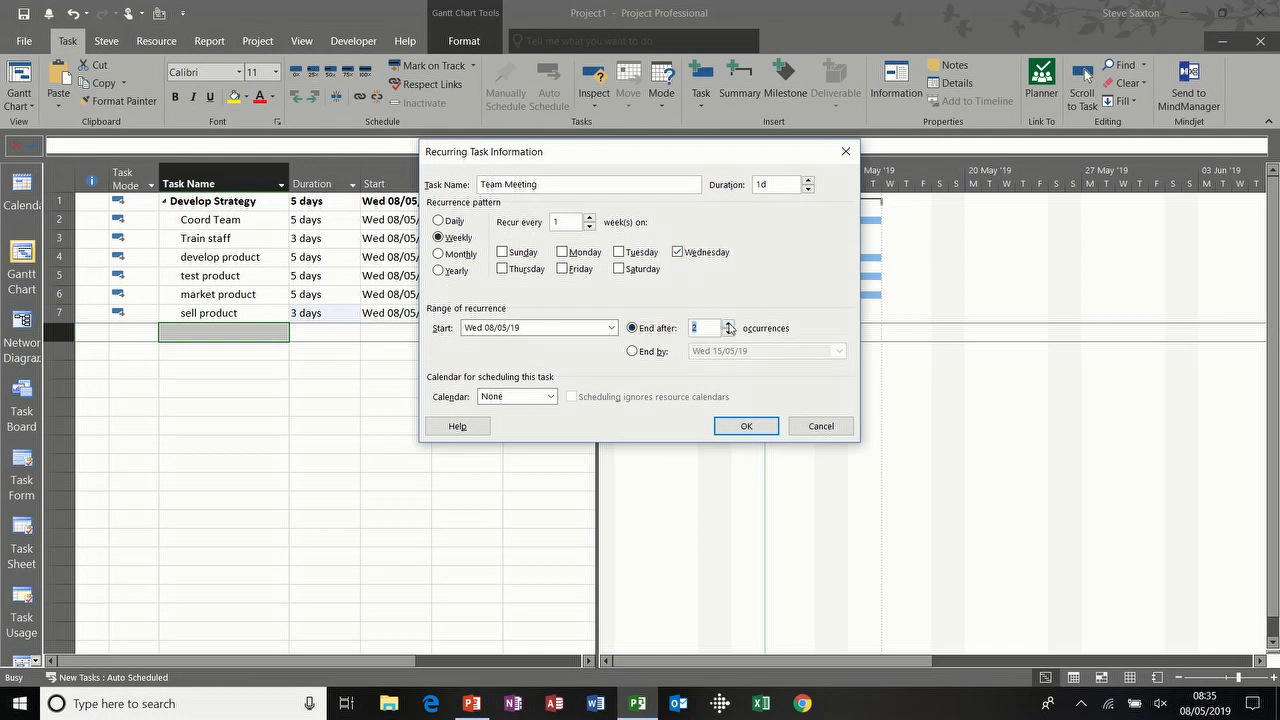
click(745, 426)
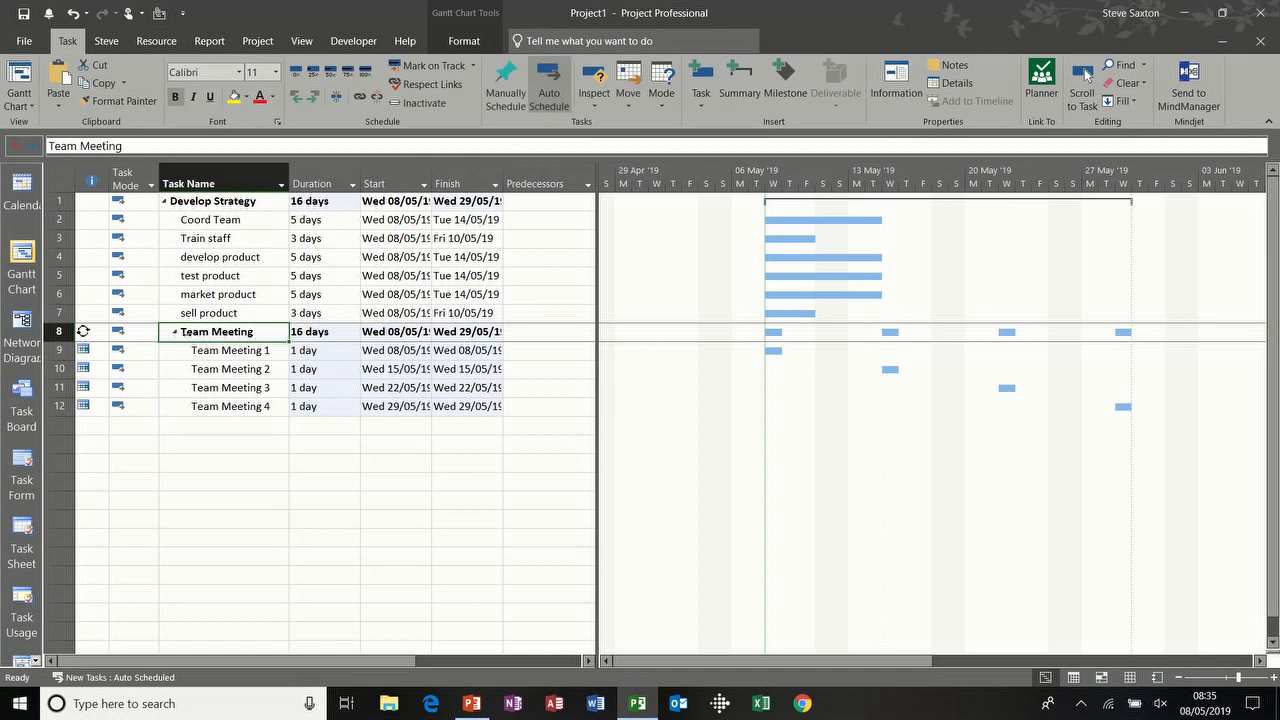
Collapse the recurring Team Meeting task and the Develop Strategy summary task to hide their subtasks
mouse_move(85, 329)
click(176, 332)
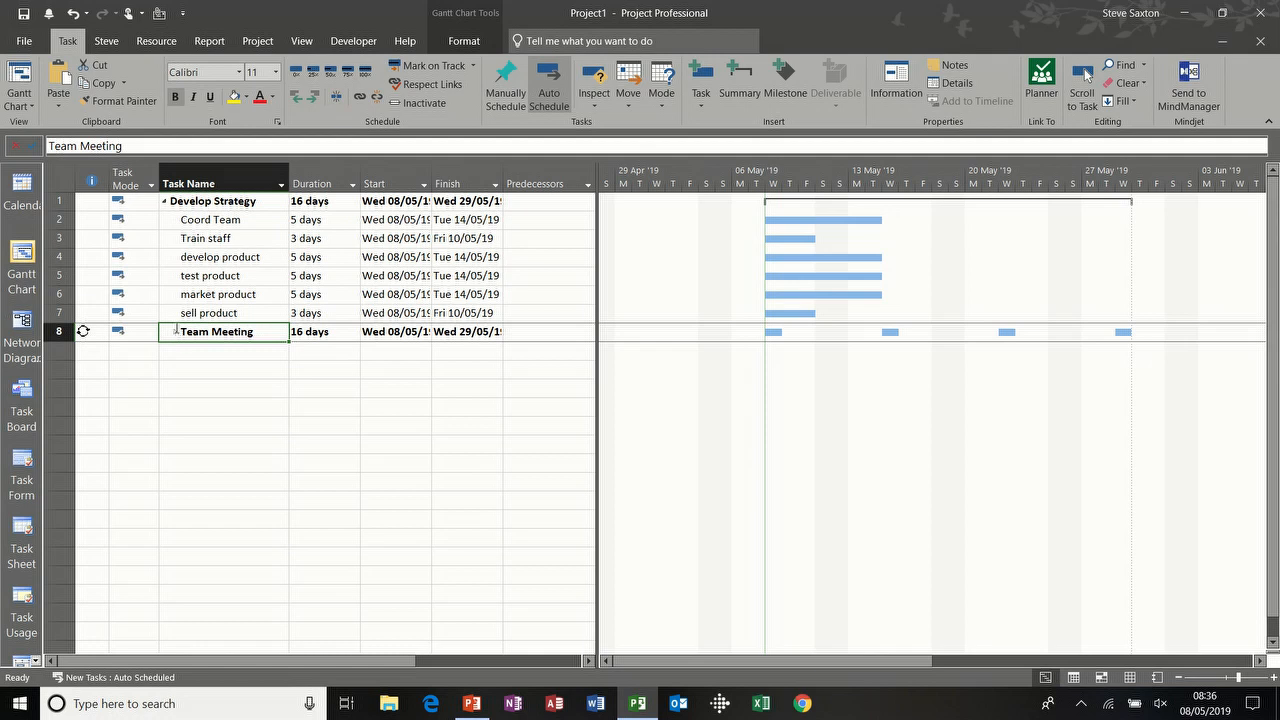
click(165, 203)
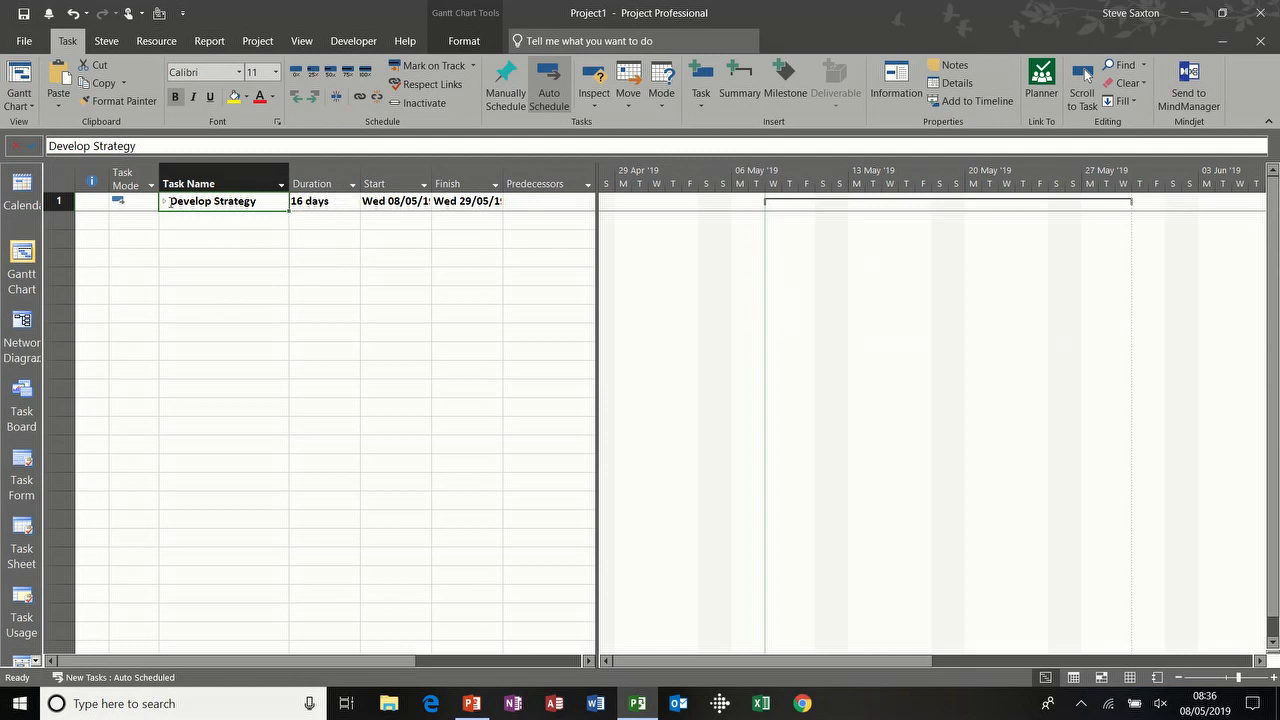
Expand the Develop Strategy and Team Meeting tasks and outdent Team Meeting to the same level as Develop Strategy
click(165, 203)
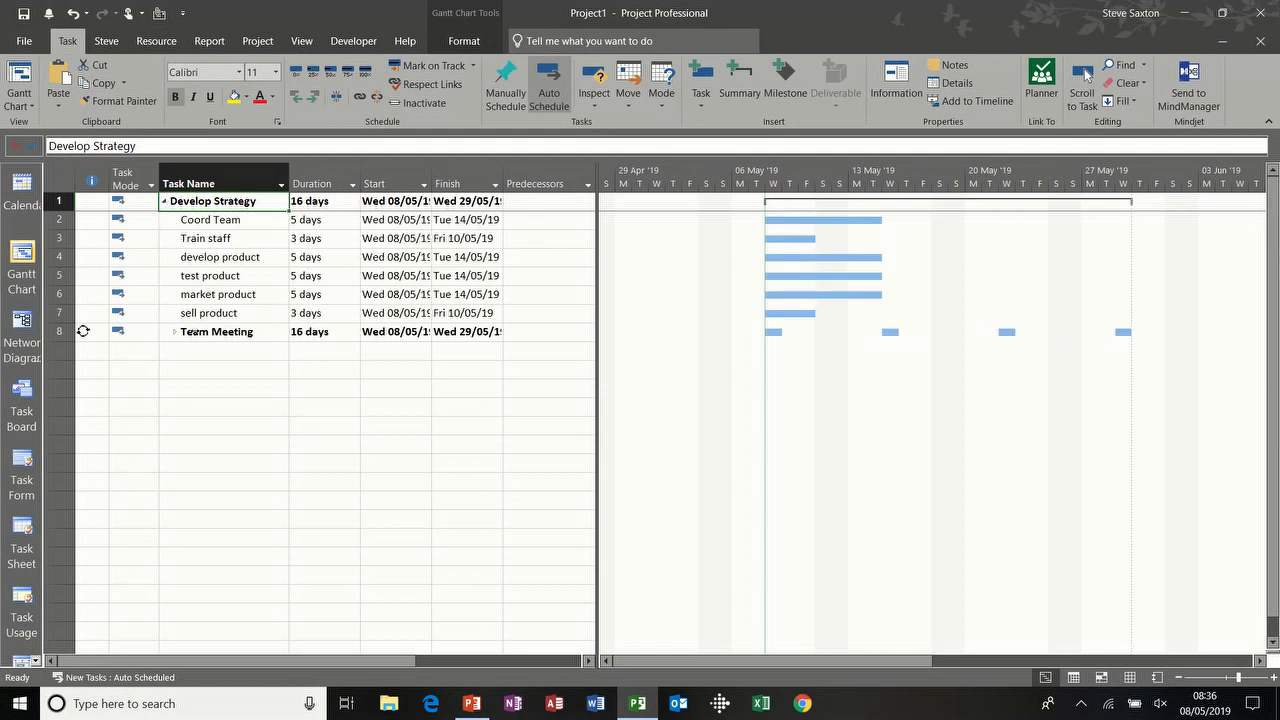
click(175, 335)
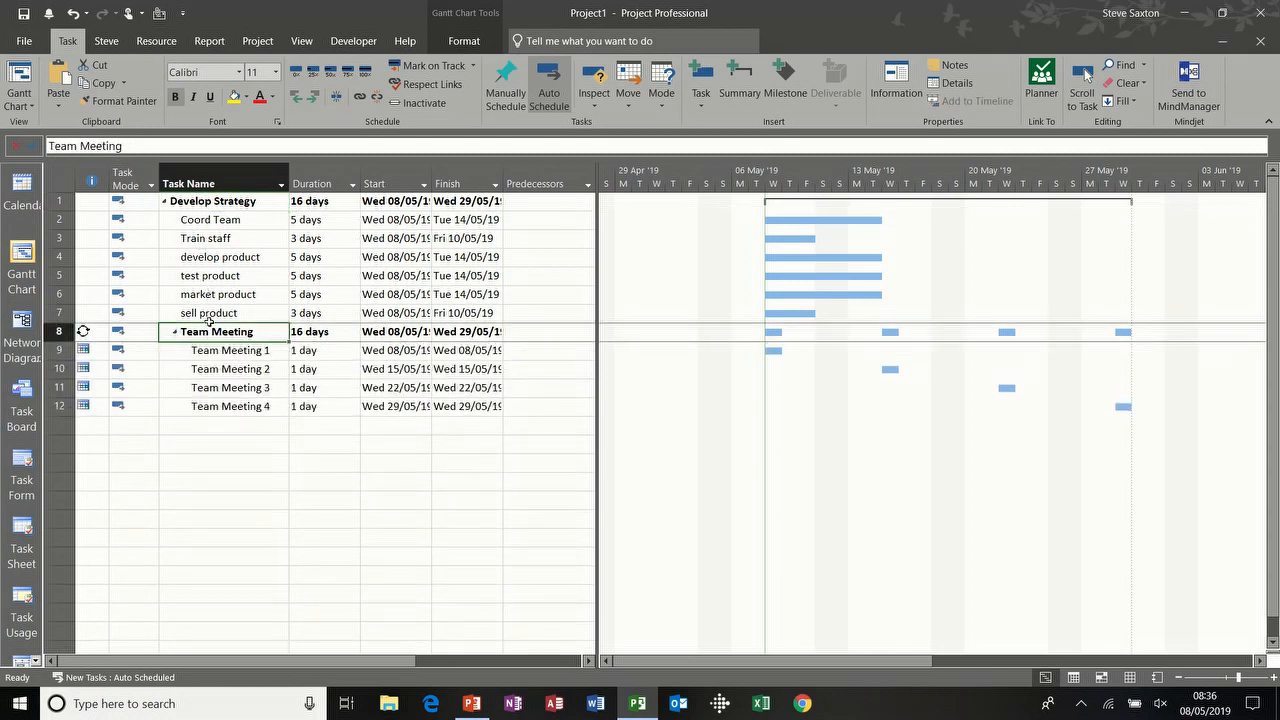
click(296, 100)
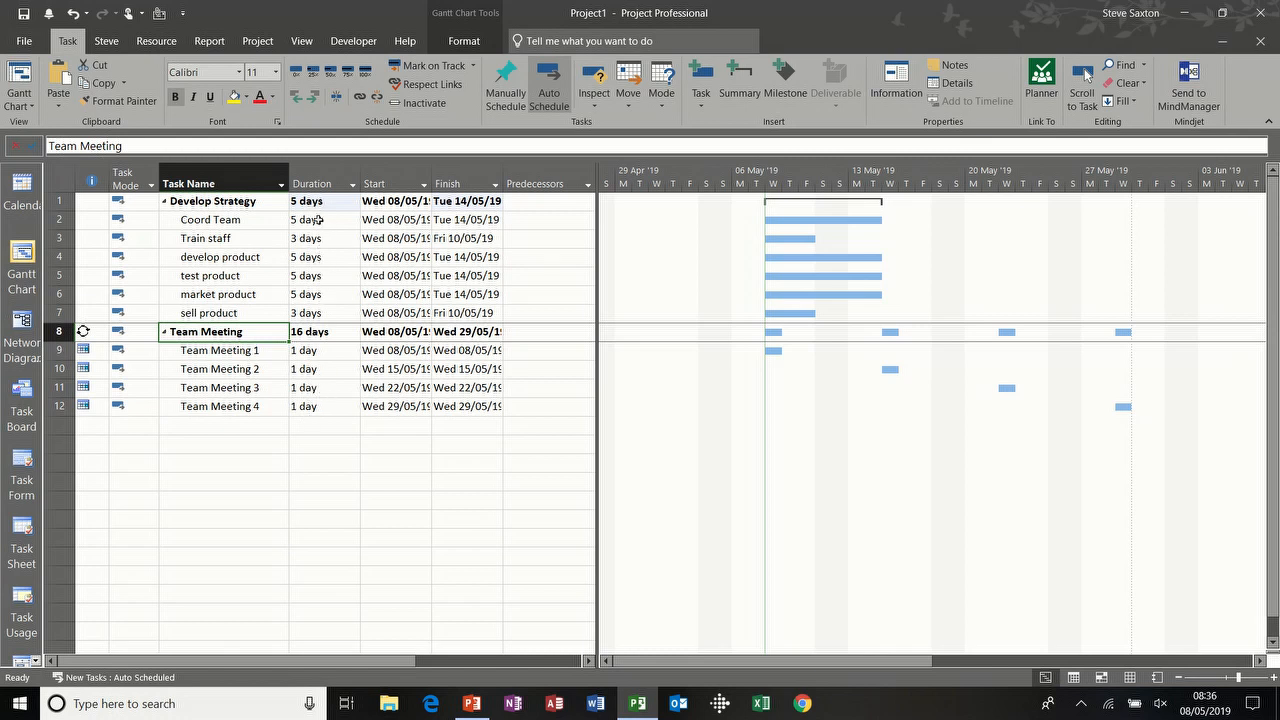
Insert a task named Project A above Develop Strategy and indent all the tasks below it one level
right_click(60, 200)
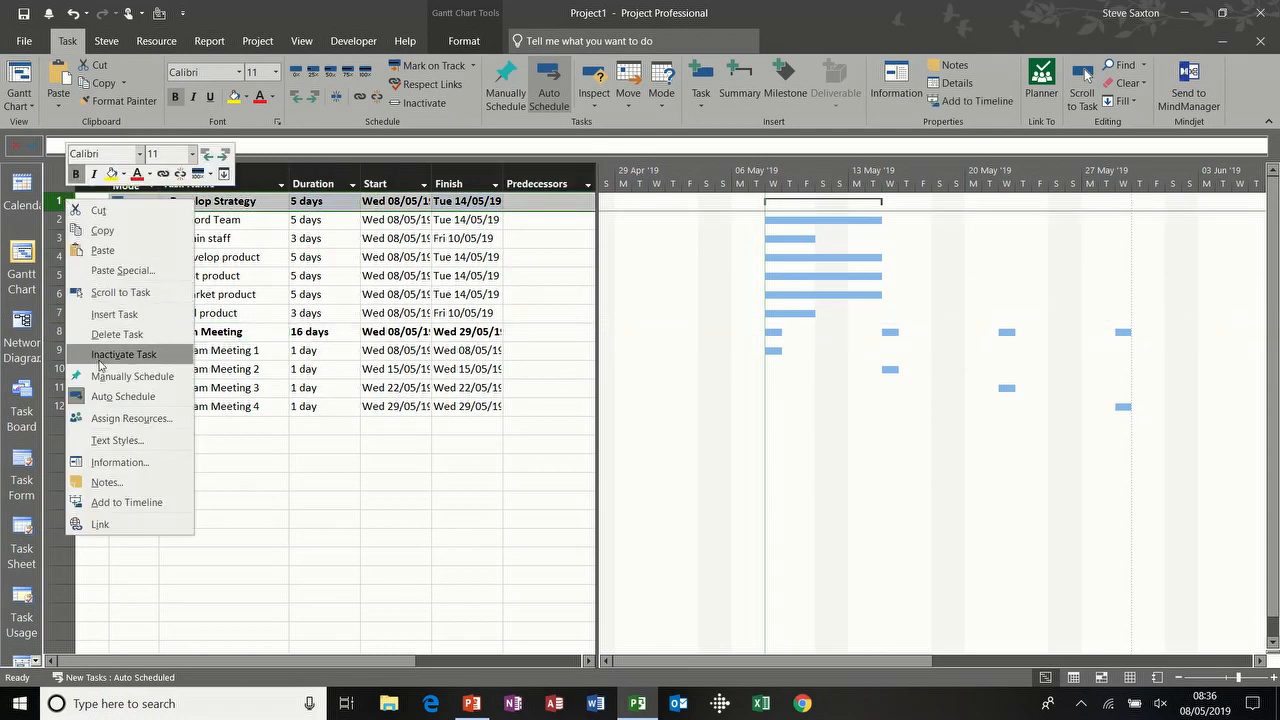
click(115, 314)
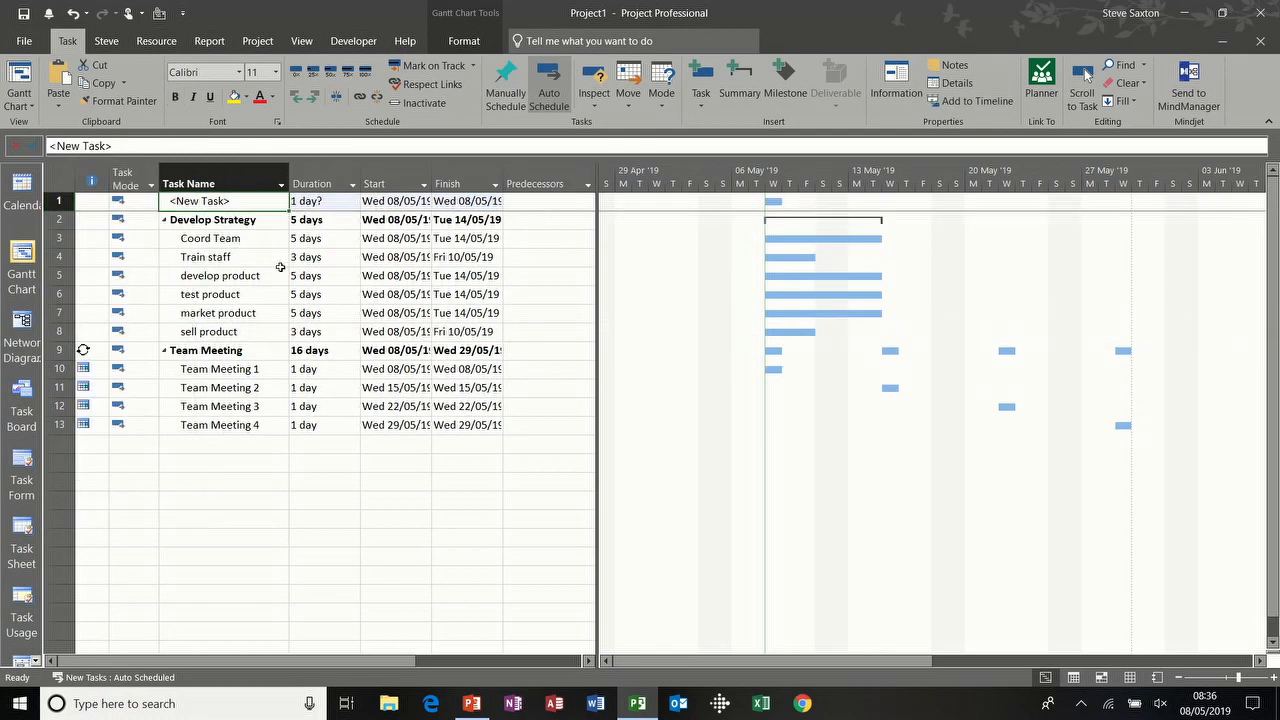
text(Project A)
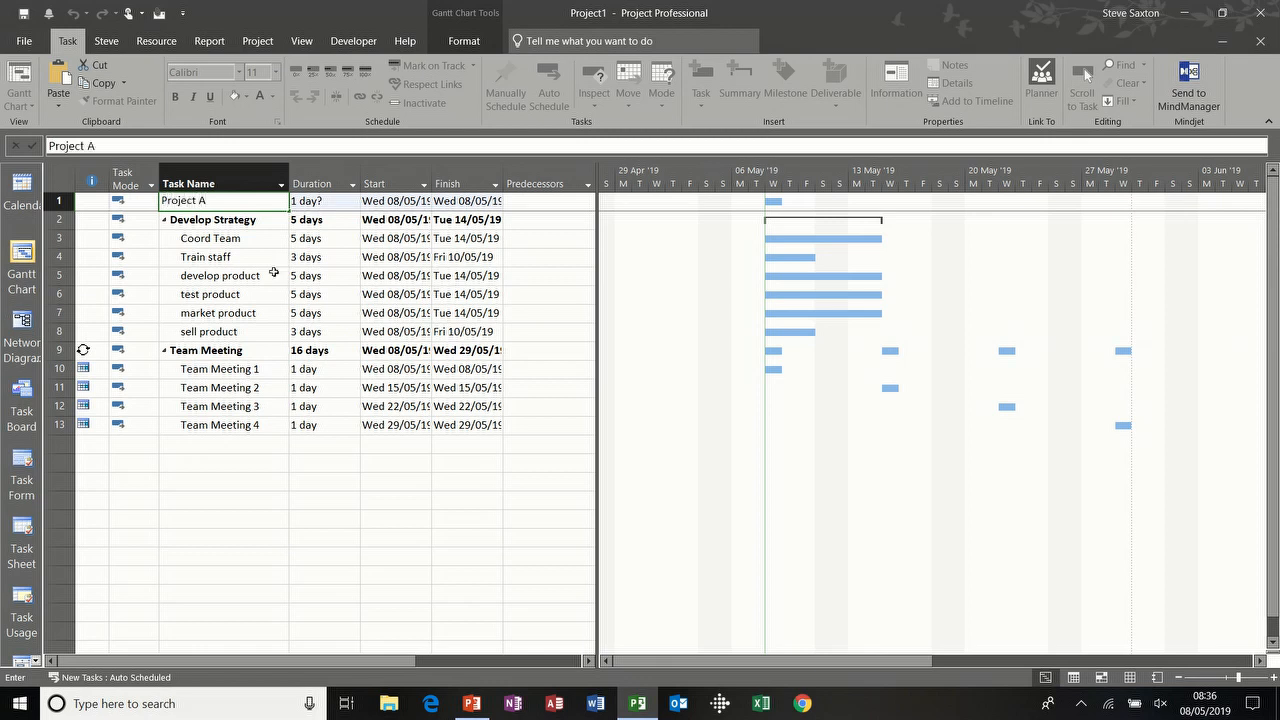
click(273, 272)
drag(58, 219, 60, 428)
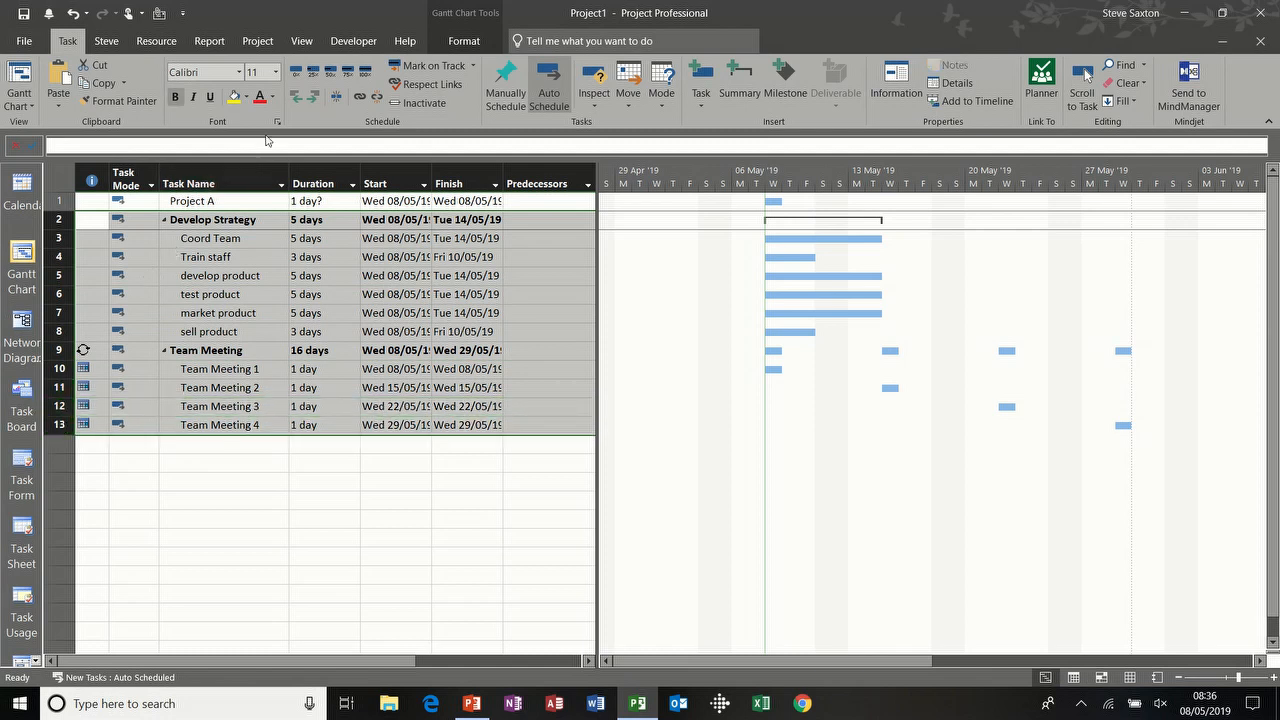
click(313, 96)
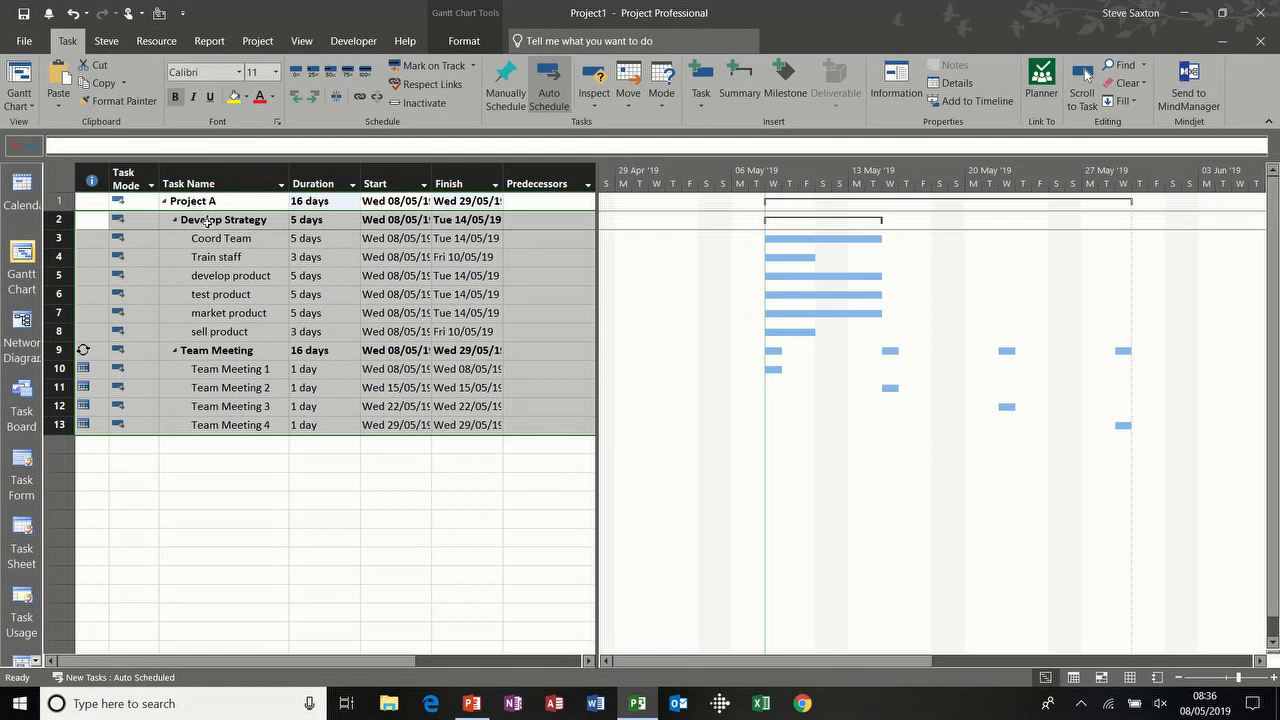
Collapse the Develop Strategy and Team Meeting summary tasks and expand both again
click(175, 220)
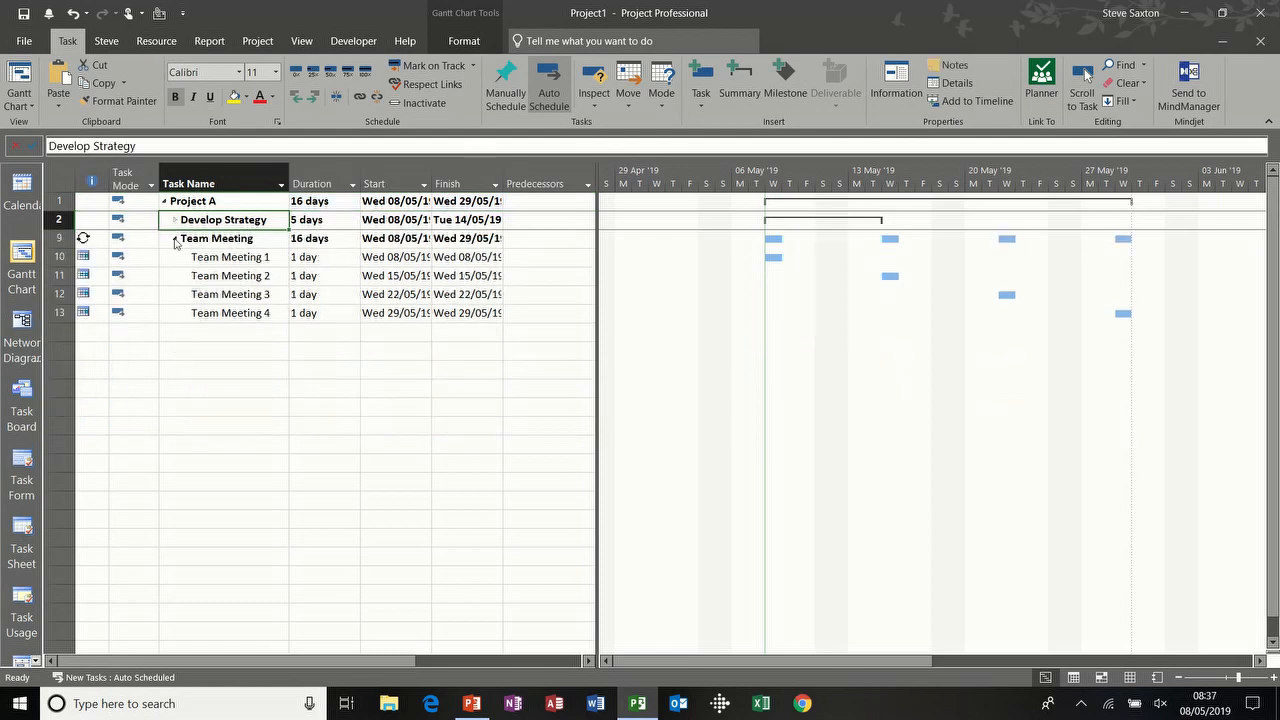
click(175, 239)
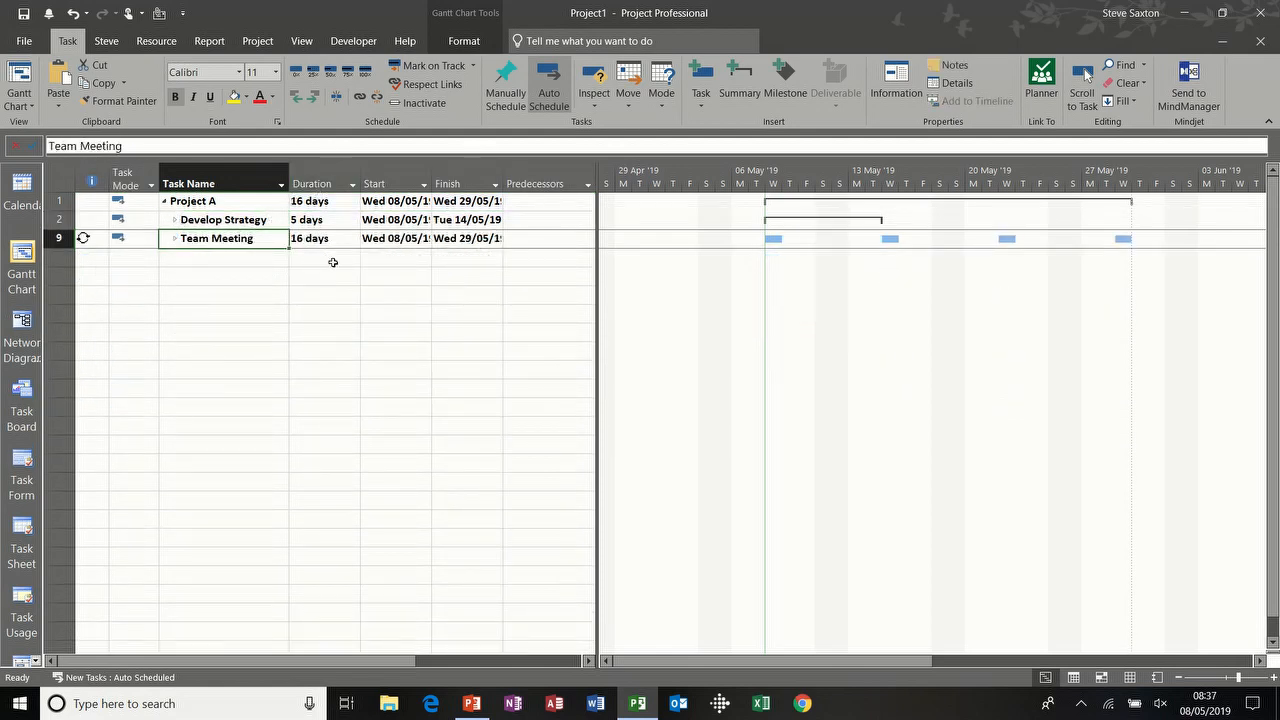
click(175, 239)
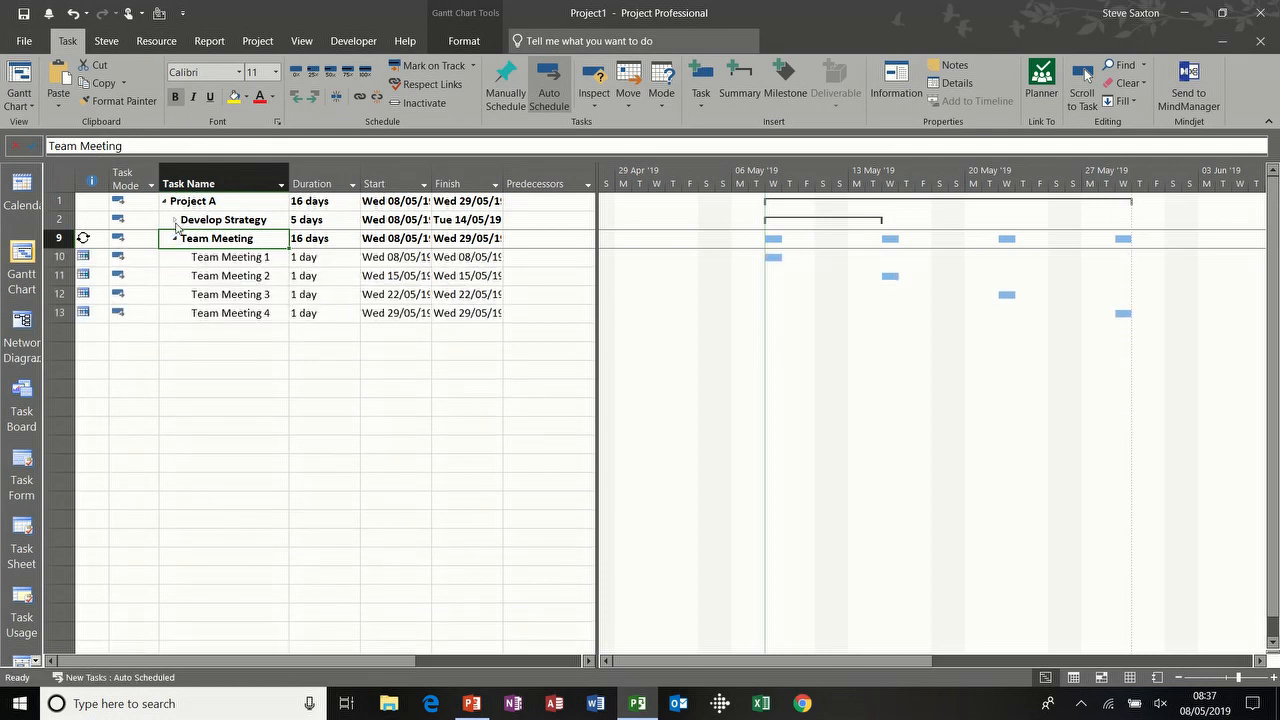
click(176, 221)
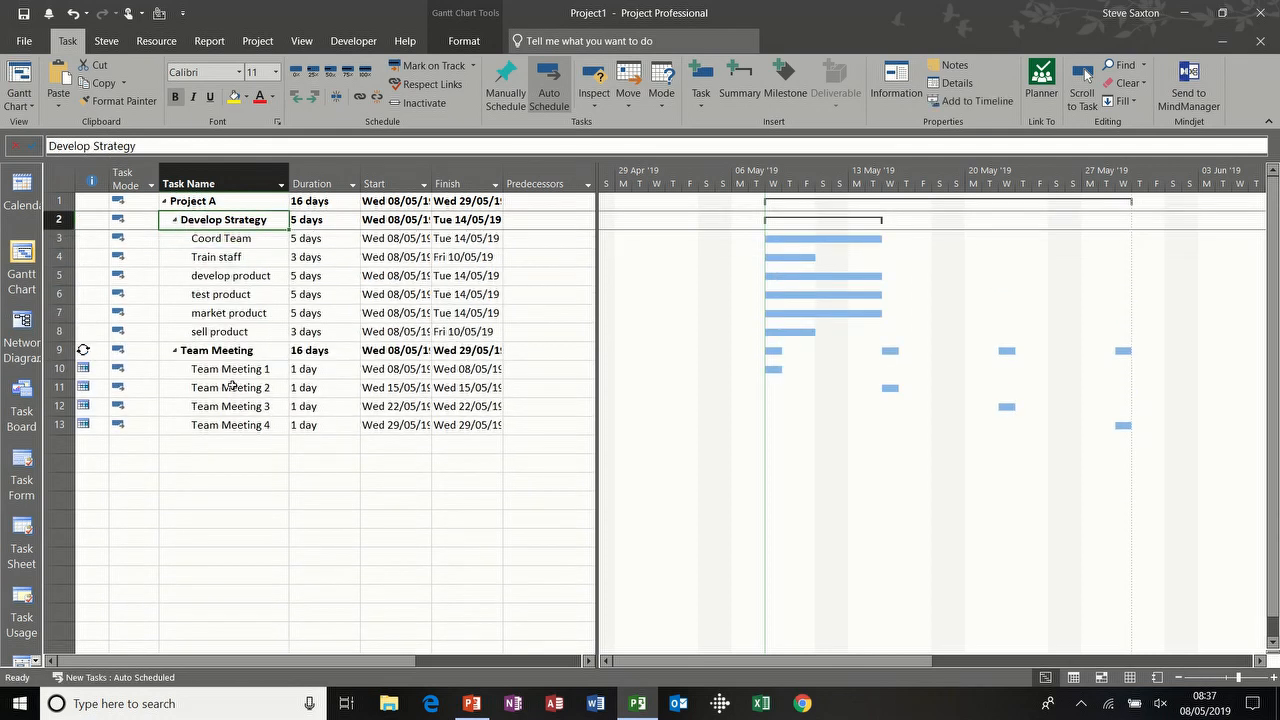
Display the outline at Level 1 and at Level 2, and restore the display of all subtasks
click(301, 41)
click(420, 100)
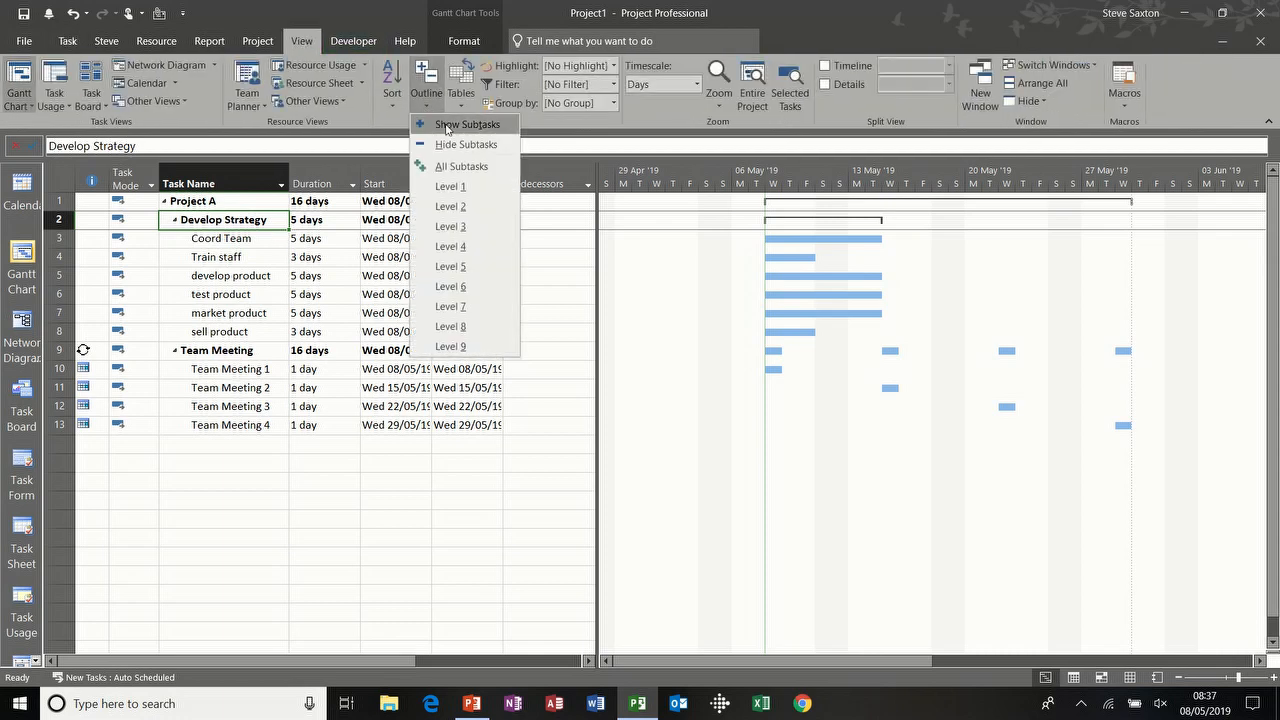
click(473, 187)
click(426, 92)
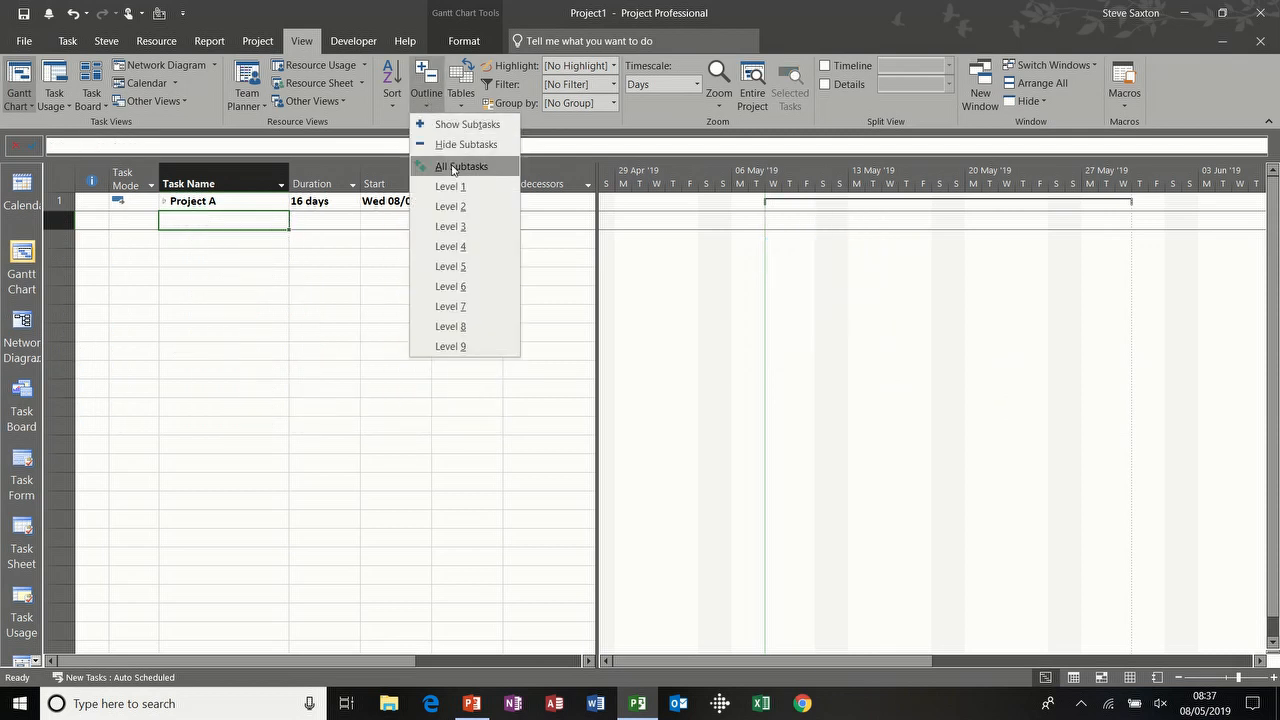
click(452, 206)
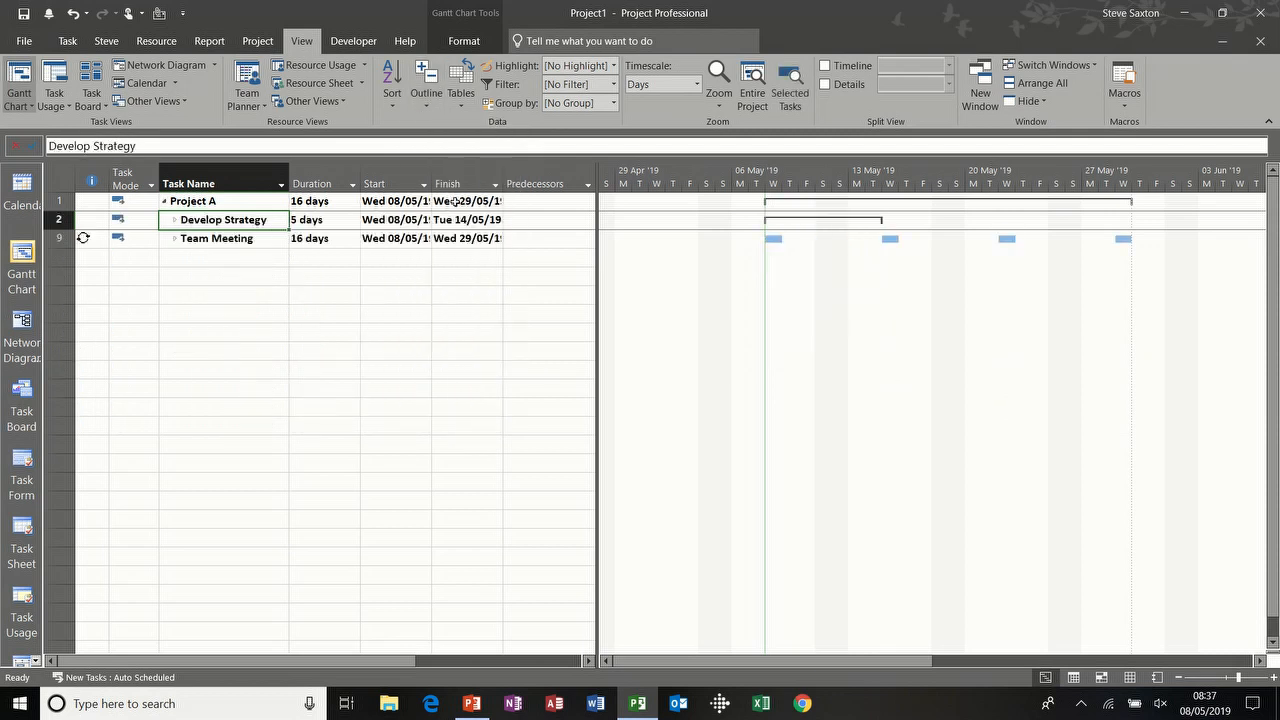
click(440, 104)
click(459, 170)
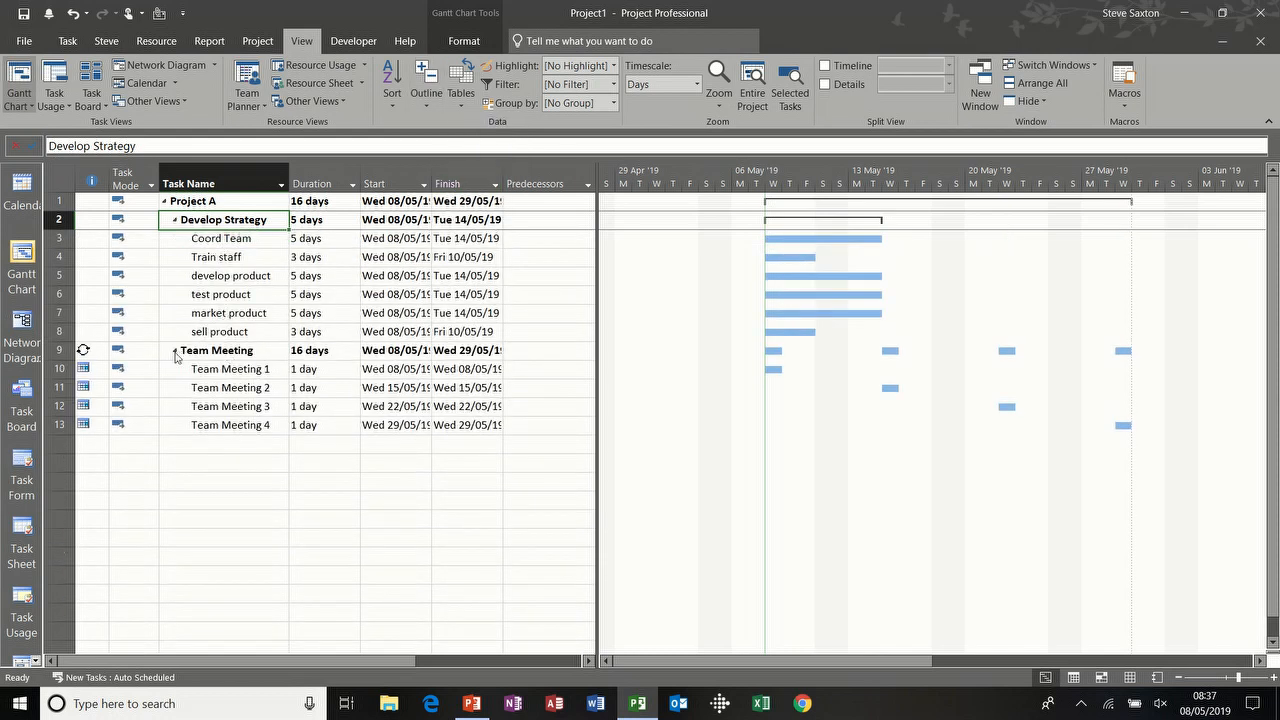
Add a milestone named End of phase with a duration of 0 below Team Meeting 4
click(200, 446)
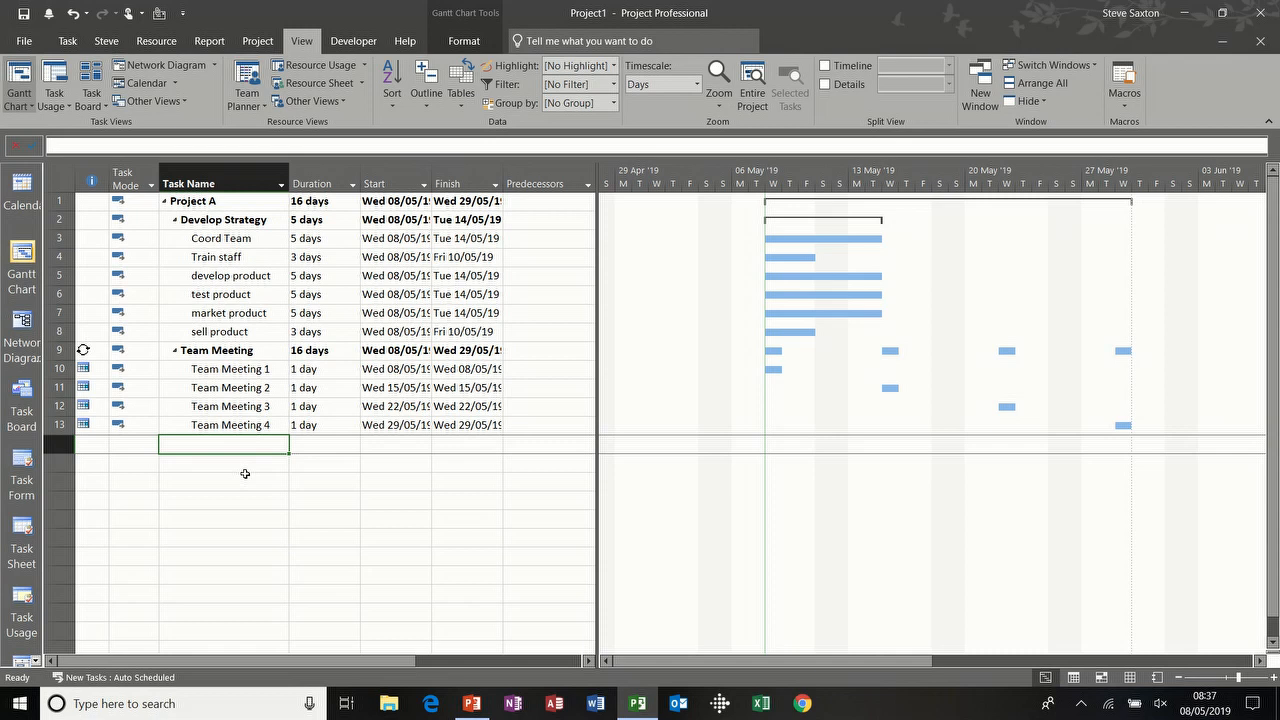
text(End)
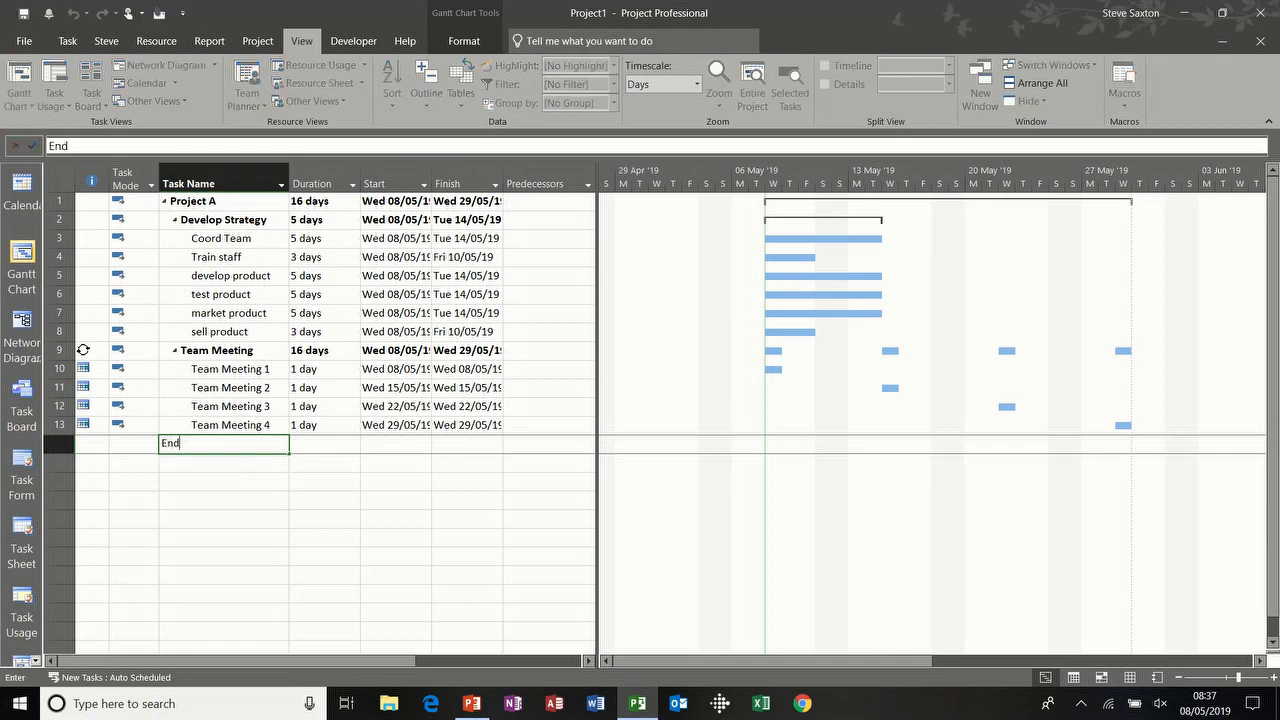
text( of phase)
click(325, 445)
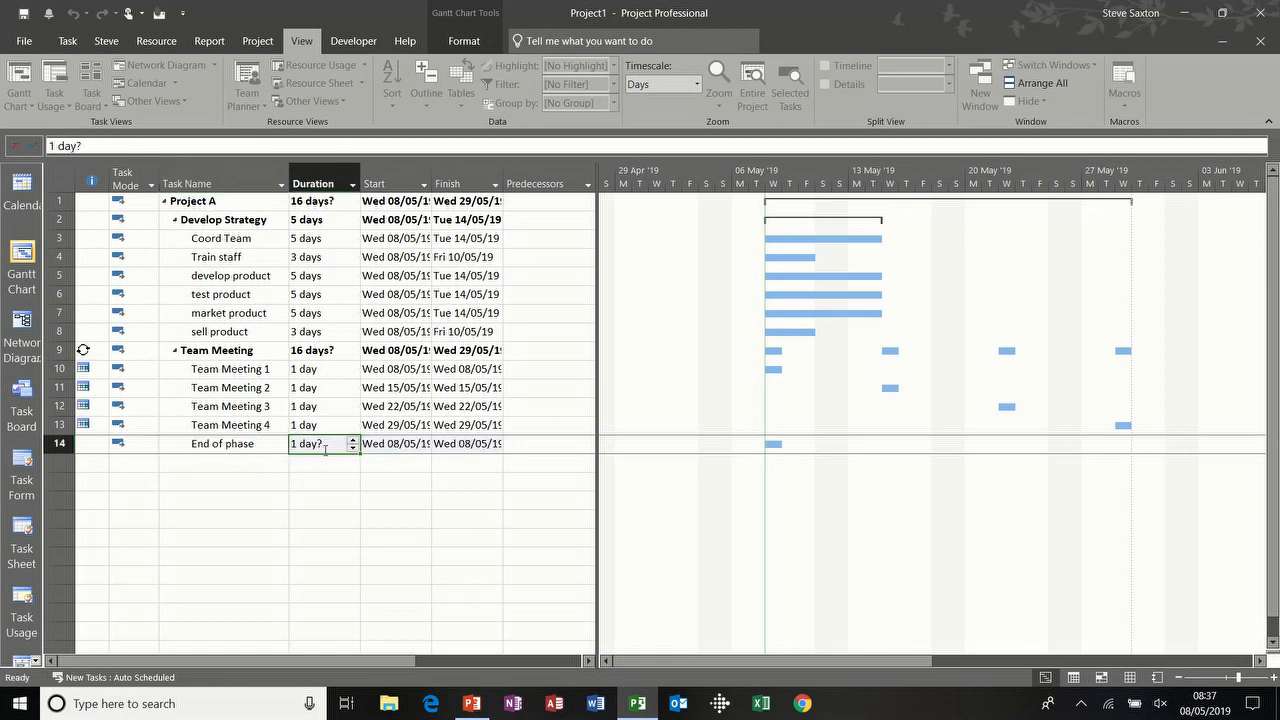
text(0)
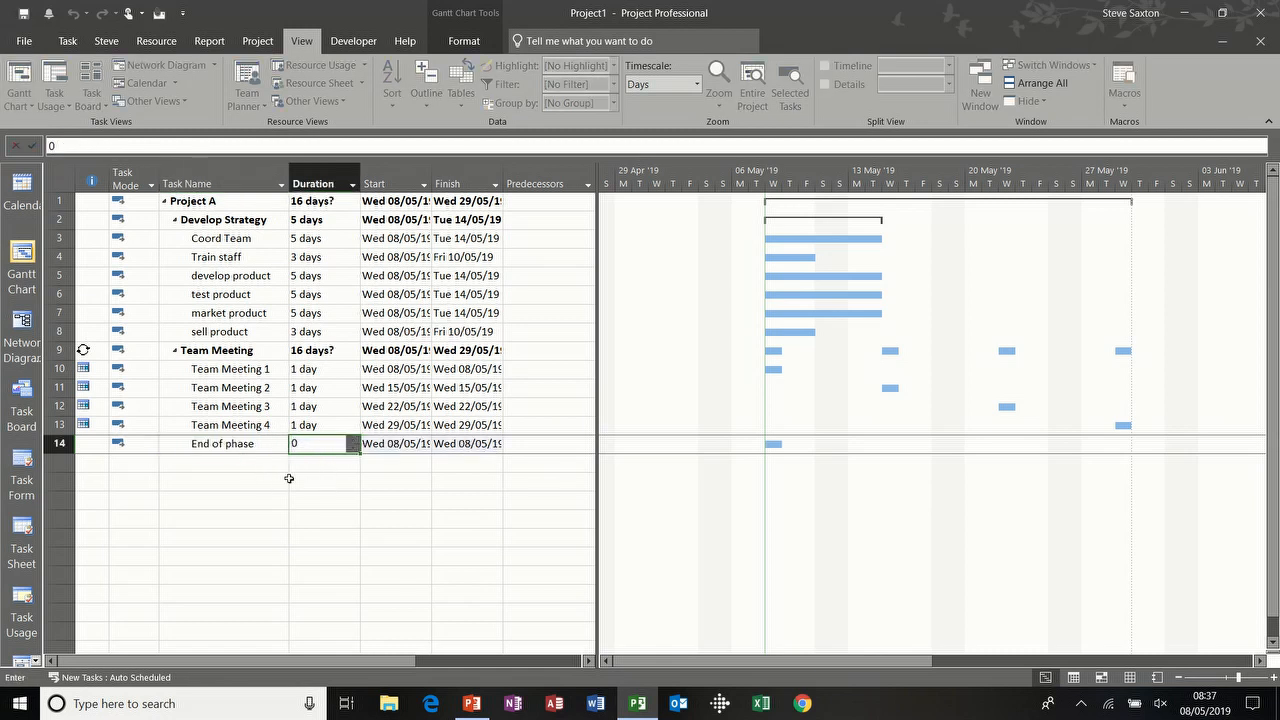
click(258, 444)
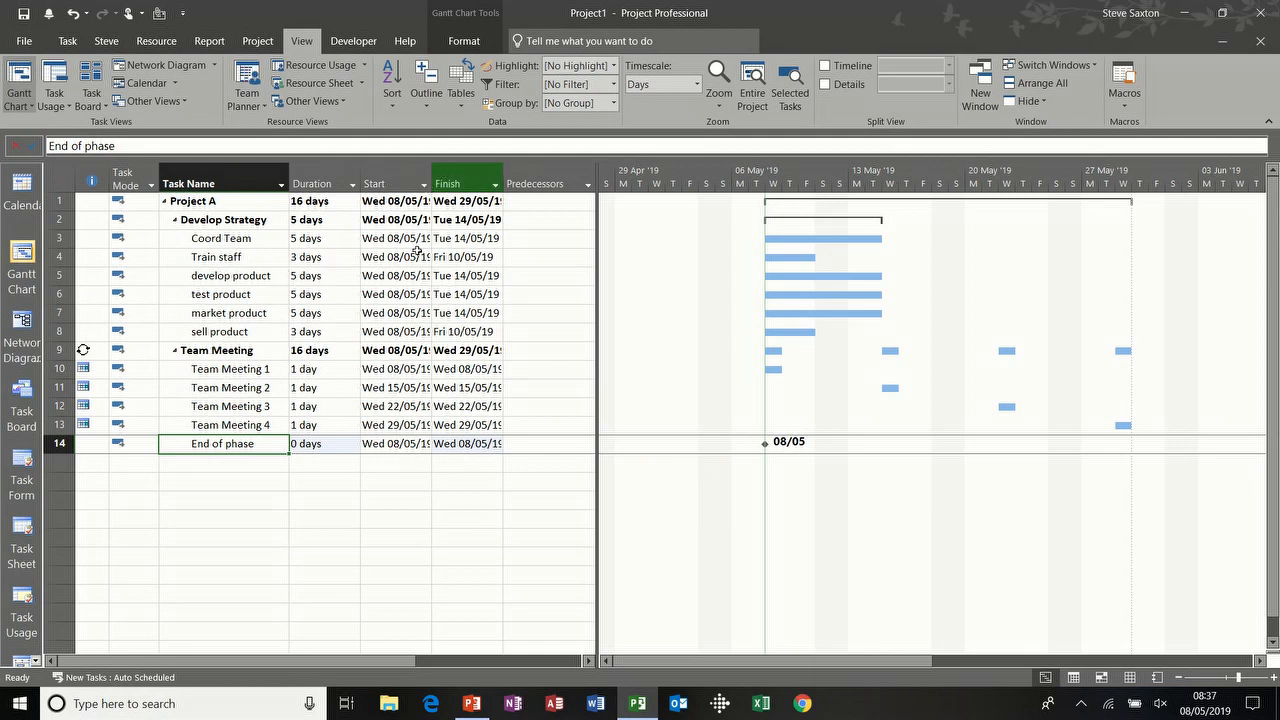
click(460, 104)
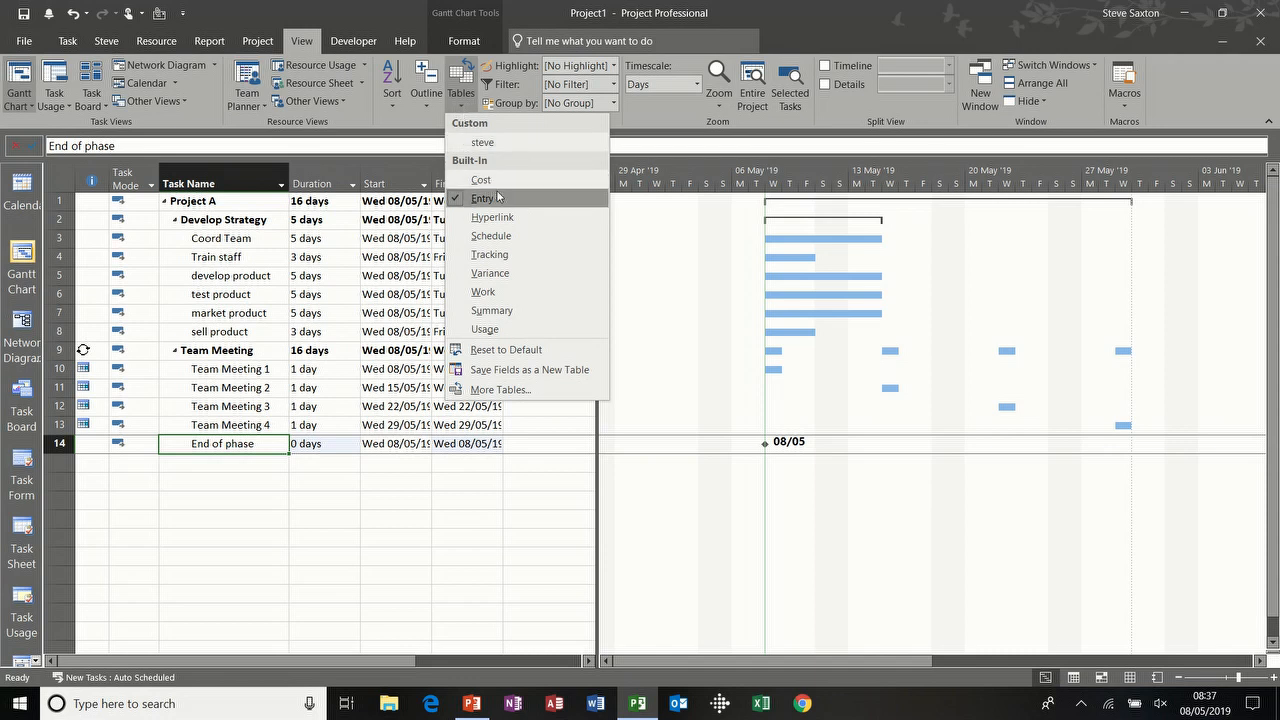
click(275, 328)
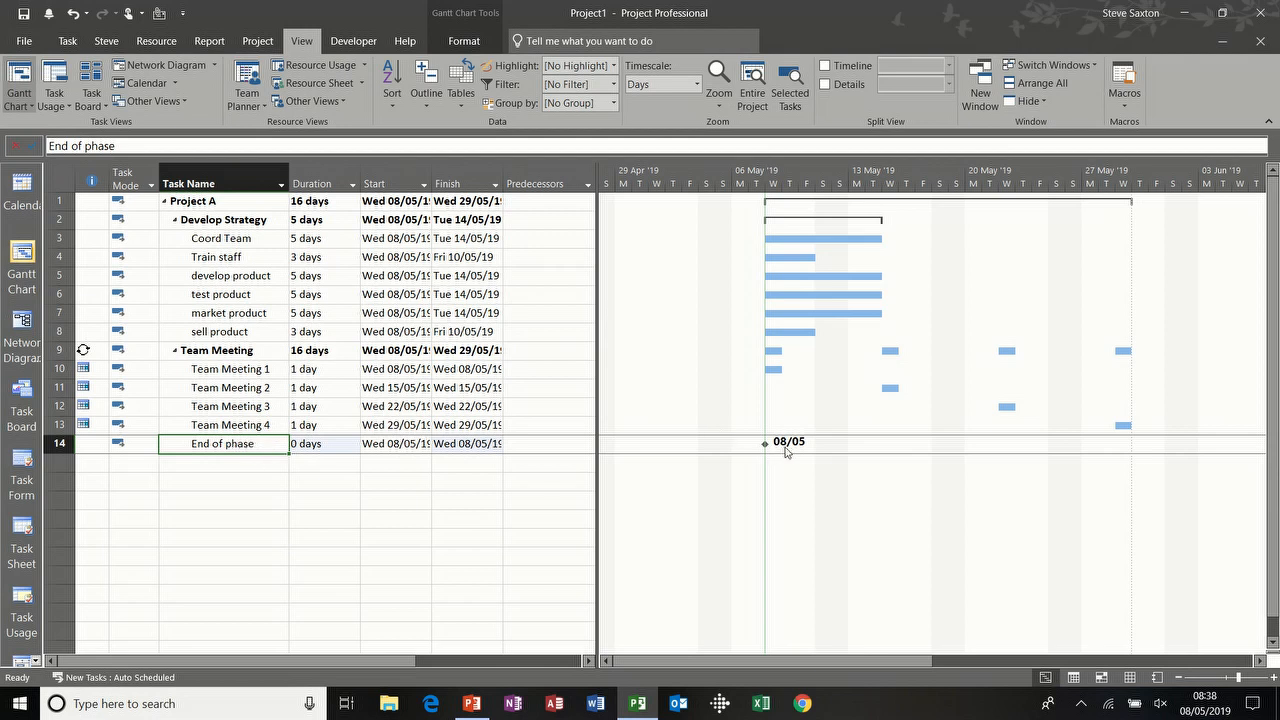
Set the start date of the End of phase milestone to 30 May 2019, moving it without adding a link
click(402, 444)
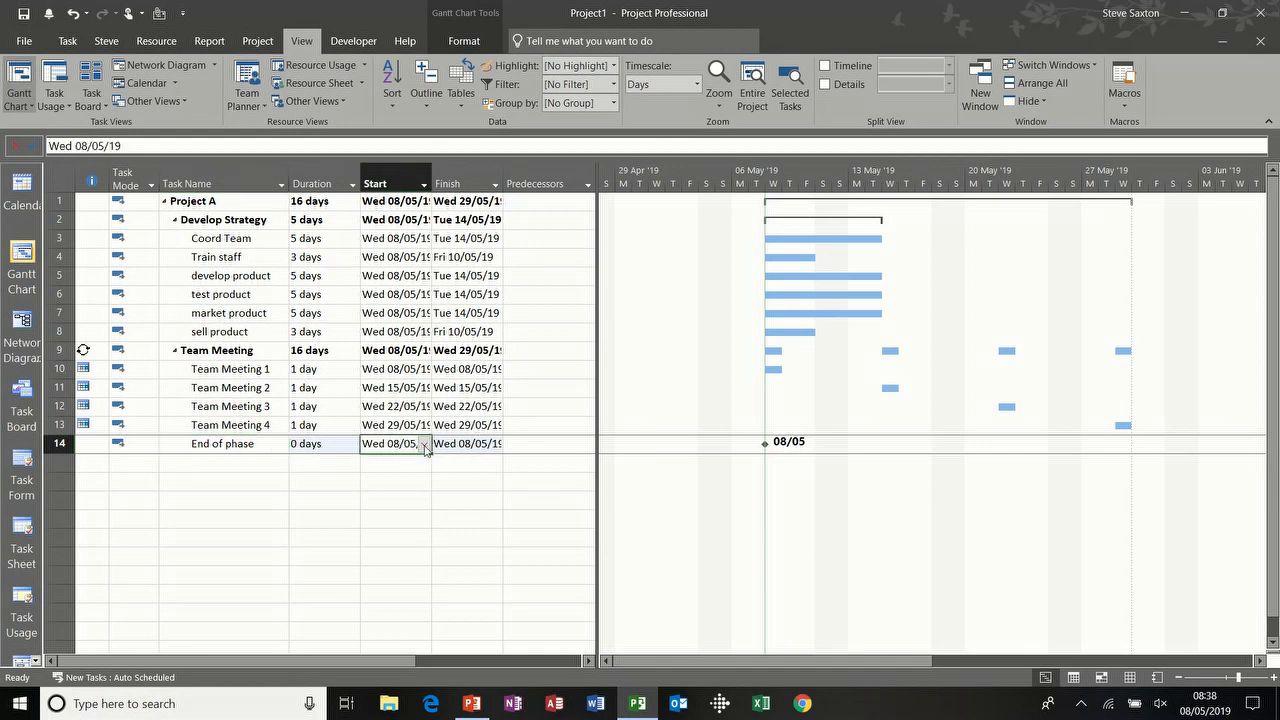
click(424, 446)
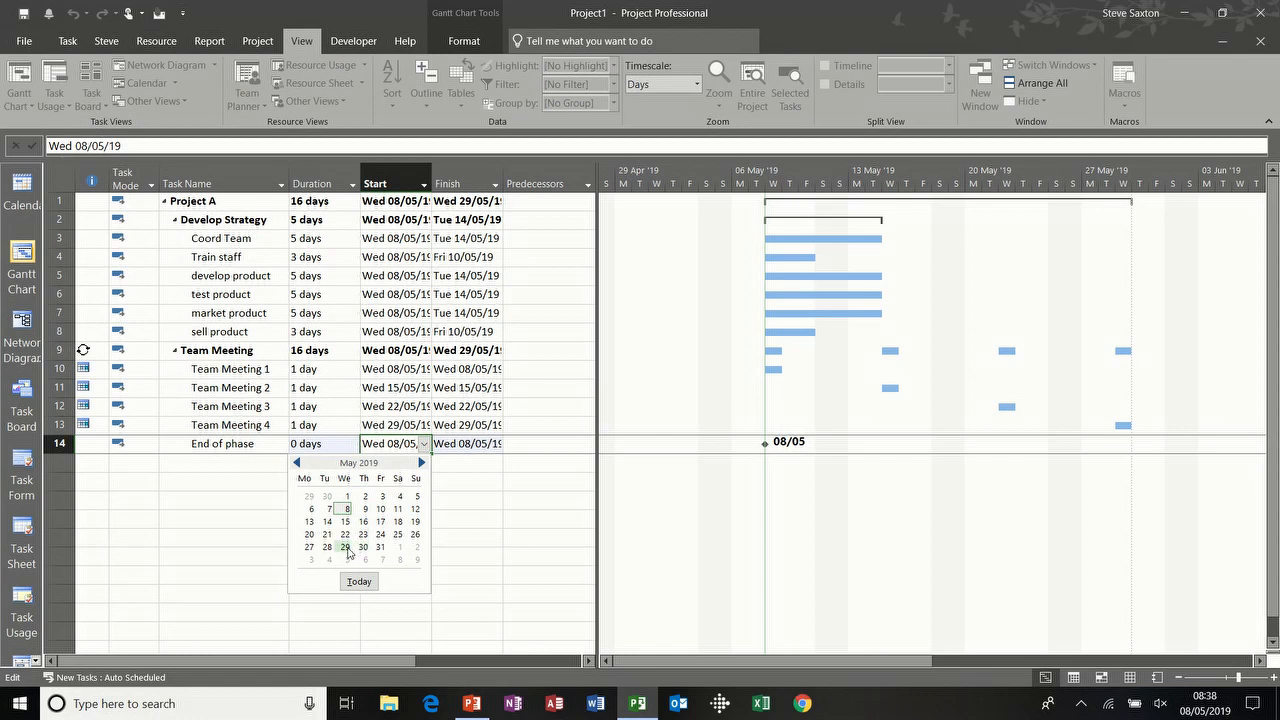
click(362, 549)
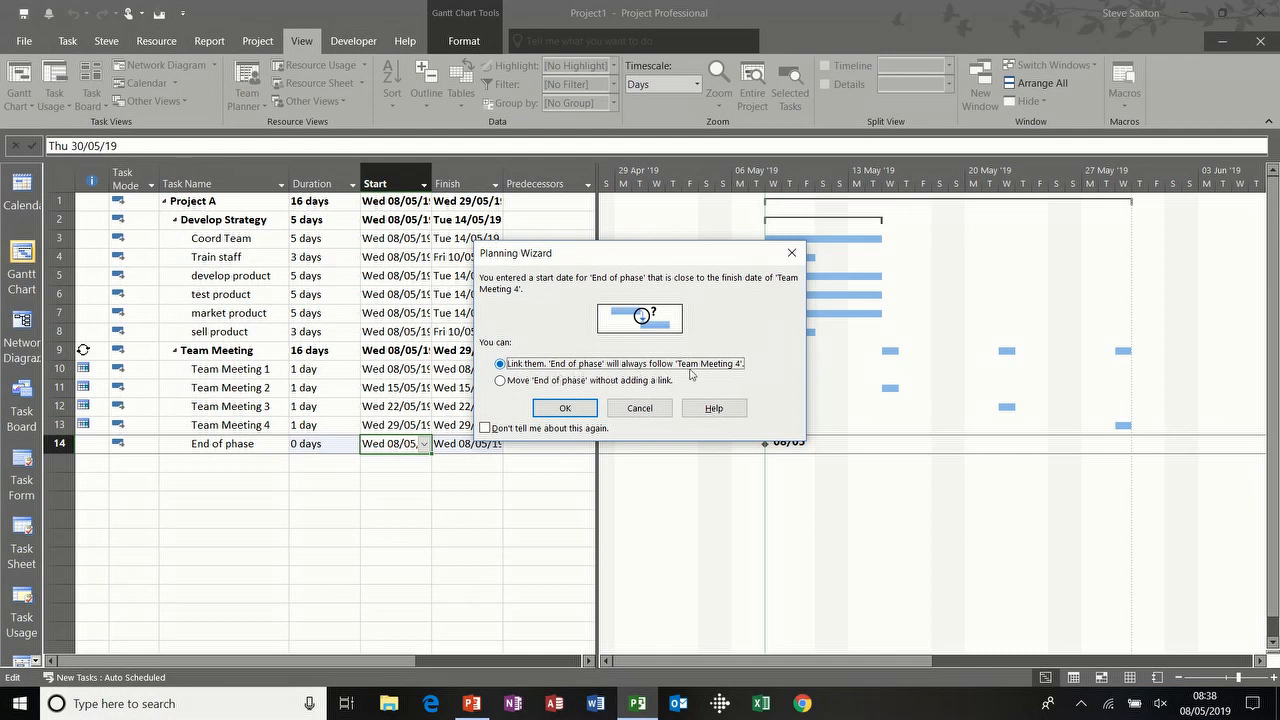
click(531, 383)
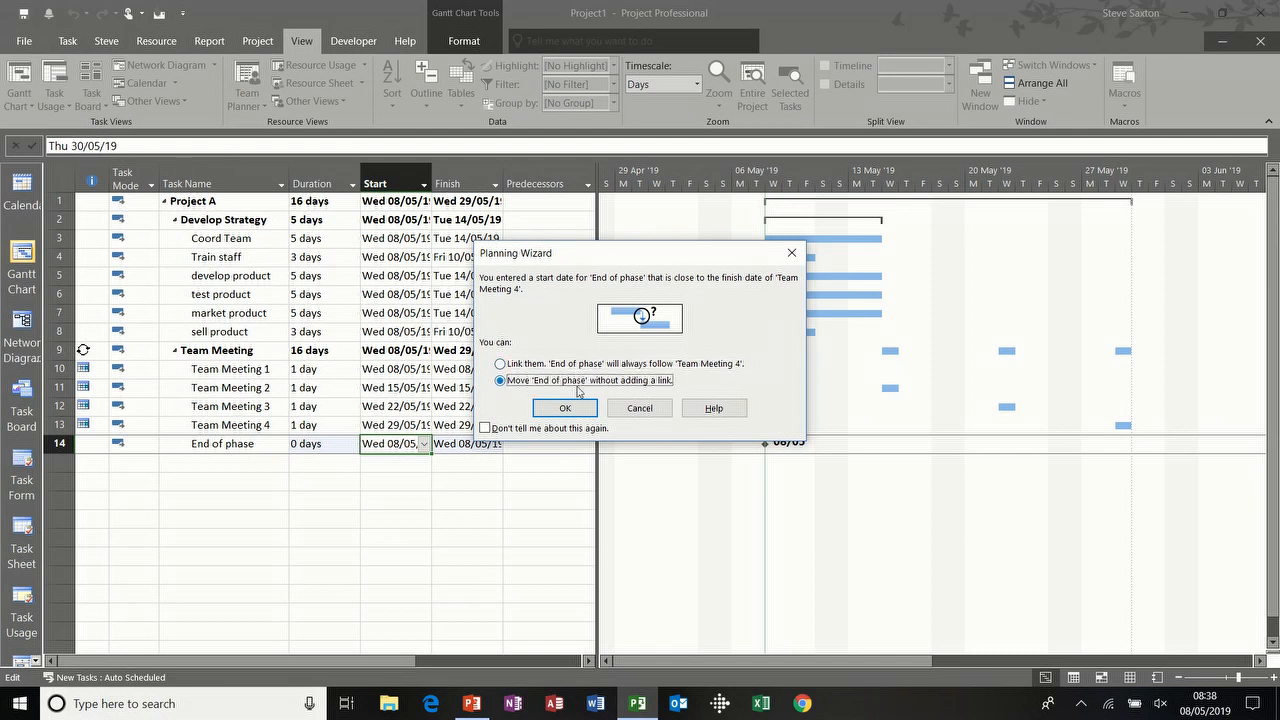
click(565, 407)
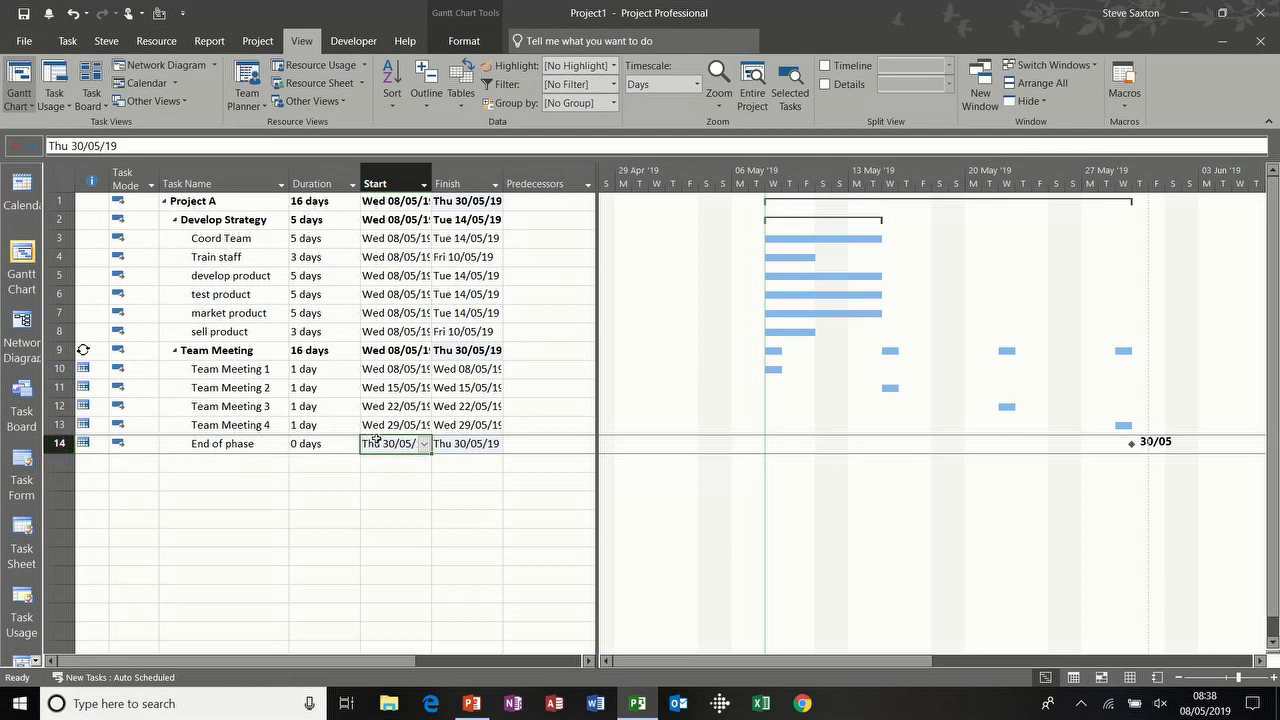
mouse_move(87, 446)
drag(224, 240, 224, 331)
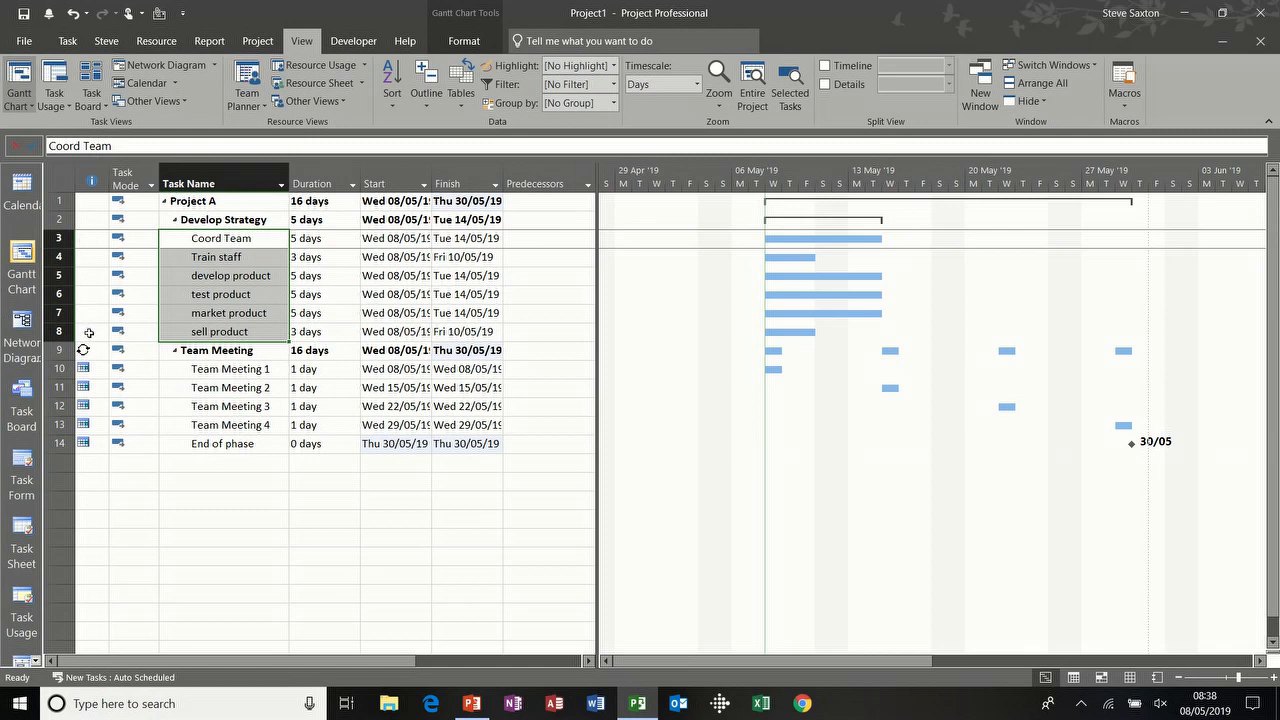
click(253, 442)
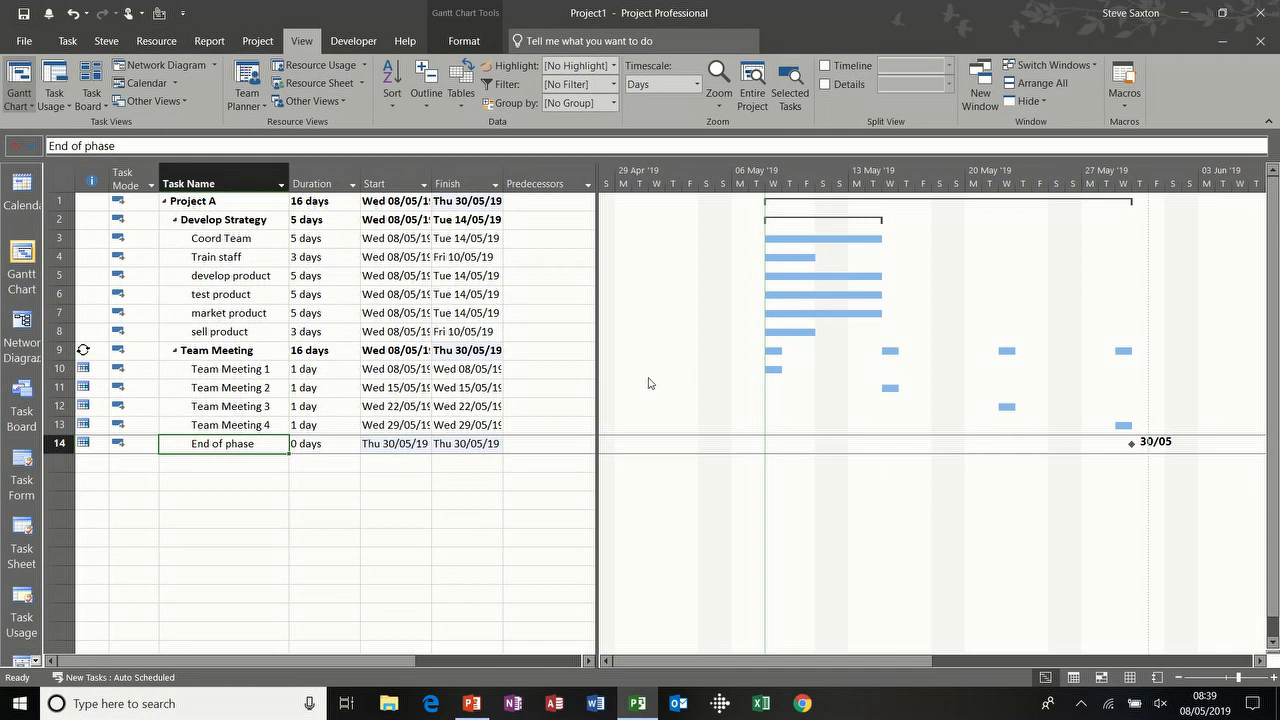
Narrow the task table to end at the Task Name column, and set the Task bar style's Right text to Name
drag(598, 370, 366, 357)
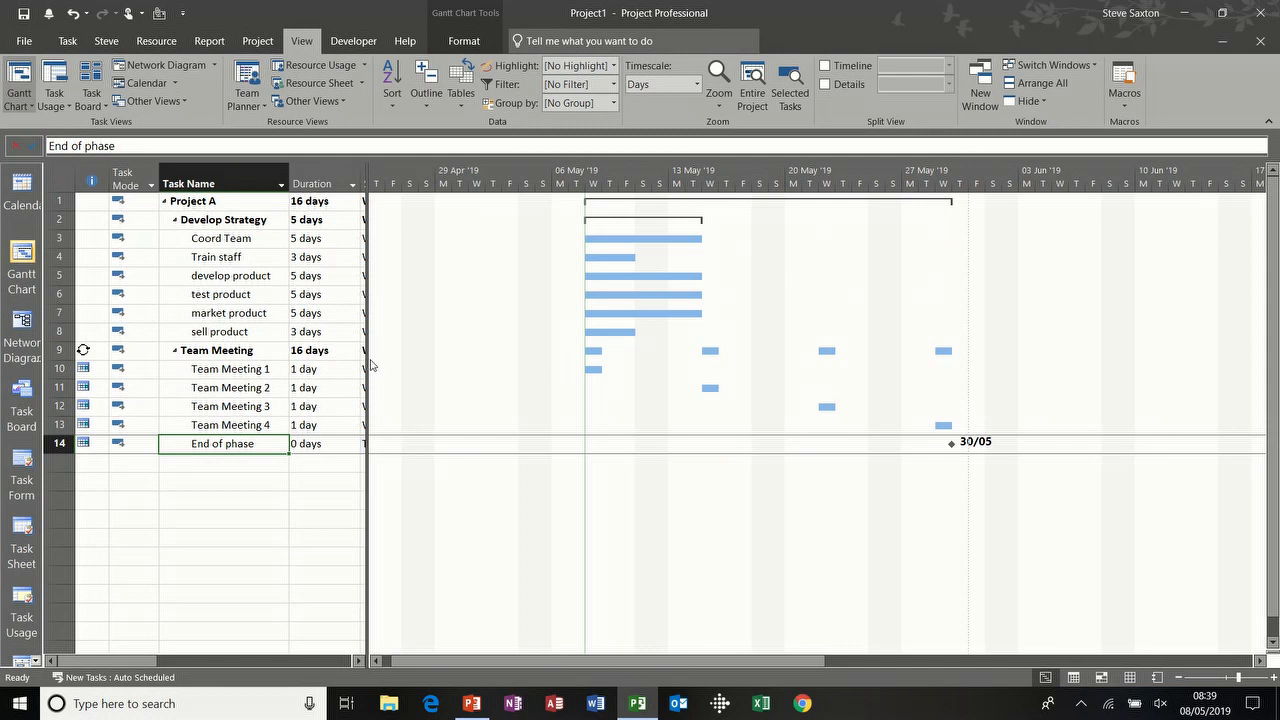
drag(369, 359, 291, 359)
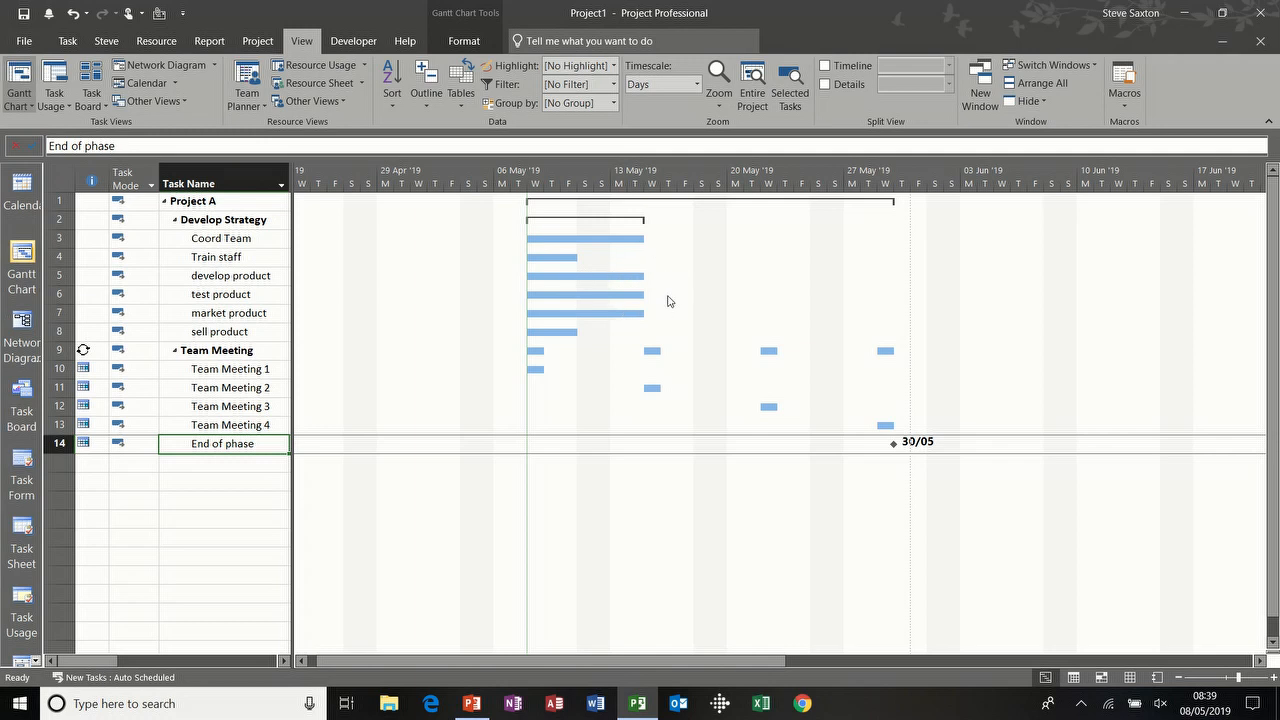
click(463, 41)
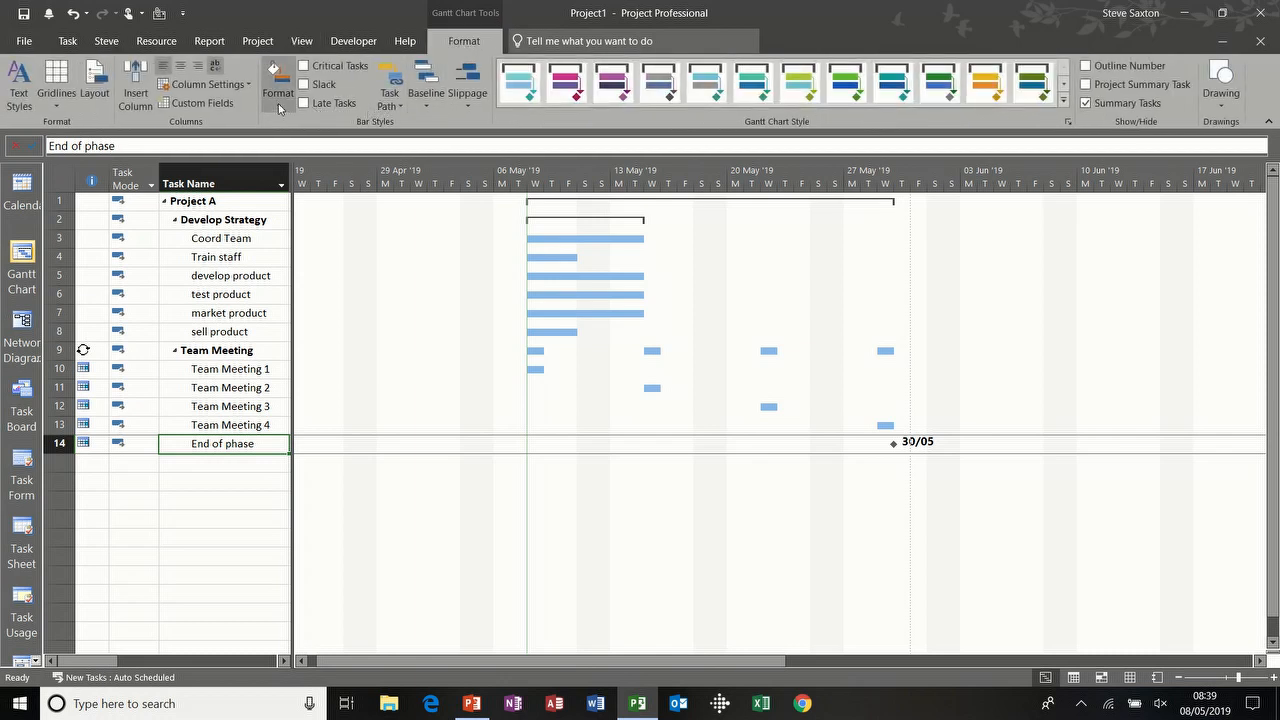
double_click(668, 303)
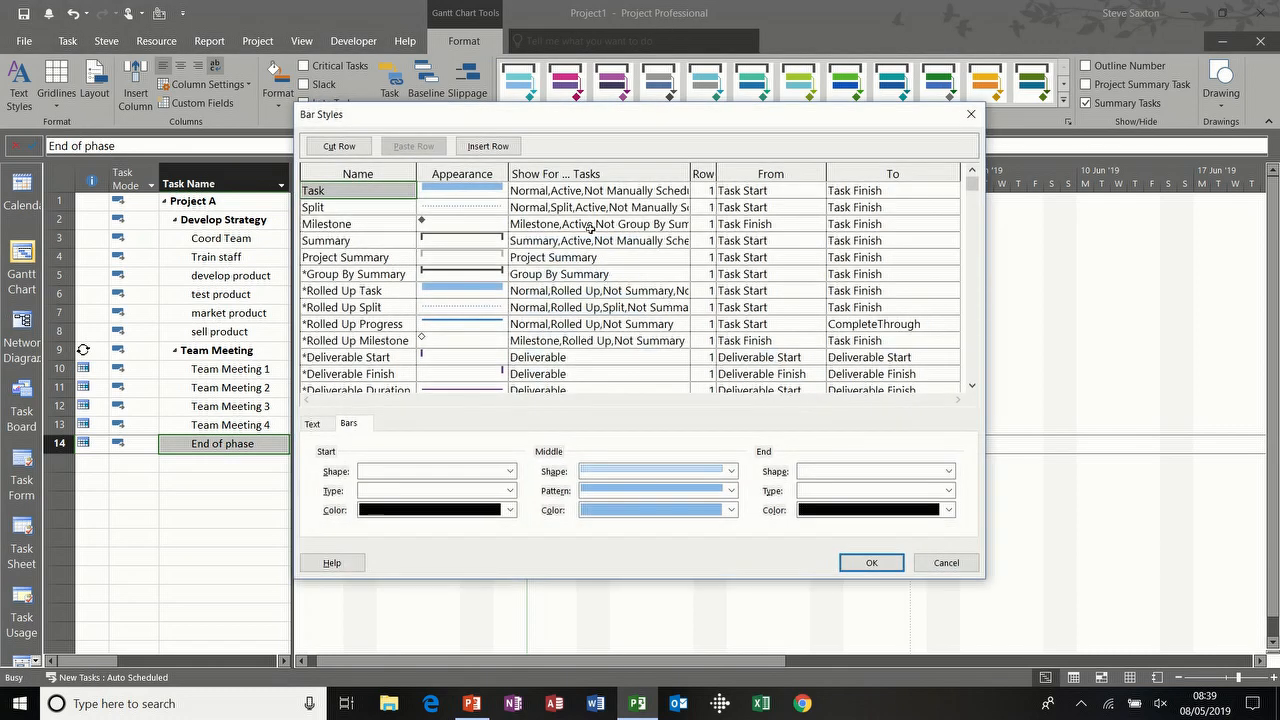
drag(579, 121, 703, 144)
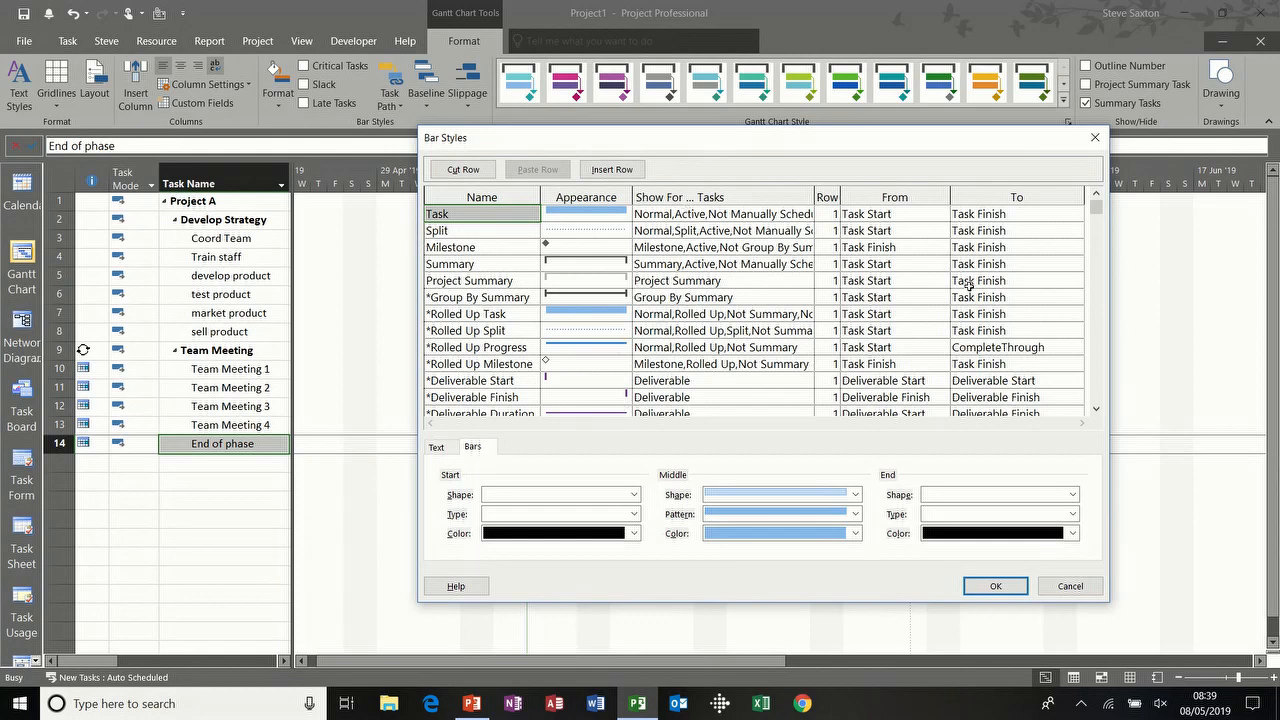
drag(1097, 216, 1097, 246)
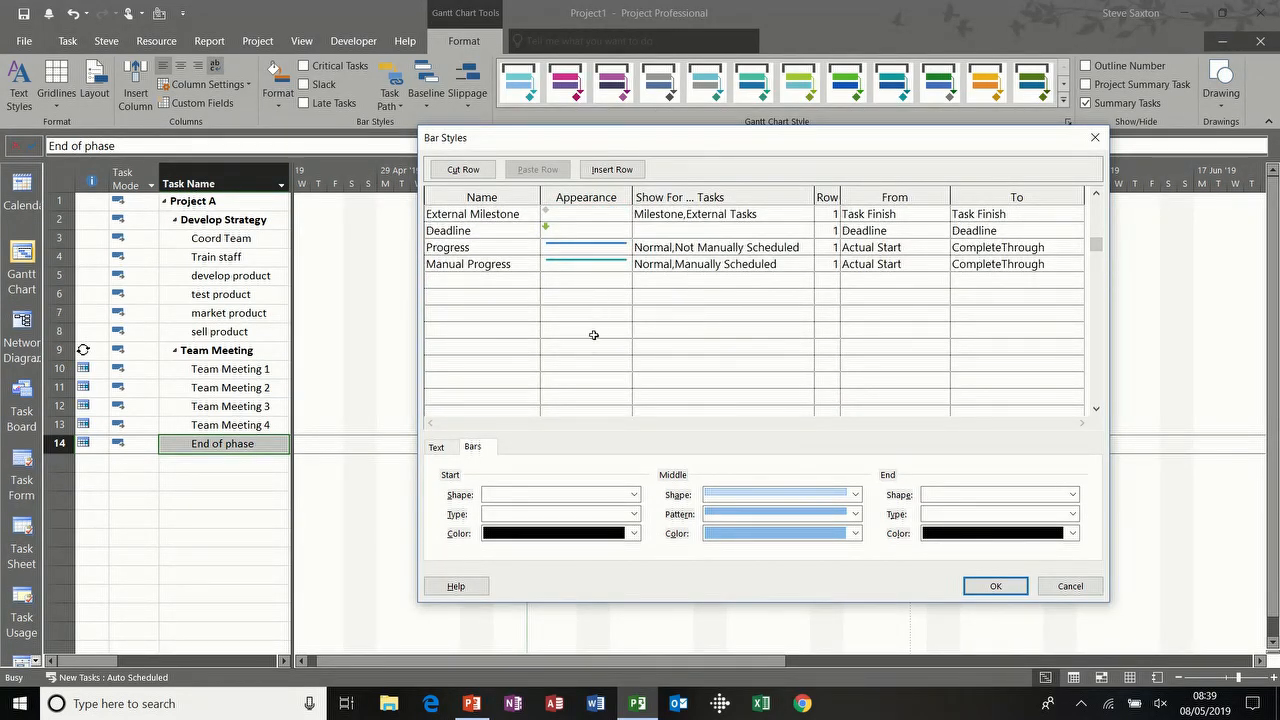
click(440, 448)
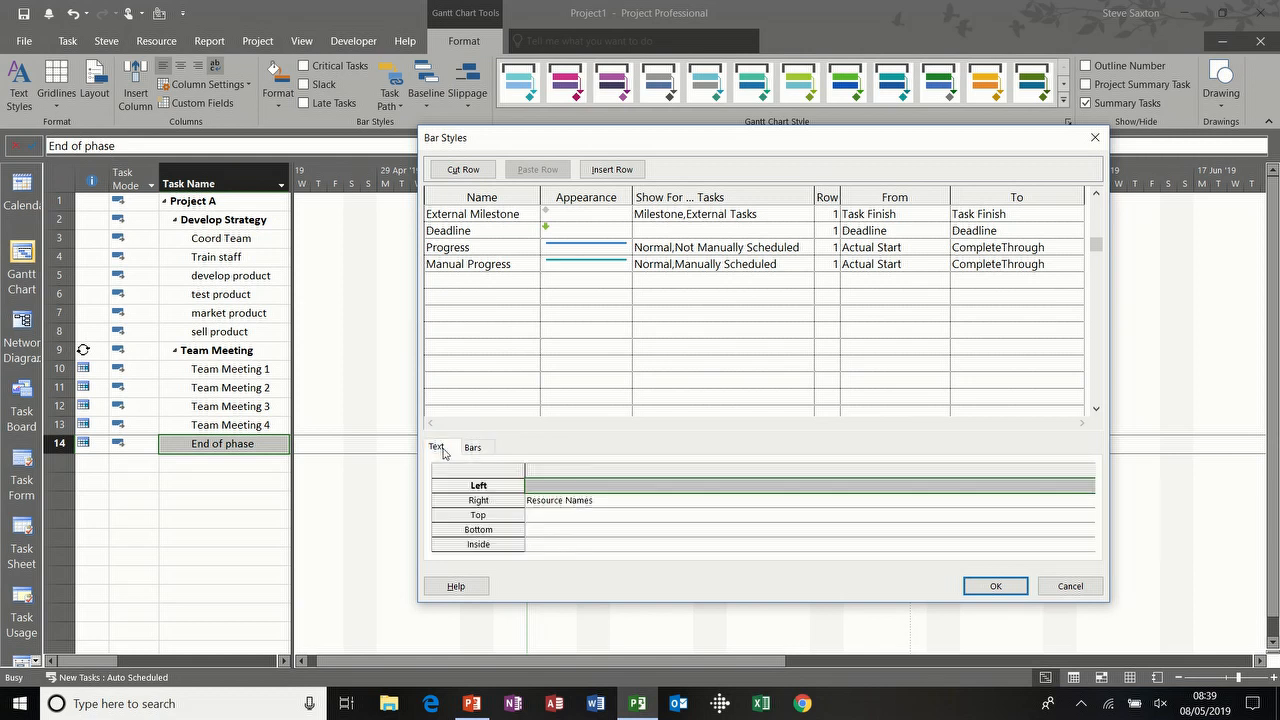
click(555, 500)
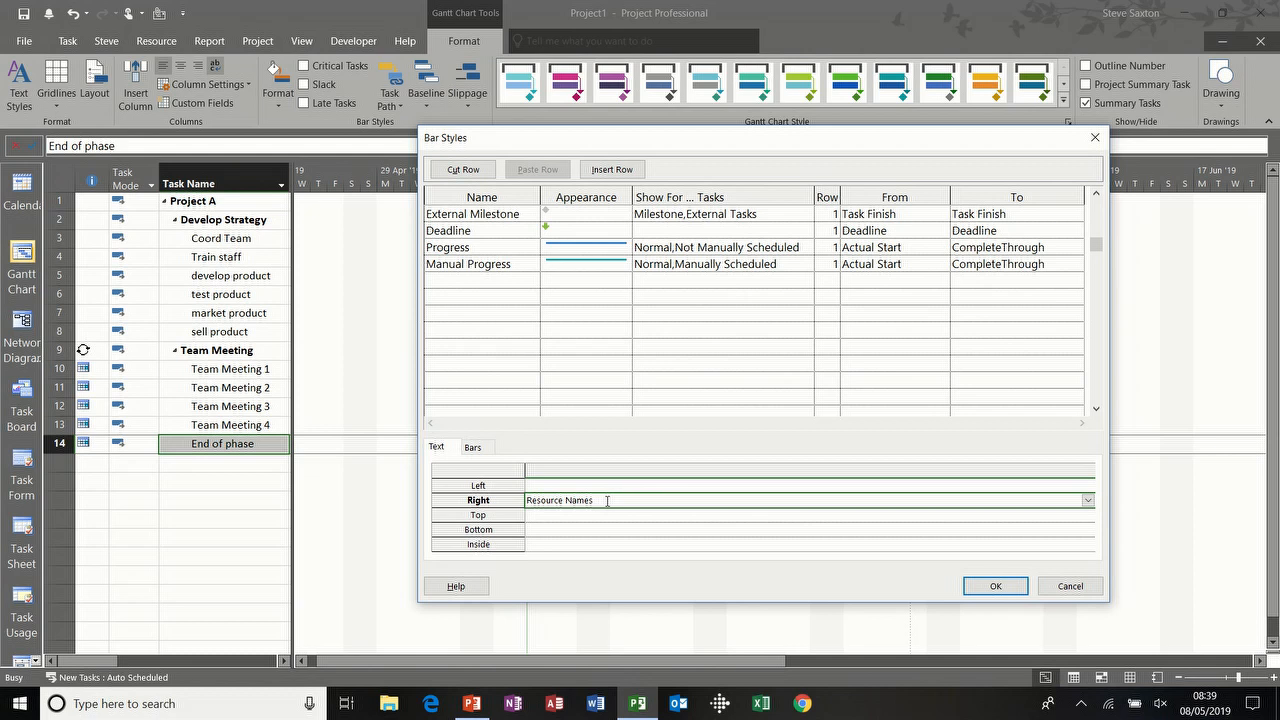
text(Name)
click(987, 589)
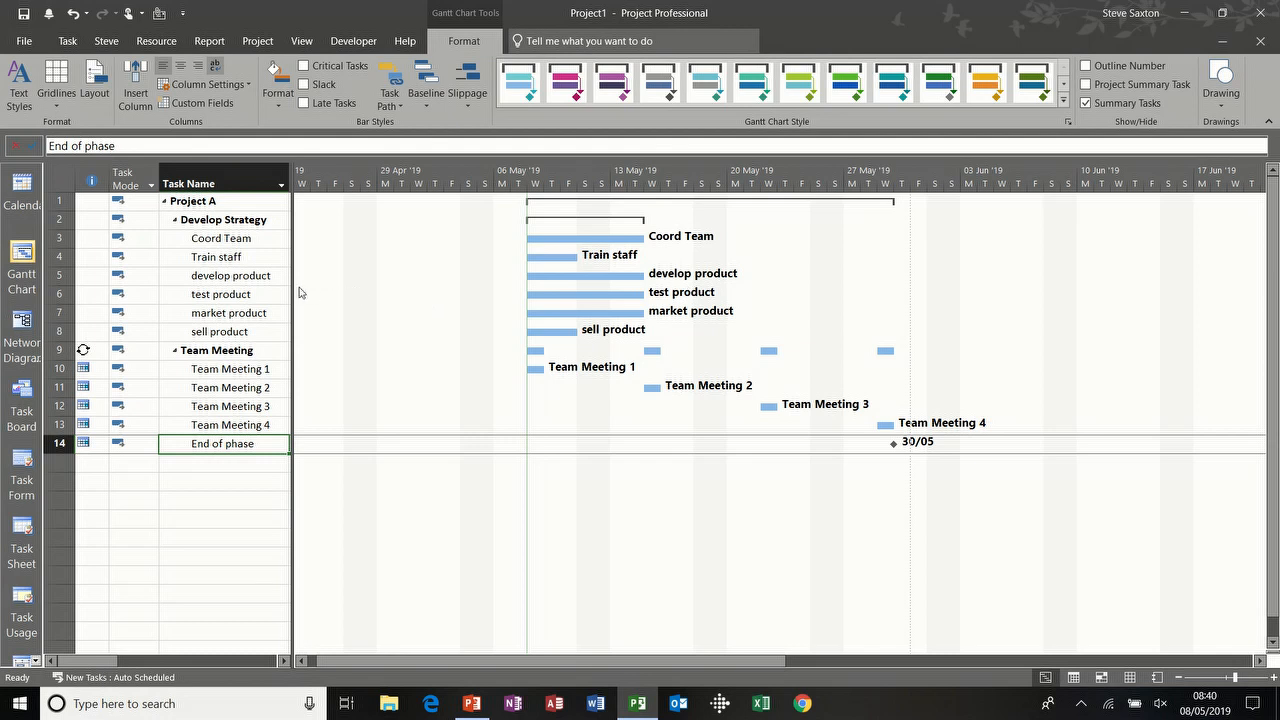
Narrow the table to hide the task names, and restore its width up to the Task Name column
drag(293, 287, 156, 279)
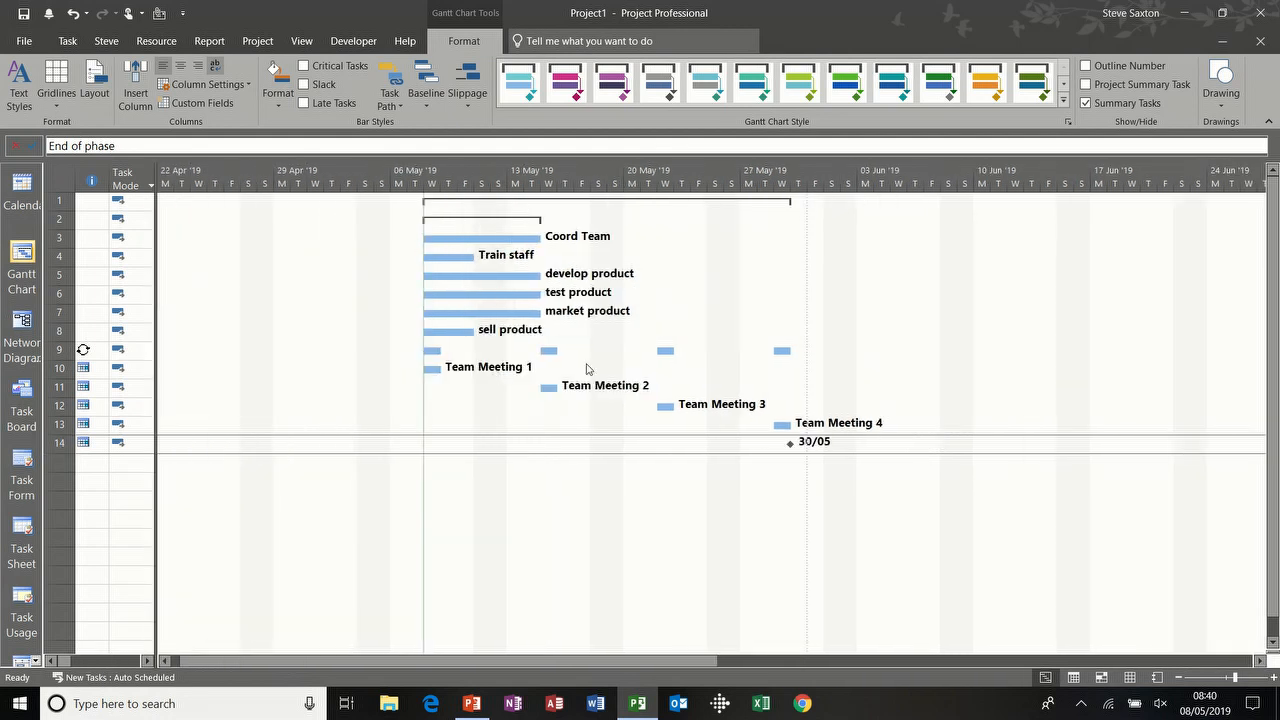
drag(157, 298, 438, 310)
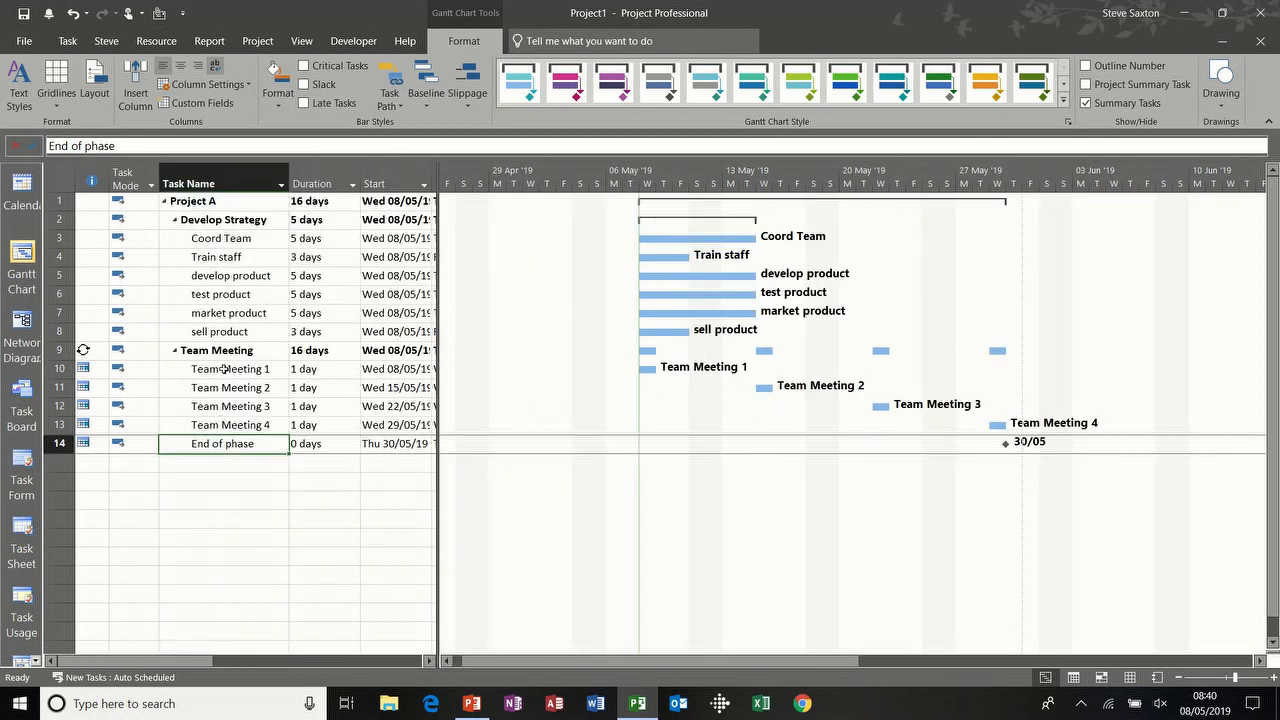
drag(441, 334, 291, 319)
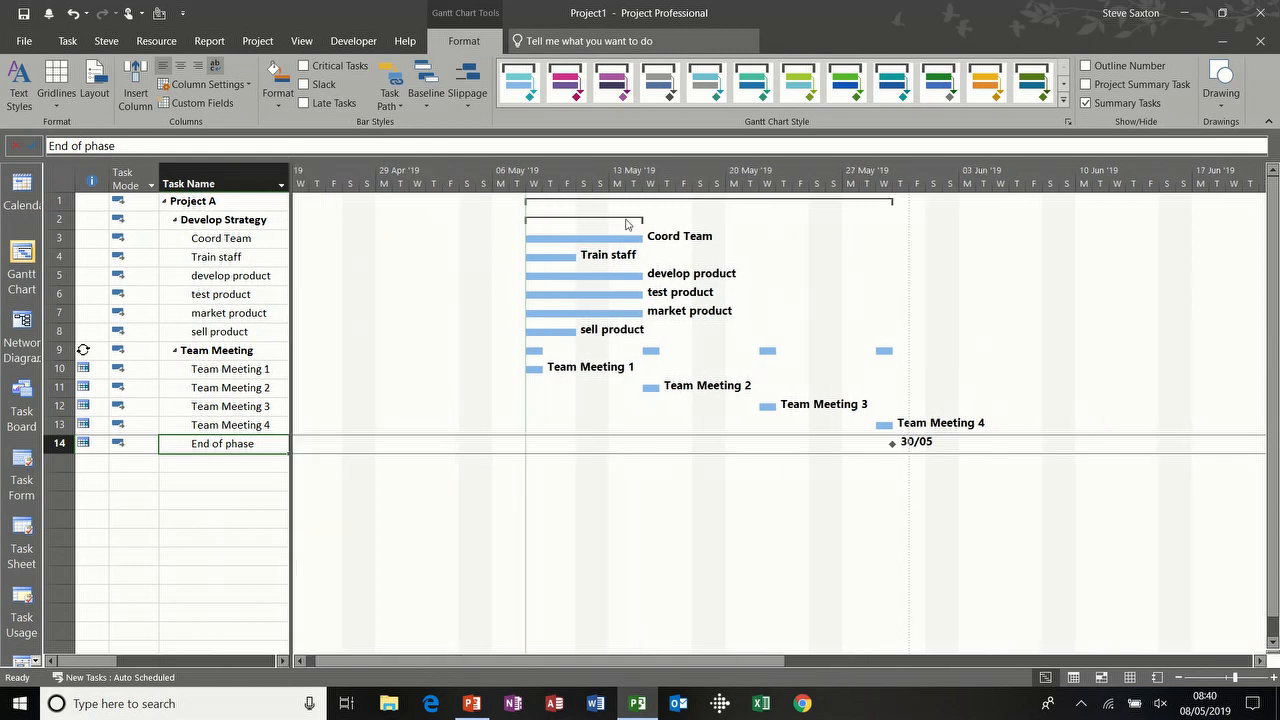
Apply solid red gridlines to the Gantt Rows of the chart
click(60, 104)
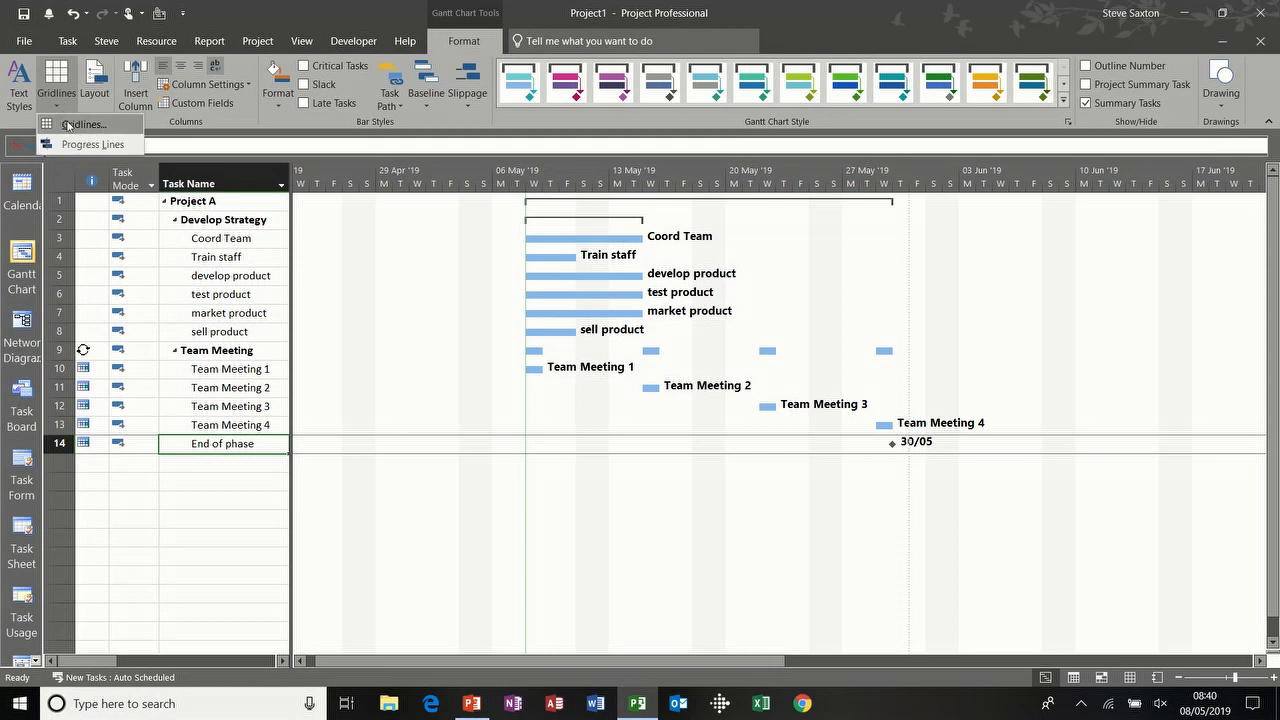
click(72, 121)
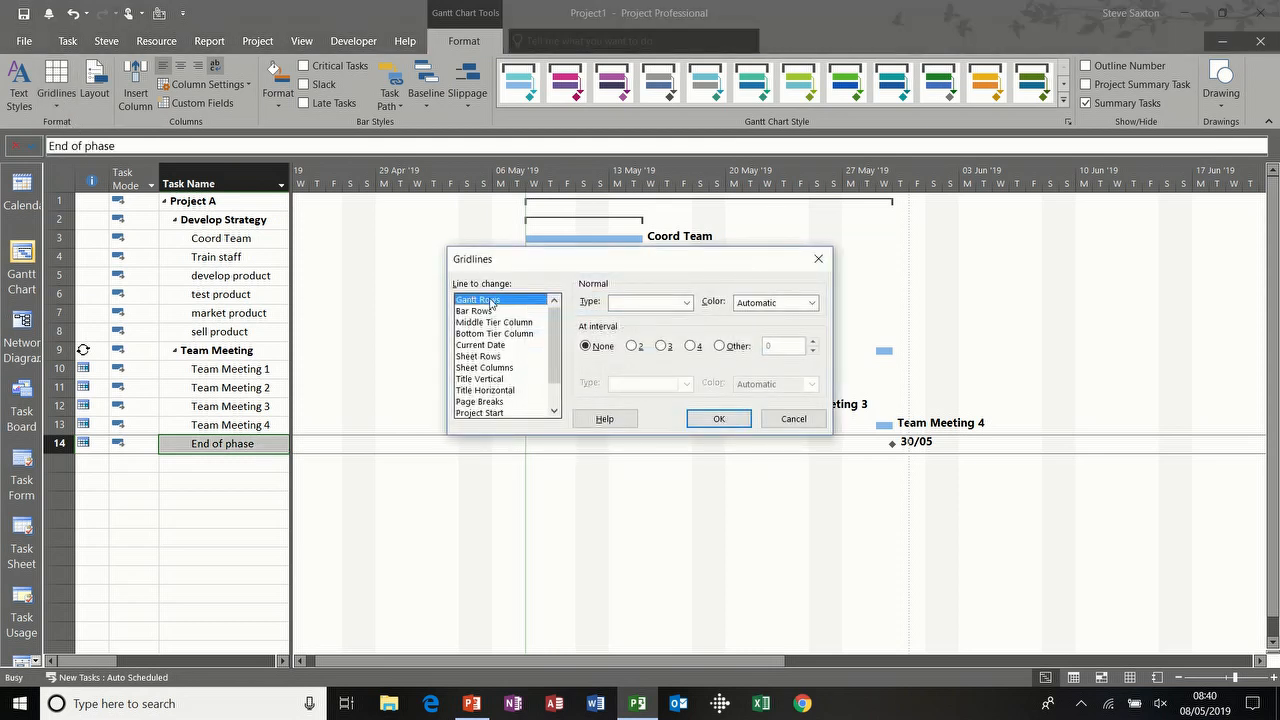
click(687, 303)
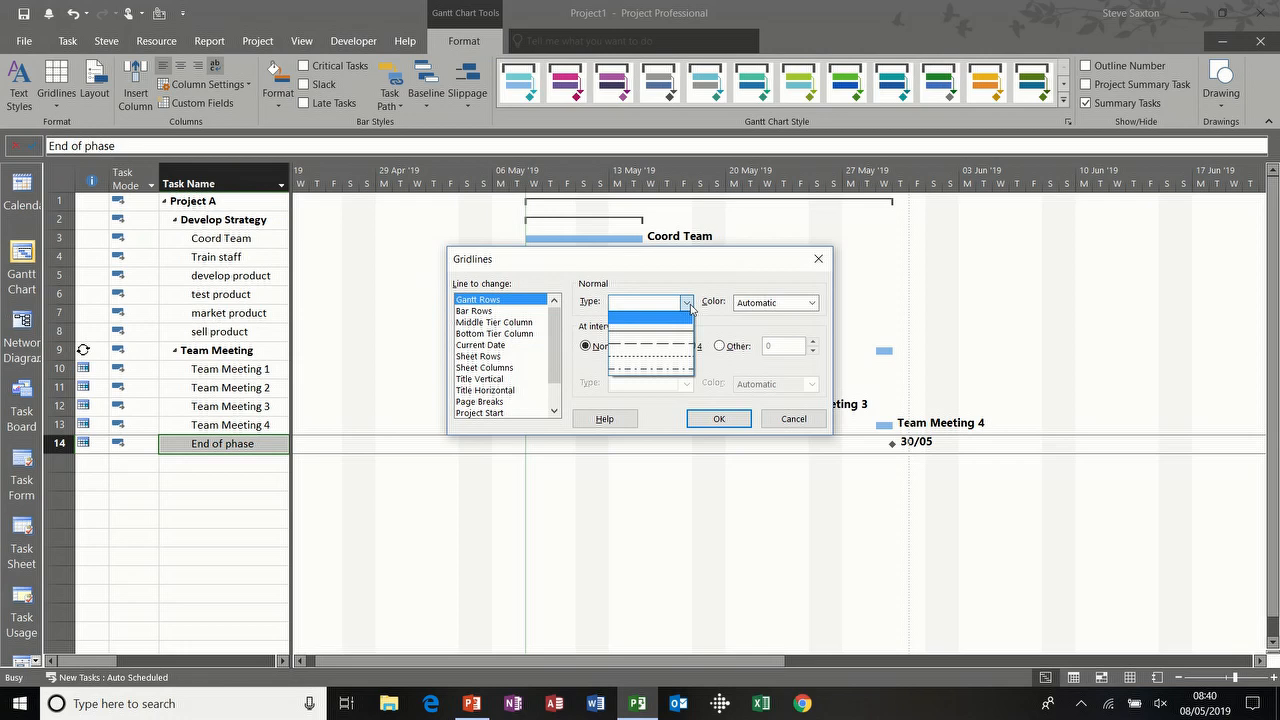
click(680, 320)
click(812, 303)
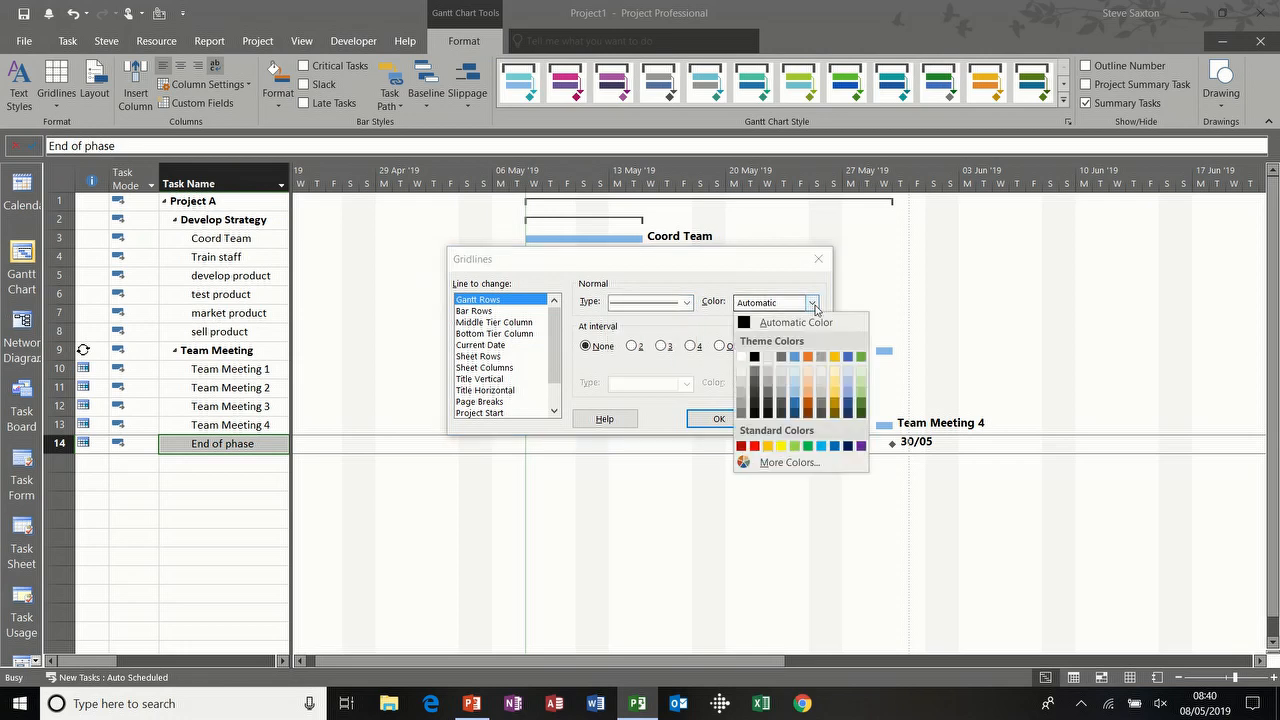
click(754, 446)
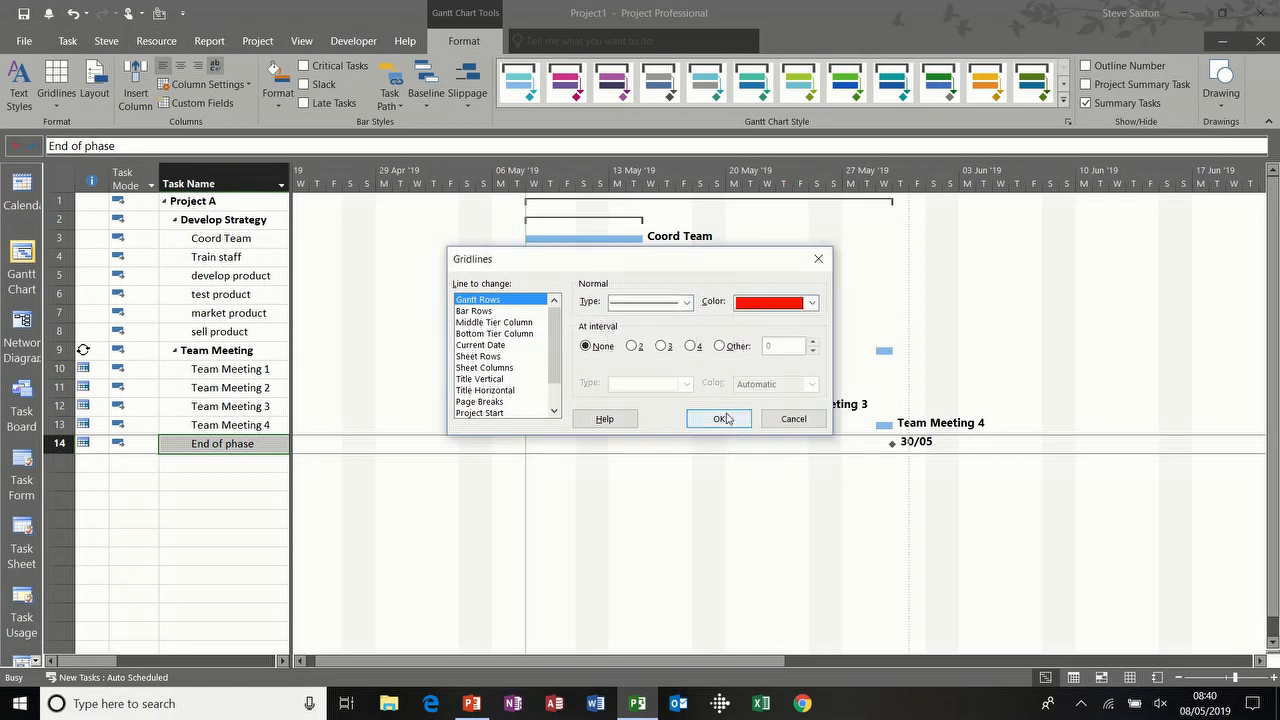
click(720, 419)
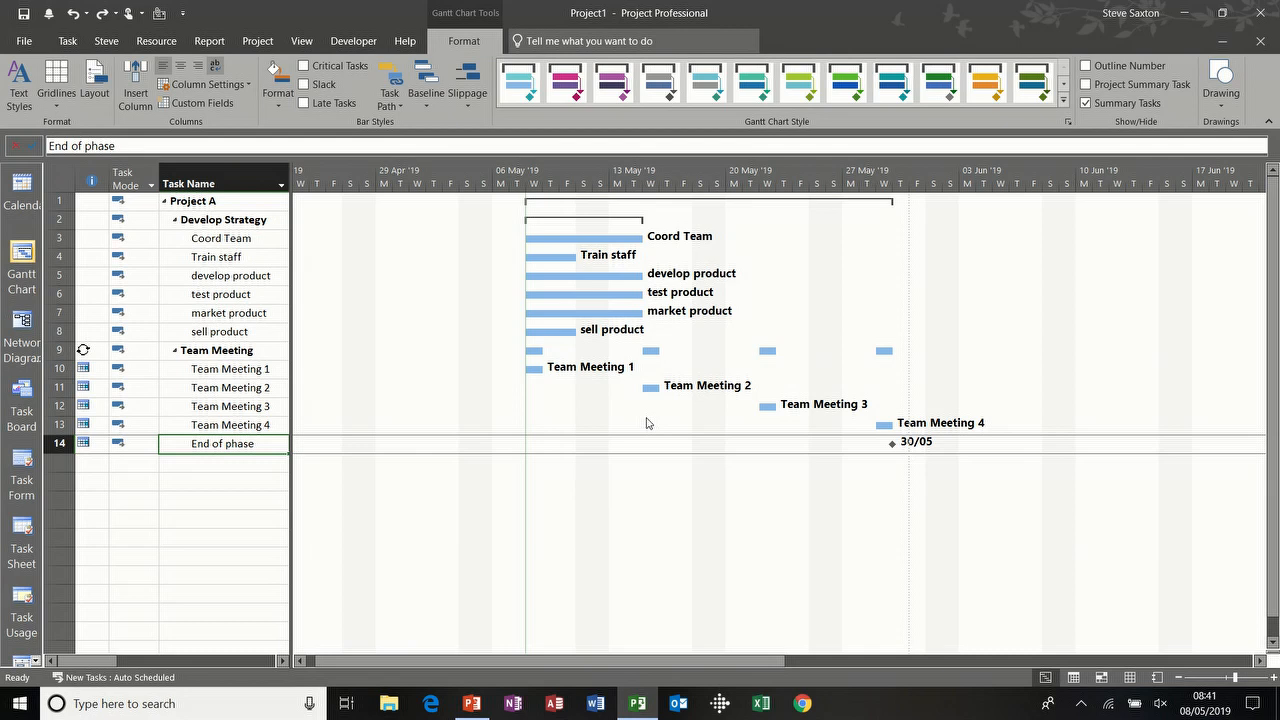
Zoom the Gantt chart out to quarters and months, in to single days, and back out to a months view
click(1178, 680)
click(1178, 680)
click(1178, 680)
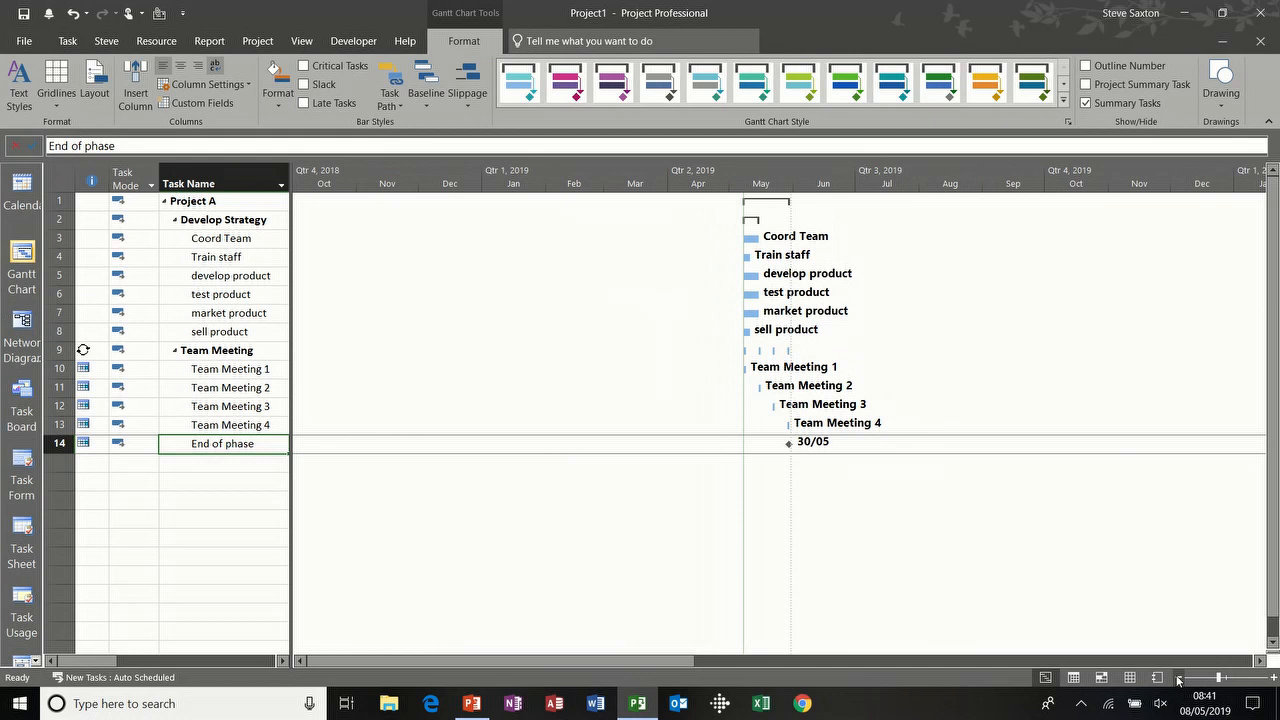
click(1273, 680)
click(1273, 680)
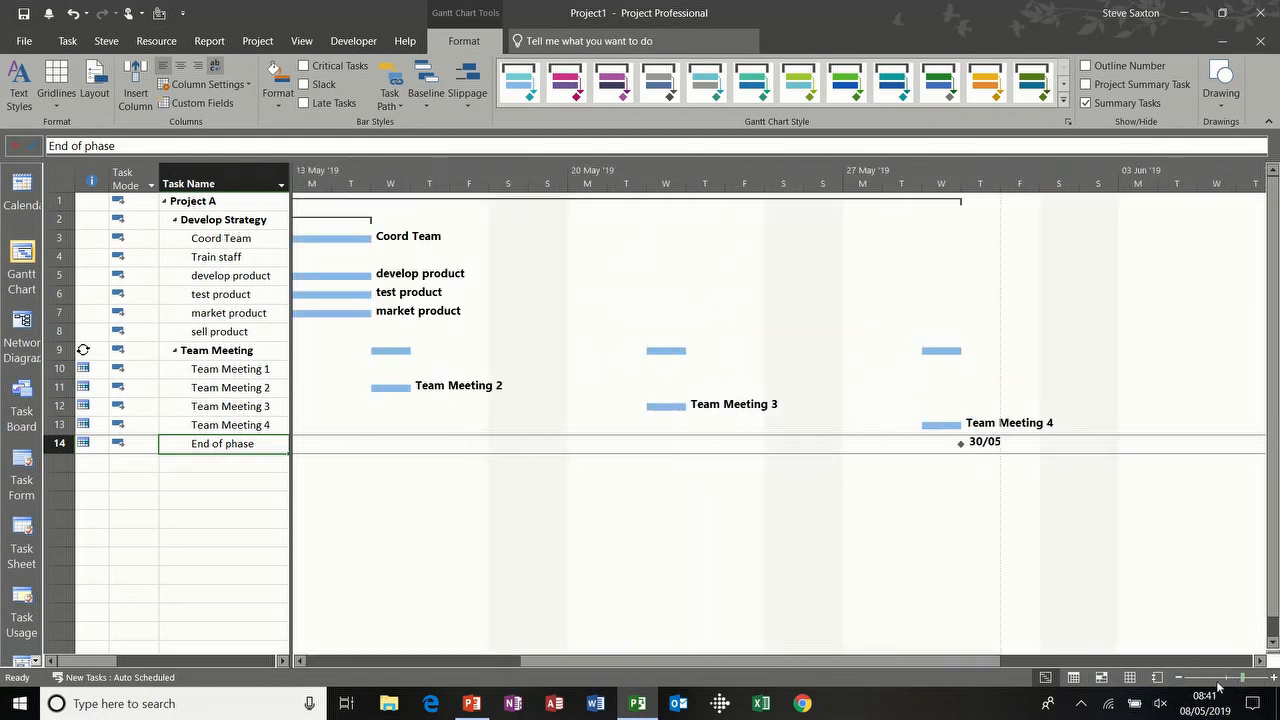
click(1179, 679)
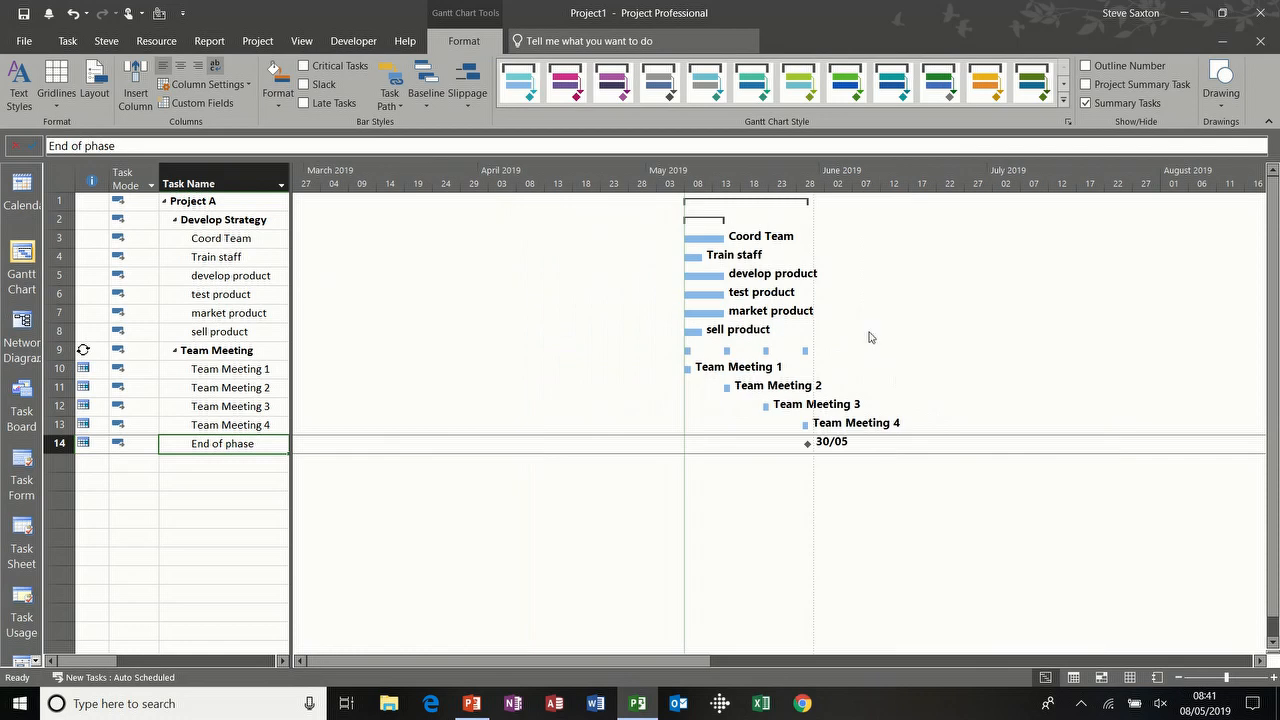
Set the Gantt chart's timescale to show Three tiers (Top, Middle, Bottom)
double_click(726, 176)
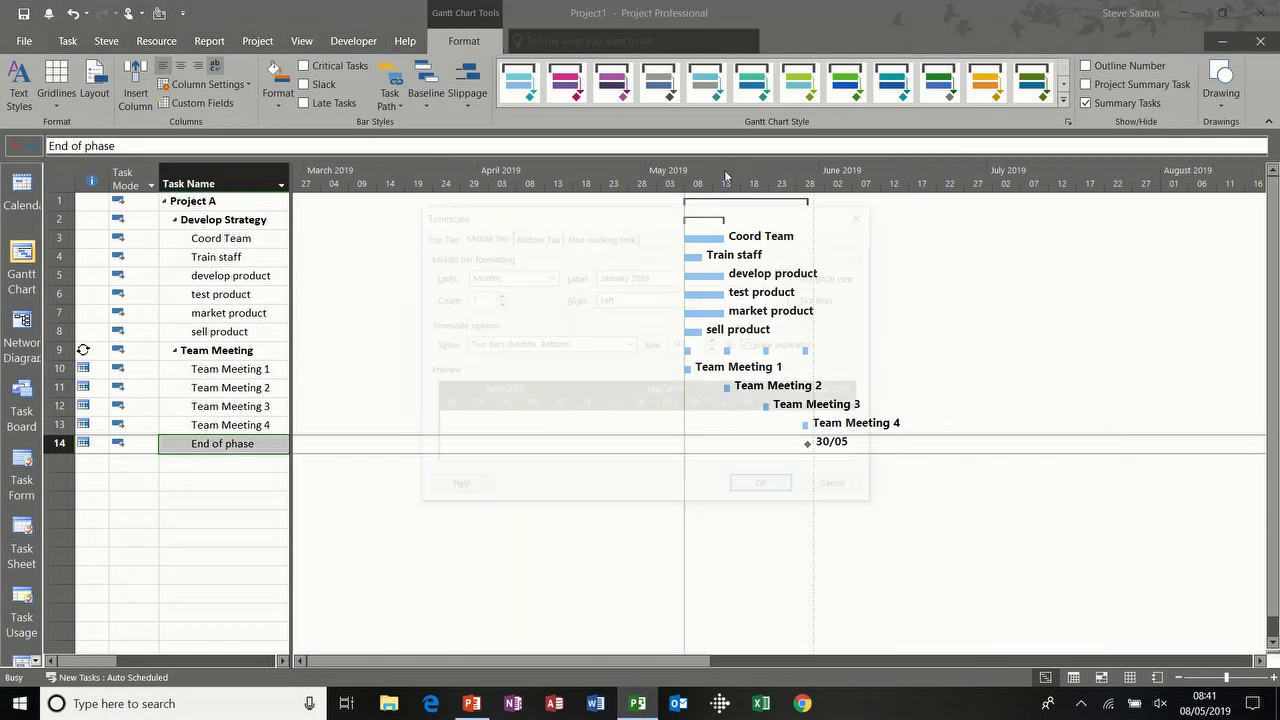
drag(579, 219, 712, 231)
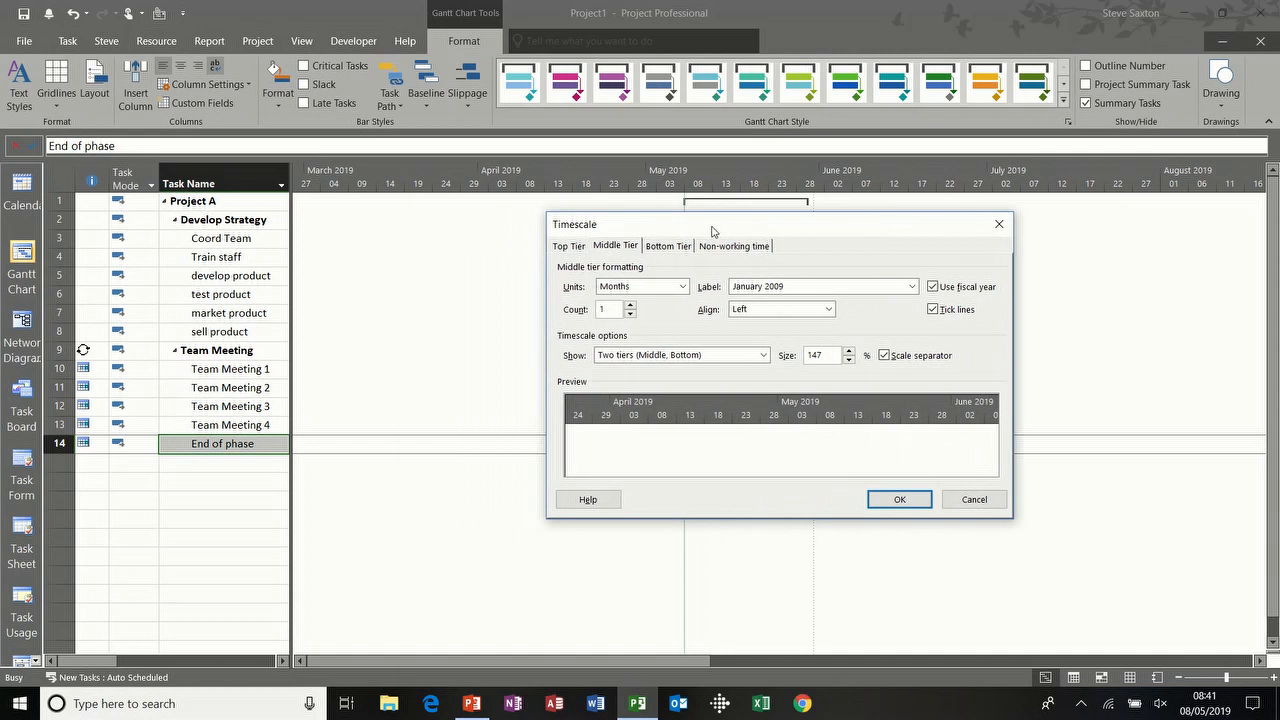
click(699, 360)
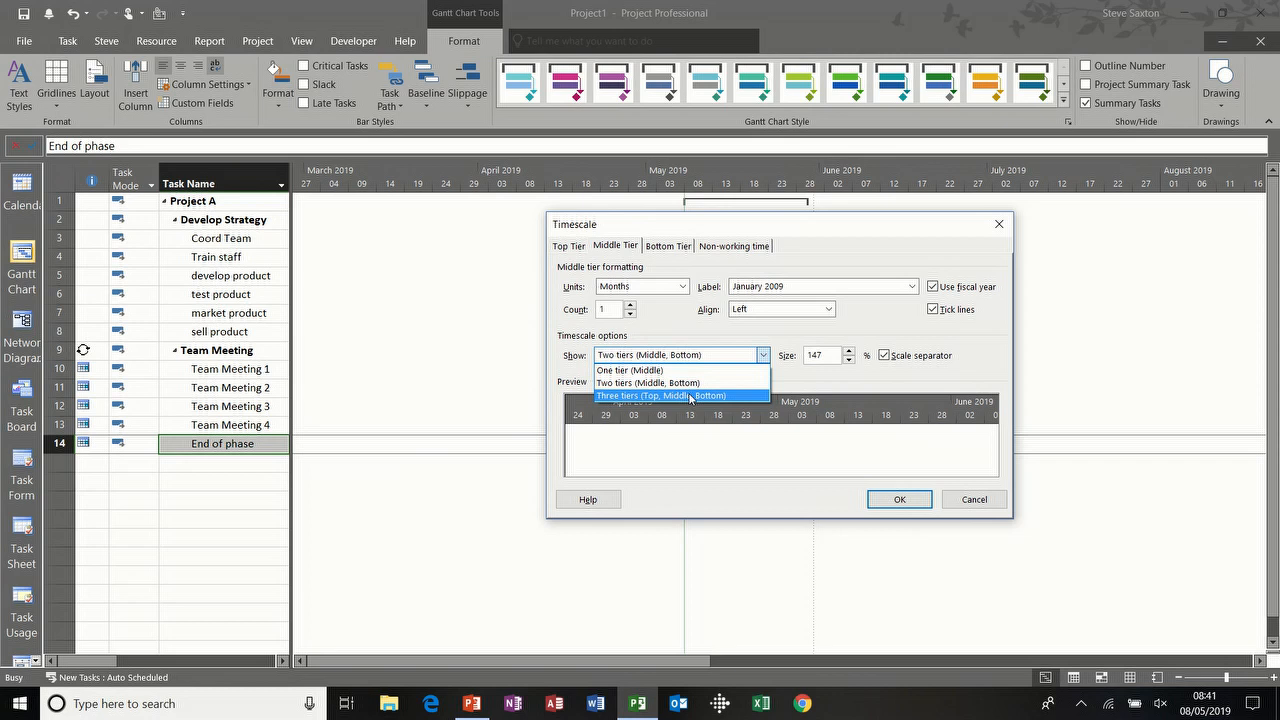
click(690, 395)
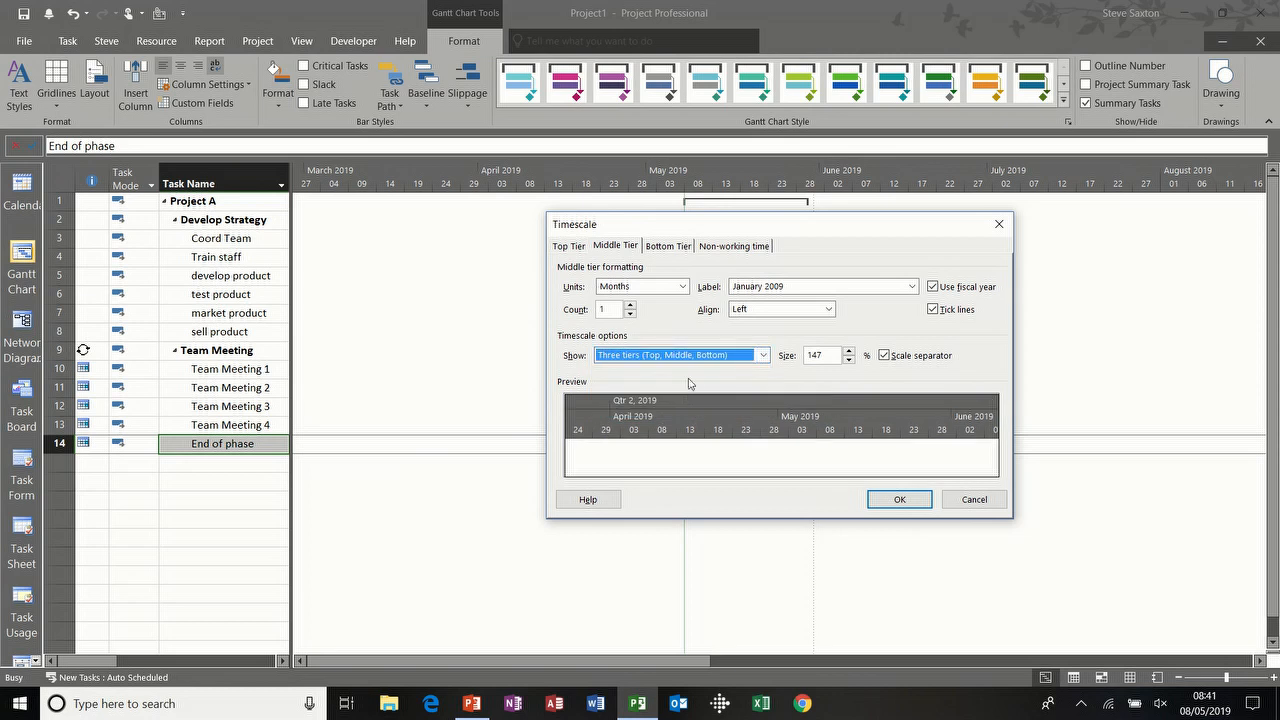
Review the formatting of the three timescale tiers and set the middle tier's units to Weeks
click(570, 246)
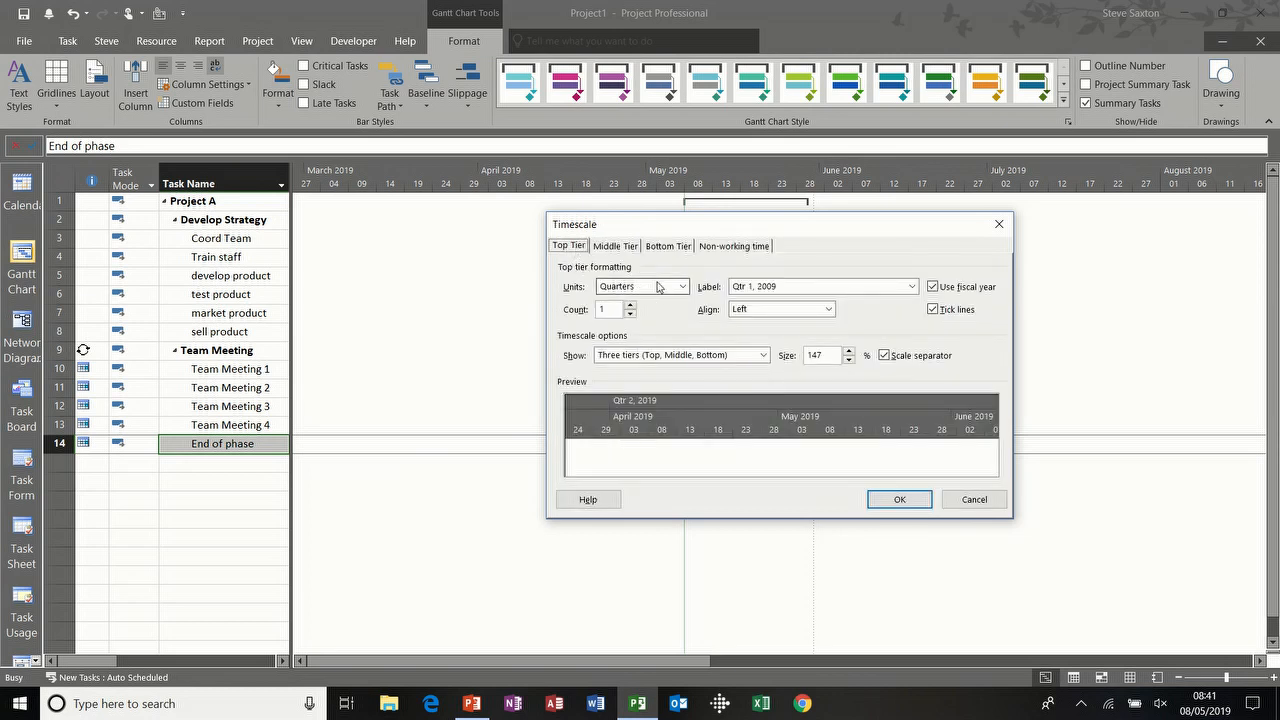
click(615, 246)
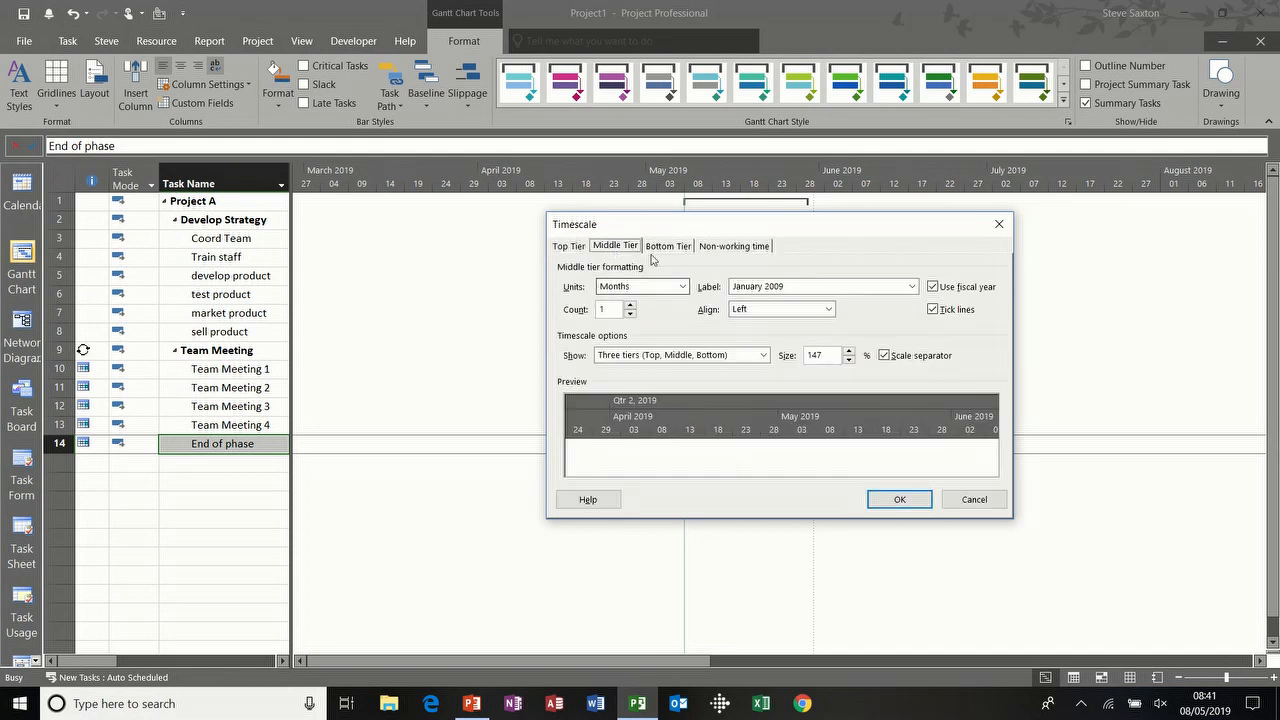
click(662, 247)
click(625, 251)
click(635, 287)
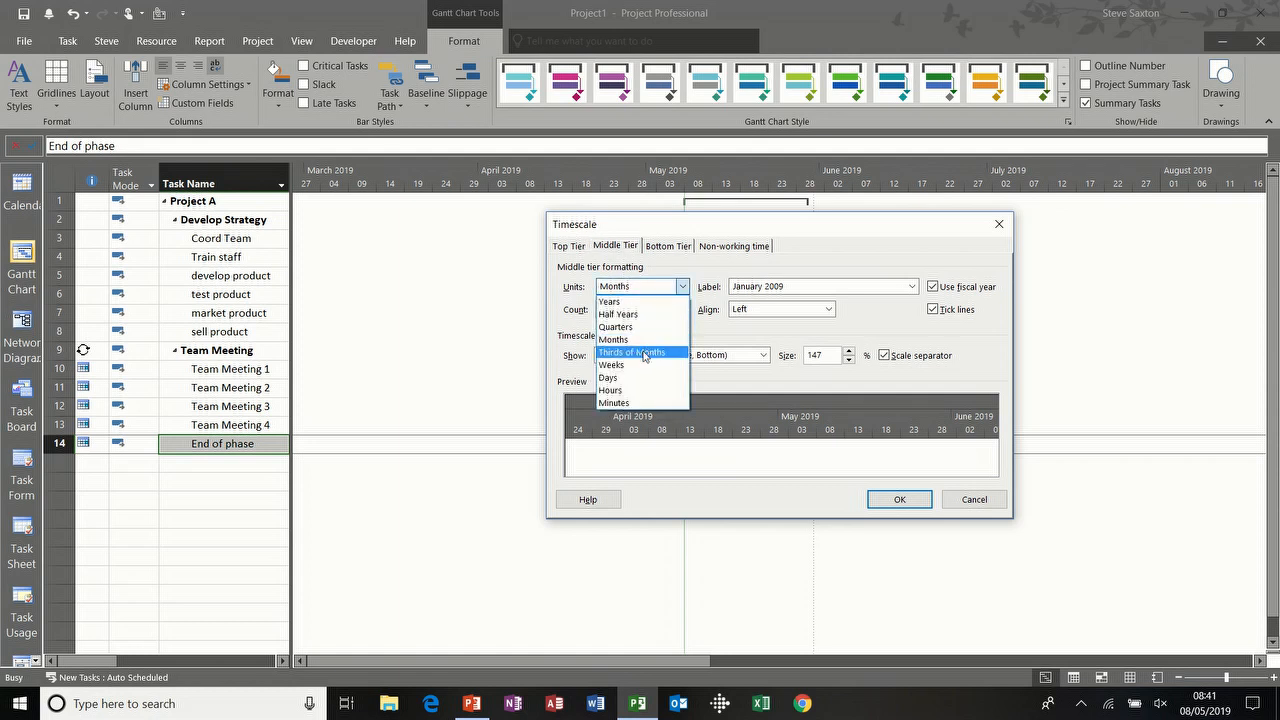
click(645, 364)
Try to set the bottom tier's units to Weeks while its count is still 5
click(660, 247)
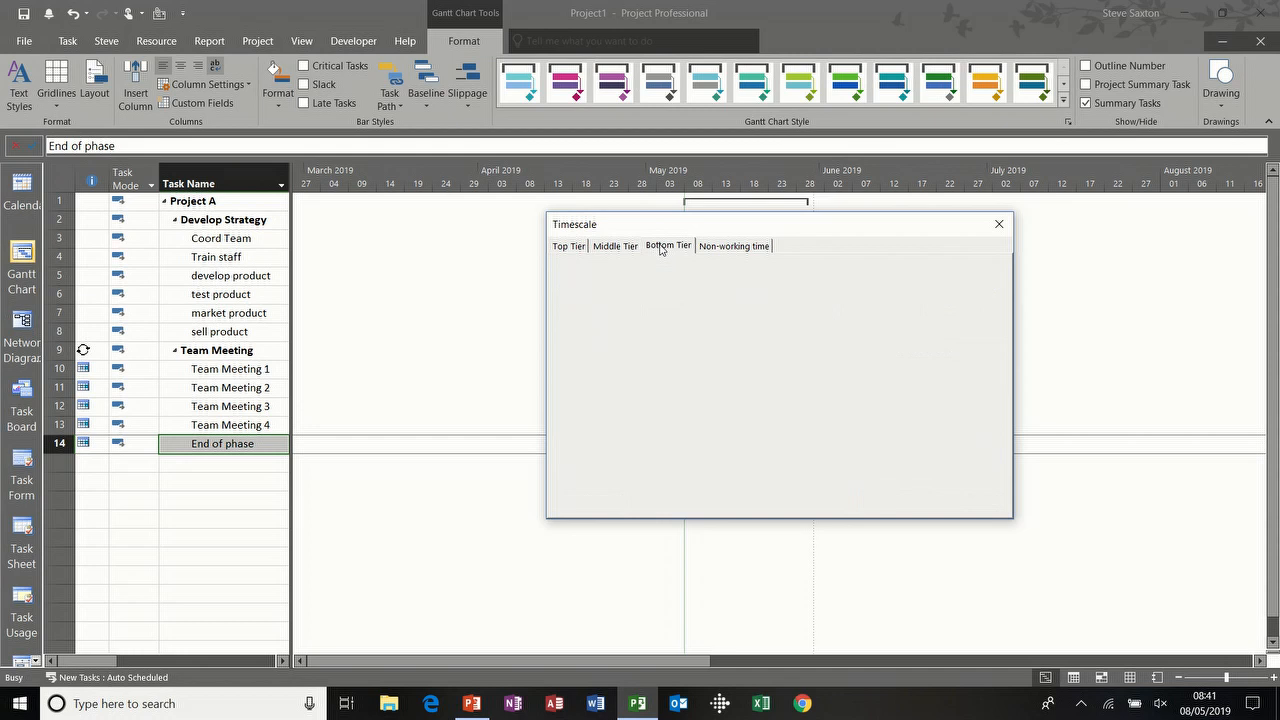
click(670, 287)
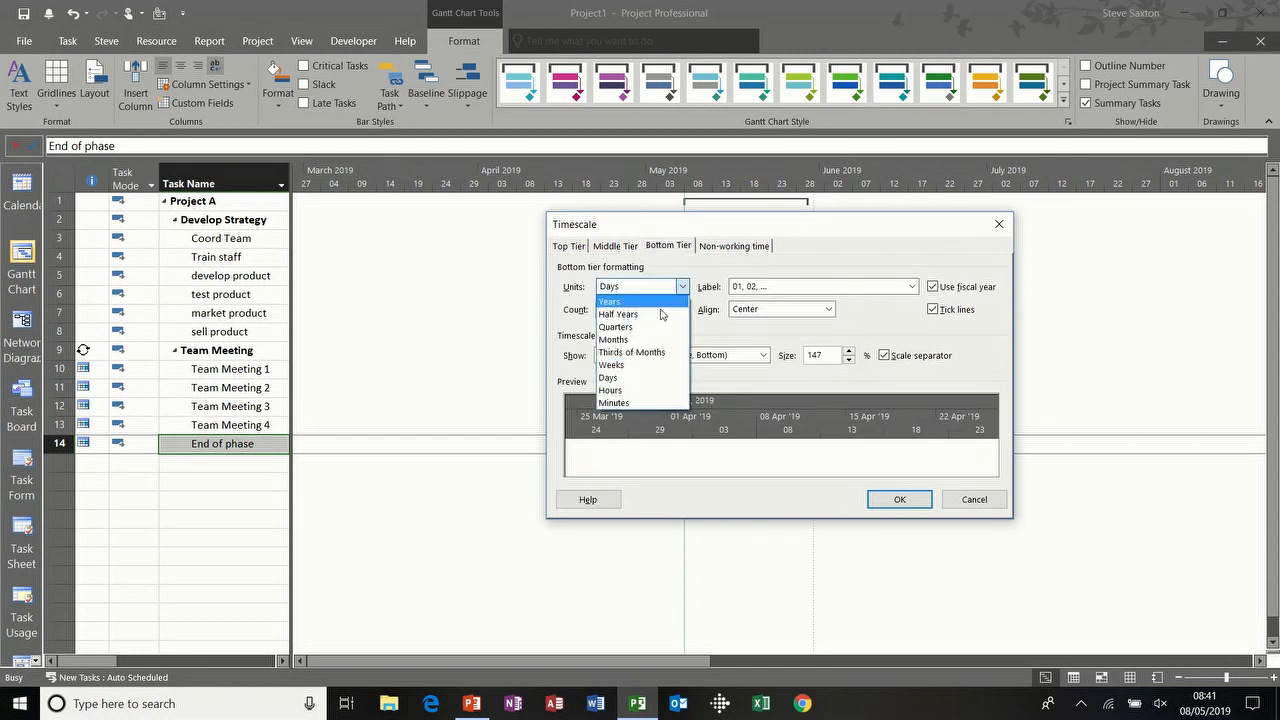
click(653, 366)
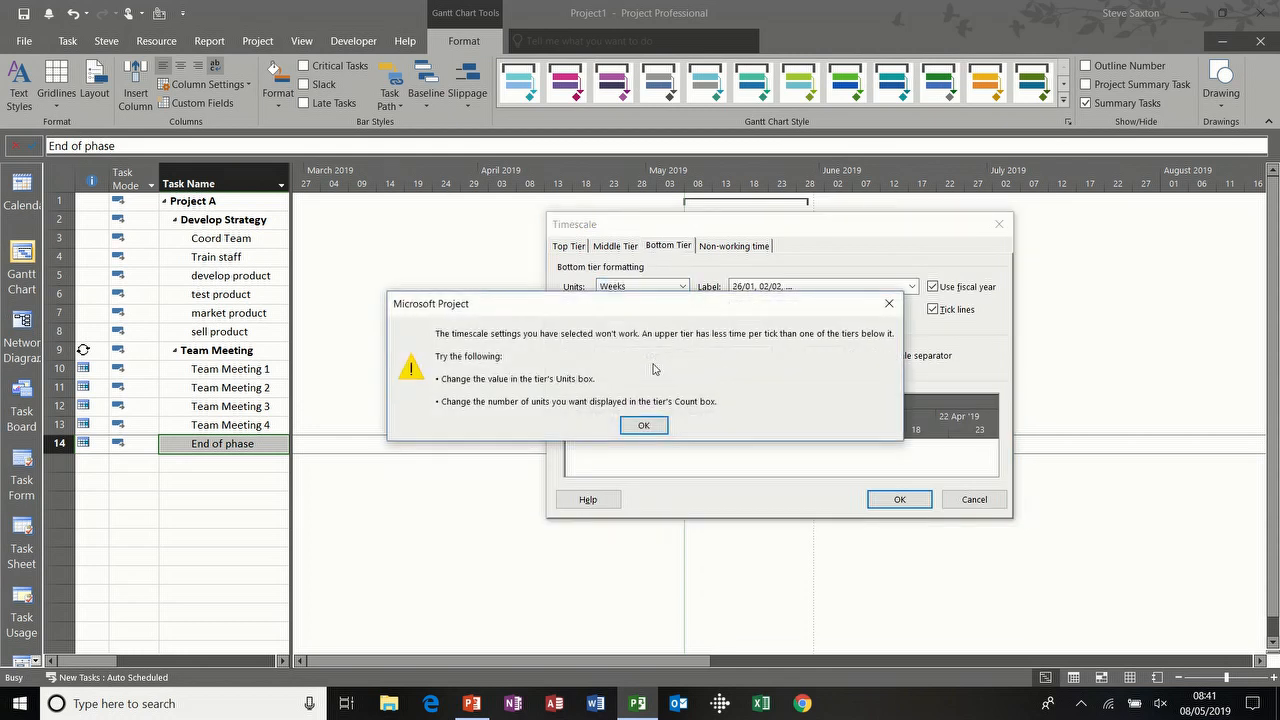
click(646, 428)
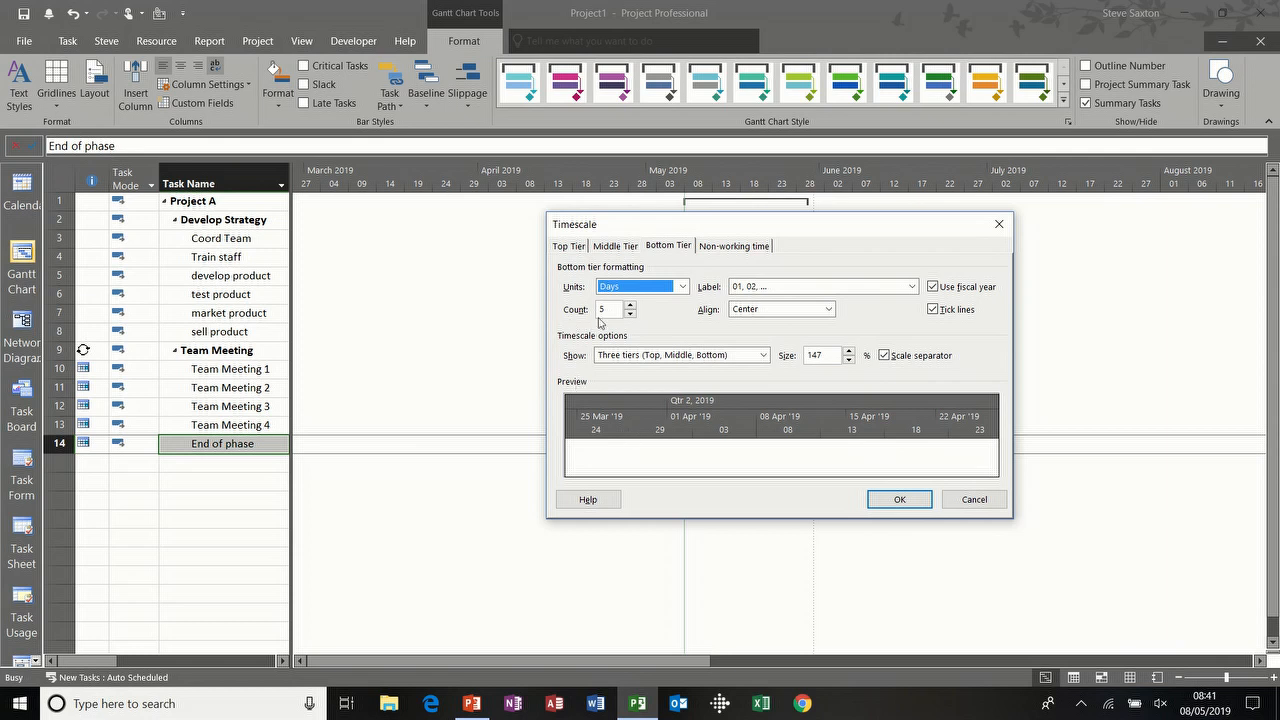
Set the bottom timescale tier's count to 1 and its units to Weeks
click(629, 316)
click(629, 316)
click(629, 316)
click(629, 316)
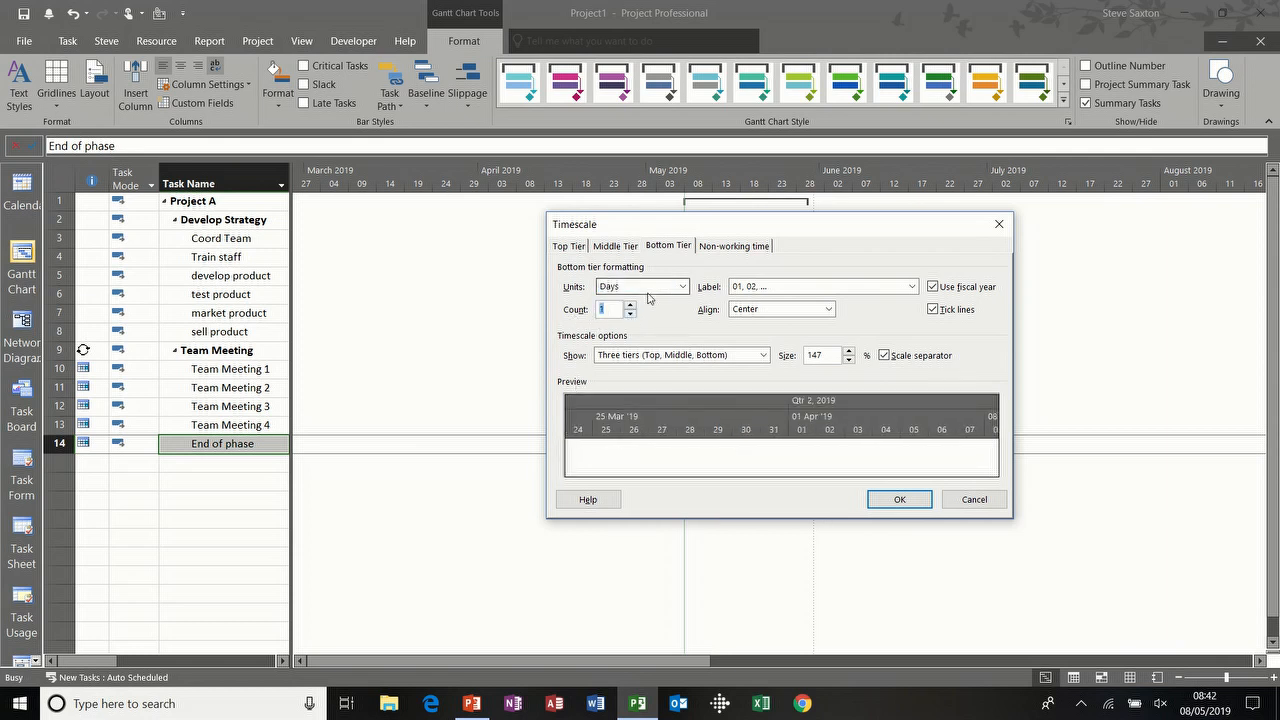
click(642, 287)
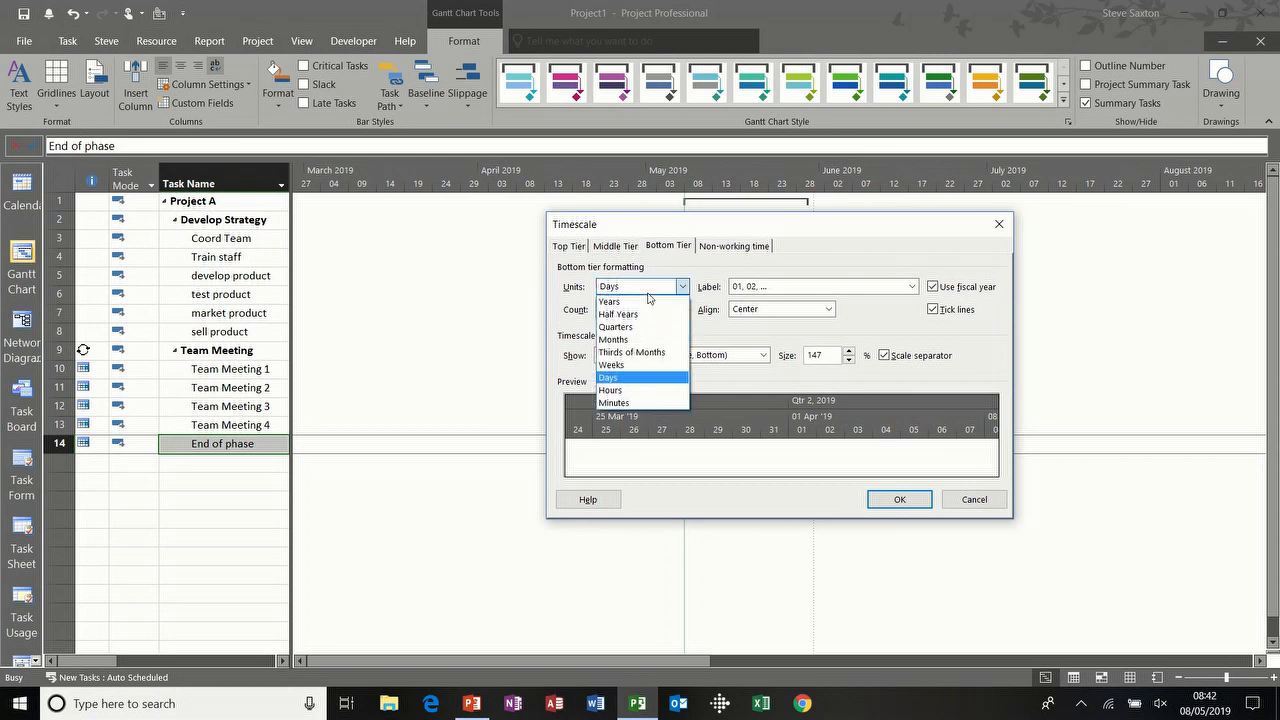
click(643, 365)
Set the top timescale tier's units to Weeks, keeping the Three tiers (Top, Middle, Bottom) display
click(616, 246)
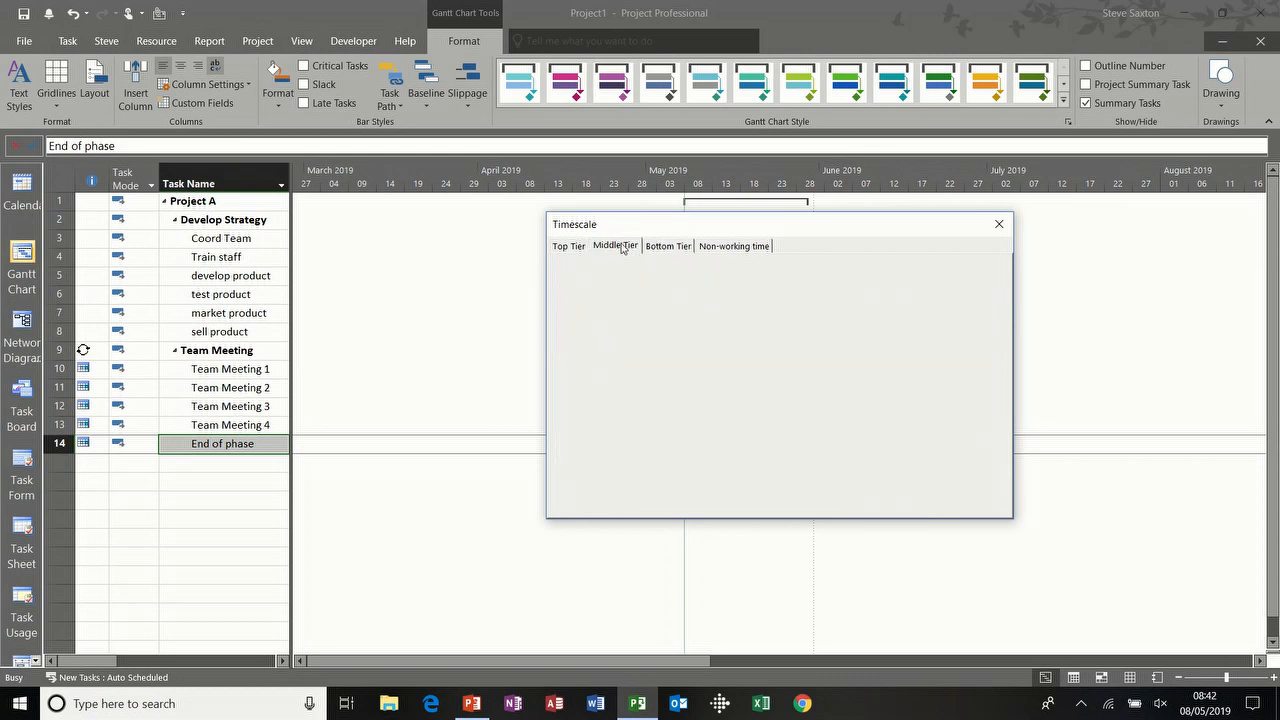
click(666, 246)
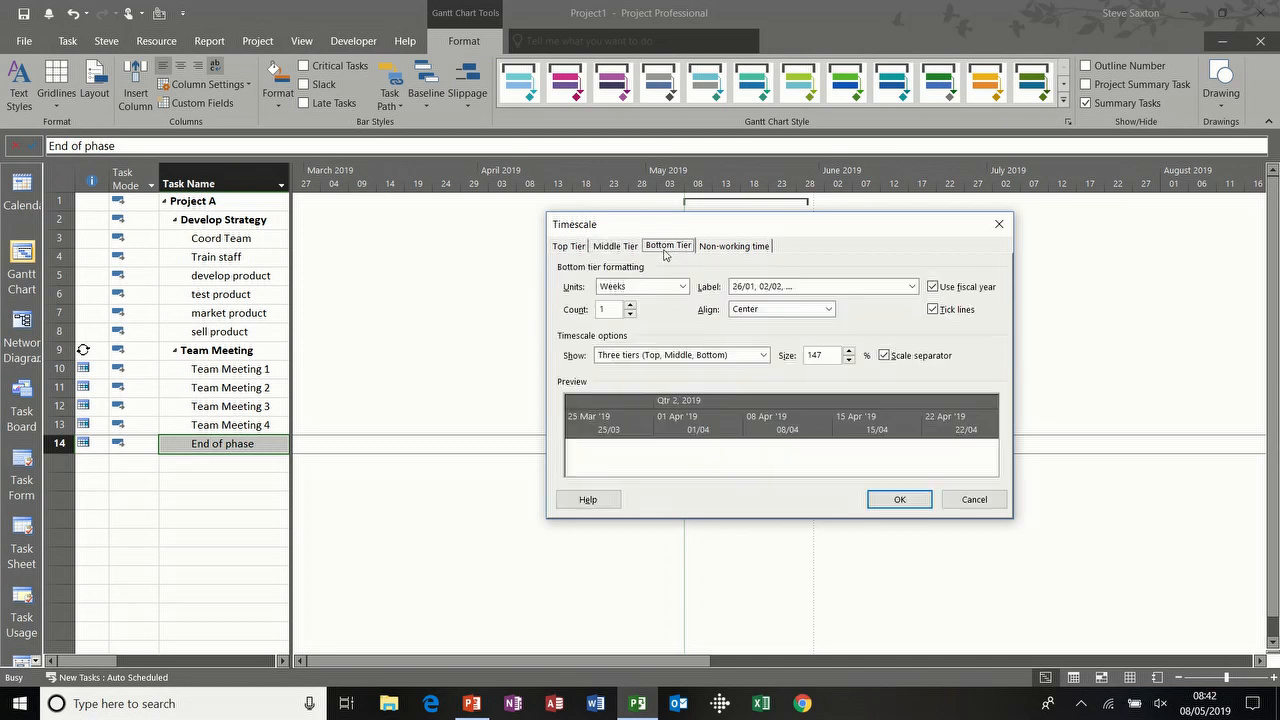
click(577, 249)
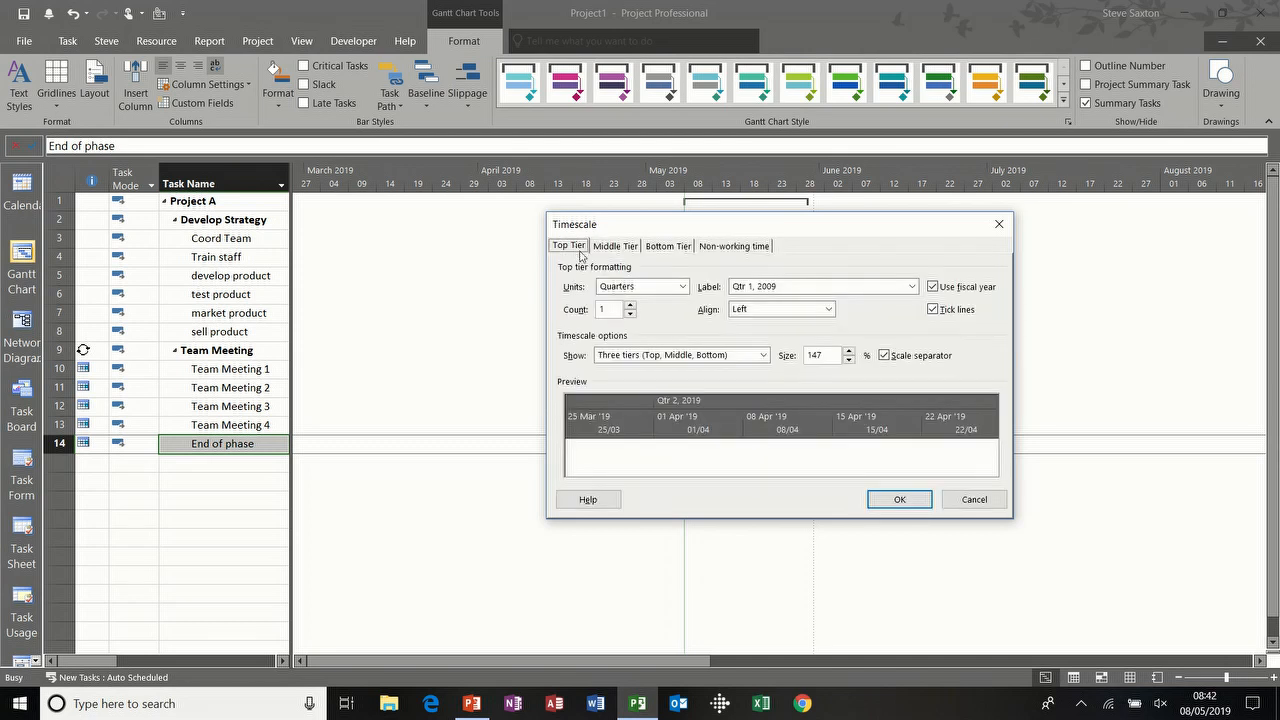
click(683, 287)
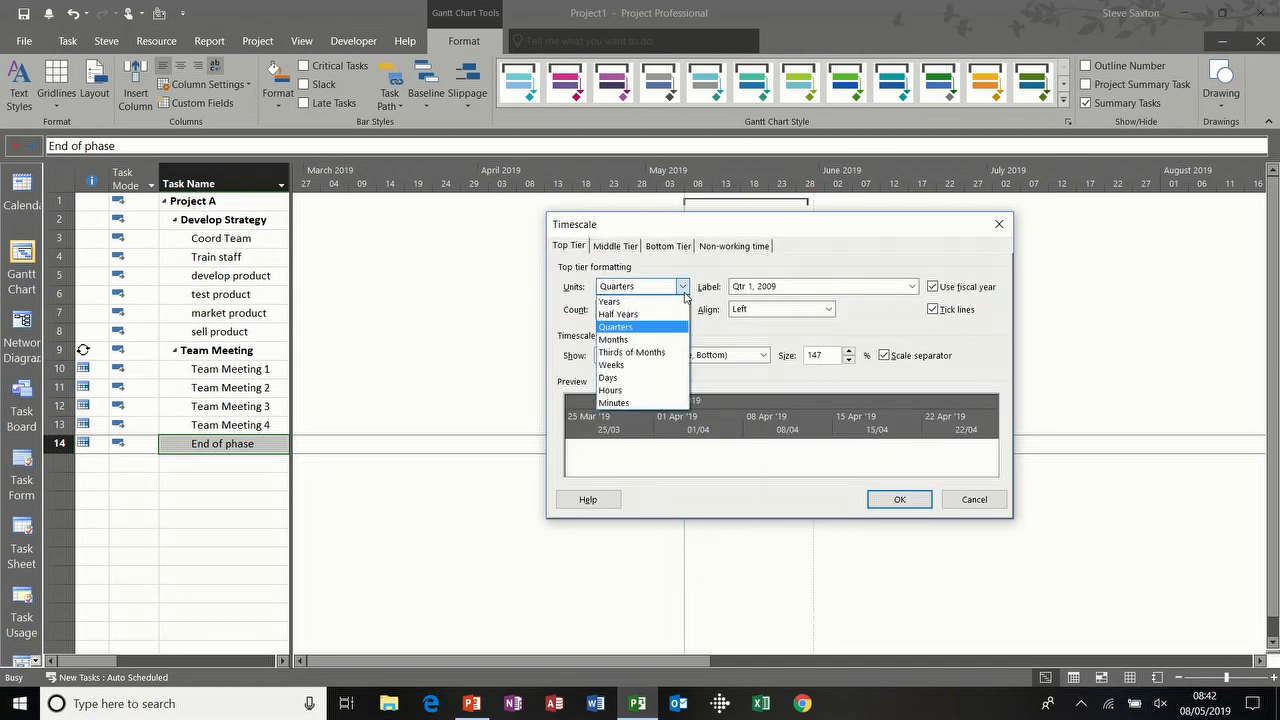
click(649, 365)
click(651, 356)
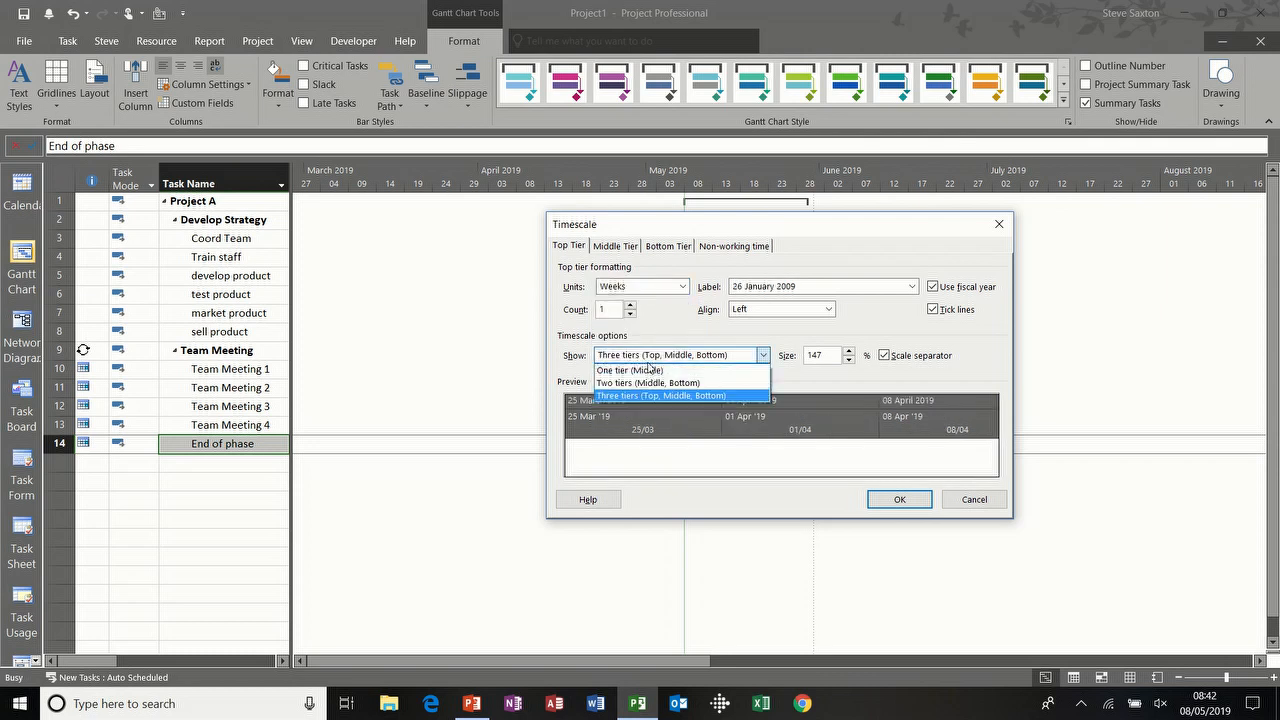
click(660, 343)
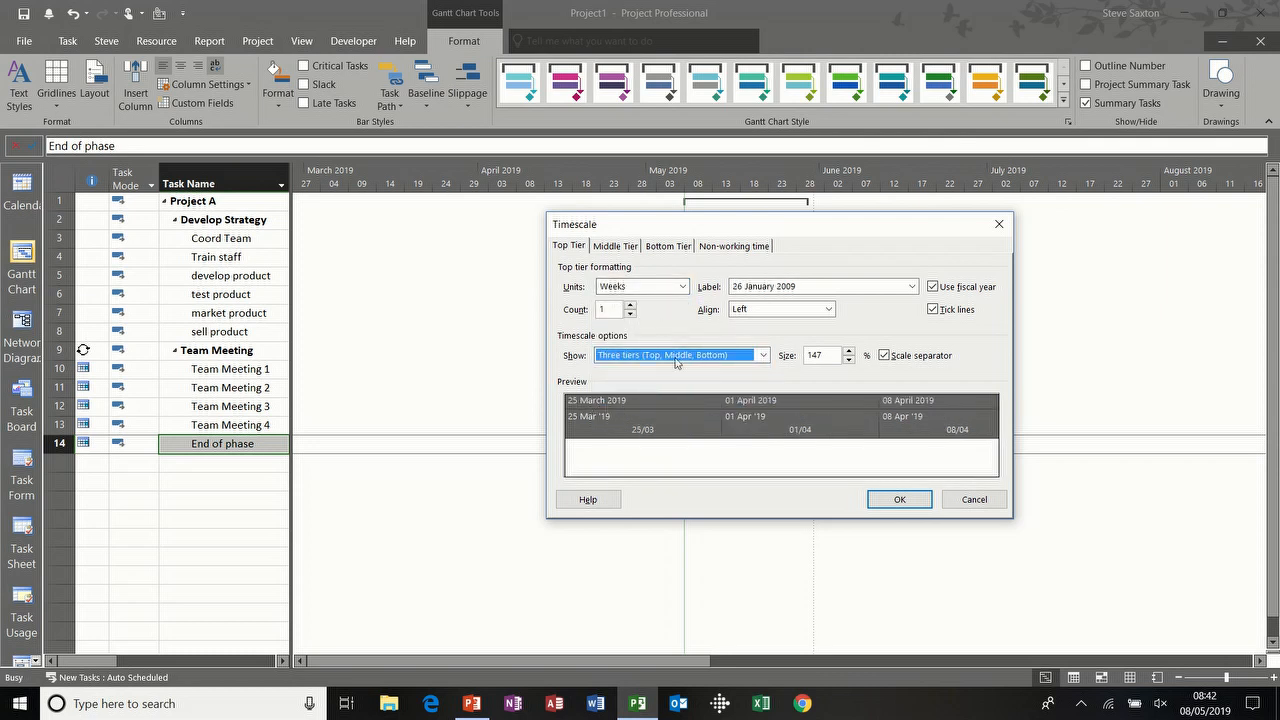
Set the middle timescale tier's label to the week-number format 1, 2, ... 52,1,2,..
click(612, 248)
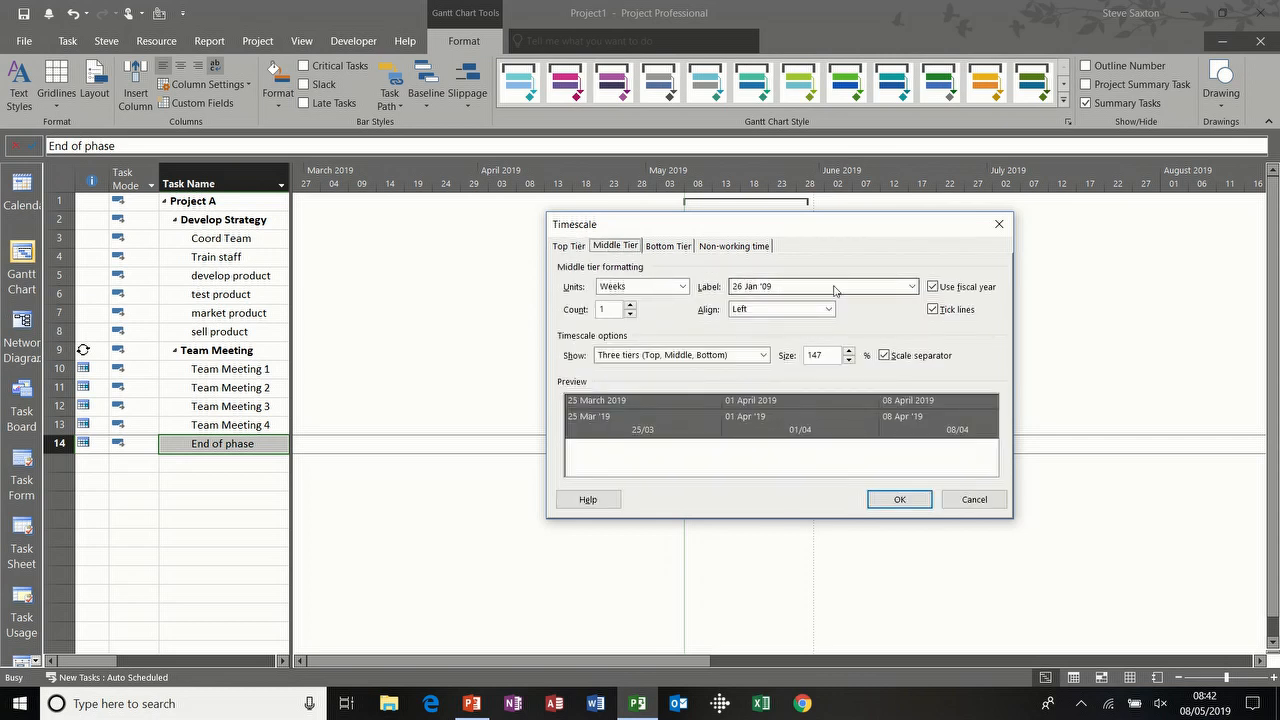
click(884, 292)
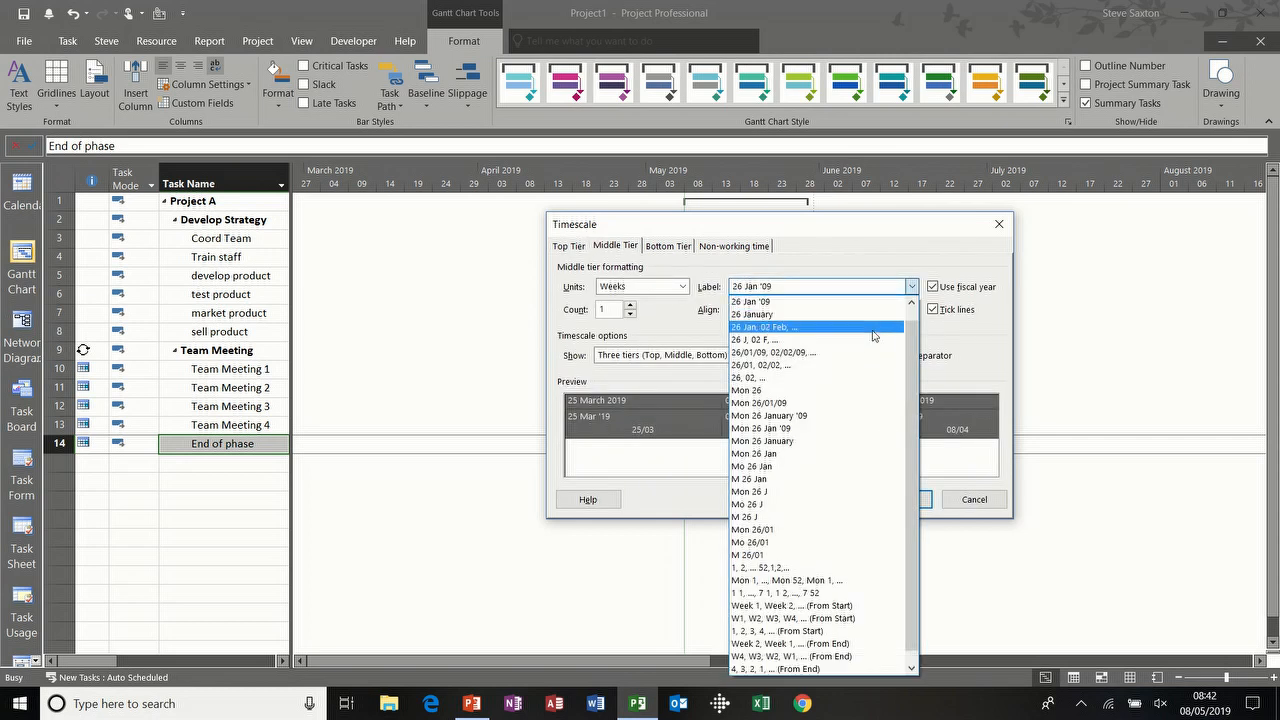
click(855, 568)
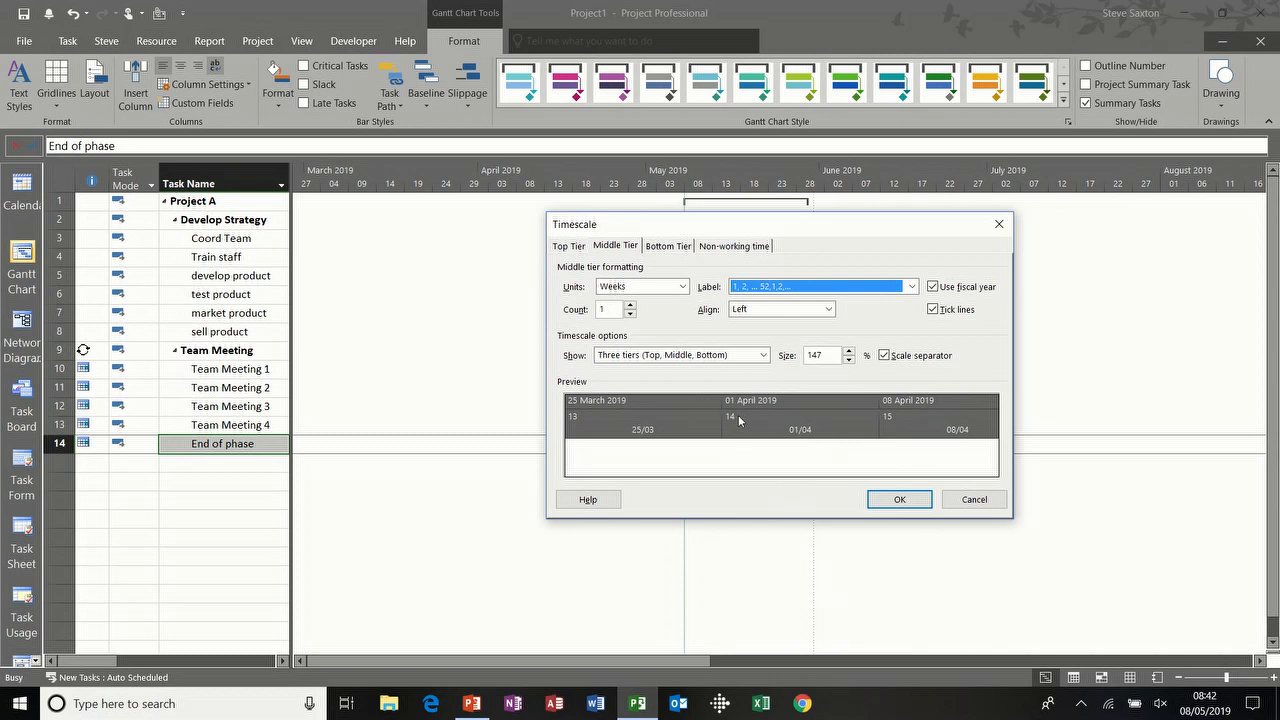
Set the bottom timescale tier's label to 1, 2, 3, 4, ... (From Start) and apply the timescale settings to the Gantt chart
click(675, 252)
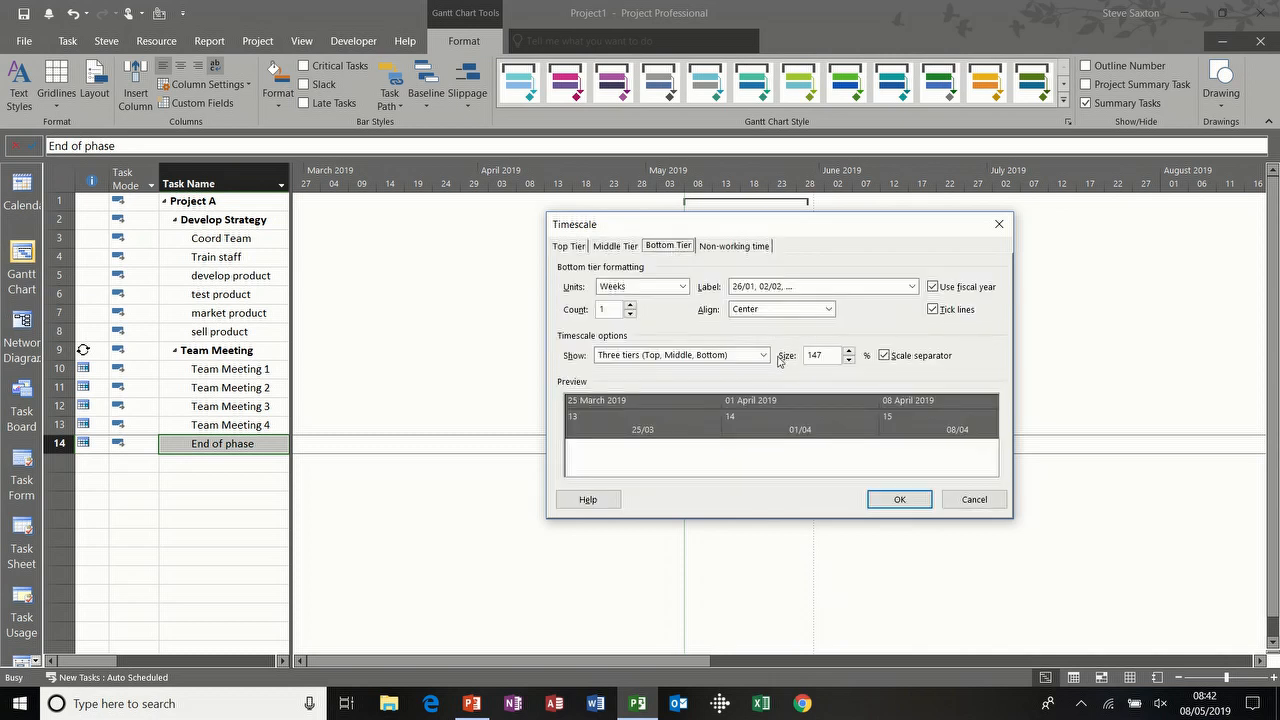
click(820, 290)
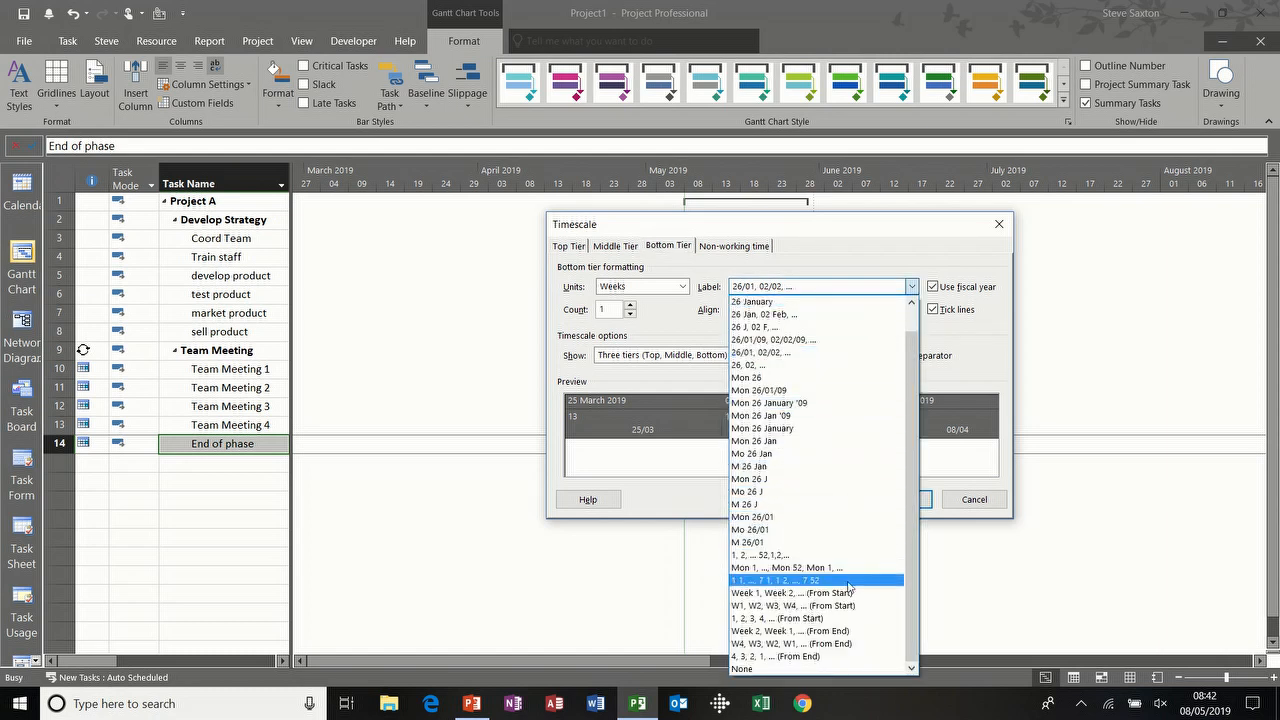
click(797, 619)
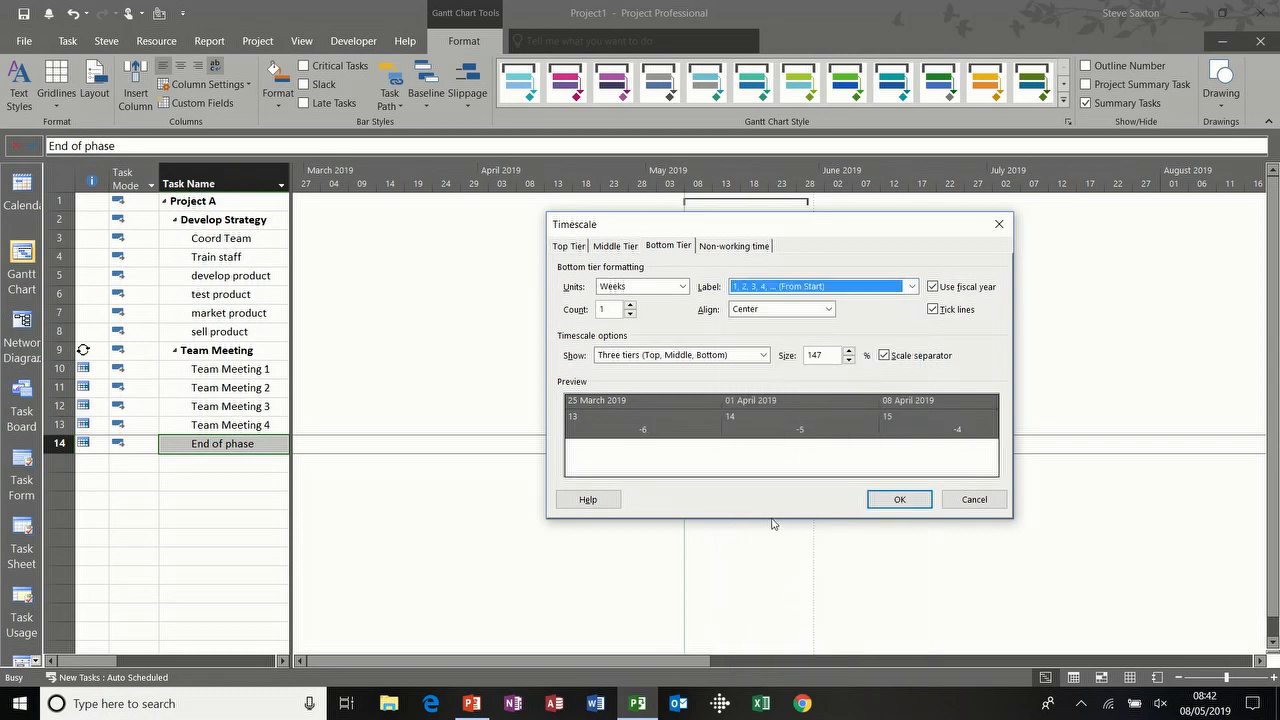
click(898, 499)
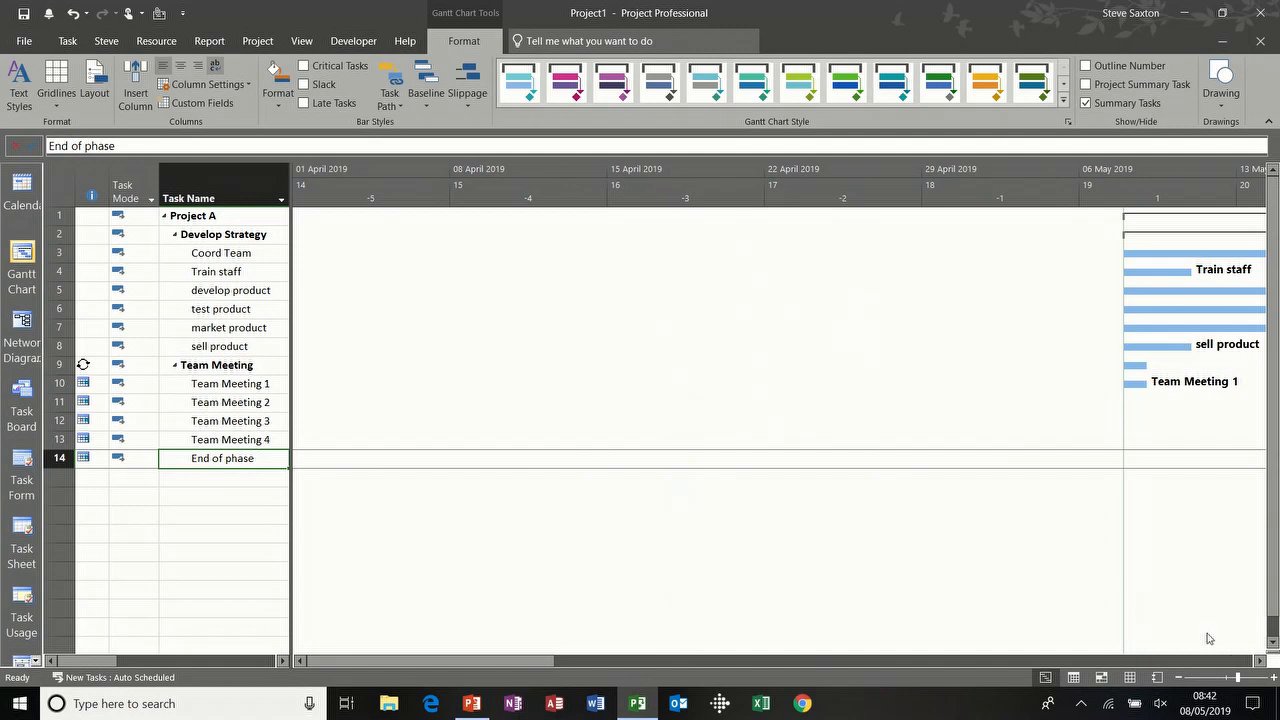
click(1260, 662)
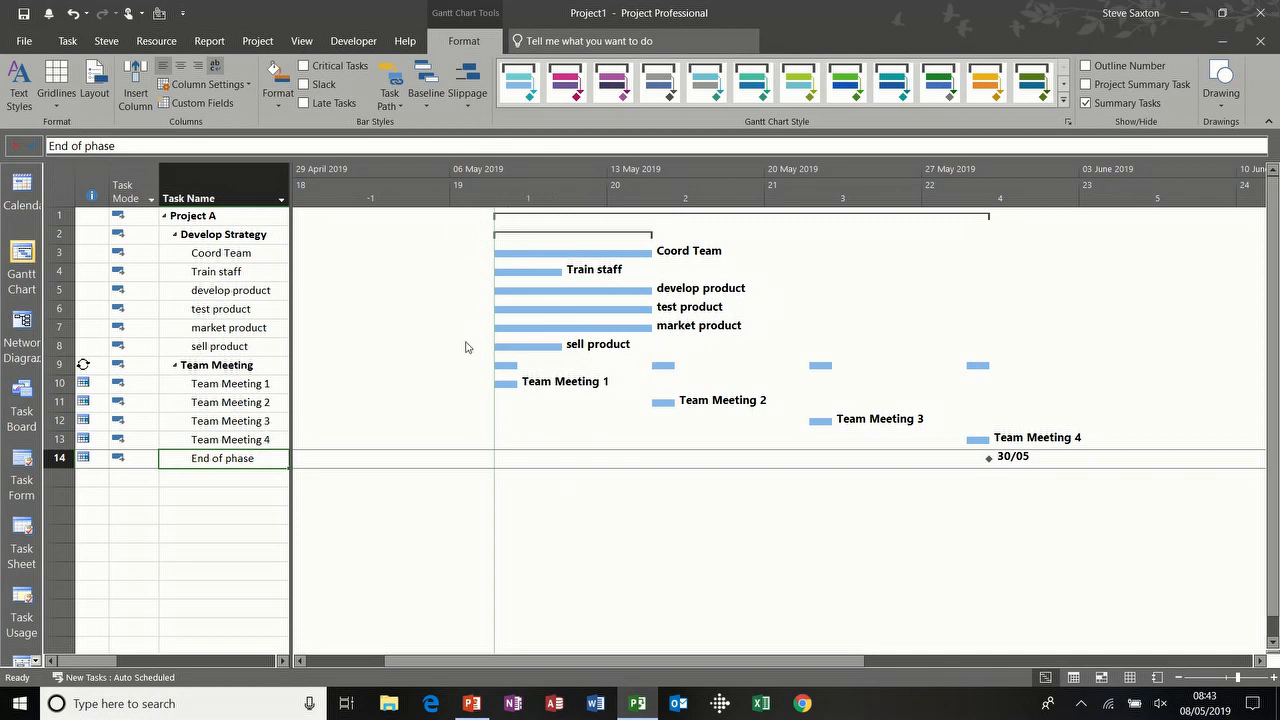
Set the Gantt chart's non-working time color to light blue in the timescale settings
double_click(551, 196)
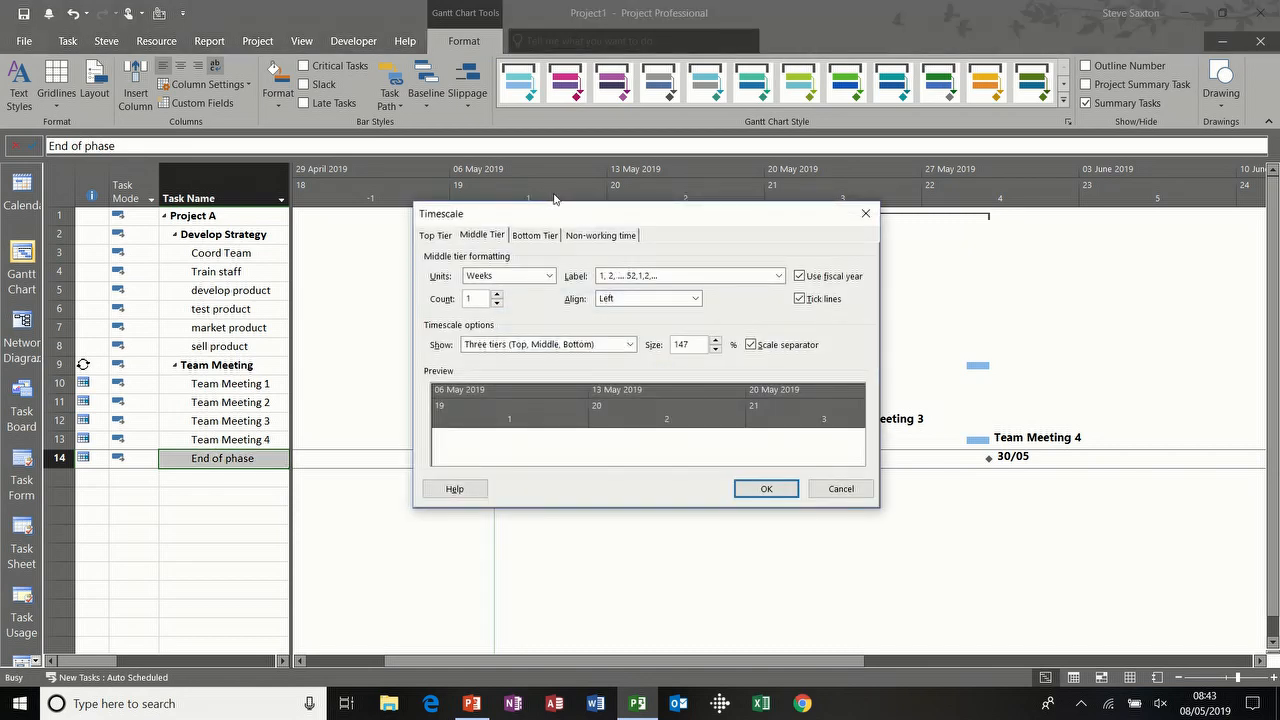
click(600, 238)
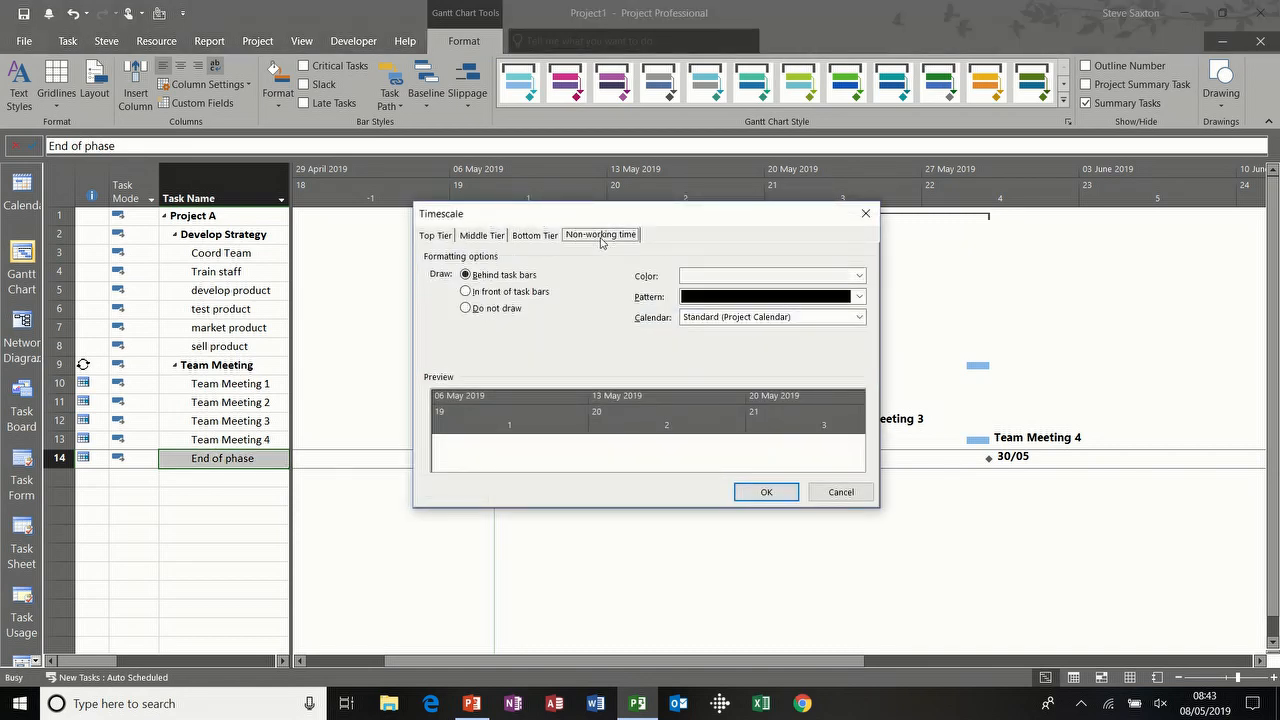
click(858, 276)
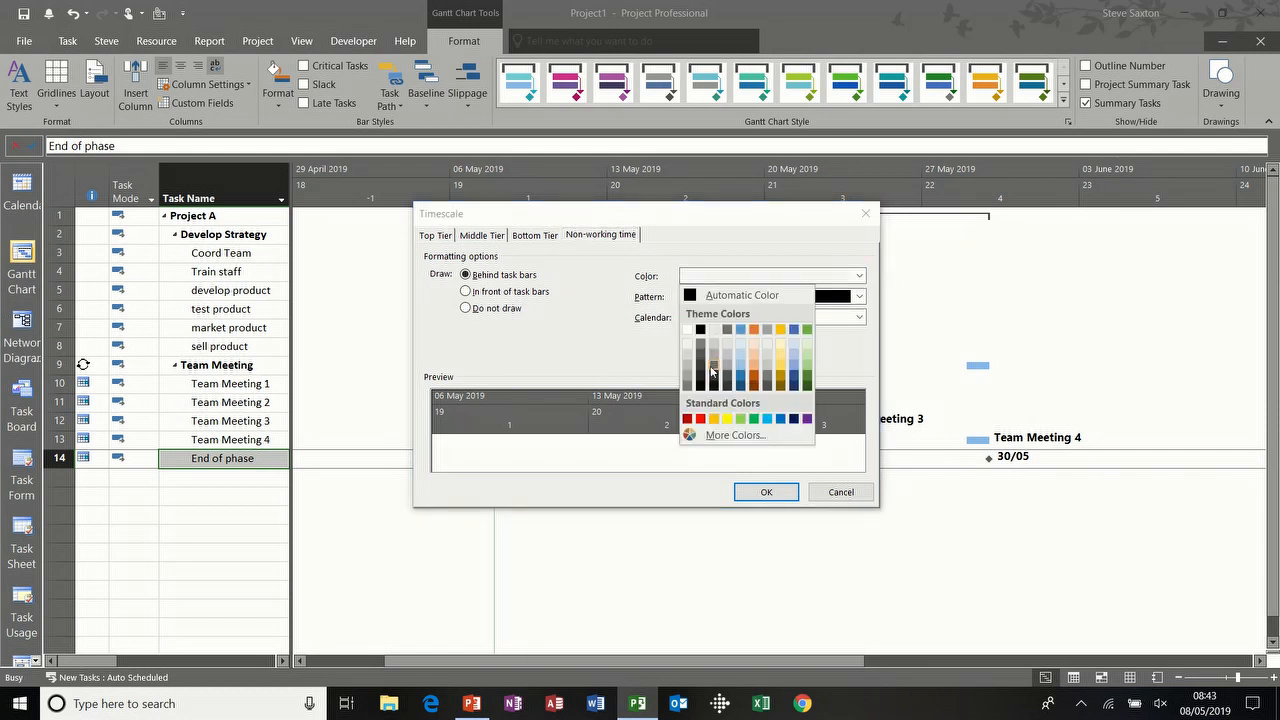
click(741, 369)
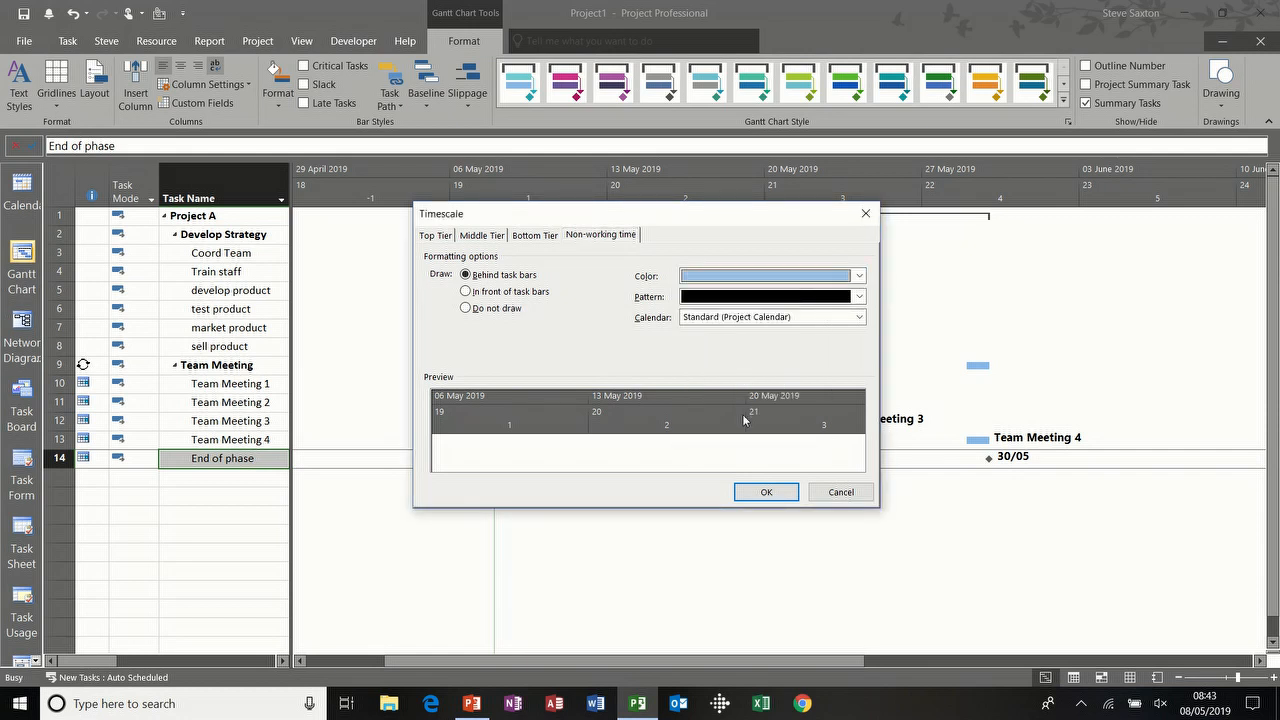
click(763, 491)
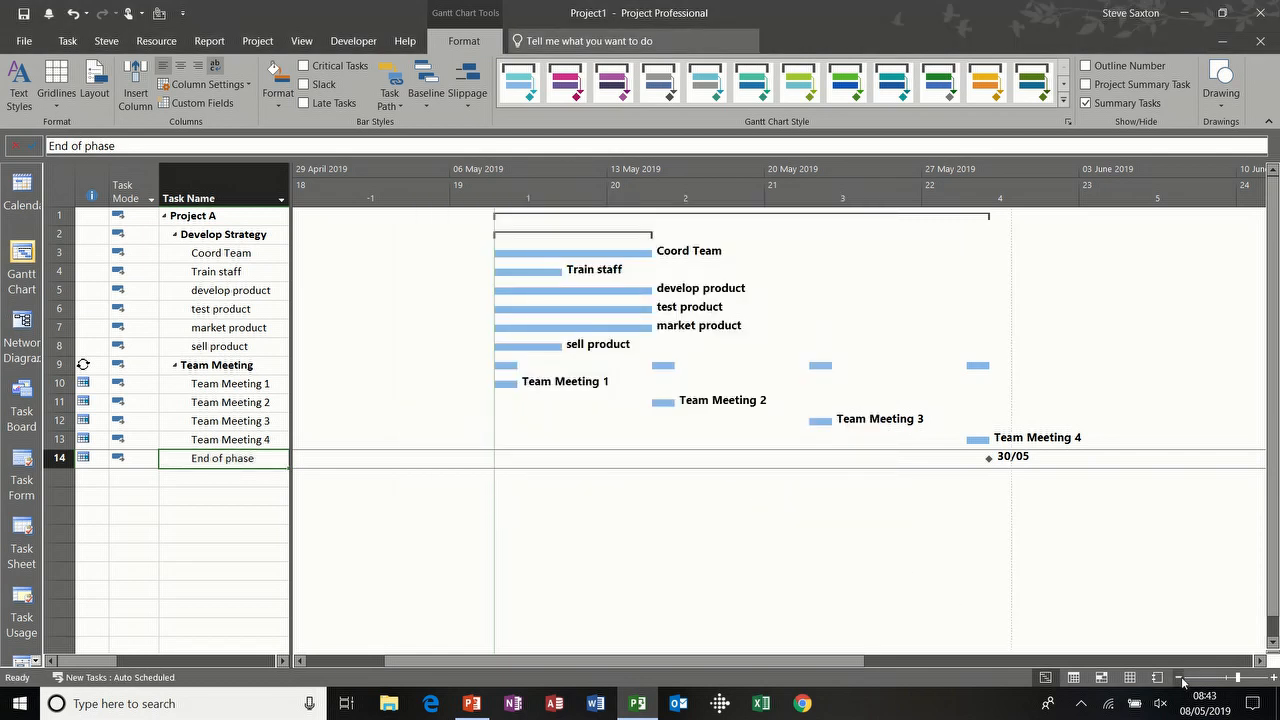
Change the Gantt chart's non-working time color to the standard light green
double_click(712, 200)
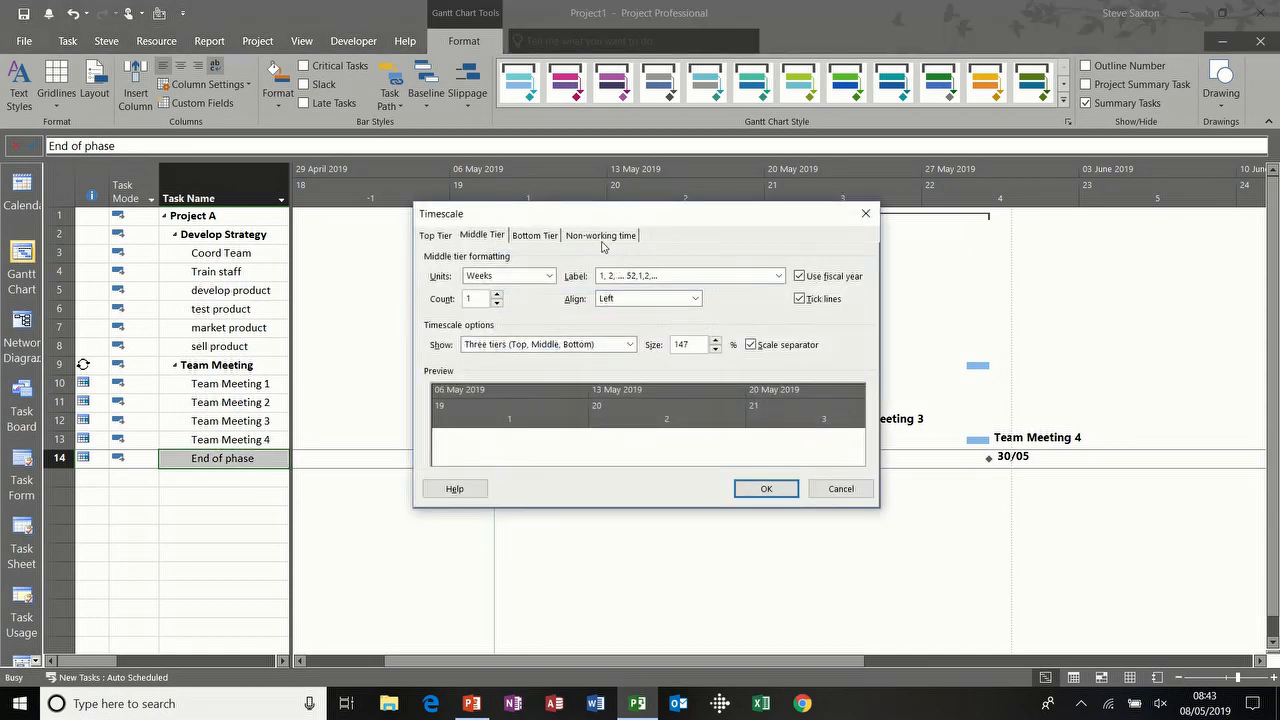
click(602, 238)
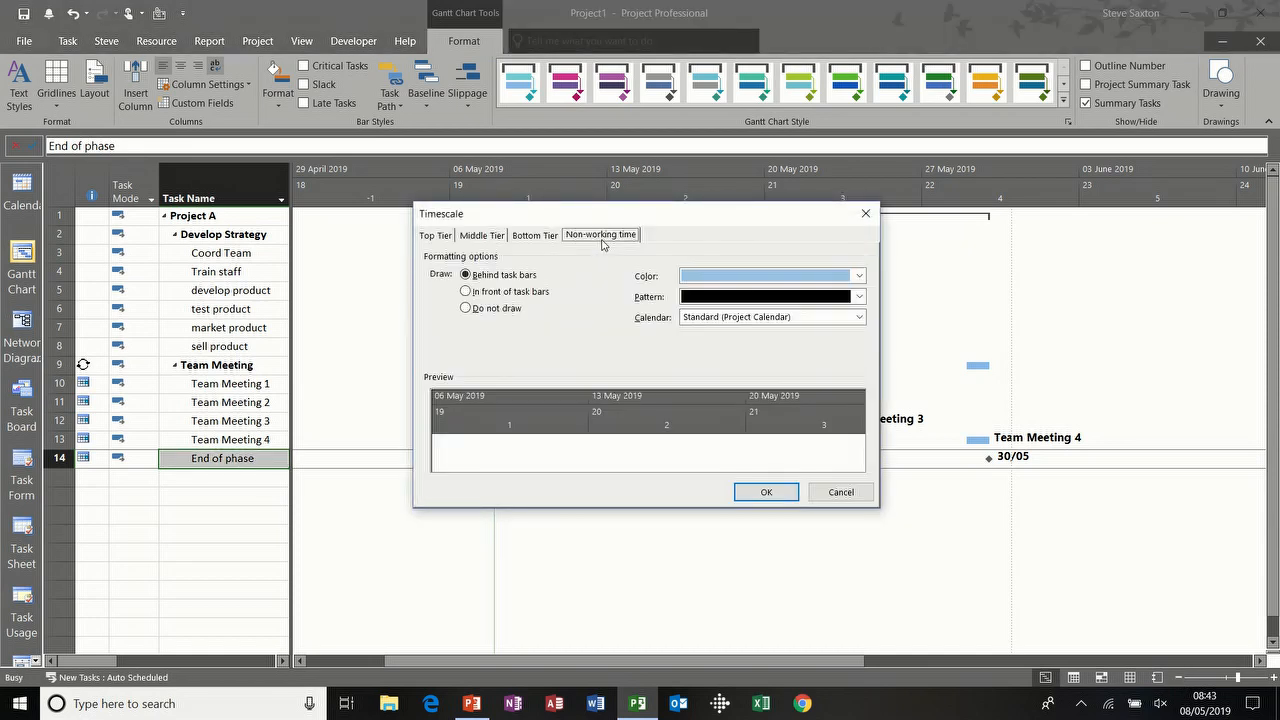
click(858, 280)
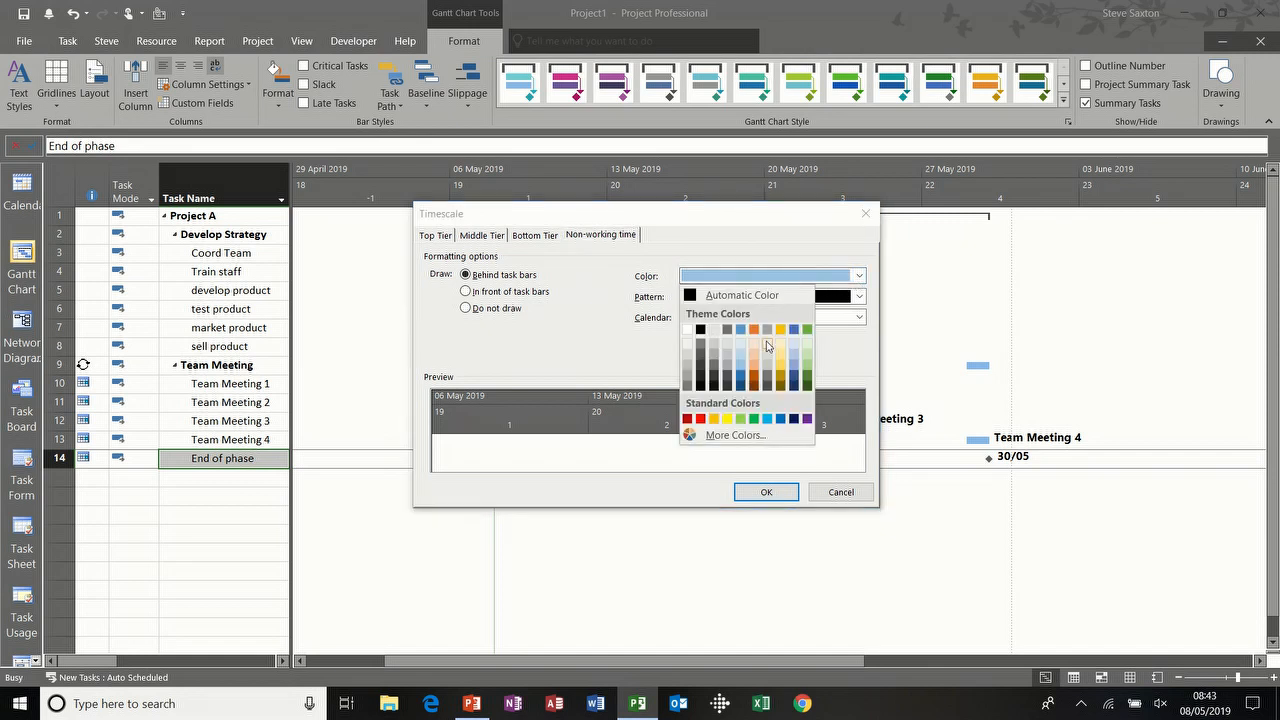
click(741, 419)
click(758, 491)
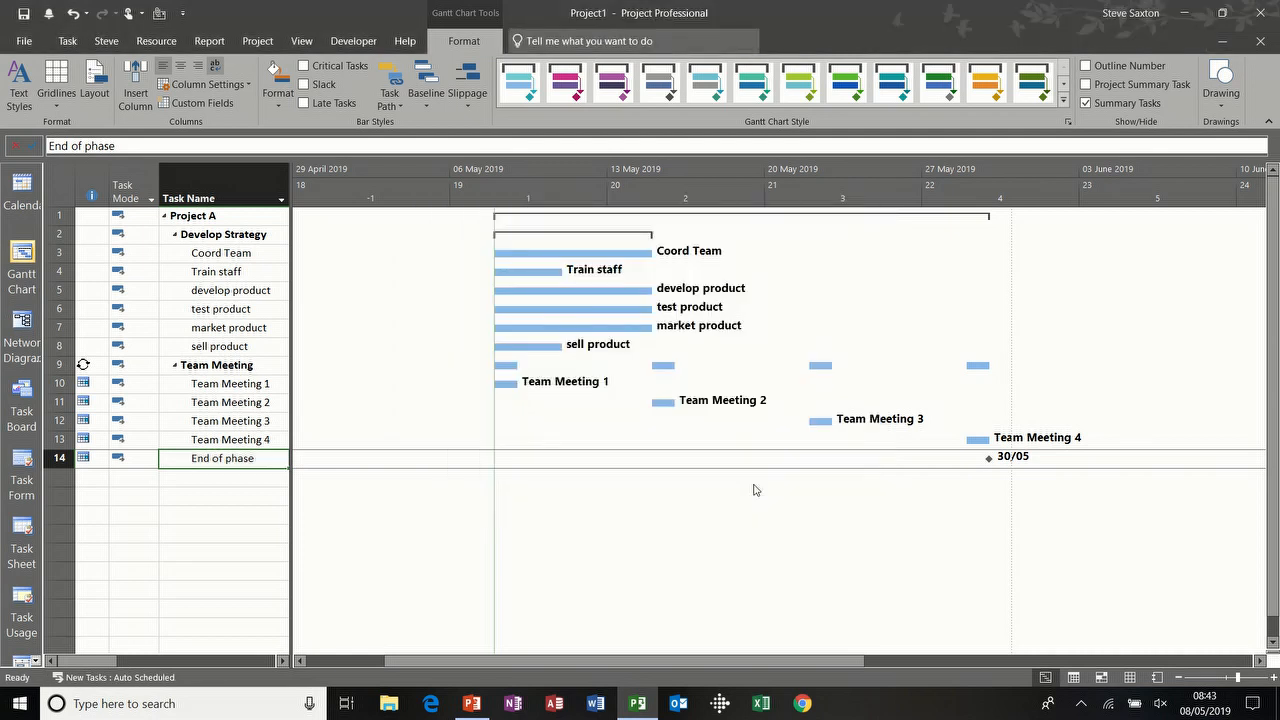
Set the Gantt chart's timescale to show Two tiers (Middle, Bottom)
click(1180, 678)
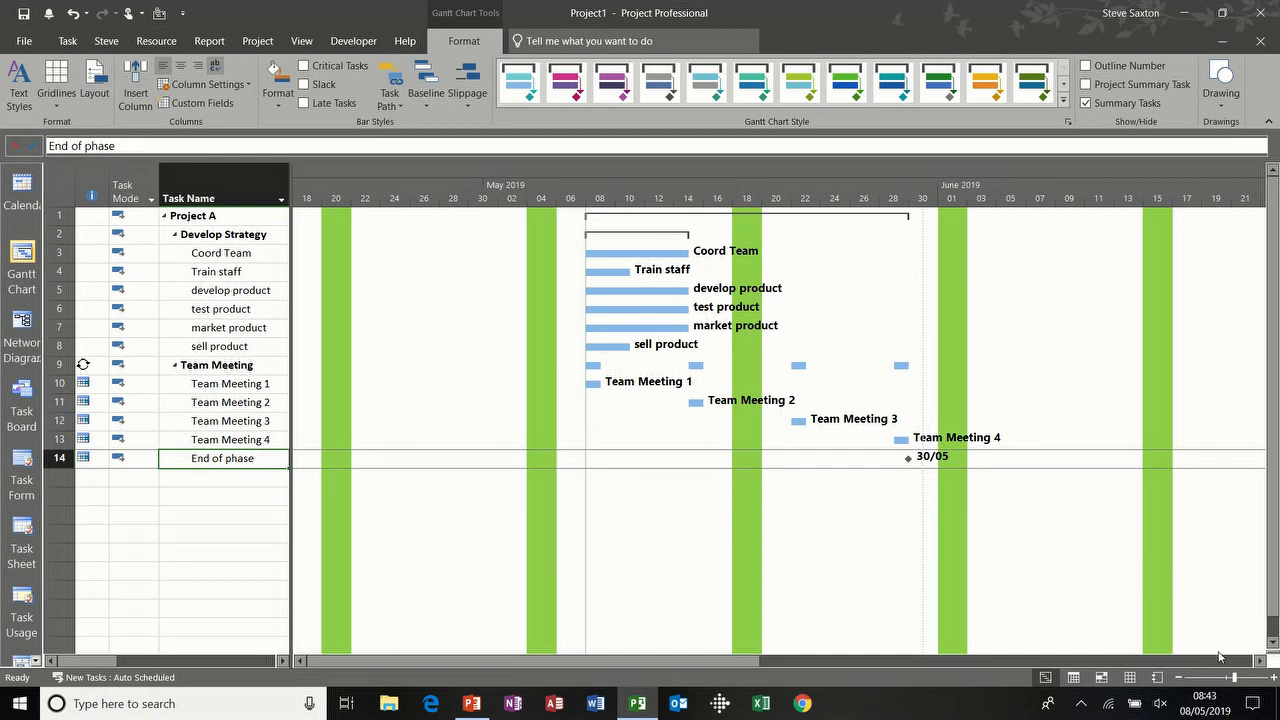
double_click(817, 187)
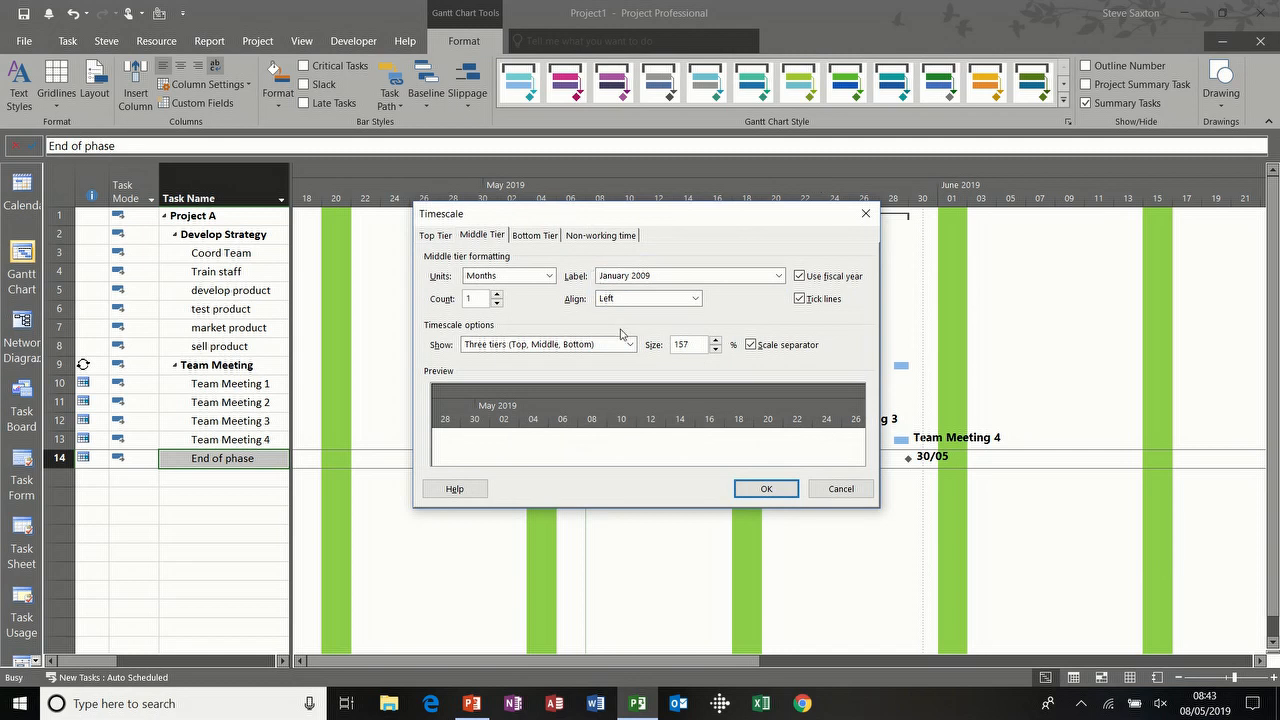
click(629, 344)
click(611, 372)
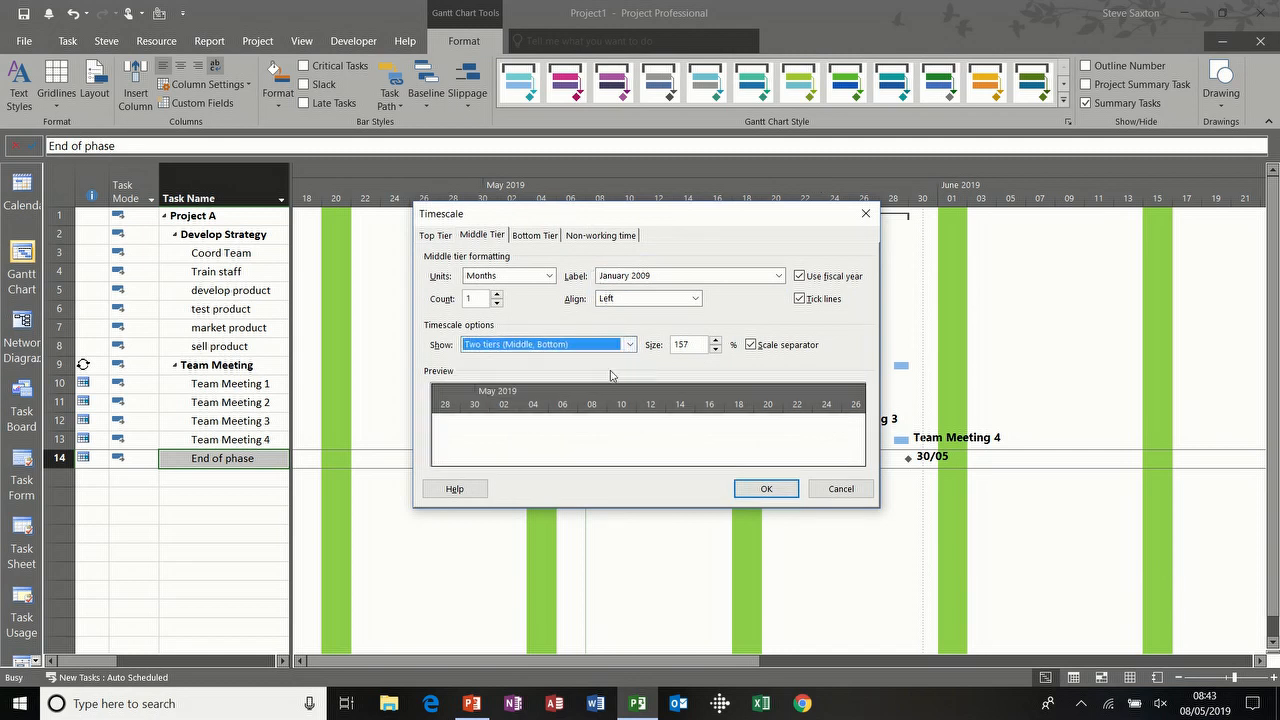
Set the bottom timescale tier's count to 1 and the middle tier's units to Weeks, and apply the timescale settings
click(534, 237)
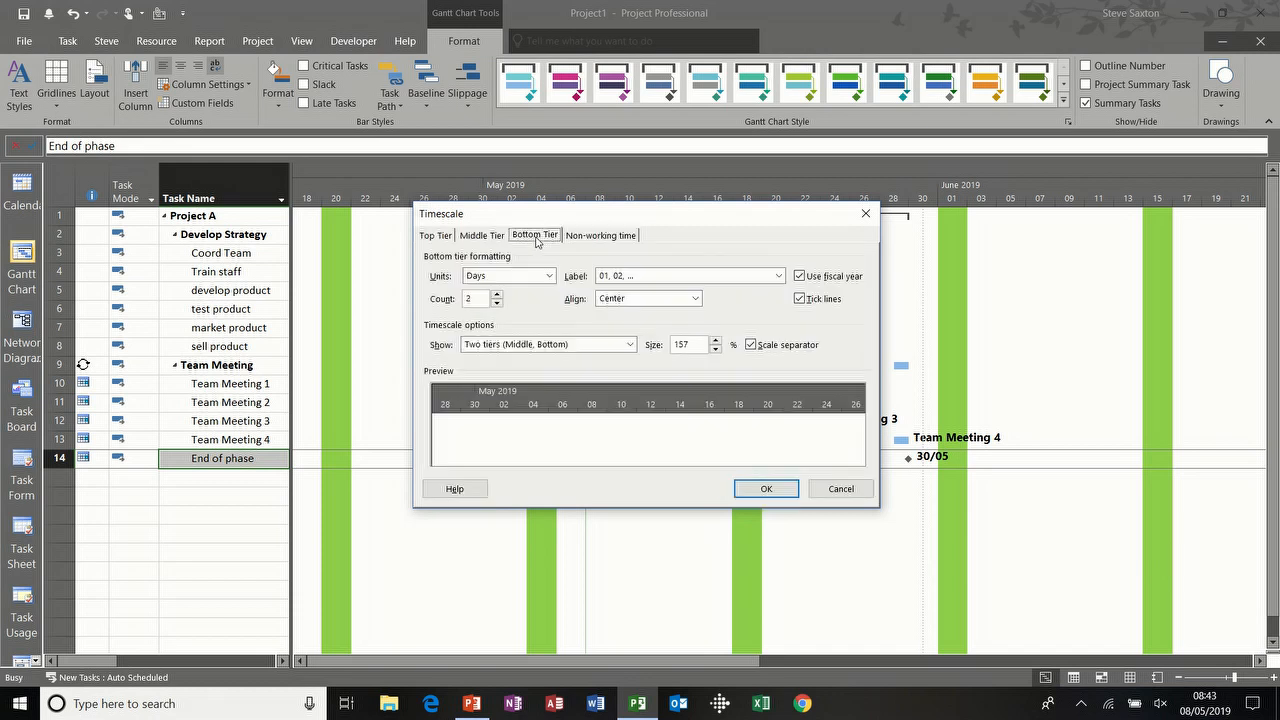
click(497, 302)
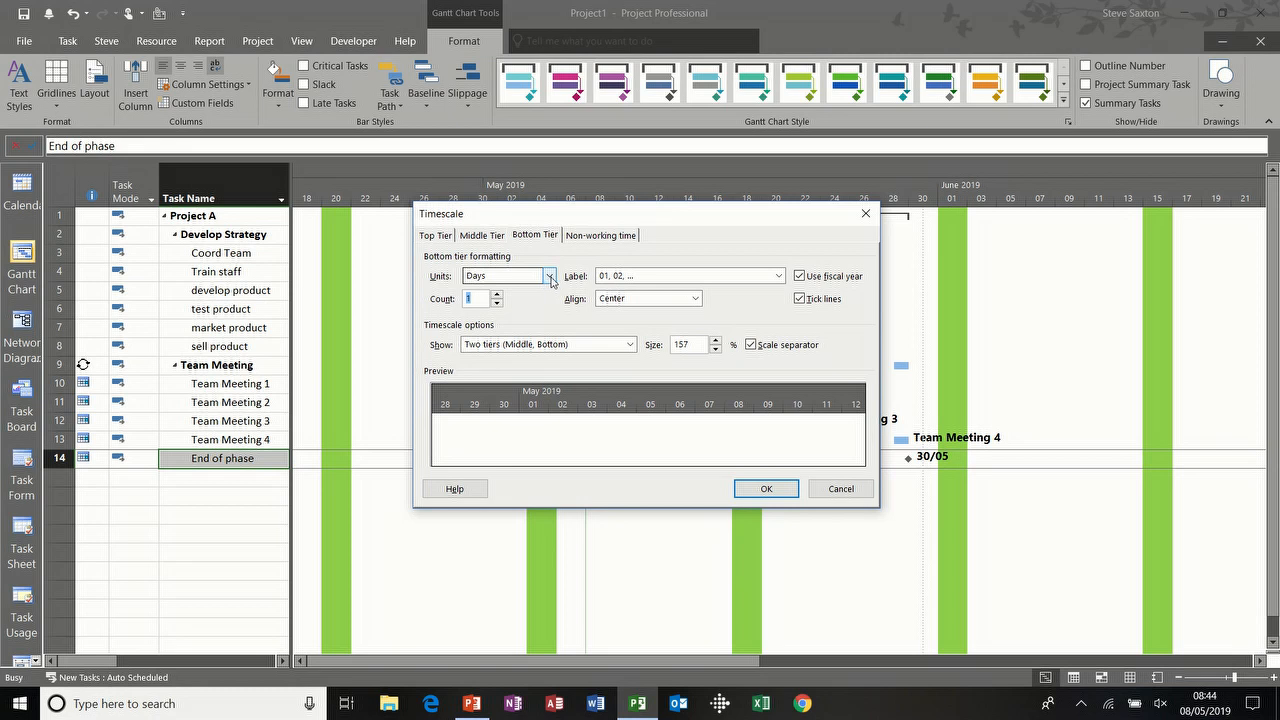
click(488, 238)
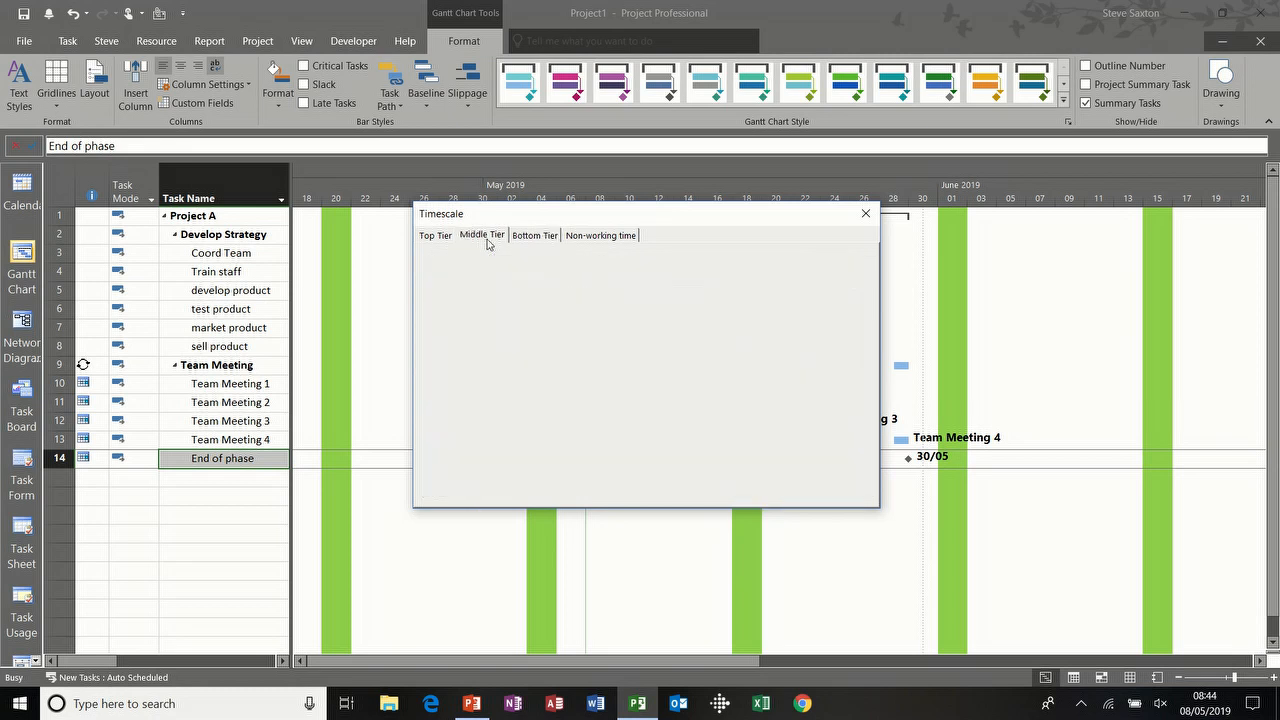
click(548, 276)
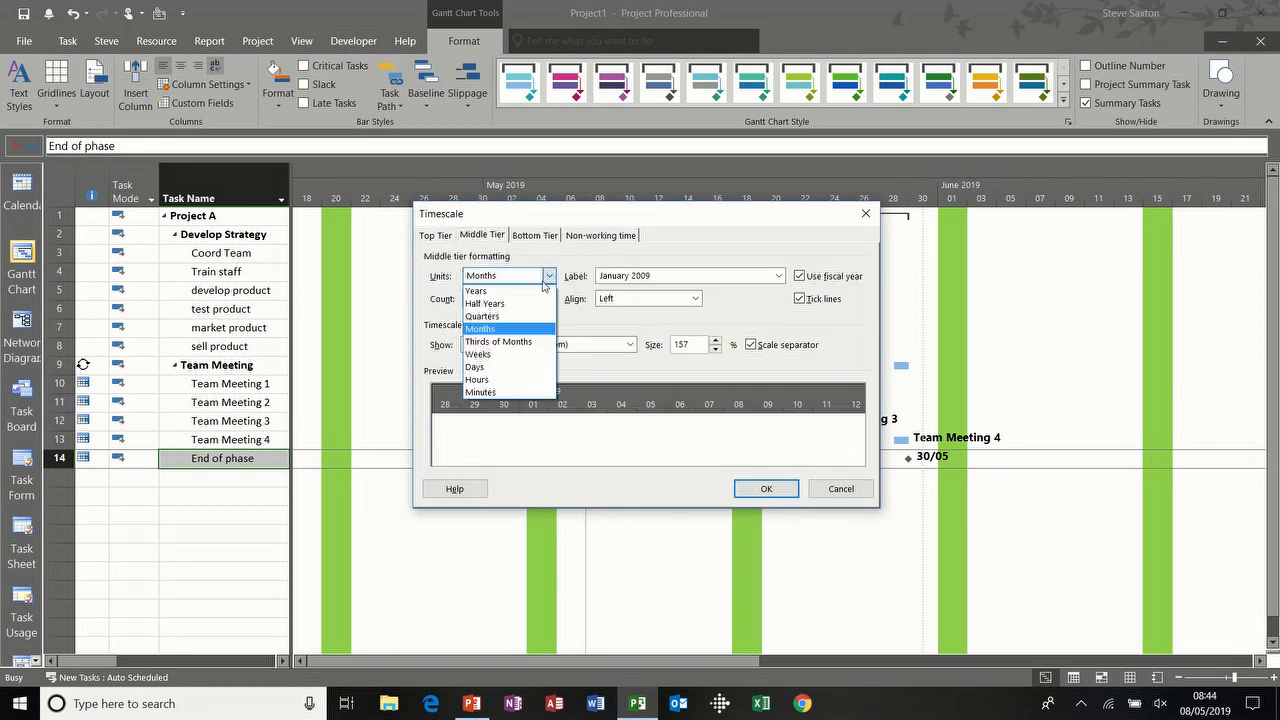
click(520, 355)
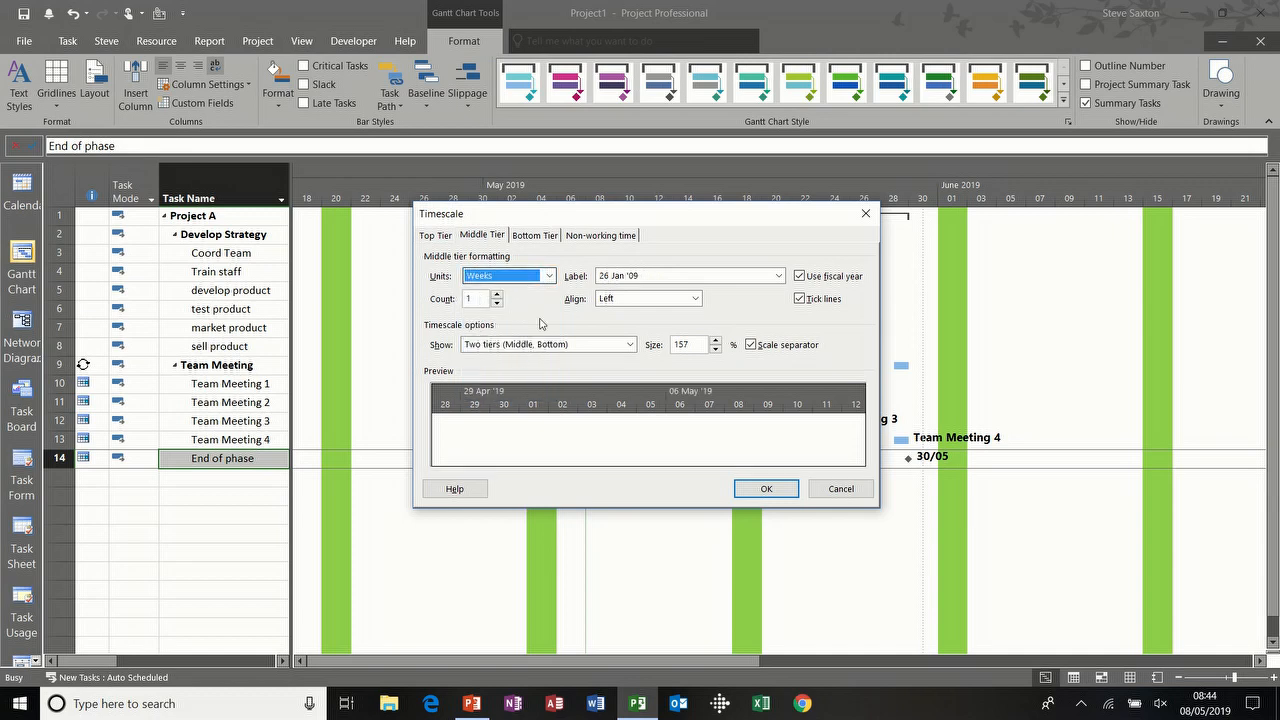
click(766, 489)
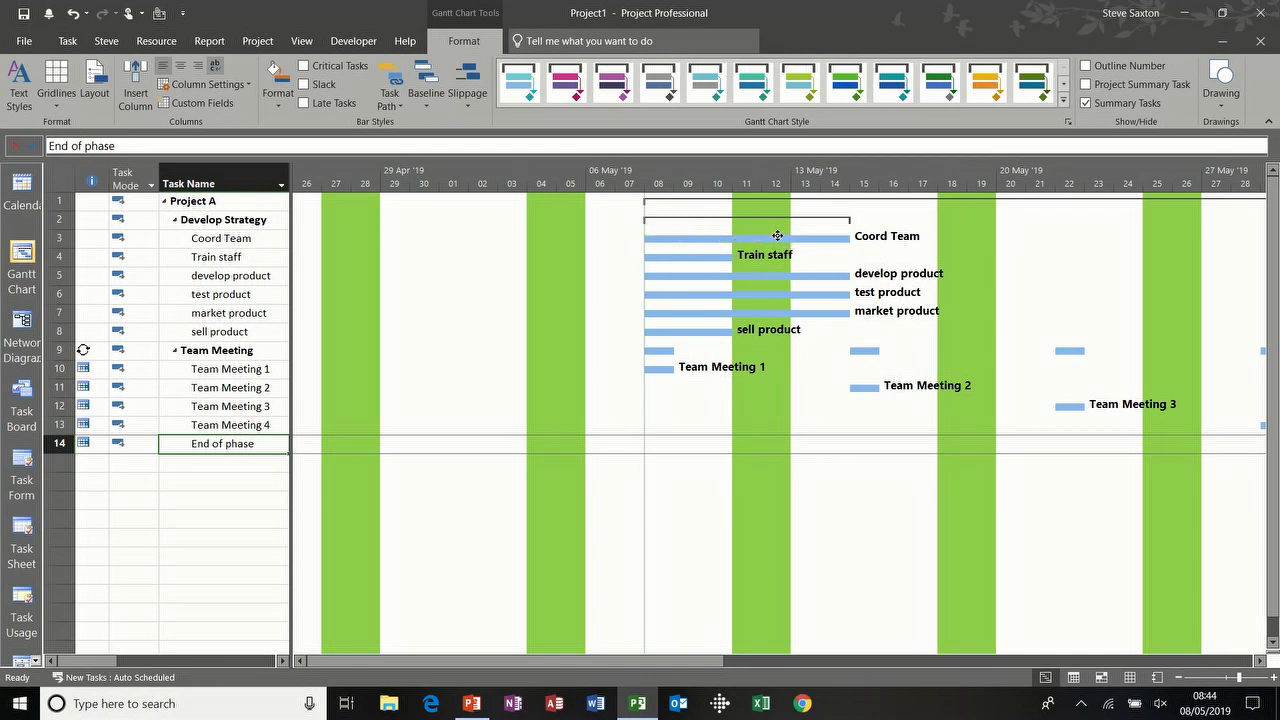
Recolor the non-working time bands in the Gantt chart from green to a light blue theme color
double_click(756, 414)
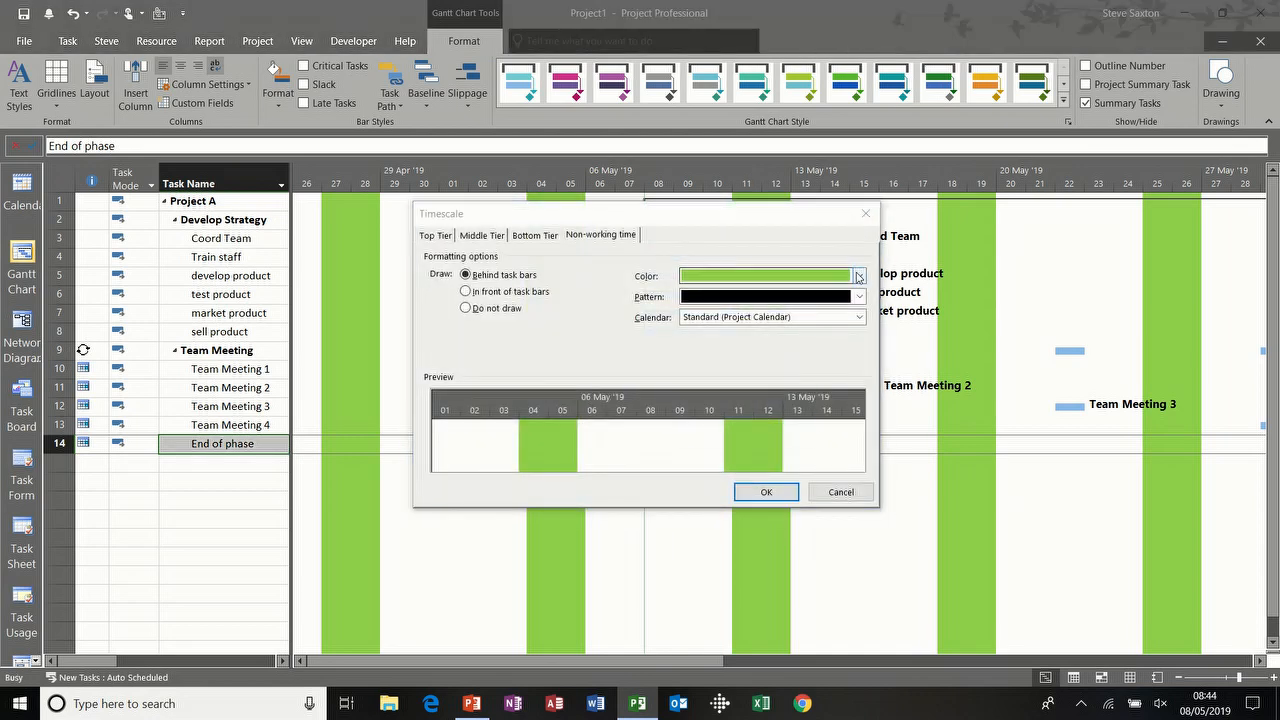
click(857, 277)
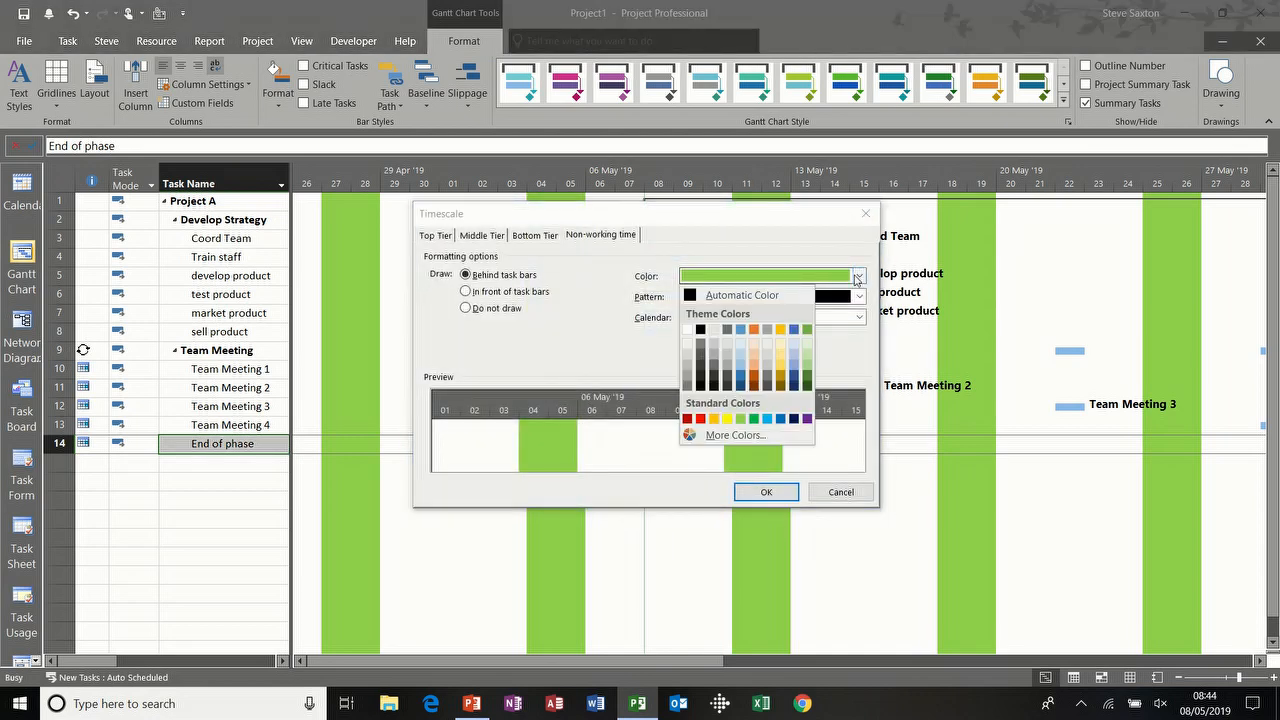
click(742, 366)
click(756, 492)
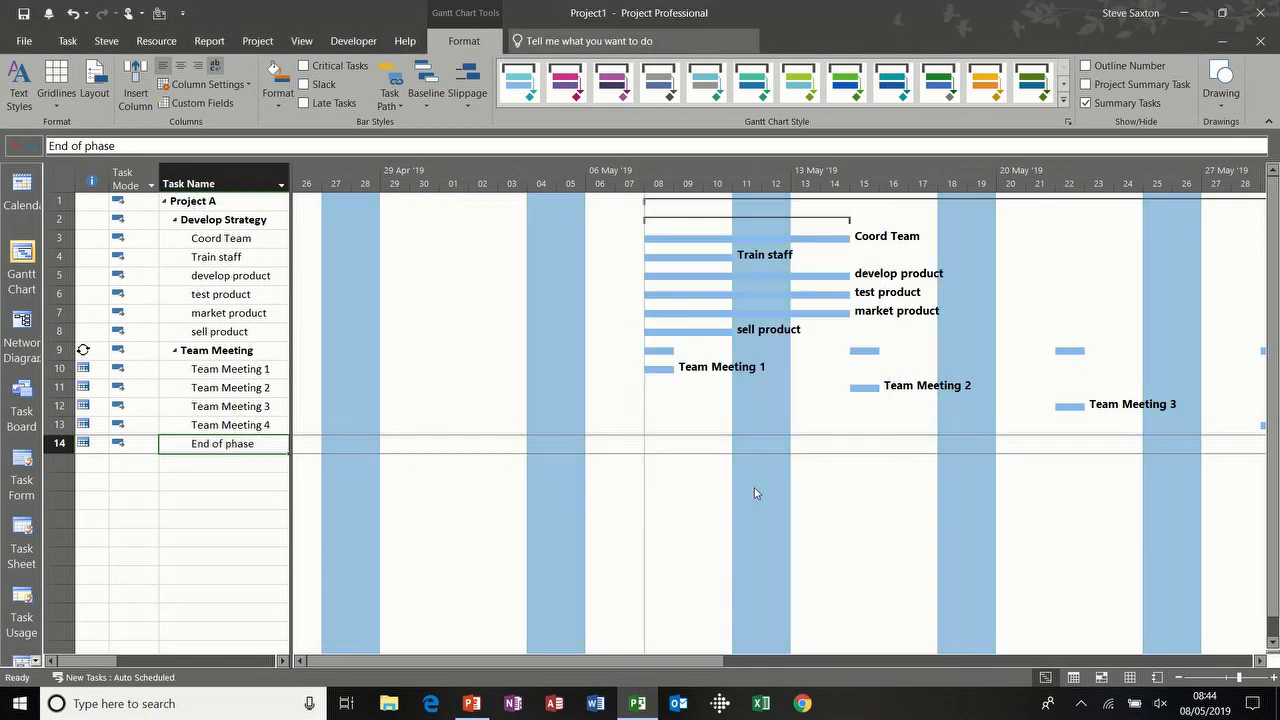
Change the Gantt chart's non-working time color from light blue to a gray theme color and apply it
double_click(766, 407)
click(857, 277)
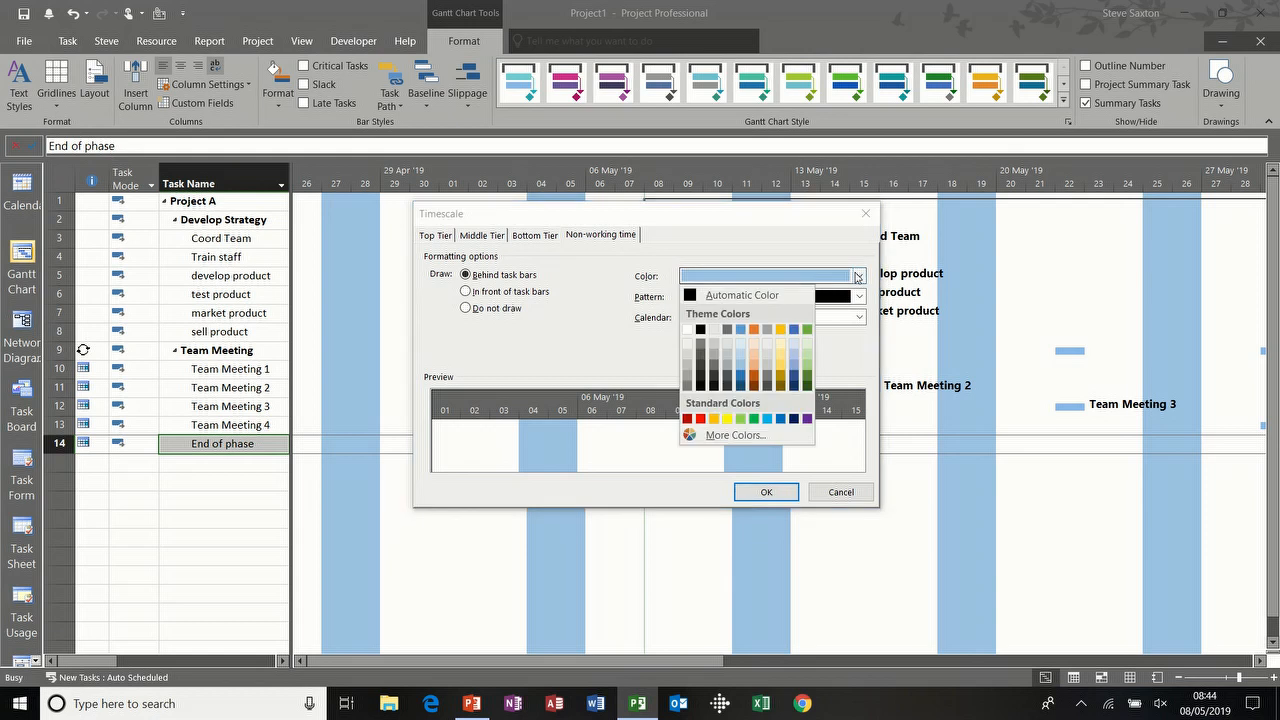
click(687, 366)
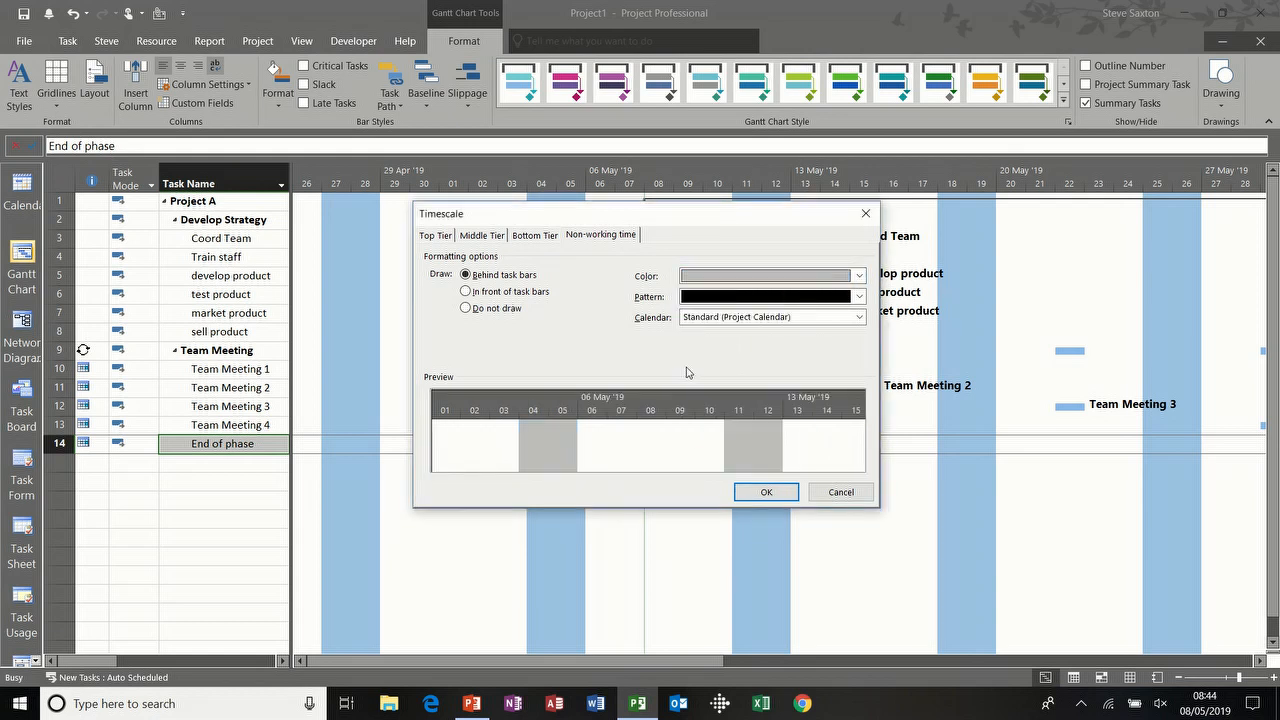
click(762, 492)
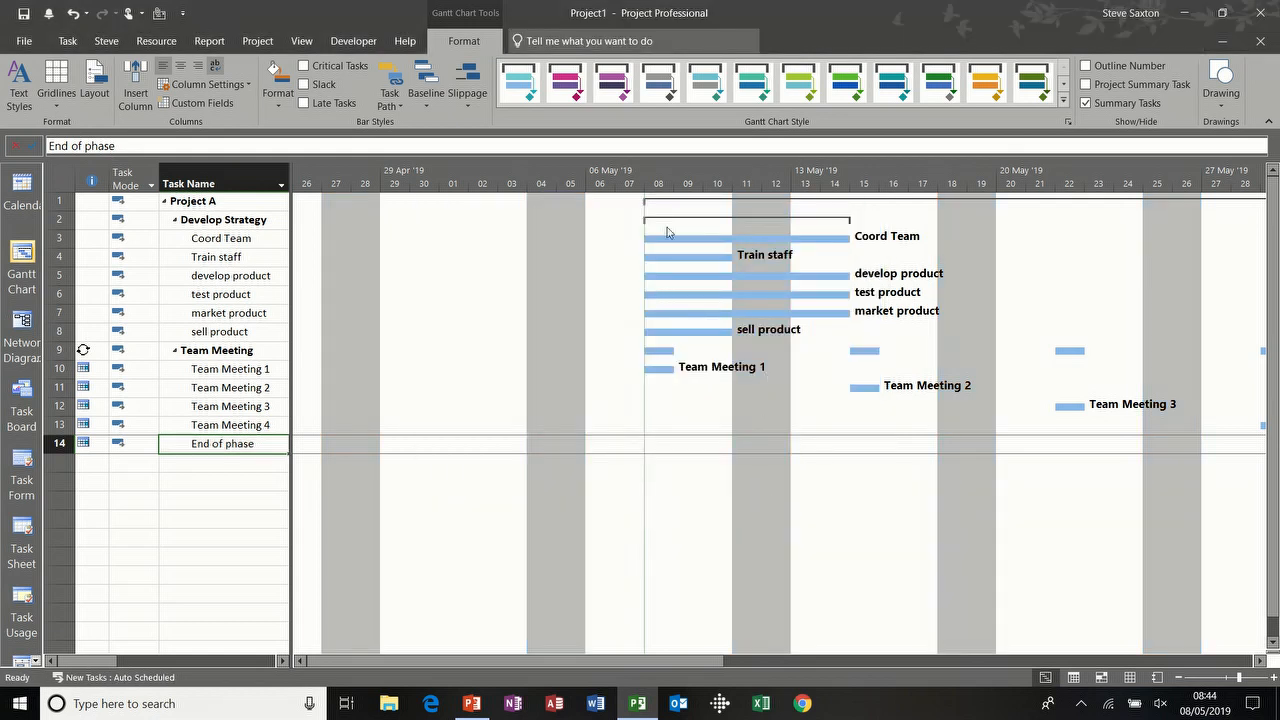
Set the Gantt chart's non-working time to draw in front of the task bars
mouse_move(729, 238)
drag(289, 333, 430, 333)
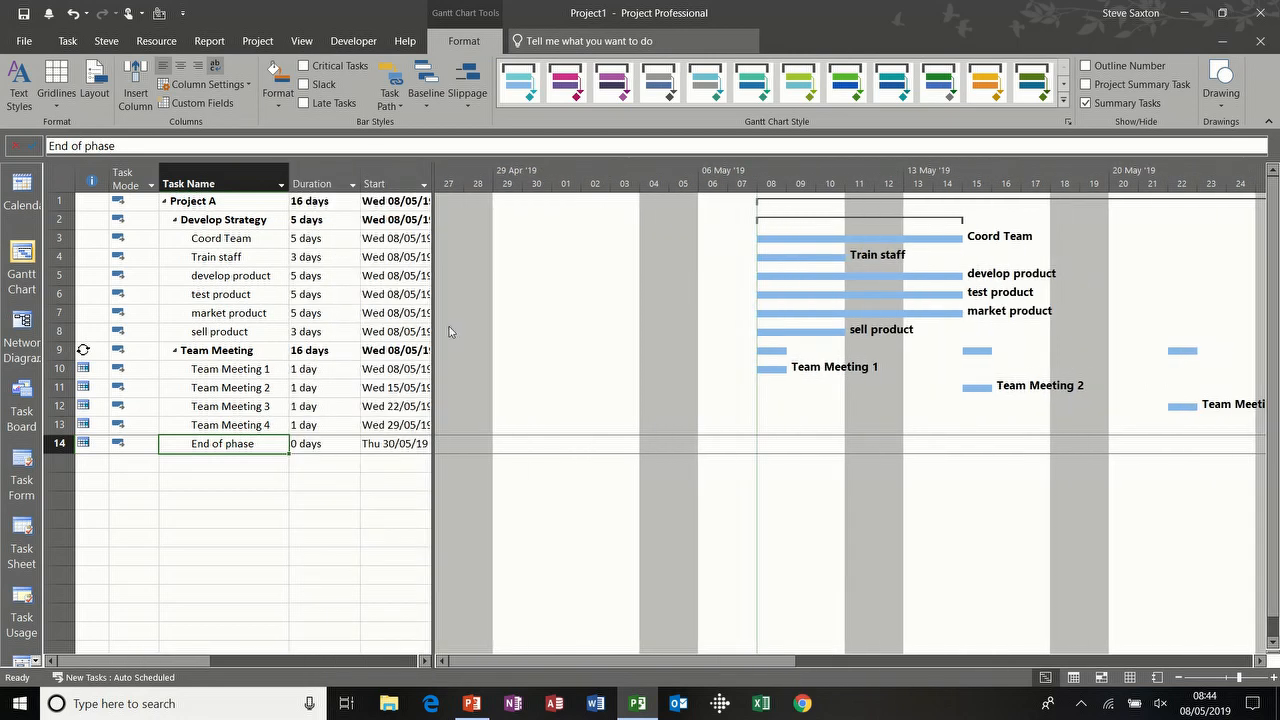
drag(435, 330, 278, 330)
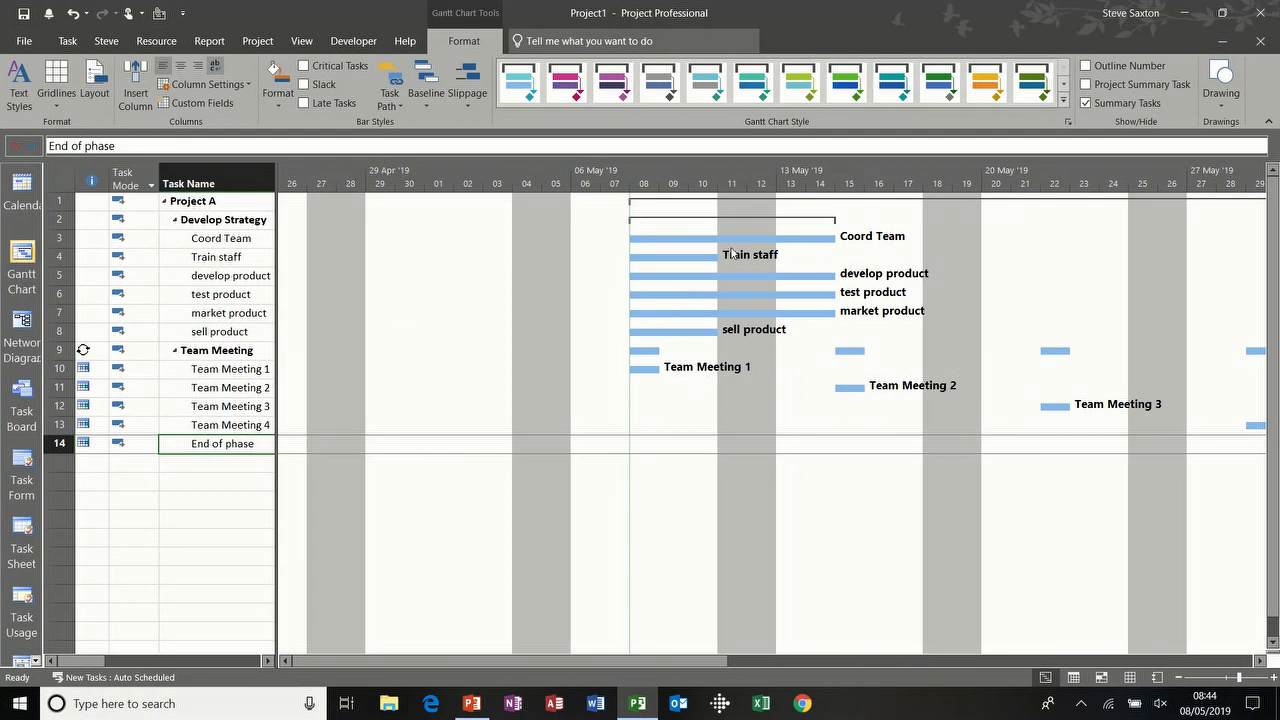
double_click(746, 424)
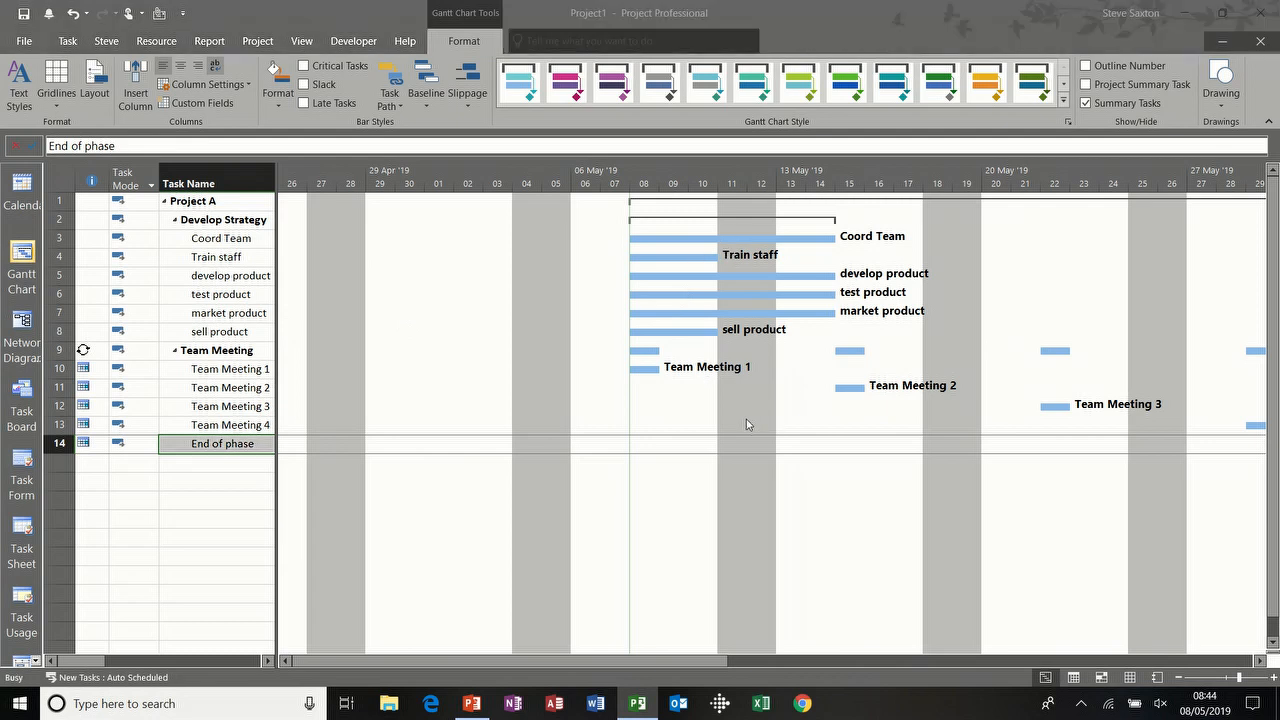
click(505, 296)
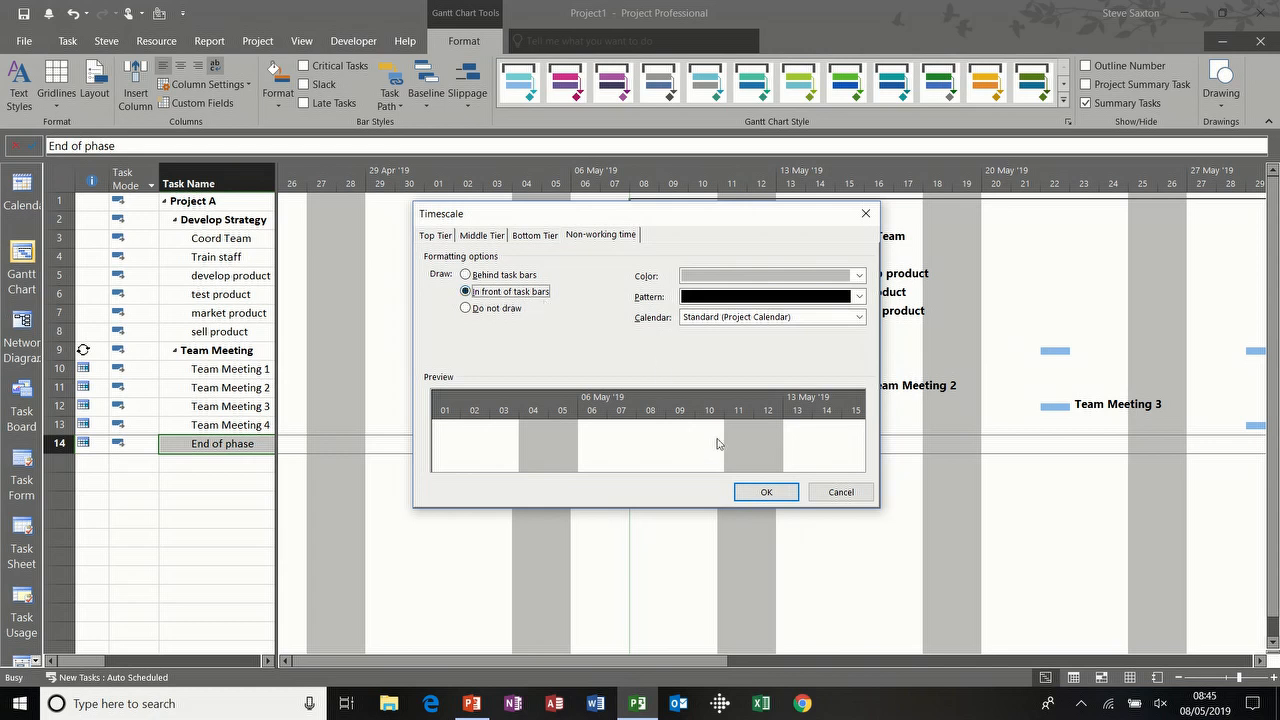
click(765, 492)
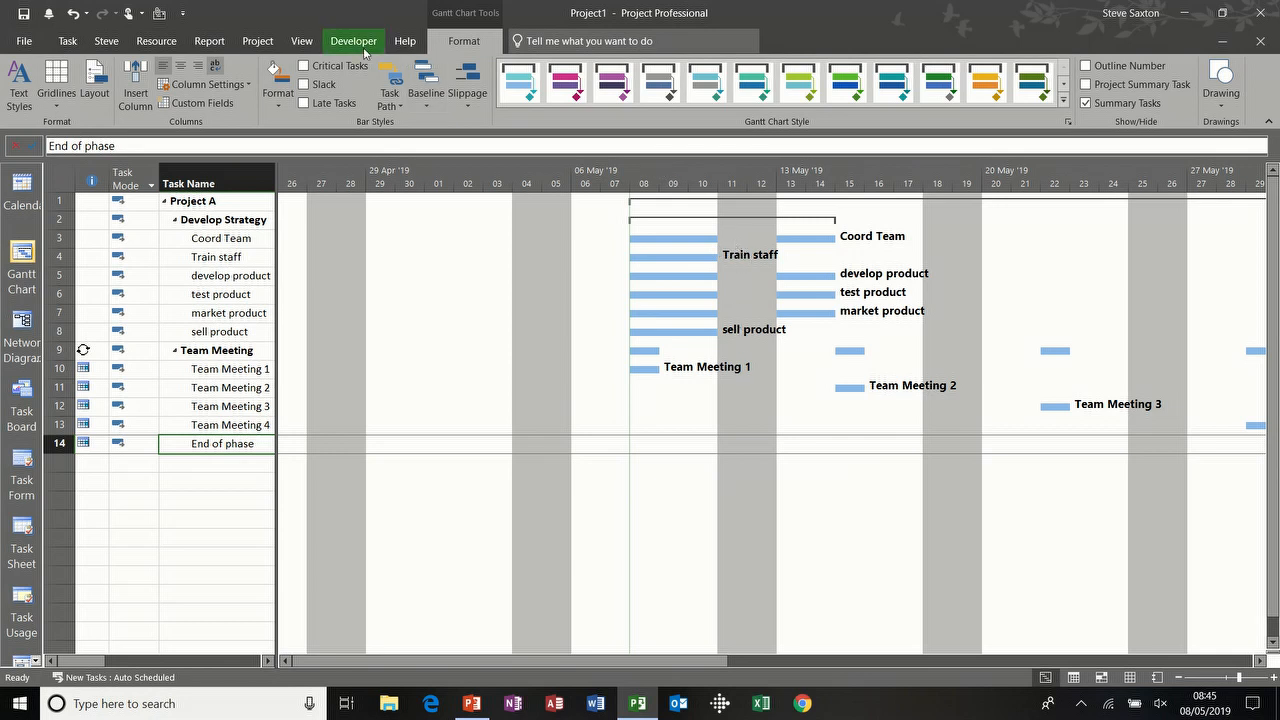
Widen the task table to show columns through Predecessors and open the project calendar's Change Working Time settings
click(258, 42)
drag(278, 238, 600, 283)
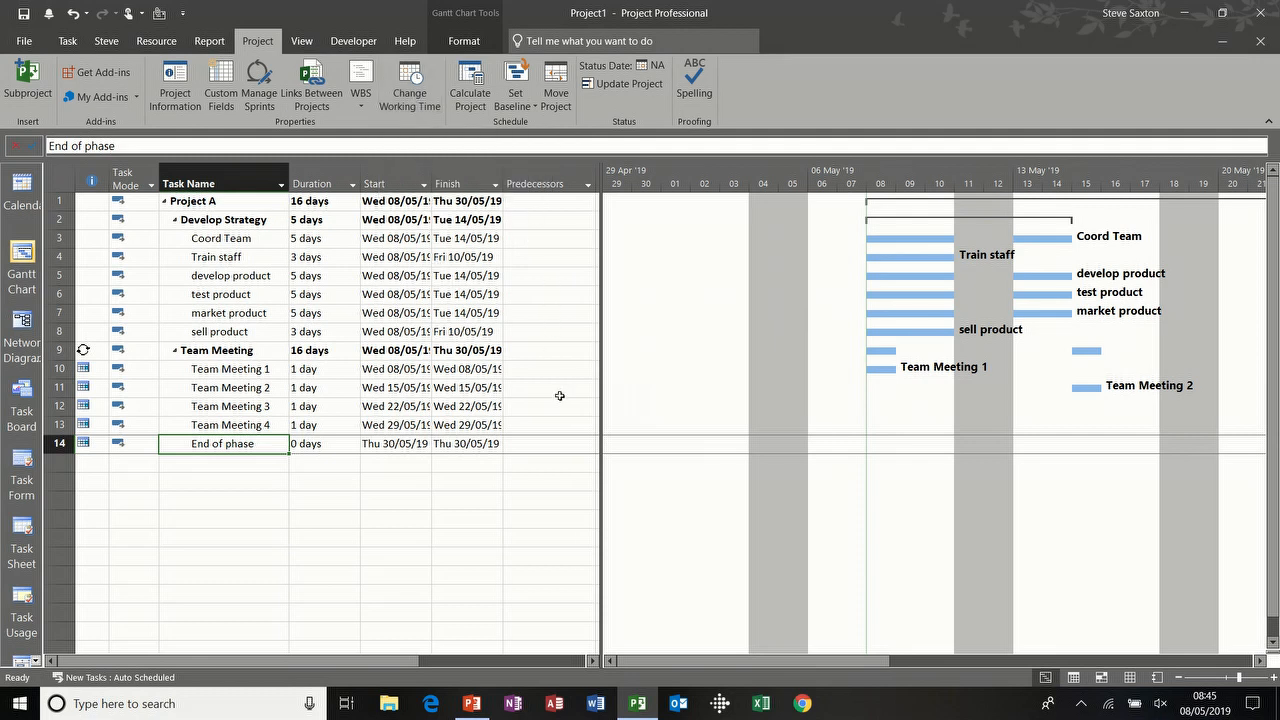
click(413, 88)
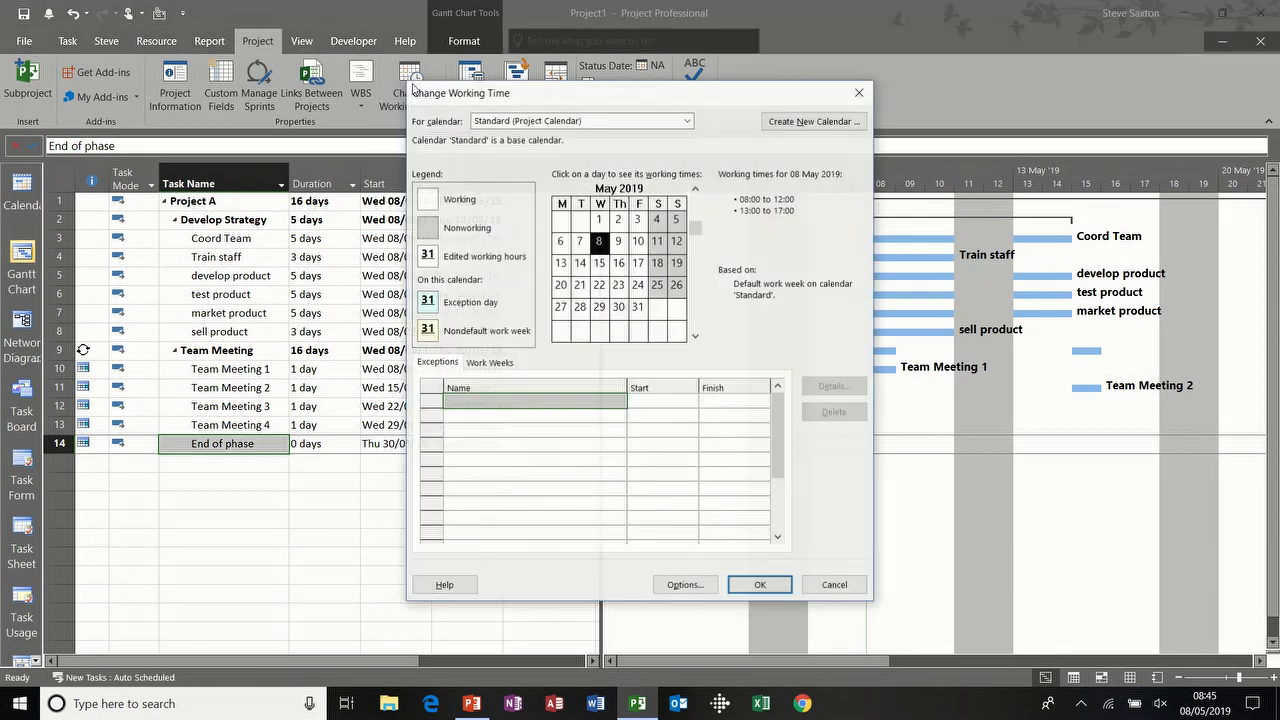
drag(503, 95, 573, 96)
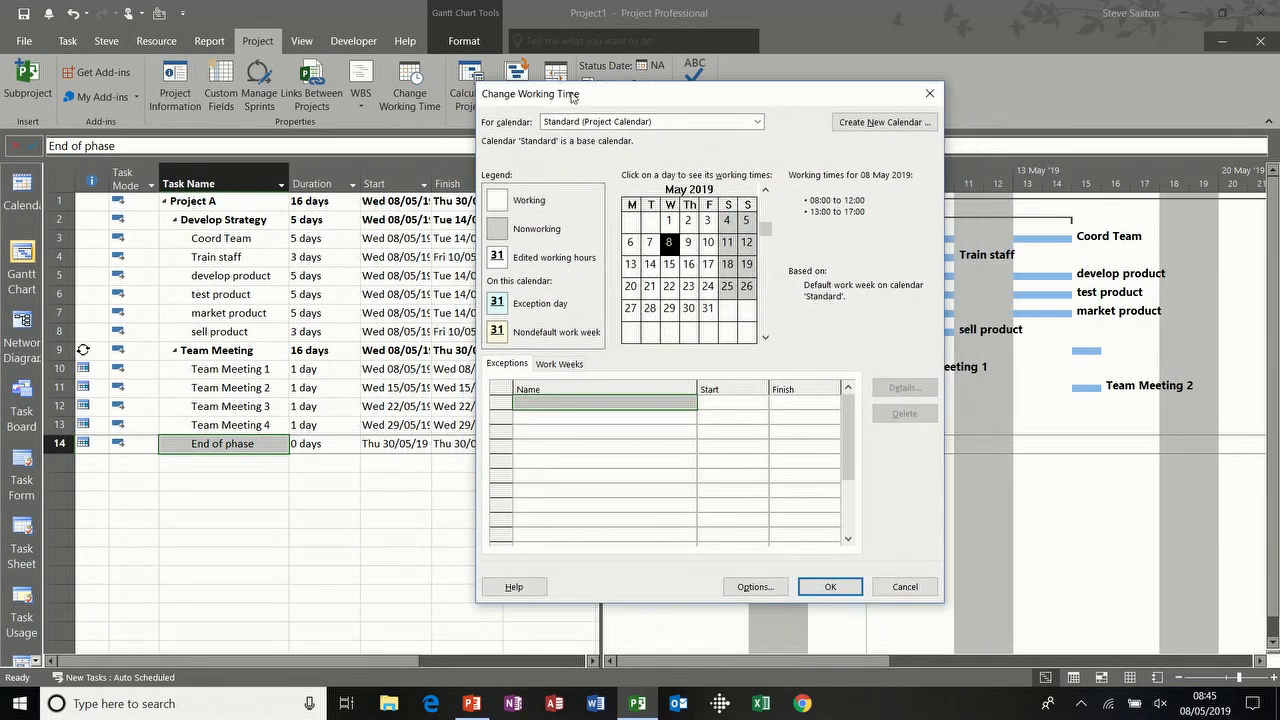
Add a calendar exception named Easter to the Standard calendar, starting 10/05/2019 and finishing 14/05/2019
click(607, 402)
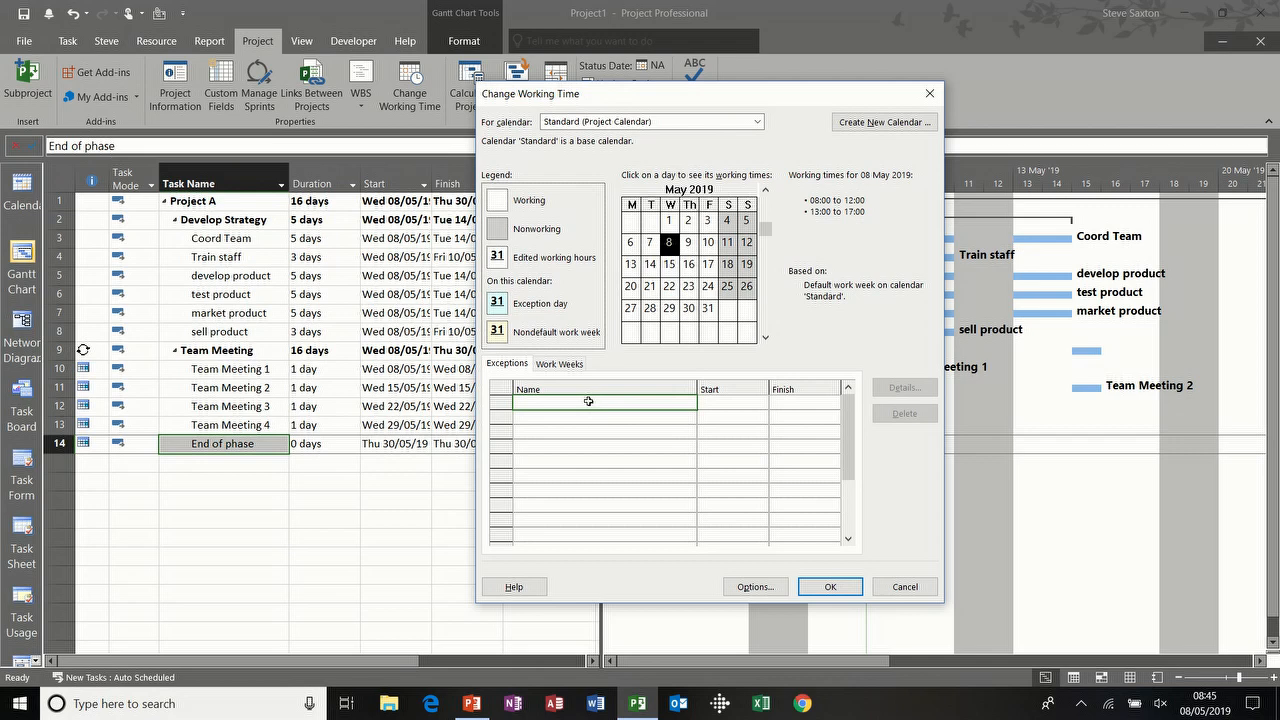
text(Easter)
click(734, 404)
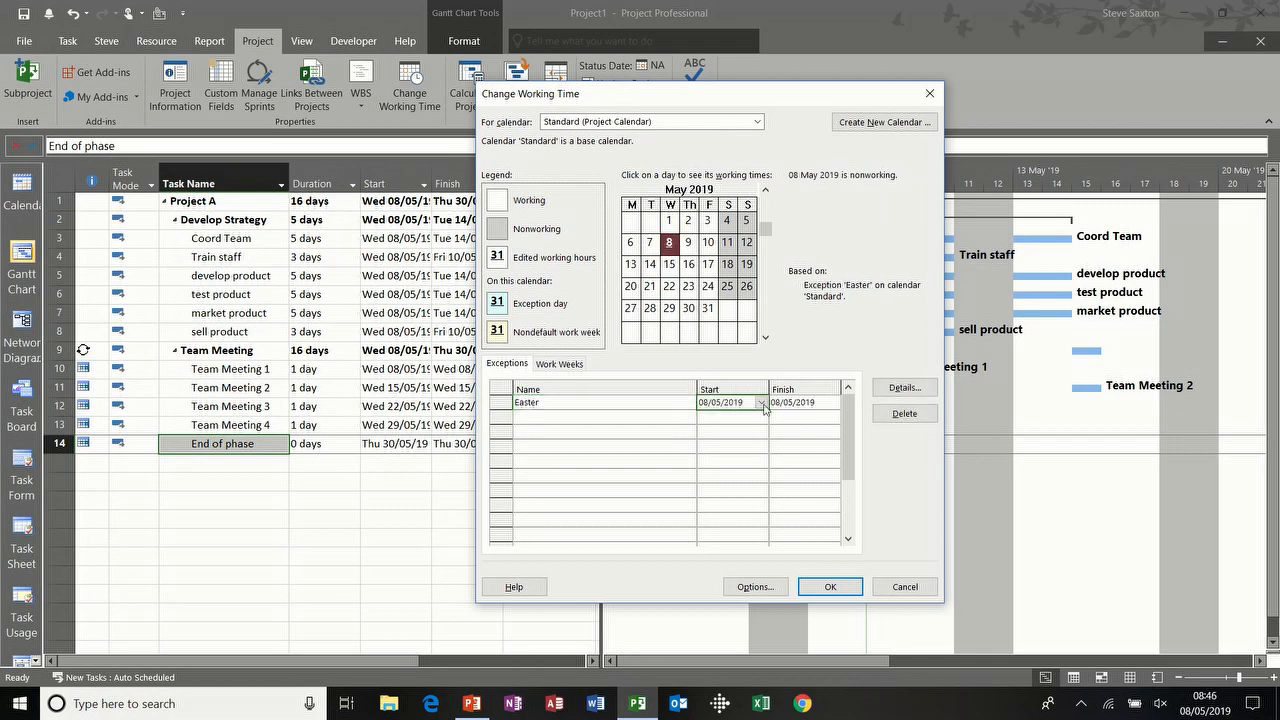
click(762, 403)
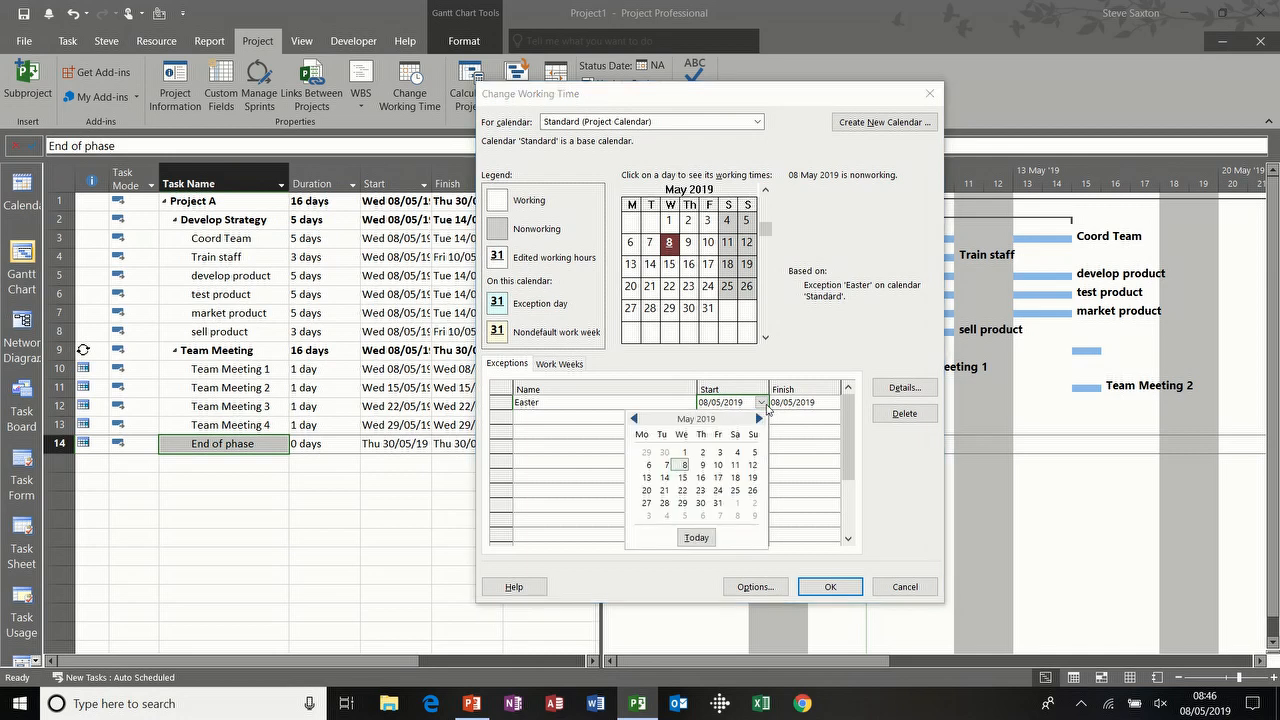
click(720, 467)
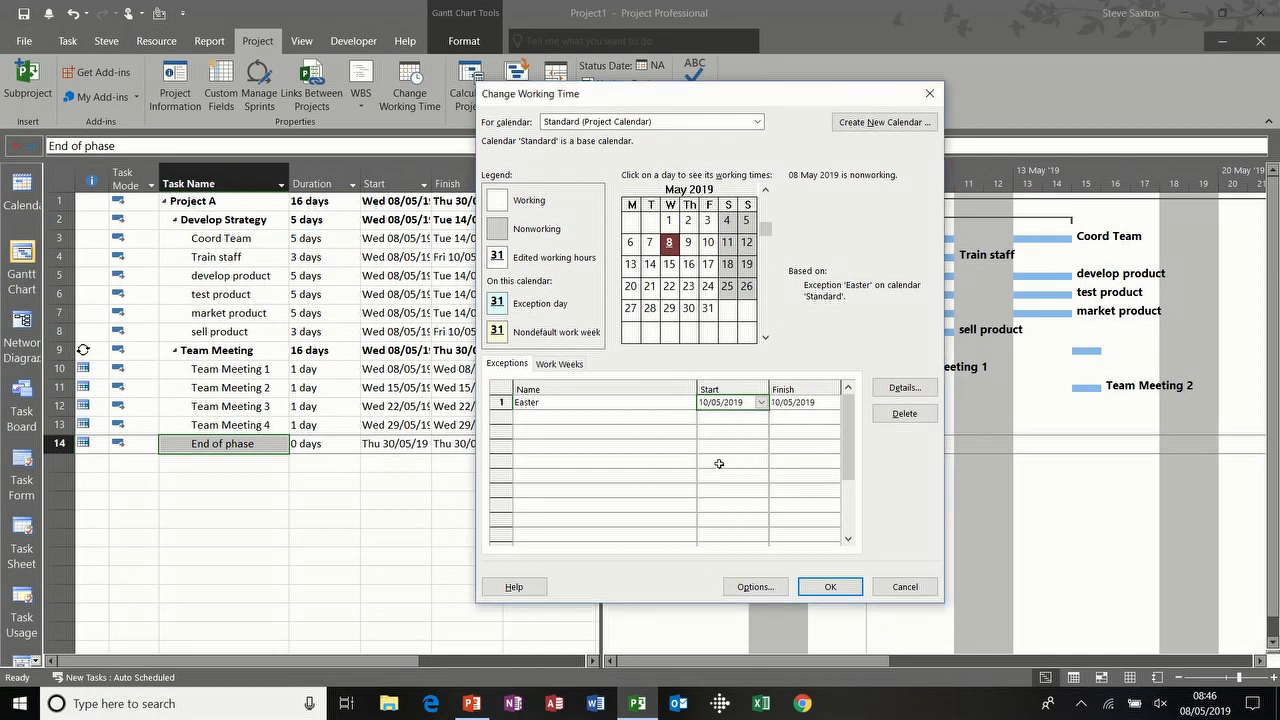
click(792, 404)
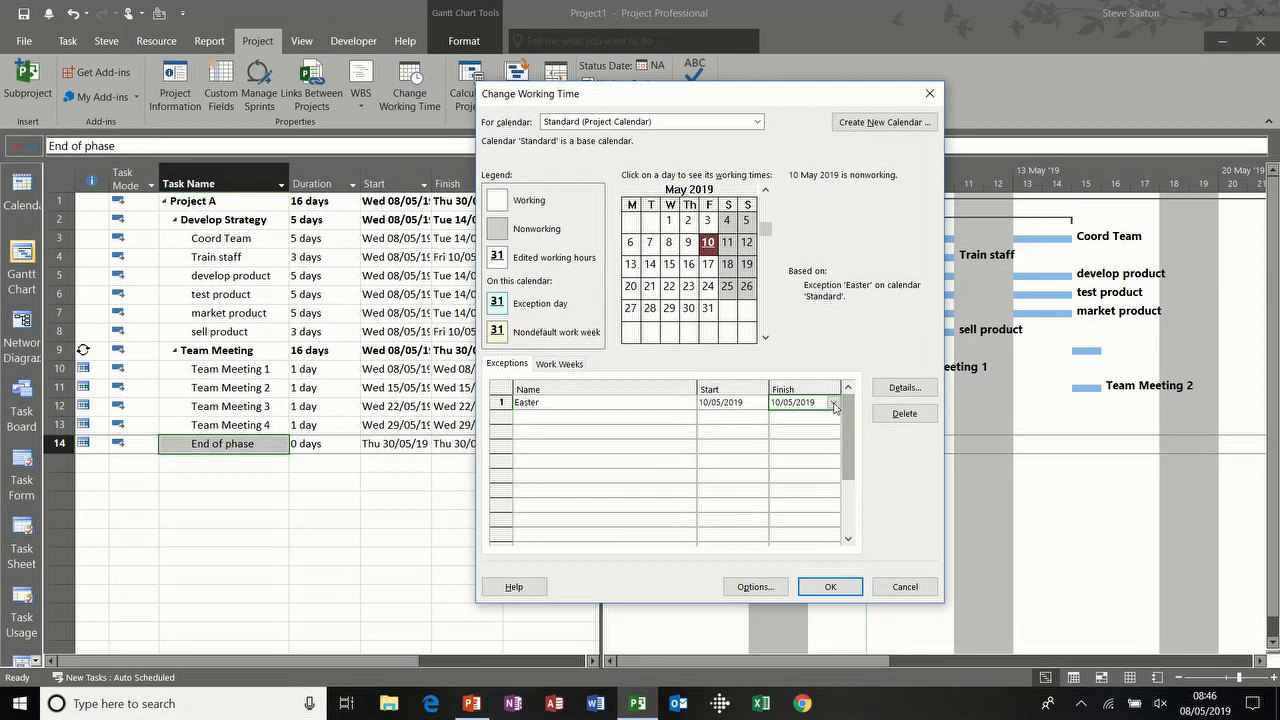
click(833, 403)
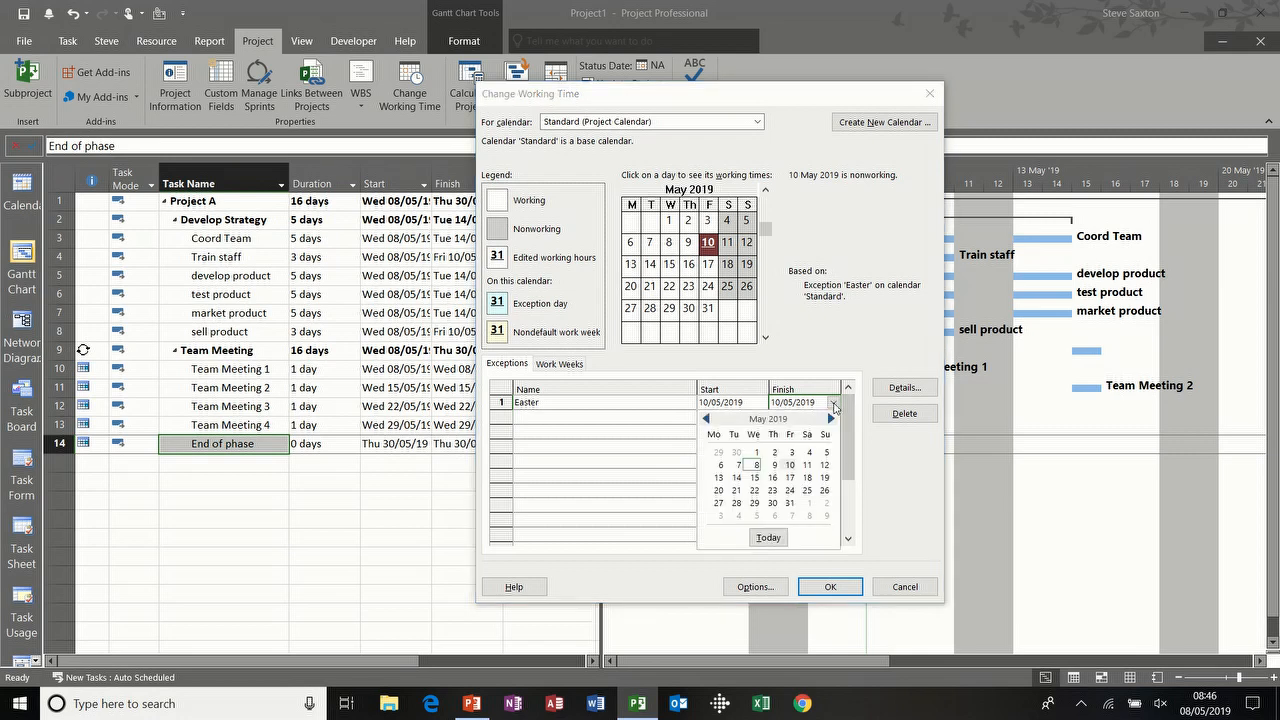
click(736, 478)
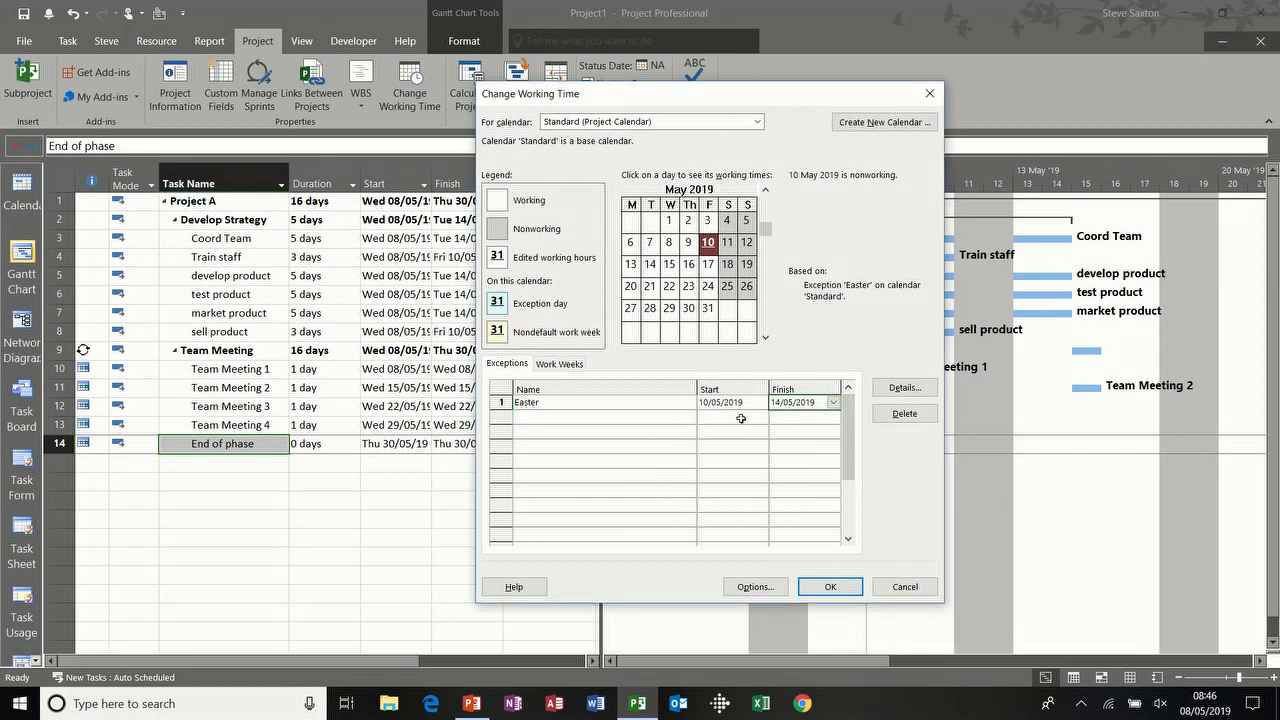
click(741, 417)
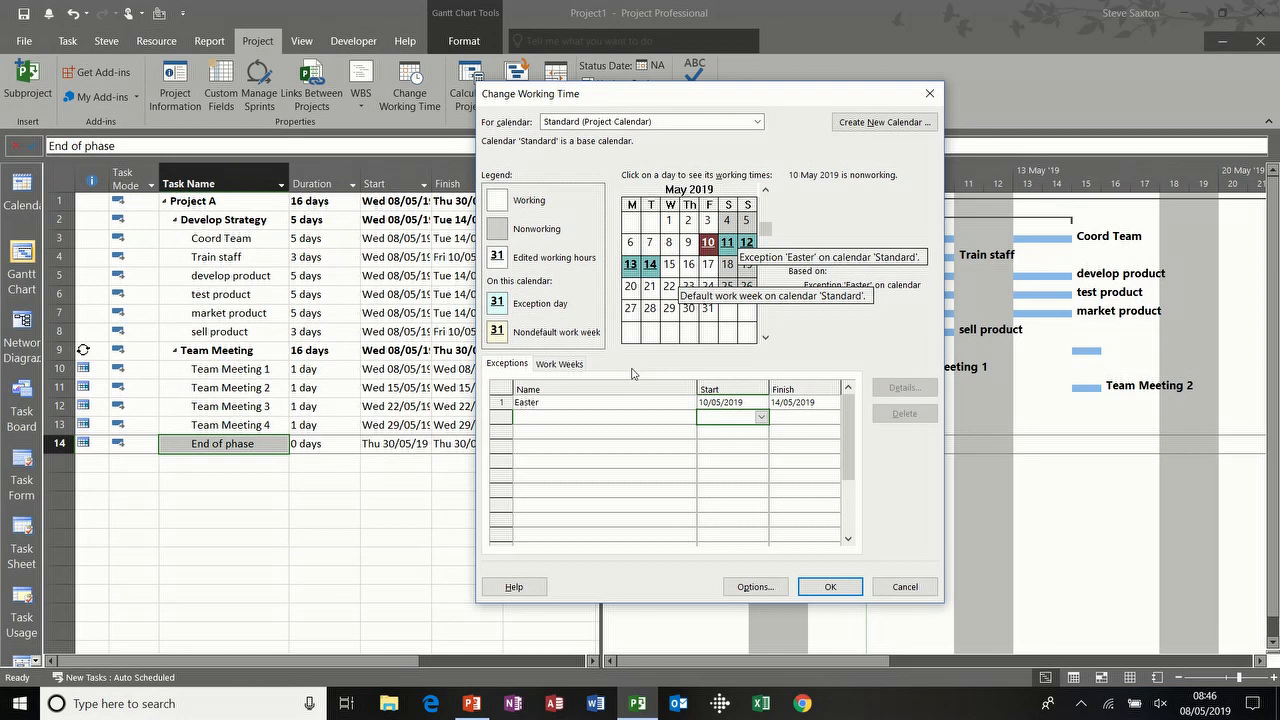
Give Fridays in the default work week specific working times of 08:00 to 12:00 only, and check 17 May and 9 May
click(560, 364)
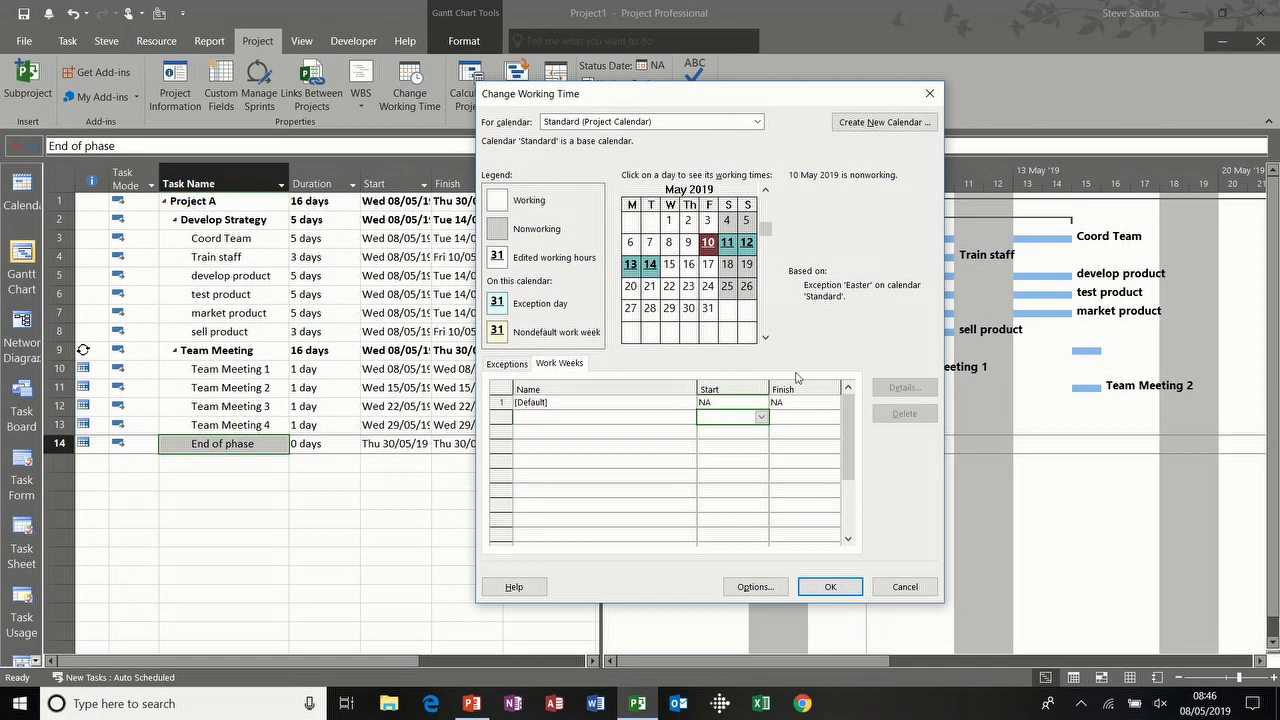
click(663, 402)
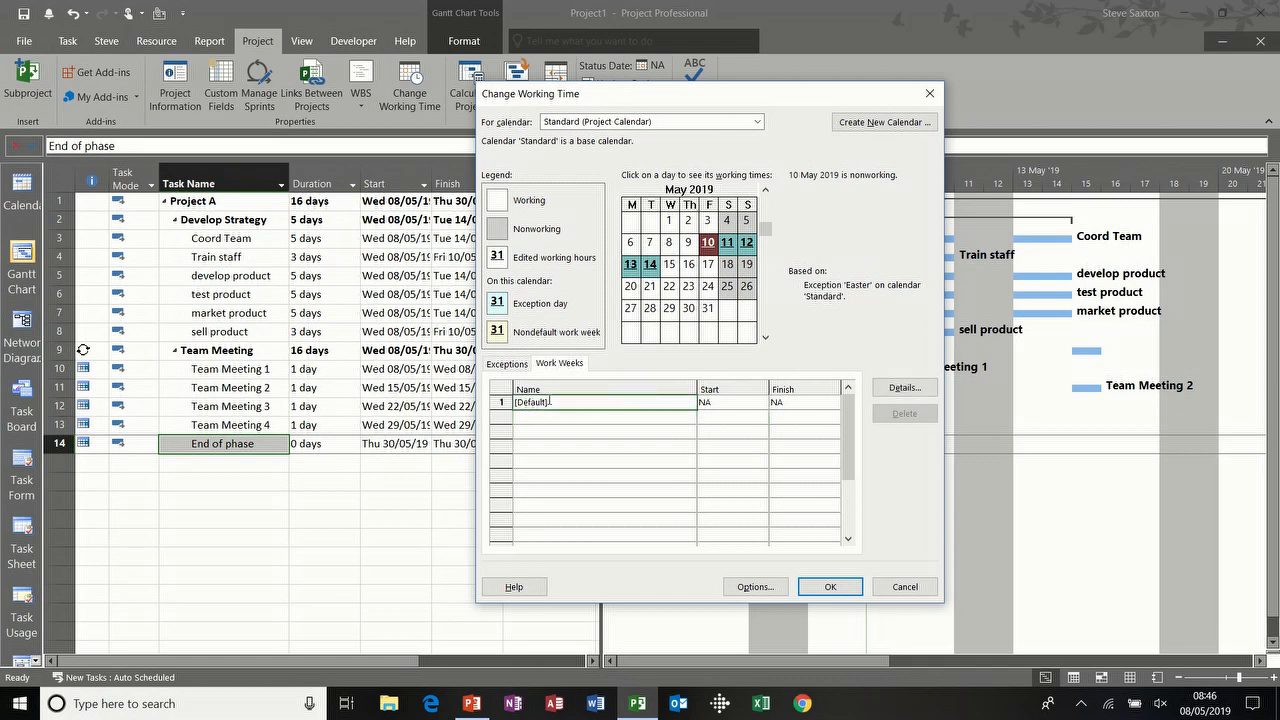
click(913, 395)
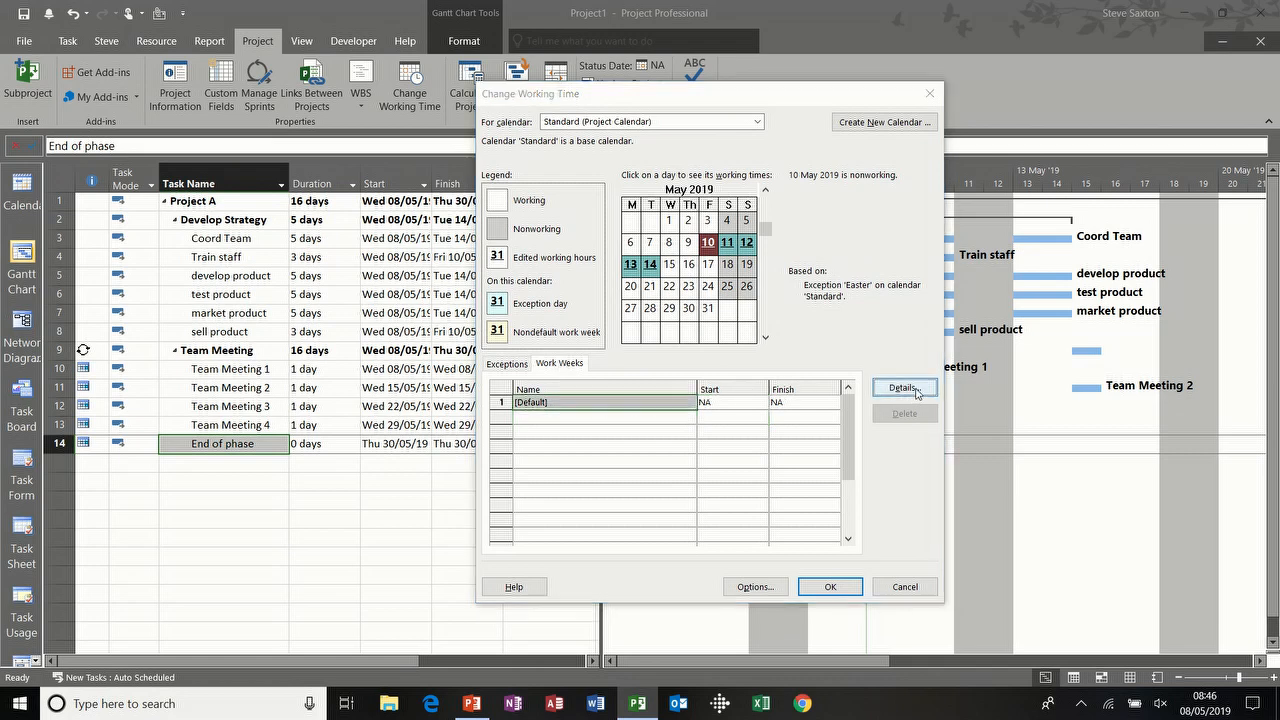
click(541, 346)
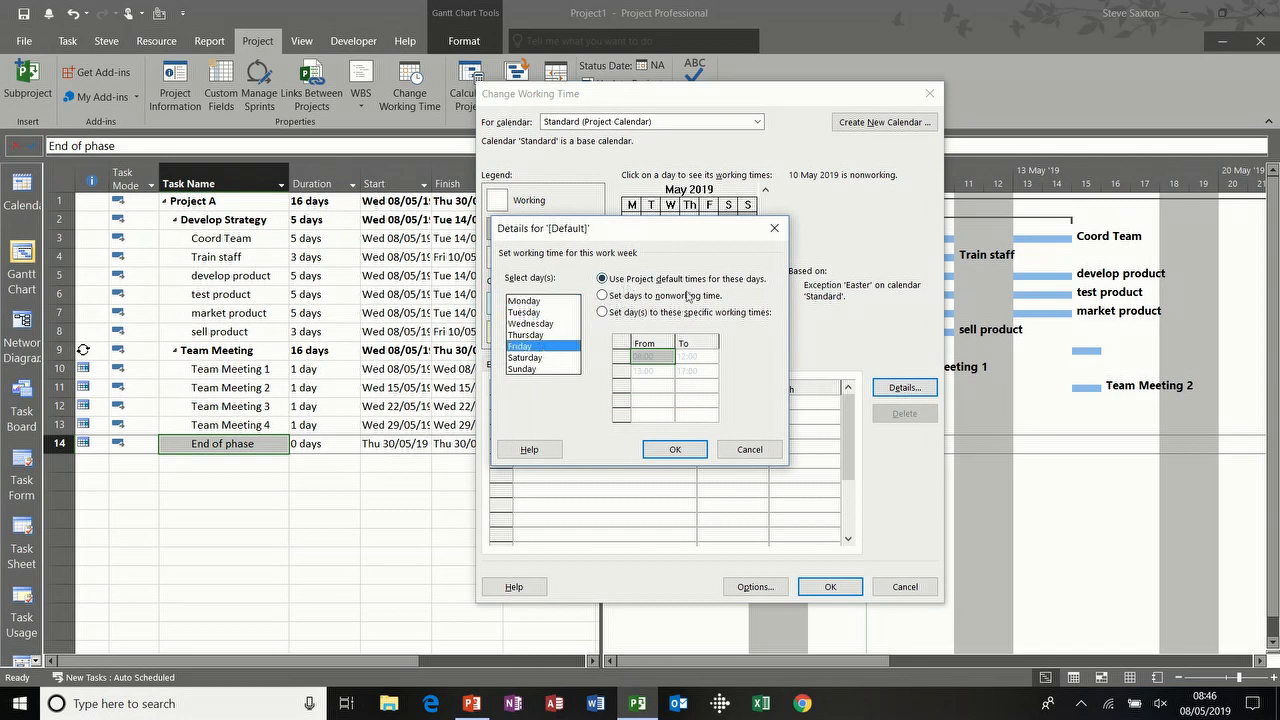
click(605, 312)
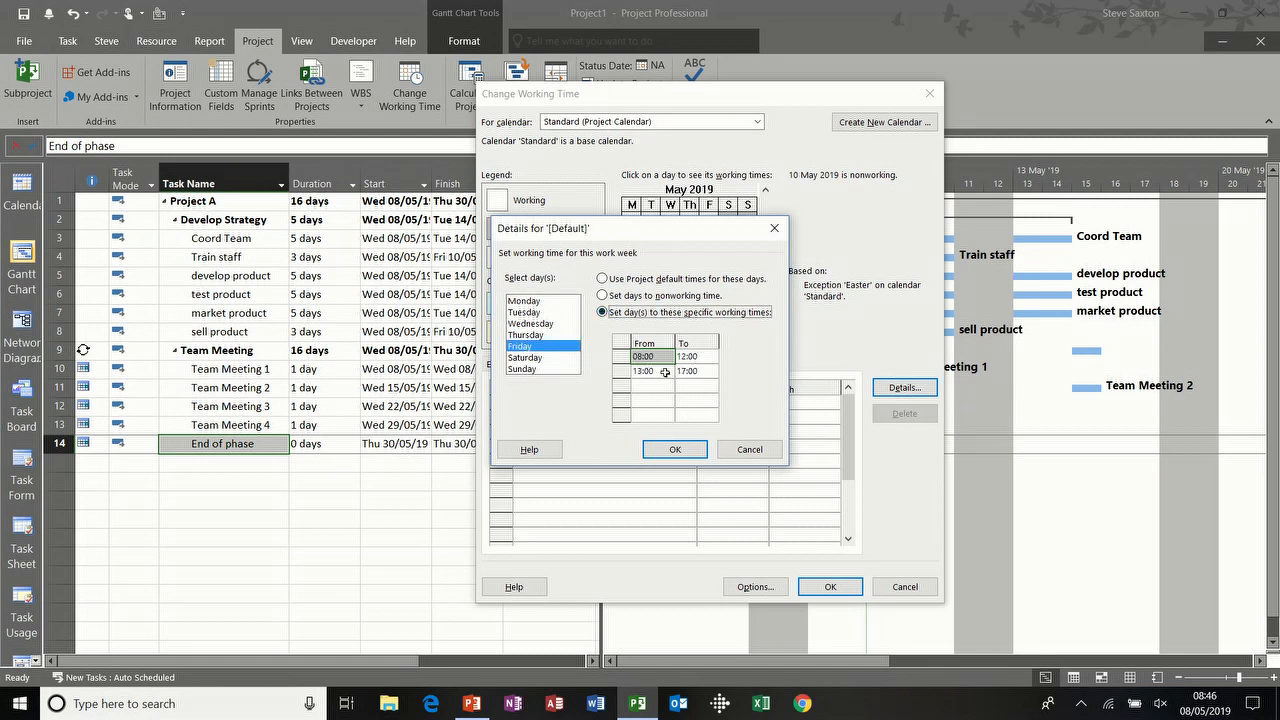
click(620, 370)
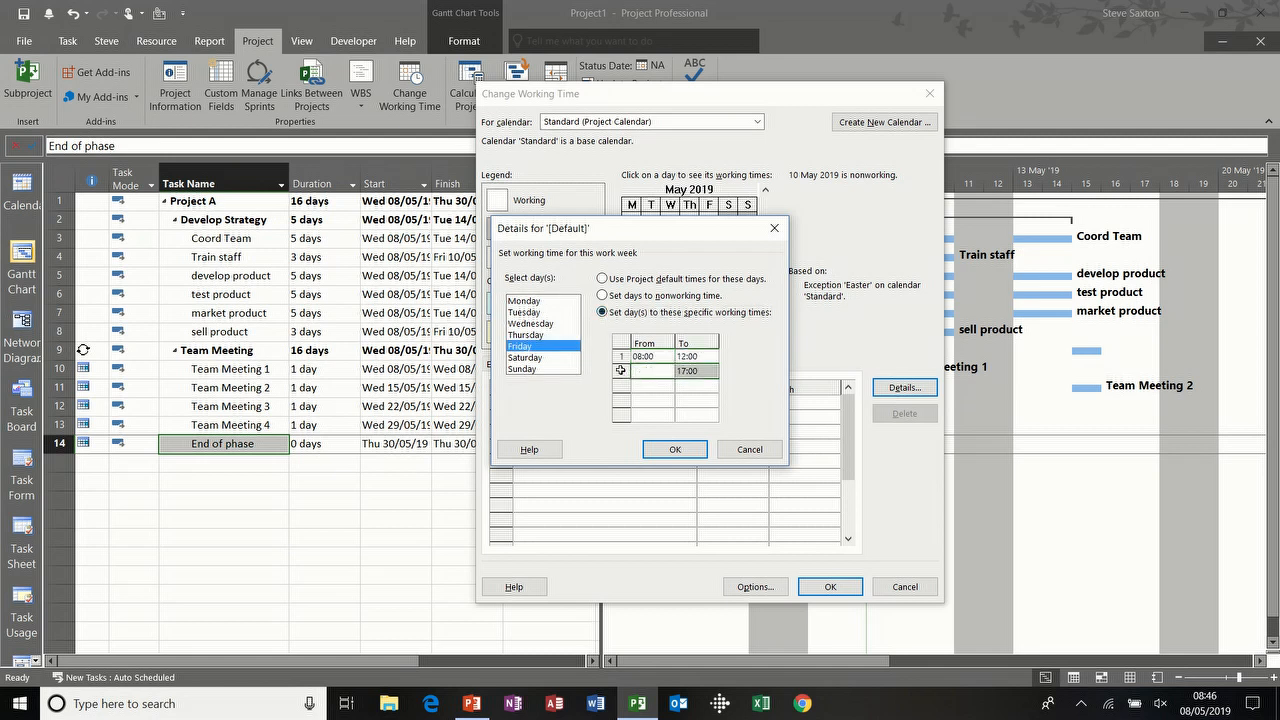
click(669, 449)
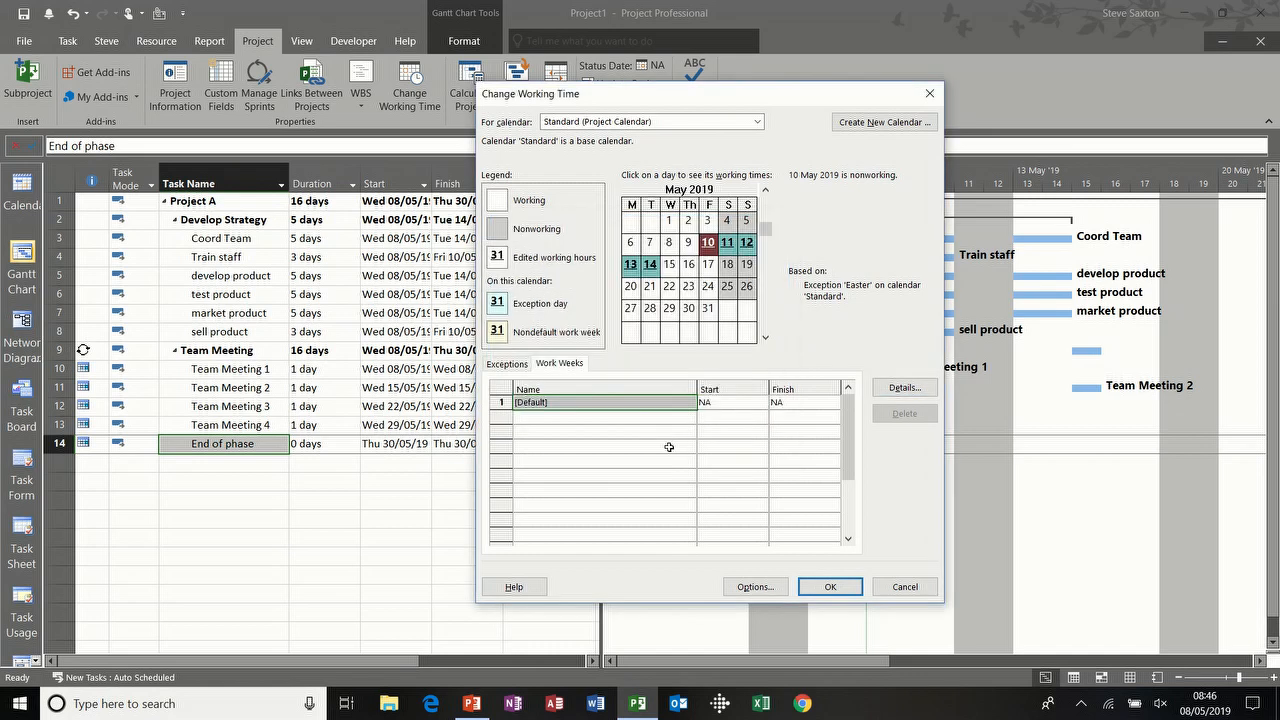
click(708, 268)
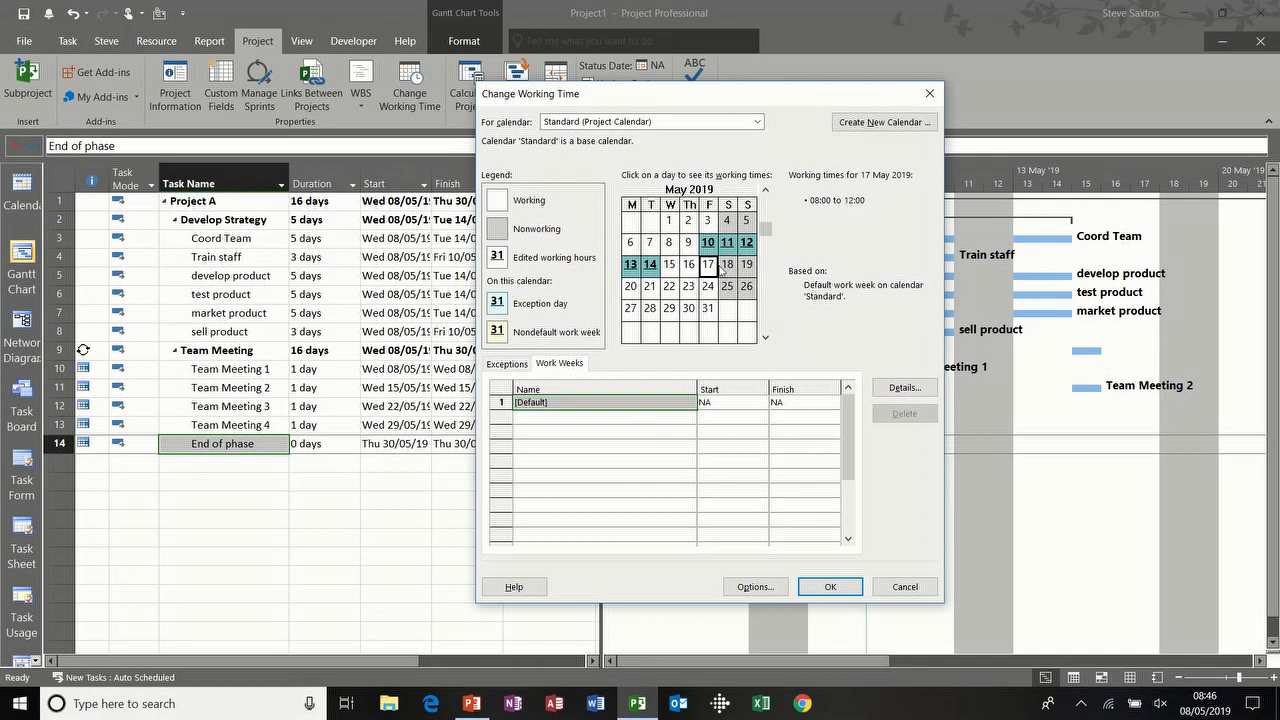
click(688, 243)
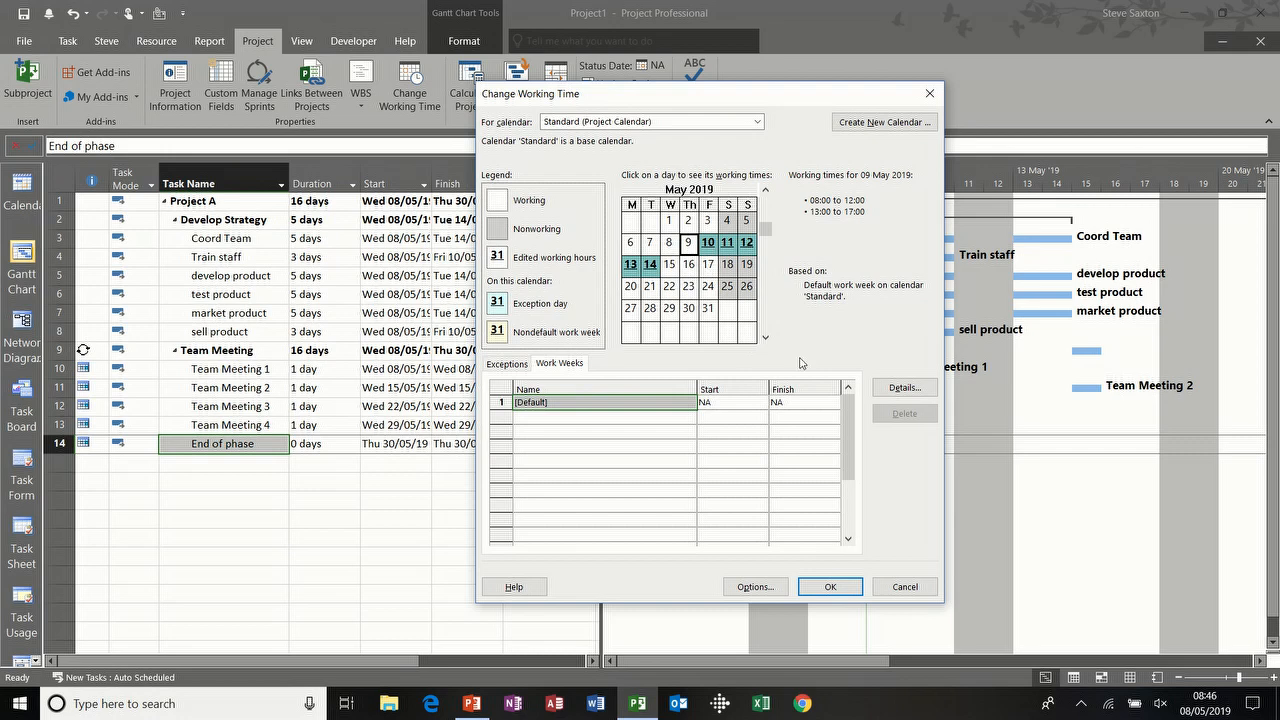
Return Fridays in the default work week to the Project default times
click(904, 389)
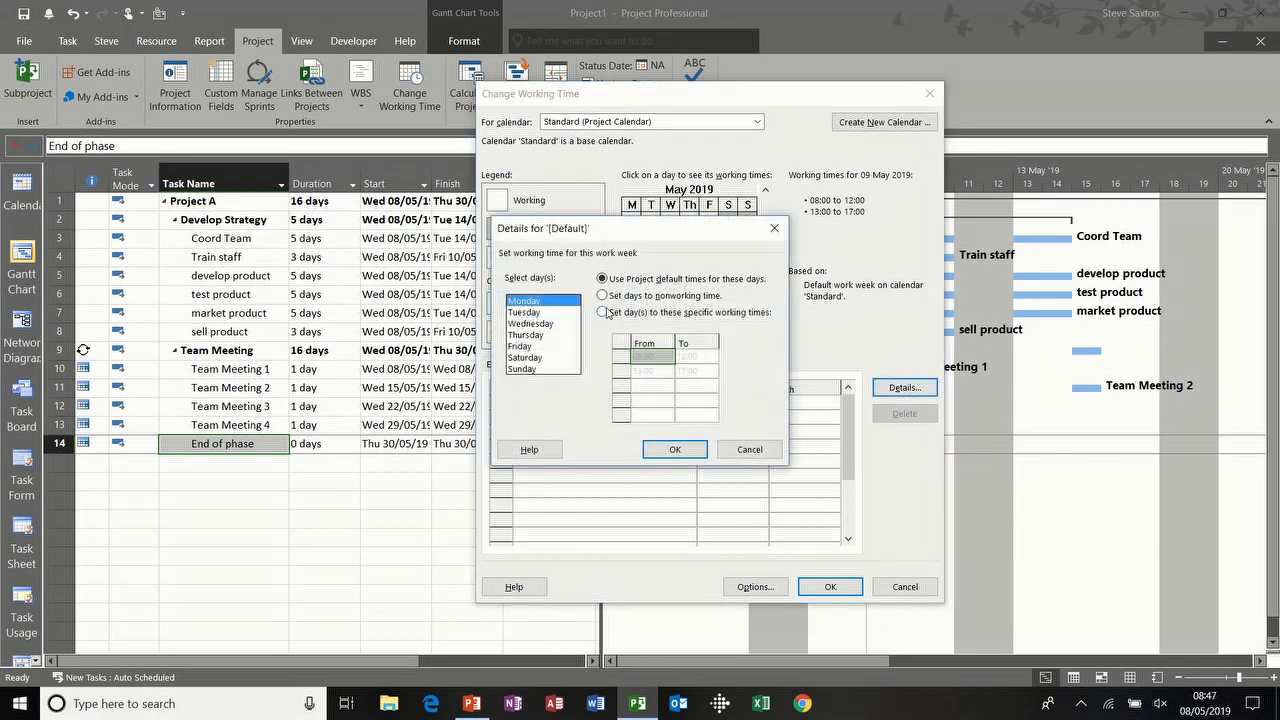
click(550, 346)
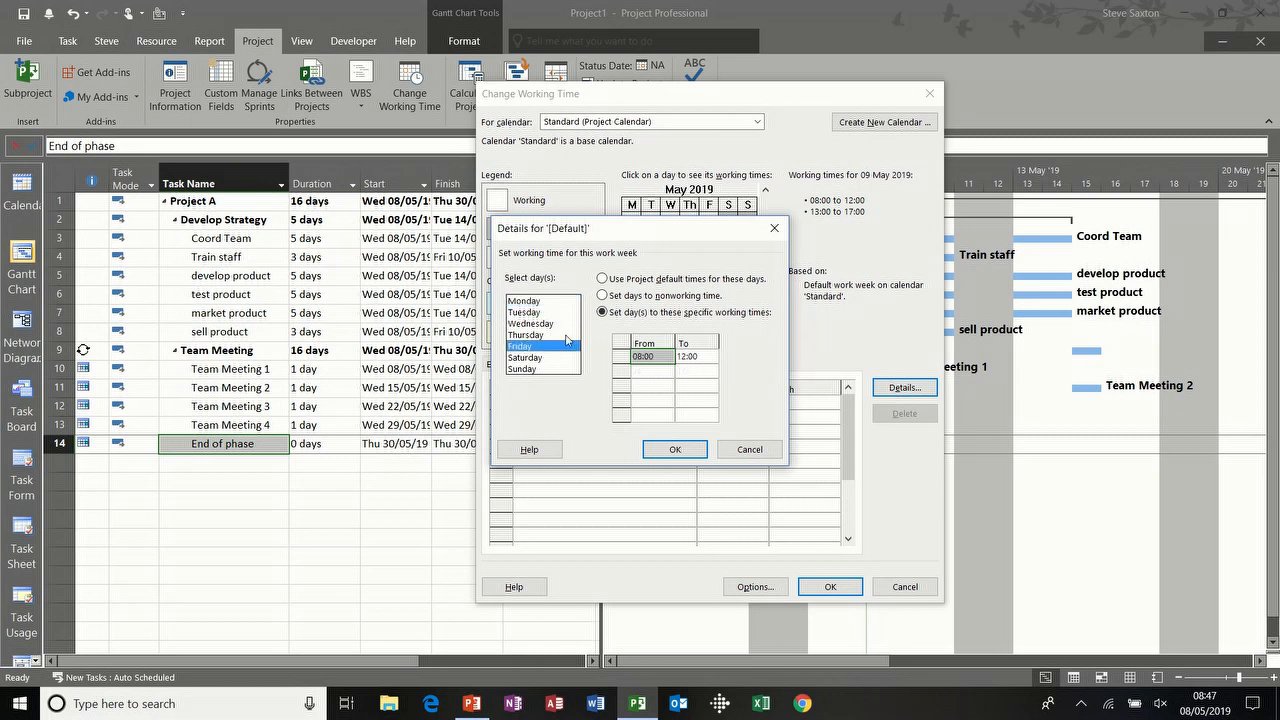
click(602, 279)
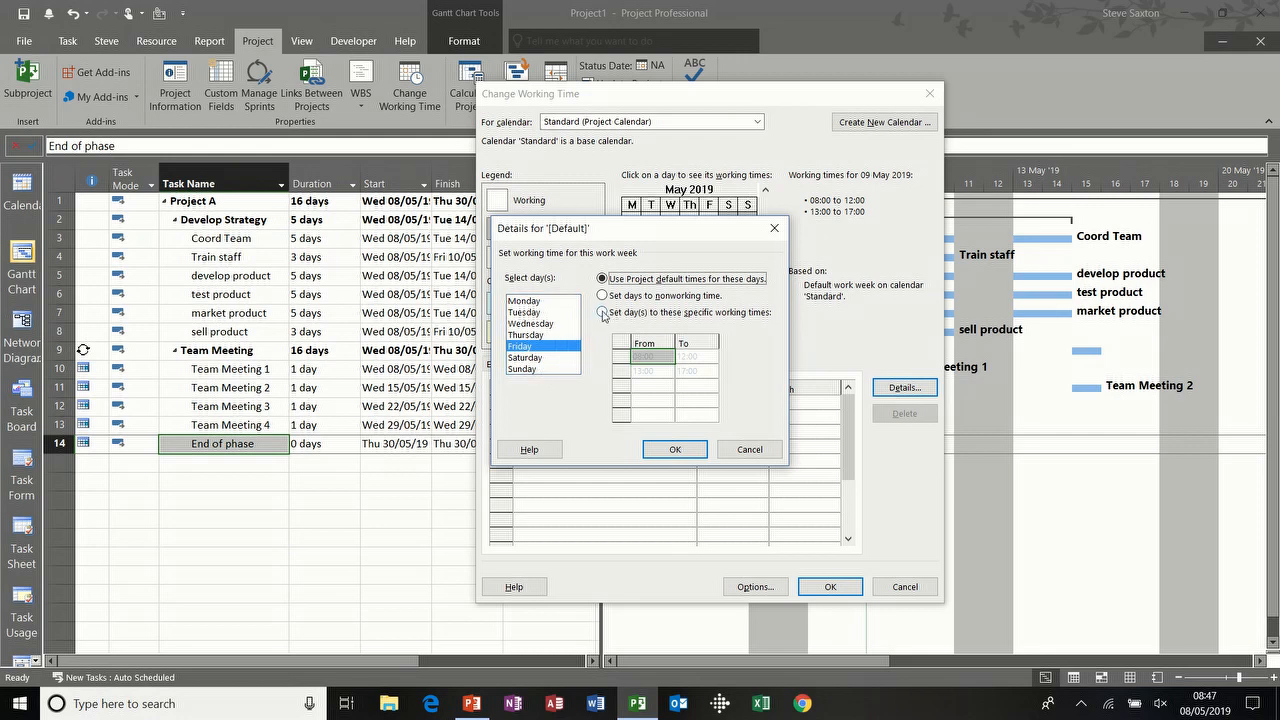
click(675, 450)
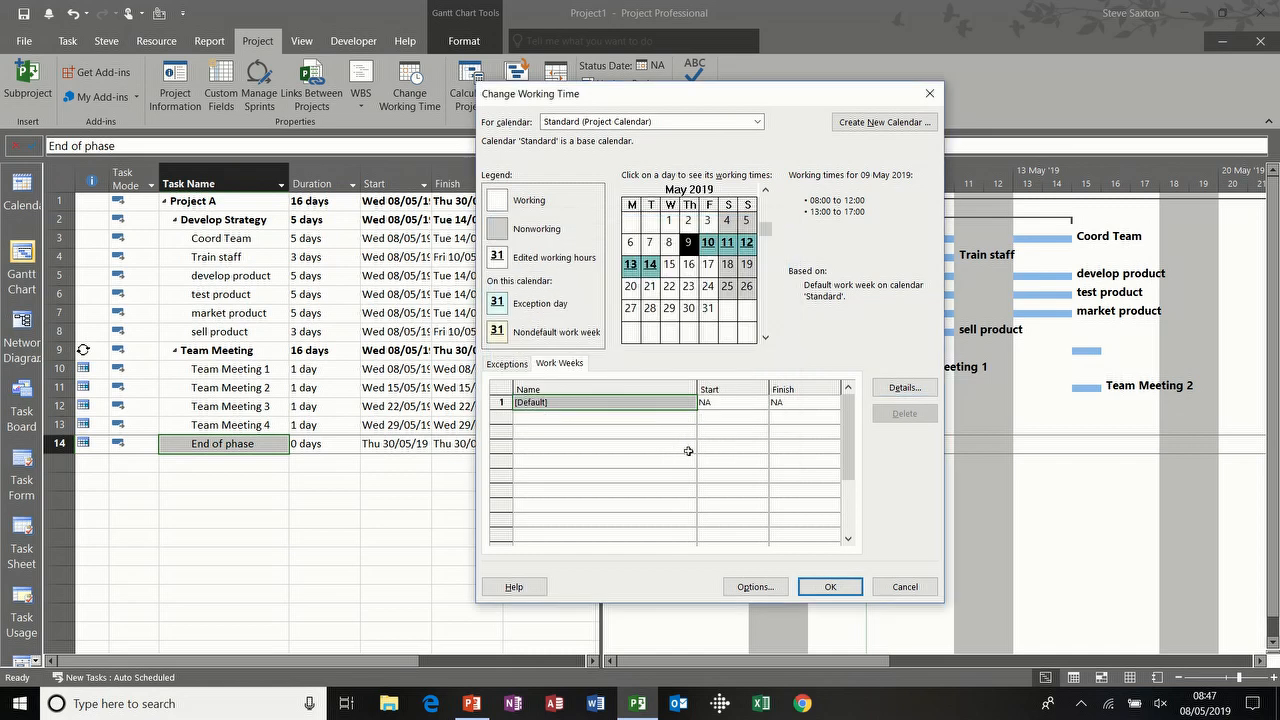
Add a work week named summer to the Standard calendar, starting 01/07/2019 and finishing 02/09/2019
click(594, 414)
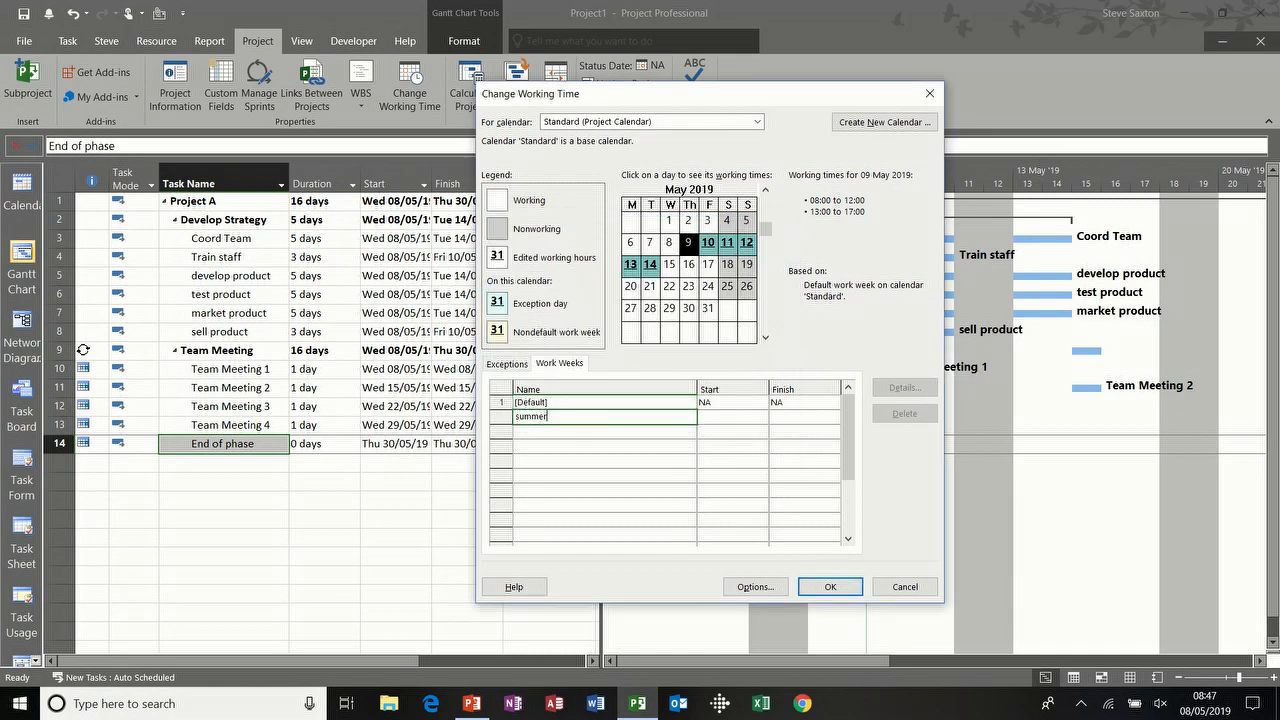
click(725, 417)
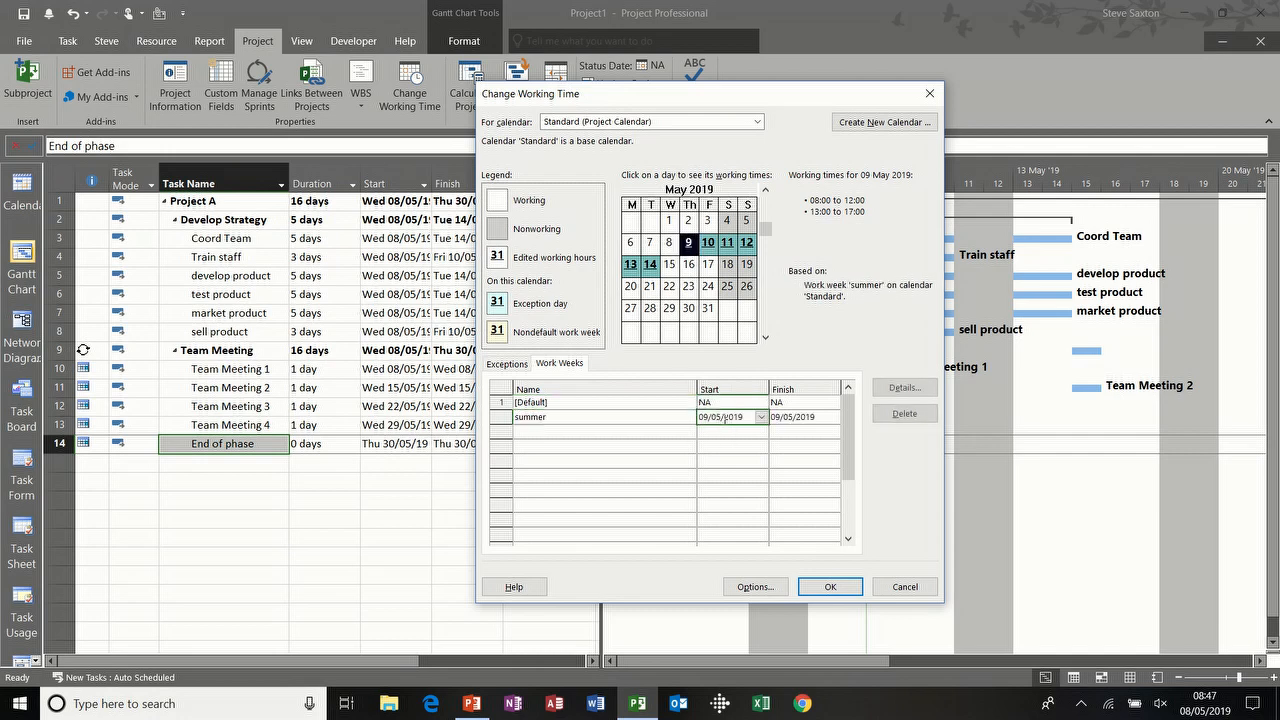
click(763, 419)
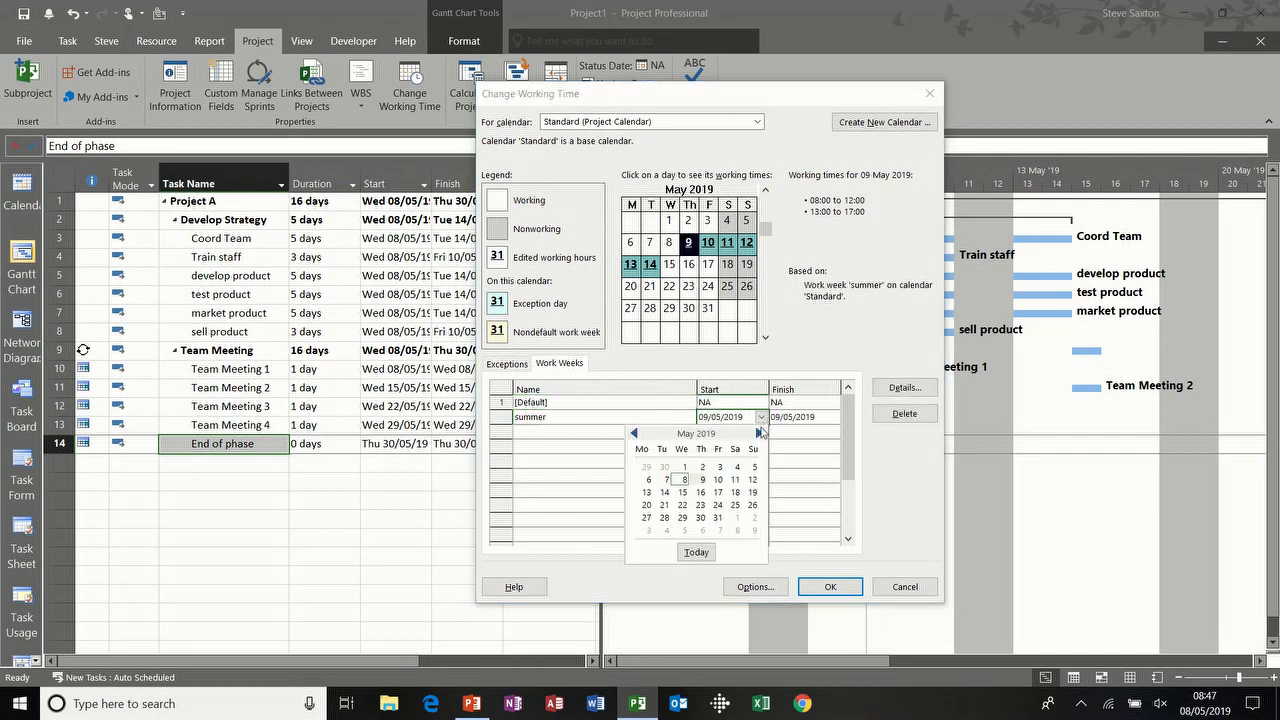
click(759, 434)
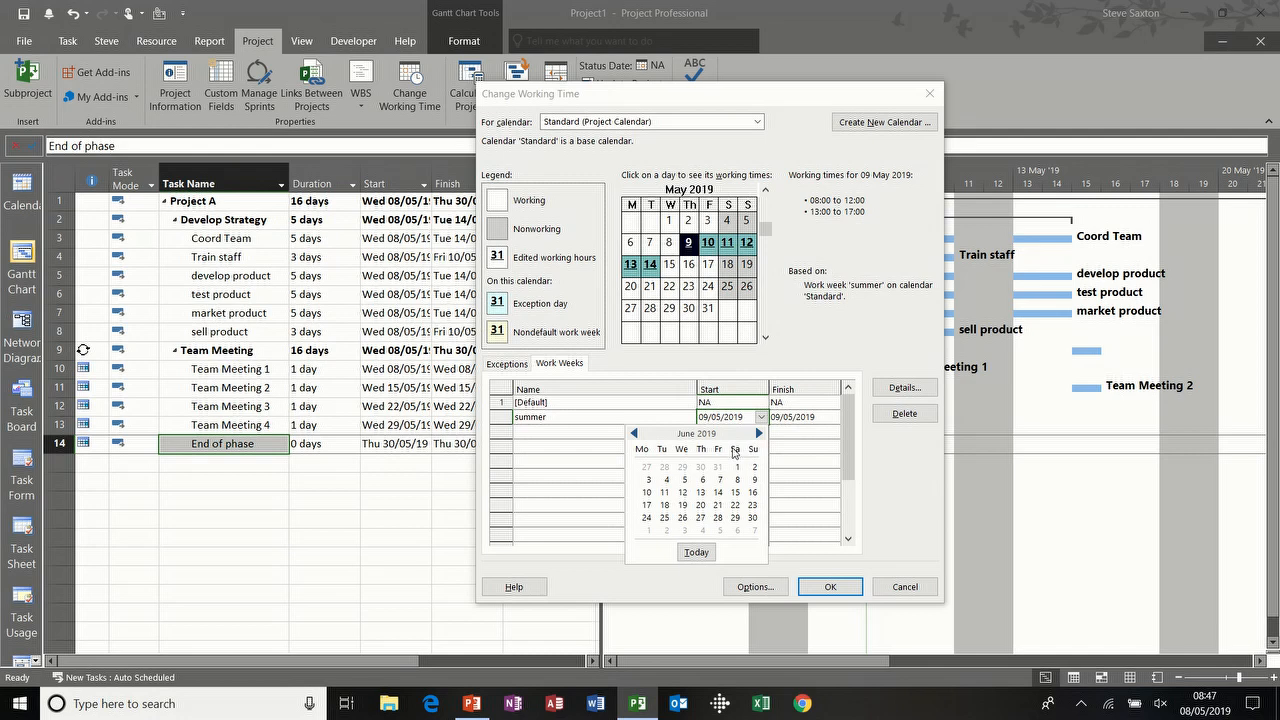
click(759, 434)
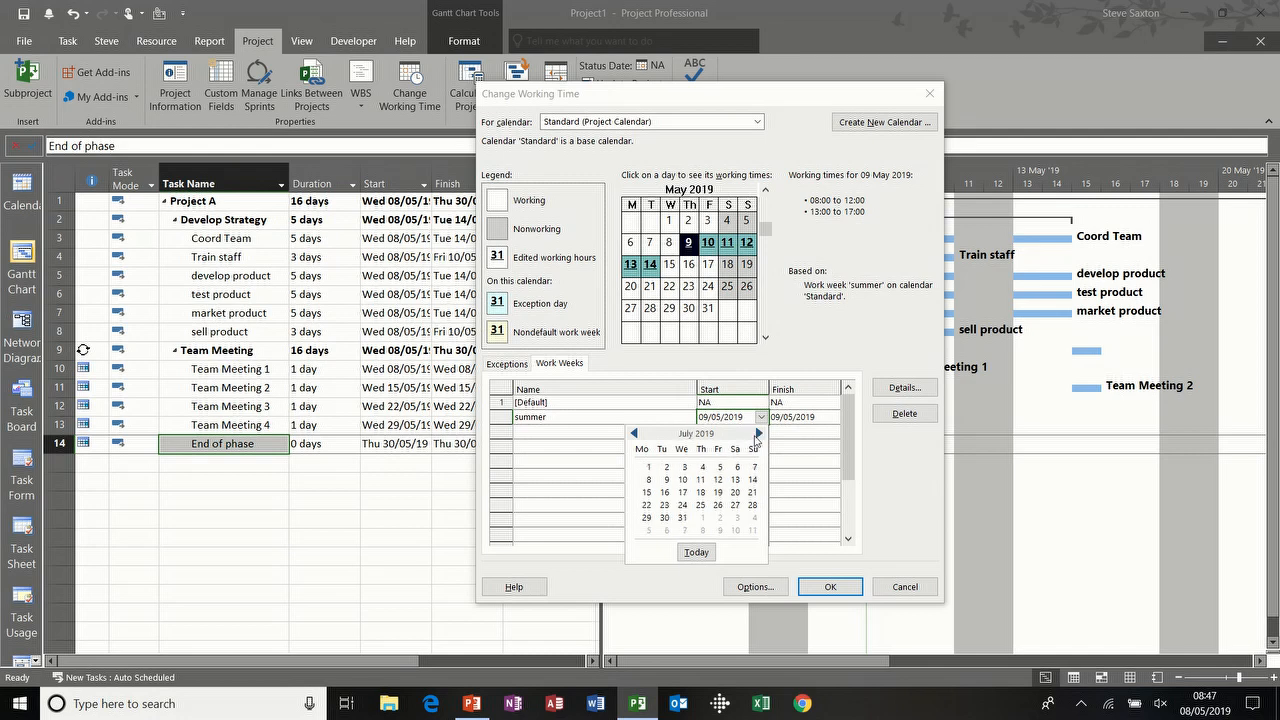
click(648, 467)
click(804, 421)
click(832, 418)
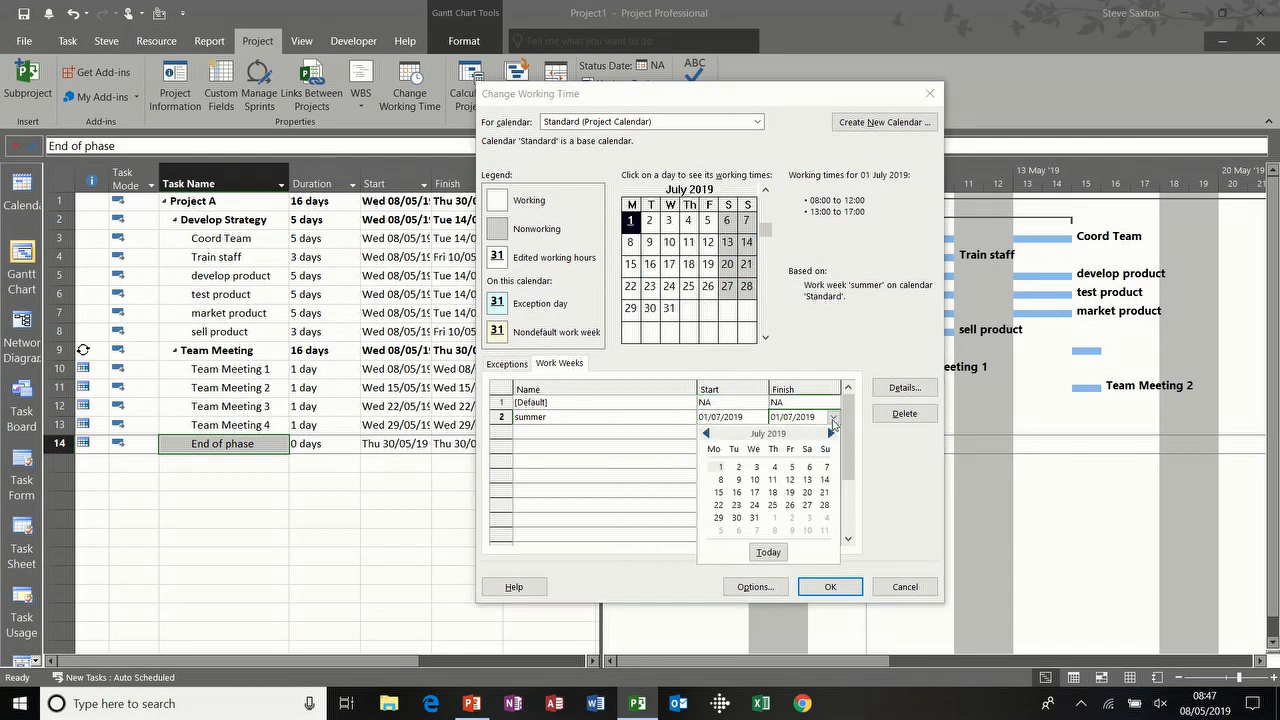
click(831, 433)
click(831, 433)
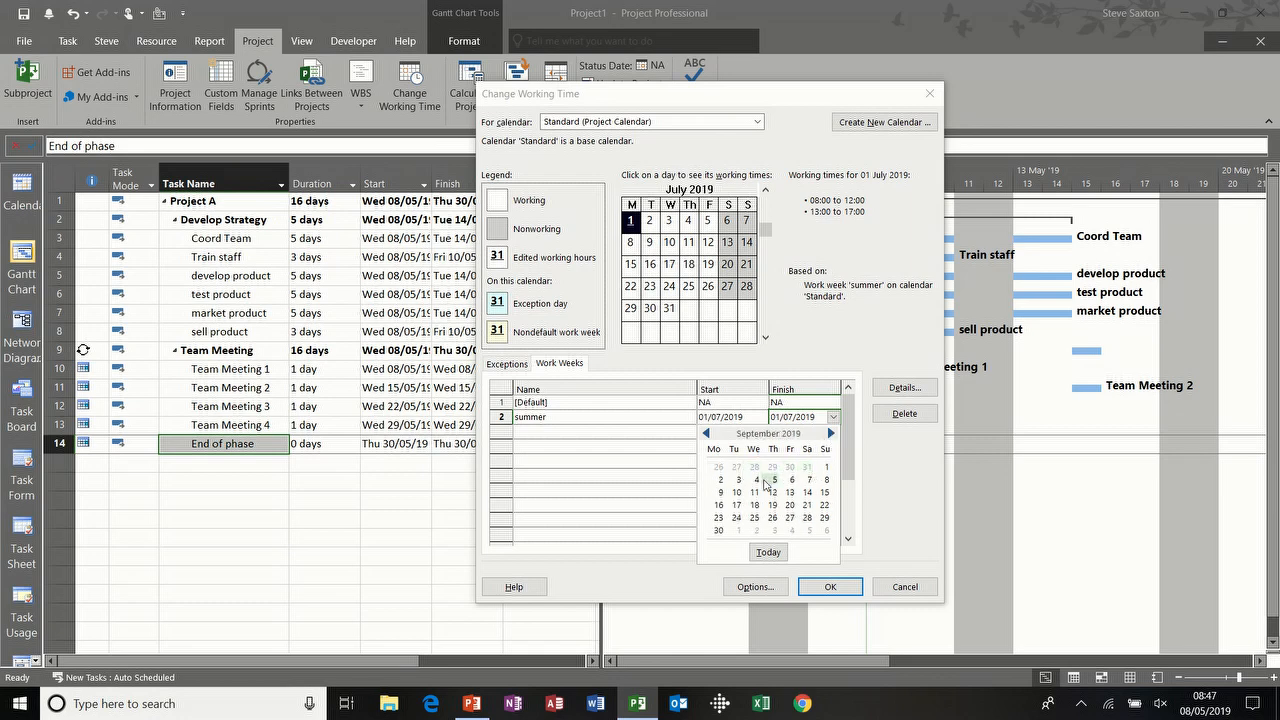
click(723, 478)
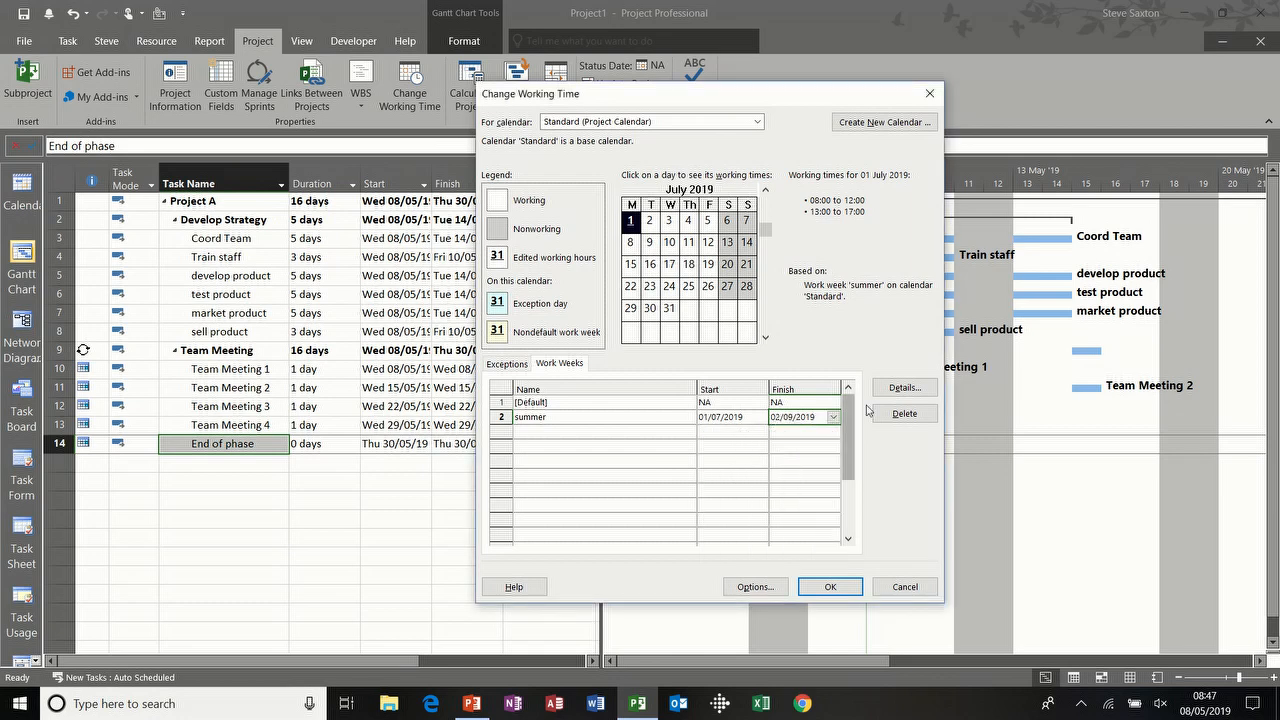
Give Monday to Friday in the summer work week a single specific working time of 08:00 to 13:00
click(904, 389)
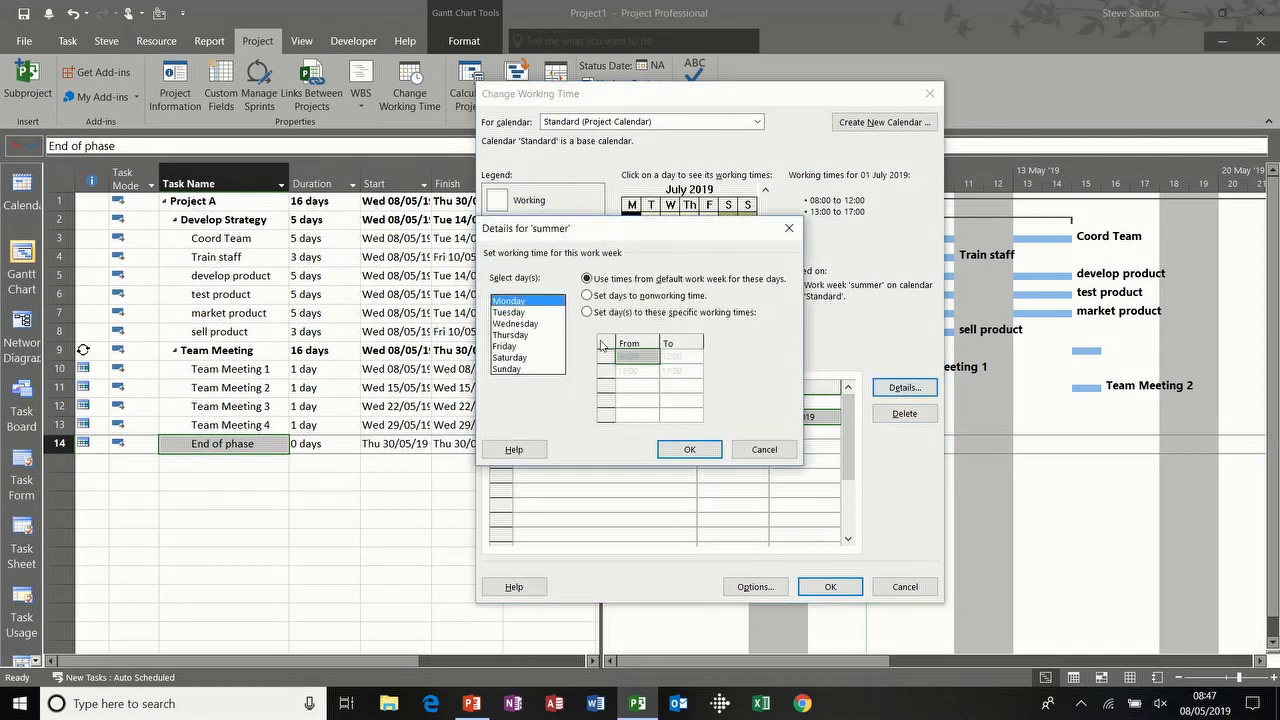
drag(537, 304, 537, 346)
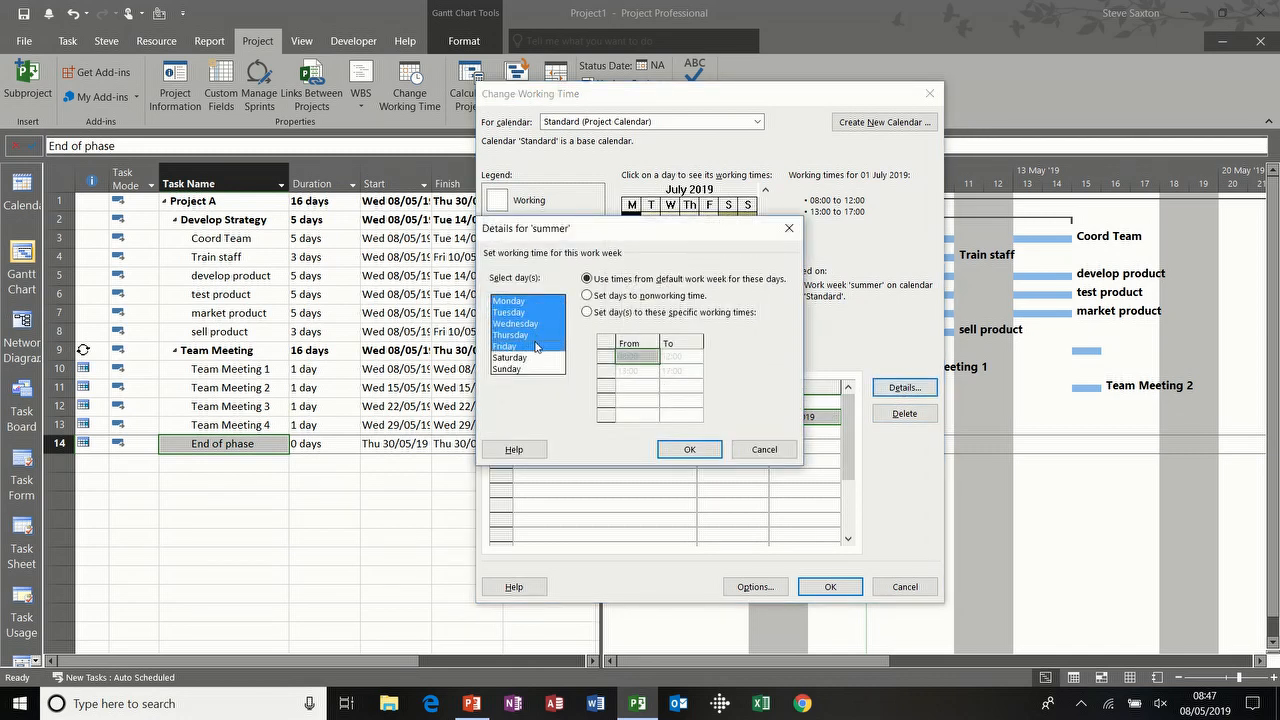
click(587, 312)
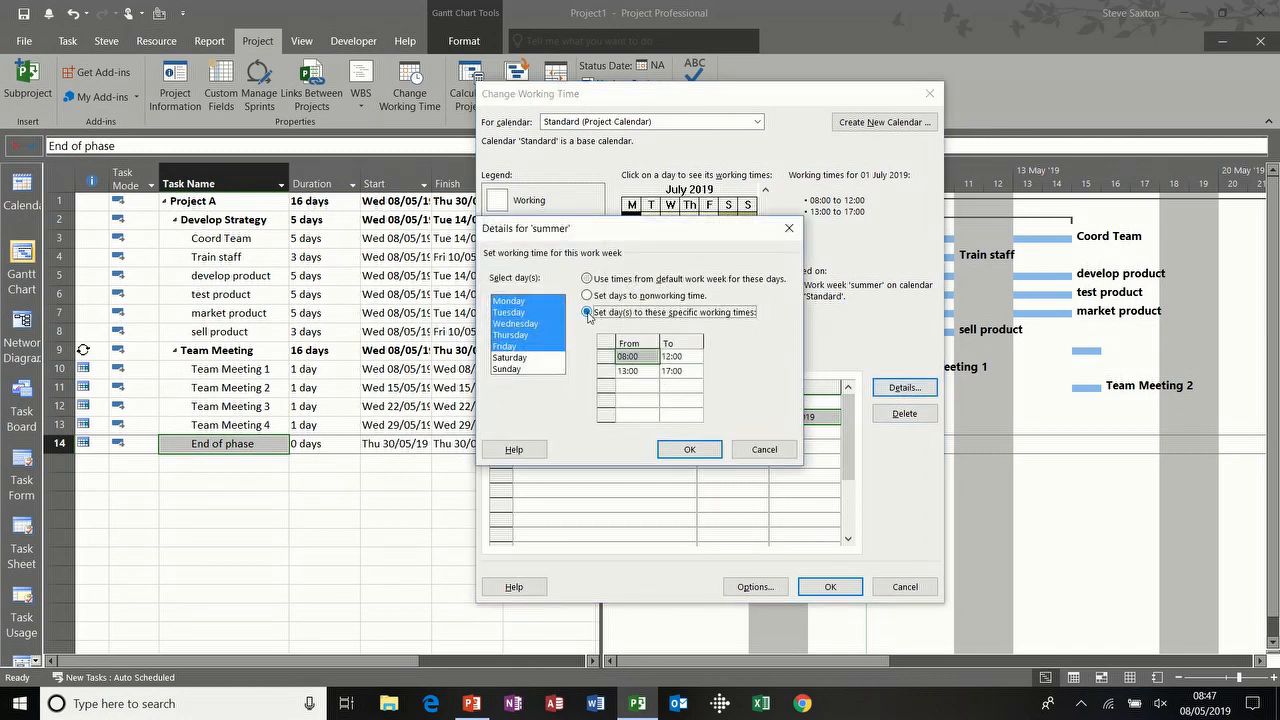
click(605, 375)
key(Delete)
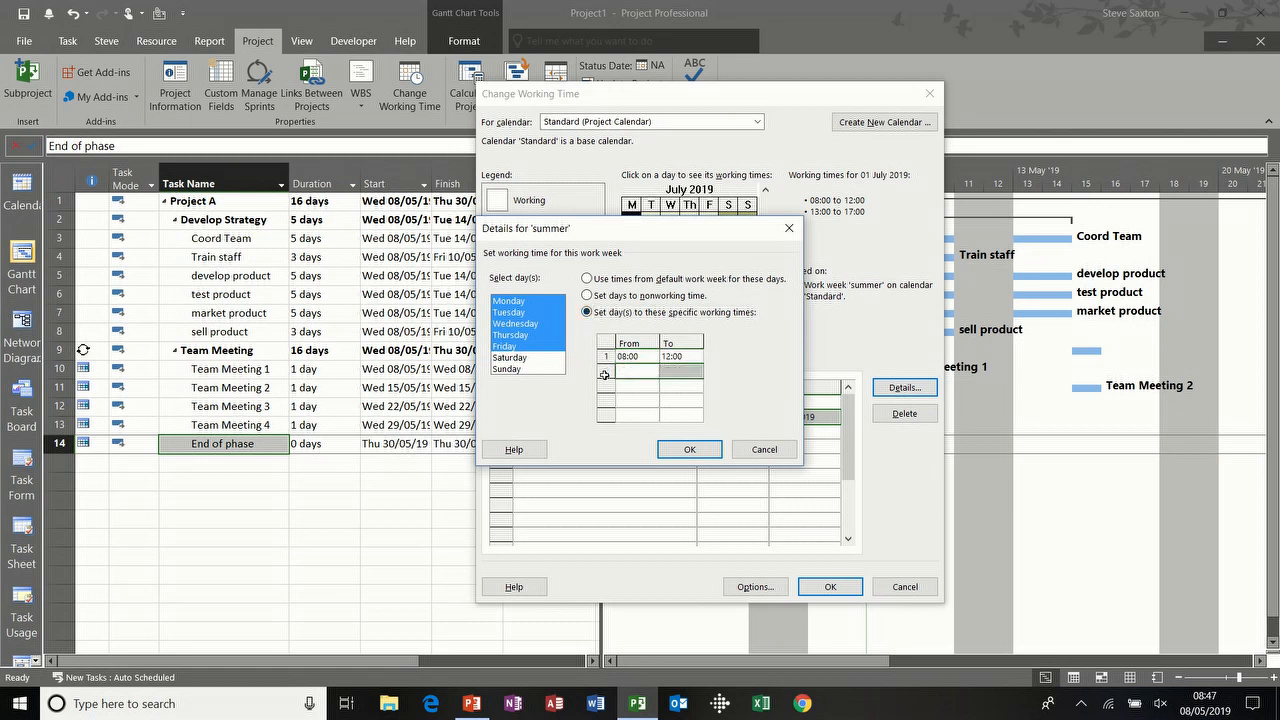
click(670, 356)
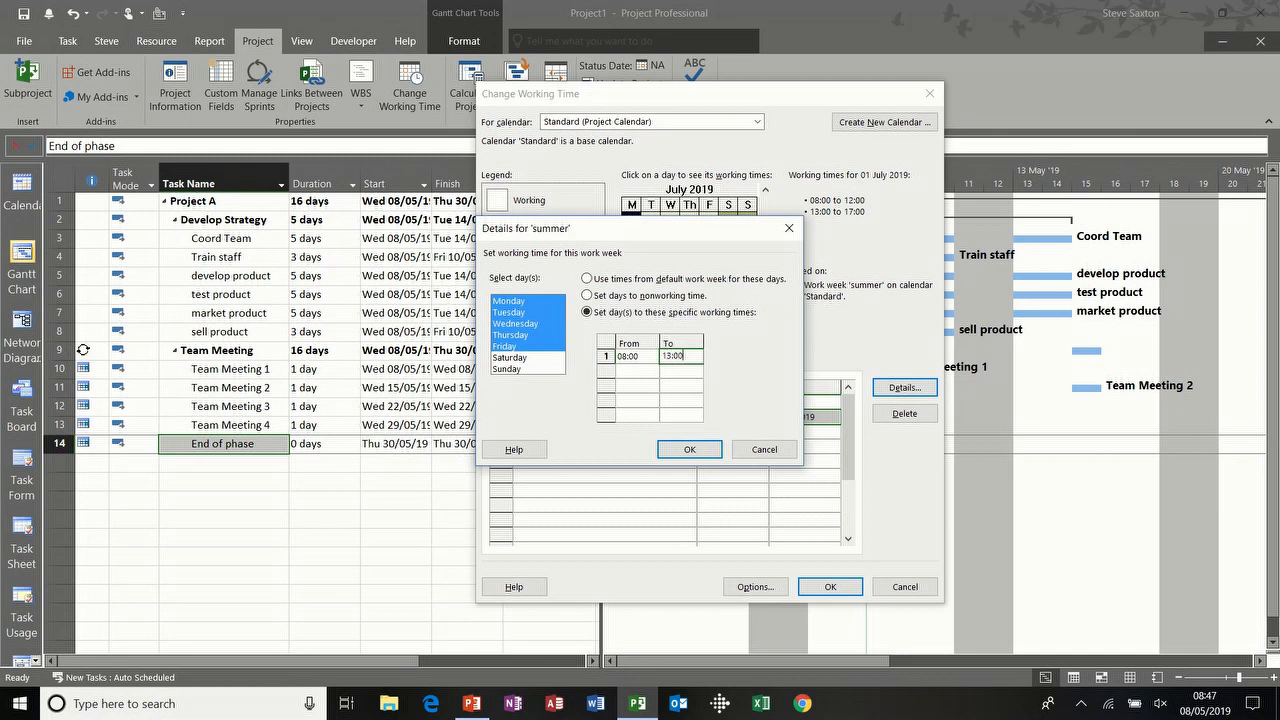
text(13:00)
click(684, 448)
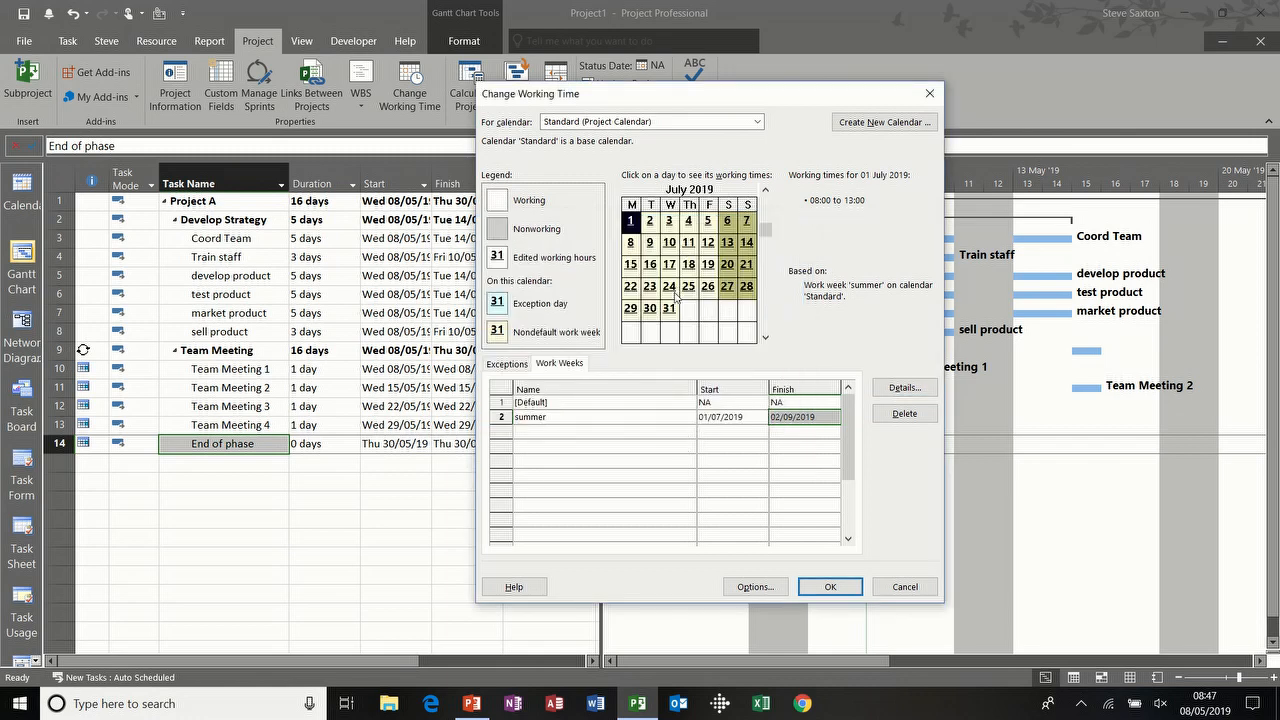
Check the working times for 11 July, 13 June and 17 July 2019, and accept the calendar changes
click(684, 248)
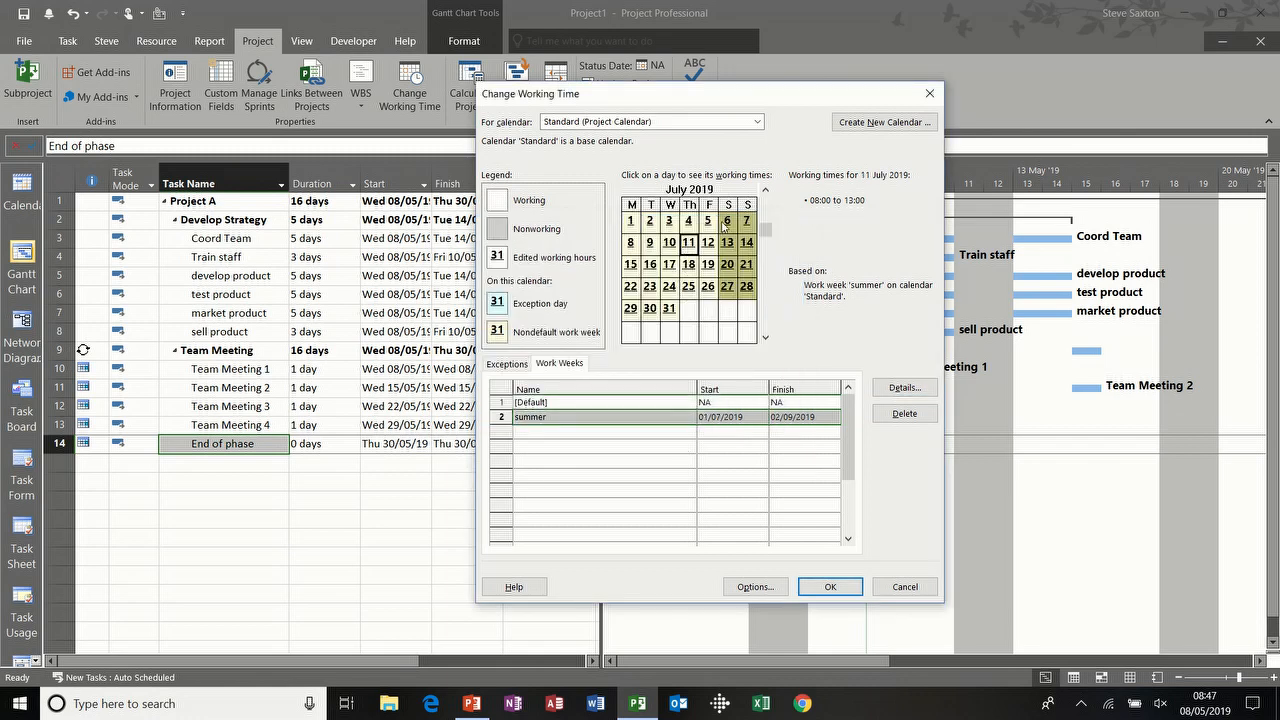
click(765, 189)
click(690, 266)
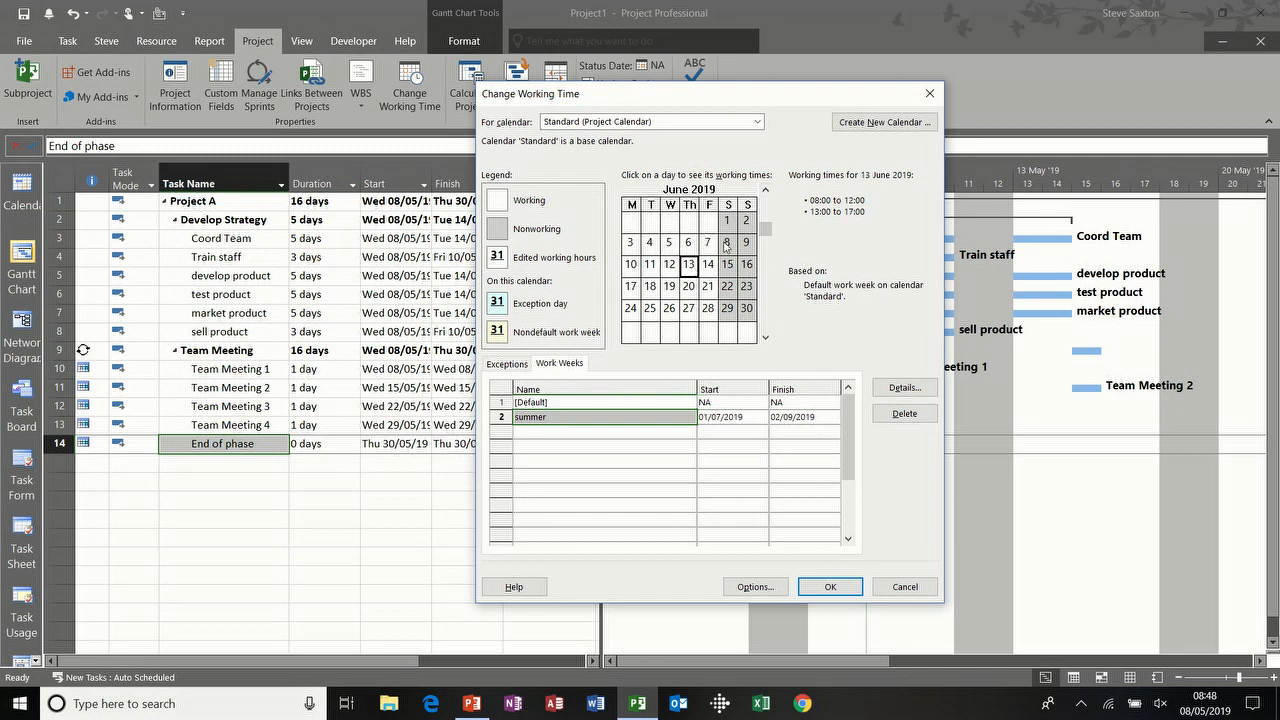
click(765, 337)
click(670, 265)
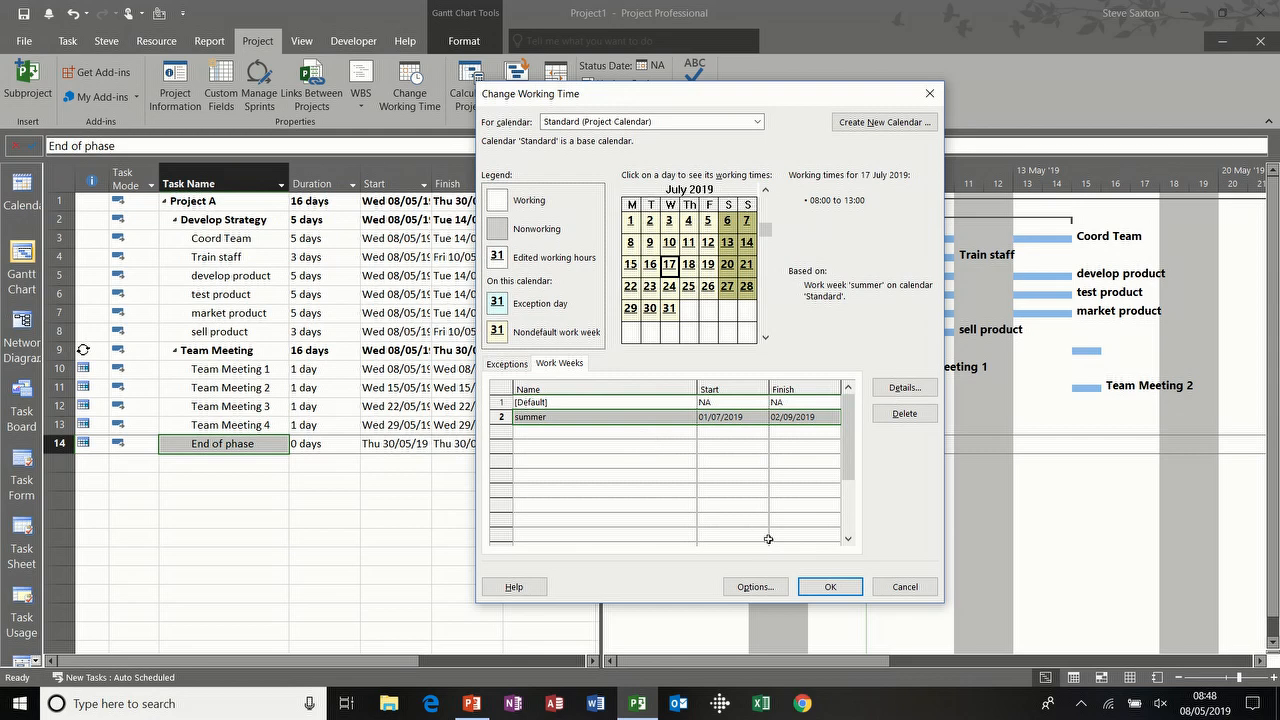
click(834, 590)
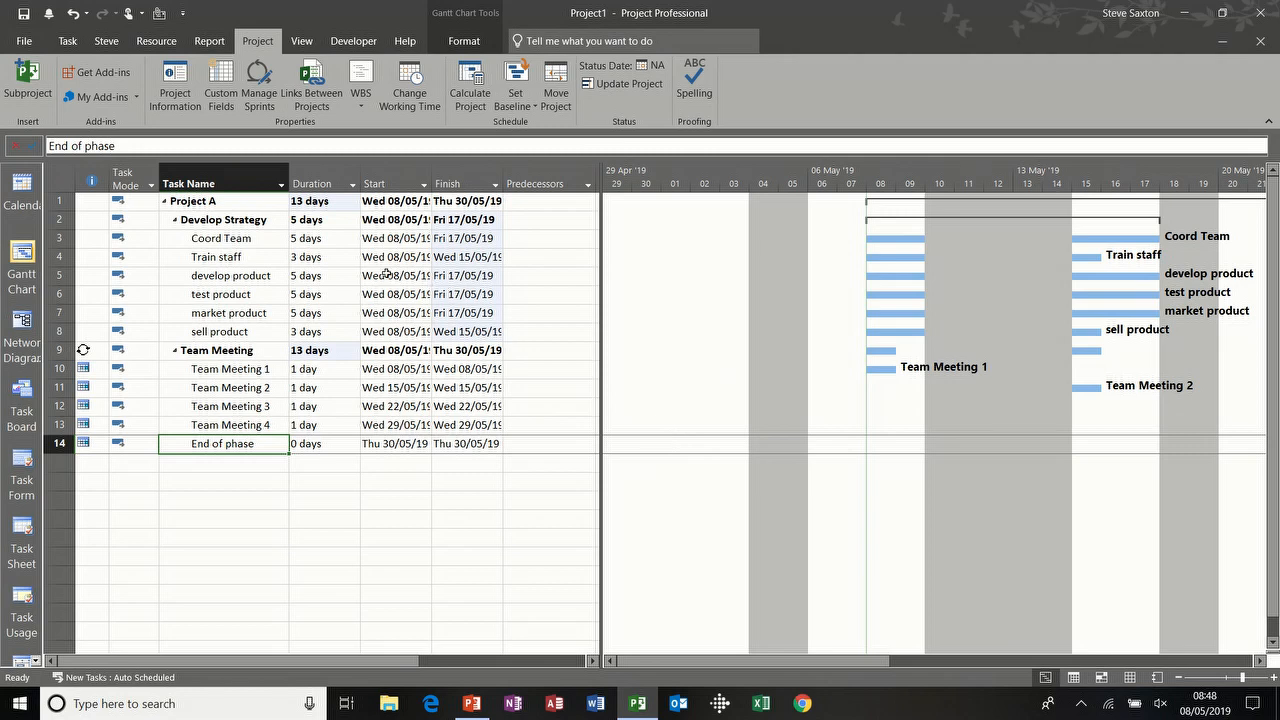
Highlight the active tasks in the task table, and switch the highlight to Critical tasks
click(67, 41)
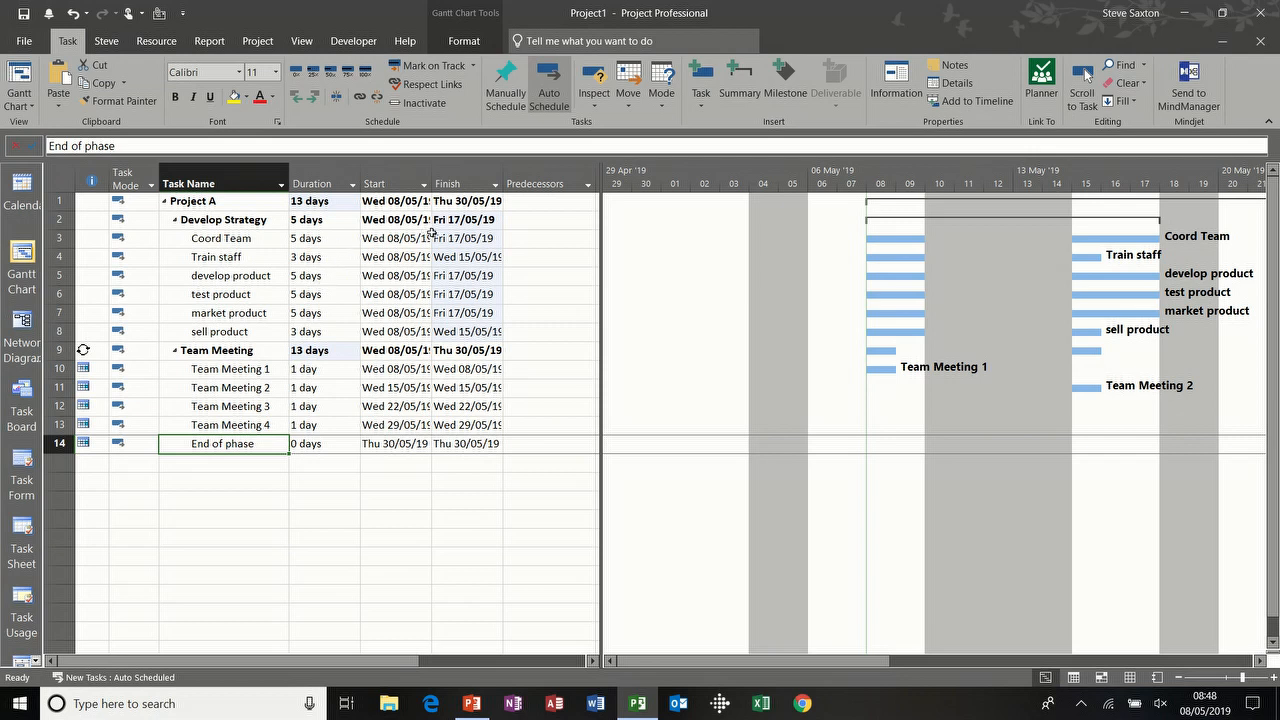
click(301, 41)
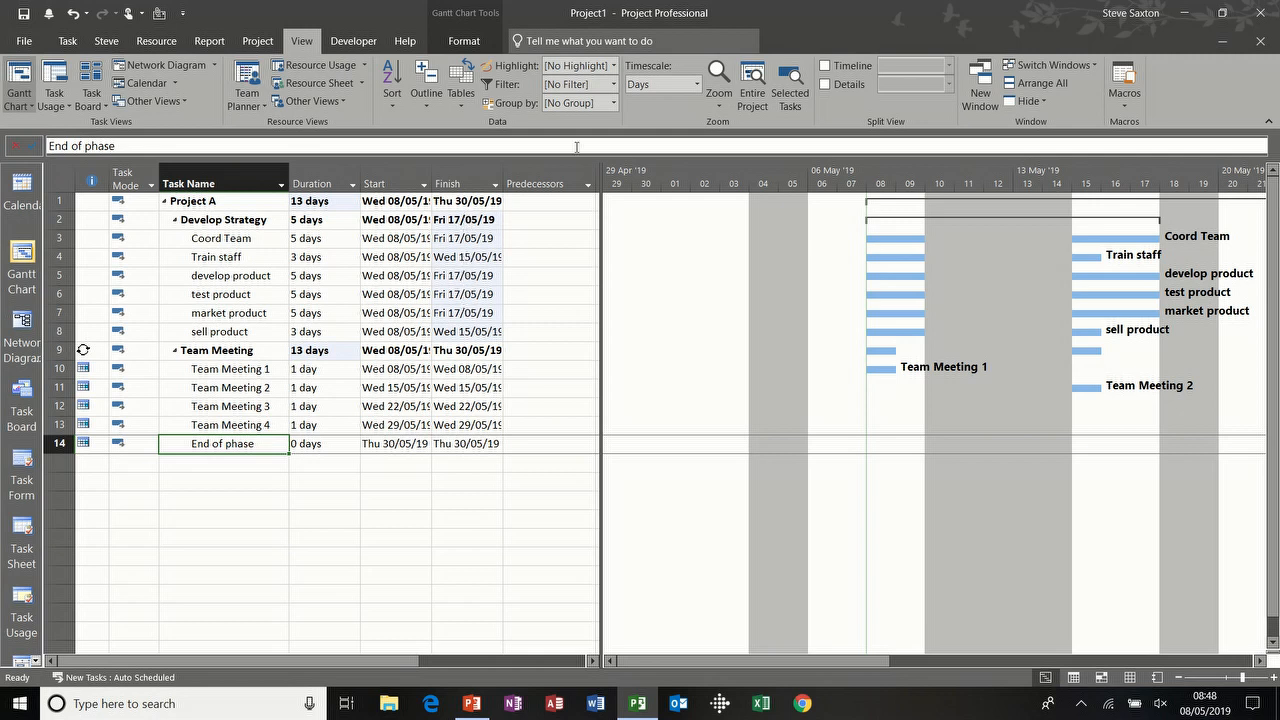
click(614, 65)
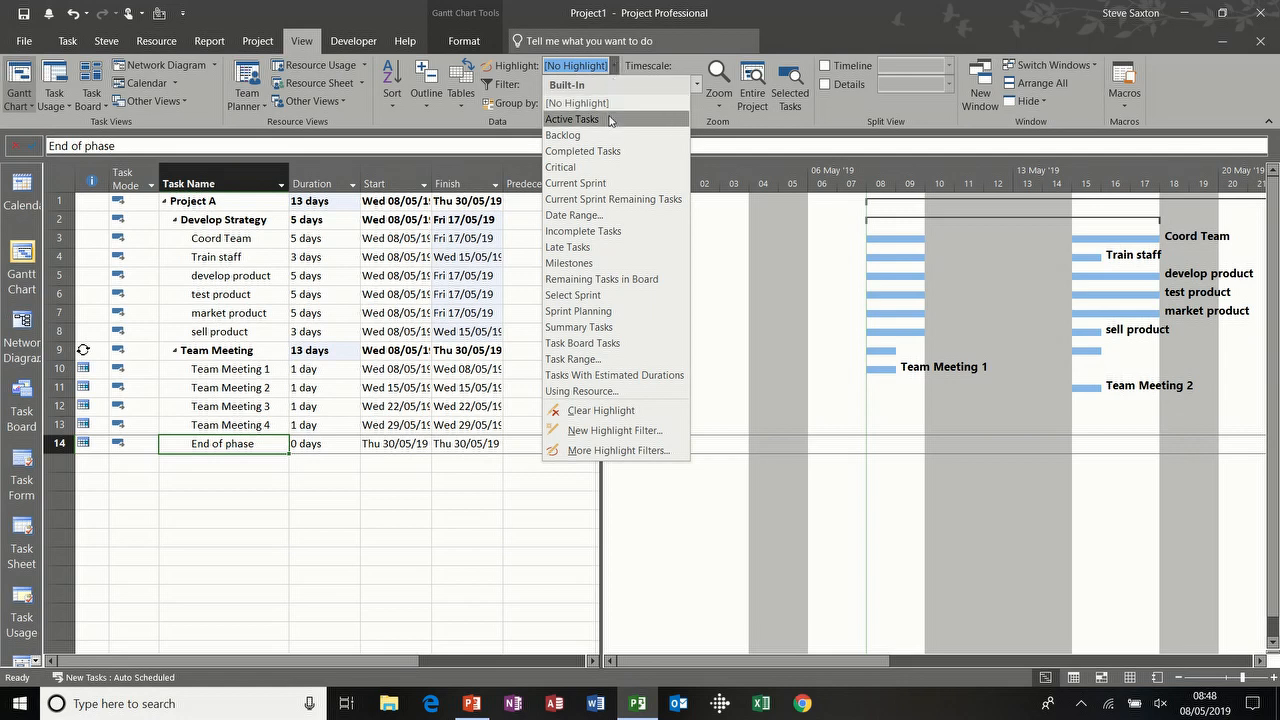
click(572, 119)
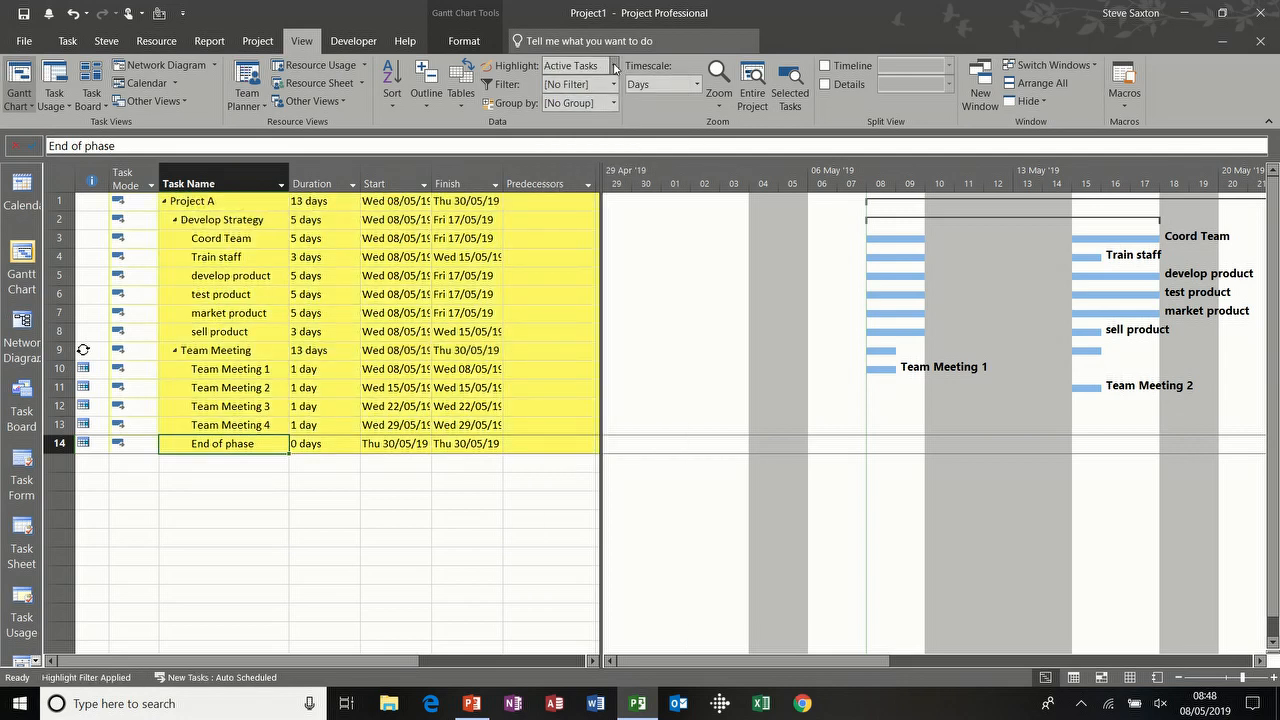
click(615, 65)
click(596, 164)
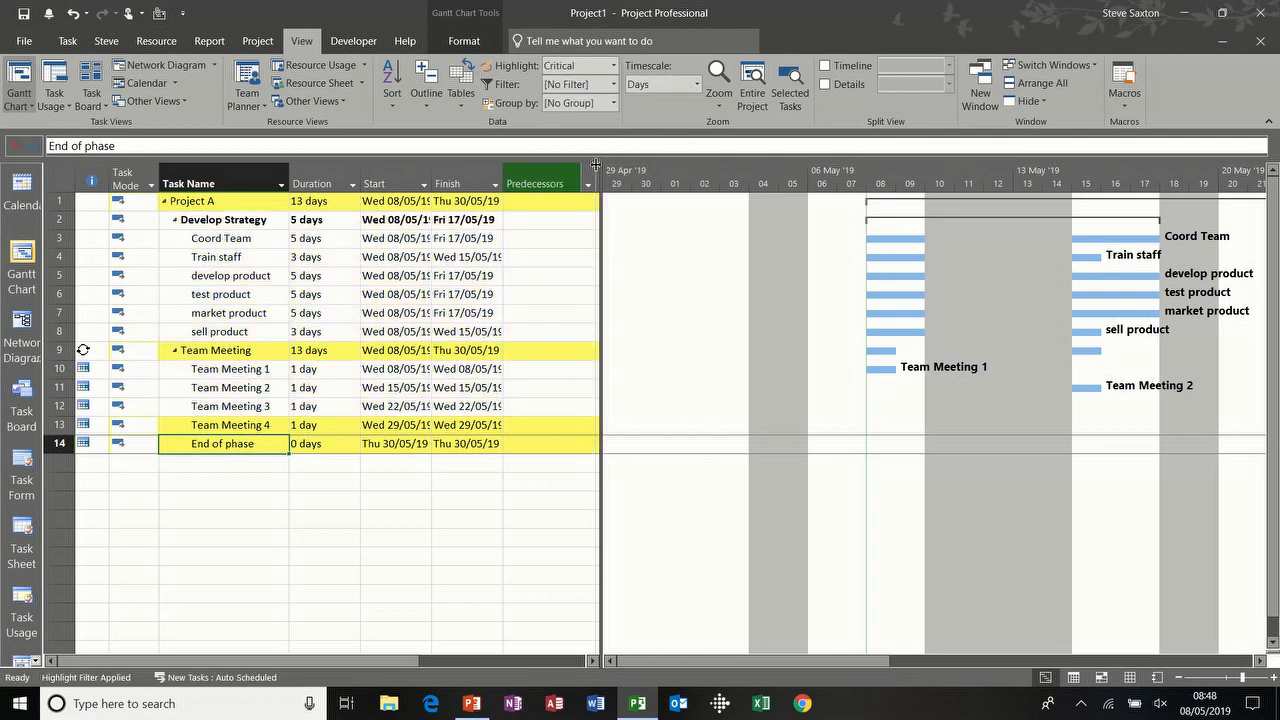
Highlight the milestones in the task table, and set the highlighting back to No Highlight
click(613, 65)
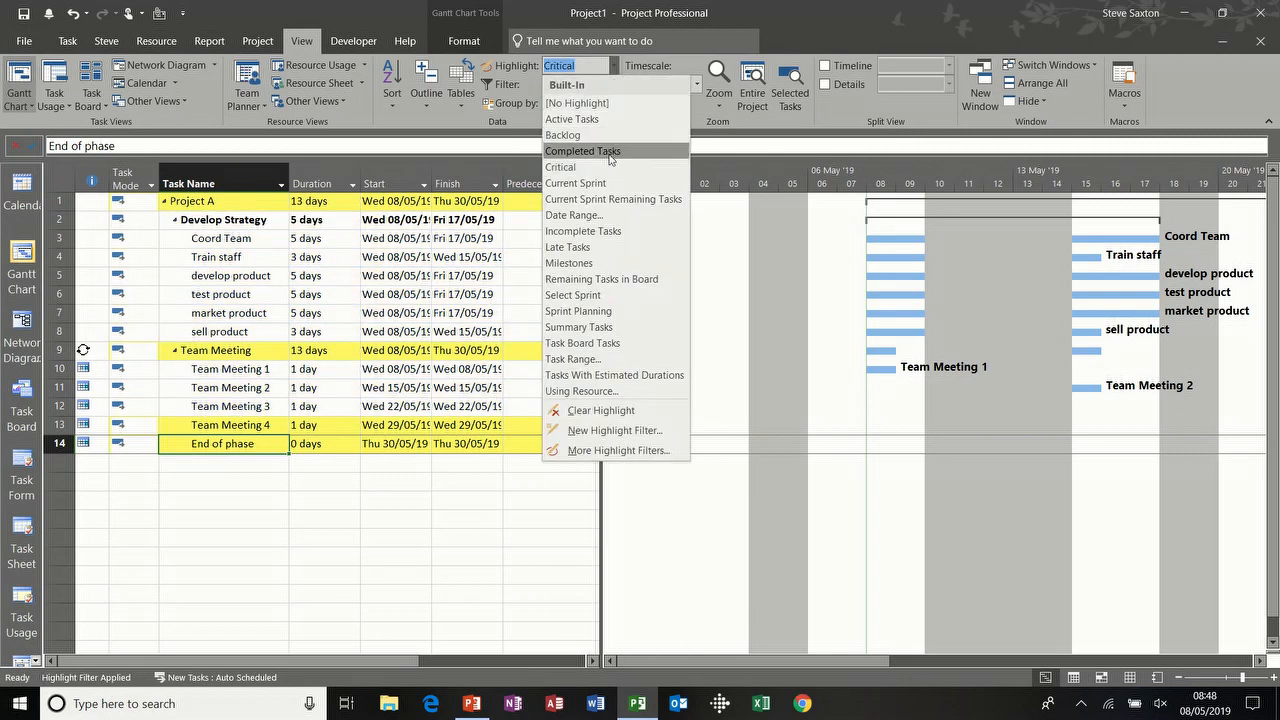
click(602, 264)
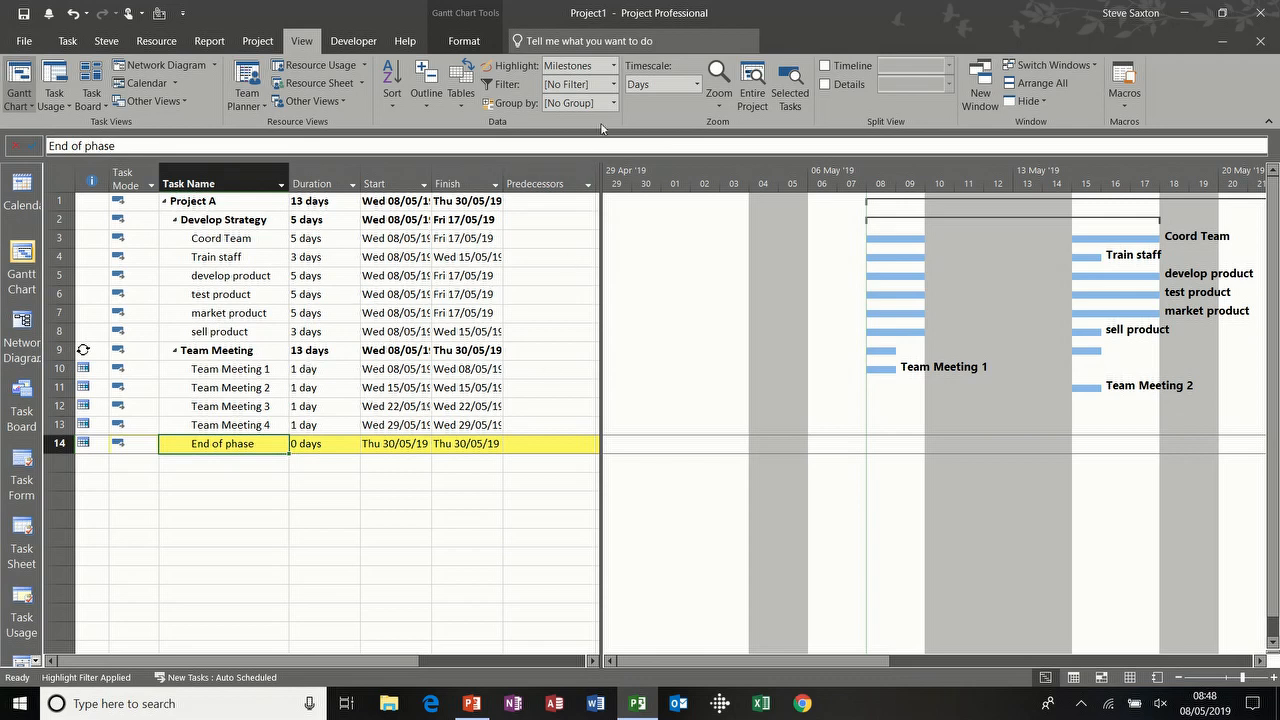
click(613, 65)
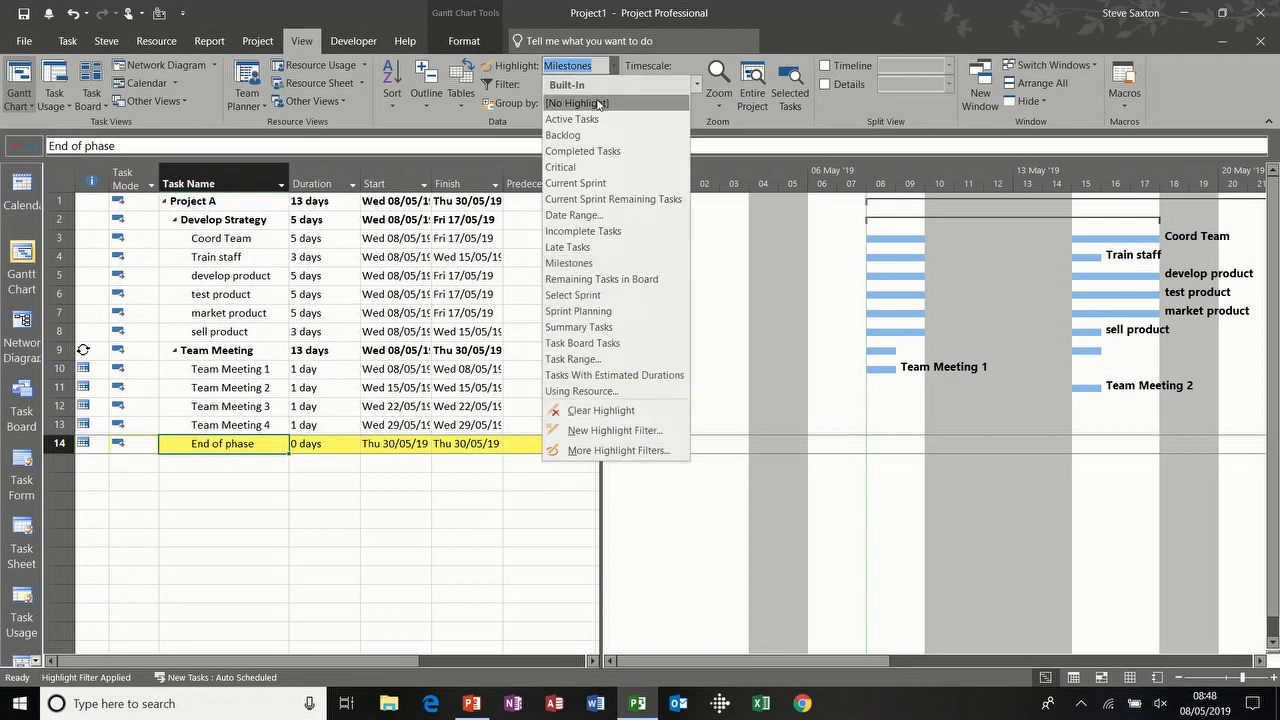
click(598, 102)
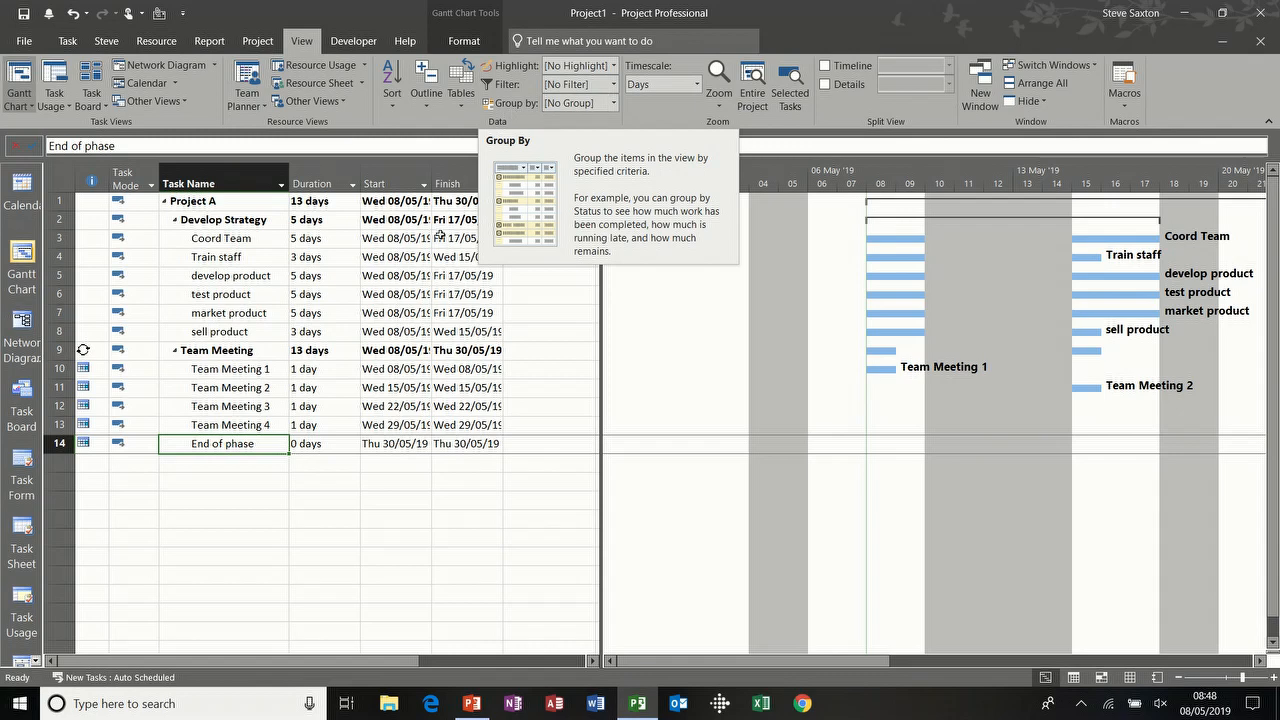
click(349, 294)
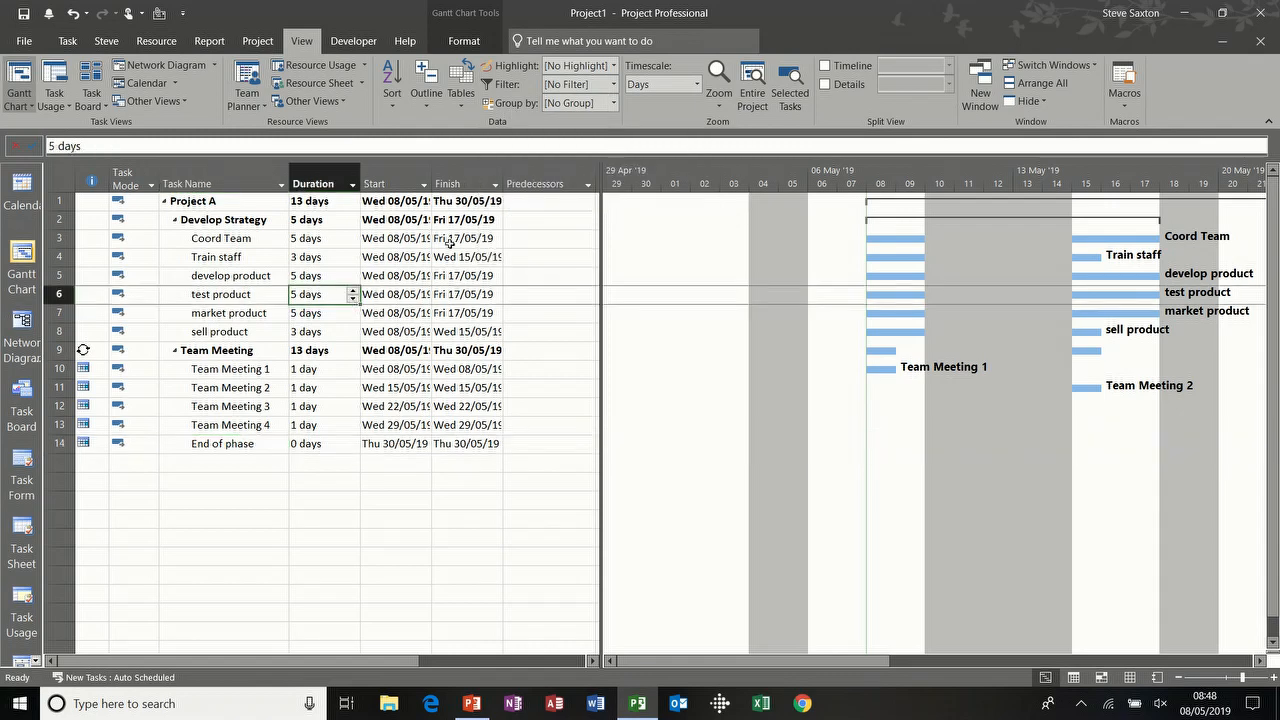
click(616, 67)
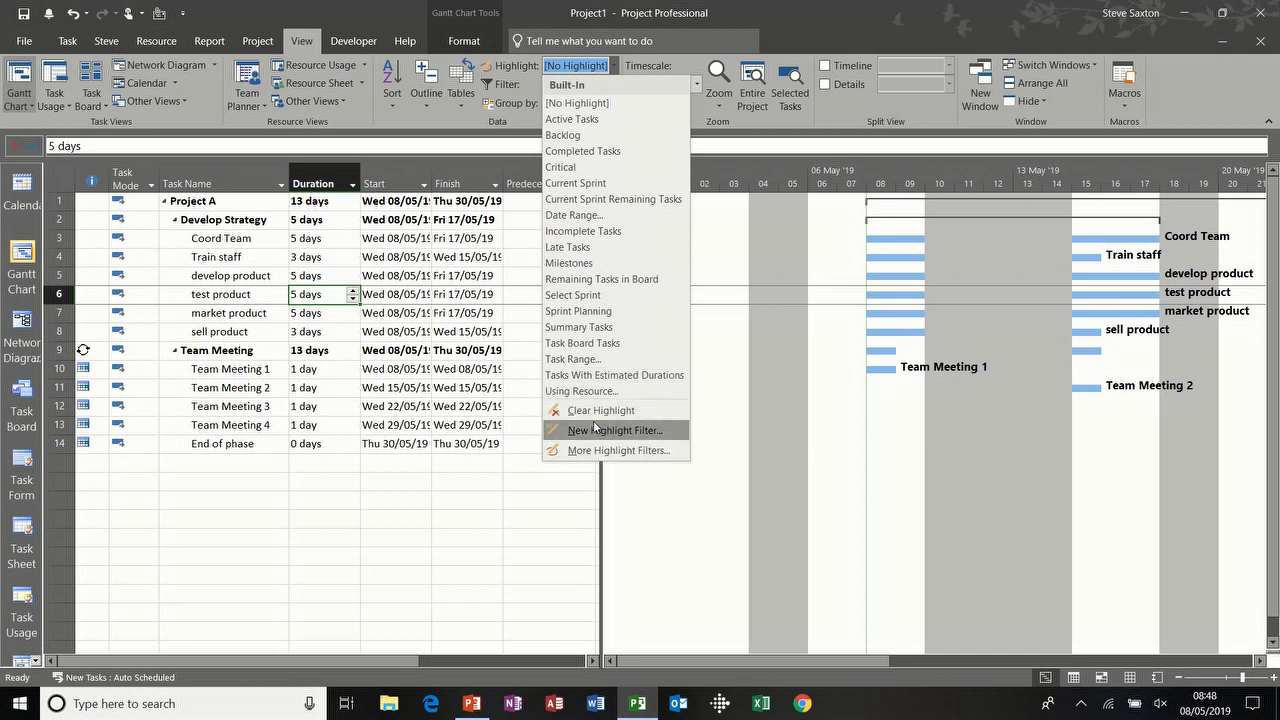
click(338, 256)
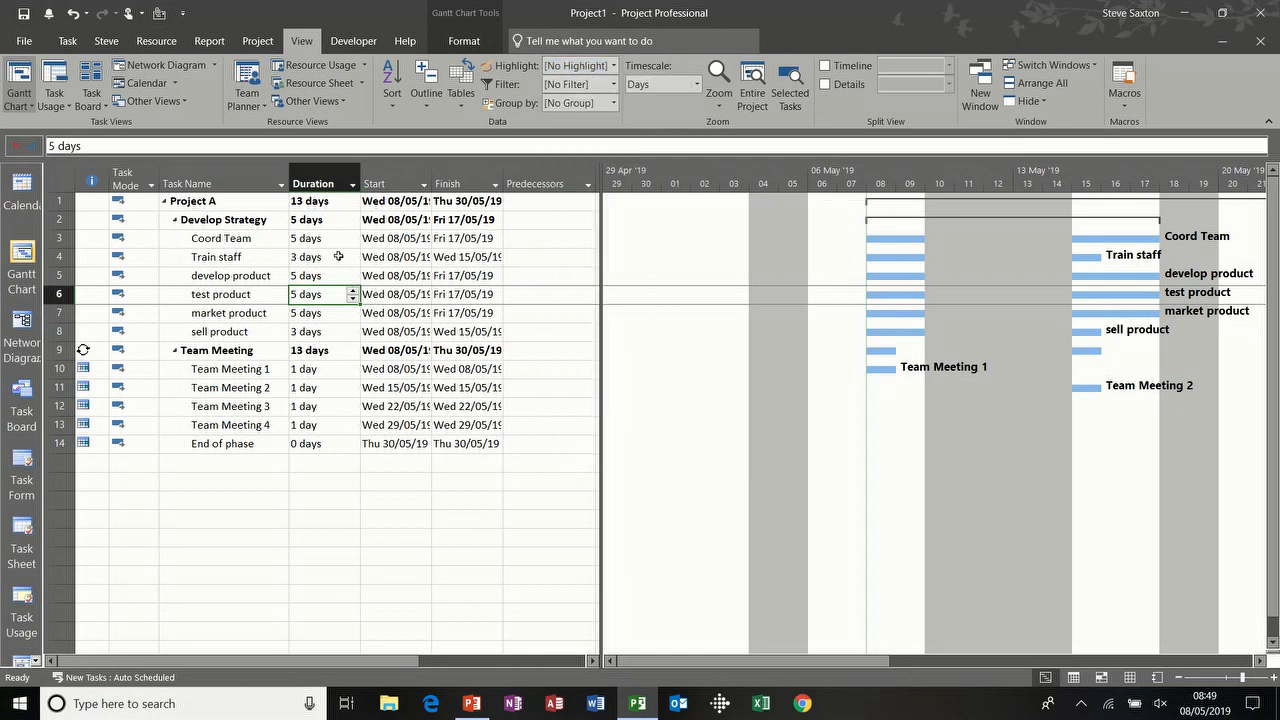
Filter the task table to Active Tasks, and switch the filter to Critical tasks
click(614, 86)
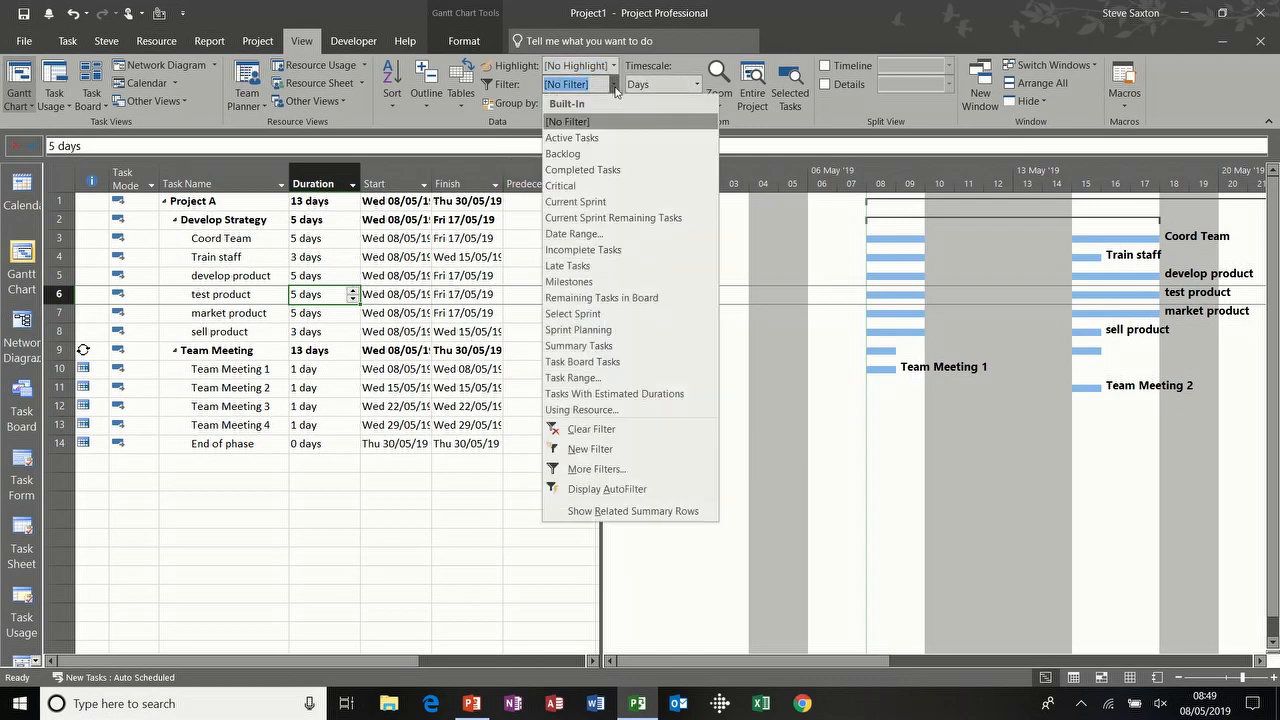
click(611, 137)
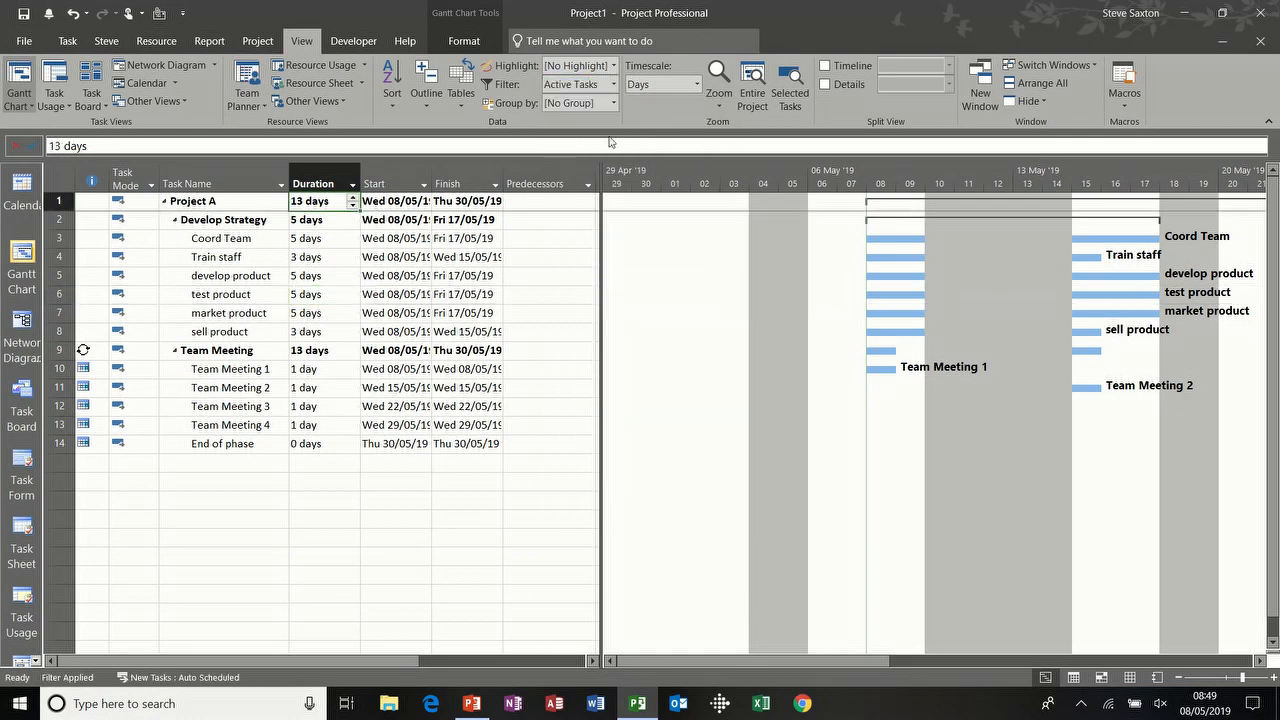
click(613, 88)
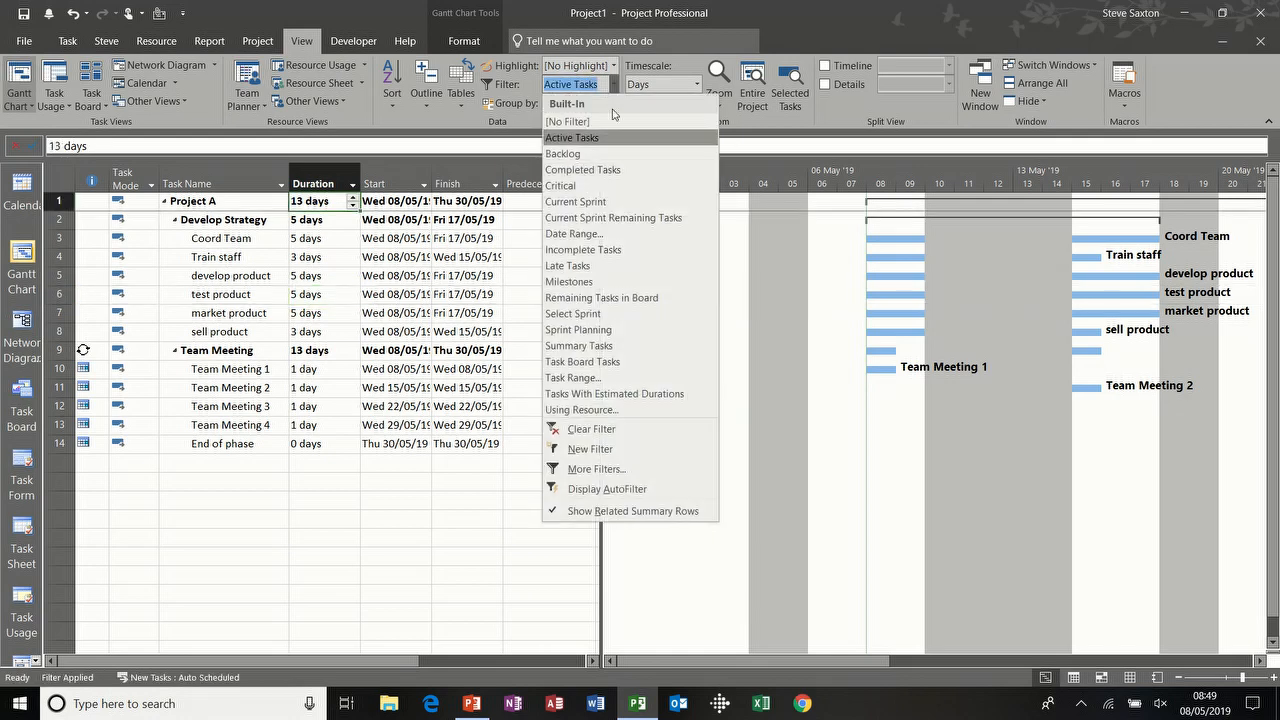
click(605, 186)
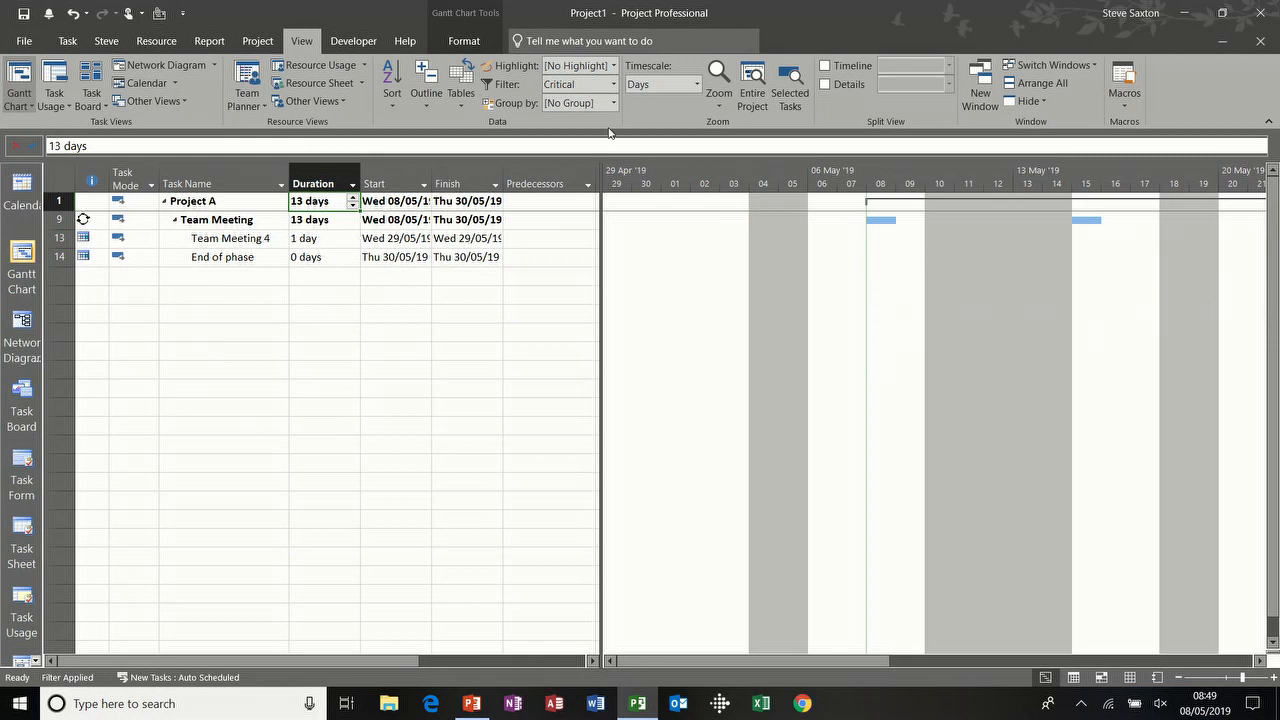
Filter the task table to Milestones, and set the filter back to No Filter
click(613, 84)
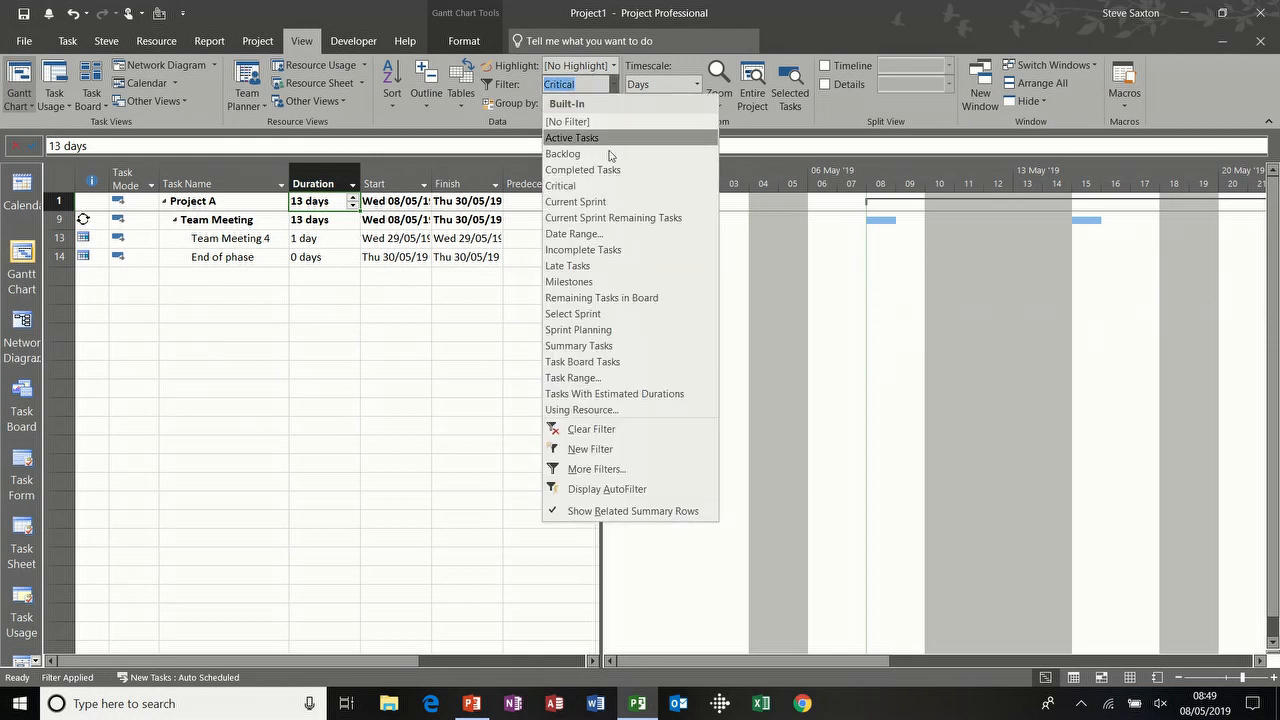
click(591, 280)
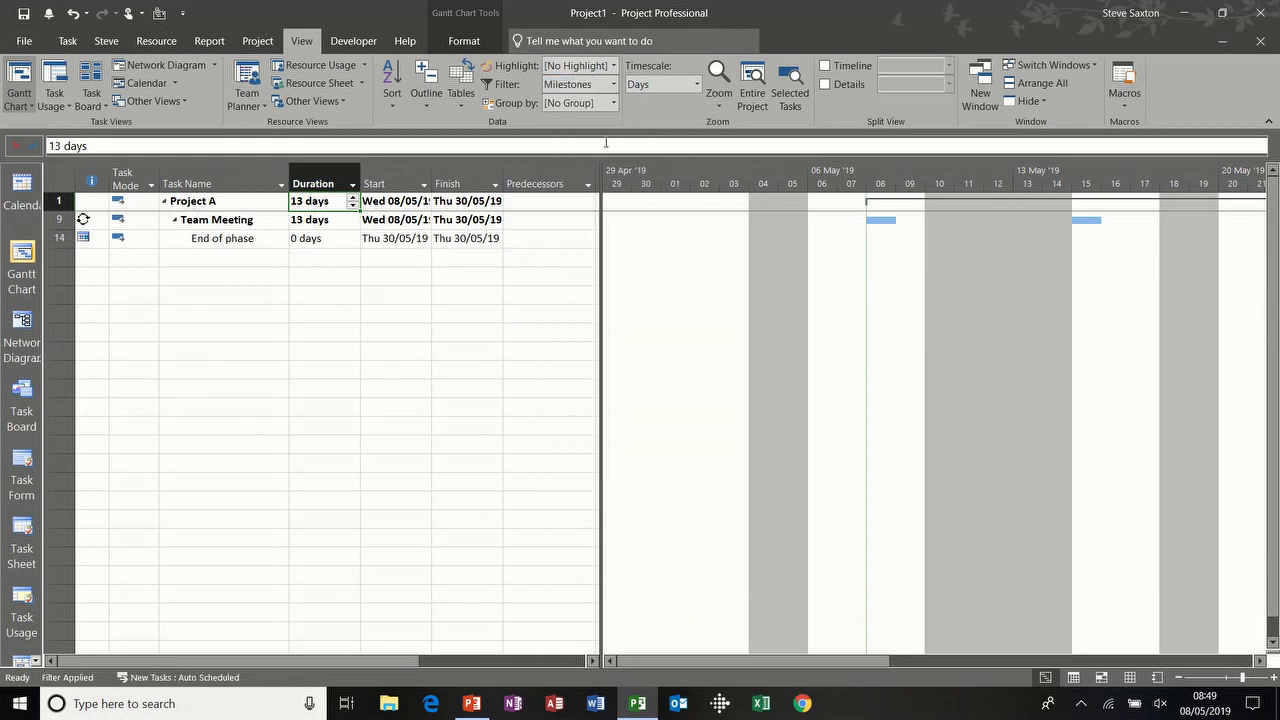
click(613, 84)
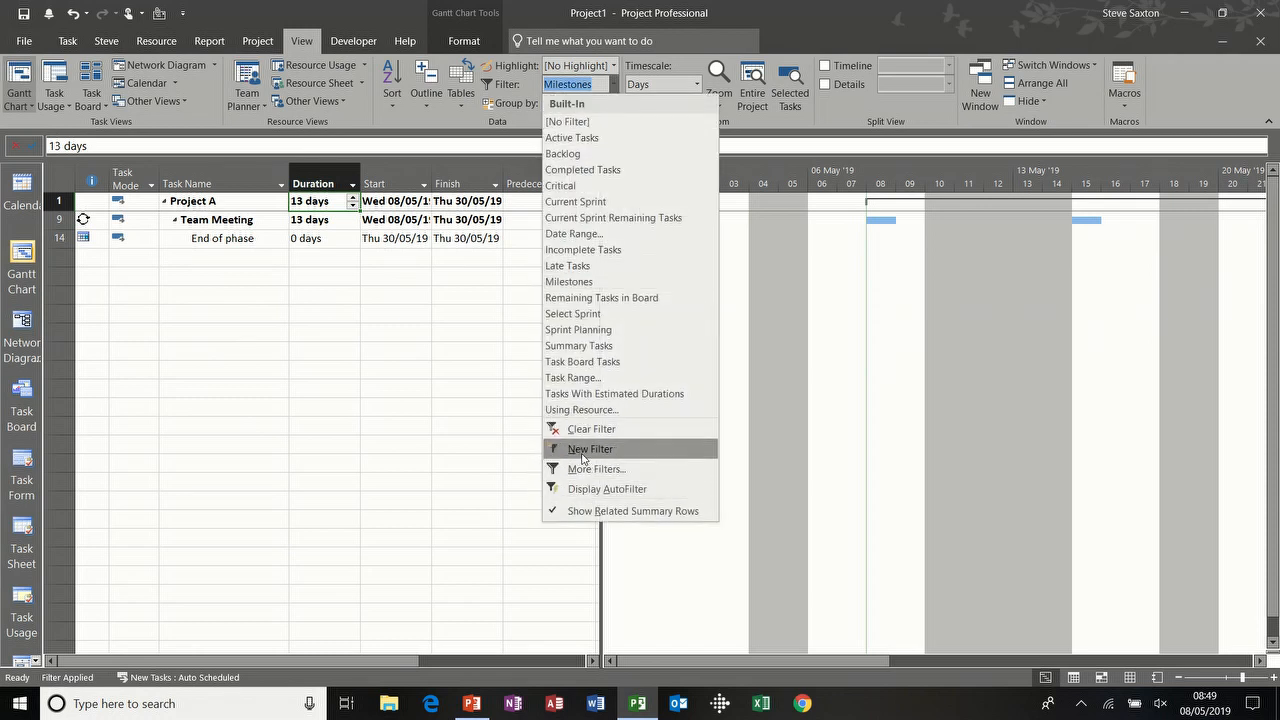
click(589, 122)
Group the tasks by Critical and by Milestones, and set the grouping back to No Group
click(614, 104)
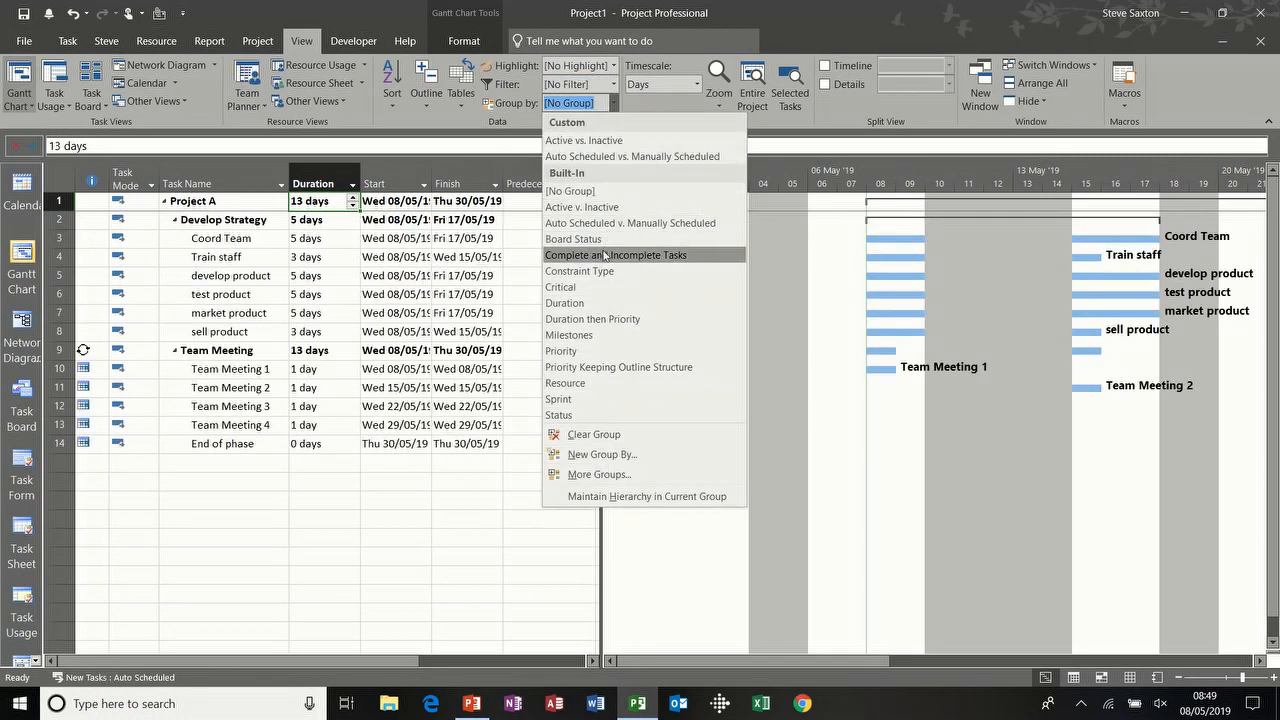
click(596, 288)
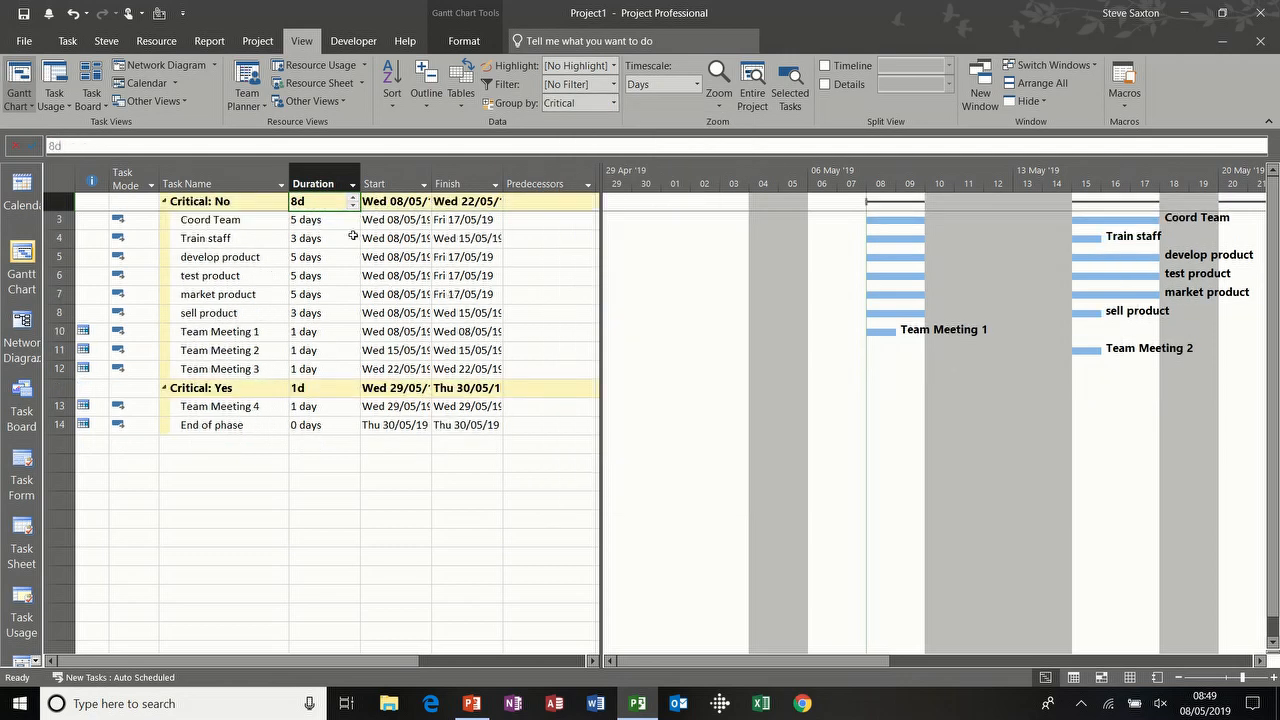
click(616, 105)
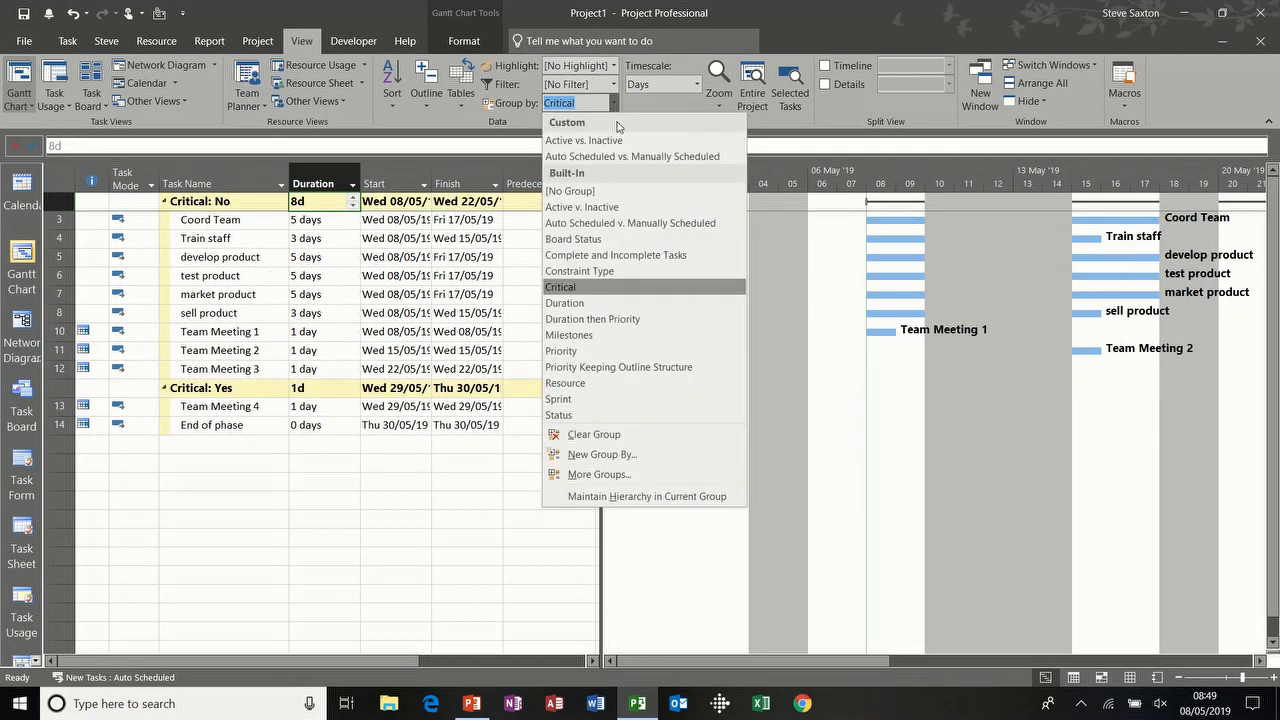
click(608, 336)
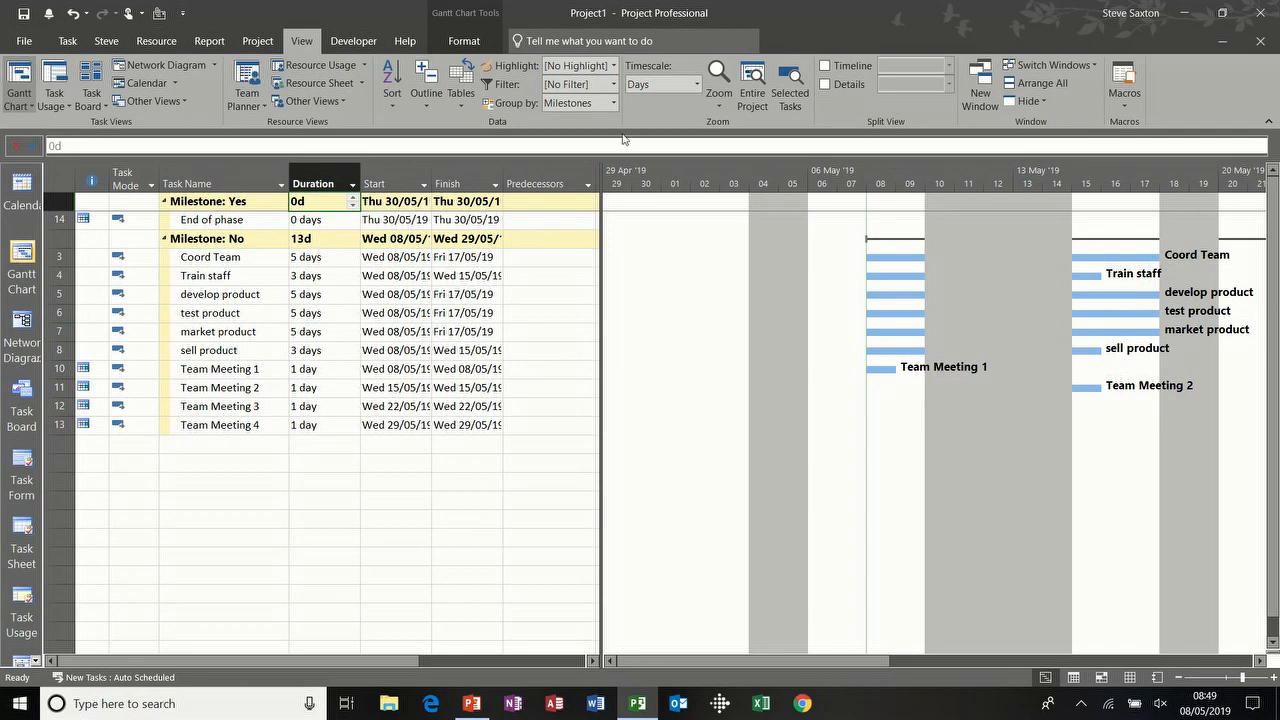
click(613, 103)
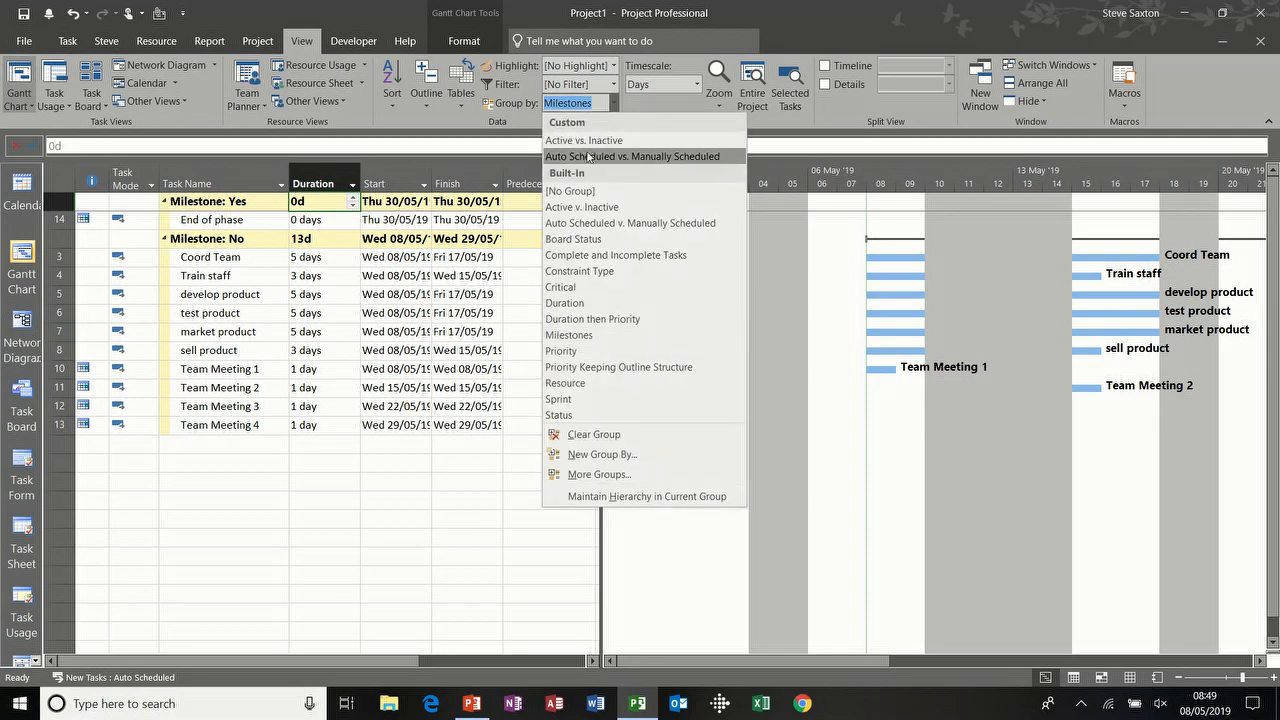
click(577, 191)
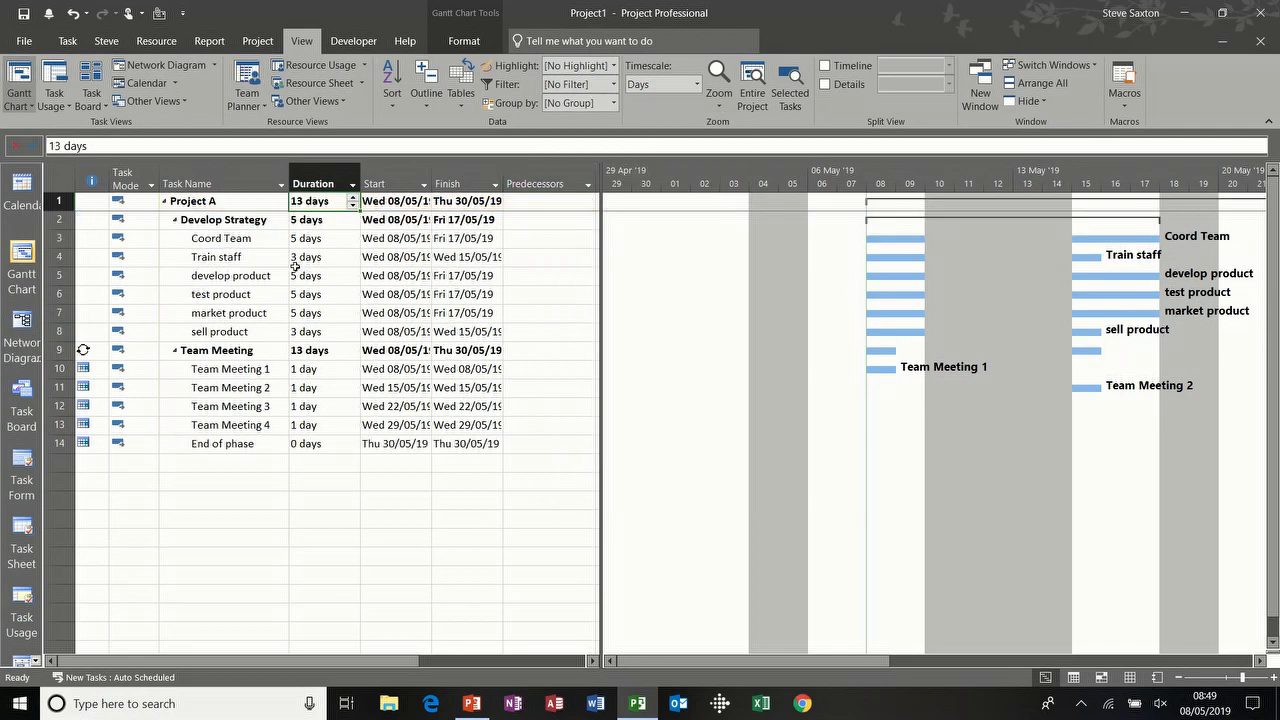
Filter the Start column to show only the tasks that start Next Week
click(423, 186)
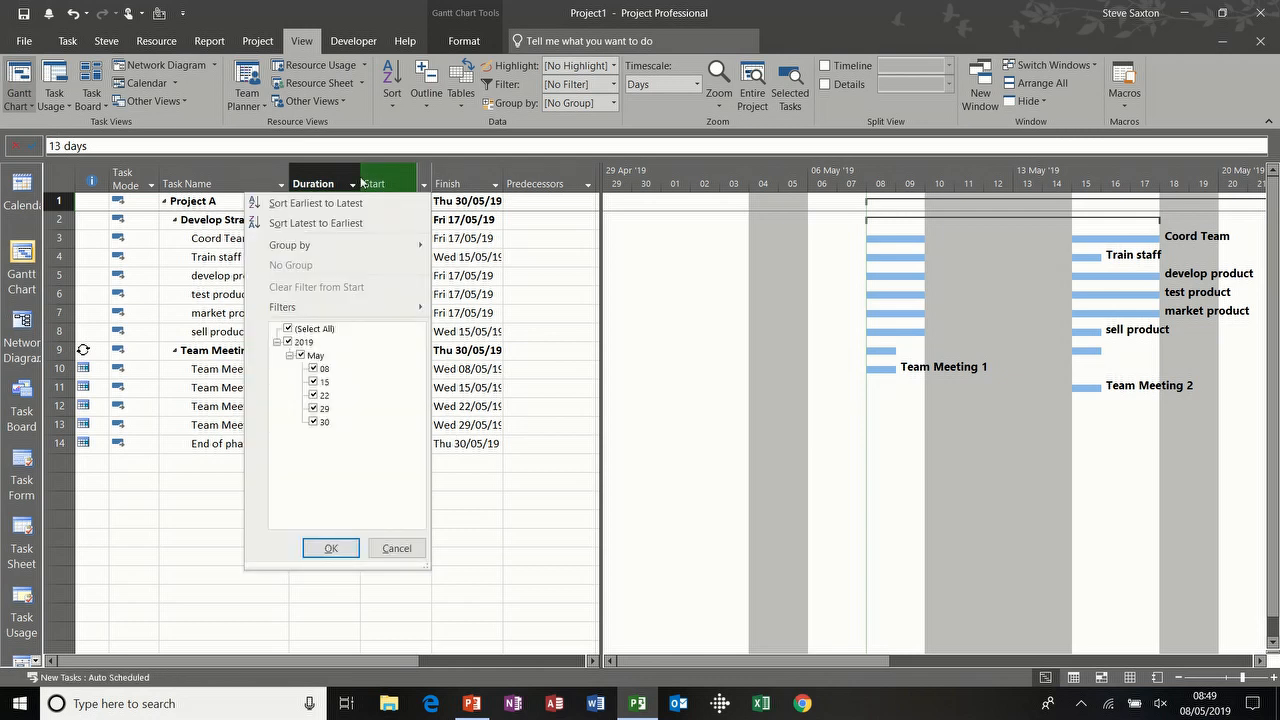
click(353, 188)
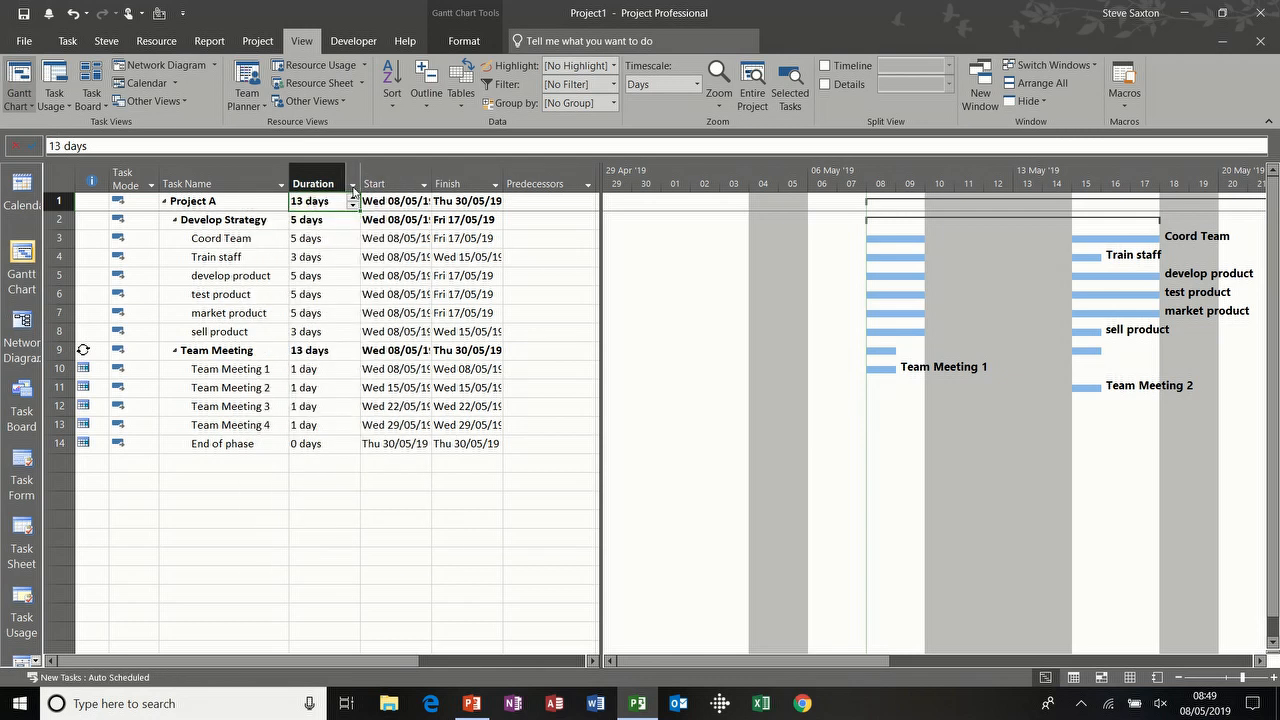
click(282, 186)
click(283, 188)
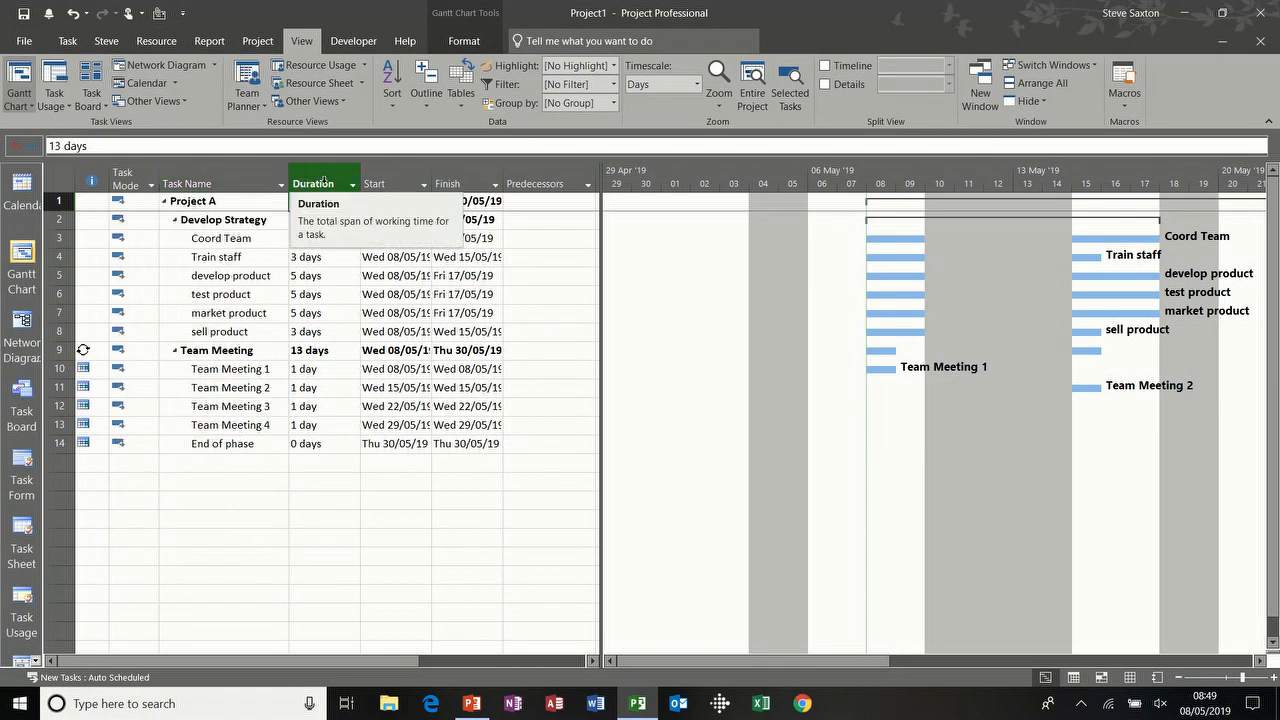
click(424, 187)
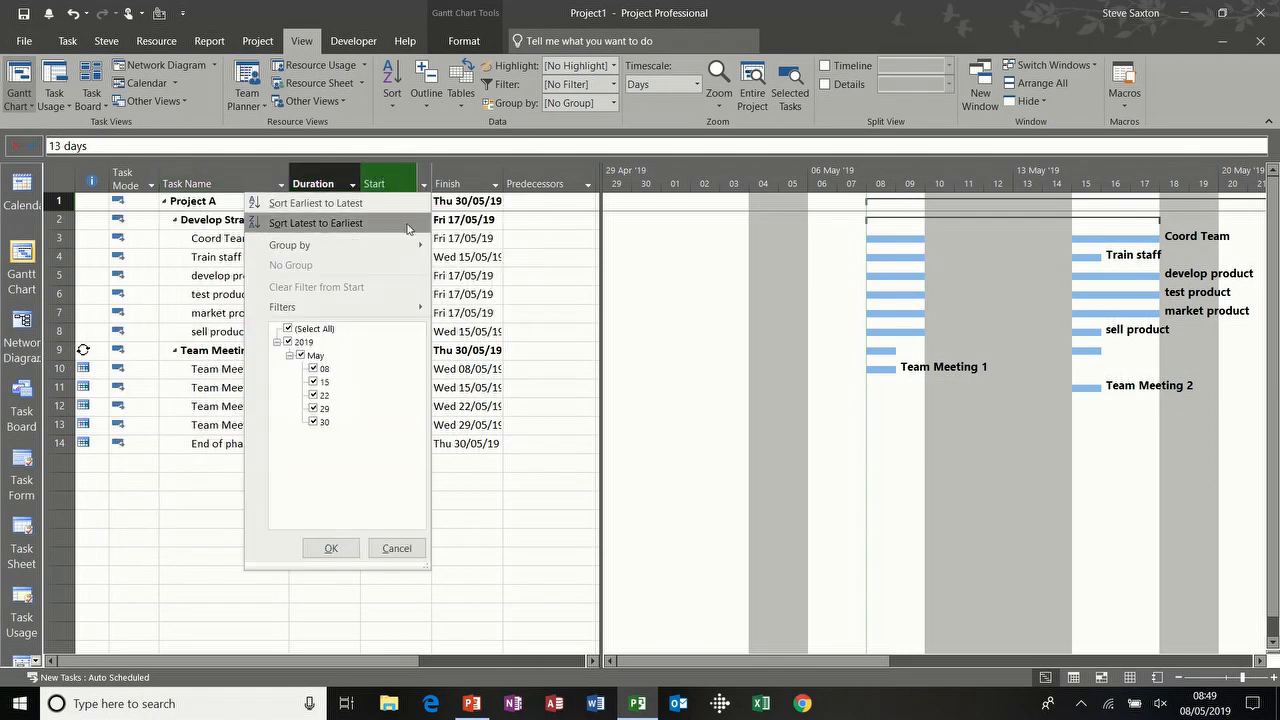
mouse_move(362, 308)
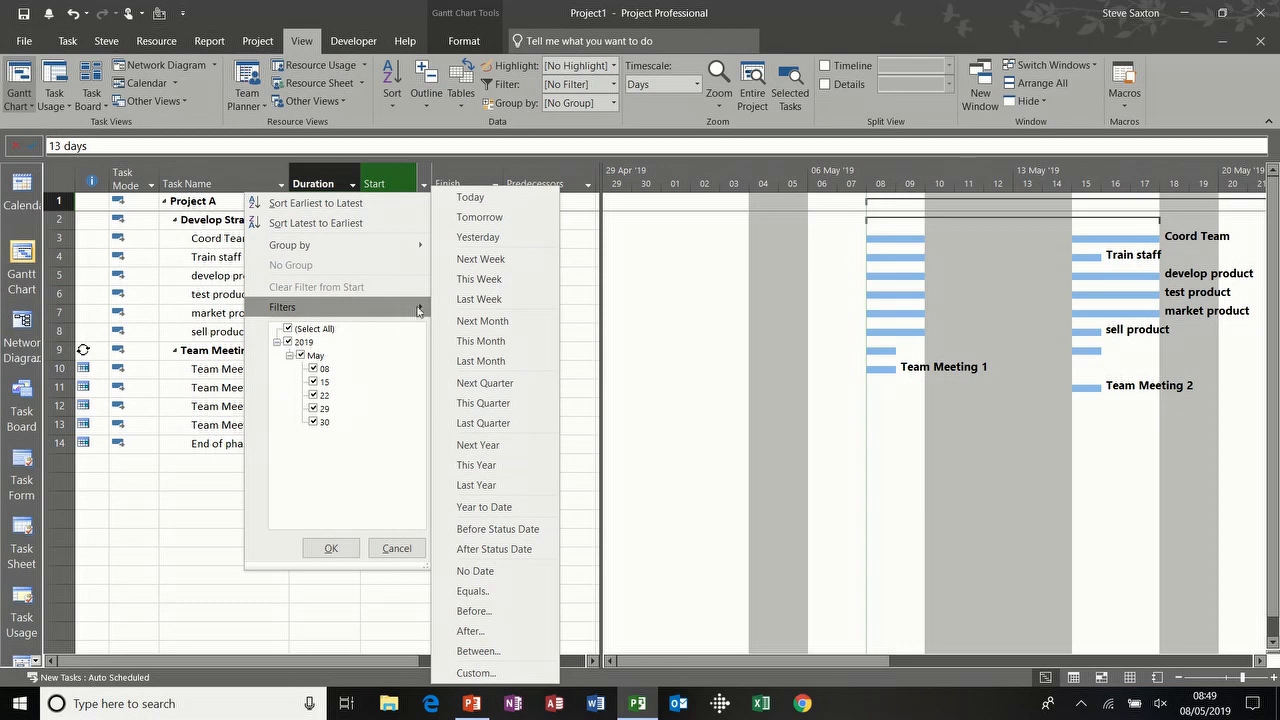
click(500, 261)
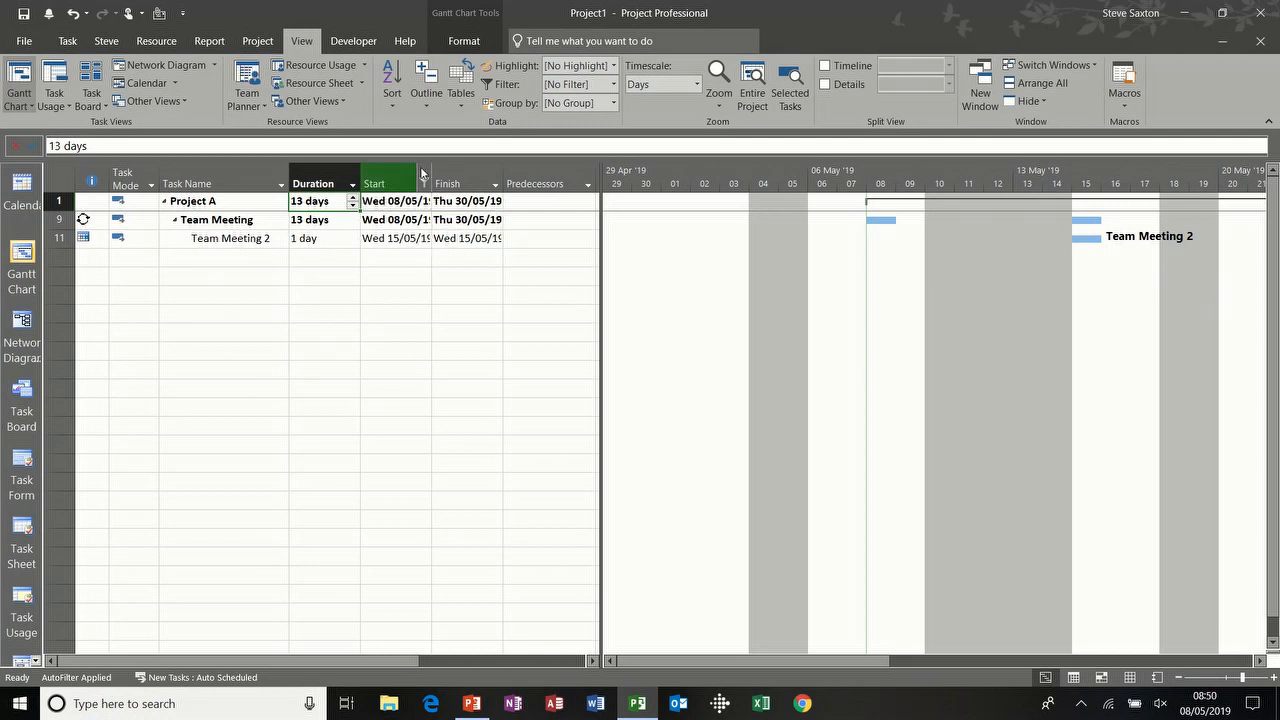
Clear the Start column's date filter by selecting all start dates again
mouse_move(414, 171)
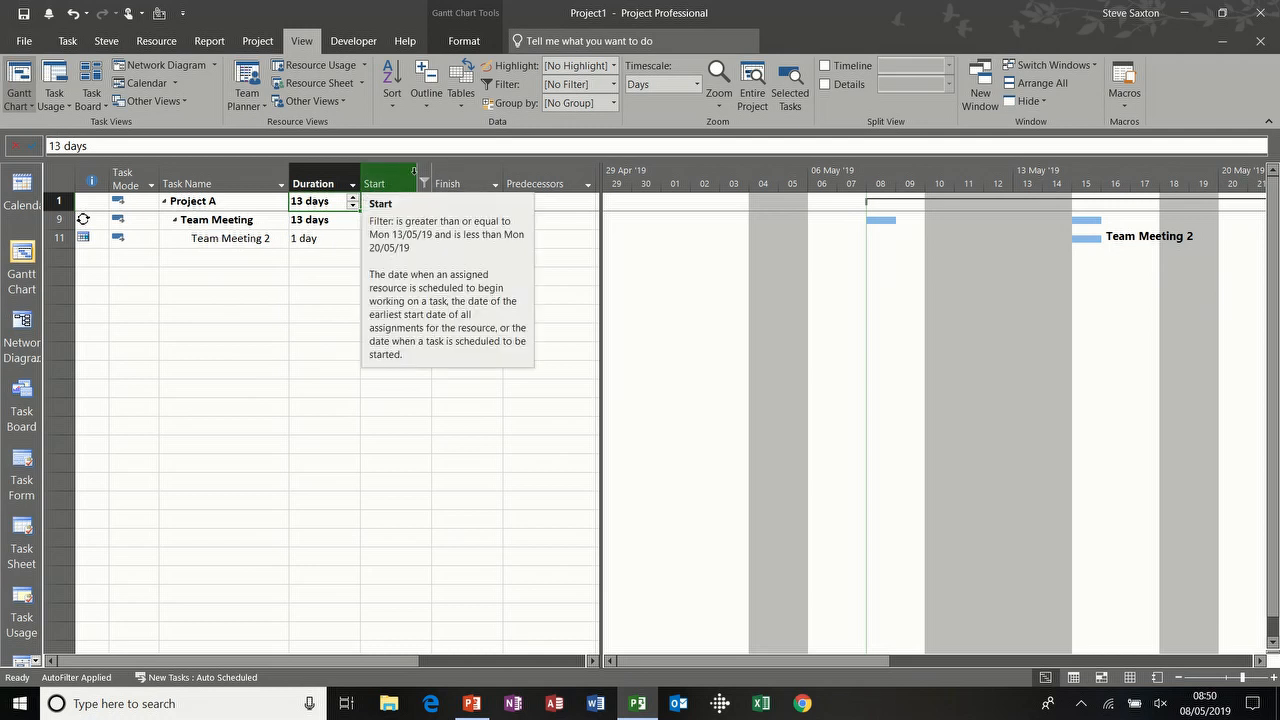
click(425, 184)
click(289, 329)
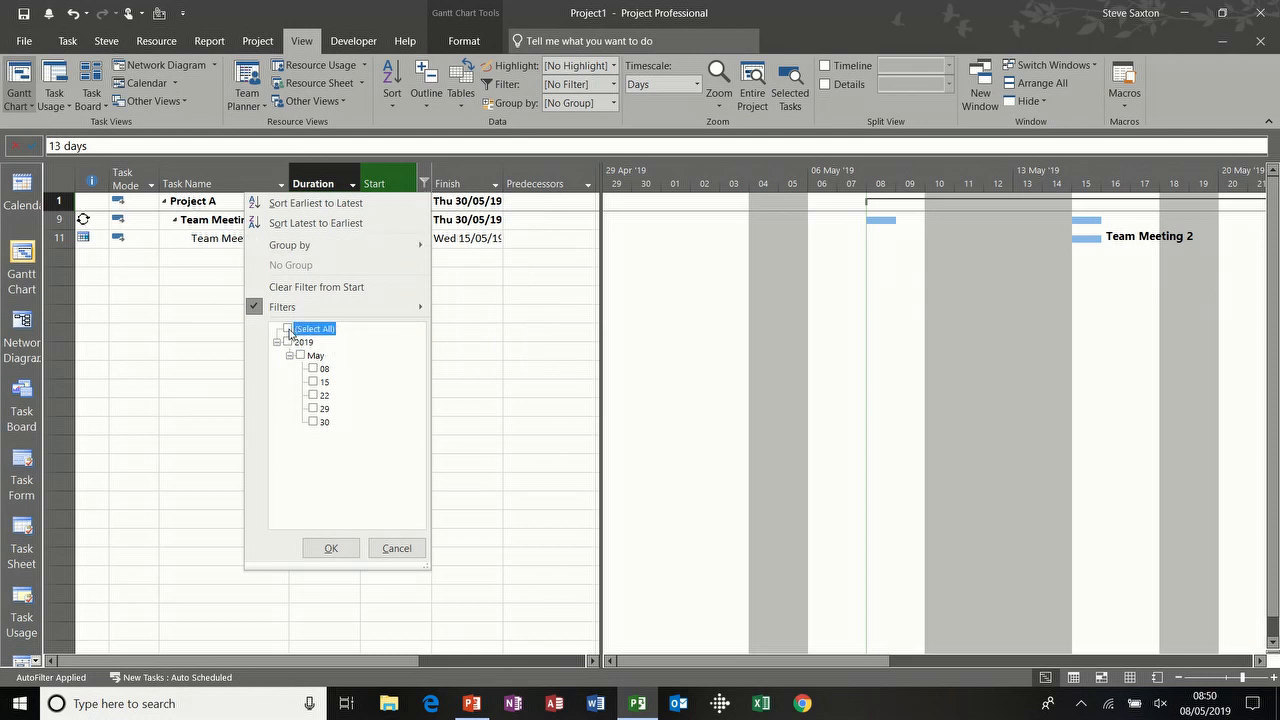
click(331, 548)
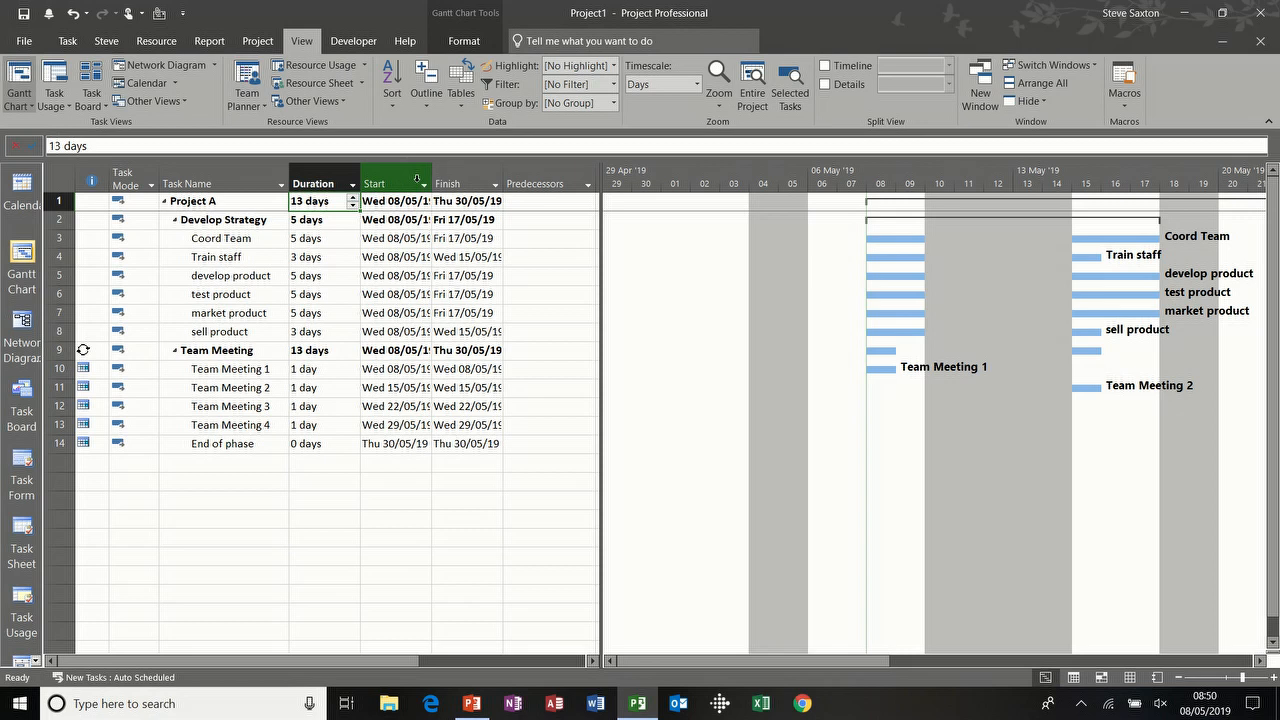
Widen the task table to check the filter options of the Resource Names column, and narrow the table again
drag(603, 222, 766, 222)
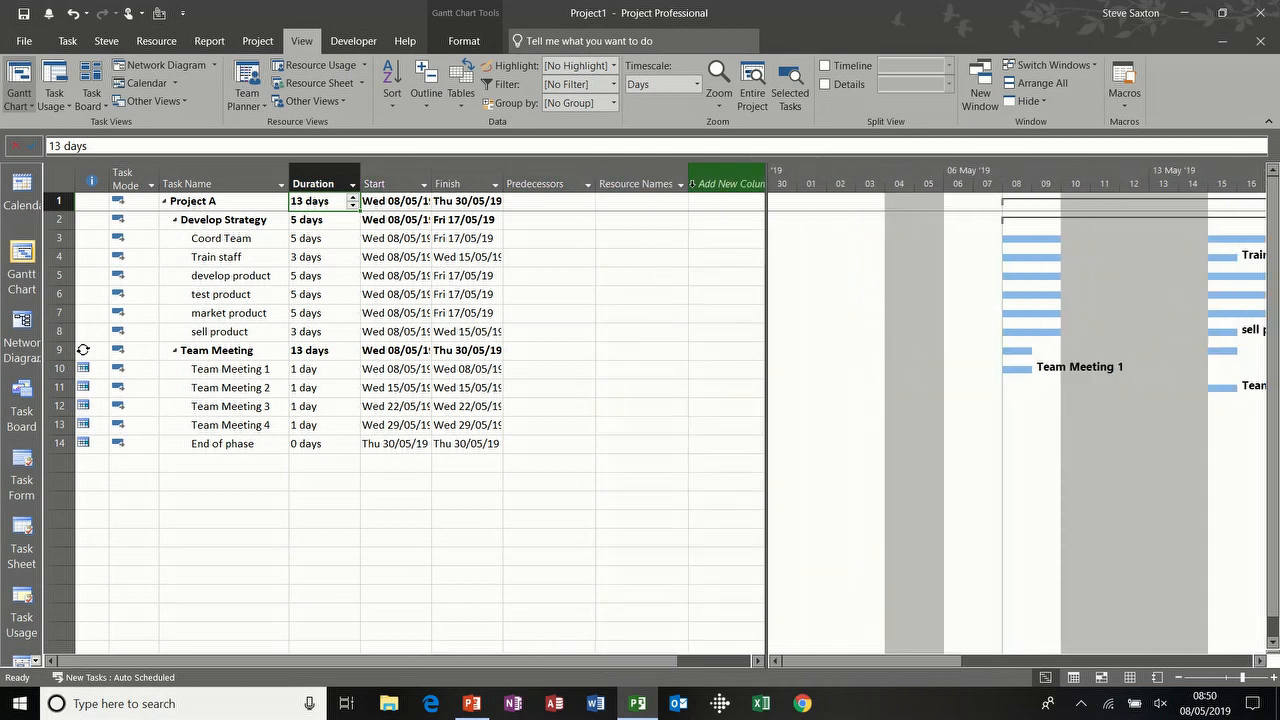
click(680, 185)
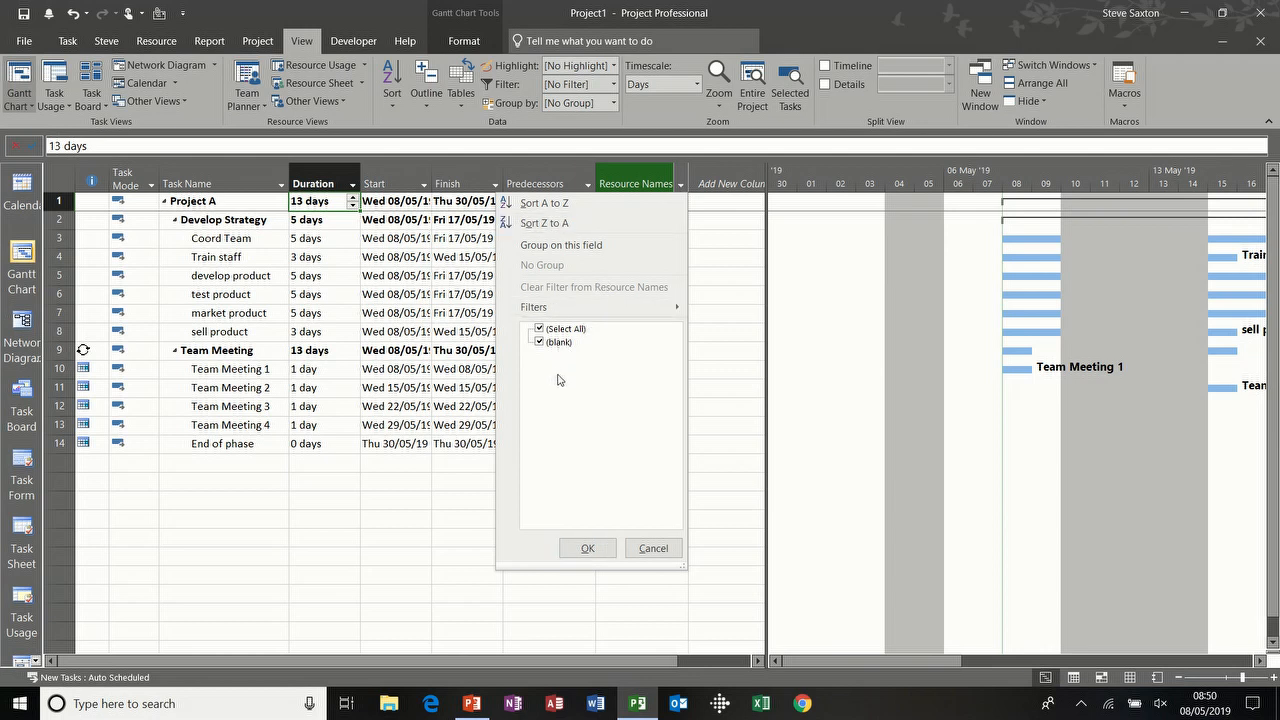
click(652, 548)
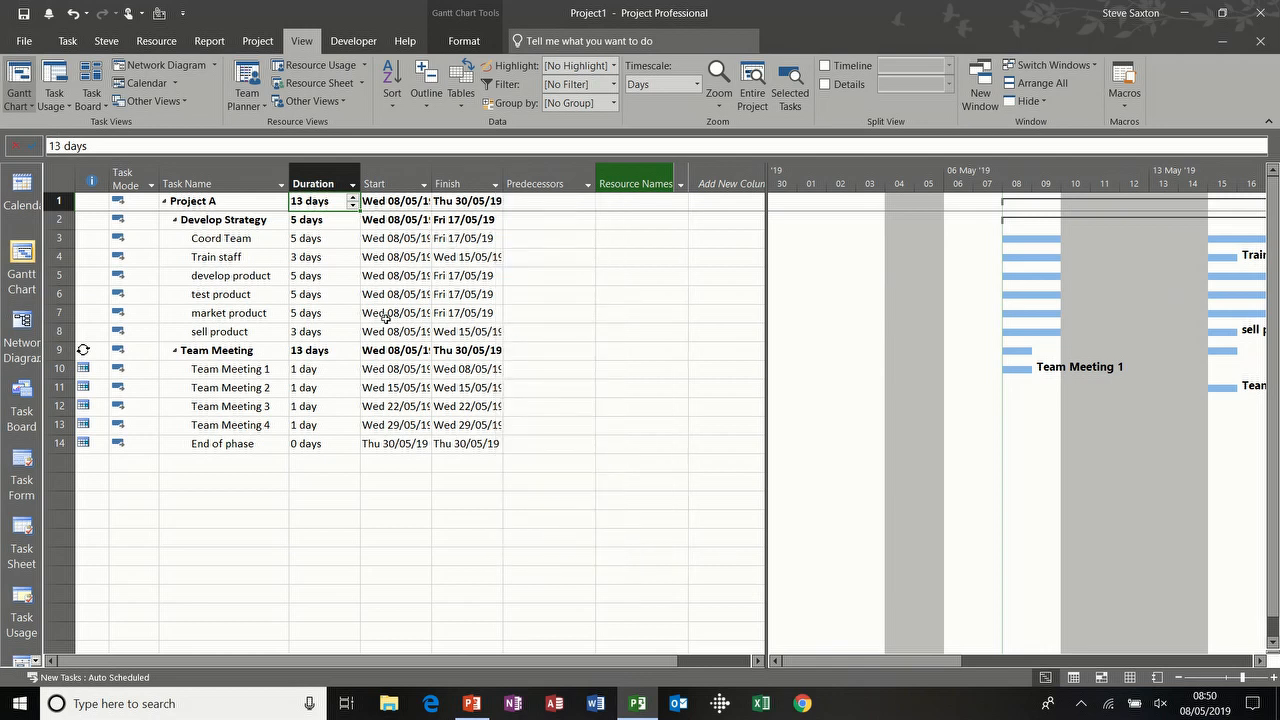
drag(765, 301, 541, 299)
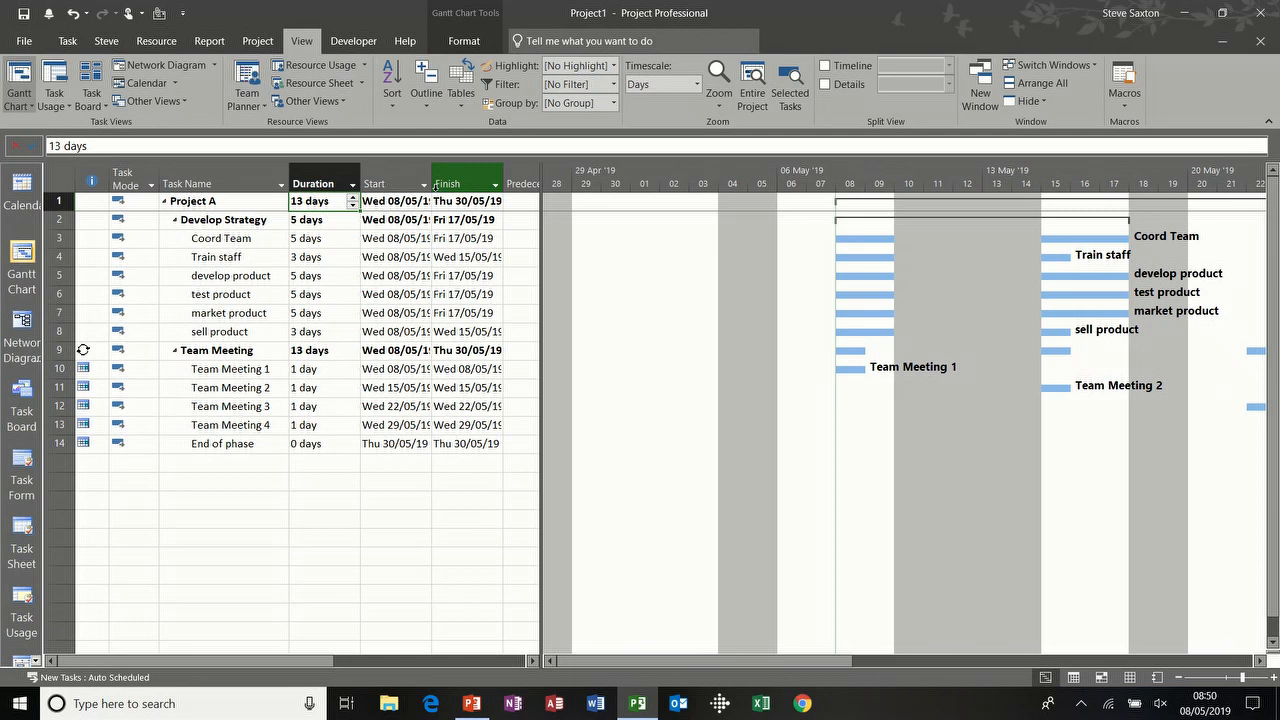
Open the project information, switch scheduling to Project Finish Date, and set it back to Project Start Date
click(258, 41)
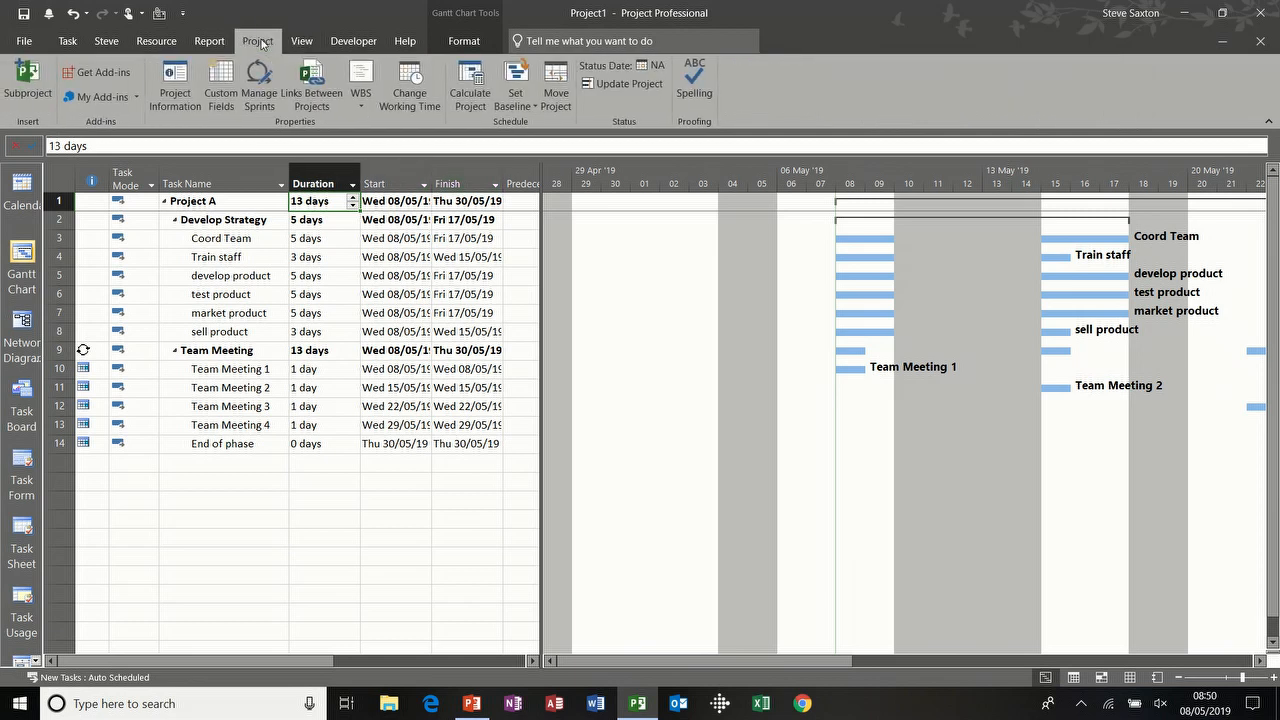
click(175, 80)
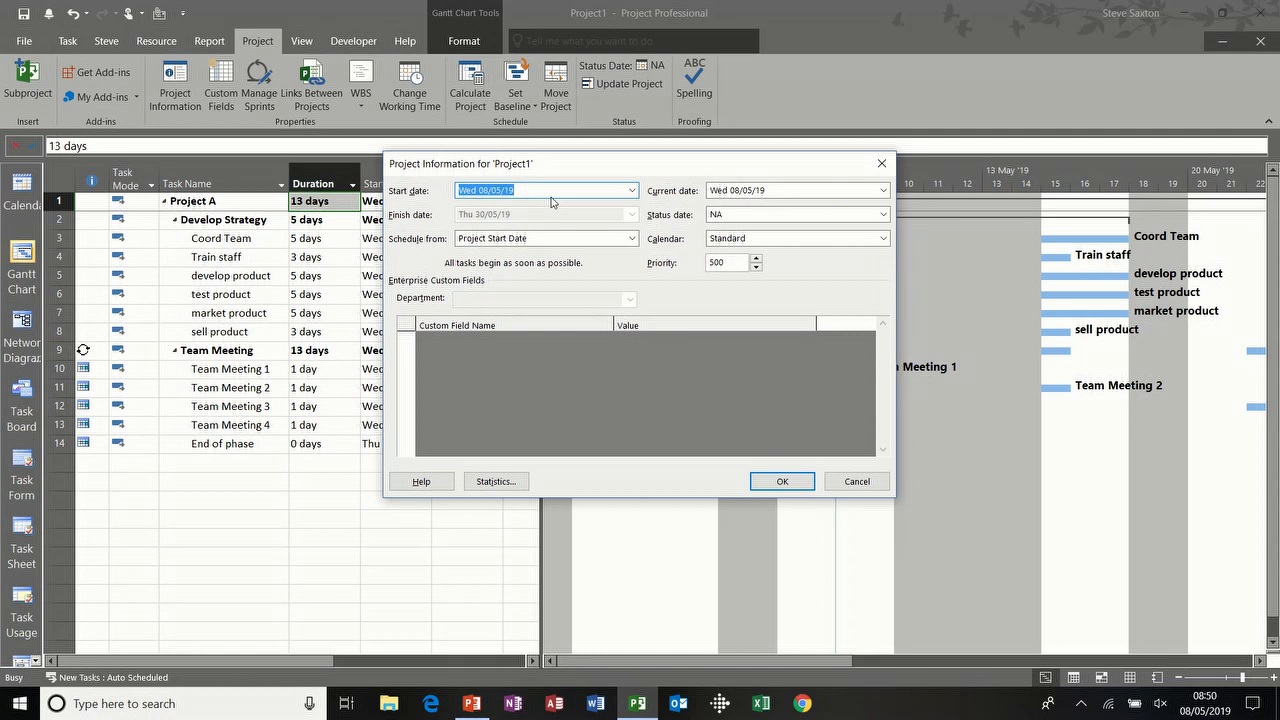
click(631, 190)
click(627, 190)
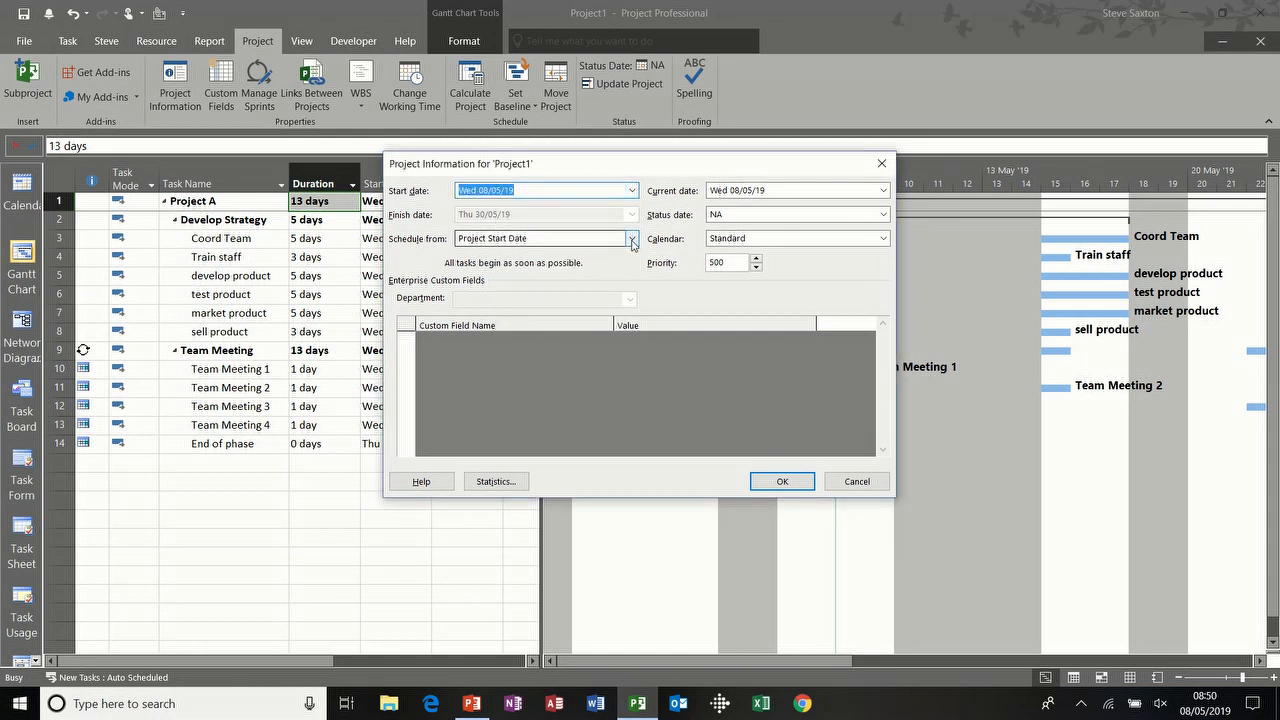
click(631, 238)
click(620, 267)
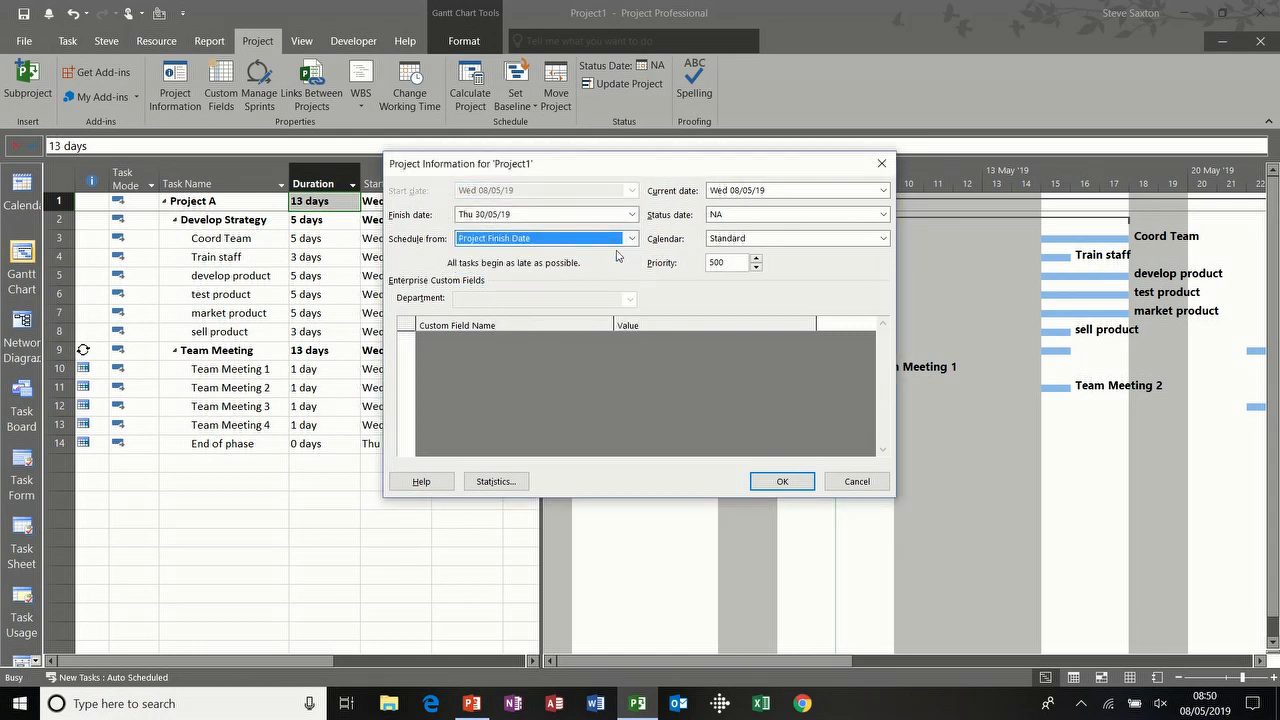
click(624, 238)
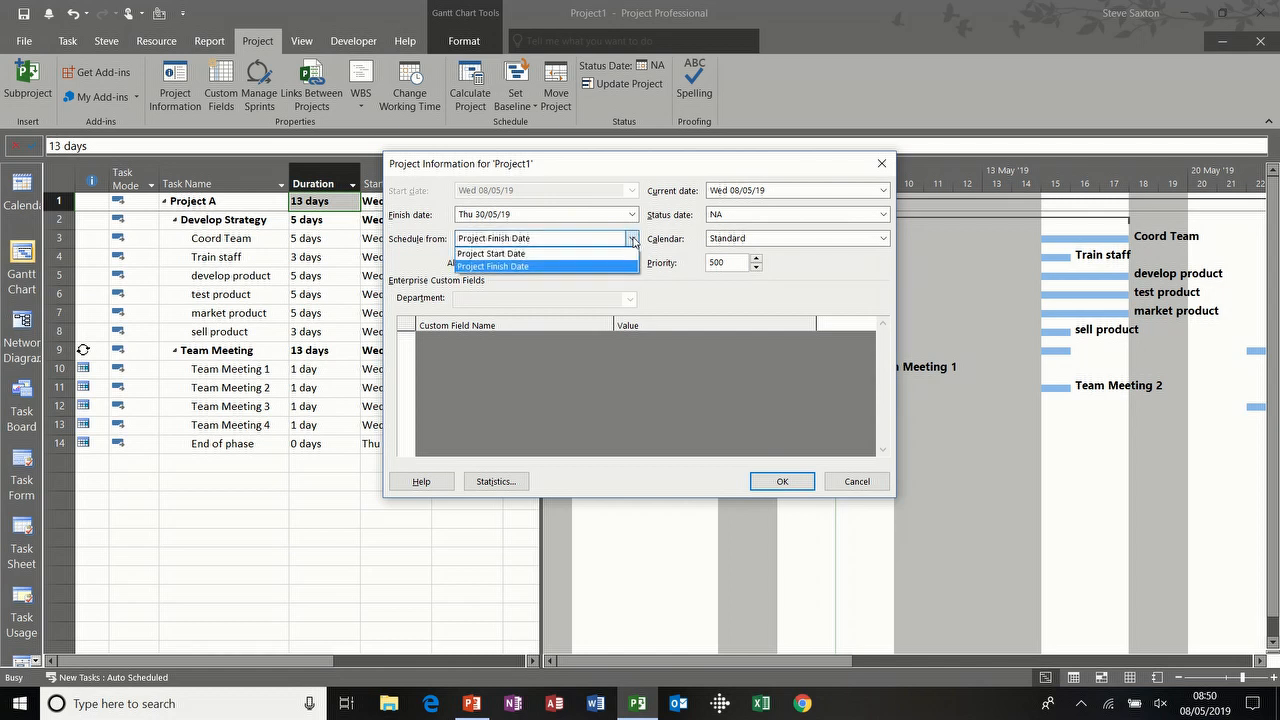
click(617, 254)
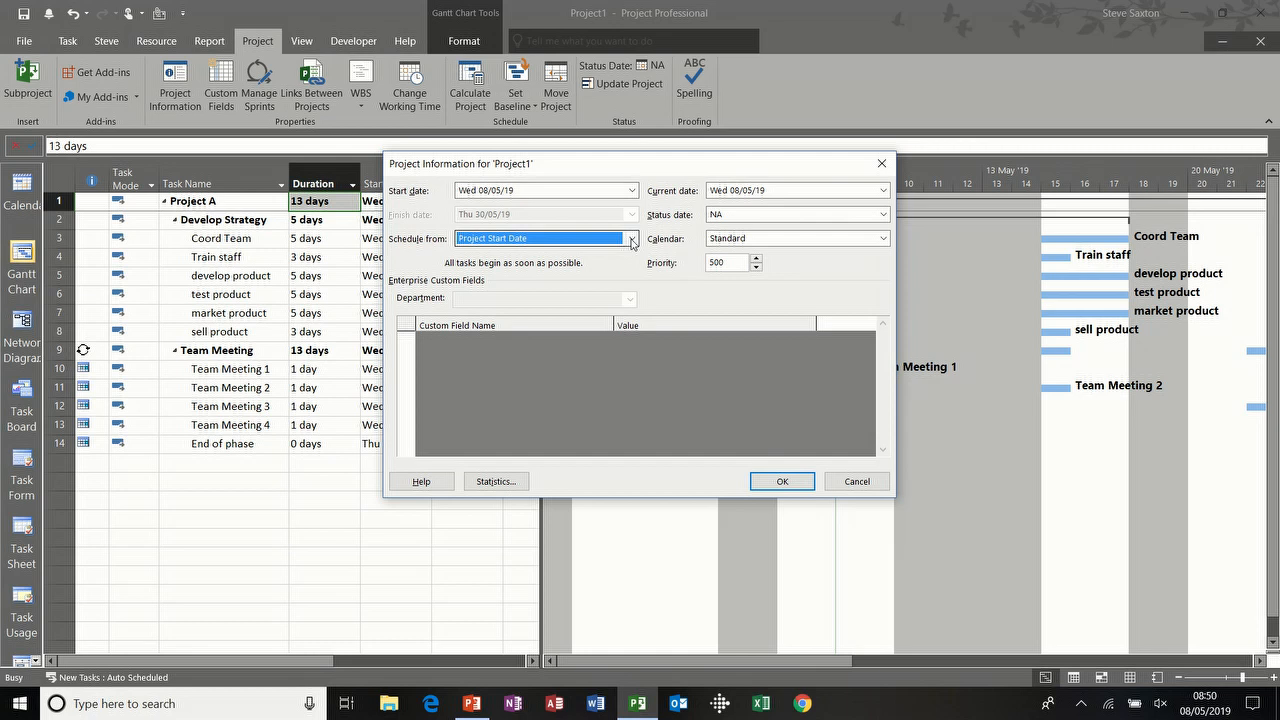
Compare scheduling from Project Finish Date with scheduling from Project Start Date again, ending on Project Start Date
click(631, 238)
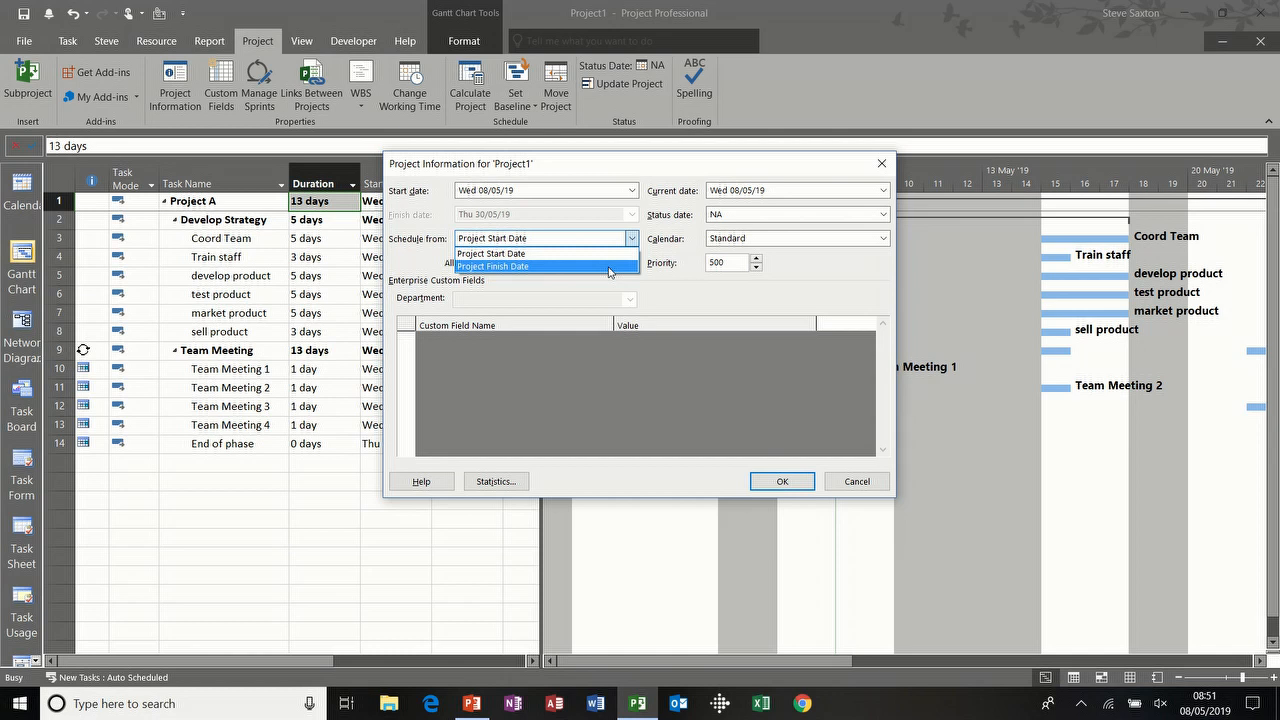
click(609, 267)
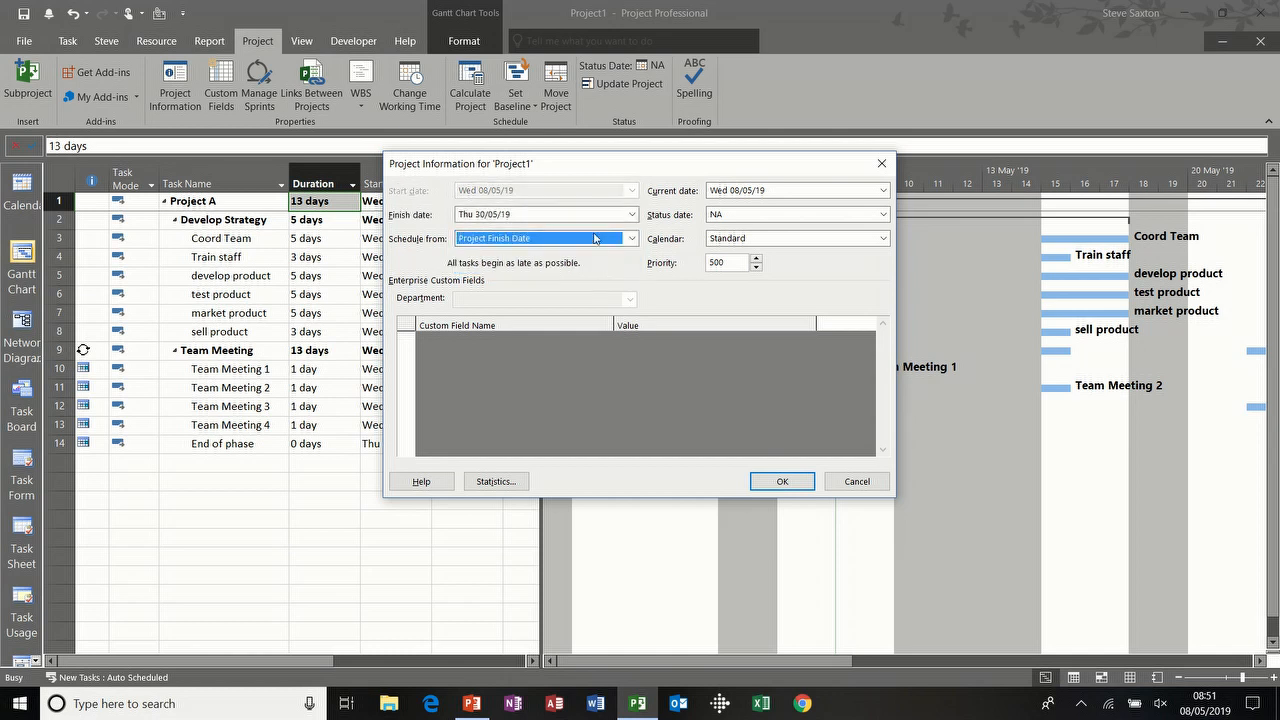
click(622, 241)
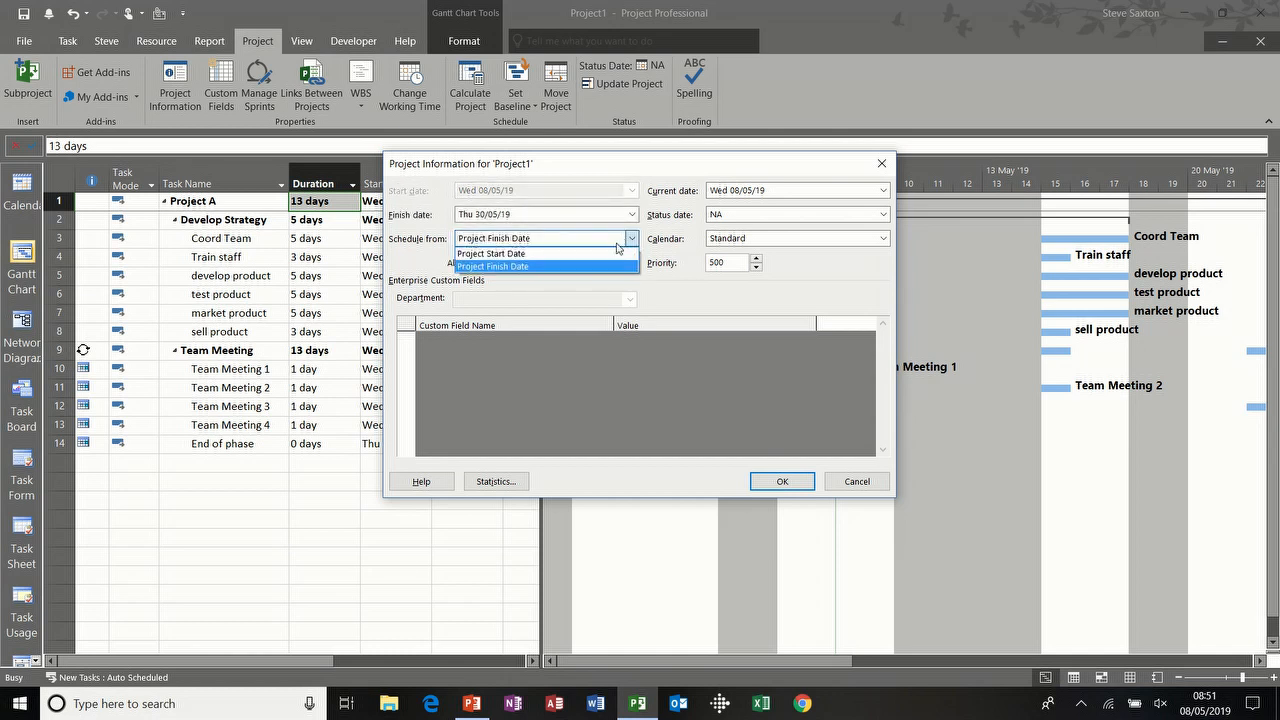
click(612, 252)
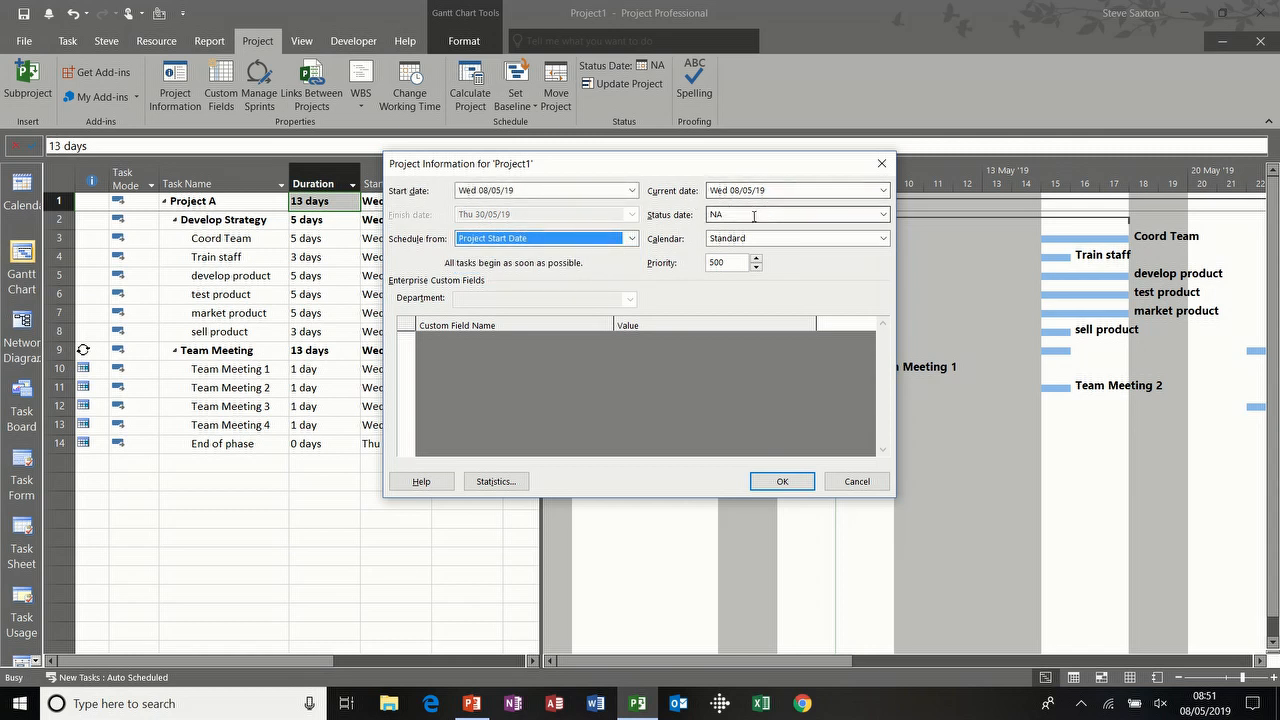
Check the status date and the available project calendars, and close the project information without applying anything
click(815, 213)
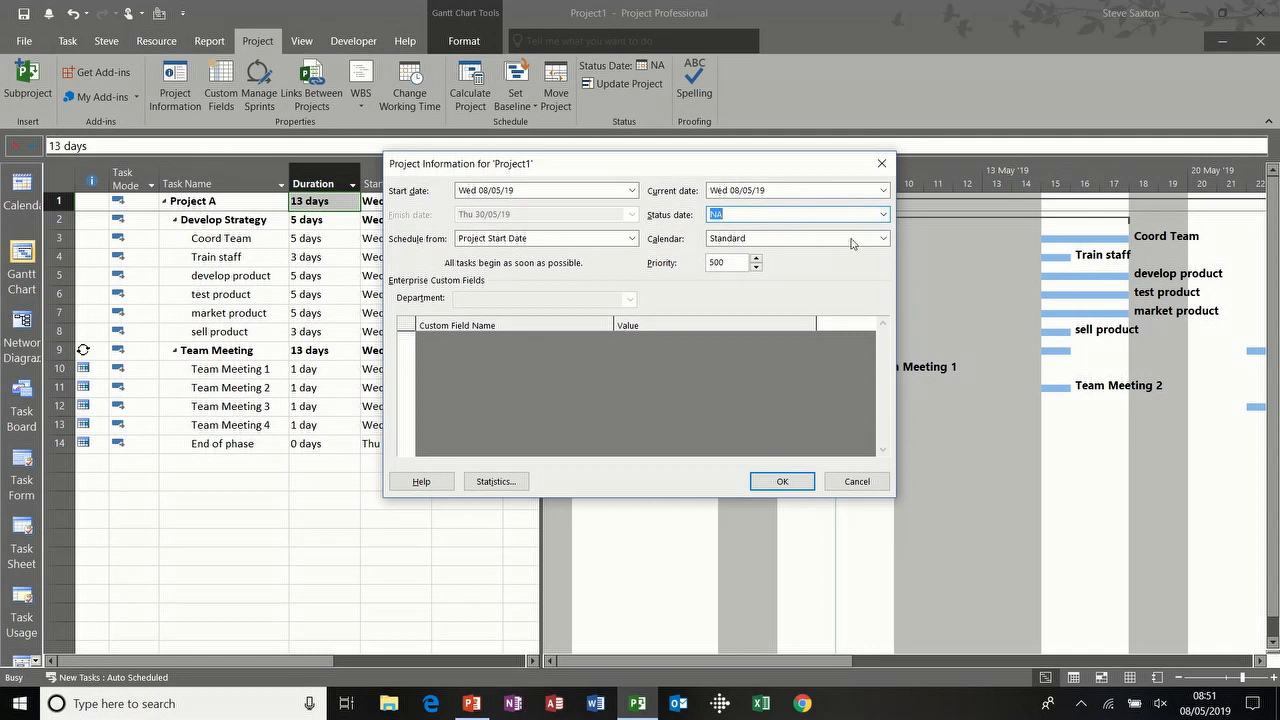
click(884, 239)
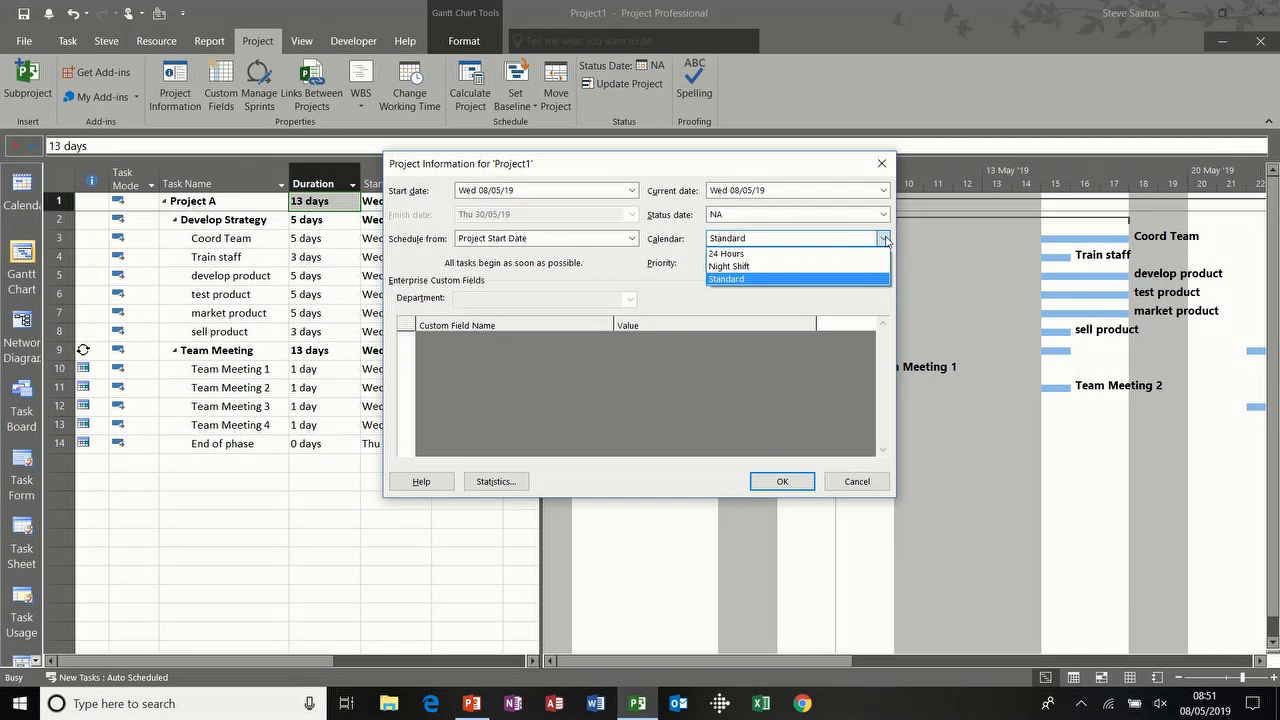
click(886, 241)
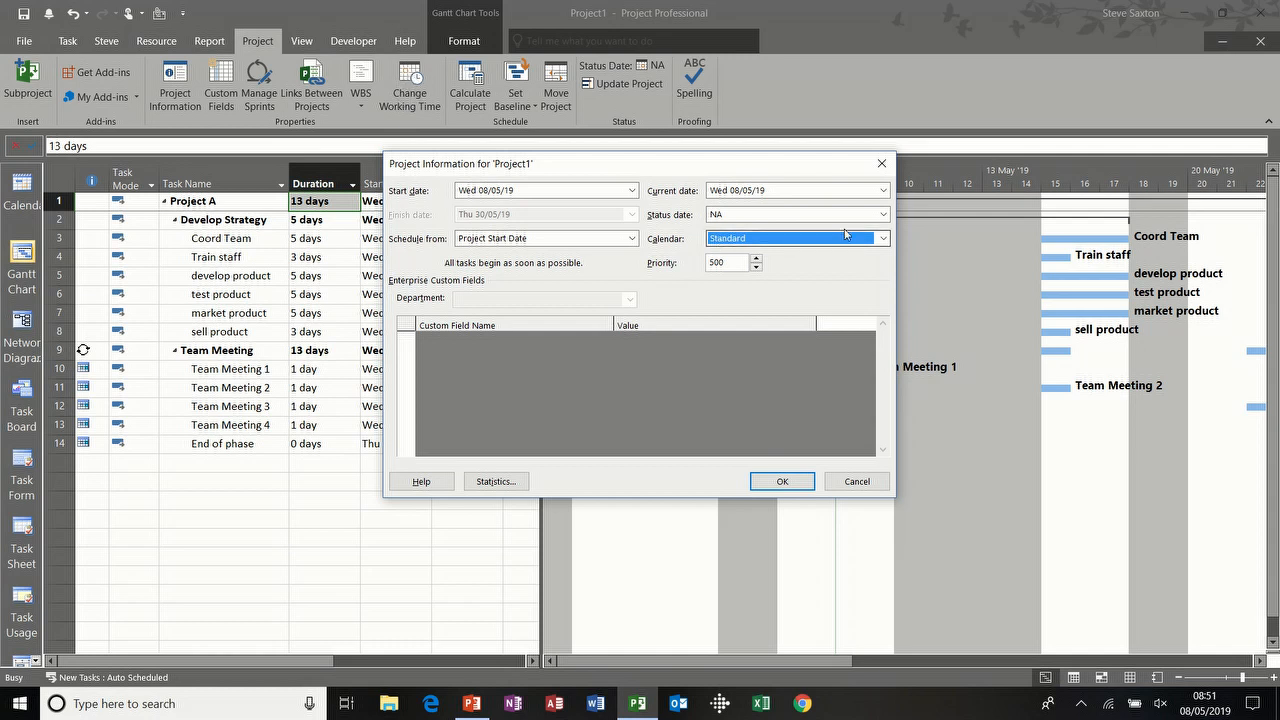
click(885, 240)
click(885, 240)
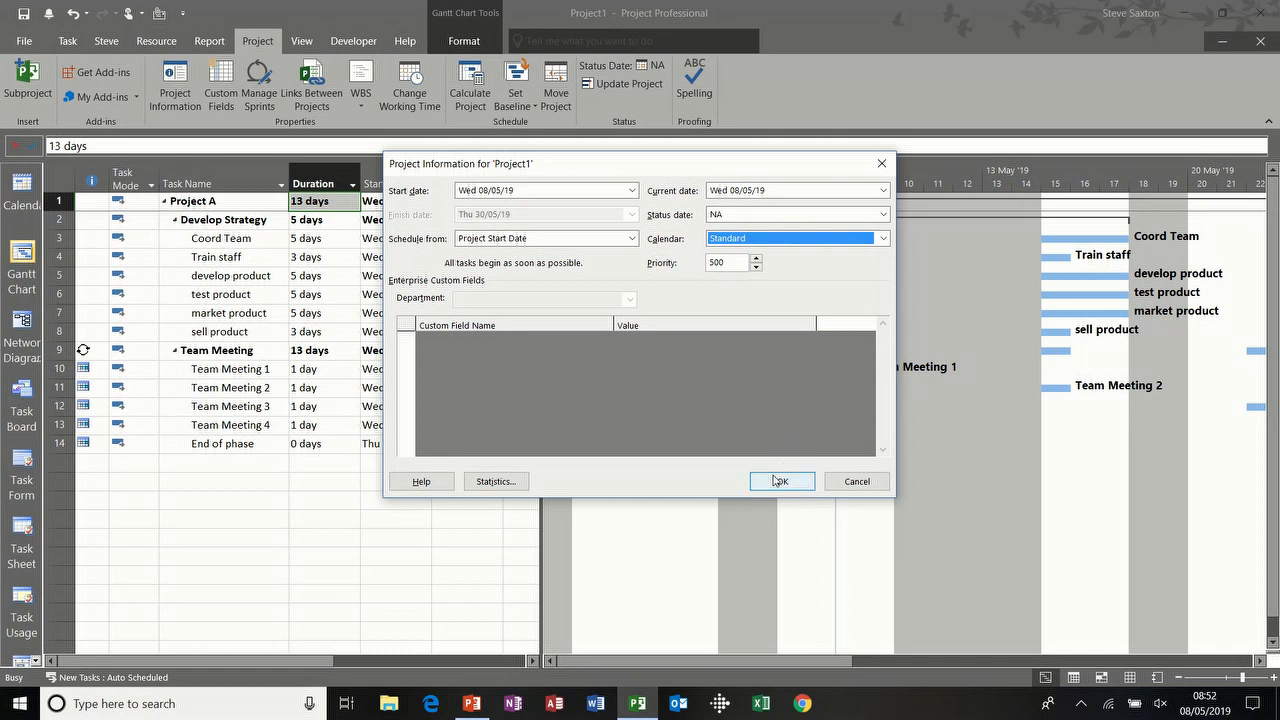
click(855, 482)
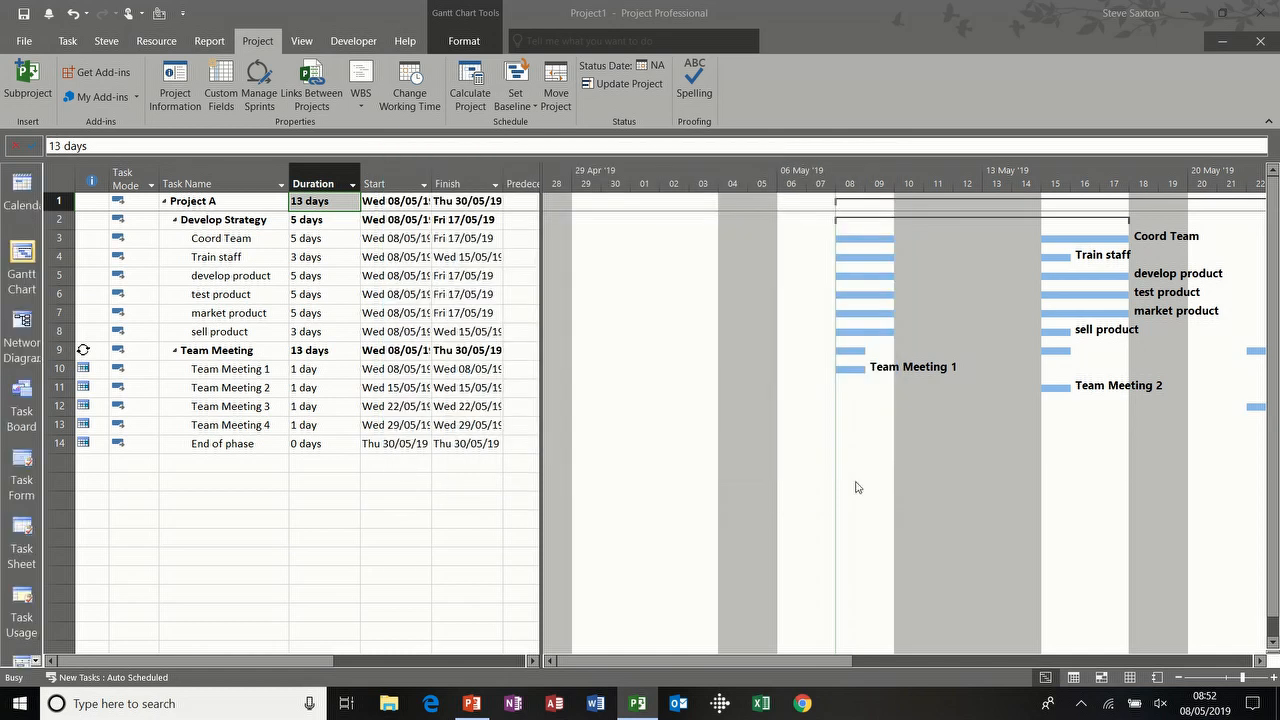
Open the task information of Coord Team, review its general settings, and close it without changes
double_click(226, 241)
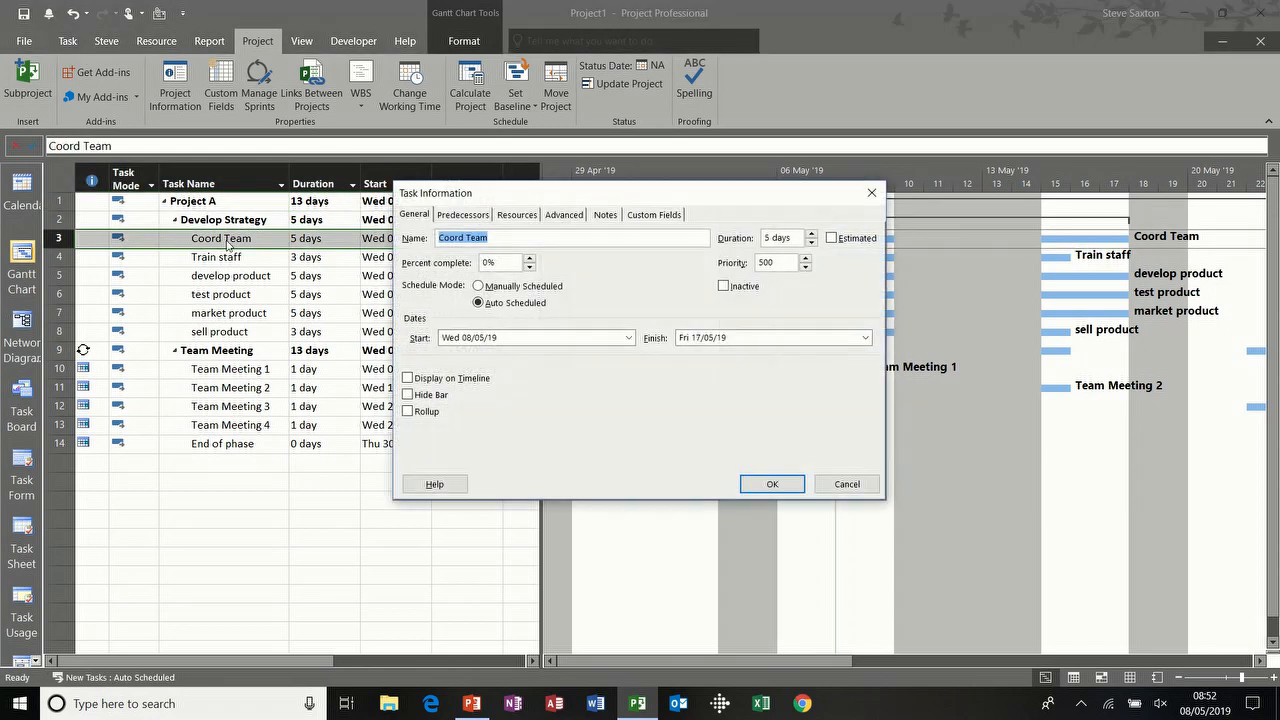
click(412, 217)
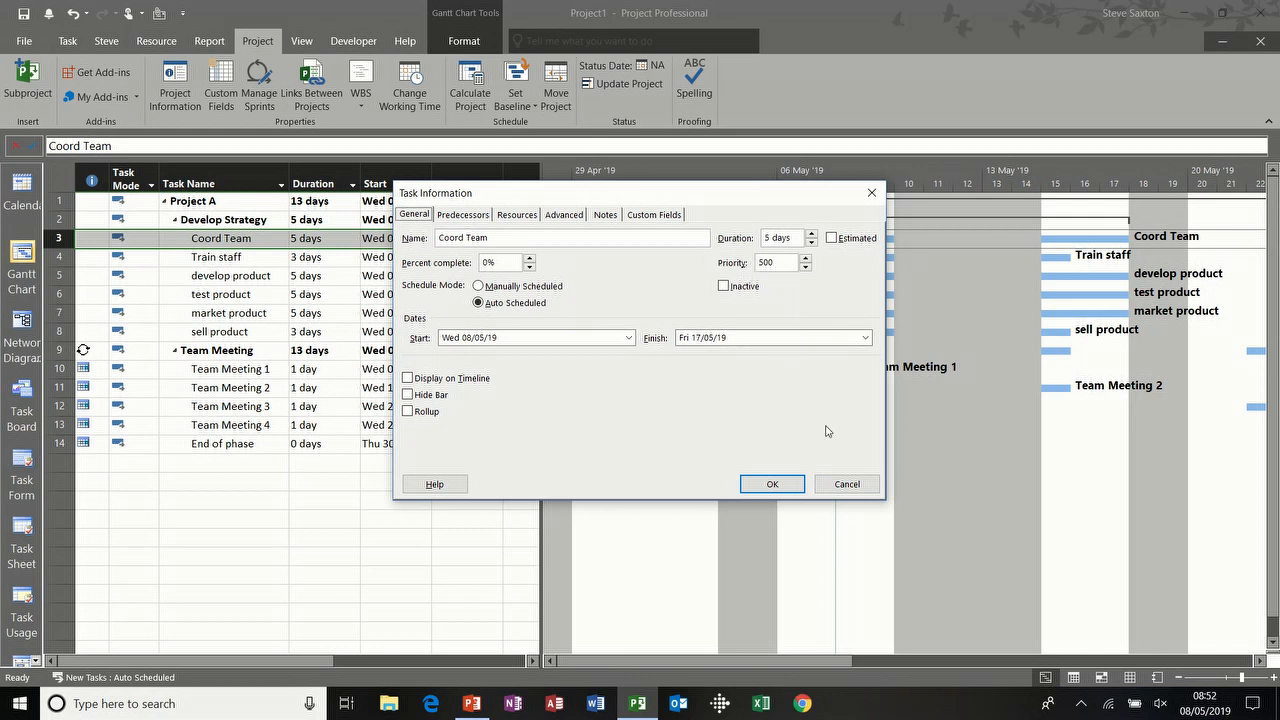
click(846, 485)
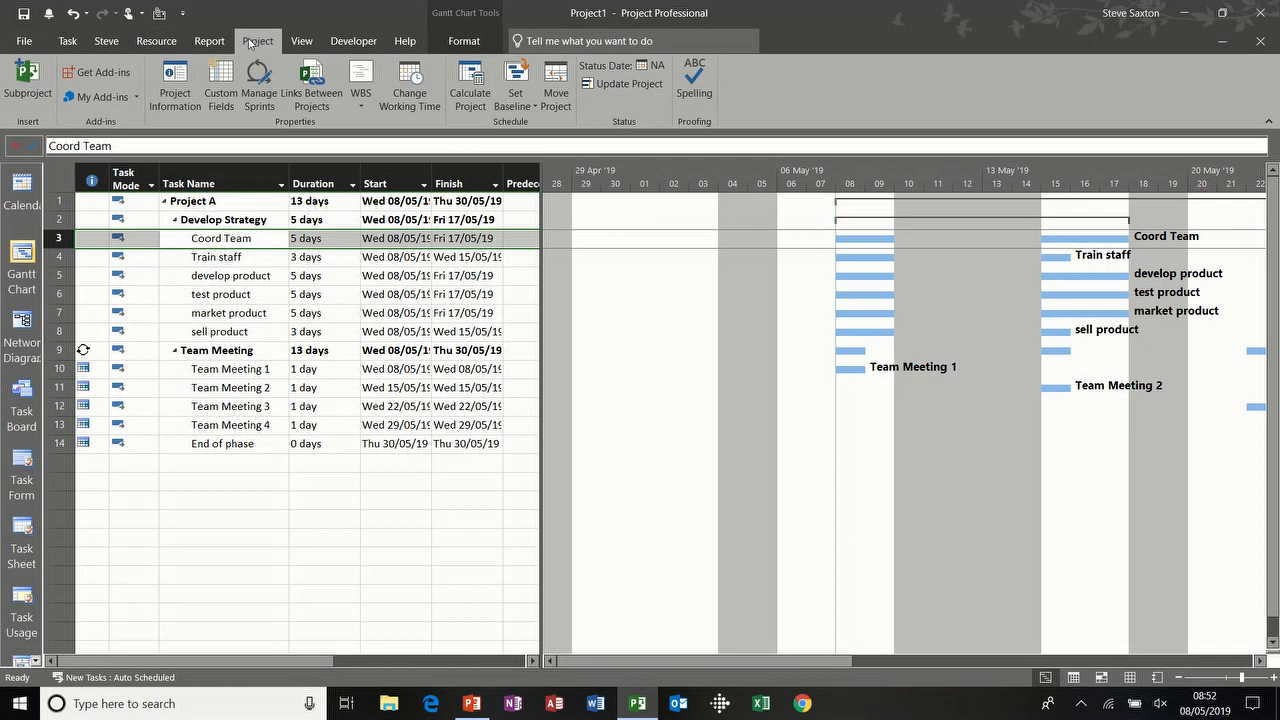
Open the print settings and the Gantt chart's page setup, moving the dialog so the task rows in the preview stay visible
click(25, 42)
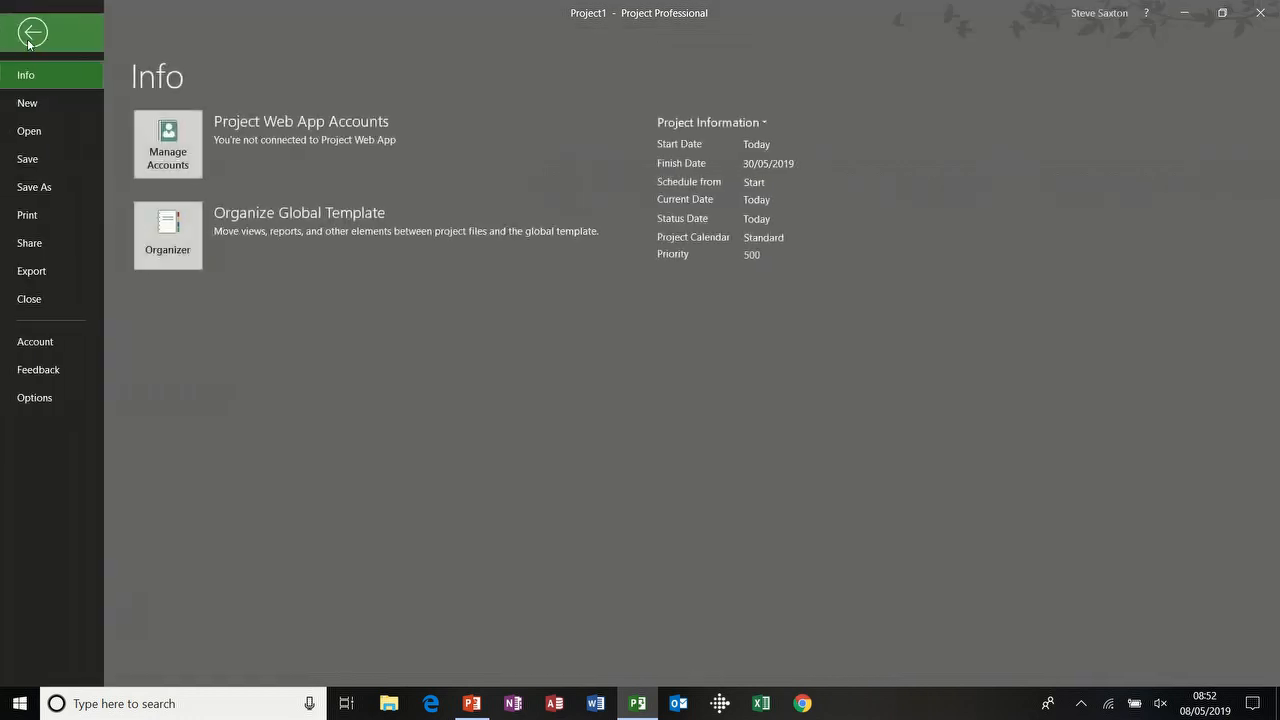
click(34, 216)
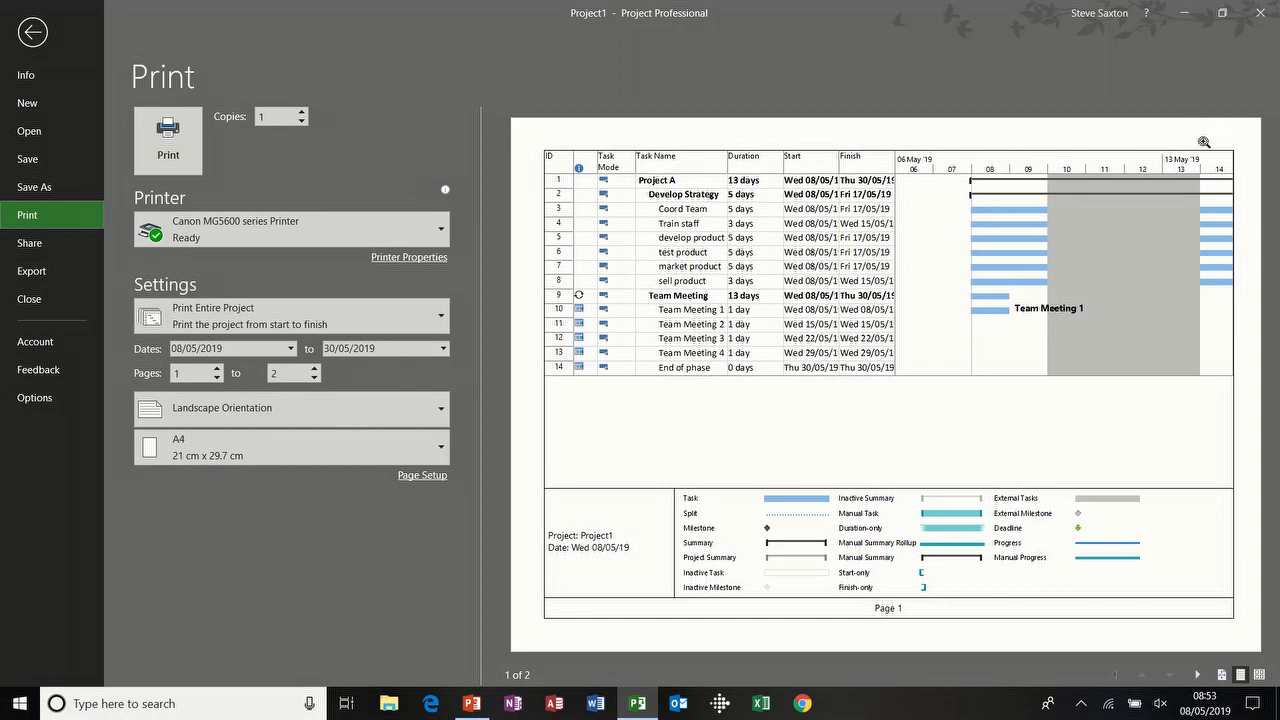
click(422, 476)
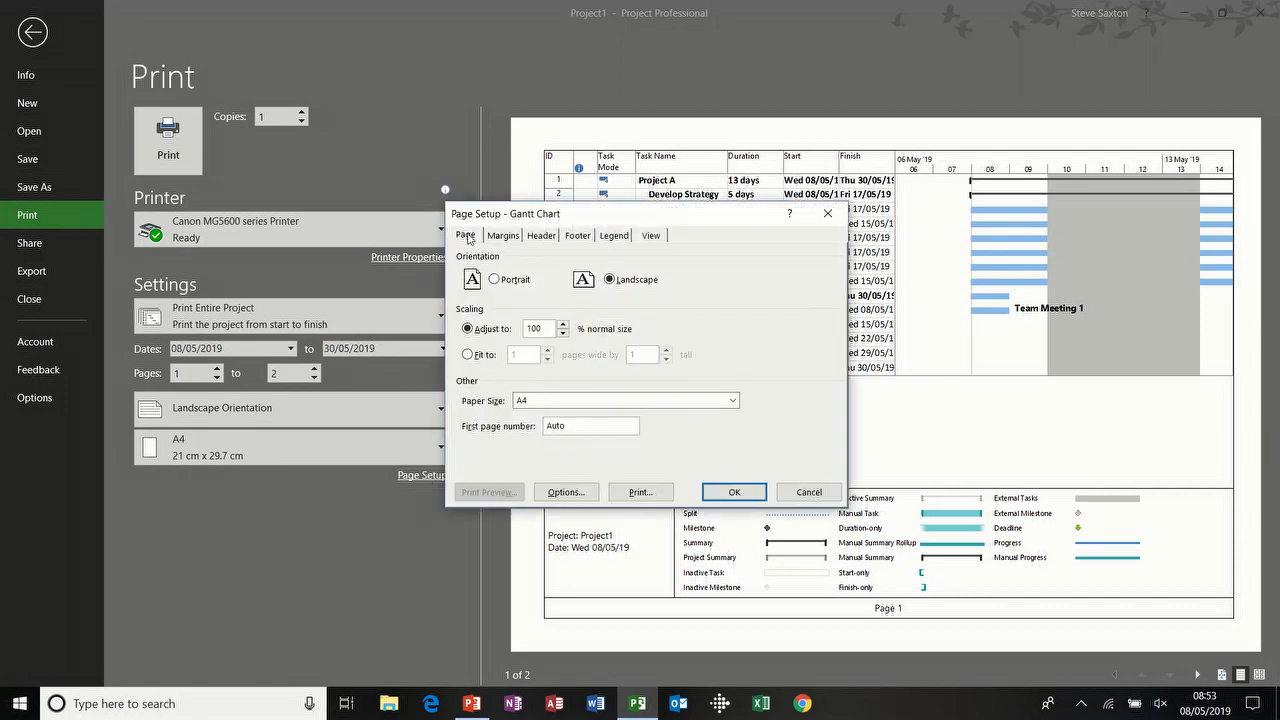
drag(528, 219, 575, 203)
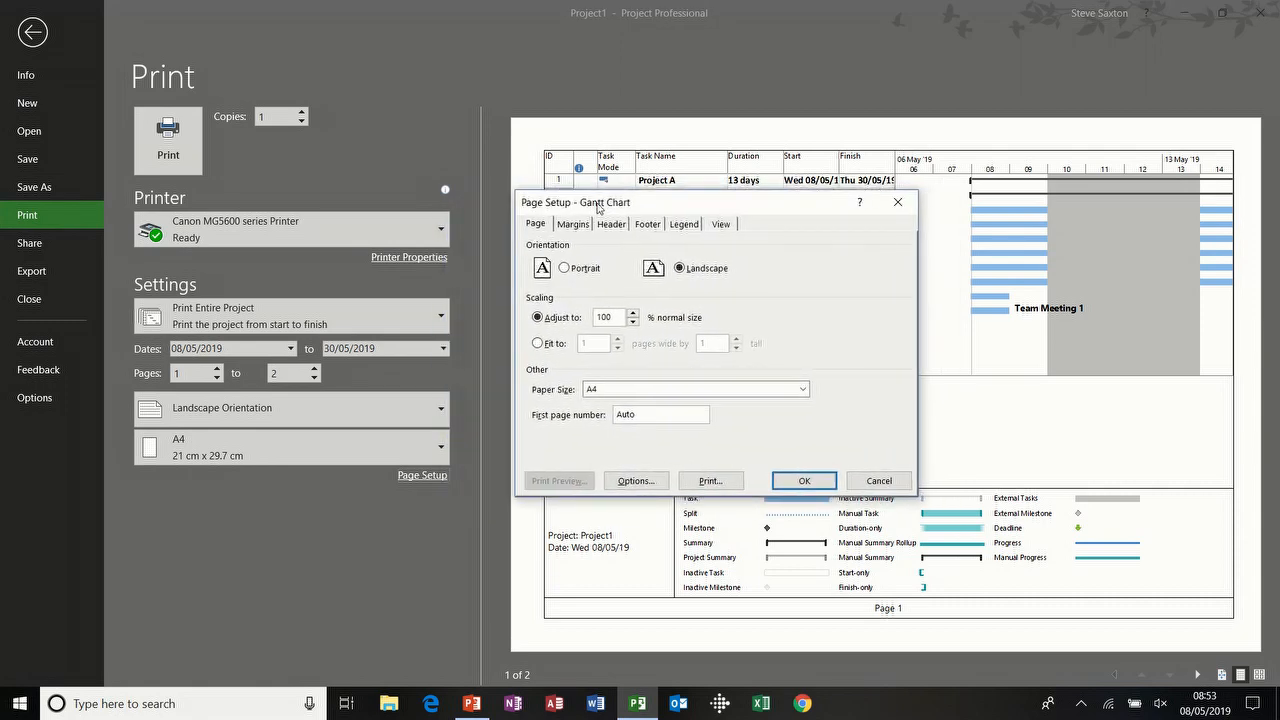
drag(598, 207, 603, 252)
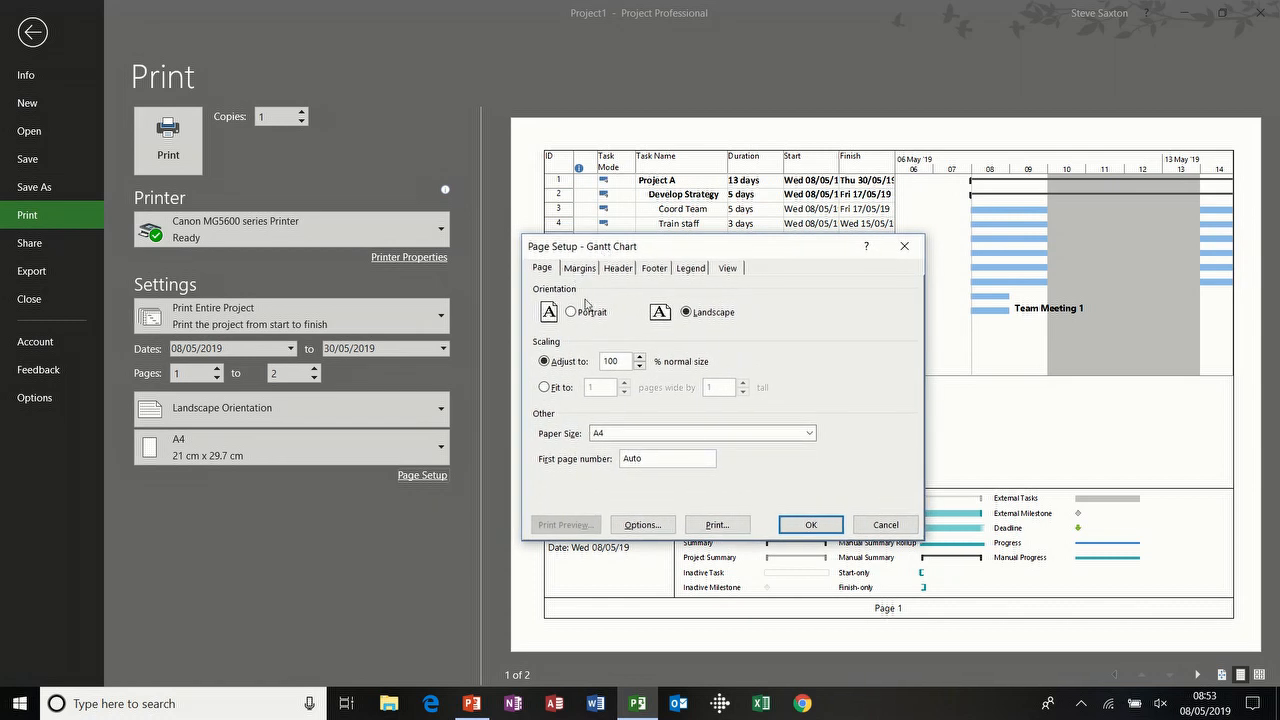
drag(613, 253, 622, 269)
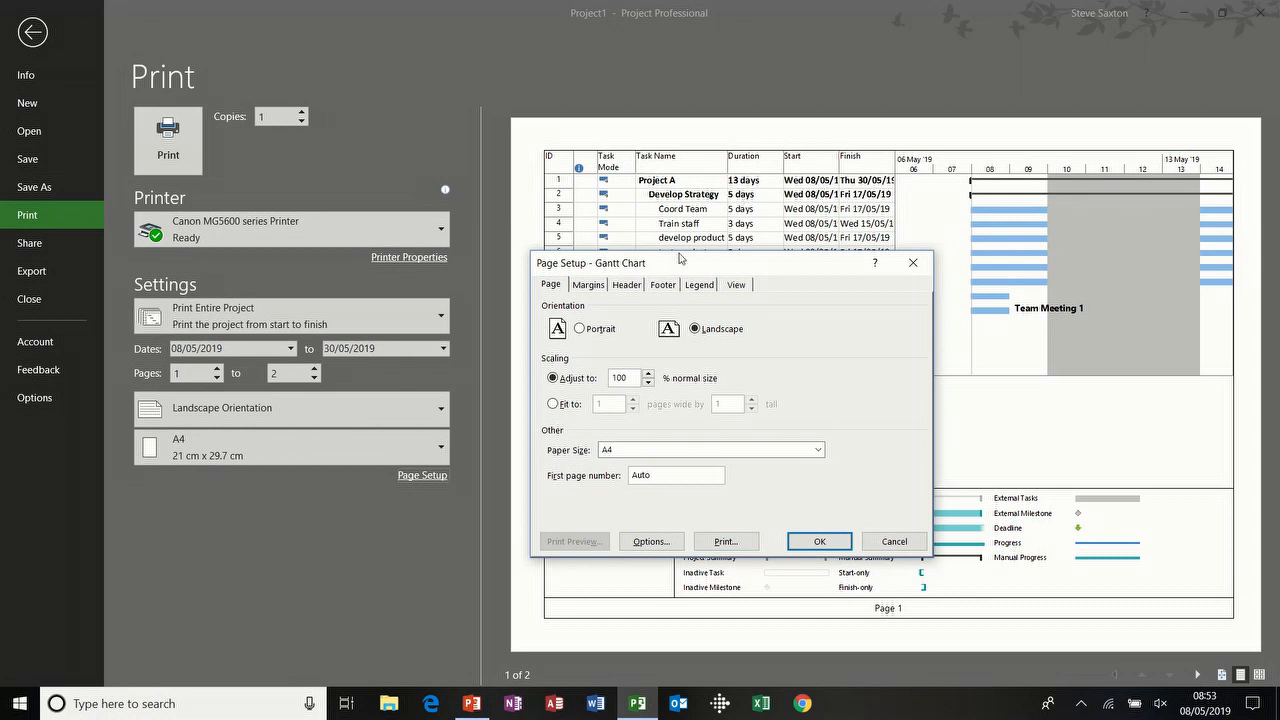
Compare the Fit to and Adjust to scaling options, and review the margins, header and footer settings
click(552, 404)
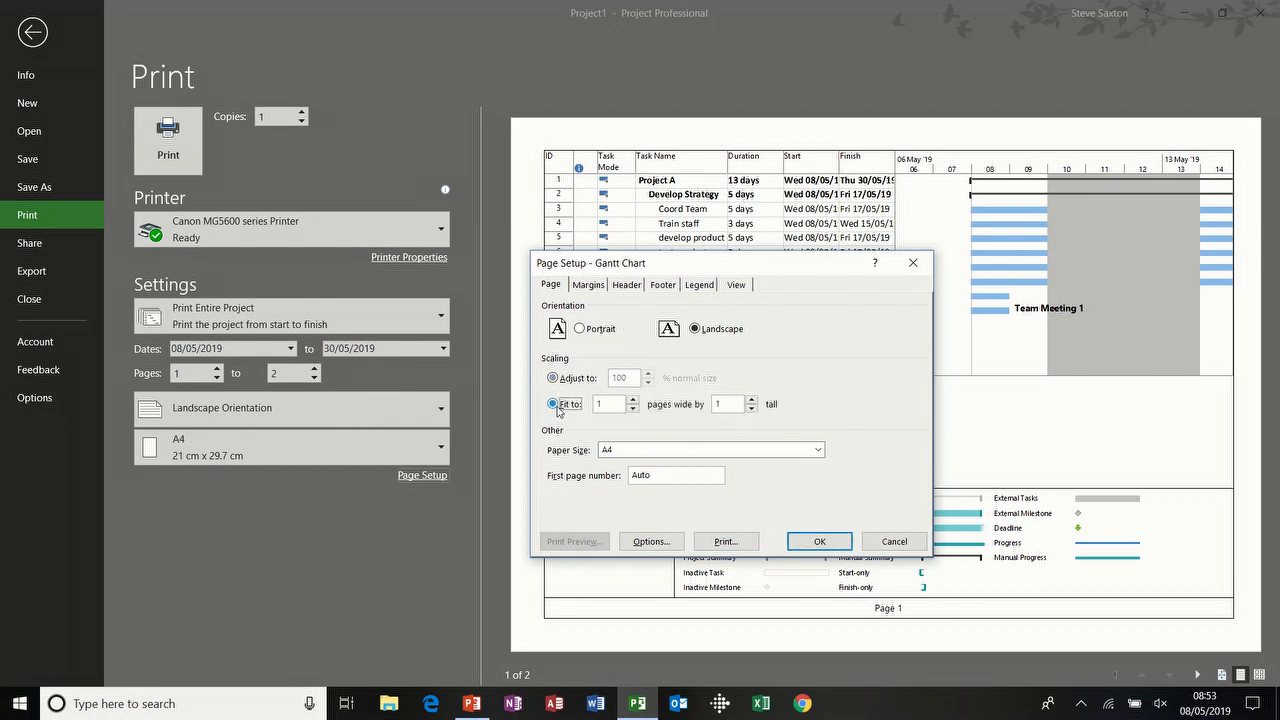
click(577, 380)
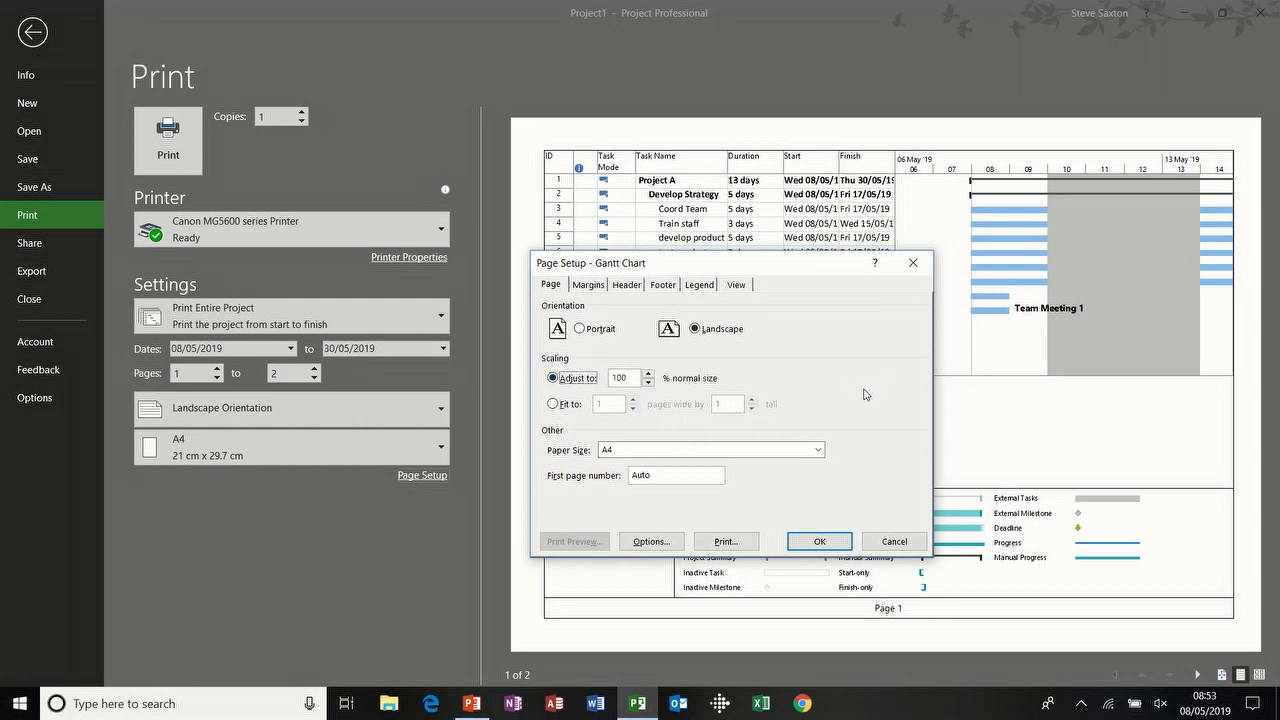
click(588, 285)
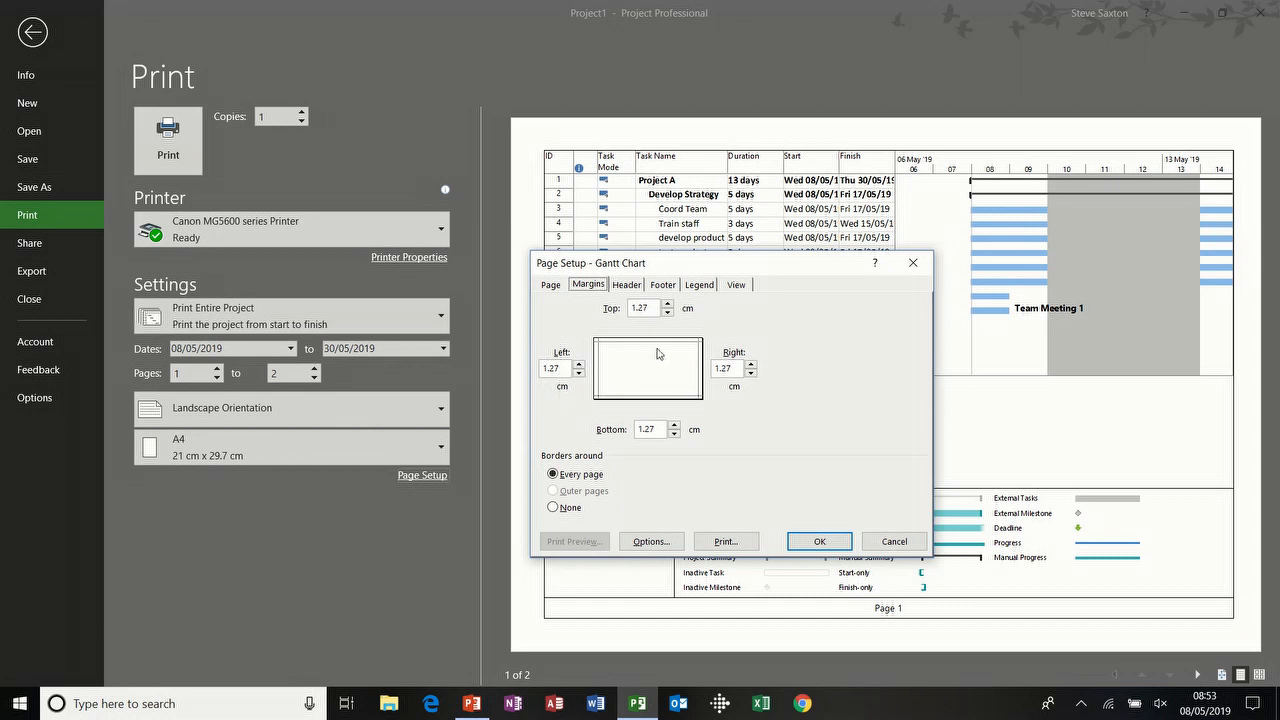
click(627, 287)
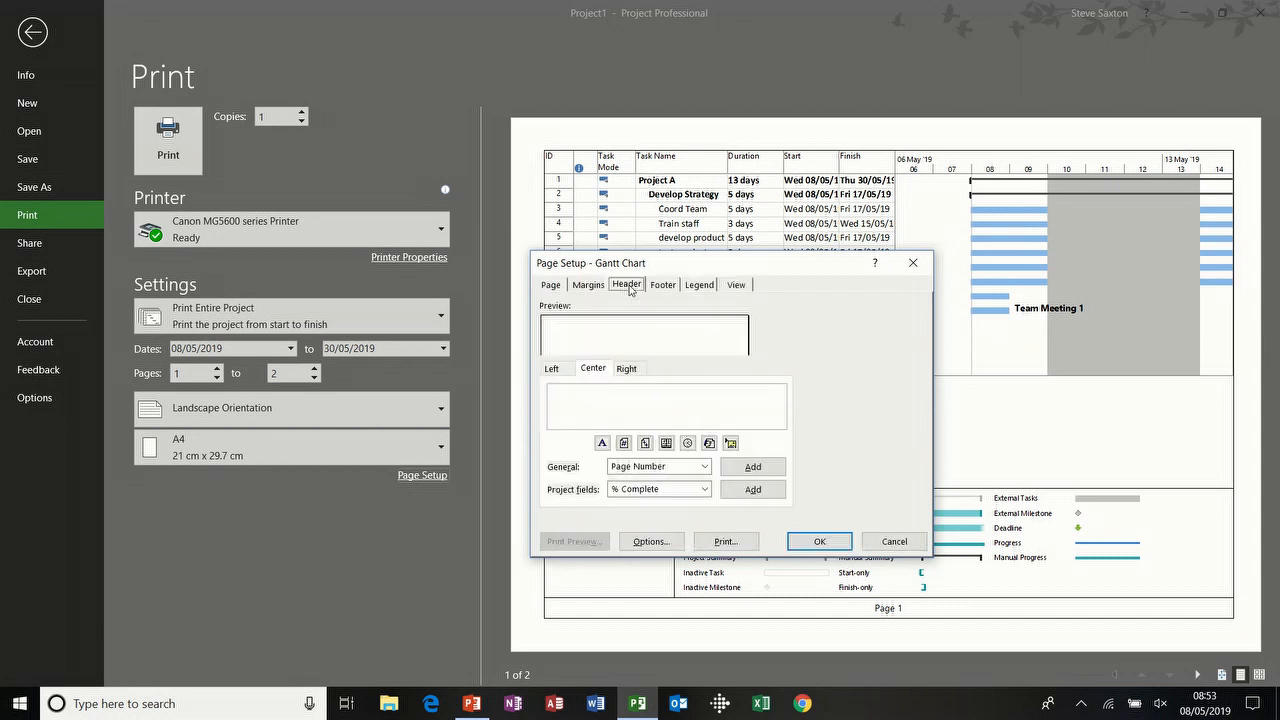
click(660, 287)
click(660, 285)
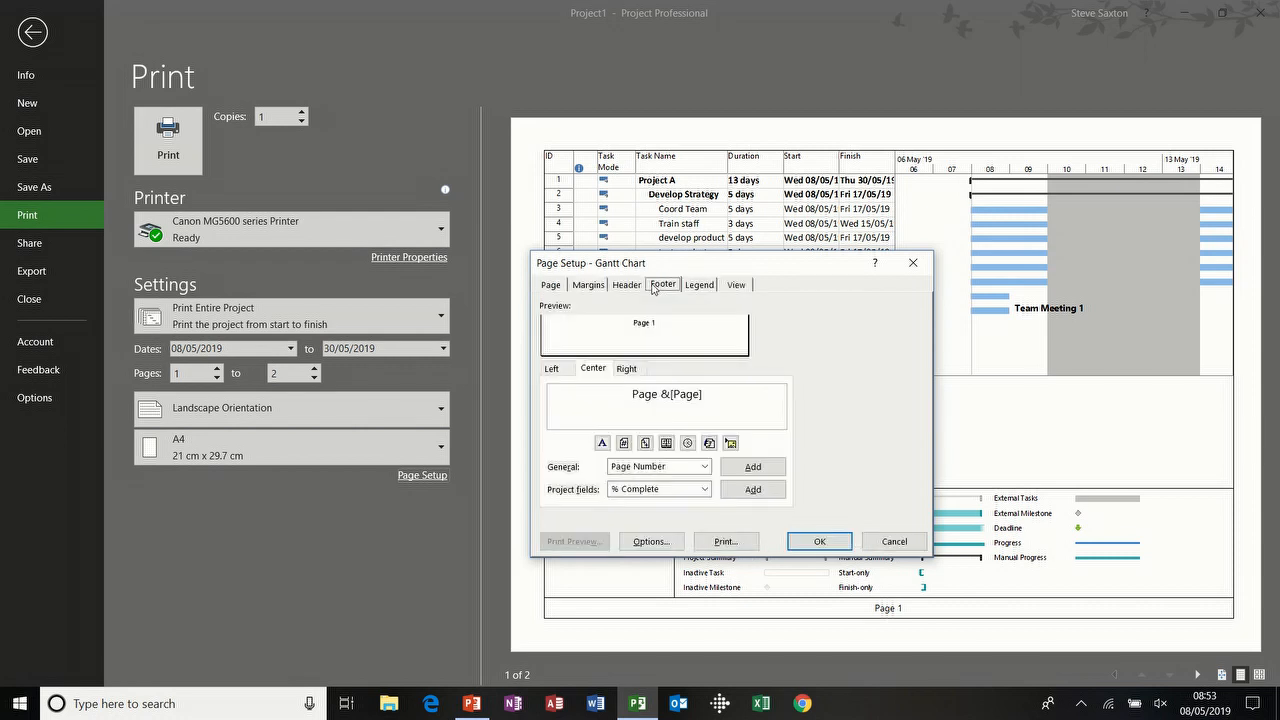
Enter the author's first name in the left section of the page header
click(628, 285)
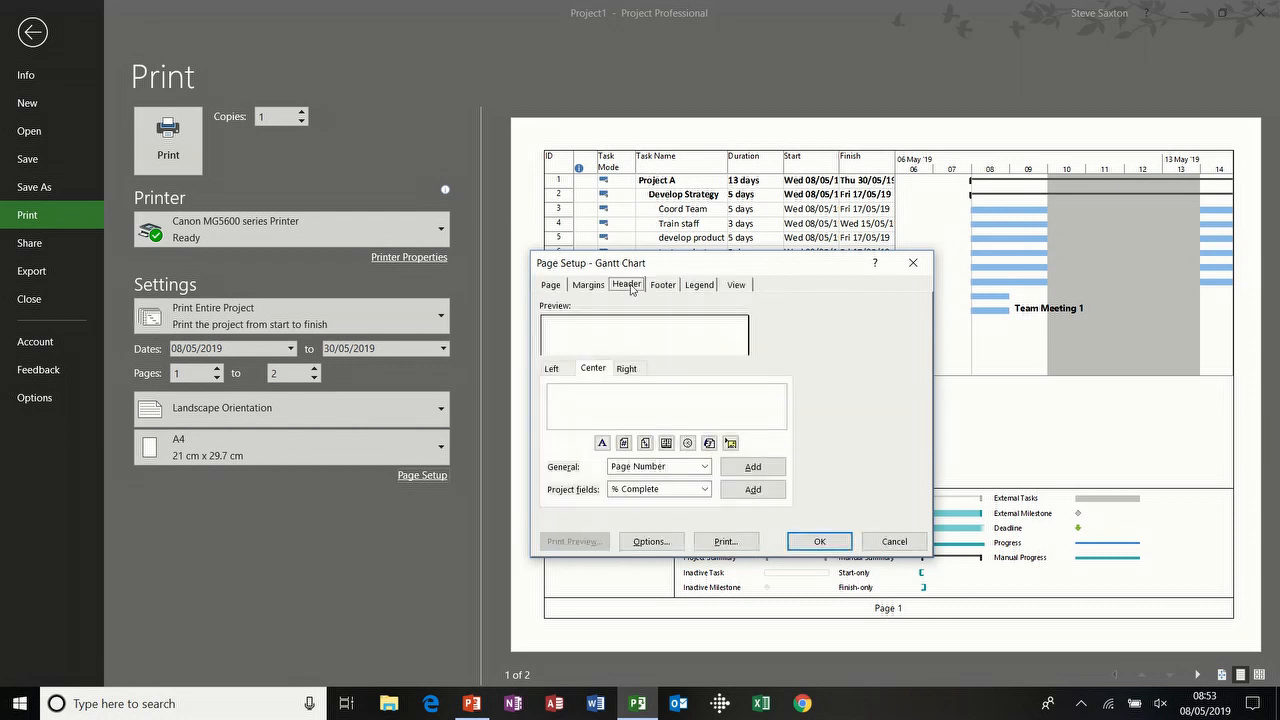
click(556, 369)
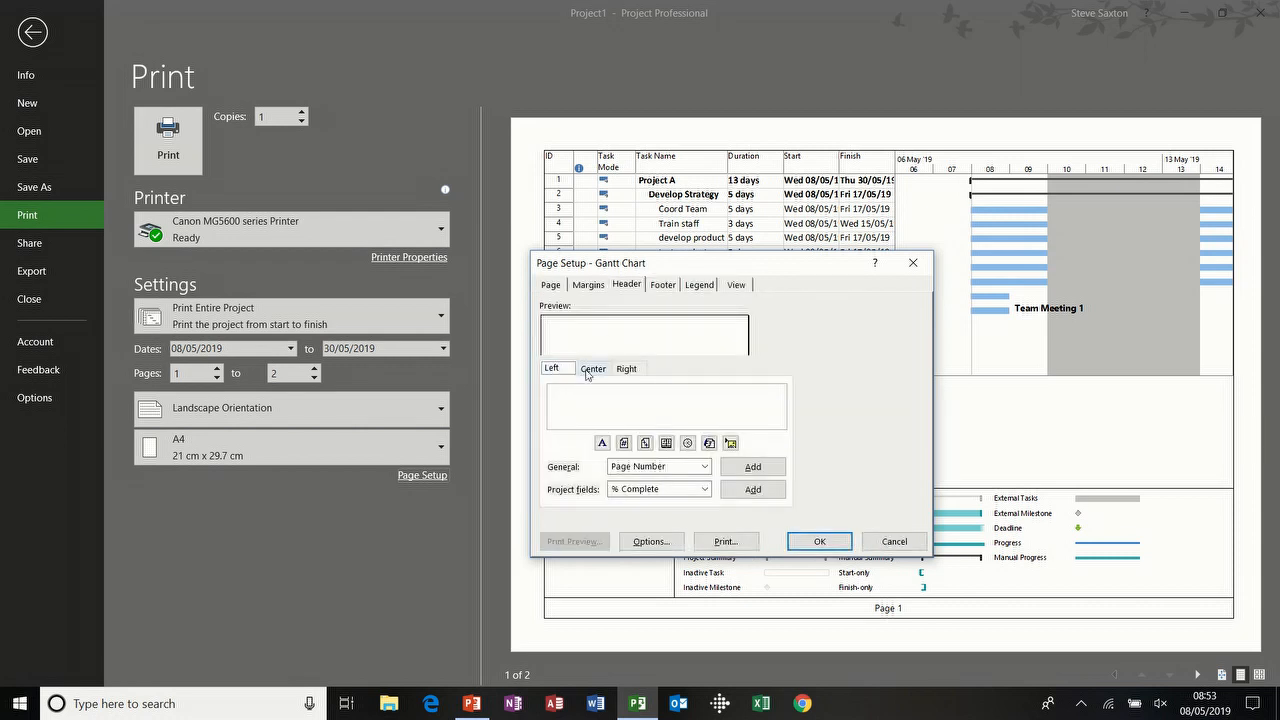
click(576, 396)
text(steve)
Insert the current date and time in the center section of the page header
click(595, 370)
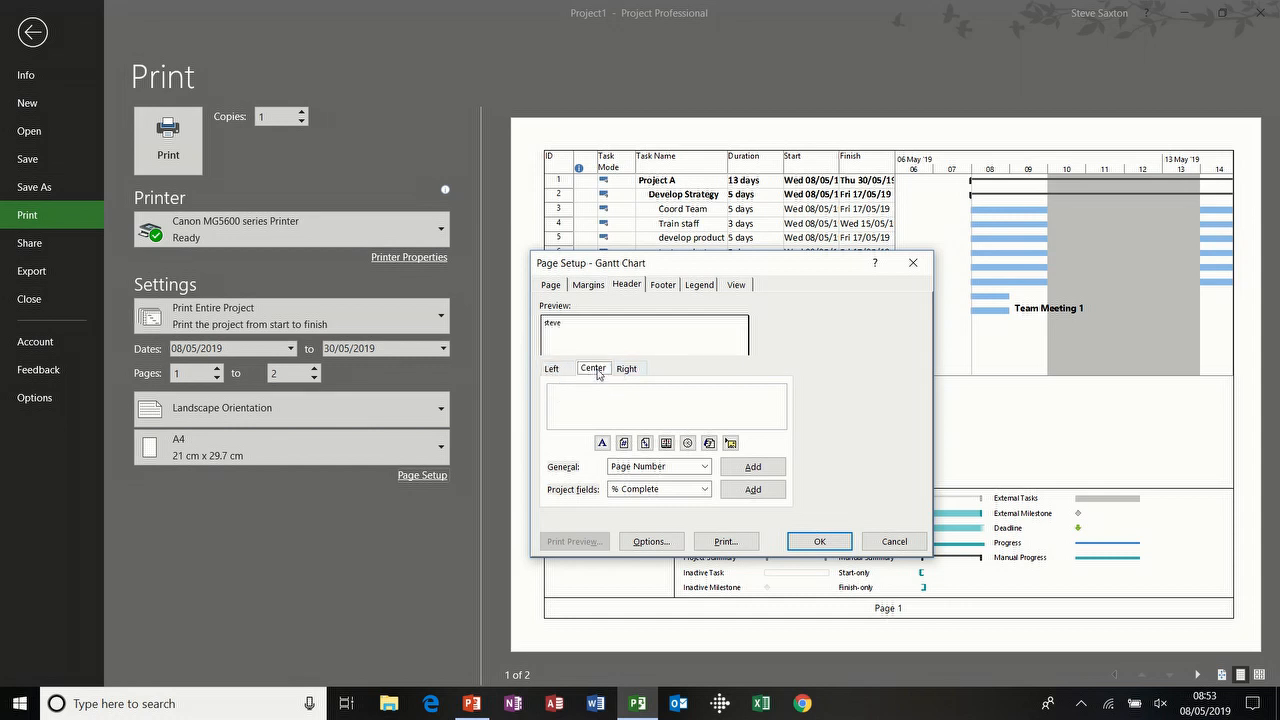
click(666, 443)
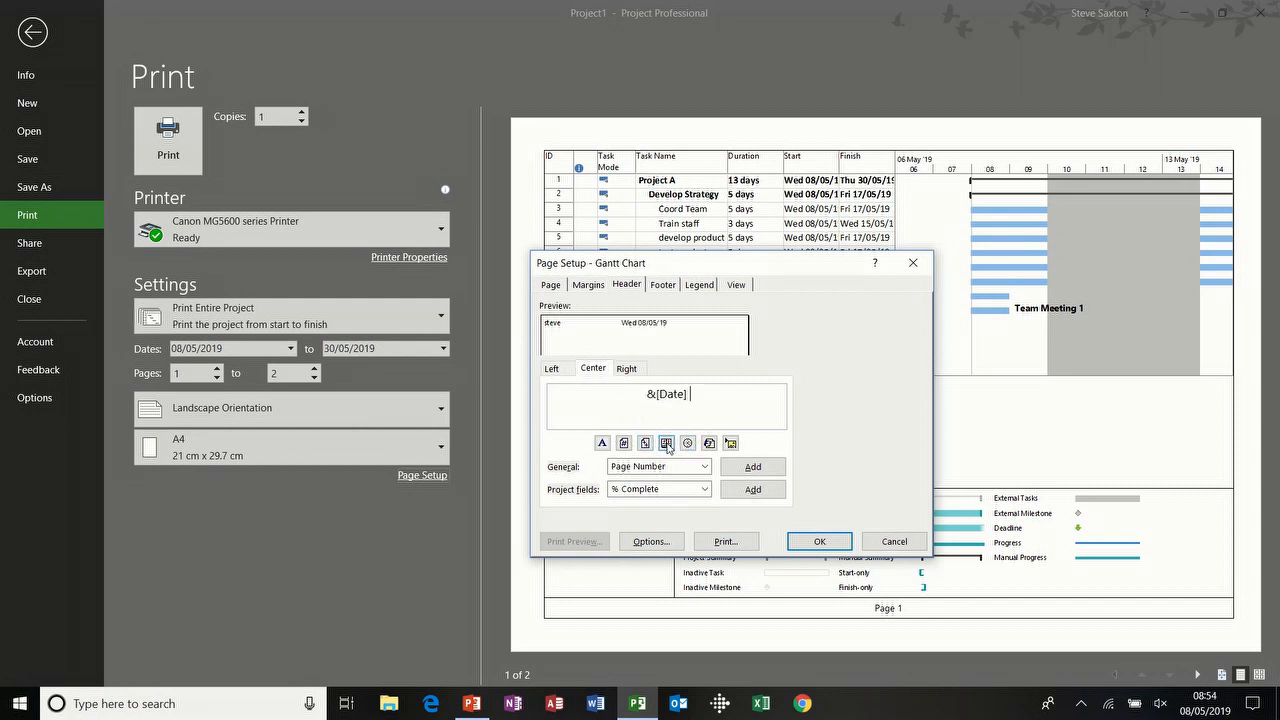
click(687, 443)
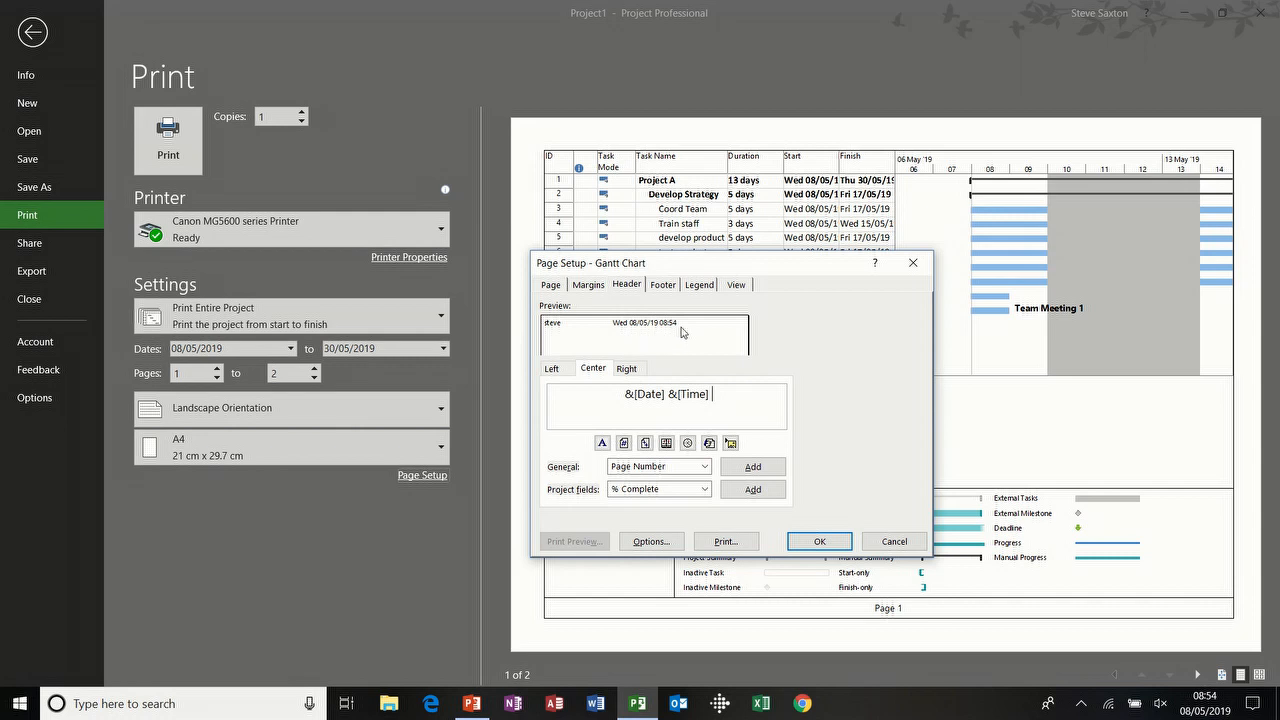
Add the % Complete and Actual Cost project fields on separate lines in the right section of the page header
click(630, 370)
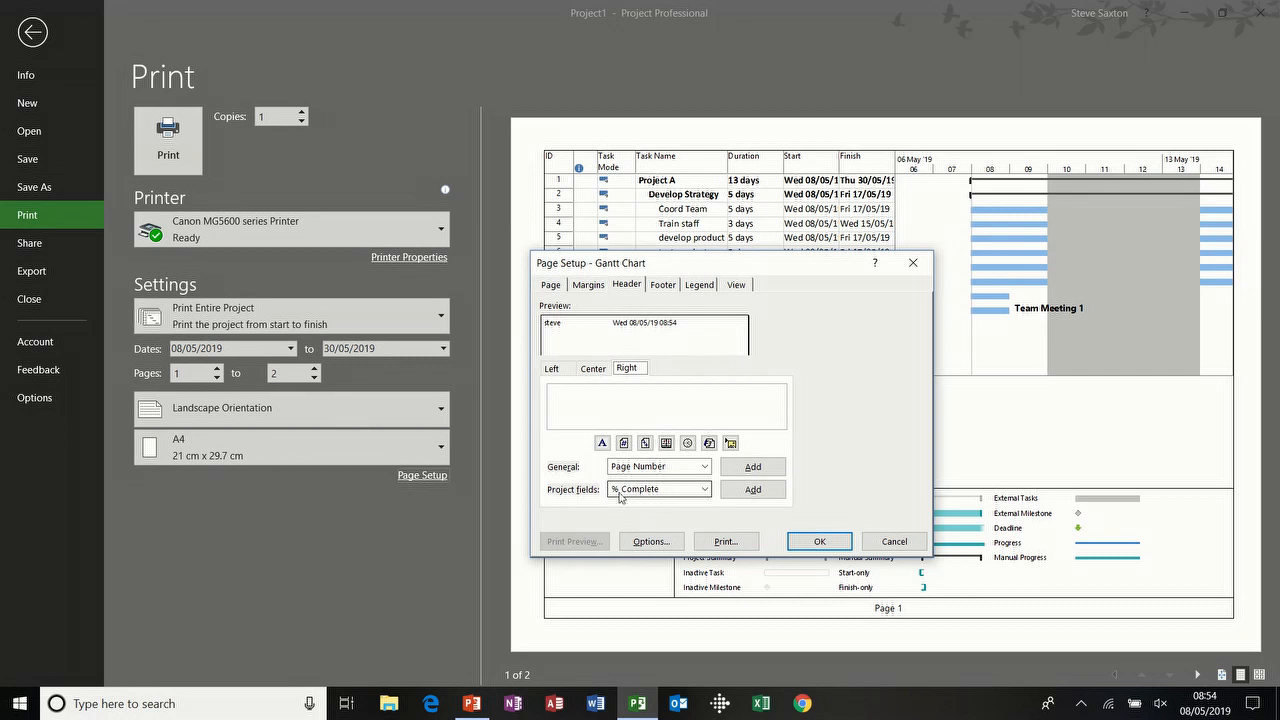
click(752, 490)
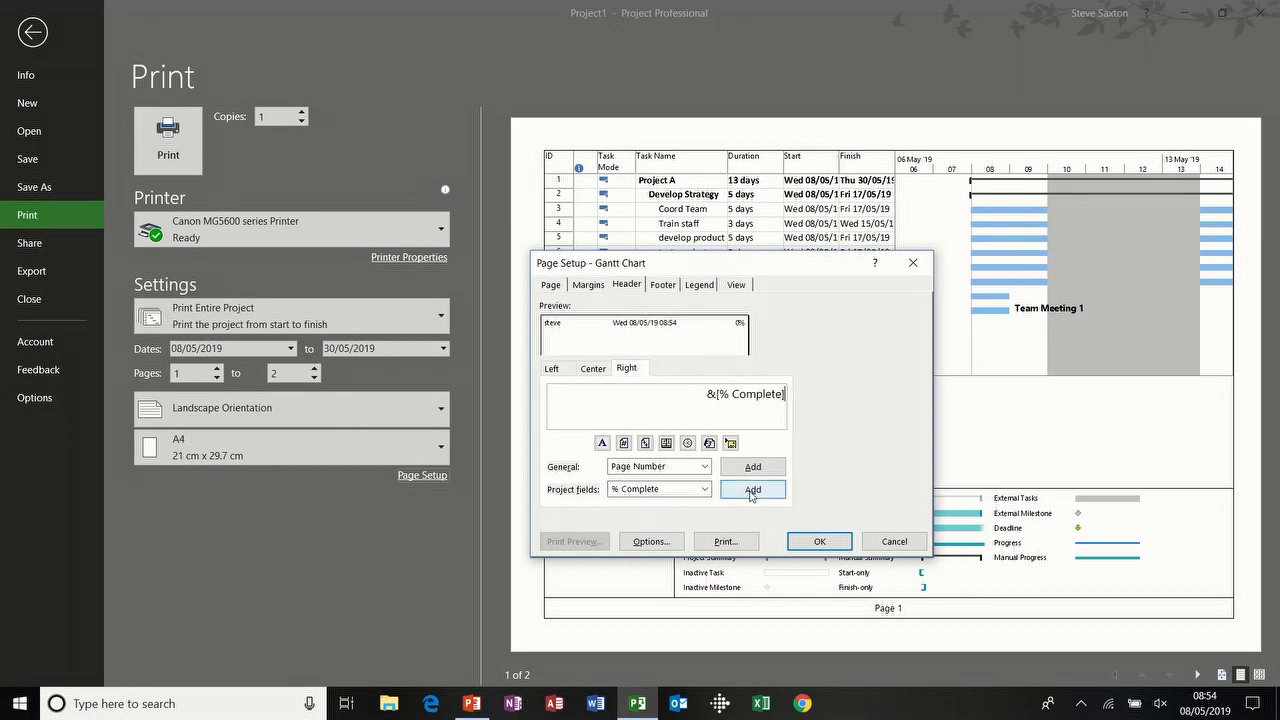
key(Return)
click(704, 489)
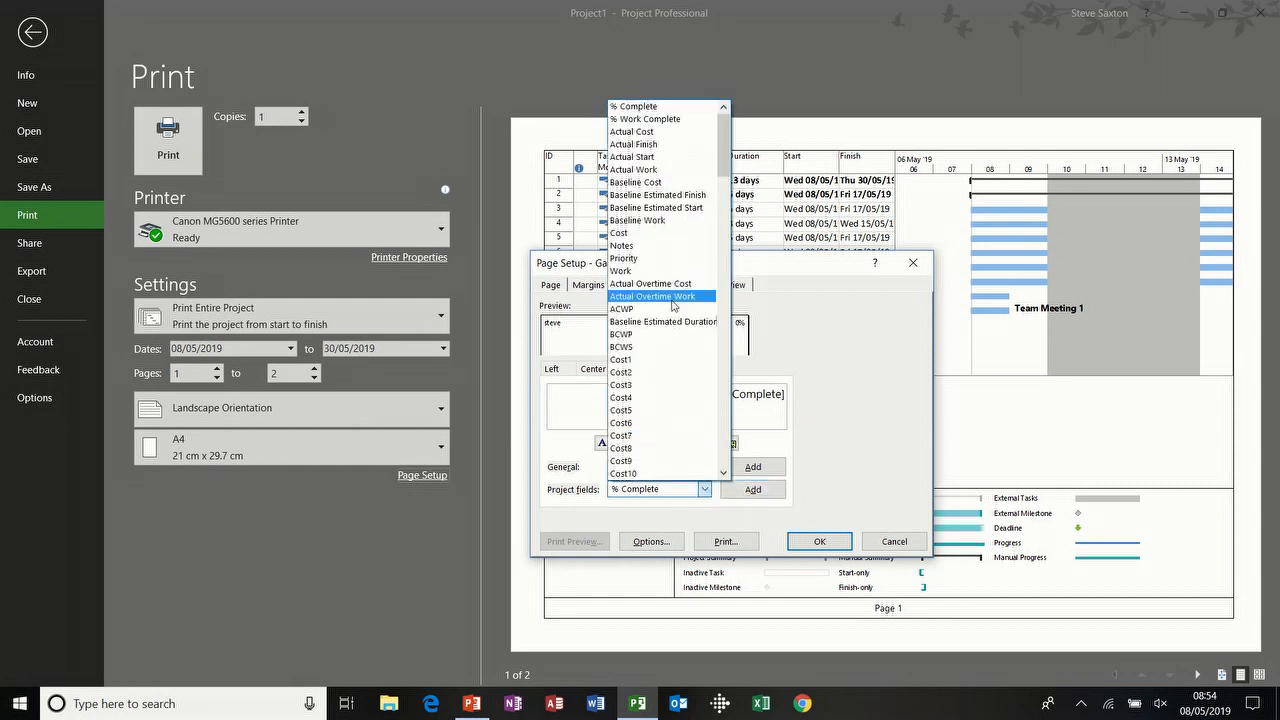
click(647, 134)
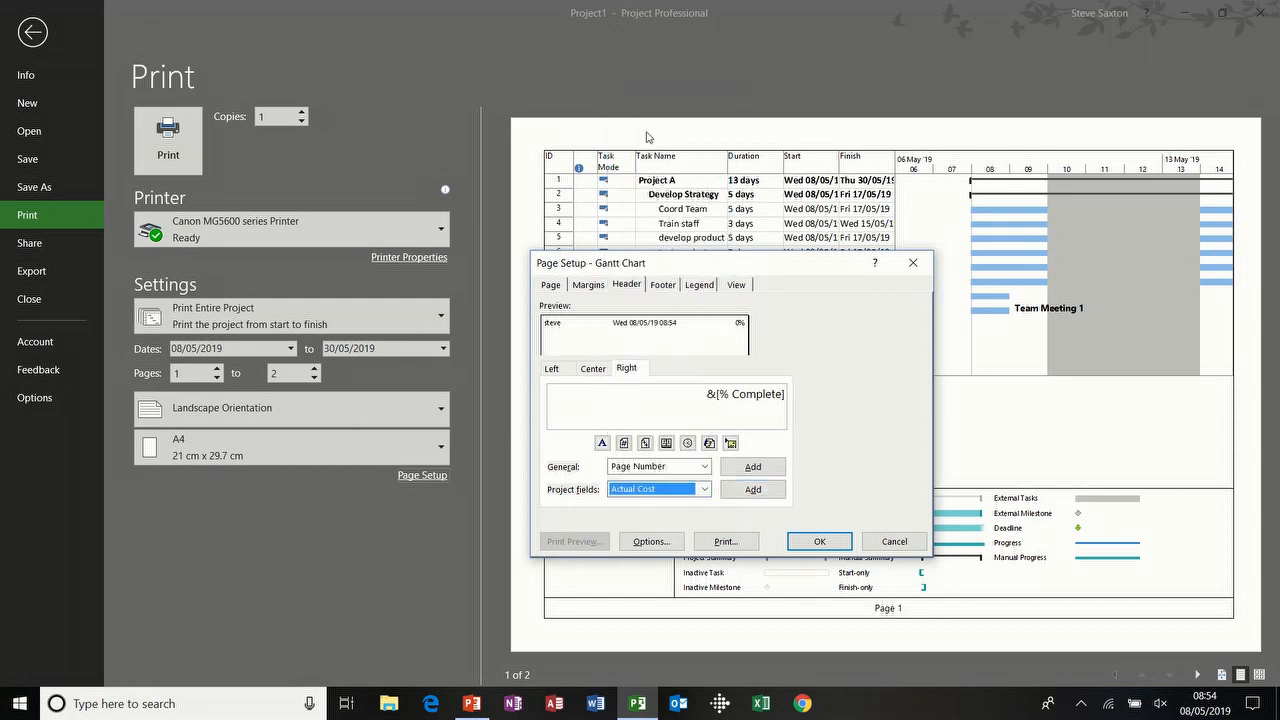
click(752, 489)
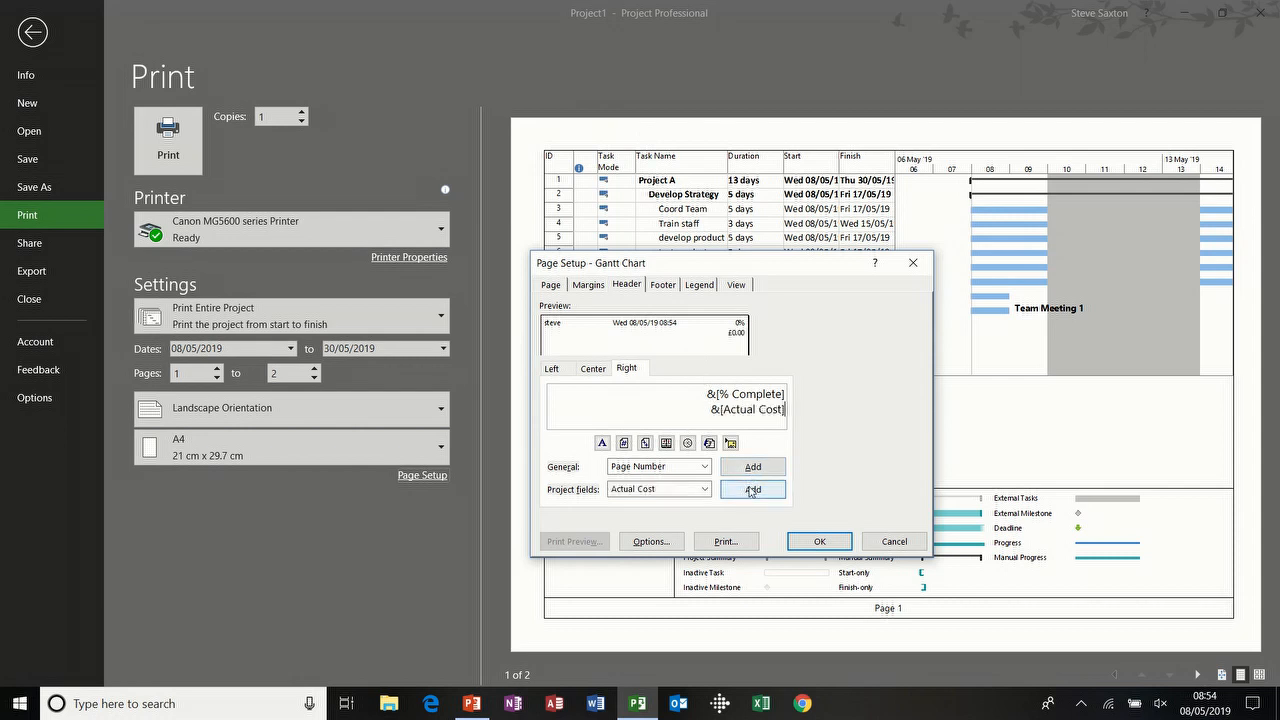
Add the VAC project field on a new line below Actual Cost in the right section of the page header
key(Return)
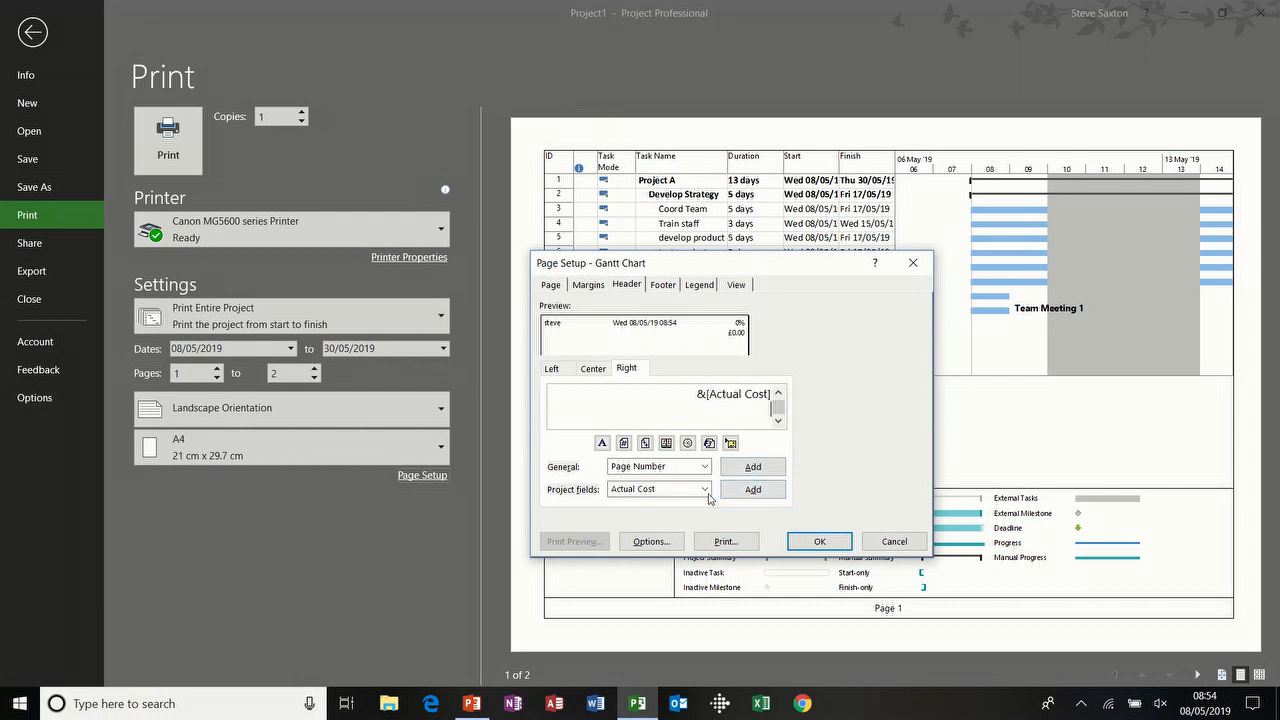
click(704, 490)
key(v)
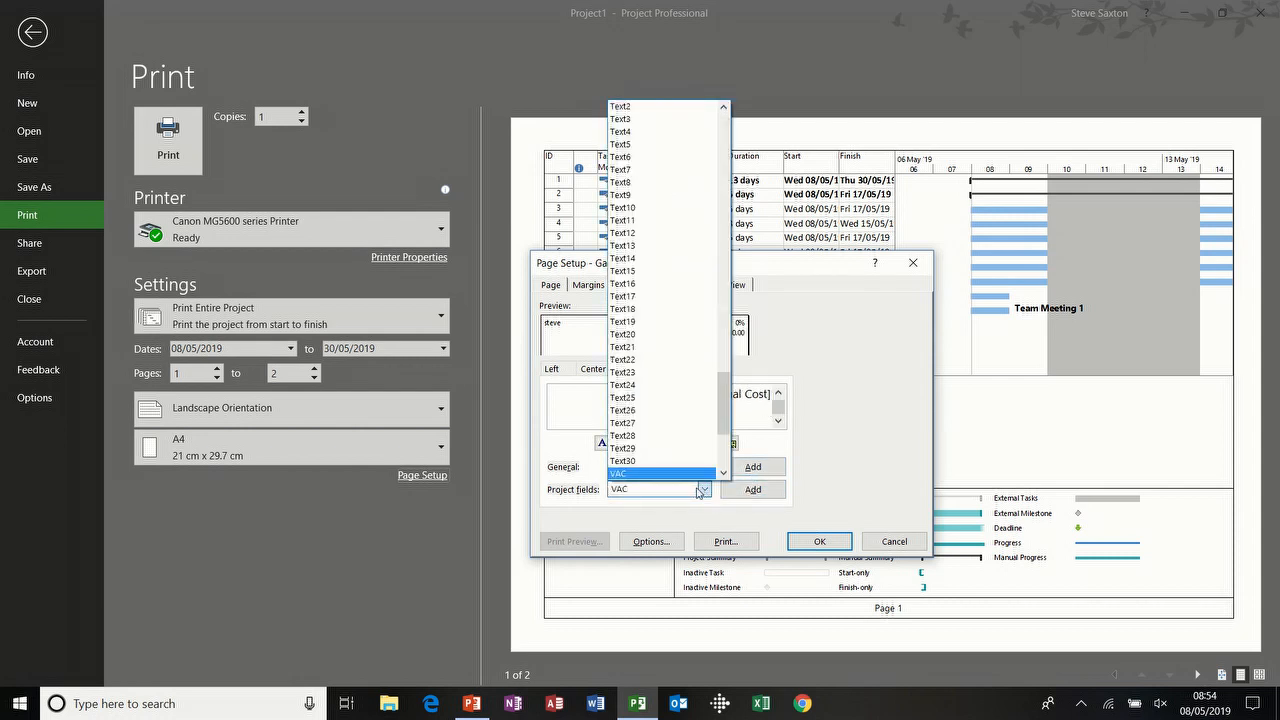
click(685, 475)
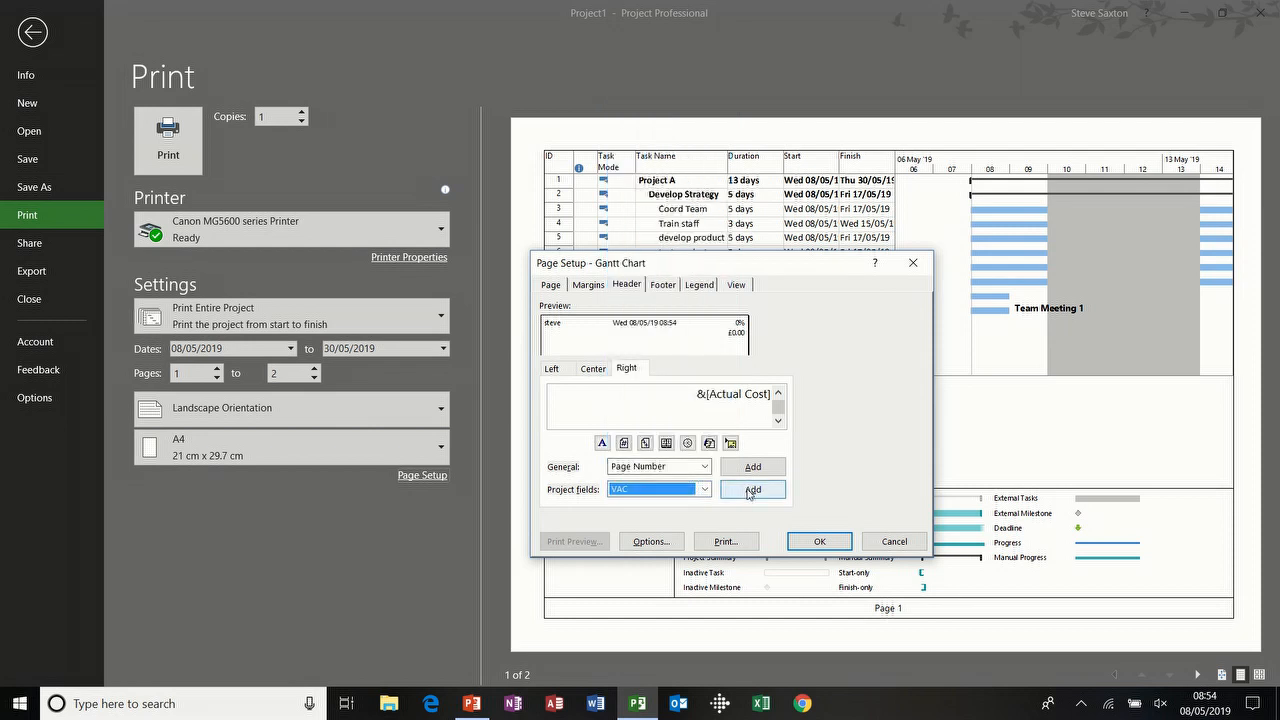
click(752, 490)
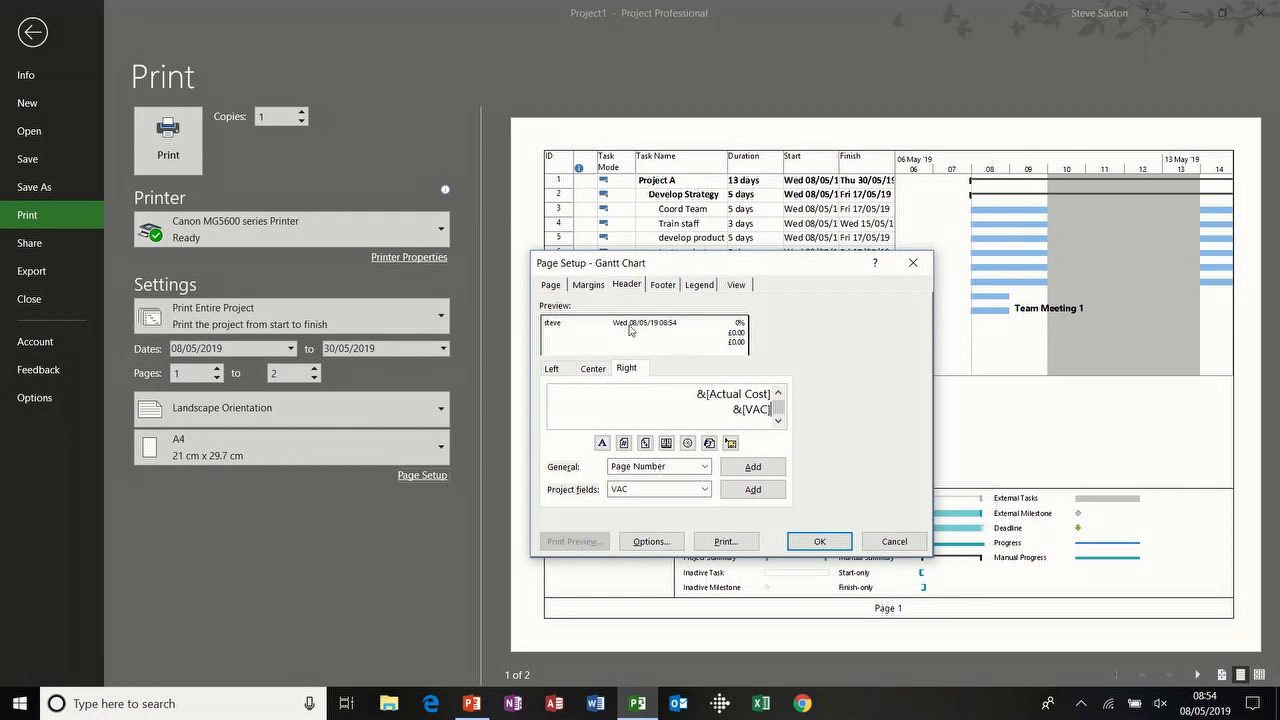
Review the footer settings, set the legend to print on a separate legend page, and apply the page setup
click(664, 285)
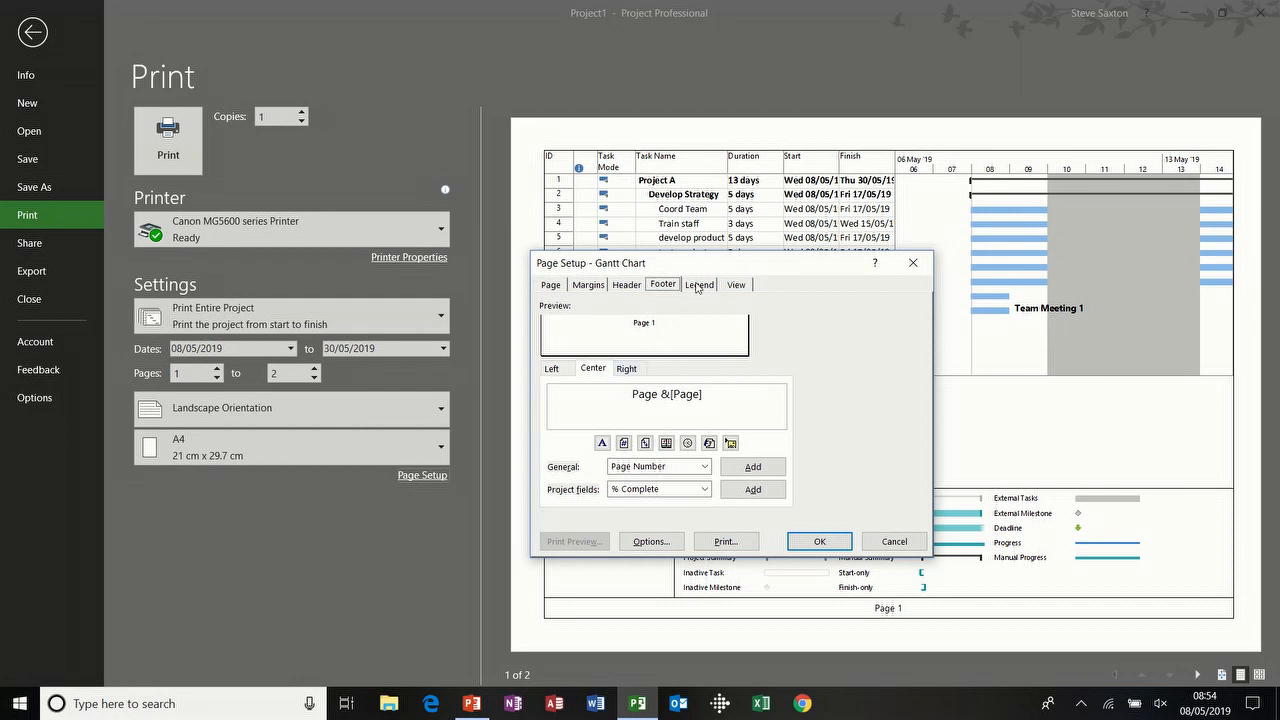
click(698, 285)
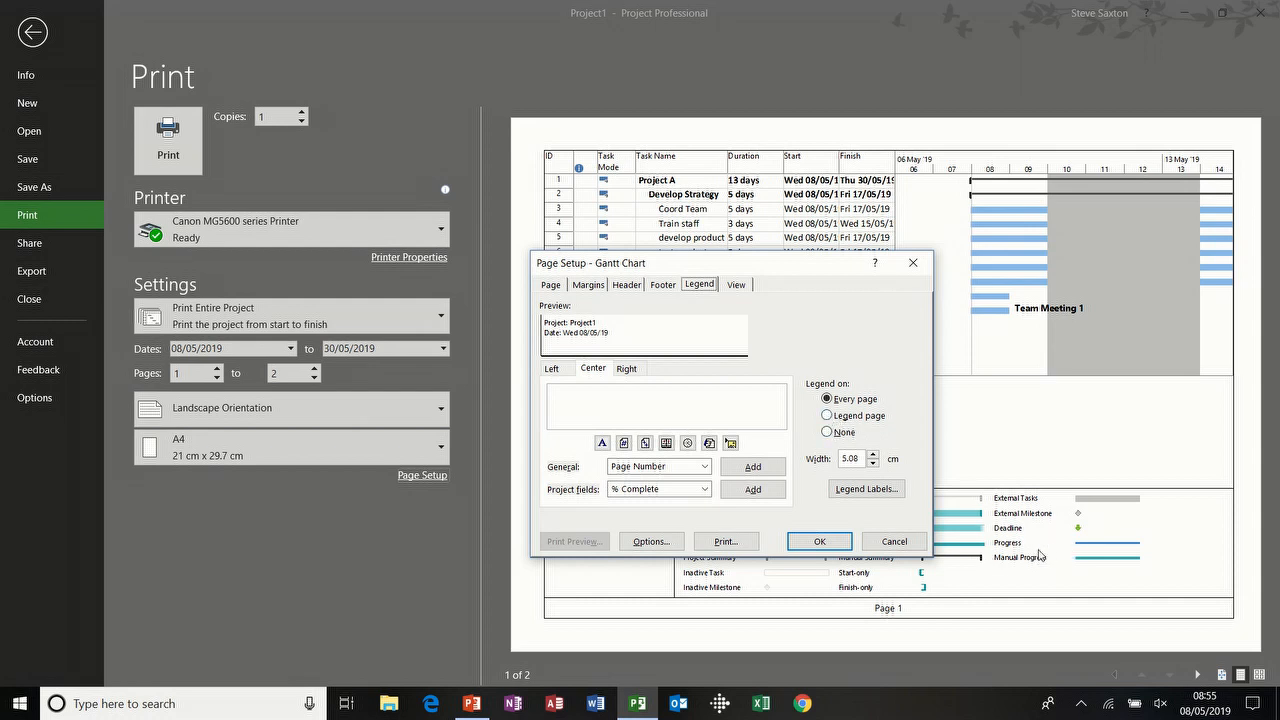
click(832, 418)
click(818, 540)
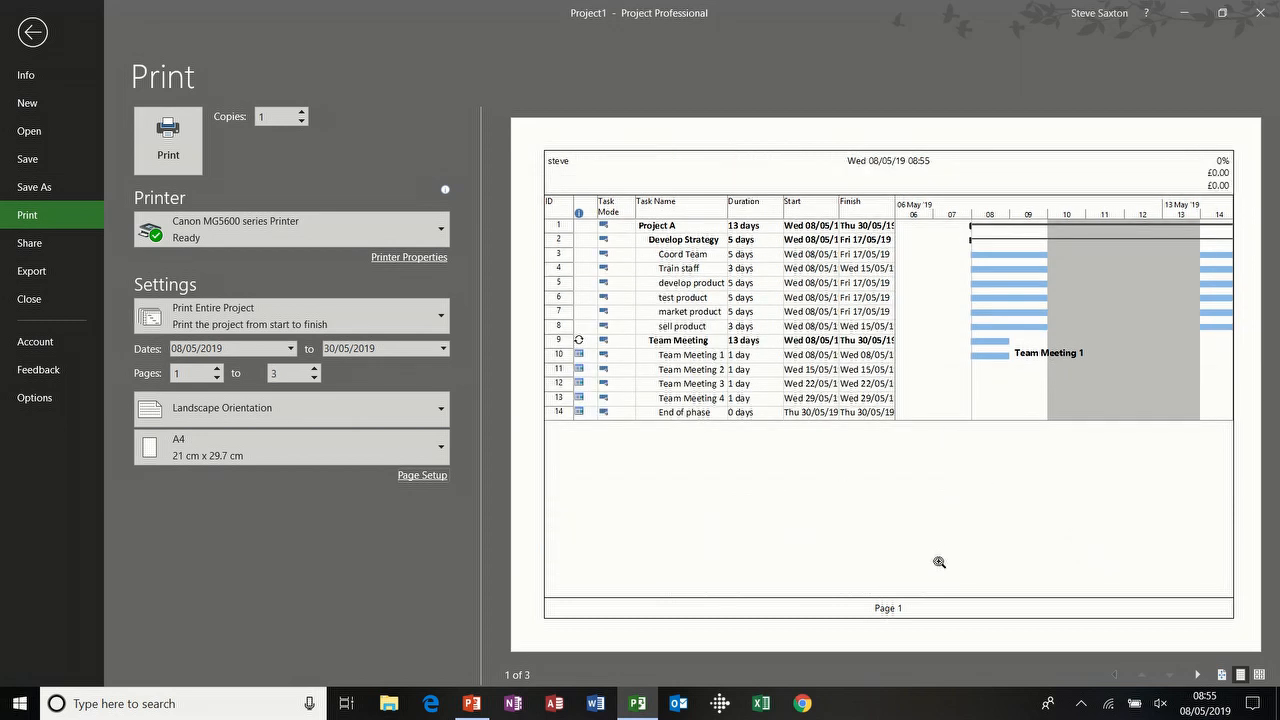
Preview the remaining printed pages through to the legend page, and return to the Gantt chart
click(1196, 676)
click(1197, 676)
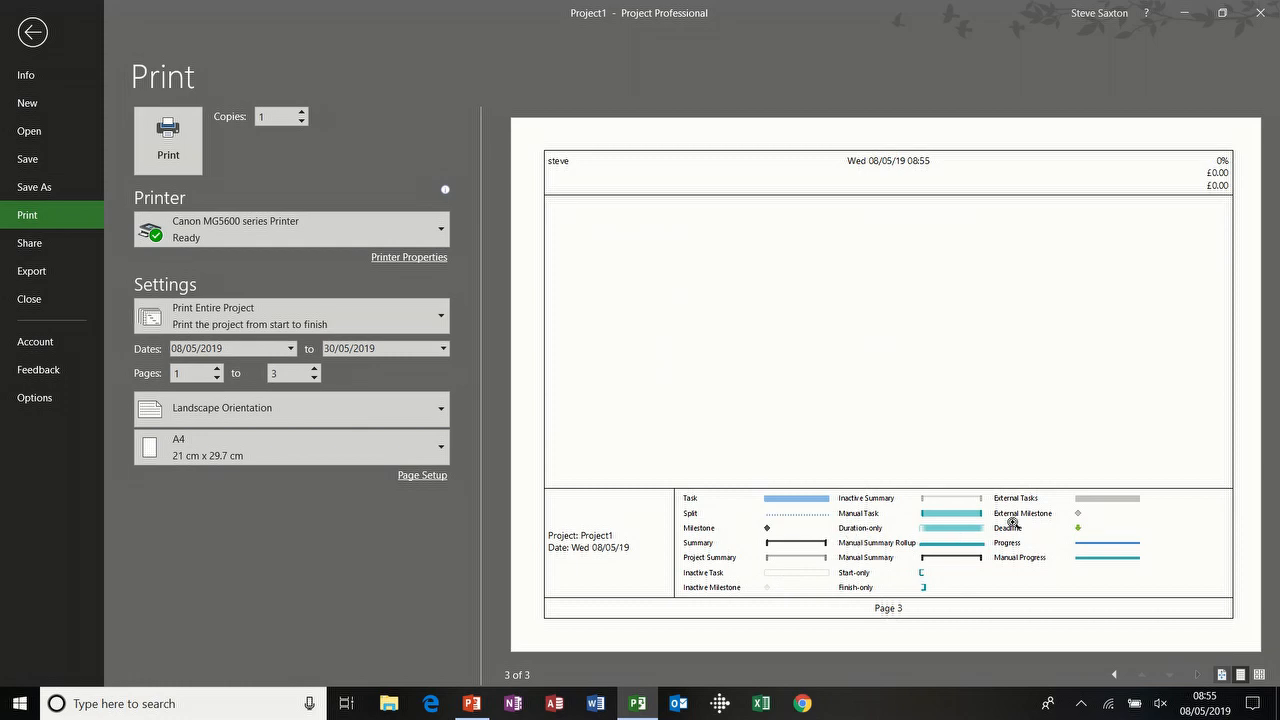
click(33, 34)
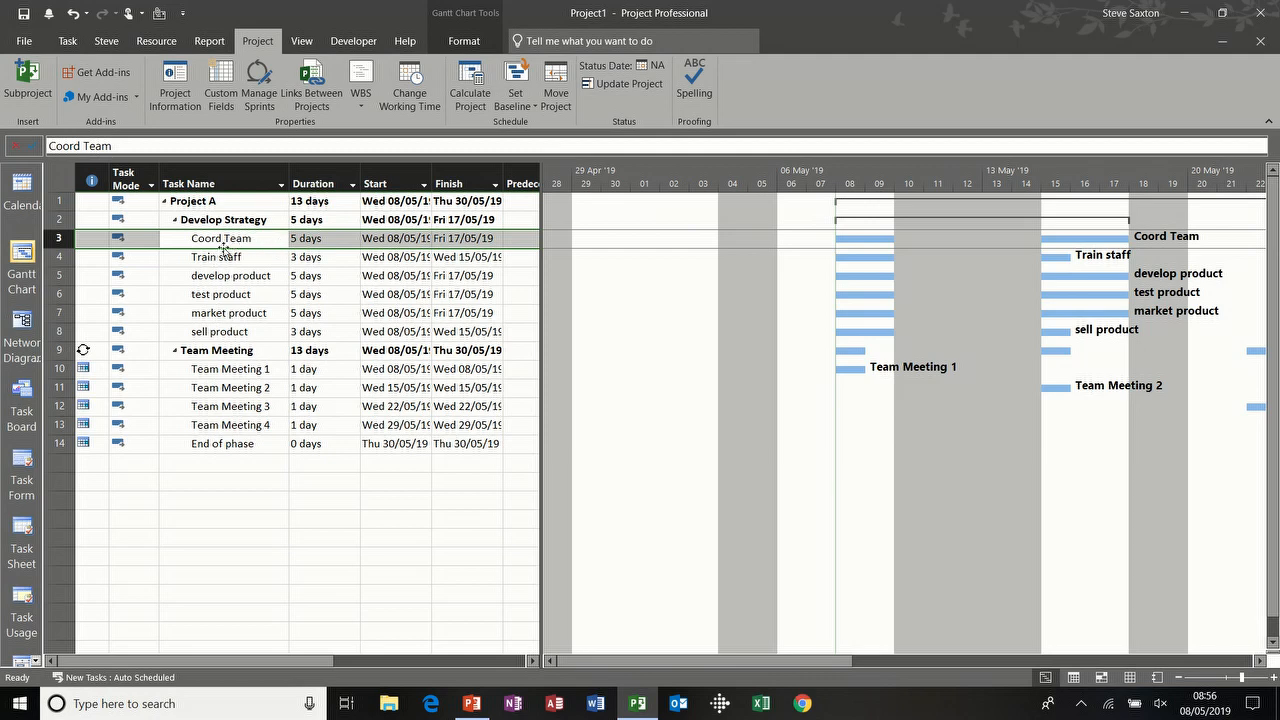
Open the Coord Team task's information and review its general, predecessor, resource and advanced settings
double_click(248, 238)
drag(467, 199, 253, 270)
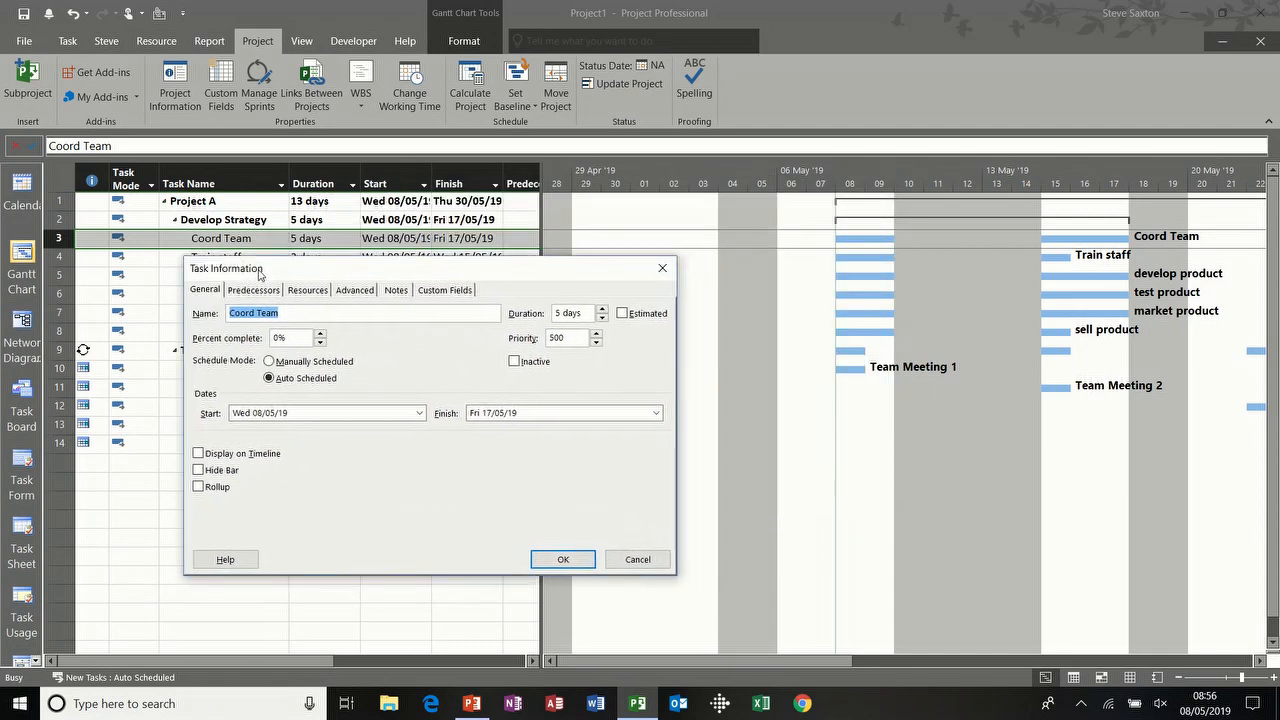
click(201, 288)
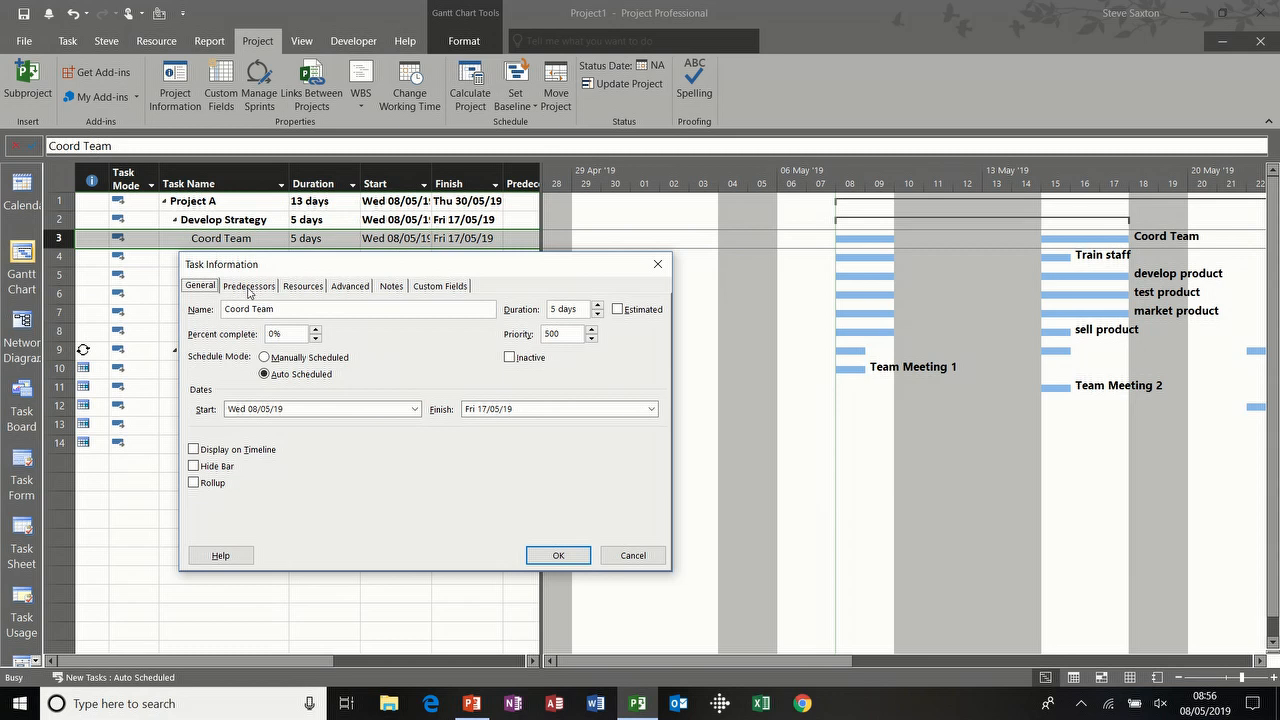
click(249, 287)
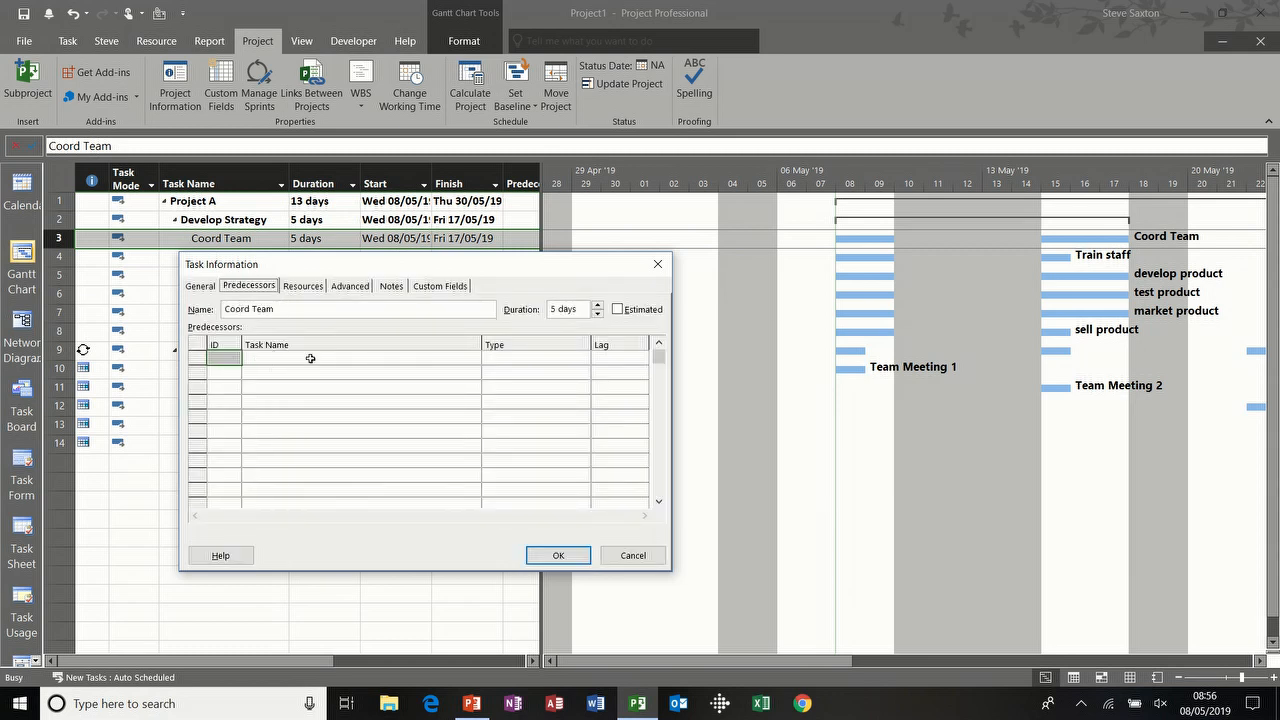
drag(348, 265, 350, 297)
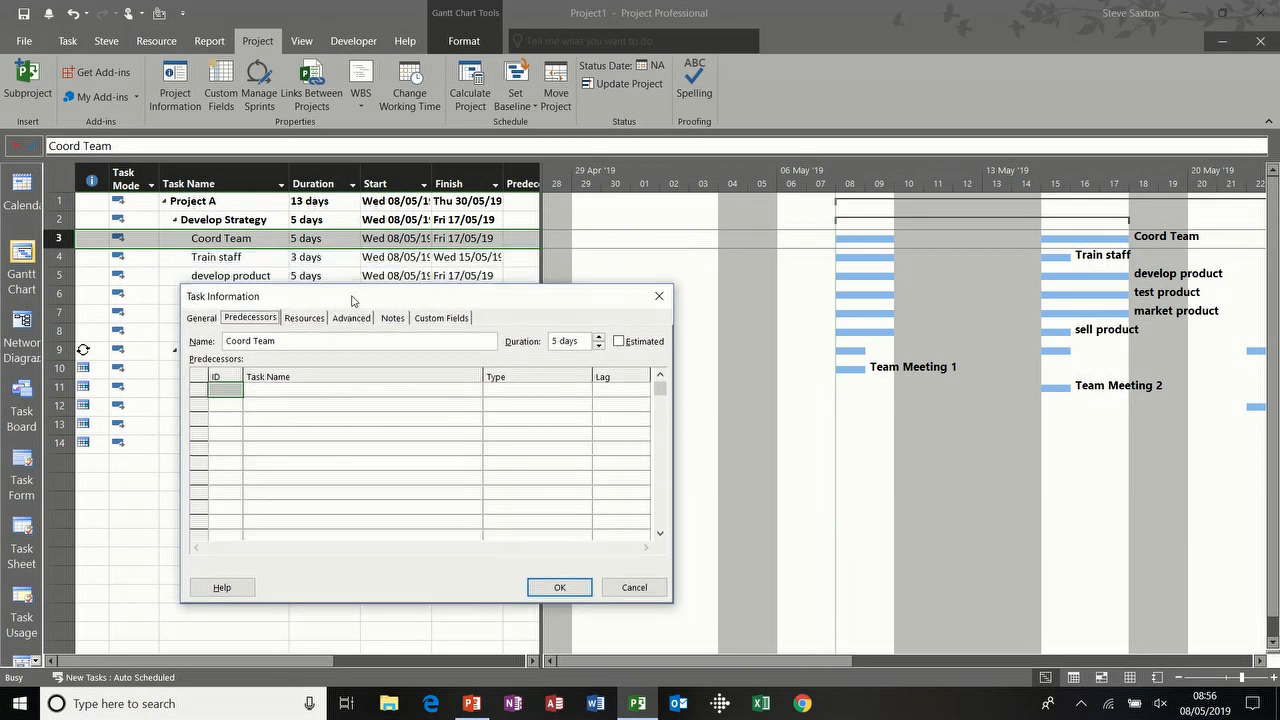
click(304, 318)
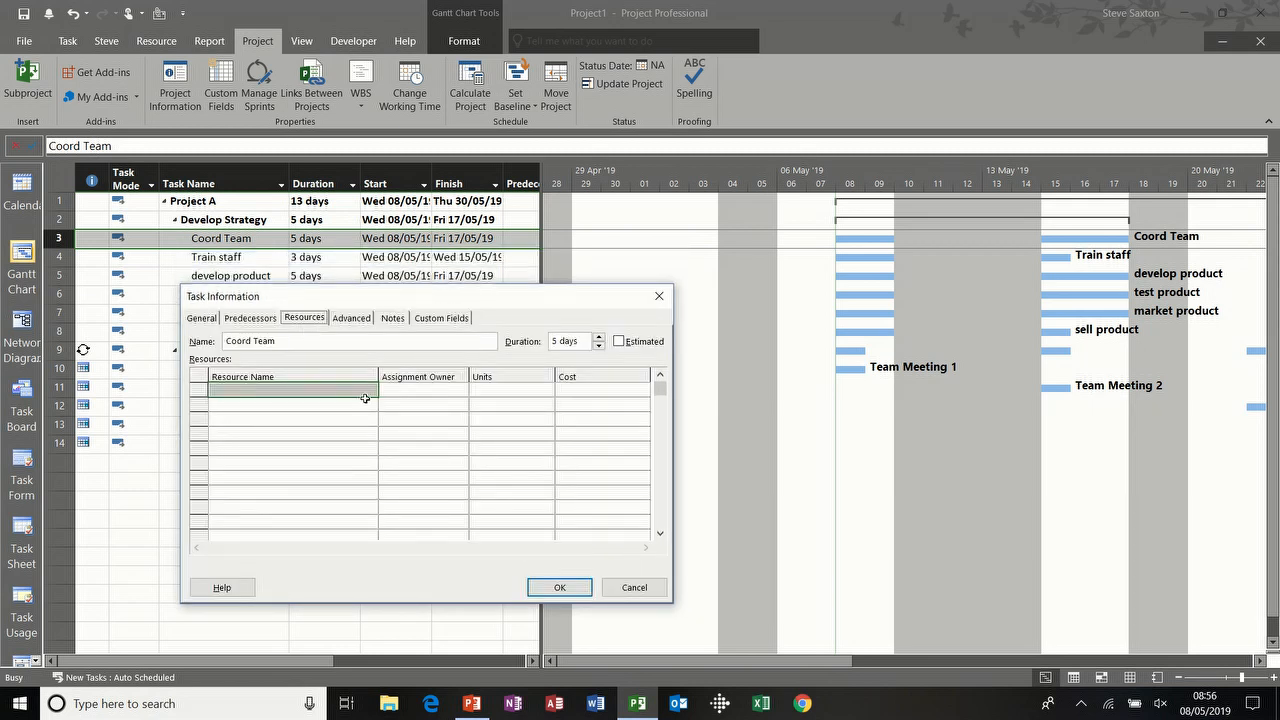
click(352, 318)
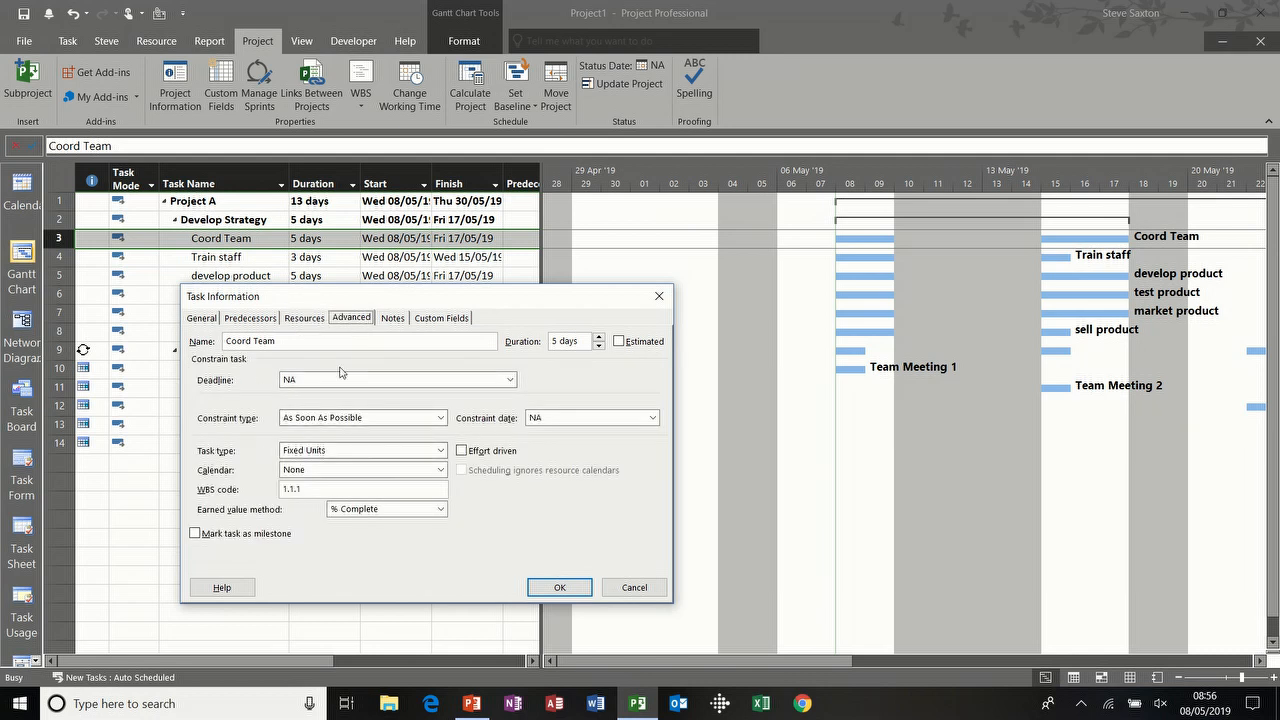
Enter "Specification" in the Coord Team task's notes, followed by a blank line
click(394, 319)
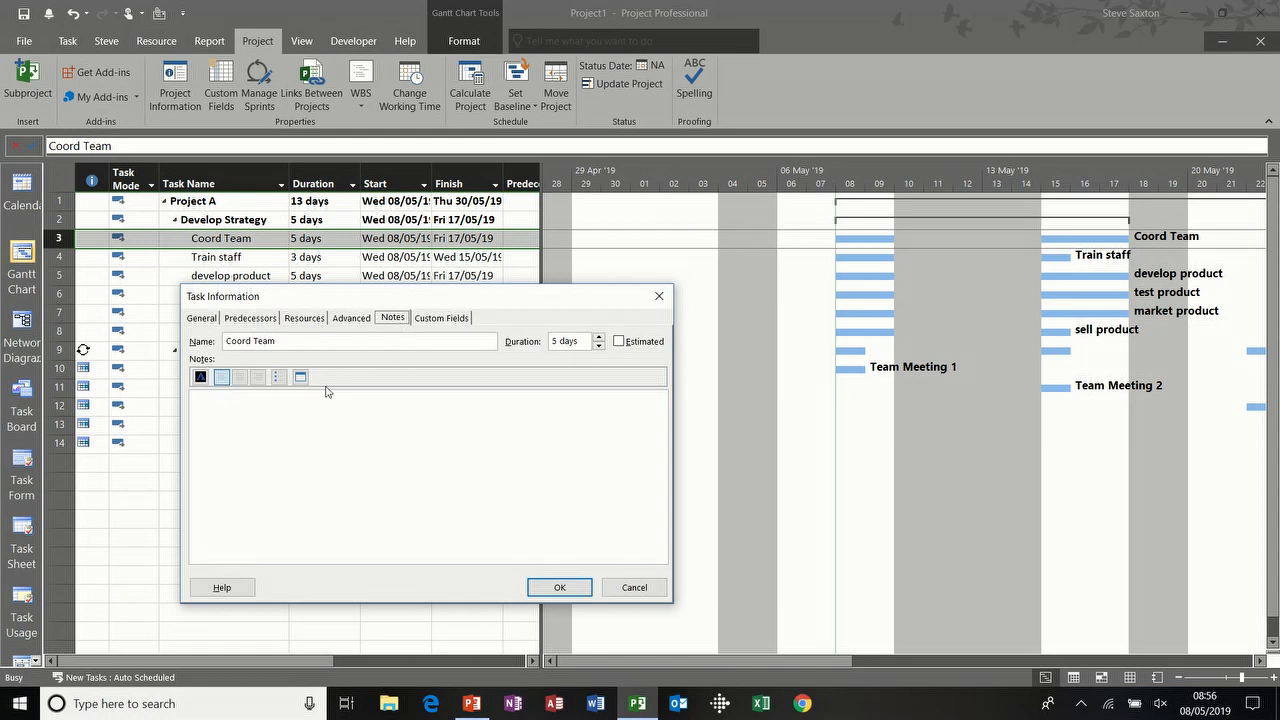
click(300, 407)
text(Specification)
key(Return)
key(Return)
Choose Charting 2019 May 19.xlsx from the Excel 2019 folder as the existing file for a new object in the notes
click(300, 378)
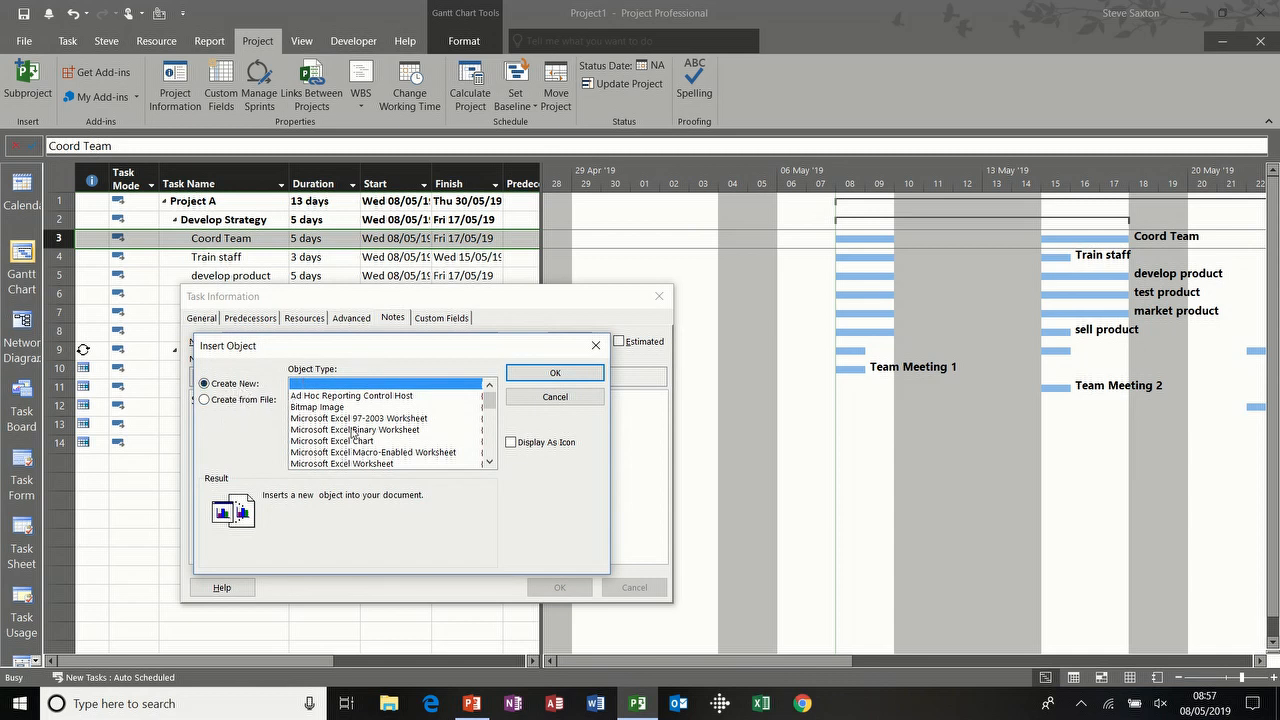
click(490, 464)
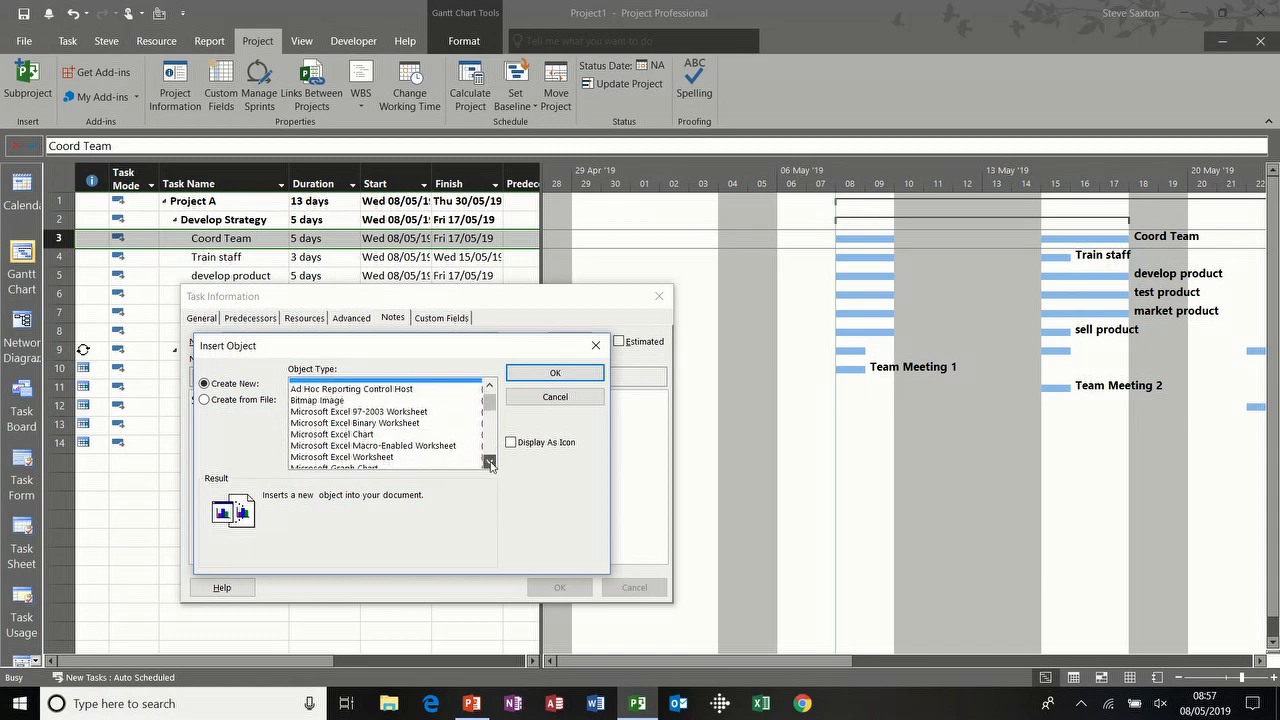
click(237, 405)
click(322, 425)
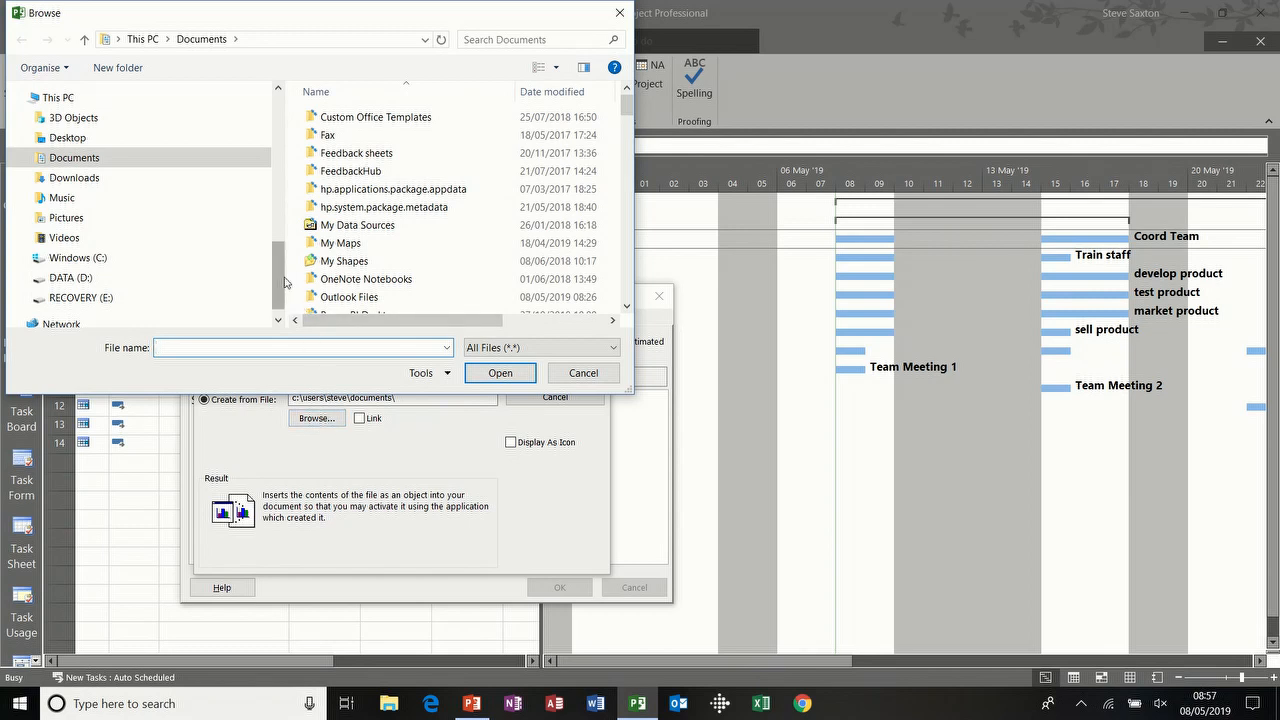
drag(281, 283, 279, 148)
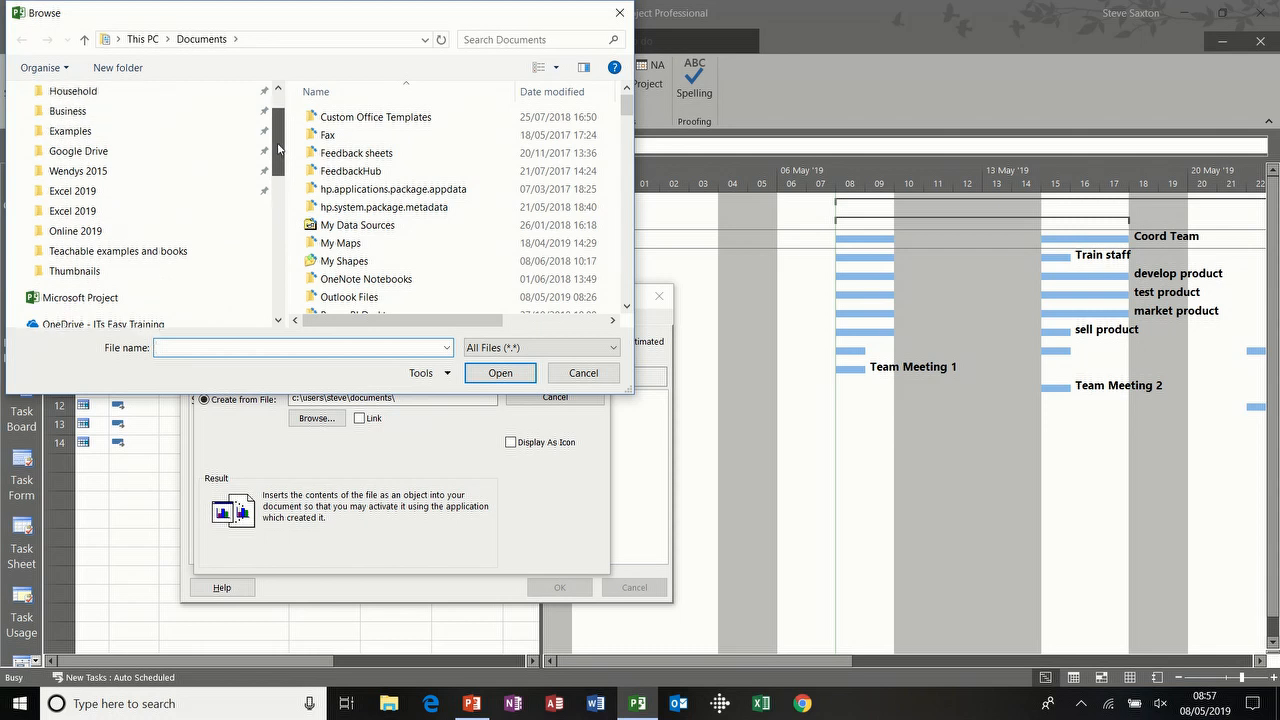
click(97, 208)
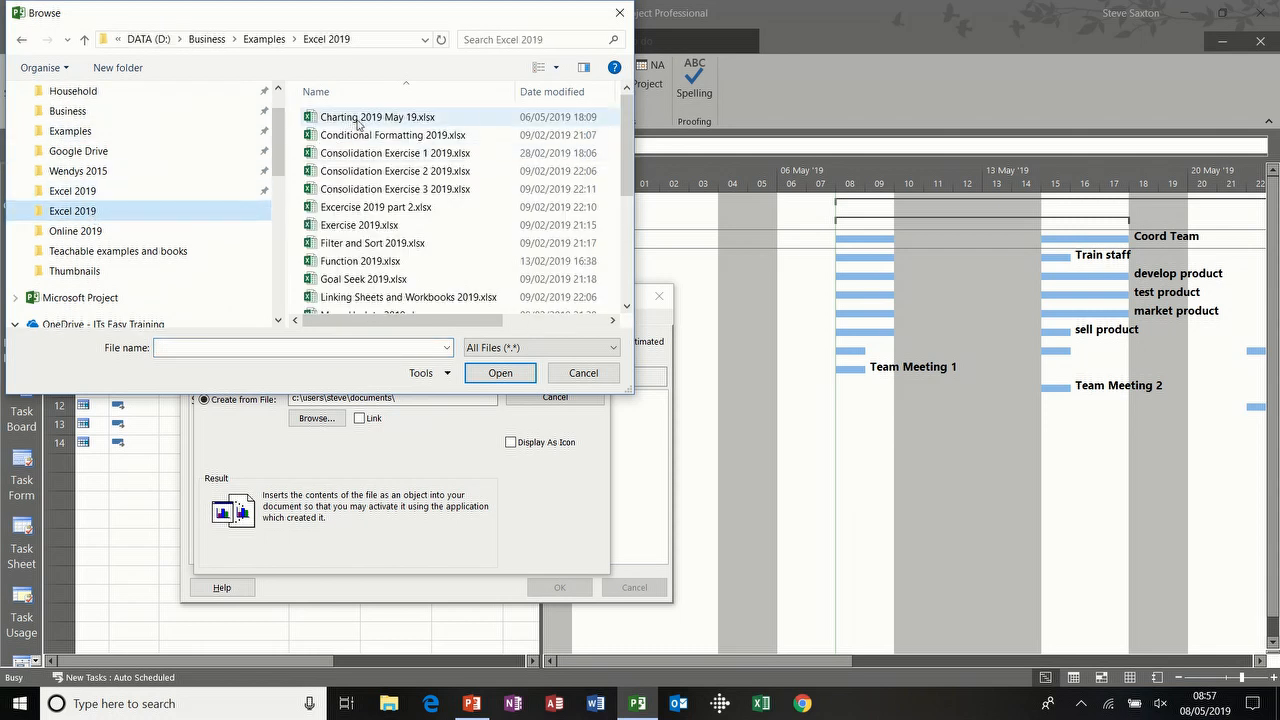
double_click(358, 118)
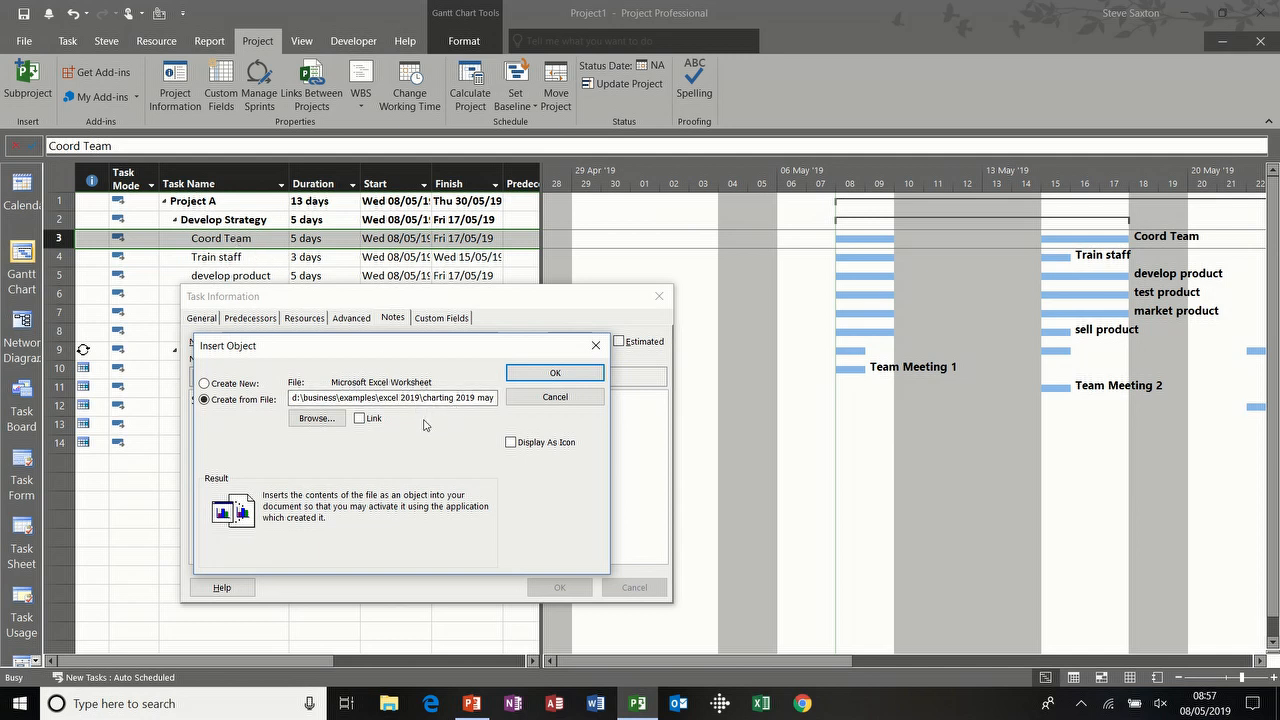
Insert the chosen workbook into the Coord Team notes as a linked object displayed as an icon
click(366, 419)
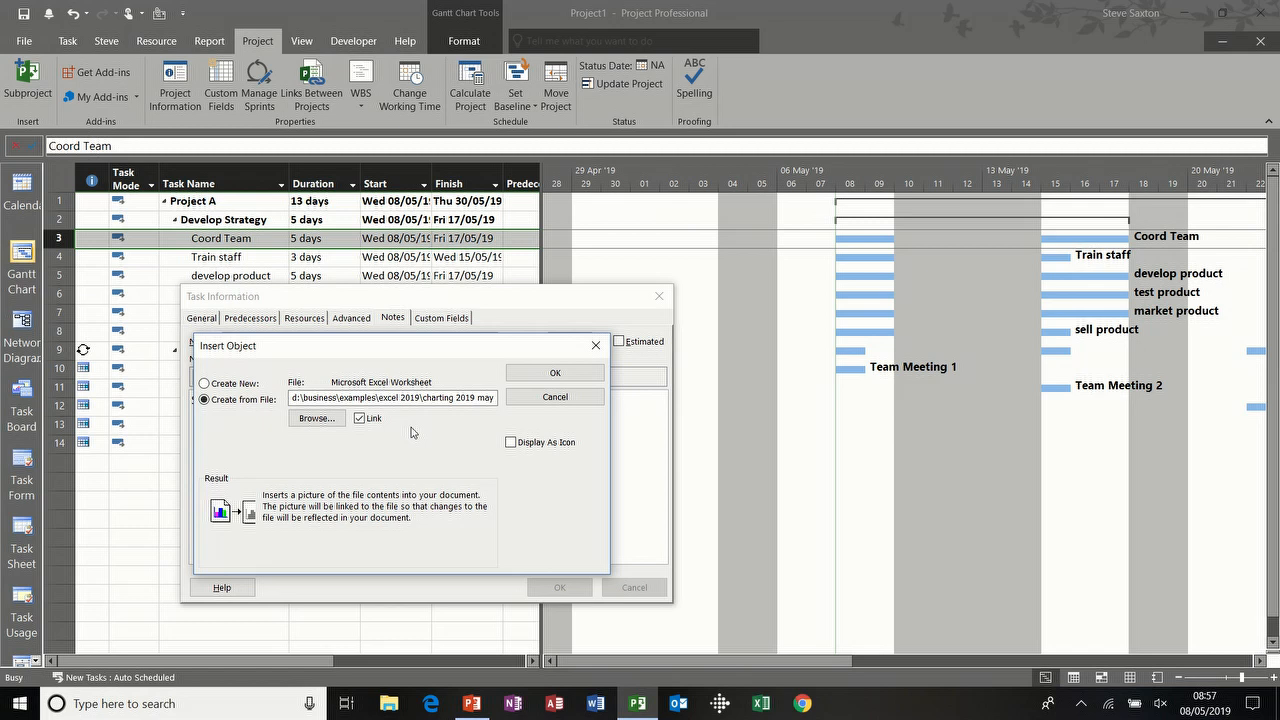
click(511, 442)
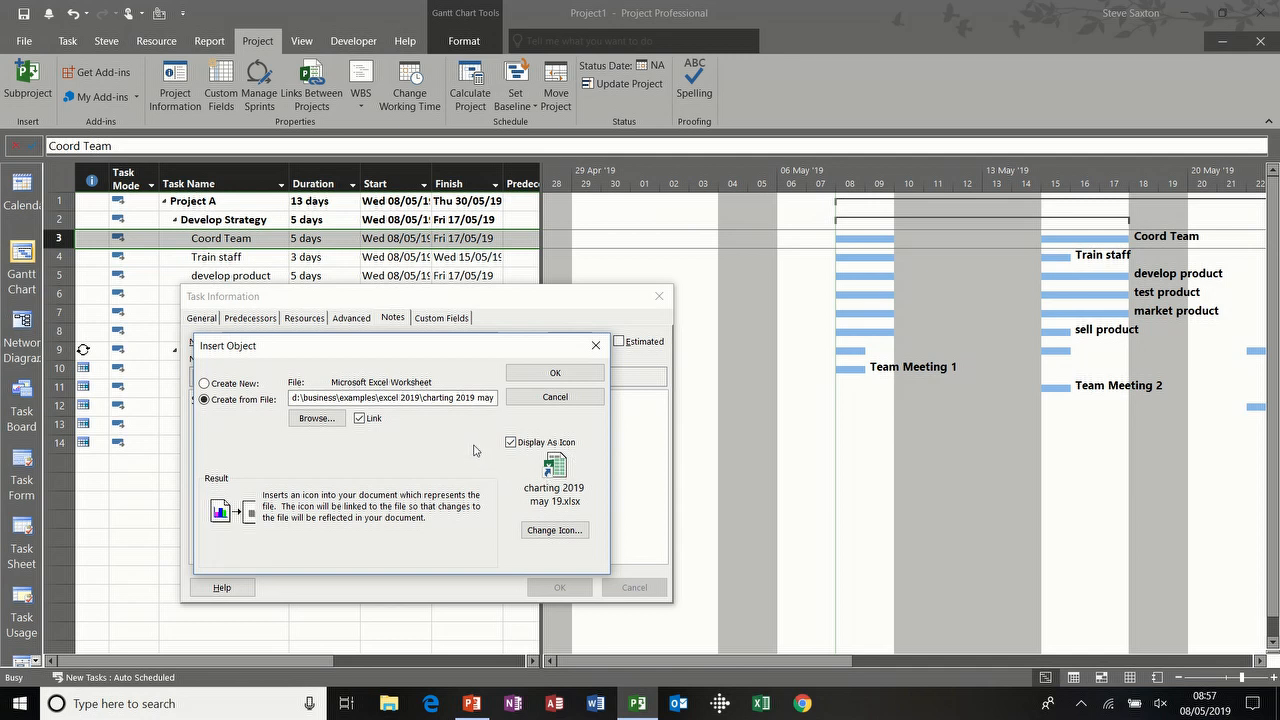
click(548, 375)
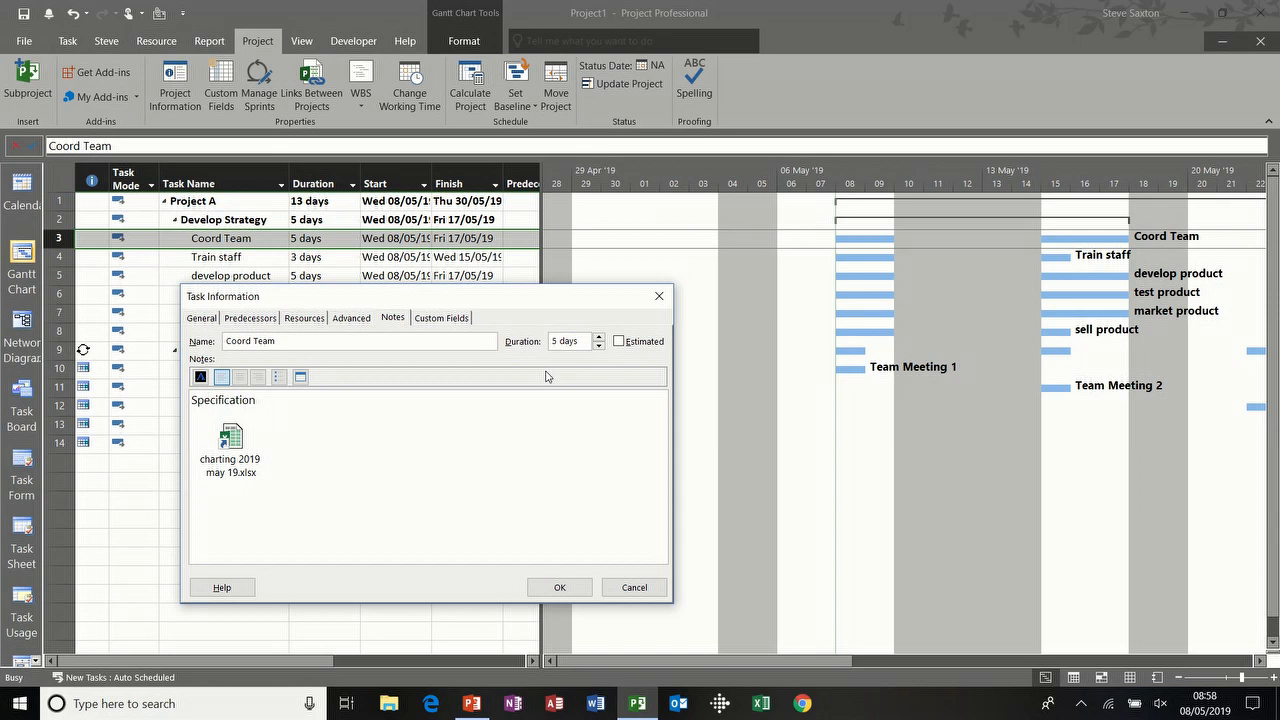
Open the linked workbook from its icon in the notes, and close it without saving changes
click(235, 446)
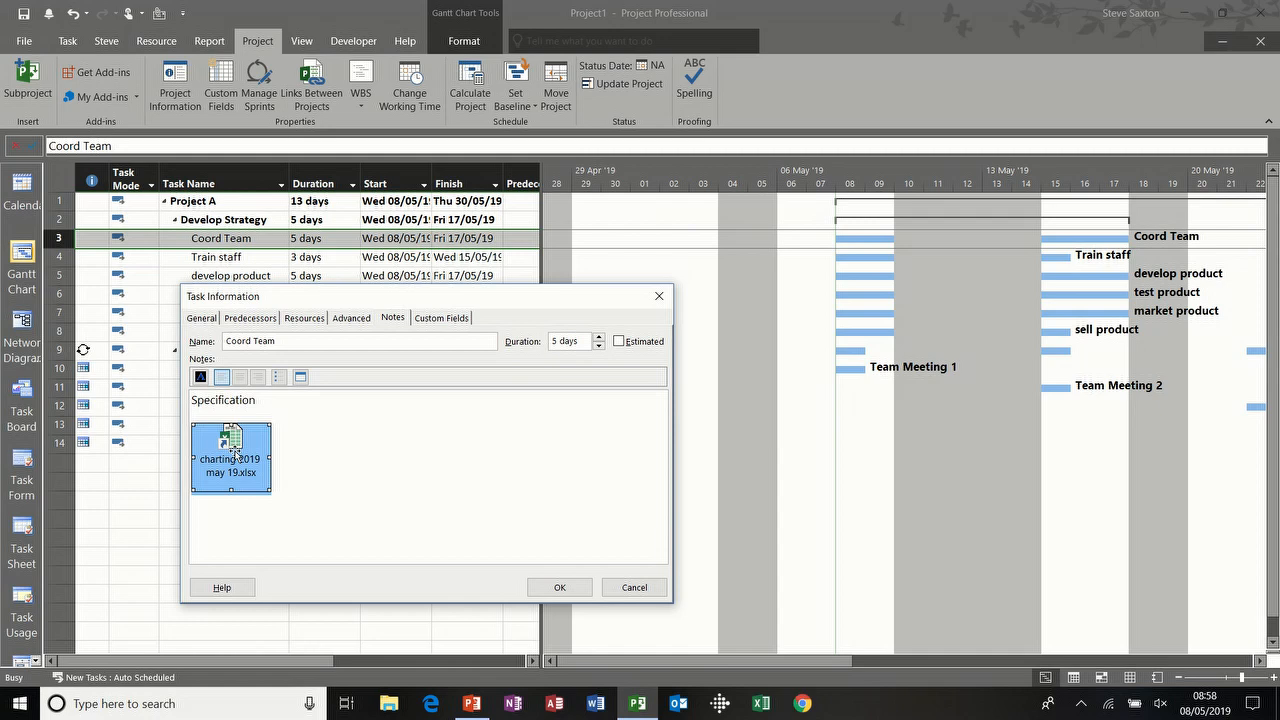
double_click(233, 450)
click(649, 350)
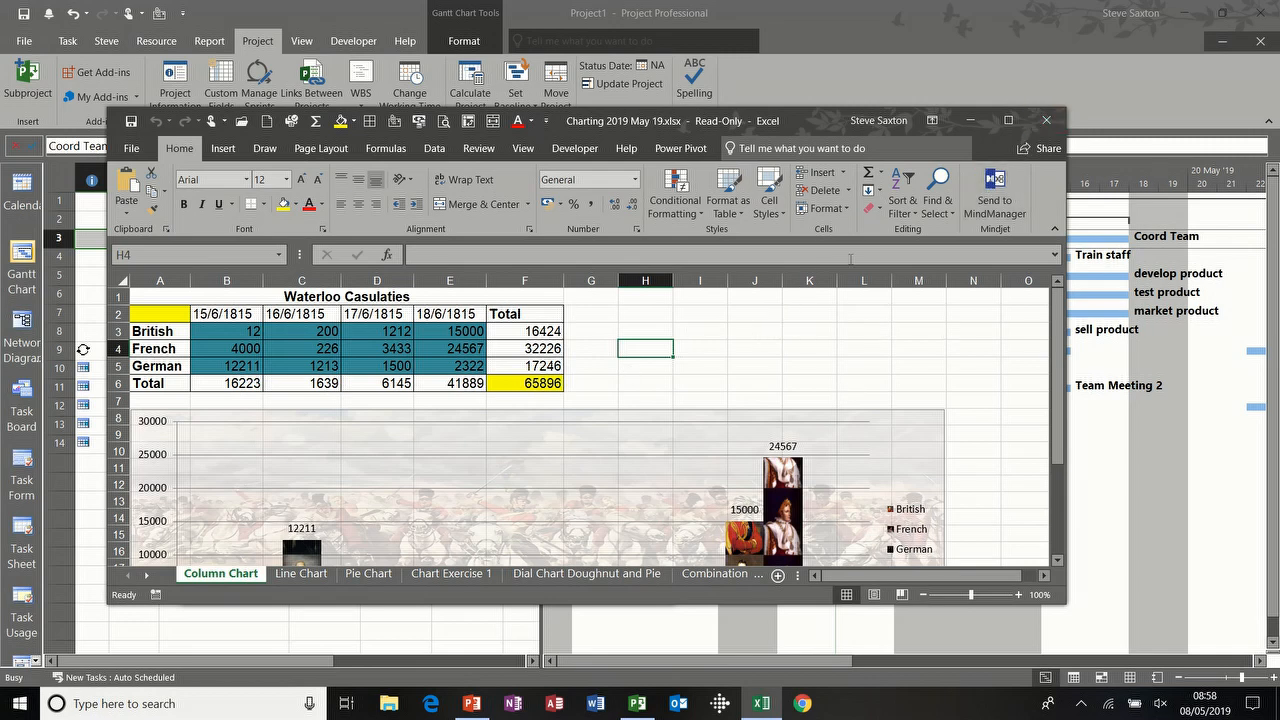
click(1046, 120)
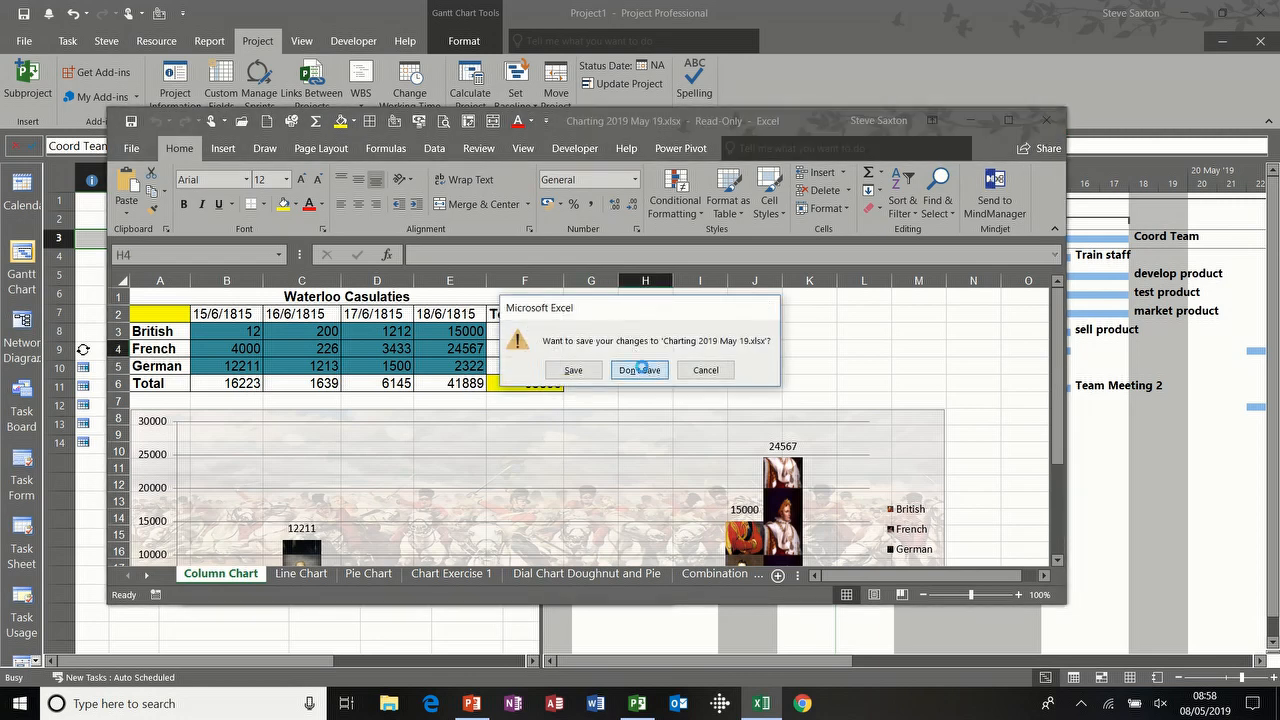
click(640, 370)
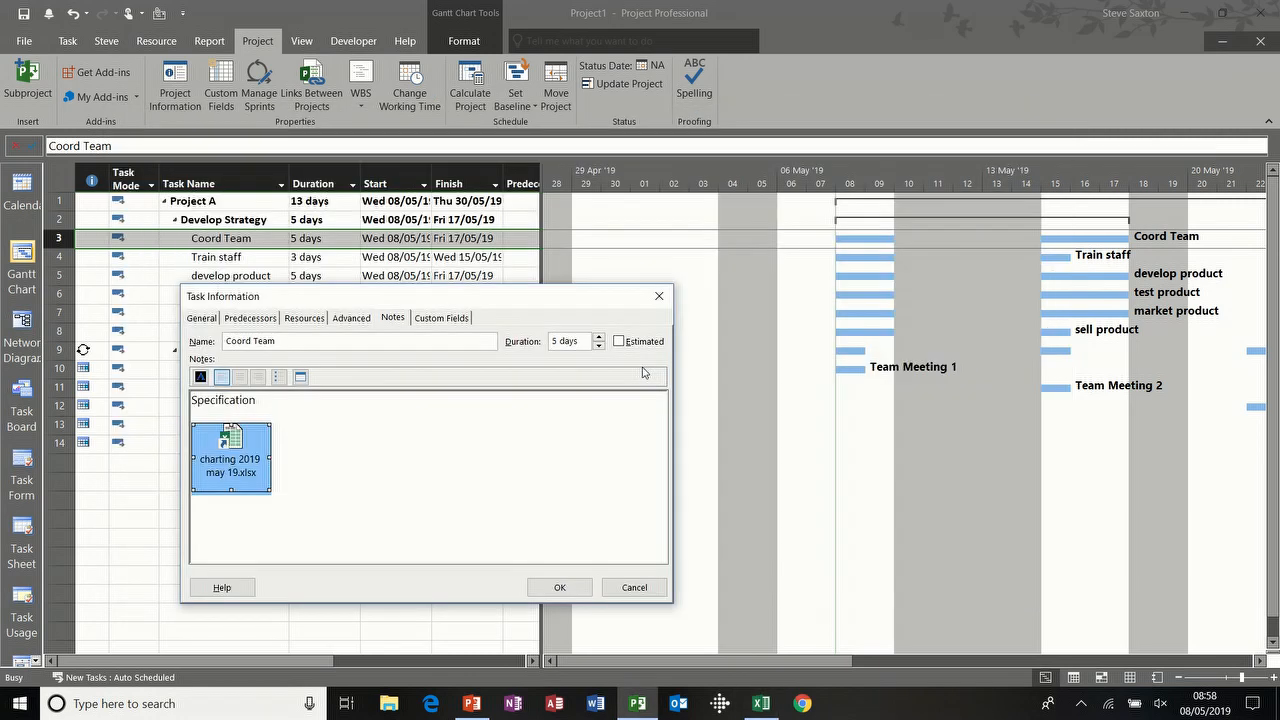
Save the Coord Team task's notes and check the note indicator beside the task
click(571, 589)
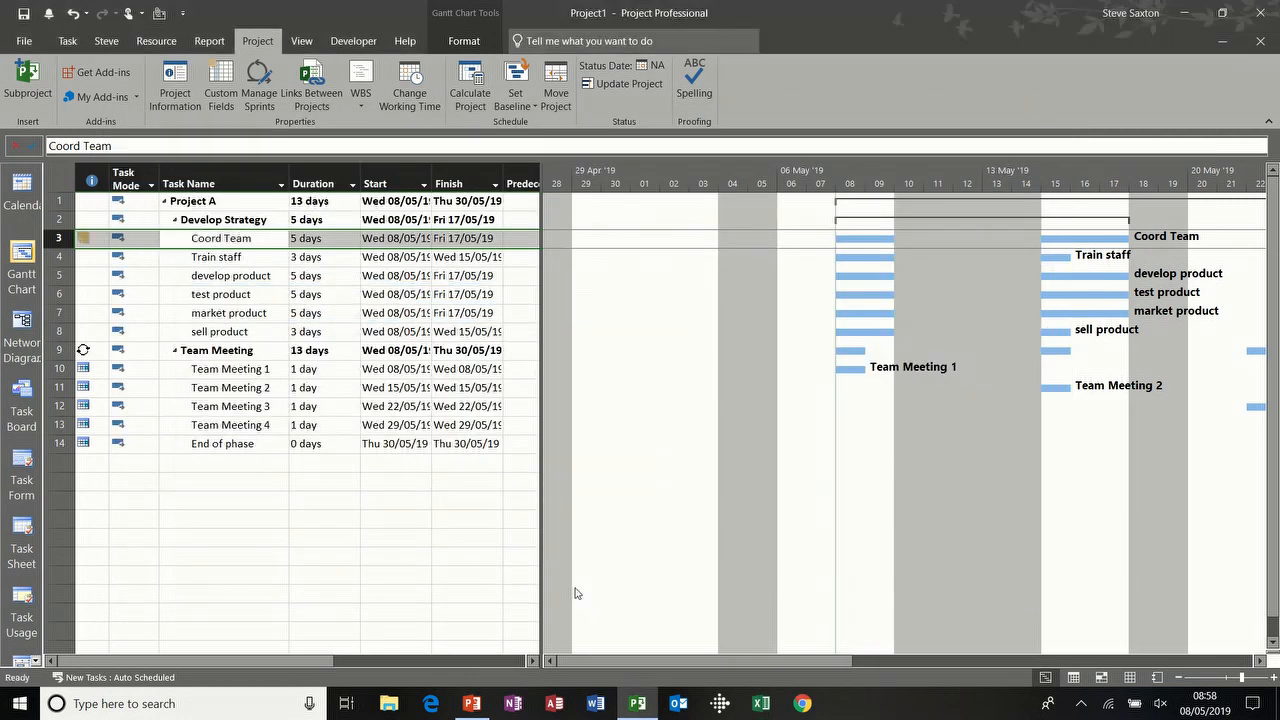
click(224, 259)
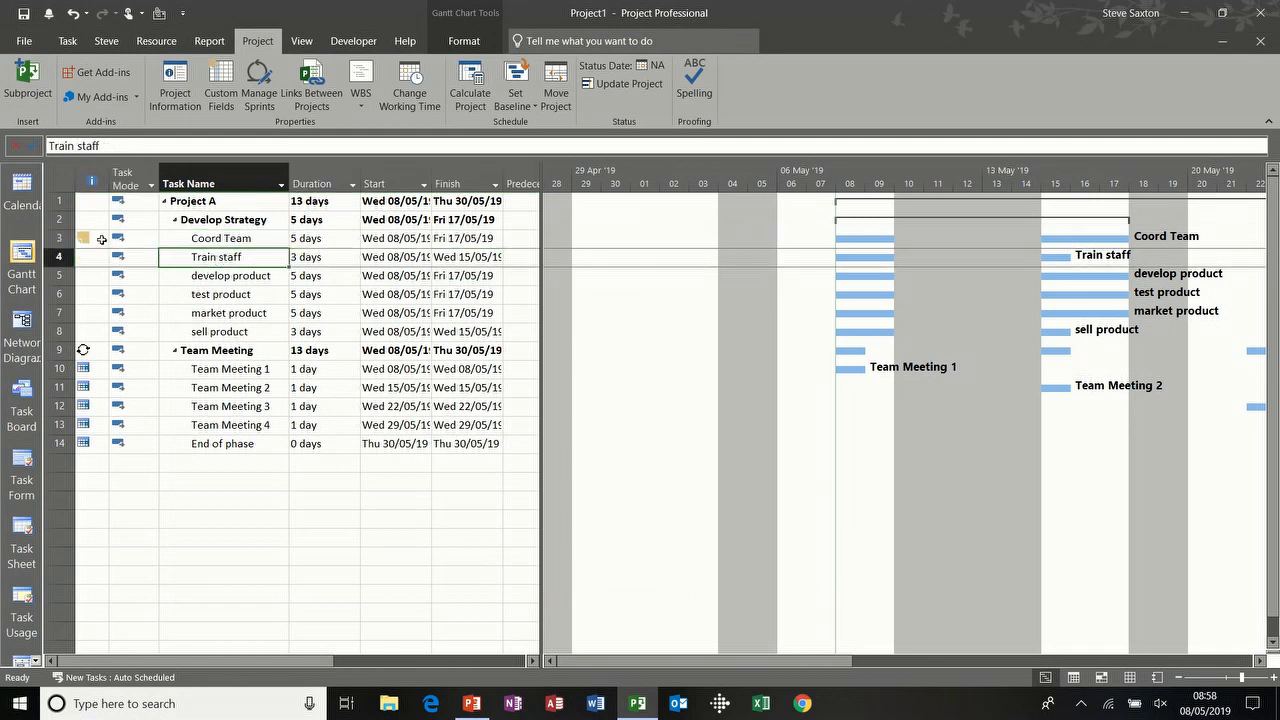
mouse_move(93, 237)
Enter "Budget" in the Train staff task's notes and start a new line below it
double_click(232, 258)
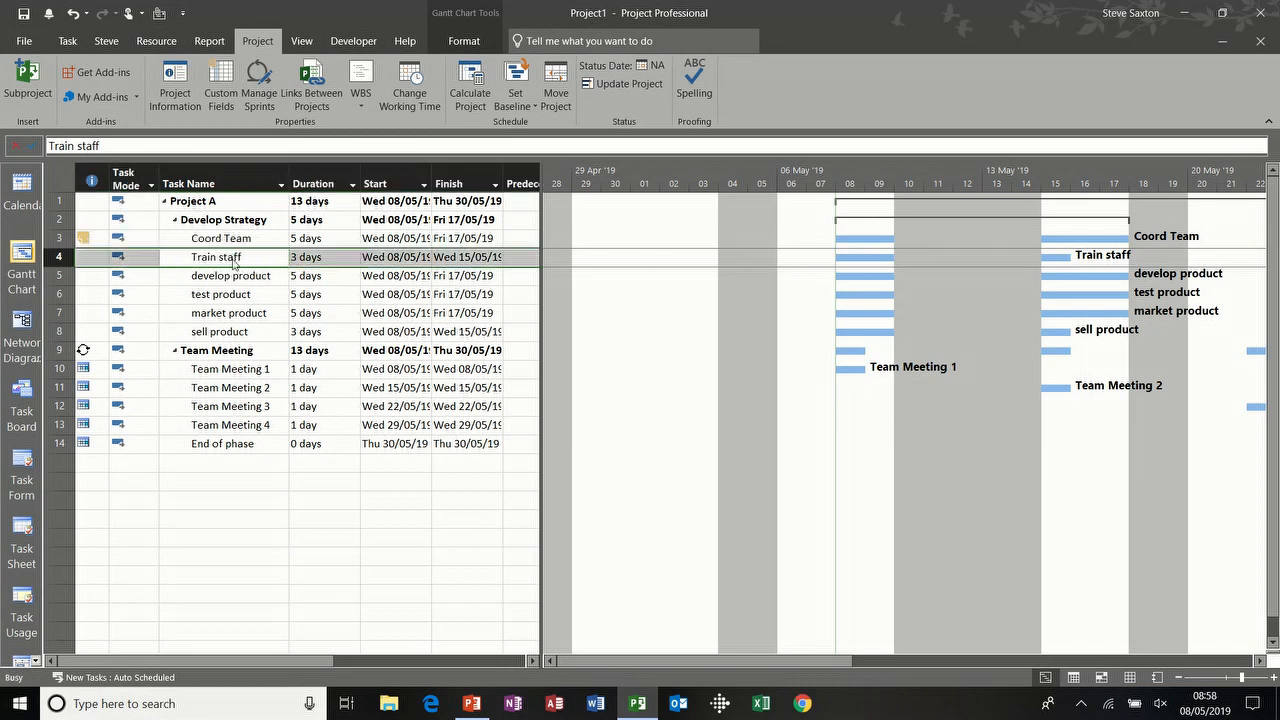
text(Budg)
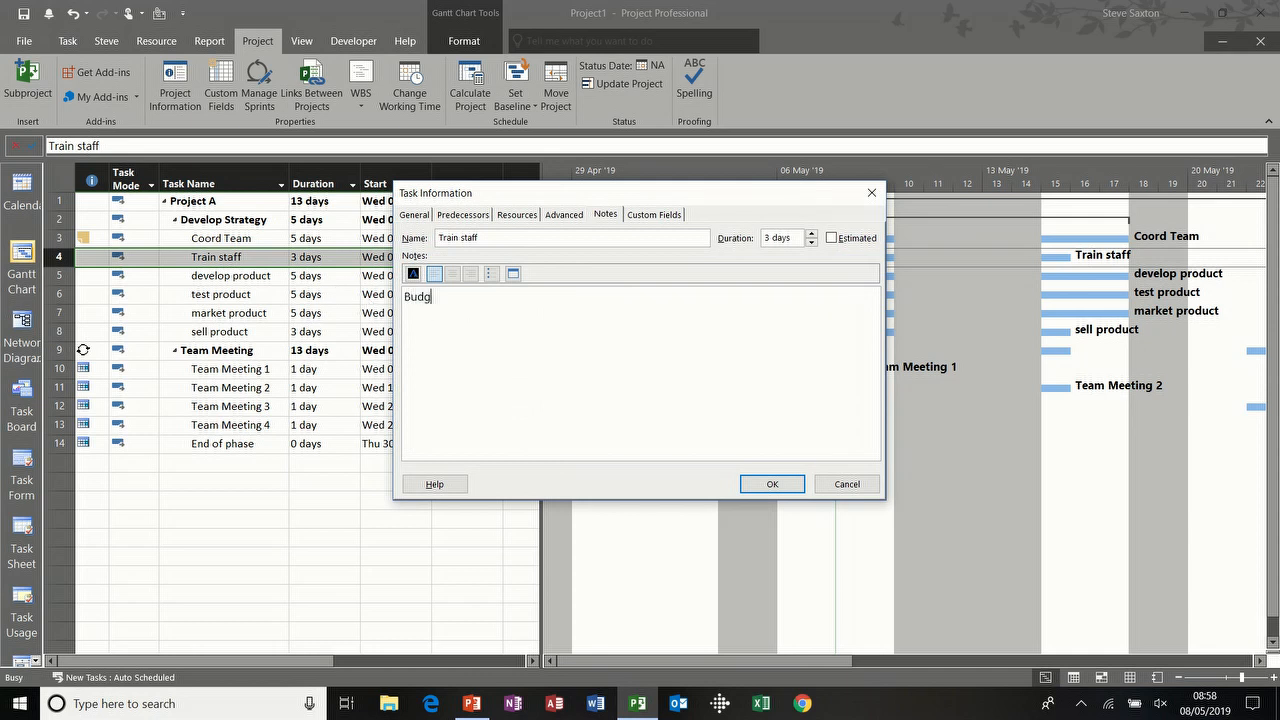
text(et)
key(Return)
Insert a new Microsoft Excel Worksheet, displayed as an icon, into the Train staff notes and switch to it in Excel
click(514, 274)
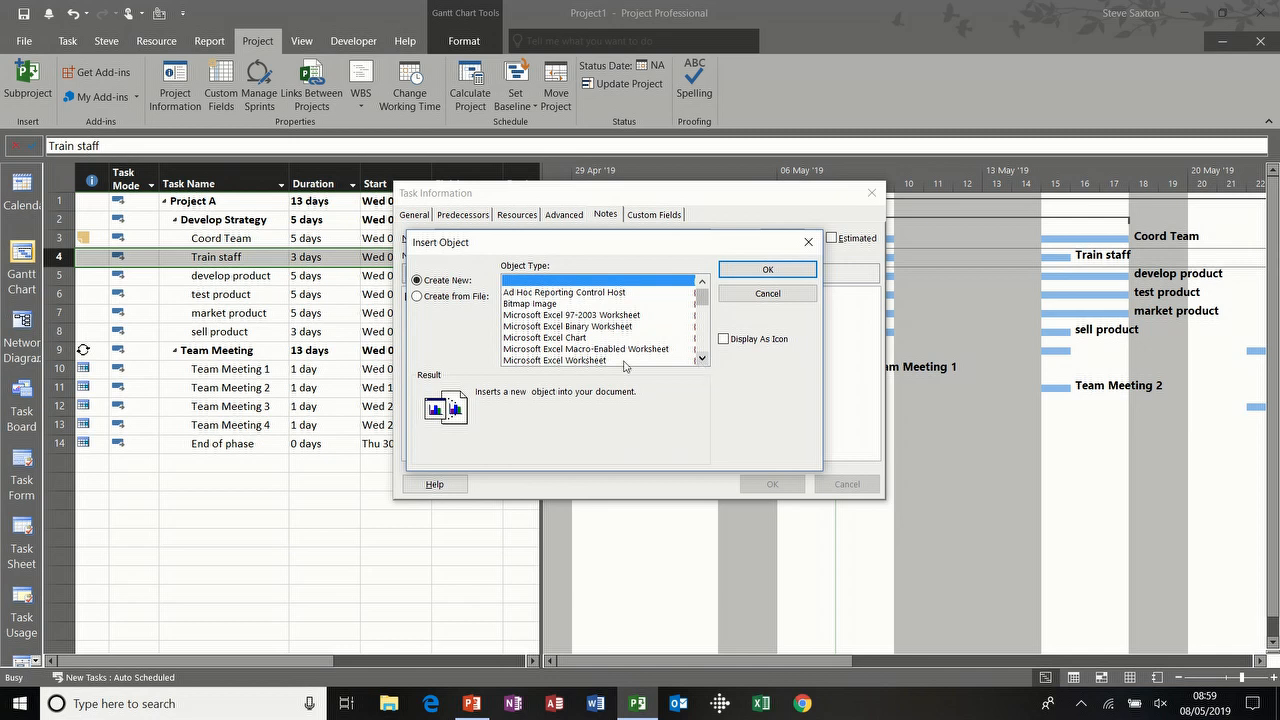
click(556, 360)
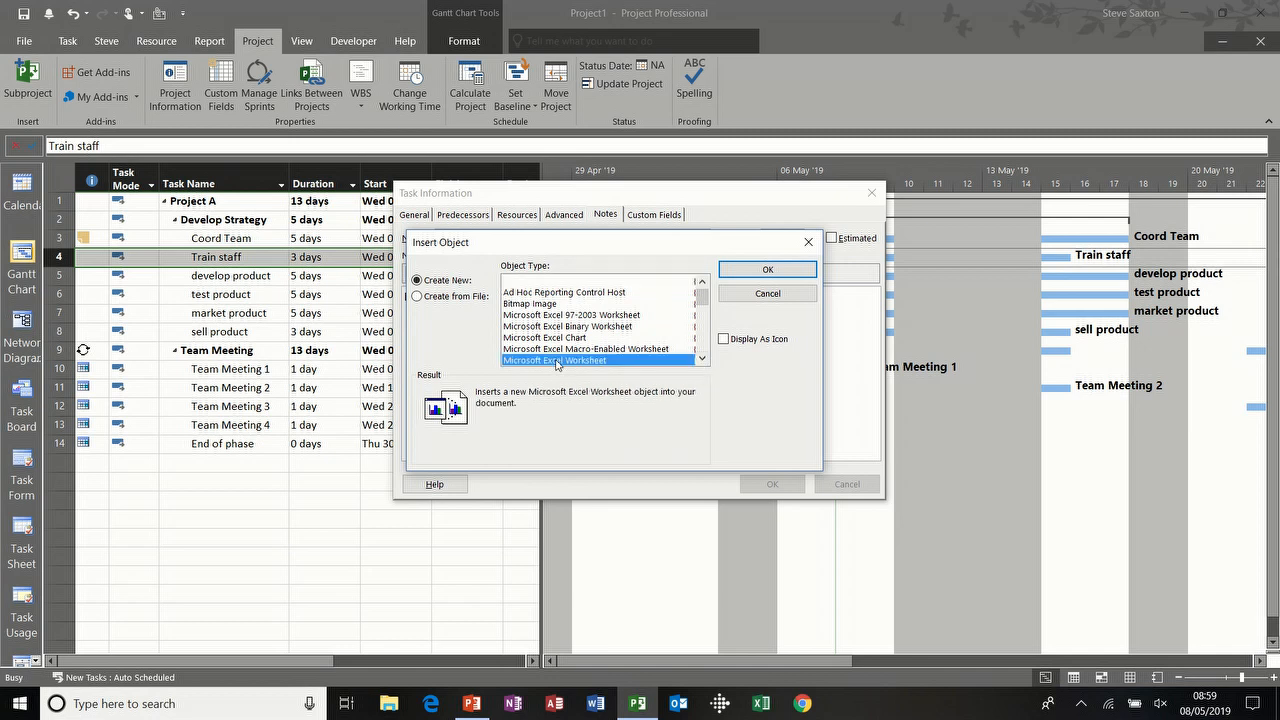
click(724, 339)
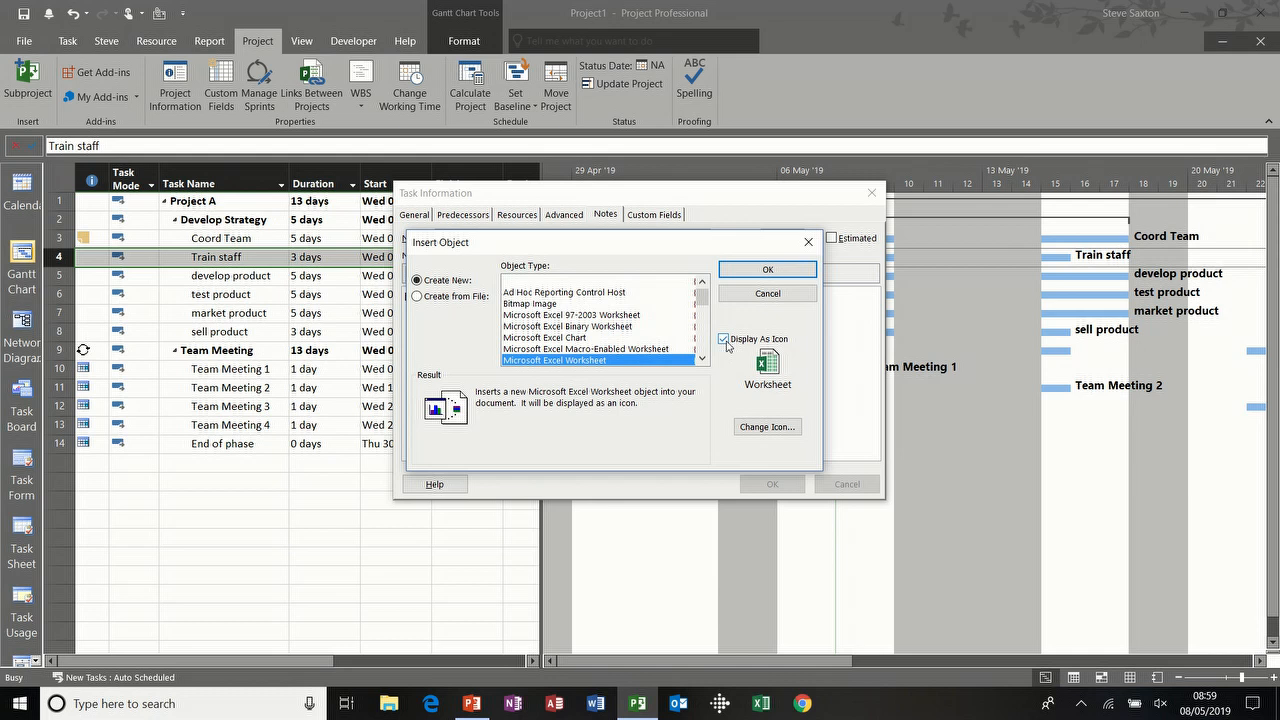
click(763, 272)
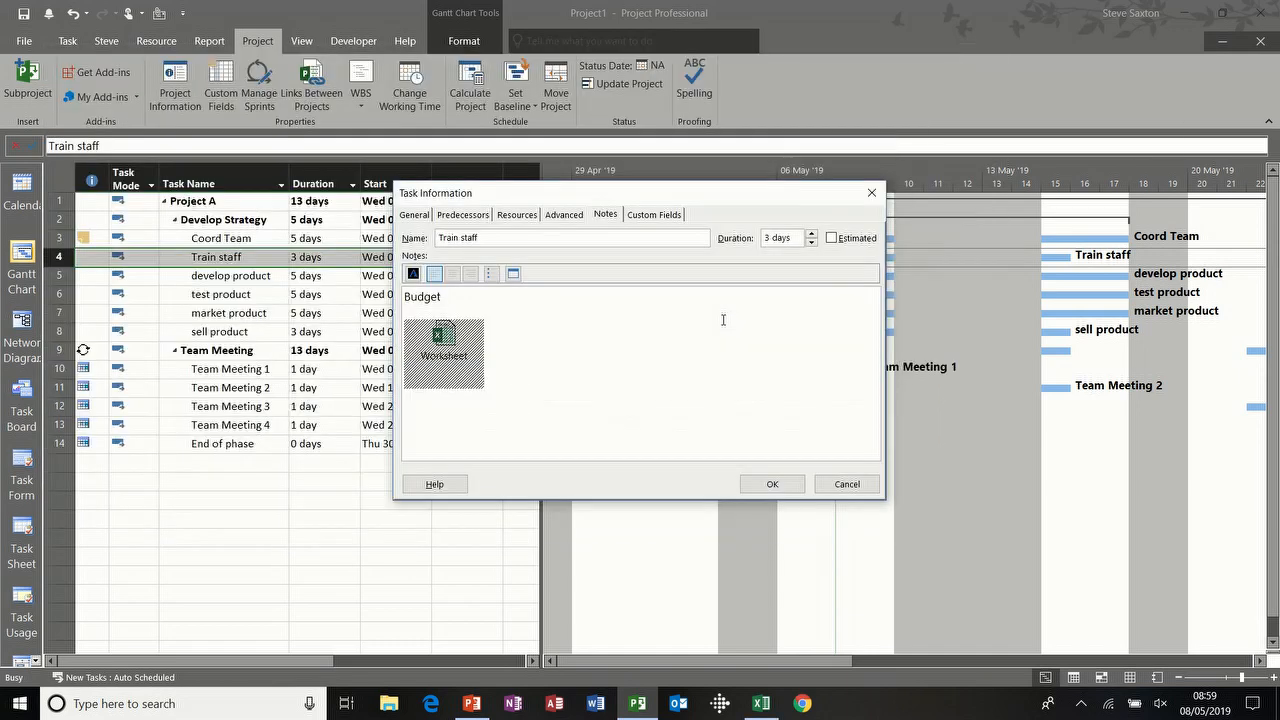
click(761, 703)
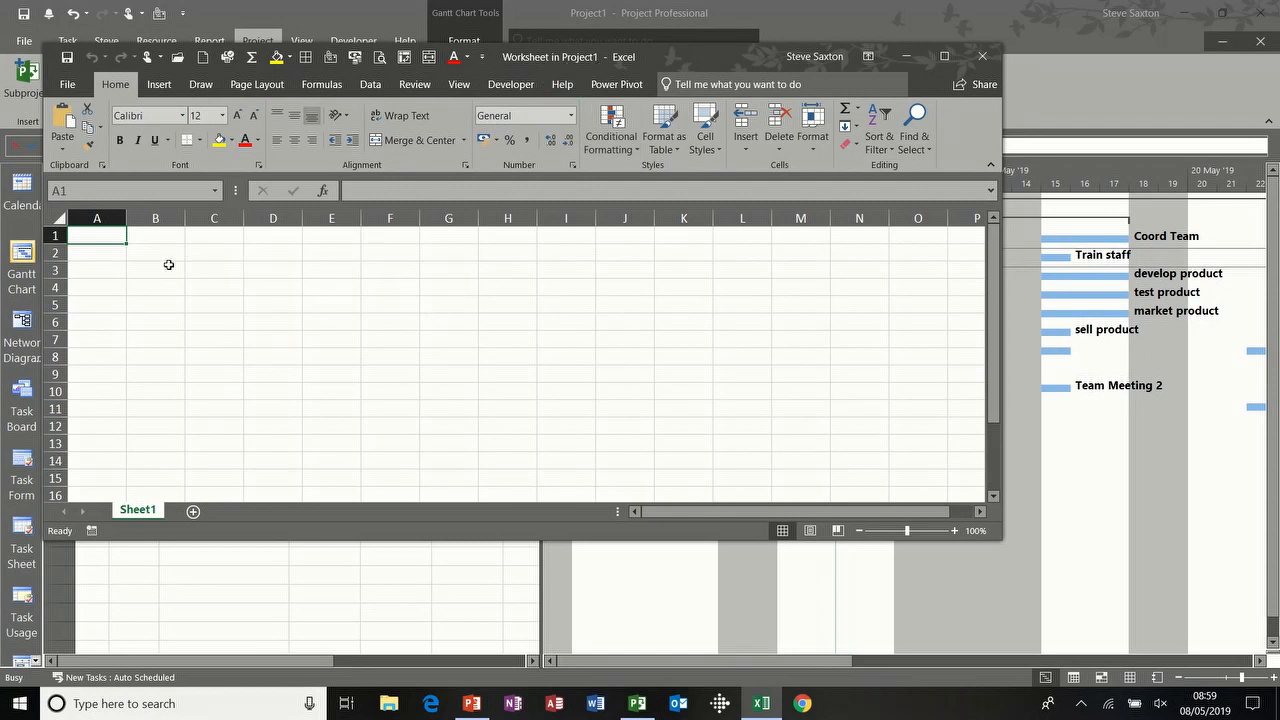
Enter the headings "Date", "Item" and "Cost" in cells A1 to C1 of the embedded worksheet
click(139, 254)
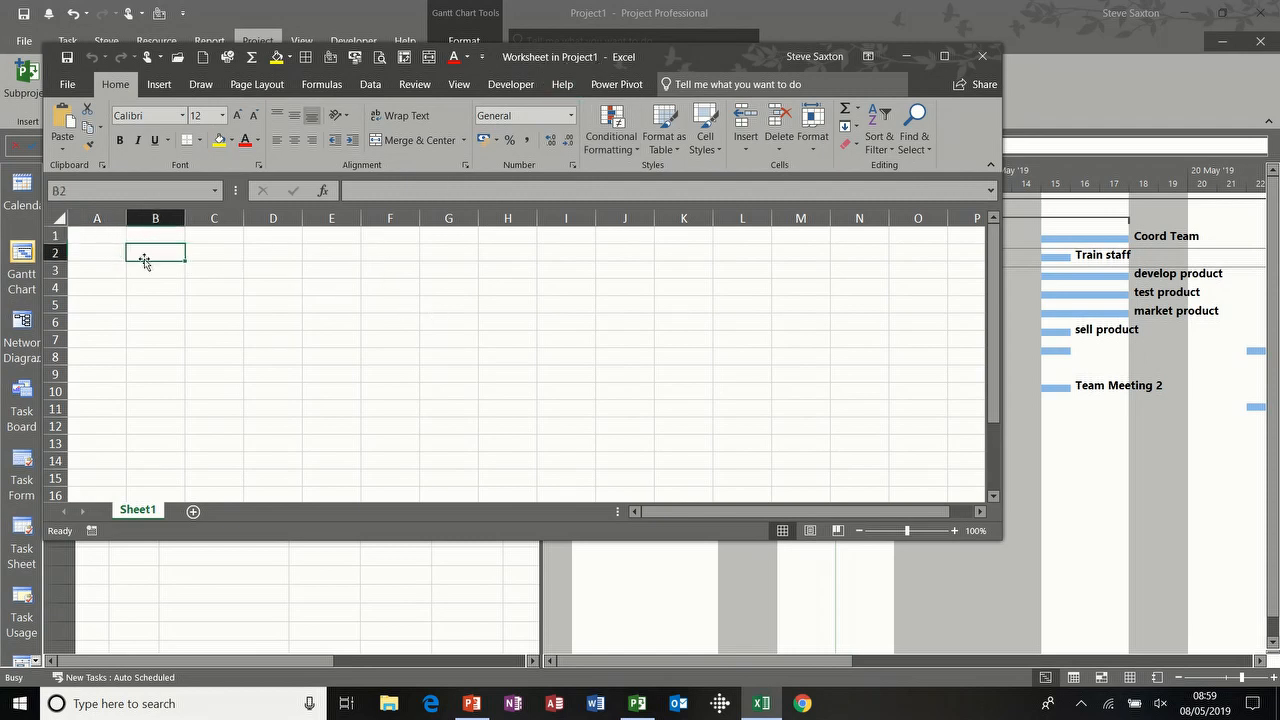
click(148, 236)
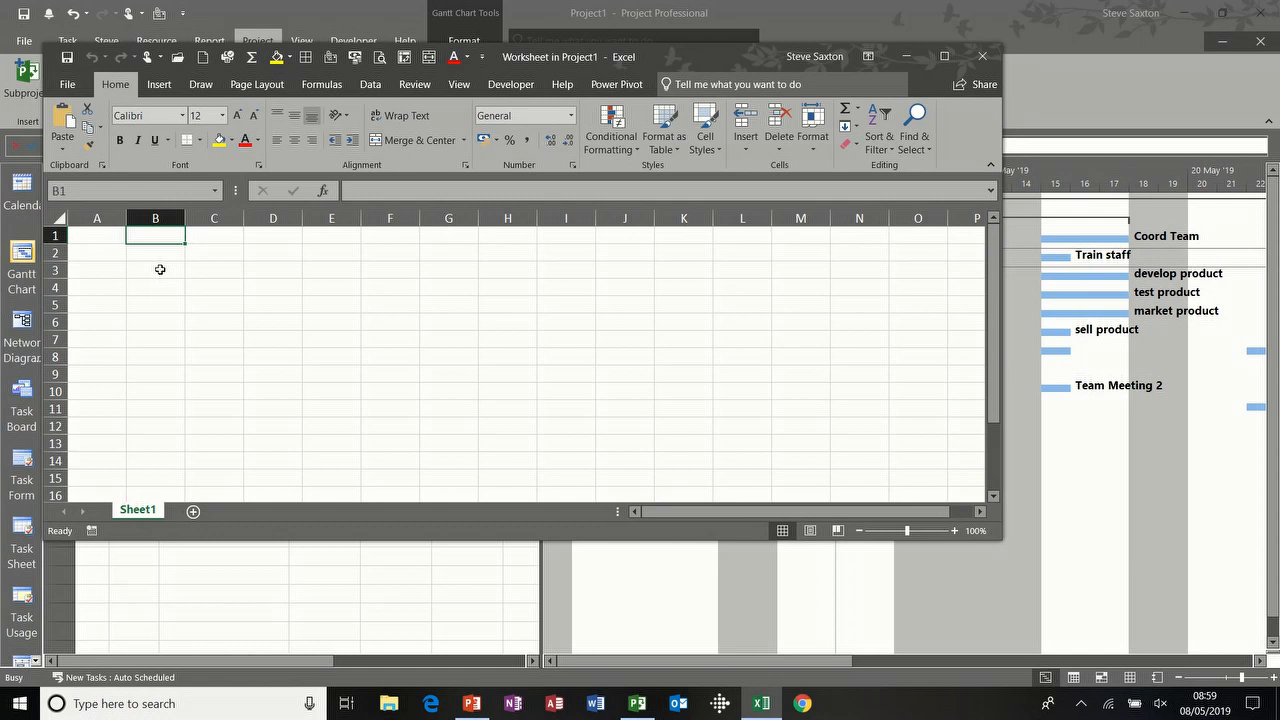
key(Left)
text(Date)
key(Tab)
text(Item)
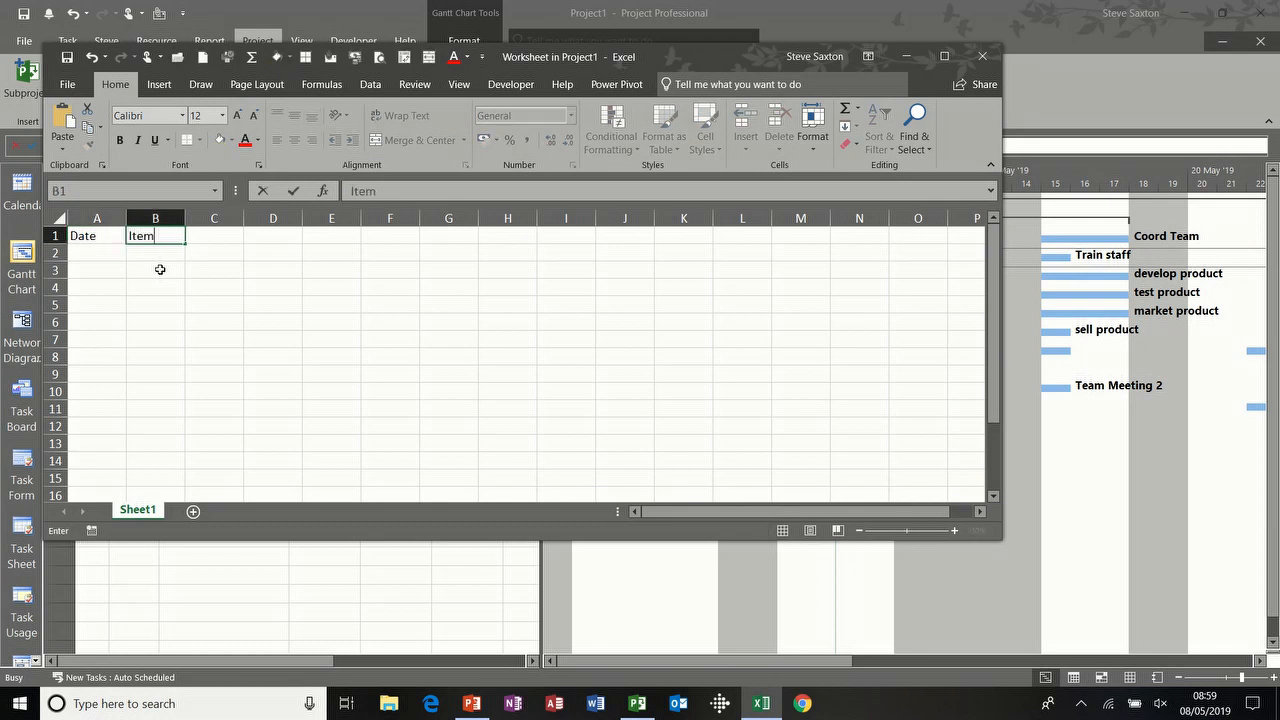
key(Tab)
text(Cost)
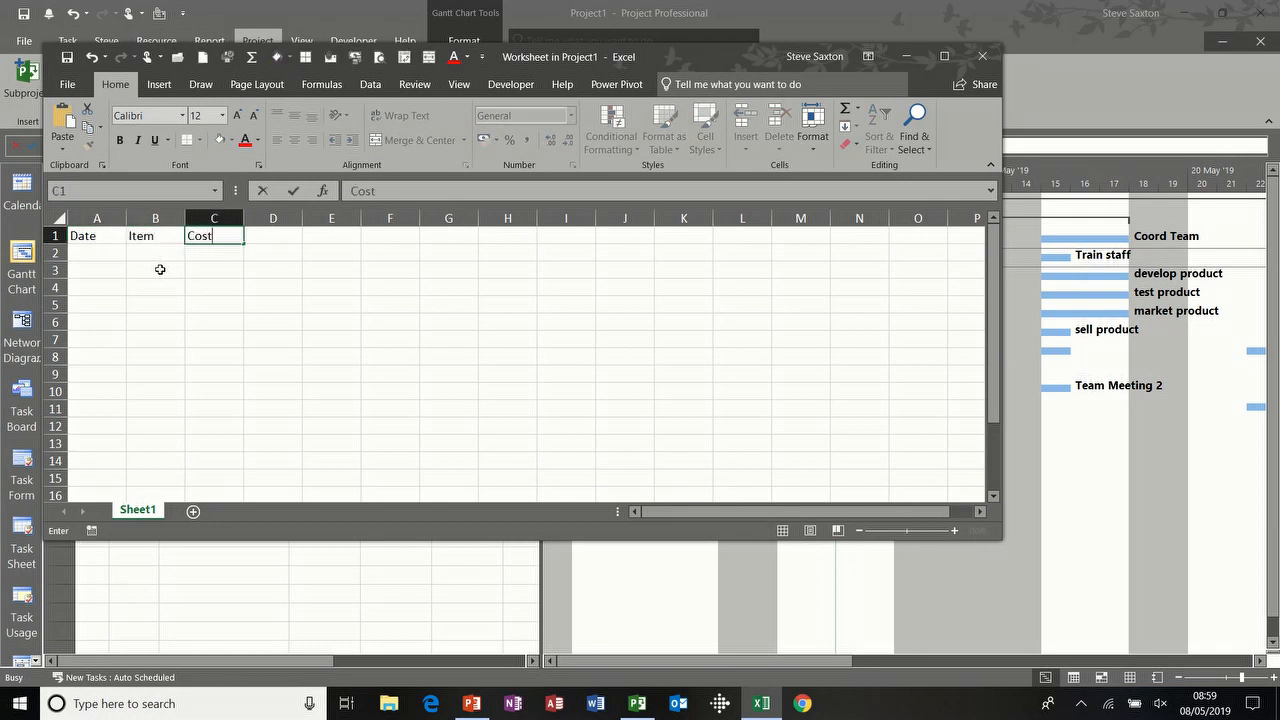
key(Return)
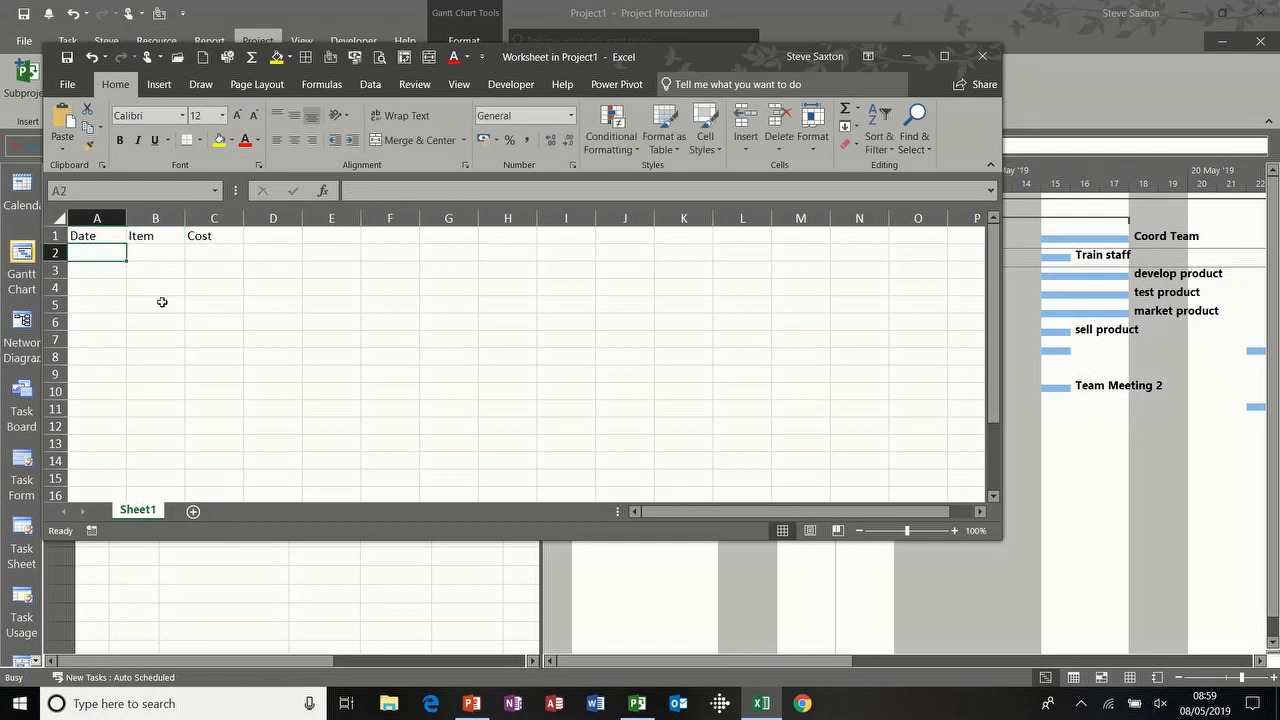
Enter the current date, 08/05/2019, in A2 and fill the date series down to A4
key(ctrl+semicolon)
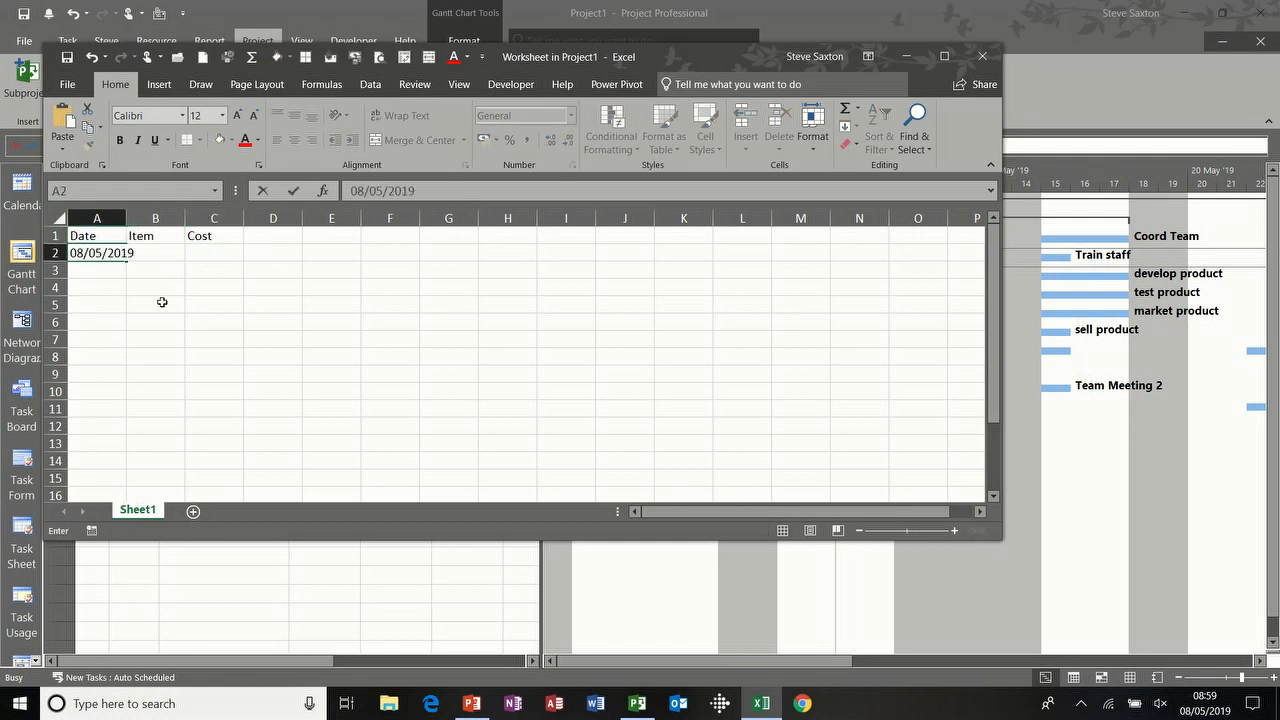
click(123, 267)
click(120, 254)
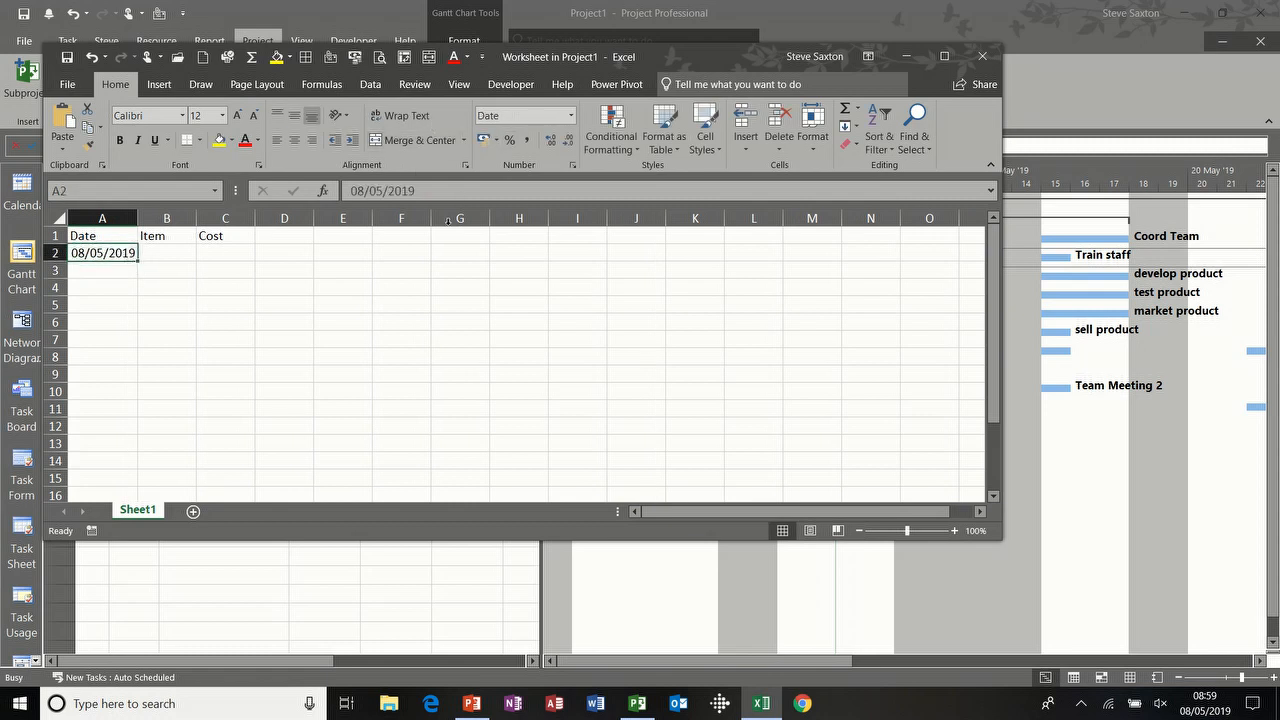
drag(139, 288, 141, 295)
List the items "Hotel", "Fuel" and "food" in cells B2 to B4
click(166, 256)
text(Hotel)
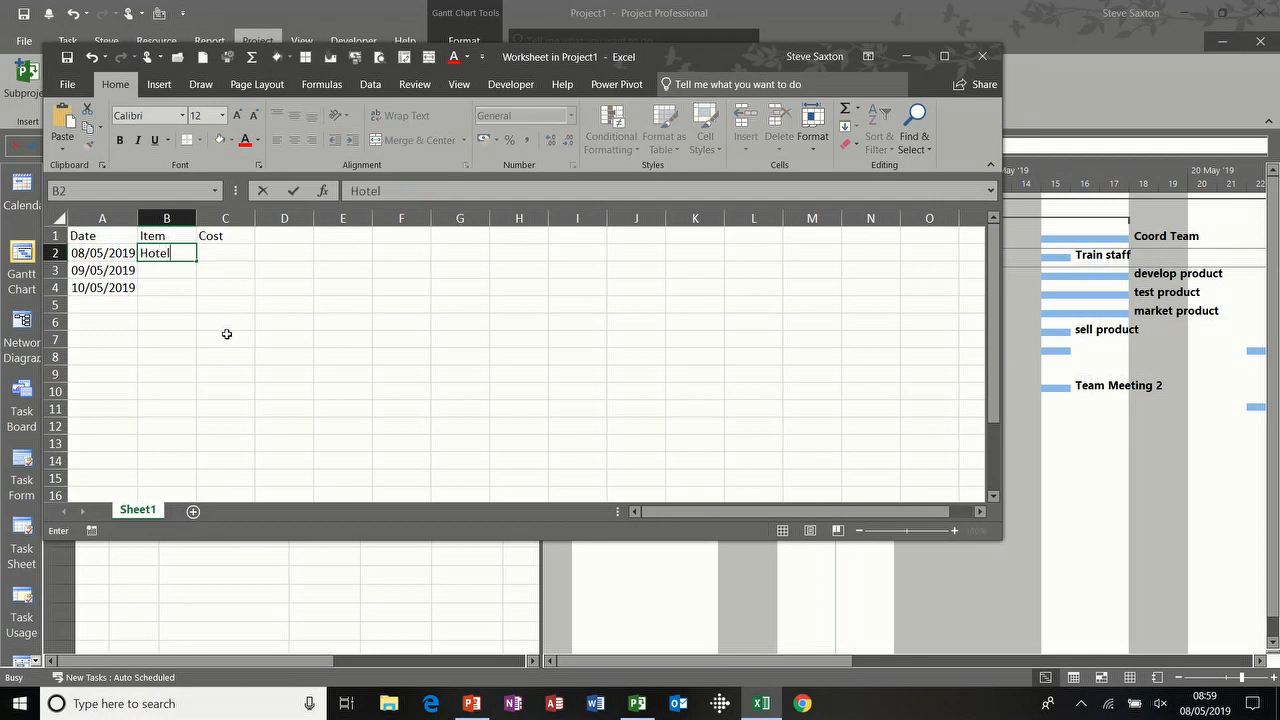
key(Return)
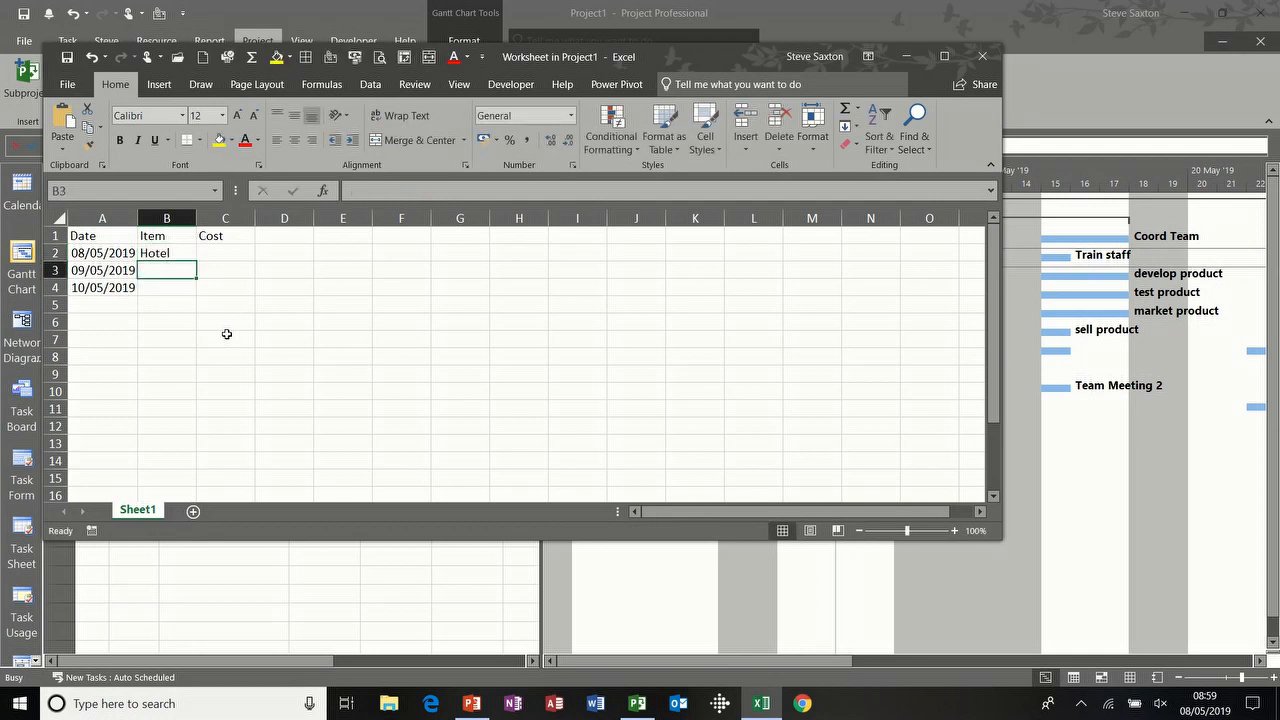
text(Fuel)
key(Return)
text(food)
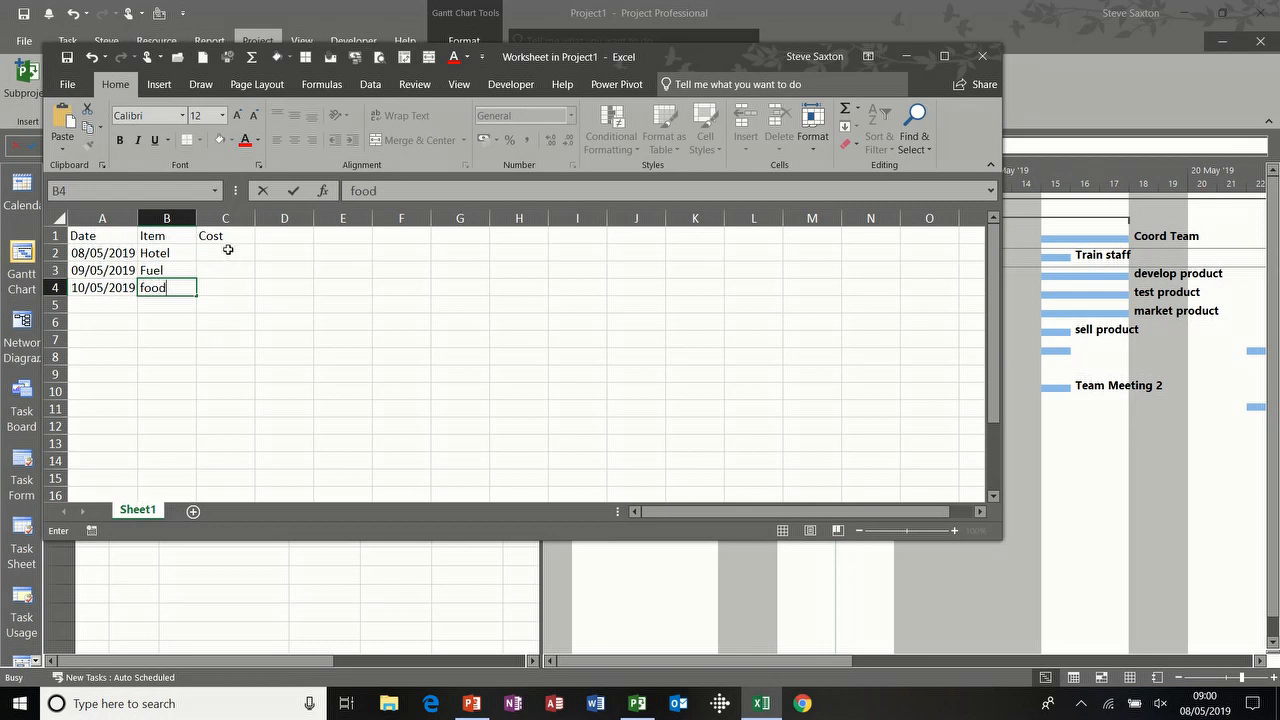
Enter the costs 123, 50 and 50 in C2 to C4 and add a sum of them in C5
click(229, 258)
text(123)
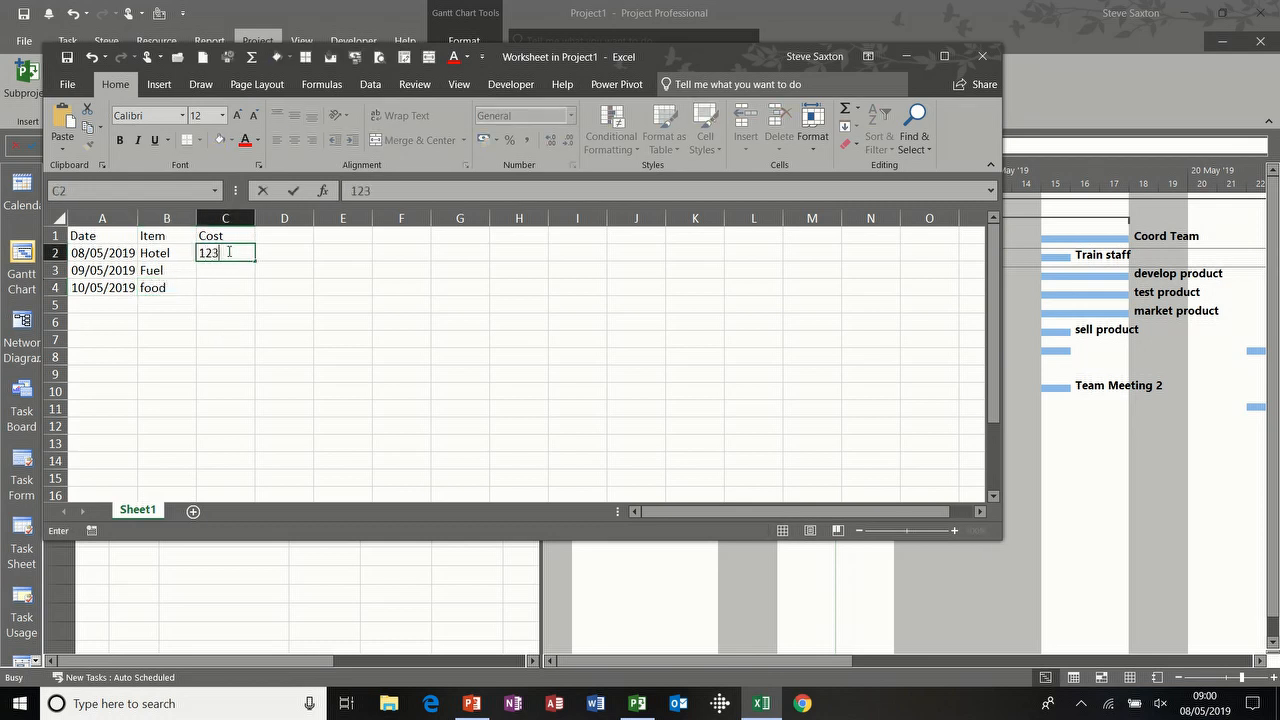
key(Return)
text(50)
key(Return)
text(50)
key(Return)
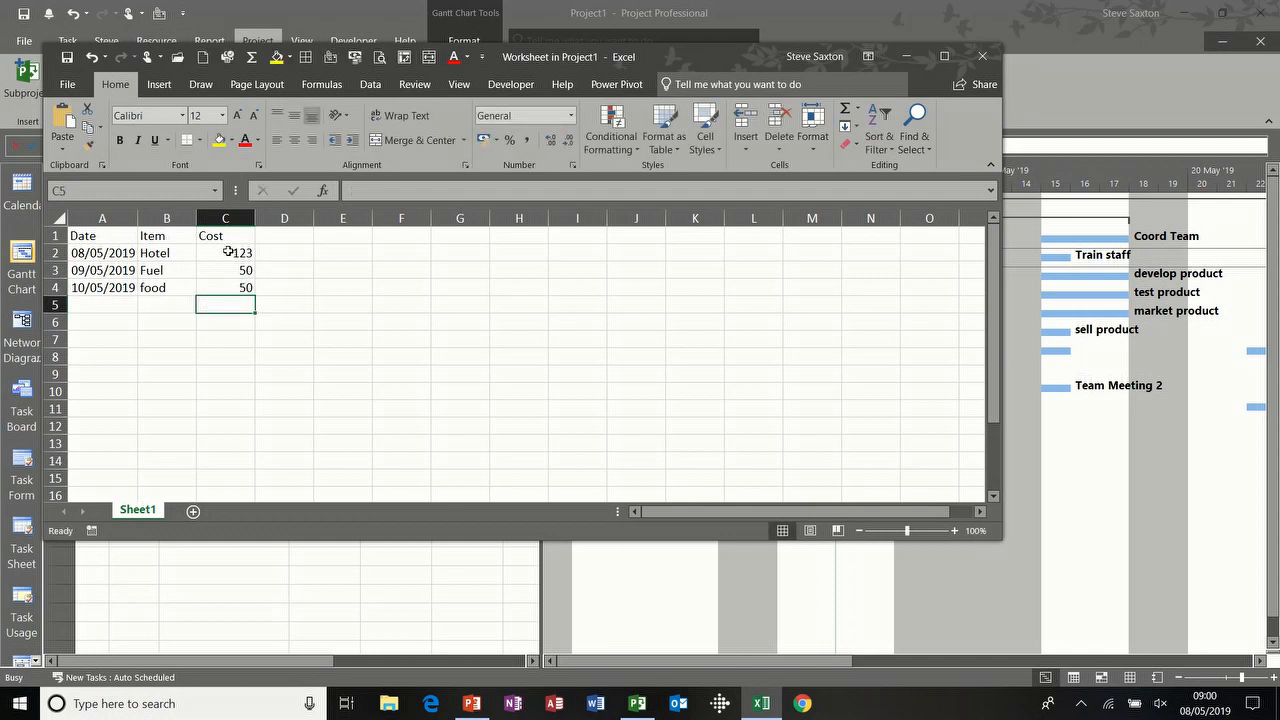
key(alt+equal)
key(Return)
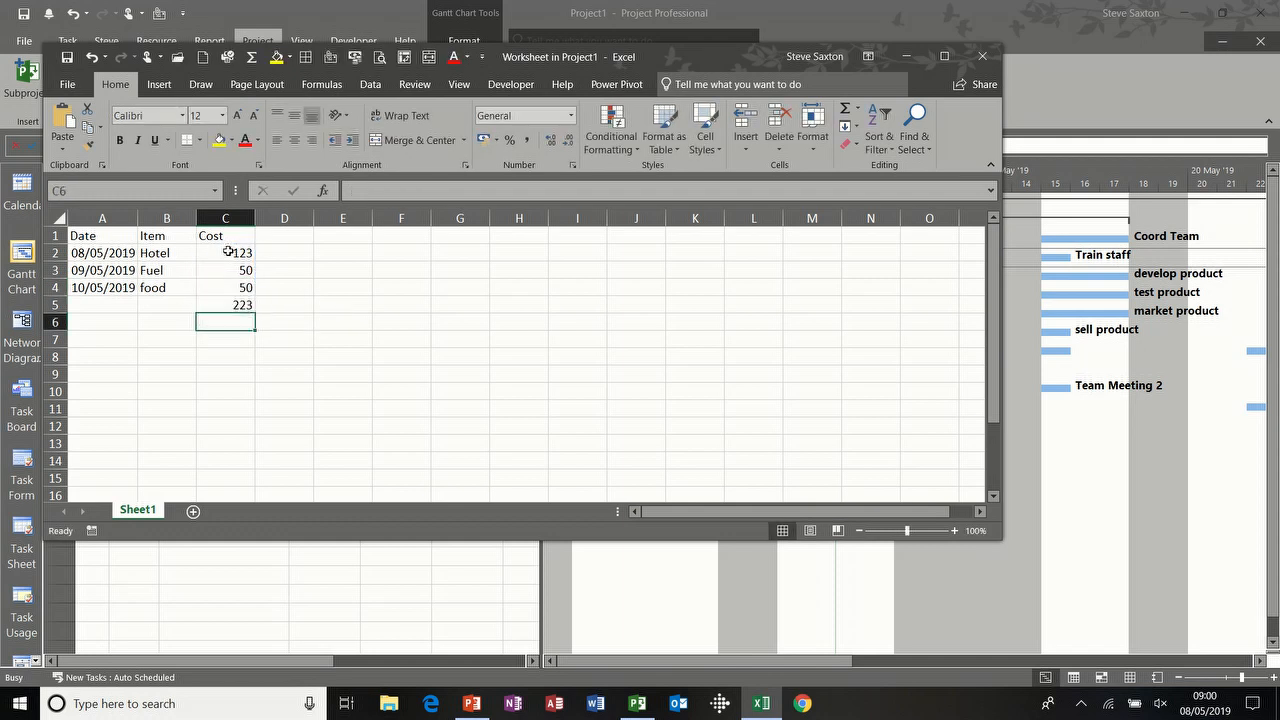
Apply the pound Accounting format to the costs and their total in C2 to C5, and select the total
drag(228, 252, 228, 304)
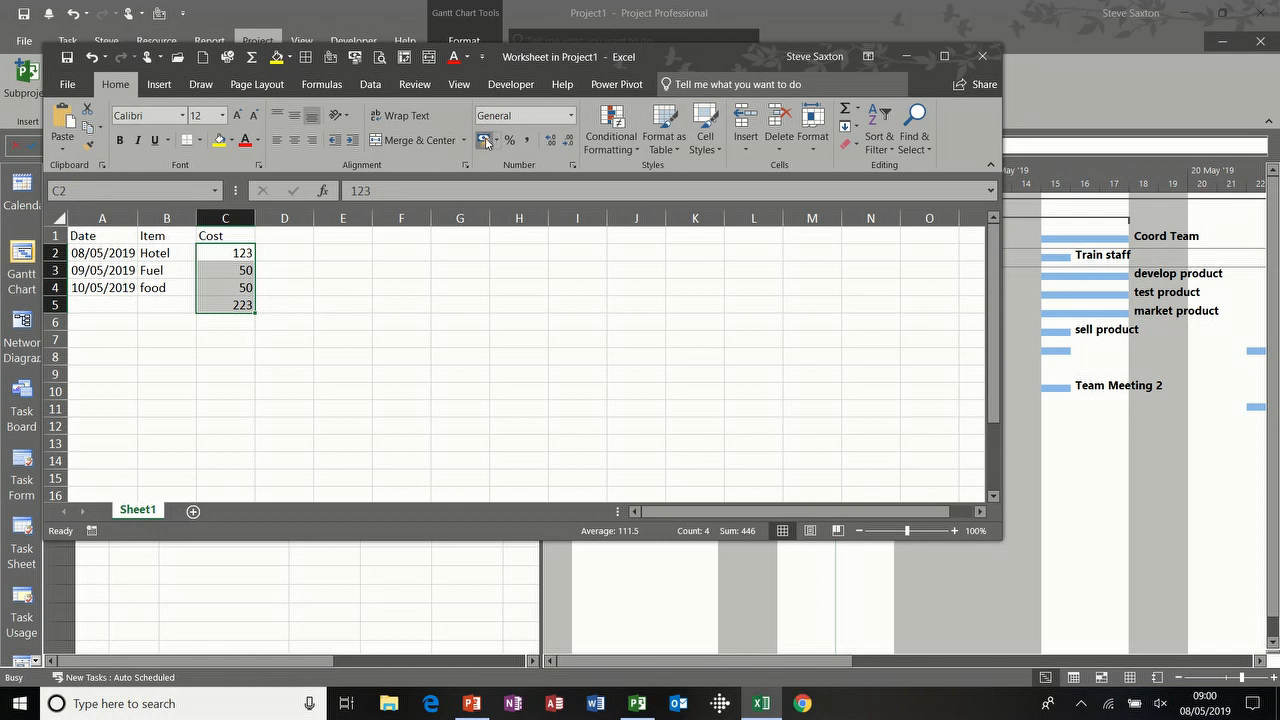
click(486, 142)
click(166, 335)
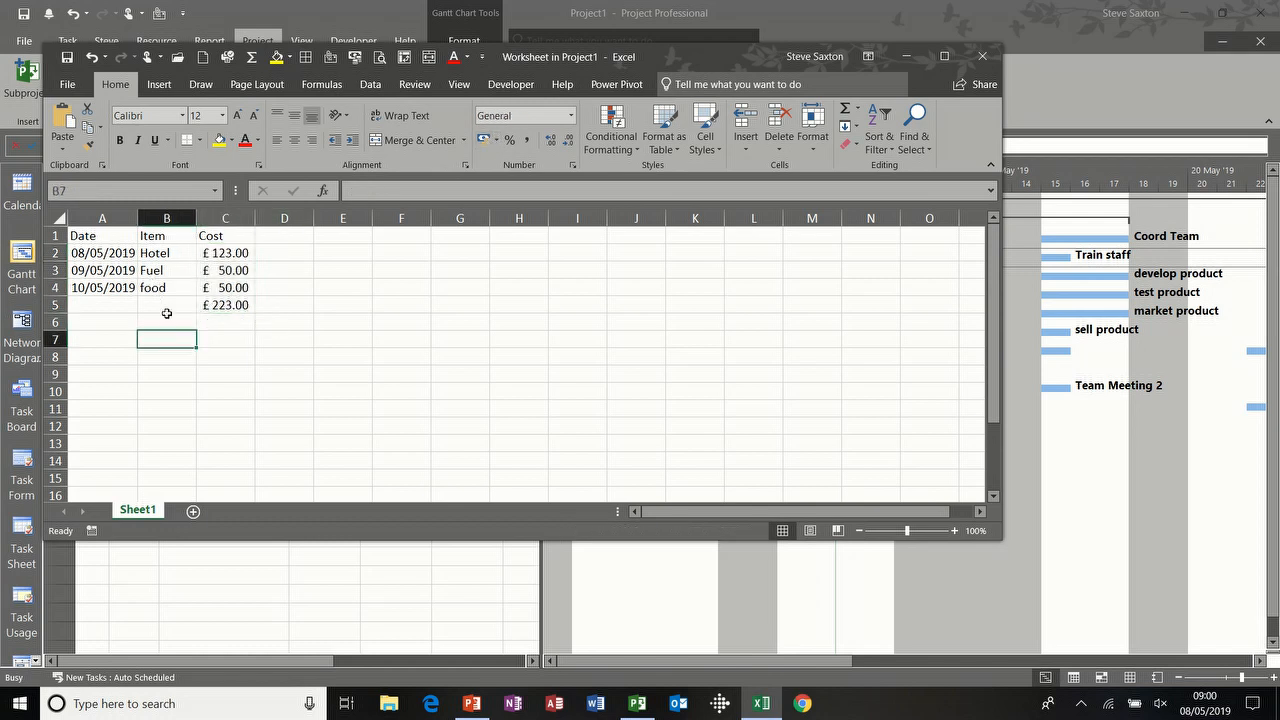
click(236, 308)
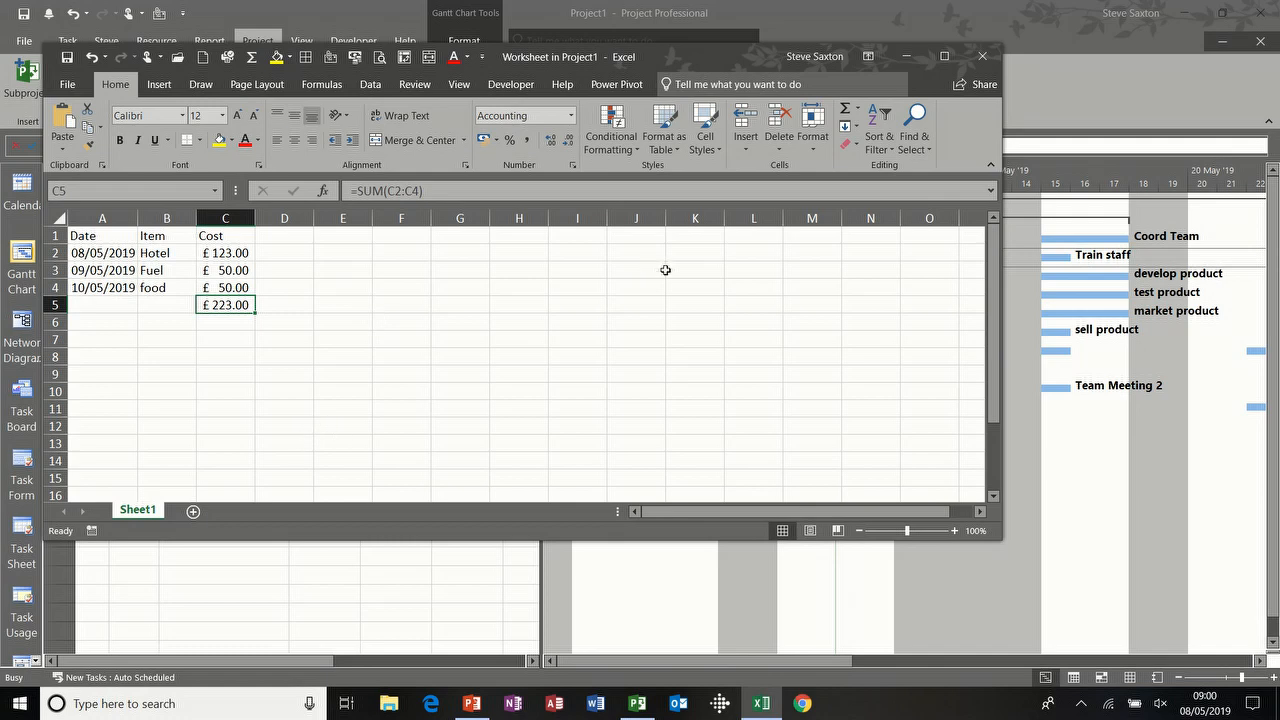
Close the embedded worksheet, reopen it from its icon in the notes to check its contents, and close it again
click(983, 57)
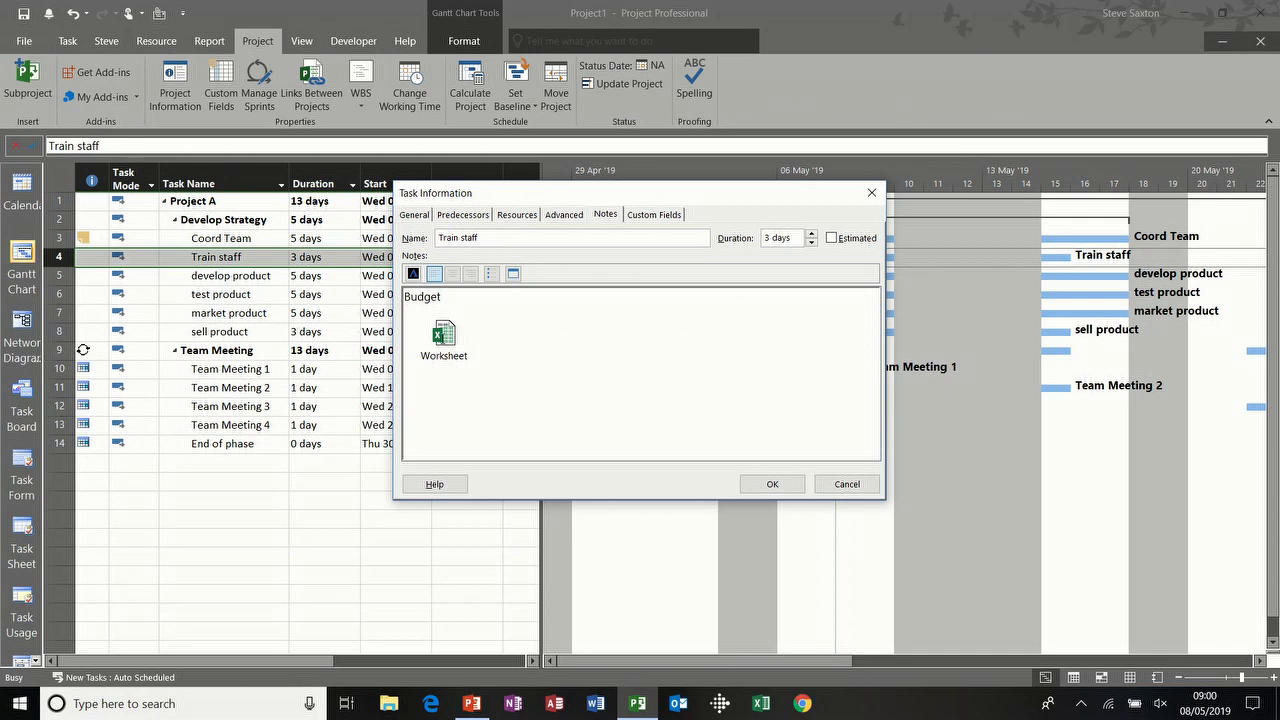
click(445, 342)
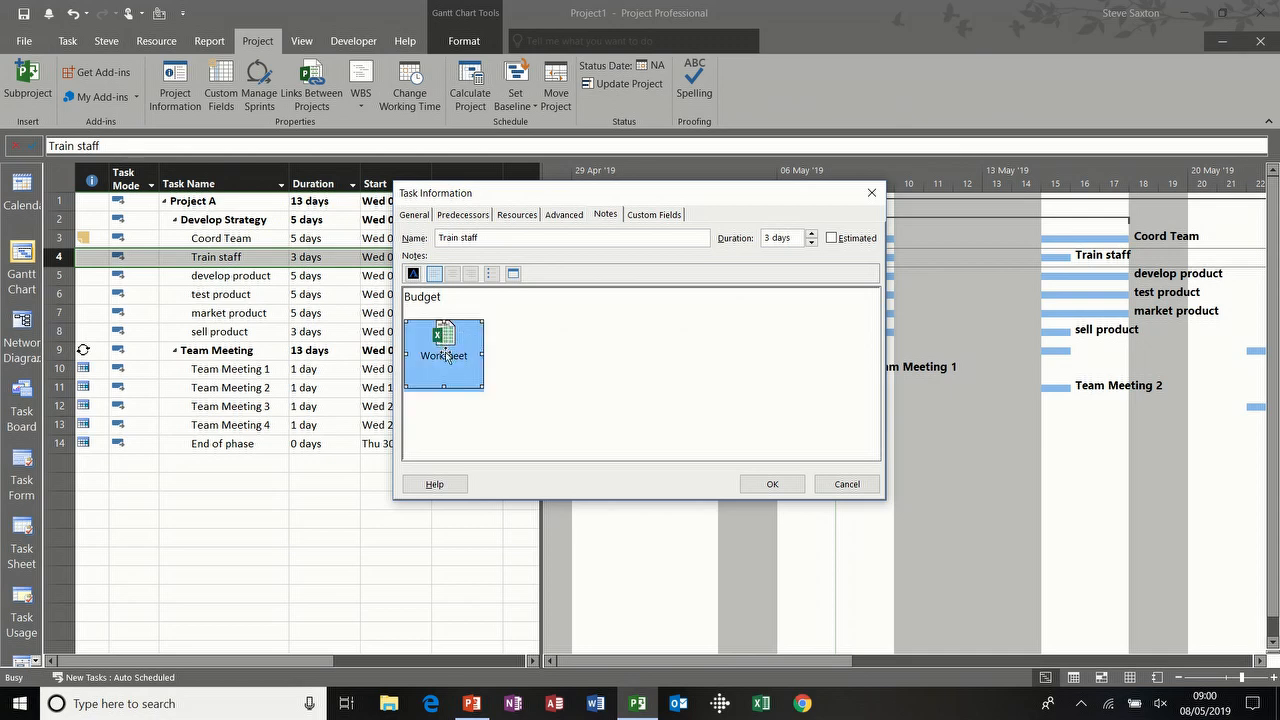
double_click(446, 356)
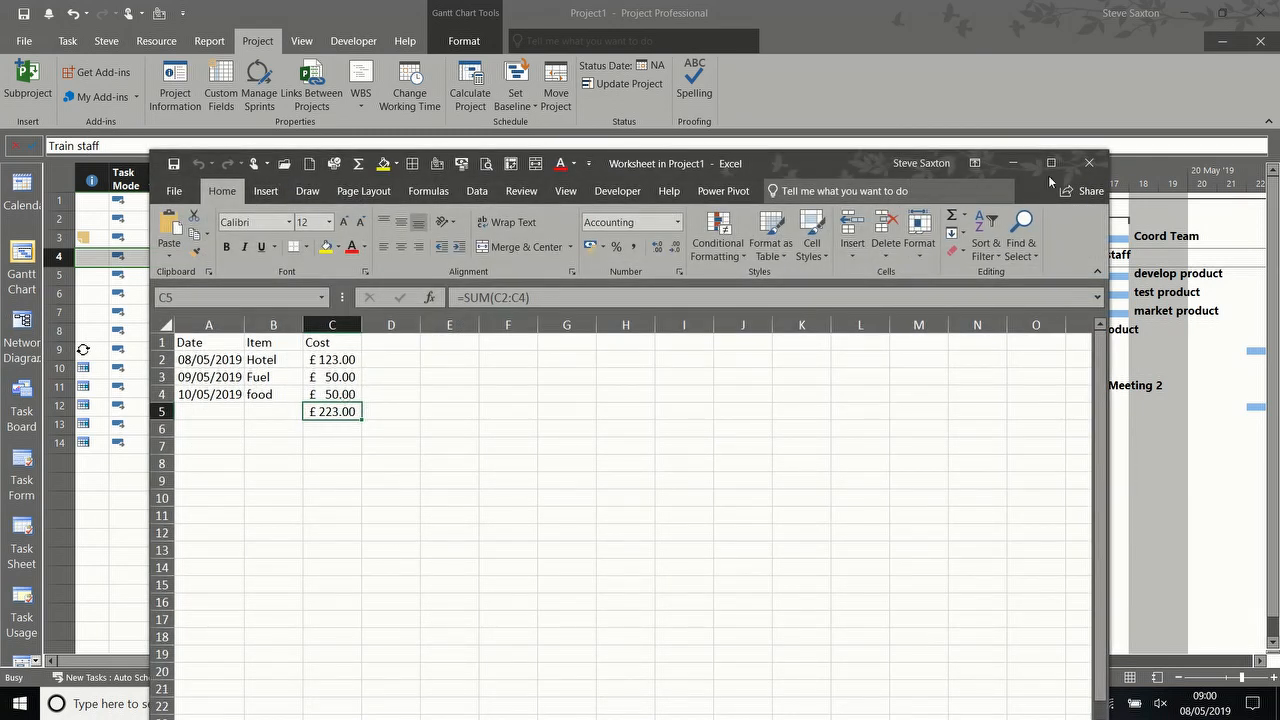
click(1088, 163)
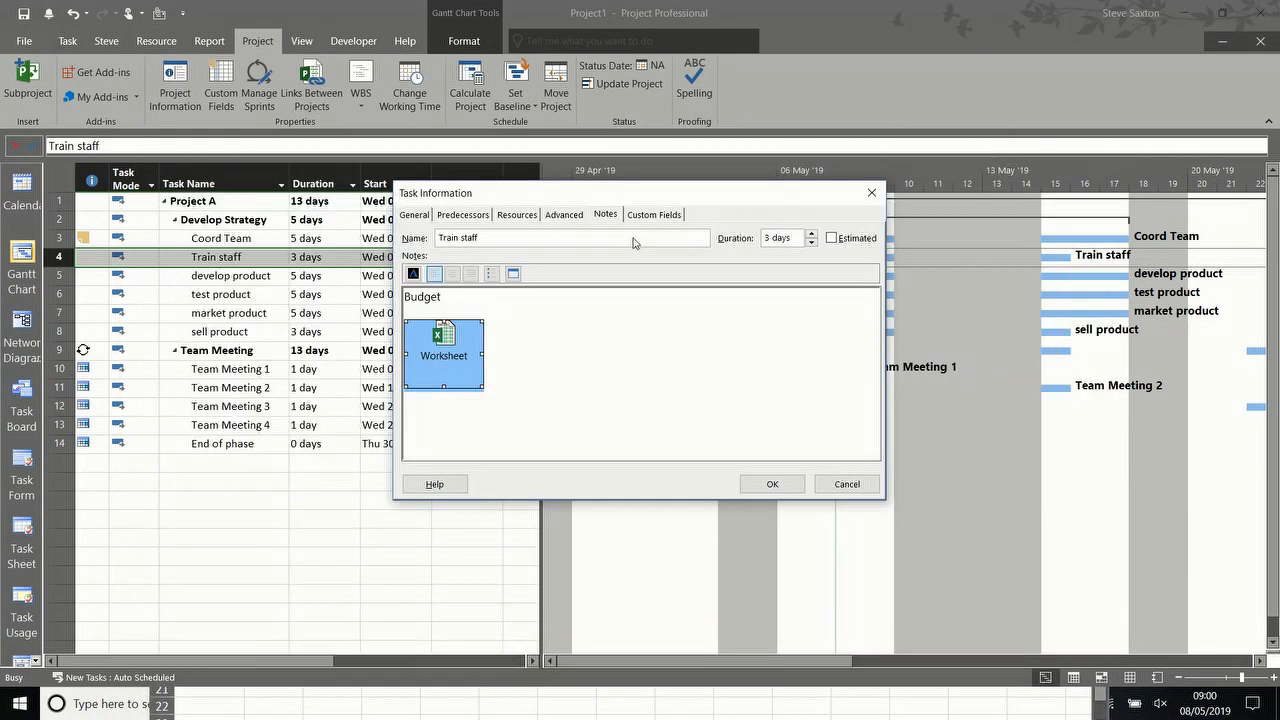
Save the Train staff task's notes, and move the Train staff name onto the develop product row below
click(758, 487)
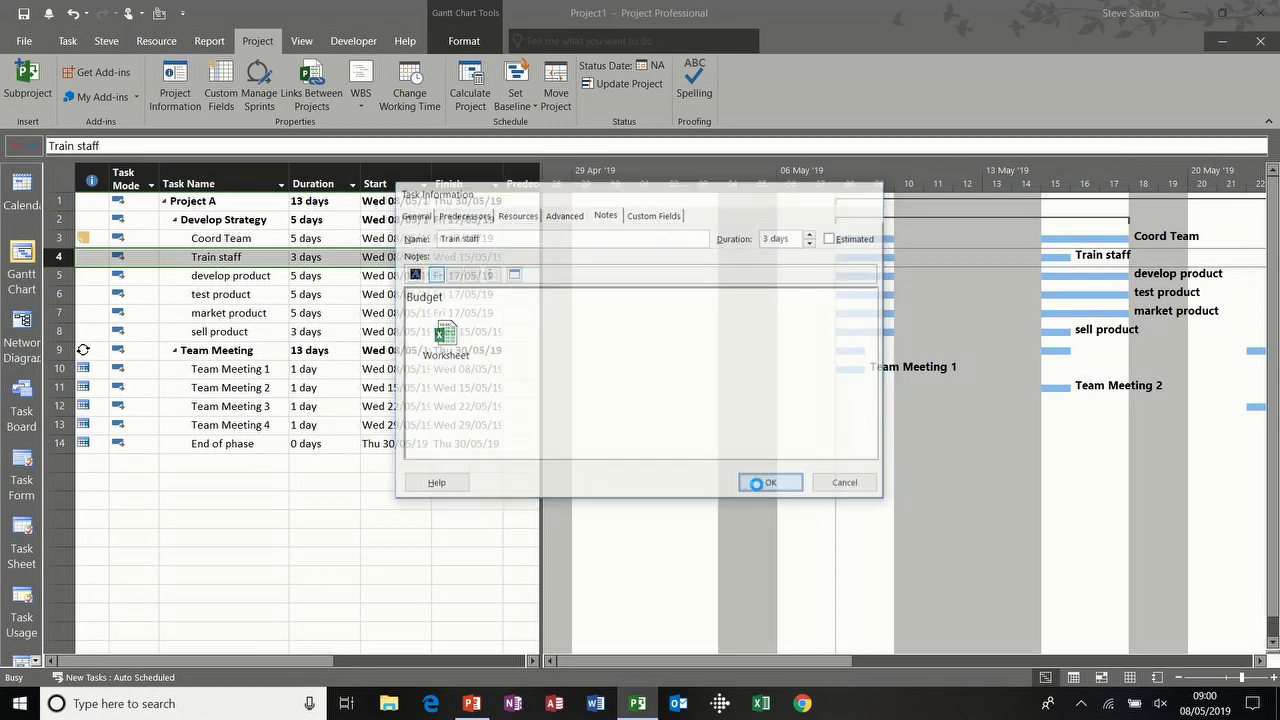
click(231, 279)
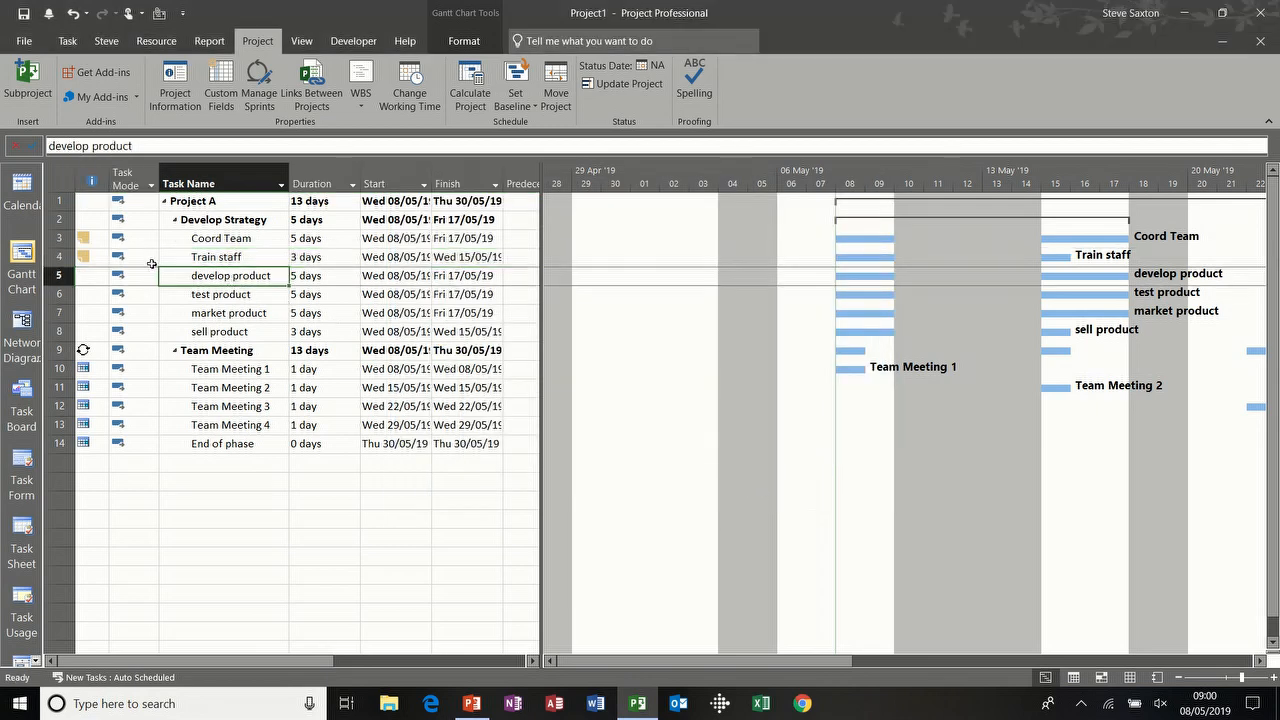
click(269, 261)
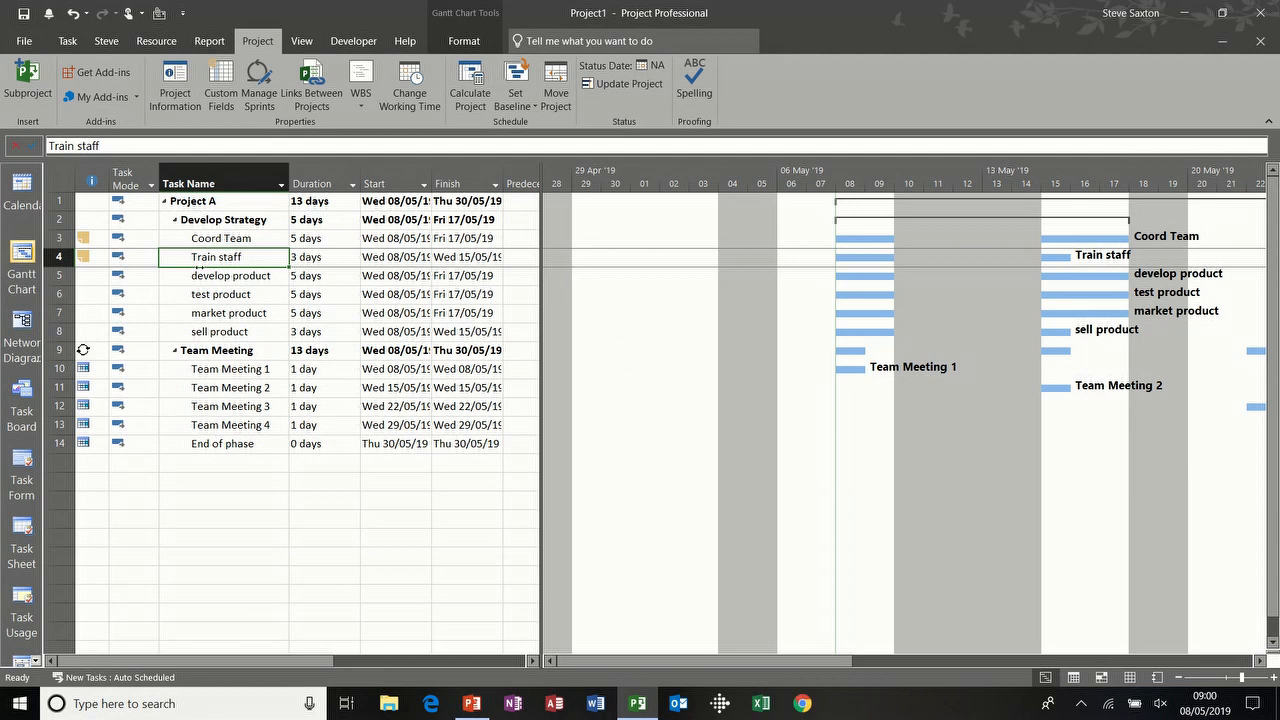
drag(199, 265, 201, 273)
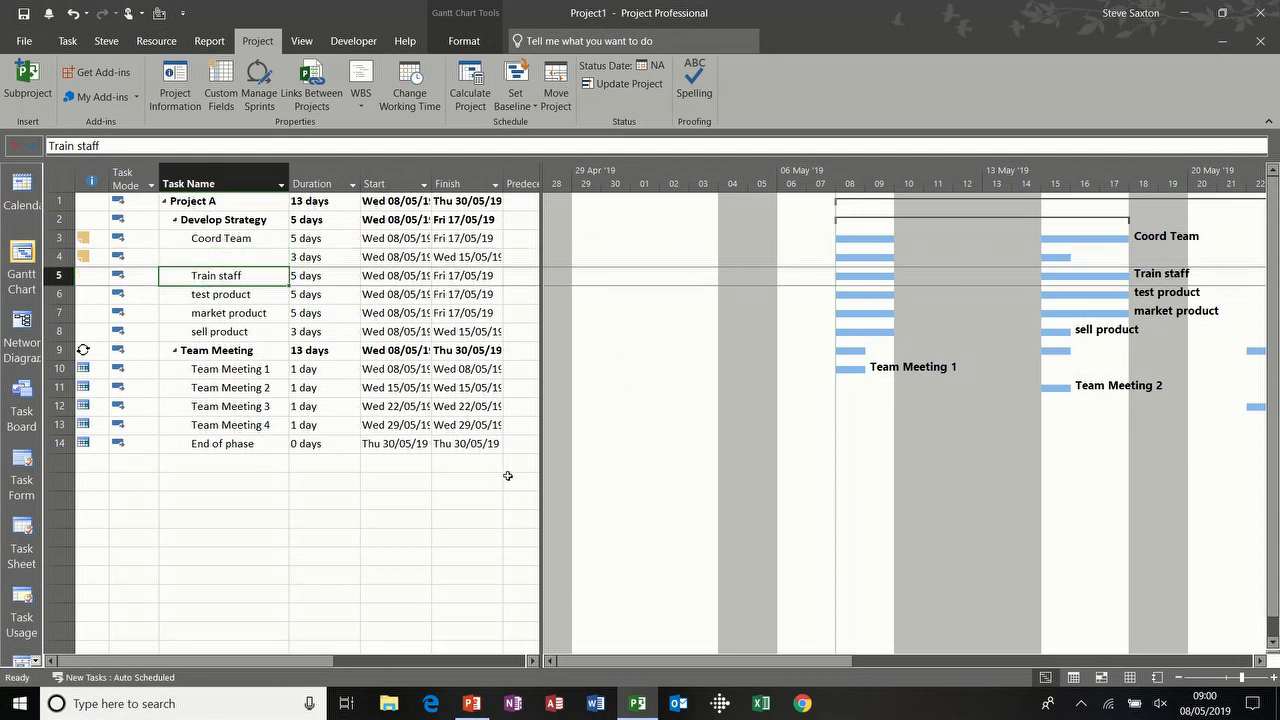
Narrow the task table to end at the Duration column and bring the whole project, 8 to 30 May, into the Gantt chart
drag(686, 663, 840, 663)
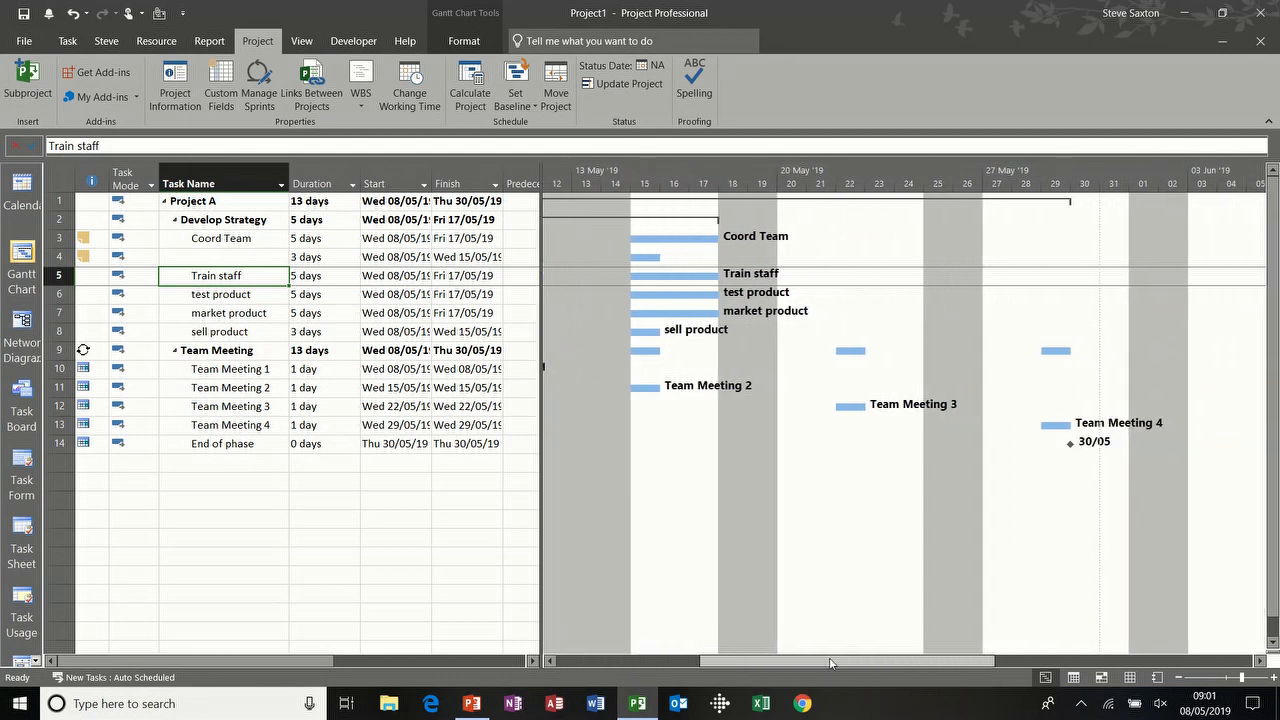
drag(541, 552, 355, 540)
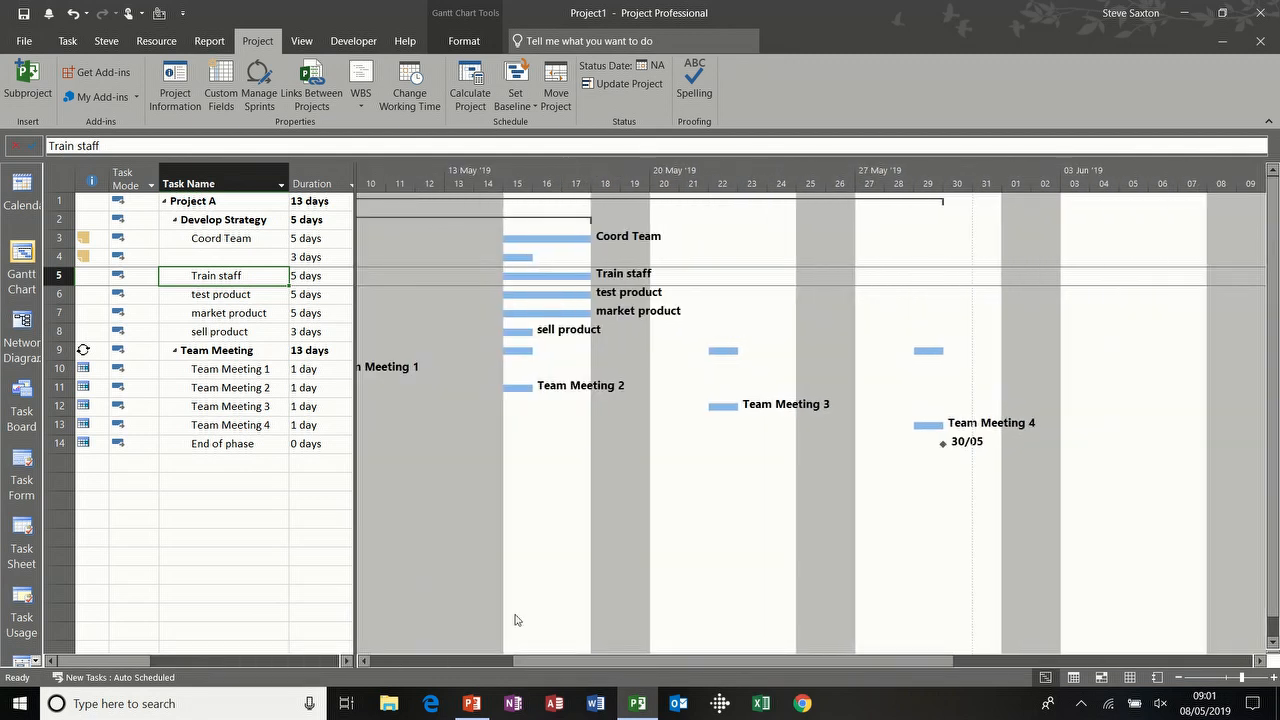
drag(668, 664, 601, 663)
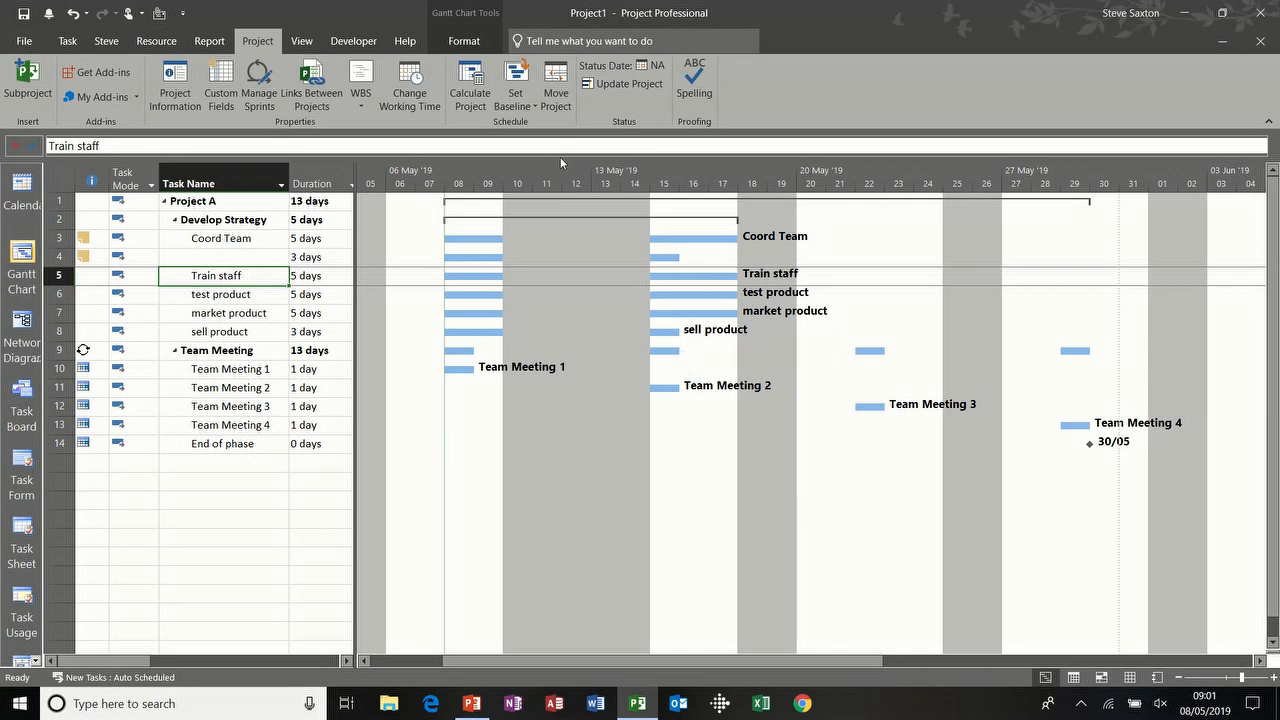
Turn on Critical Tasks highlighting in the Gantt chart and set the End of phase task's duration to 1 day
click(463, 45)
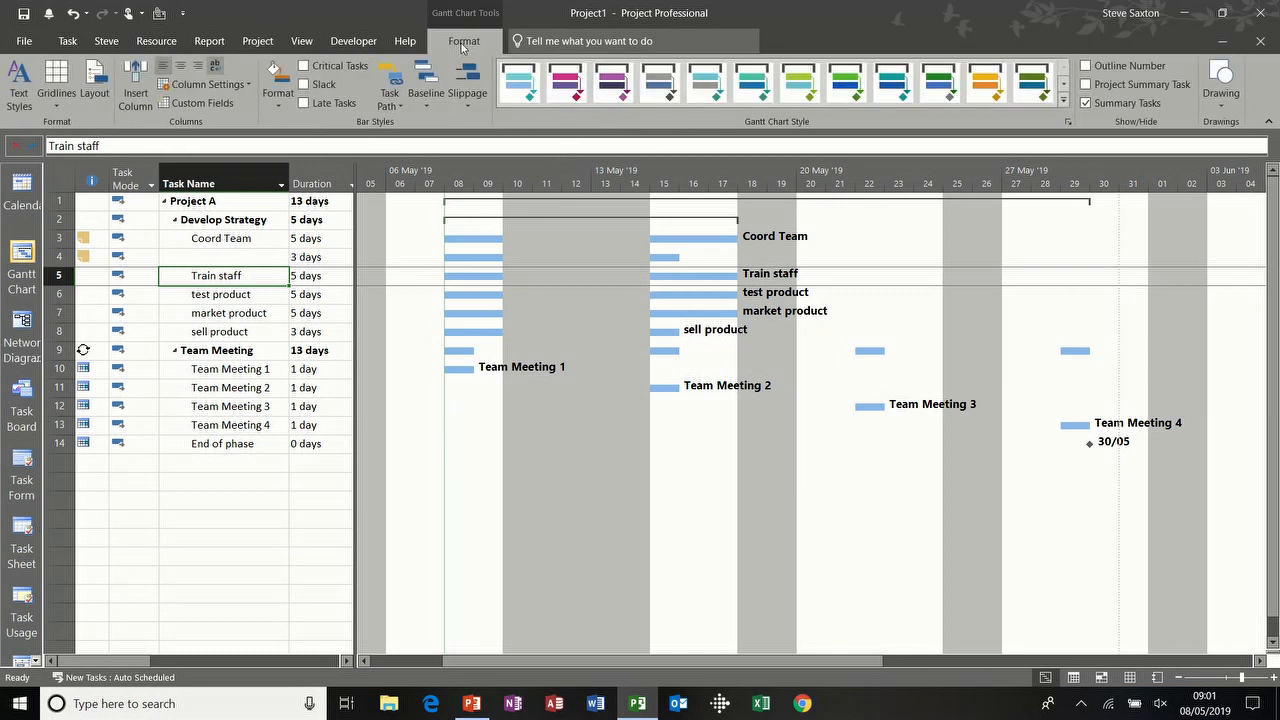
click(304, 66)
click(310, 444)
click(310, 444)
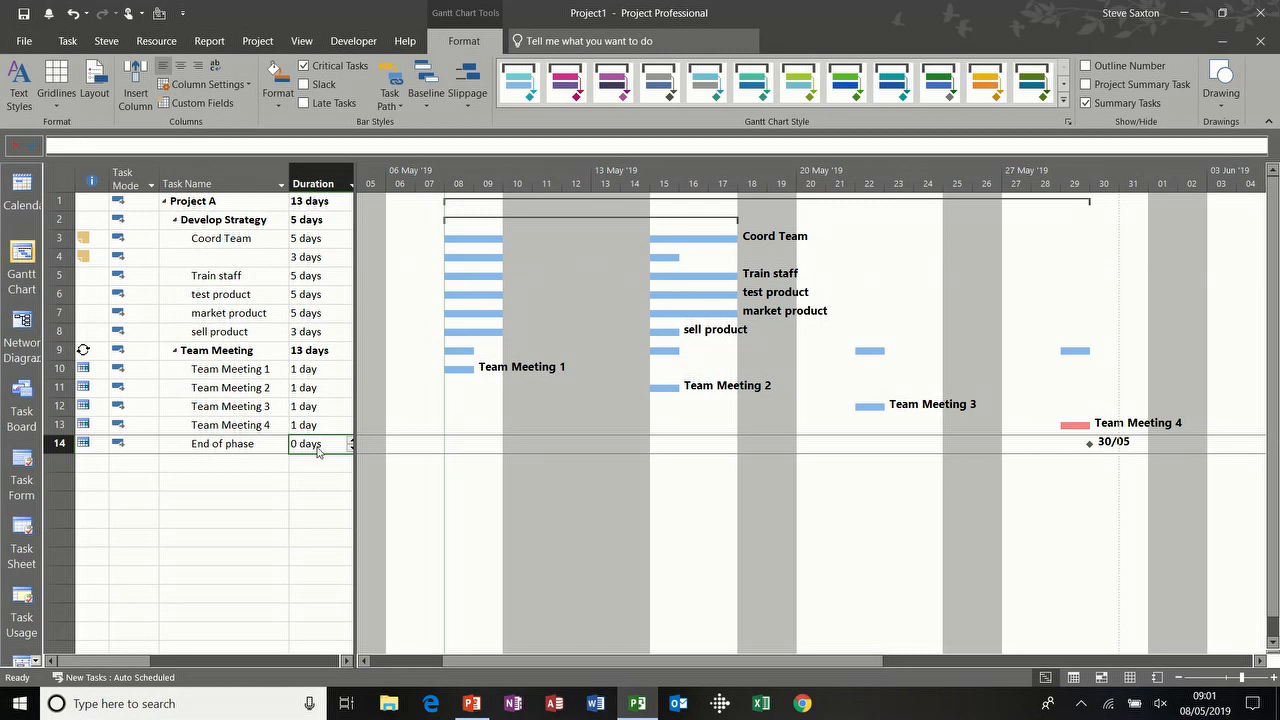
text(1)
key(Return)
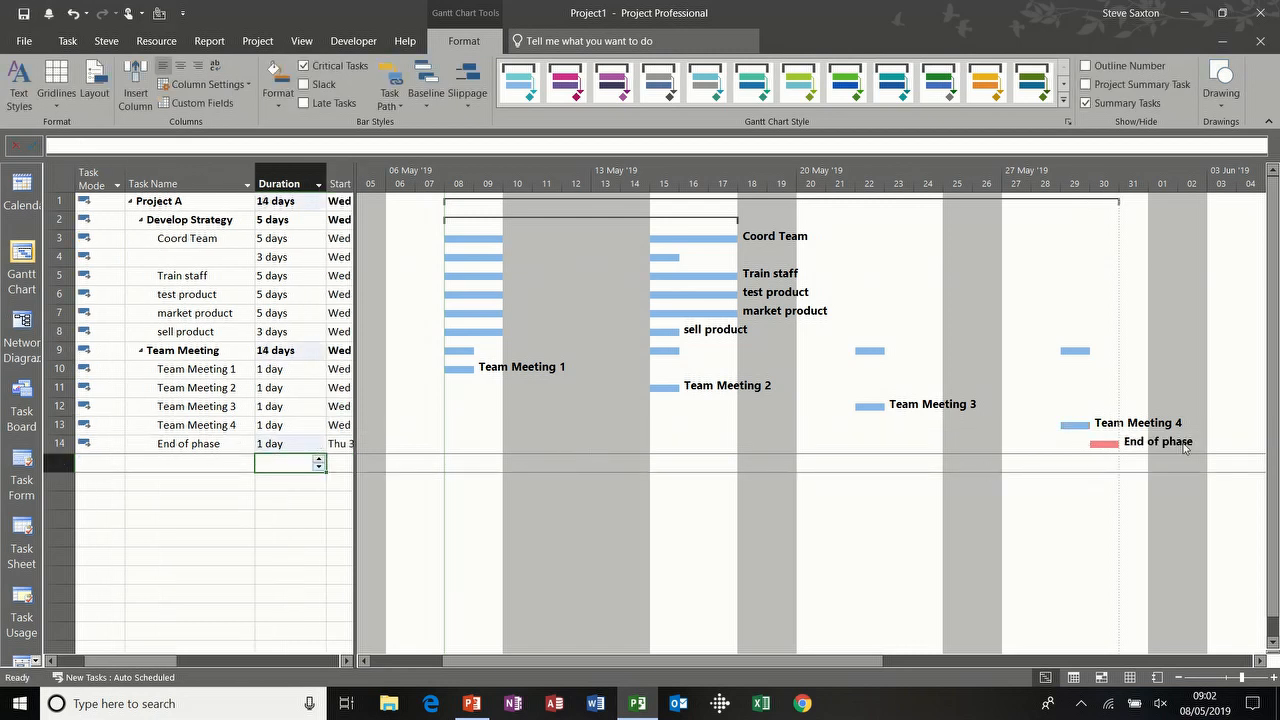
Check the End of phase bar's details in the Gantt chart and set that task's duration to 0 days
mouse_move(1106, 444)
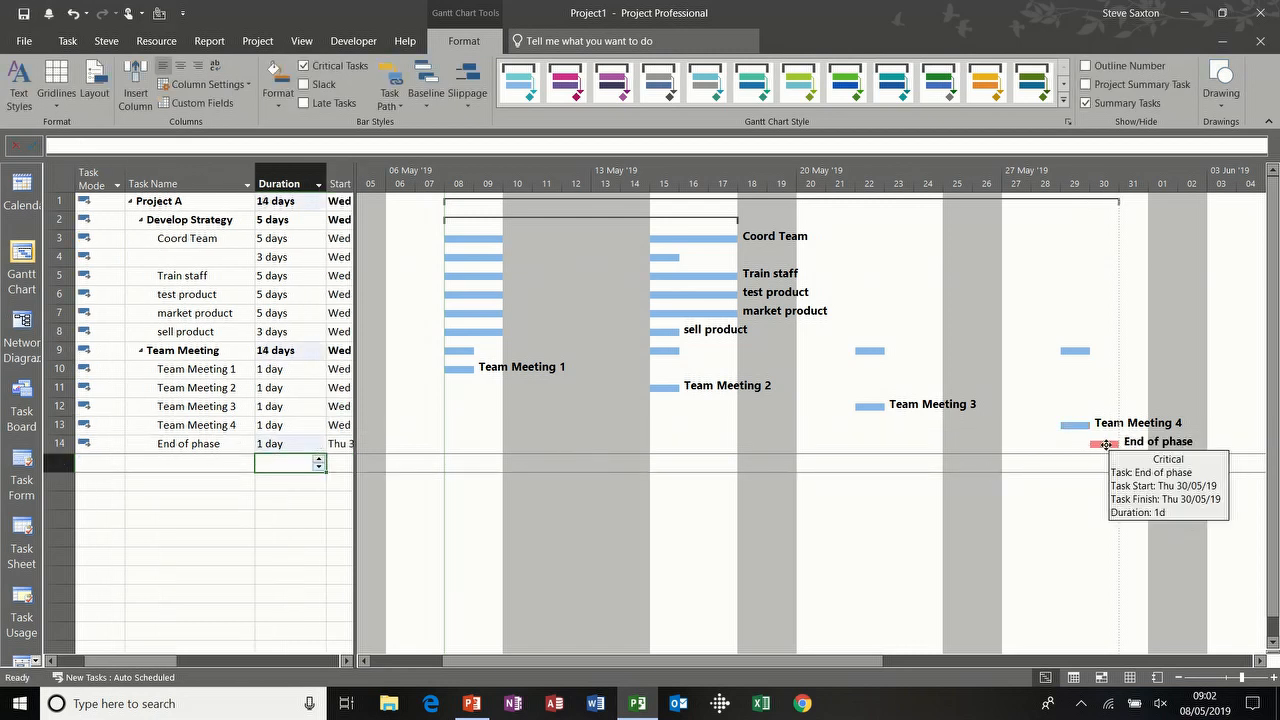
click(271, 443)
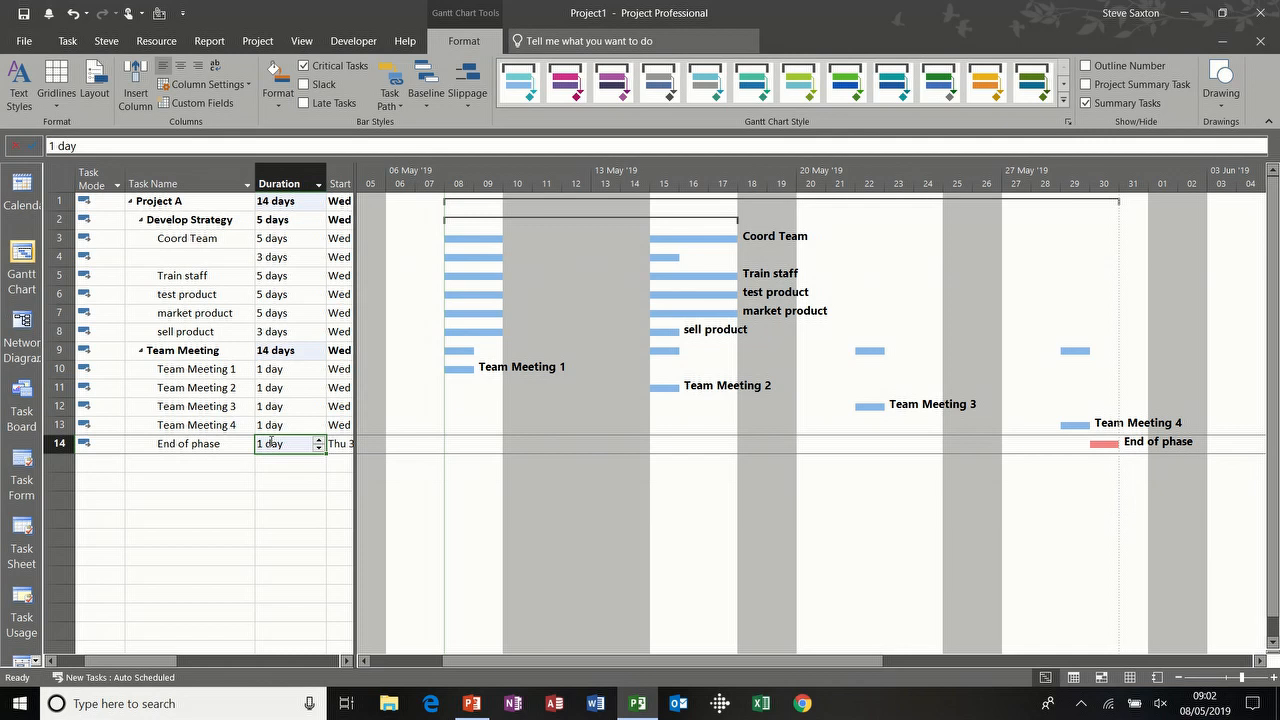
text(0)
click(233, 444)
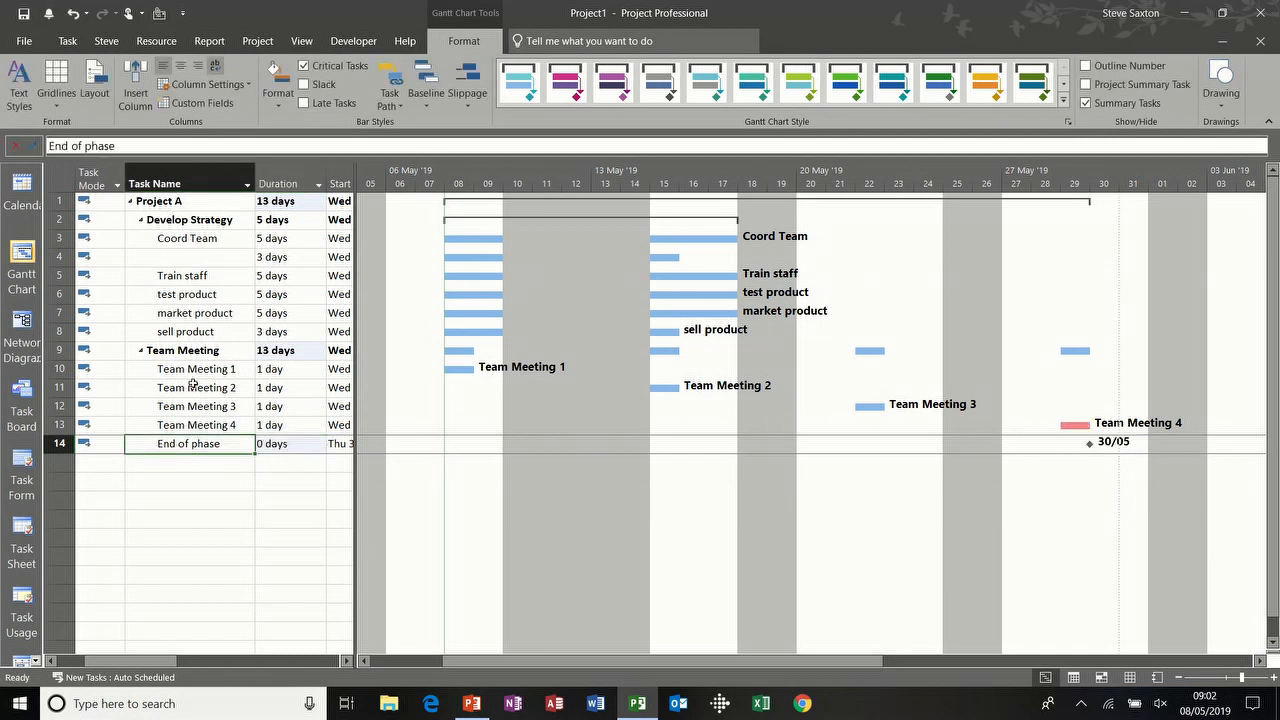
Delete the Team Meeting summary task, its four meetings and the End of phase task from the plan
drag(56, 350, 72, 453)
key(Delete)
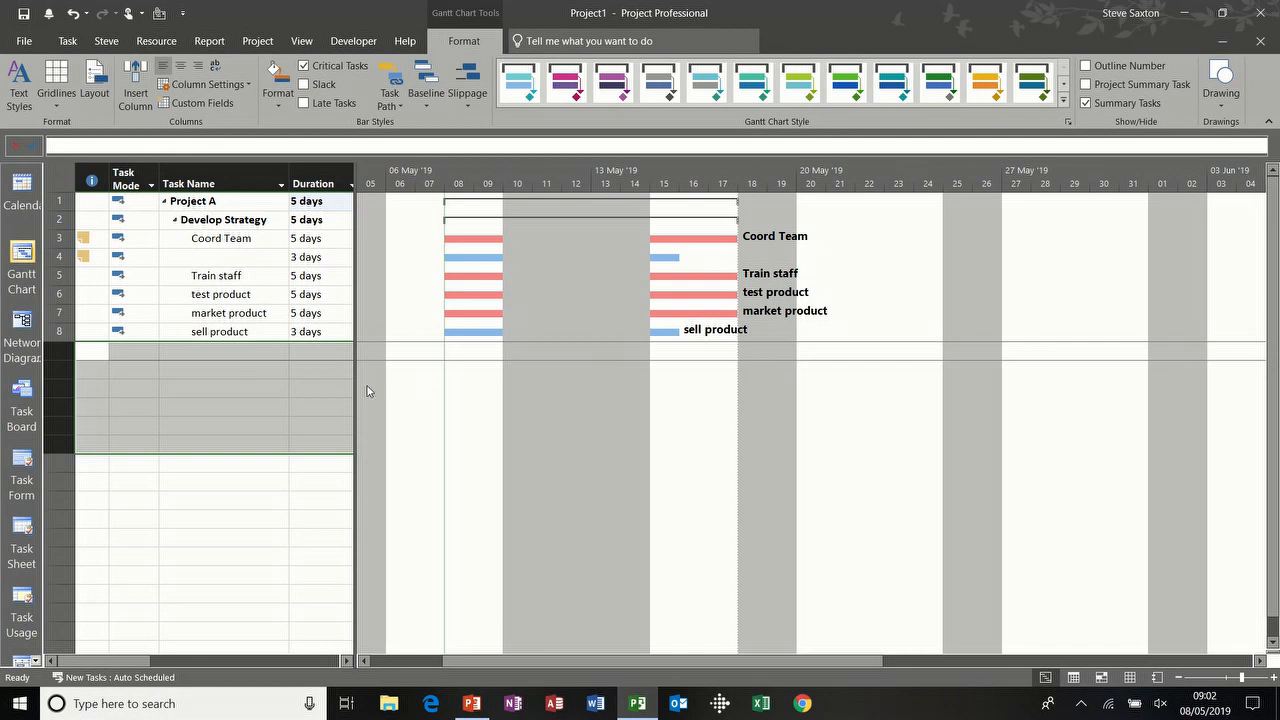
Enter a name beginning with "Deve" for the unnamed 3-day task between Coord Team and Train staff
click(240, 256)
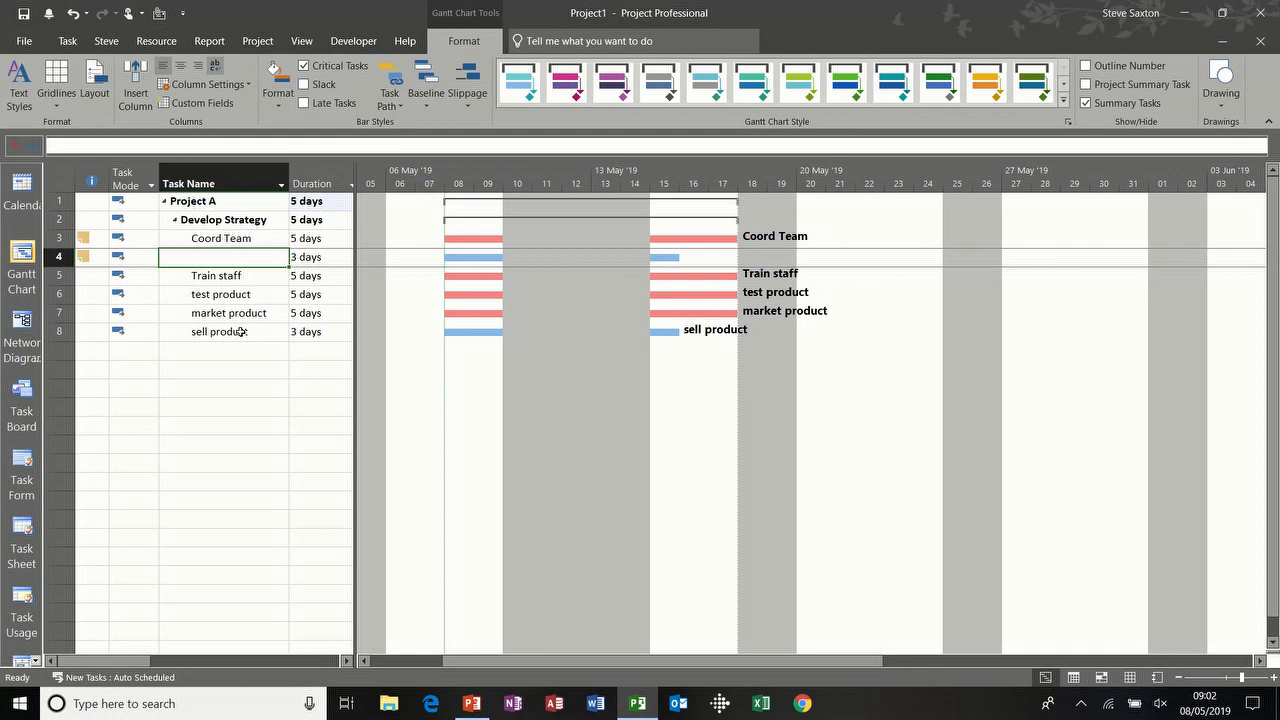
text(Deve)
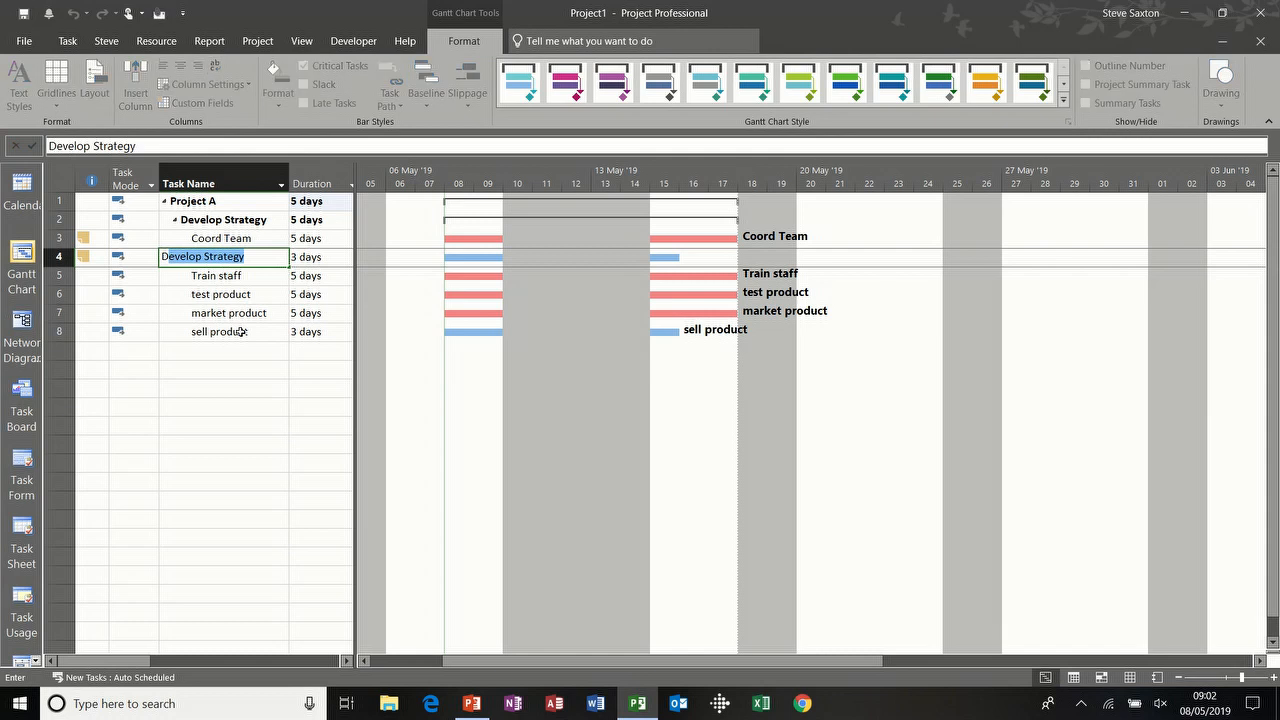
Rename the task in row 4 to Develop product and widen the task table to show the date and predecessor columns
text(lop prod)
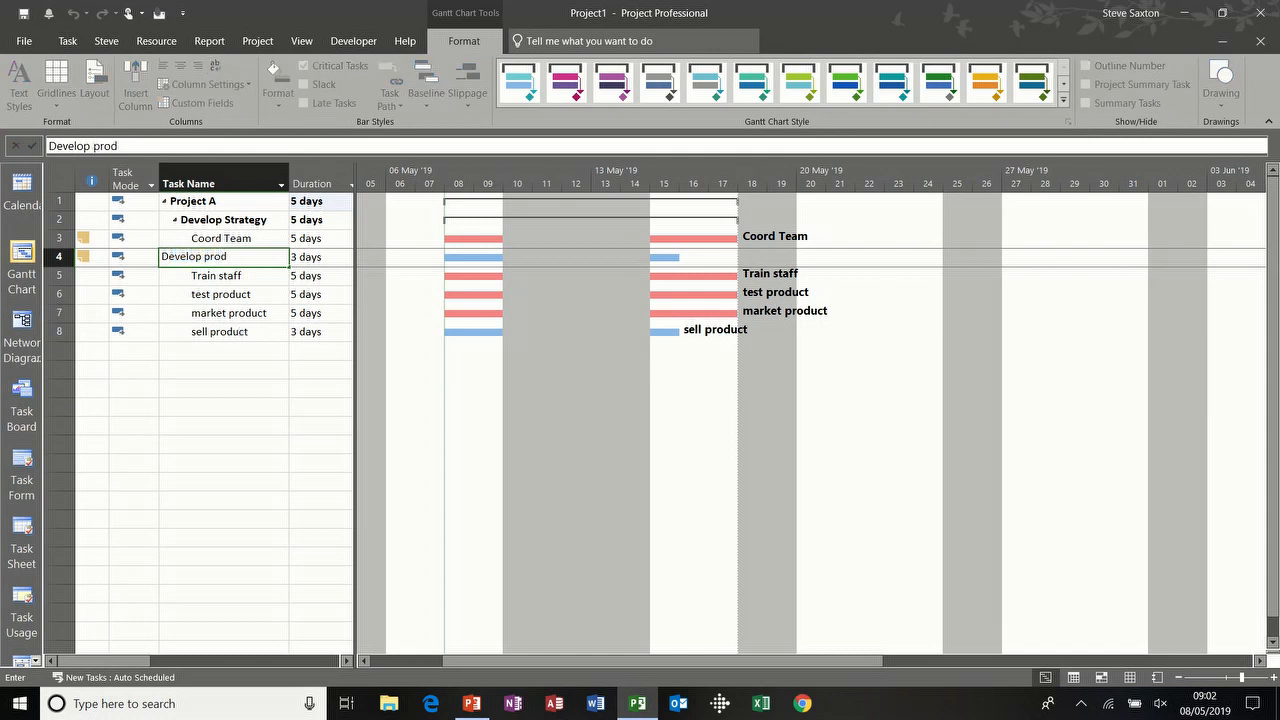
text(uct)
key(Return)
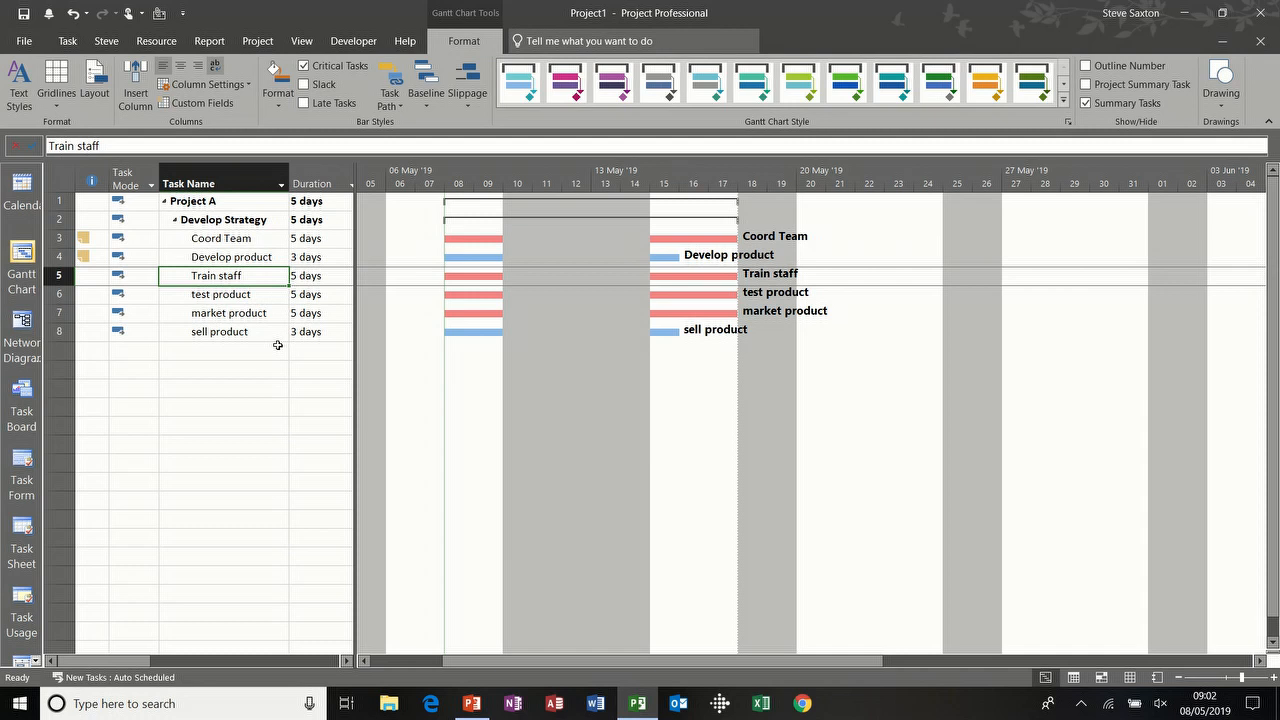
drag(355, 349, 636, 346)
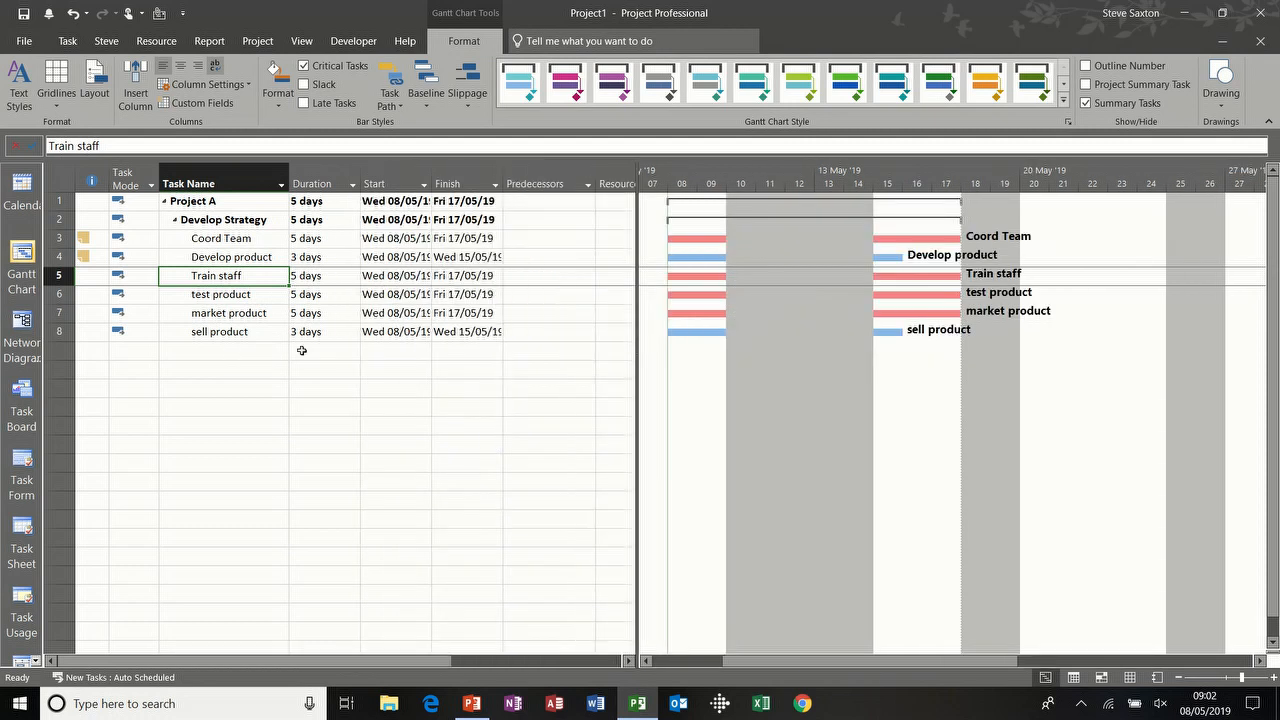
Clear only the name of the sell product task, and undo the clearing
click(222, 331)
key(Delete)
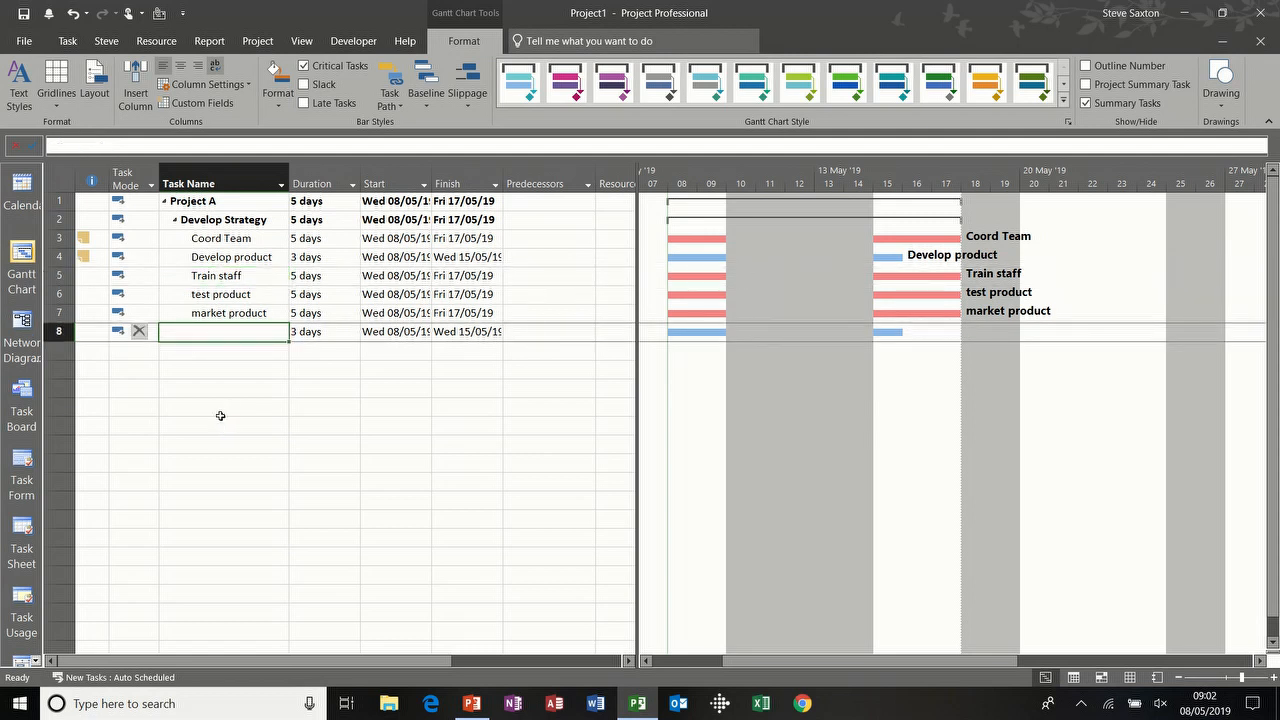
click(234, 370)
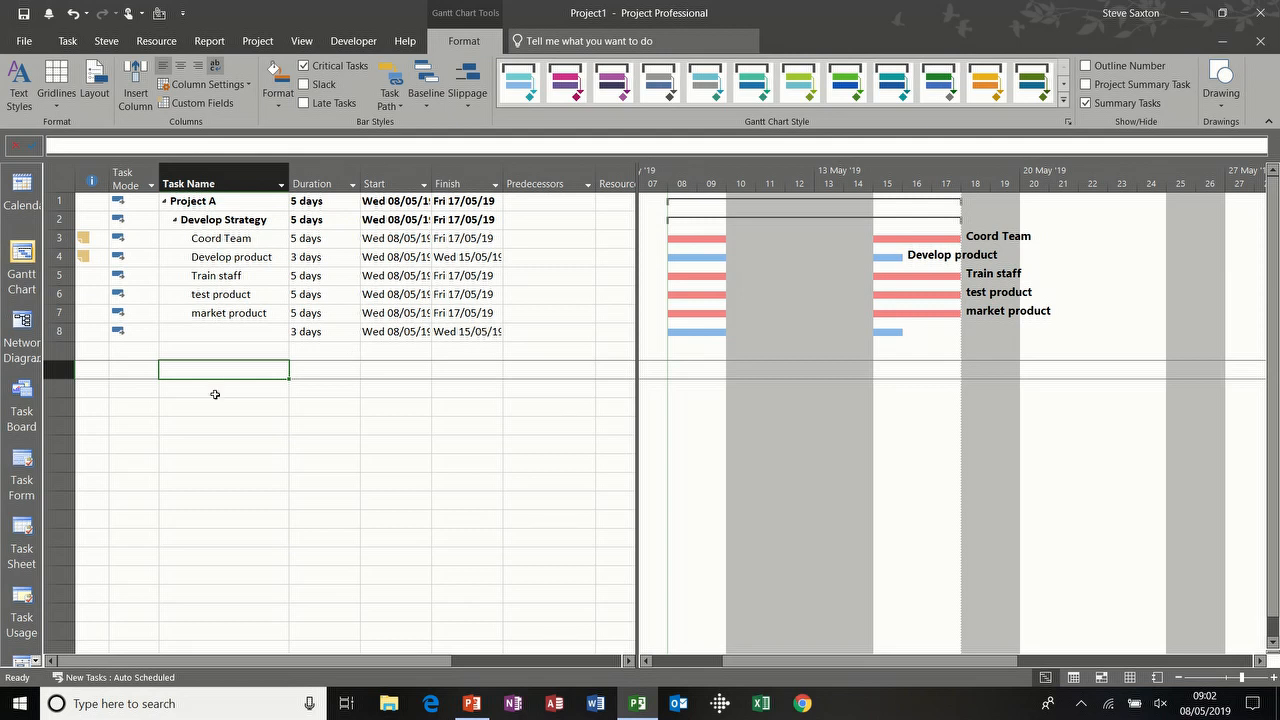
key(ctrl+z)
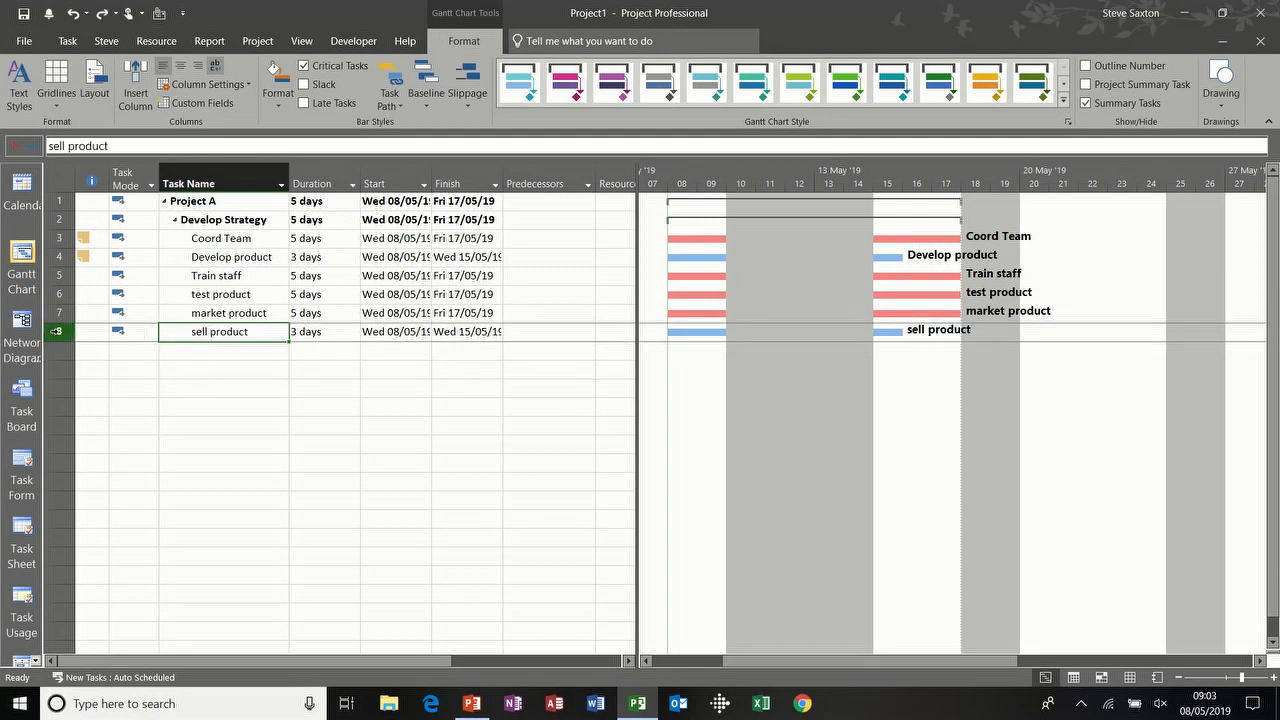
Delete the entire sell product task row, and undo the deletion
click(58, 333)
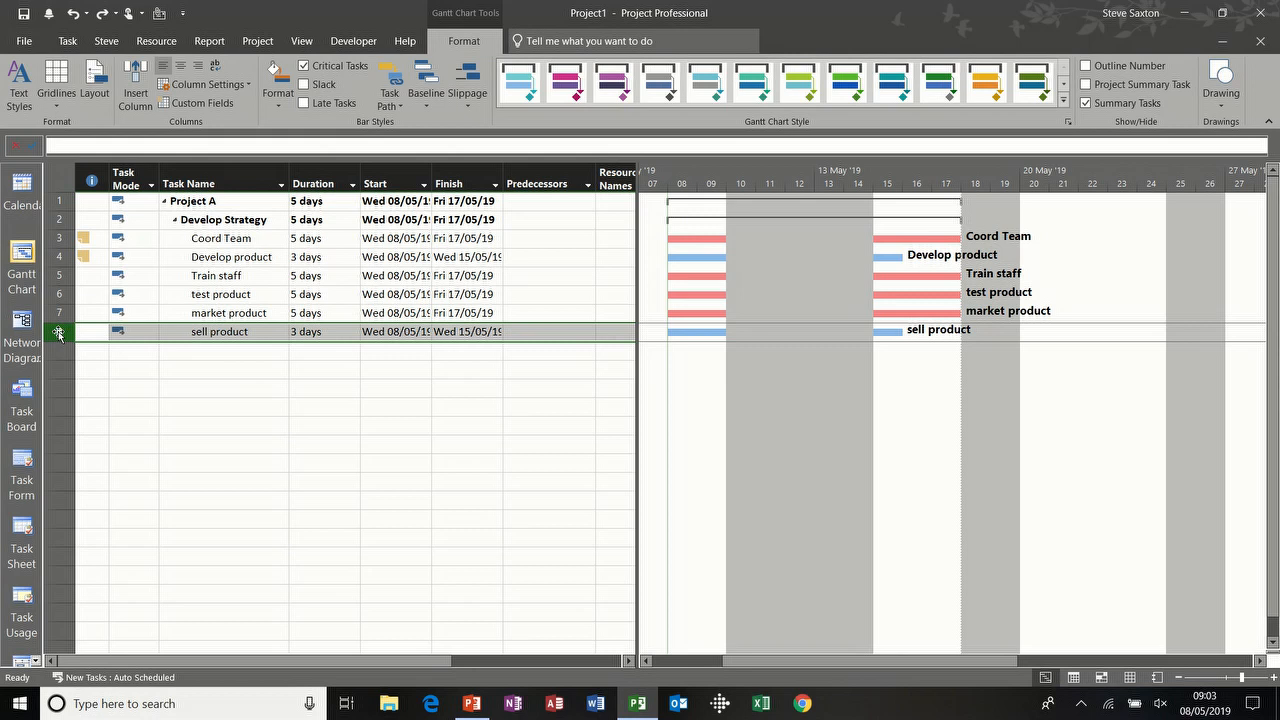
key(Delete)
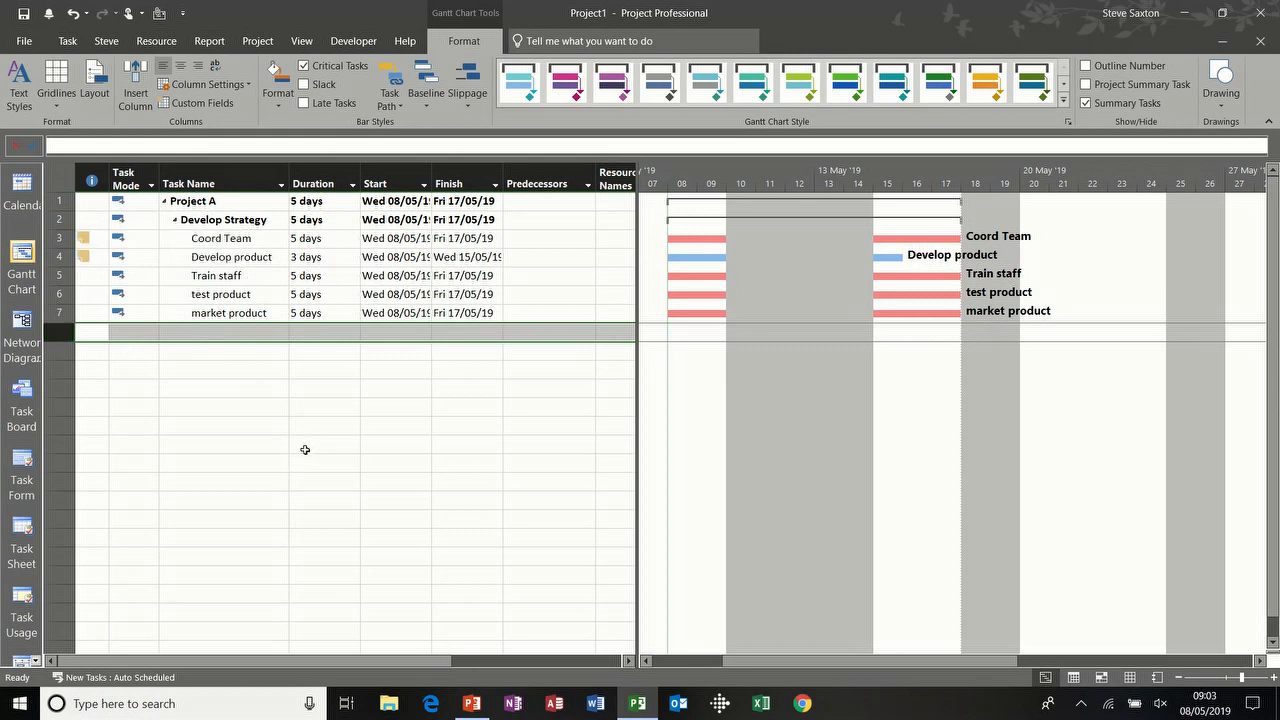
key(ctrl+z)
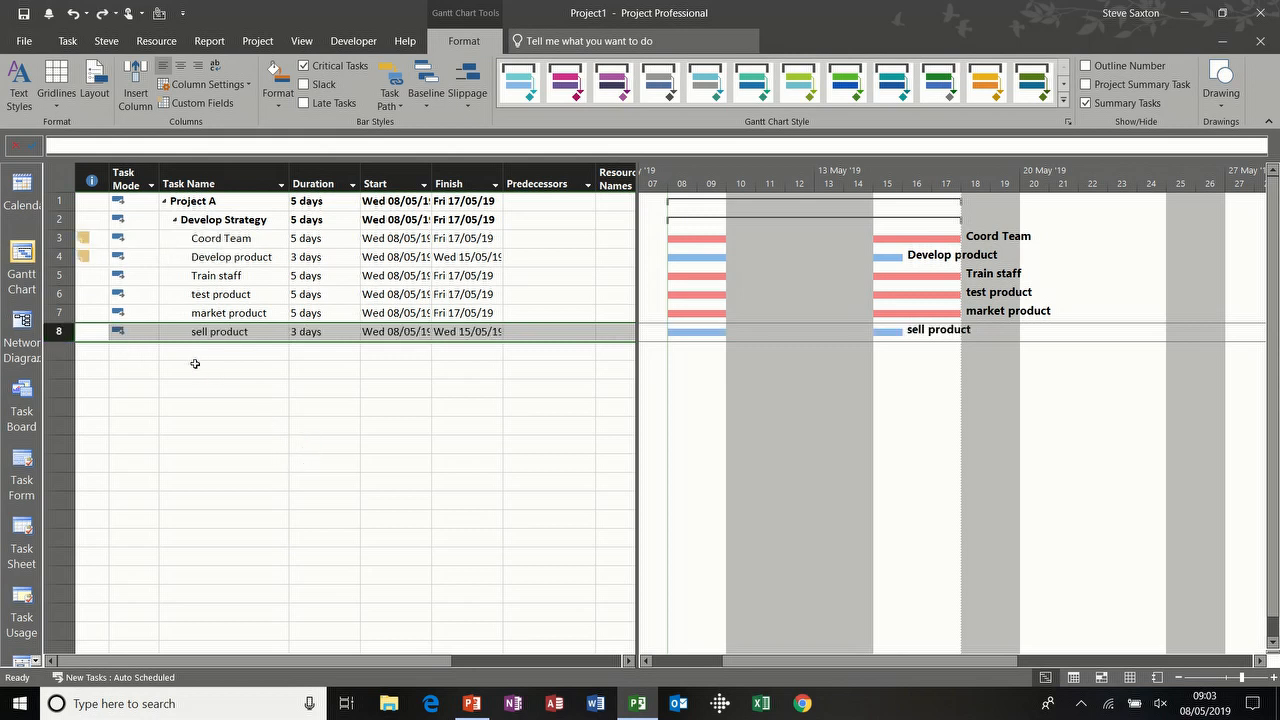
Move the sell product task row directly below Train staff, and undo the move
click(196, 363)
click(62, 332)
drag(66, 333, 67, 277)
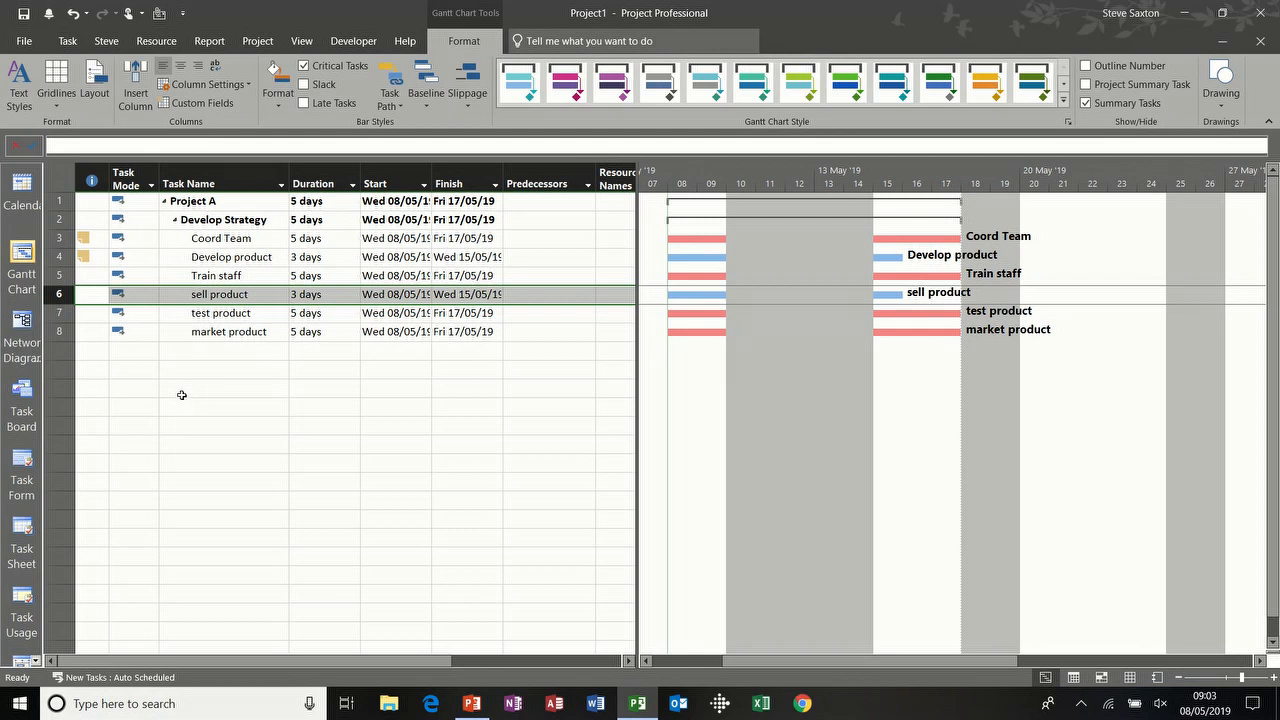
key(ctrl+z)
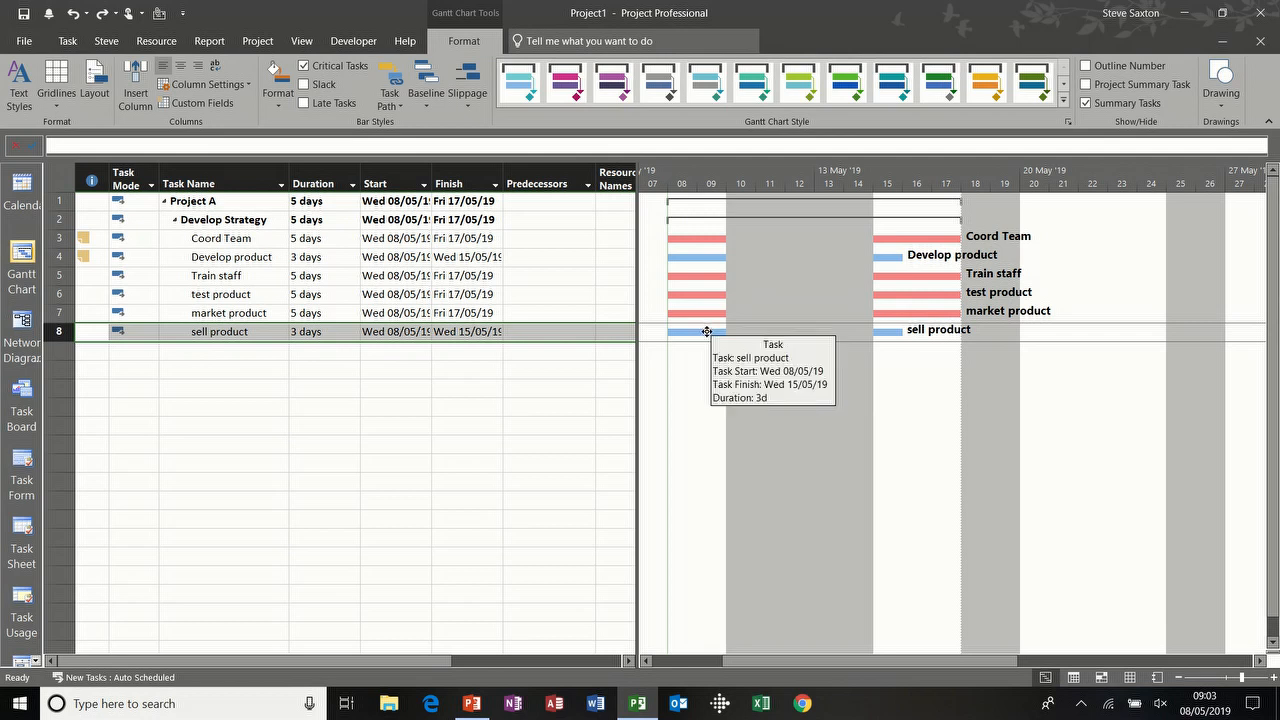
Reschedule the sell product bar on the Gantt chart to start Wed 22/05/19, and turn off critical task highlighting
click(1179, 678)
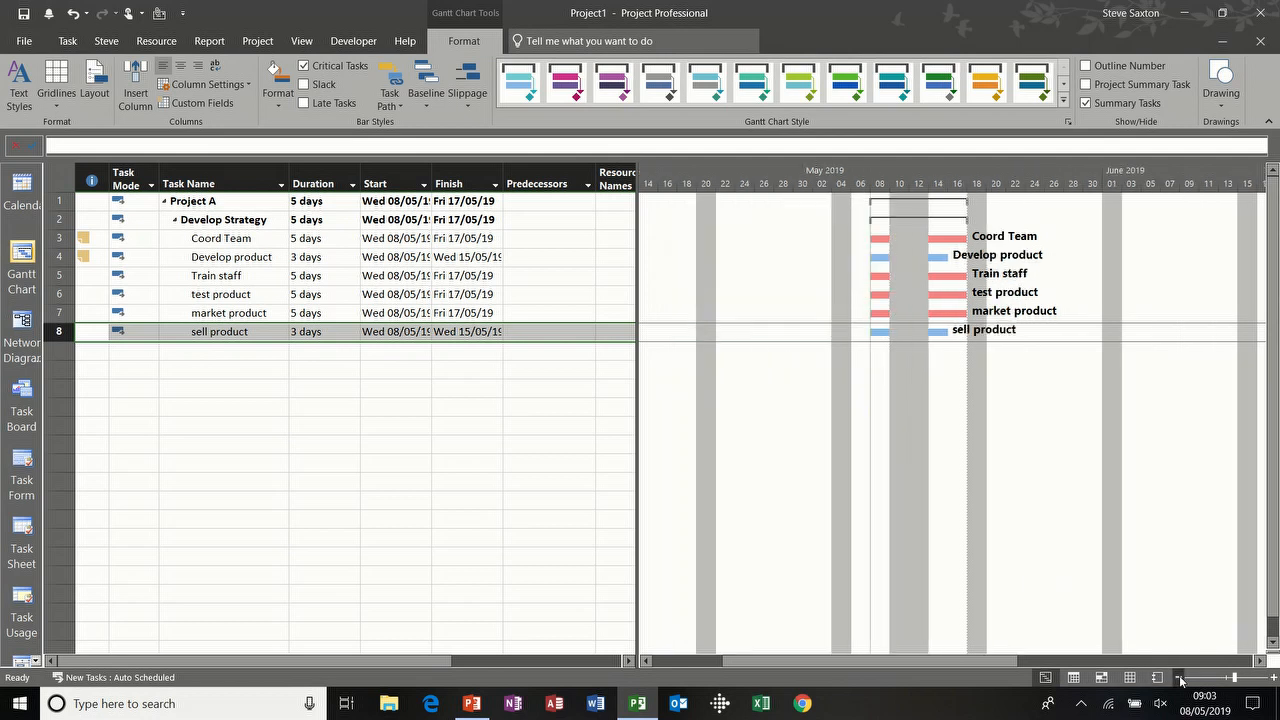
click(1261, 661)
click(1261, 661)
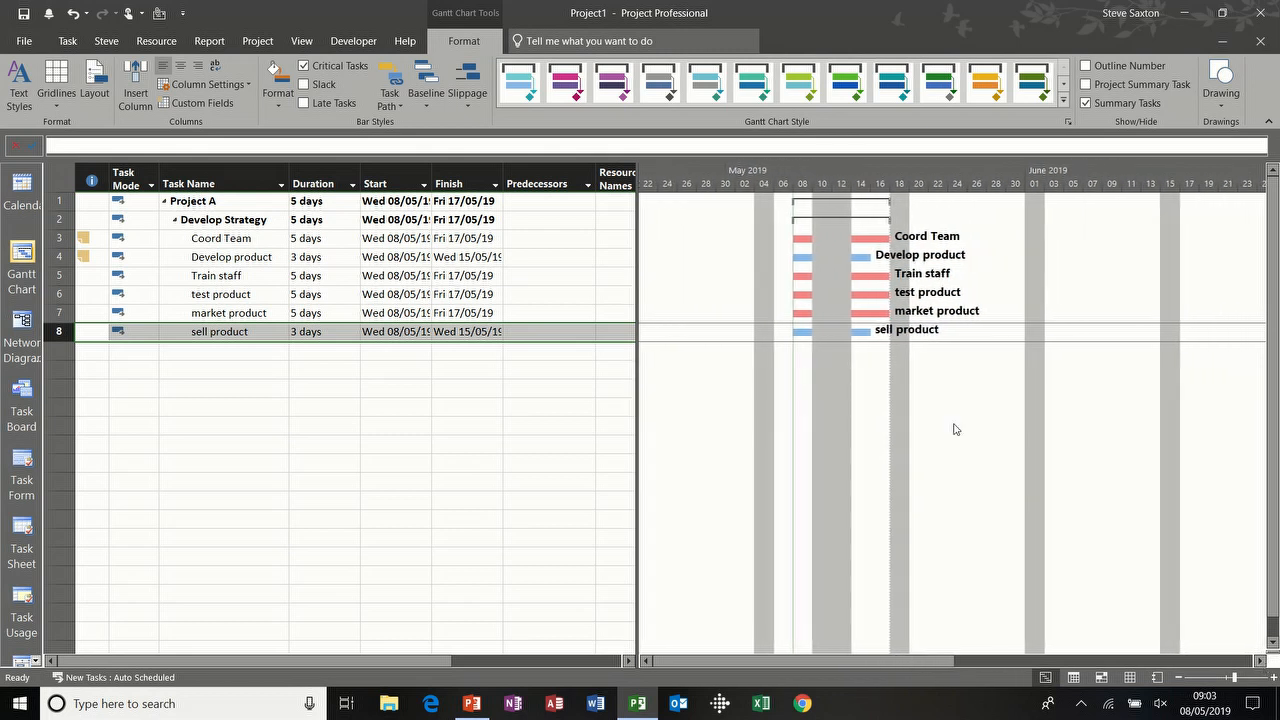
drag(805, 331, 945, 339)
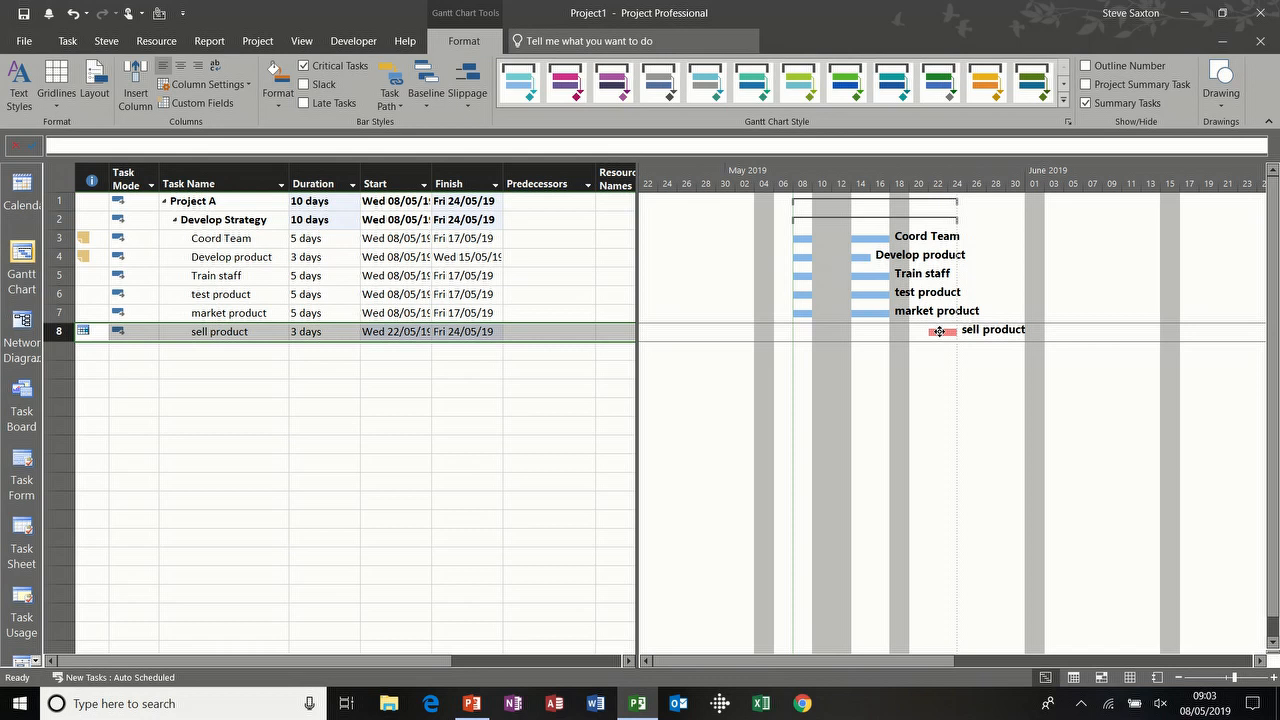
mouse_move(939, 331)
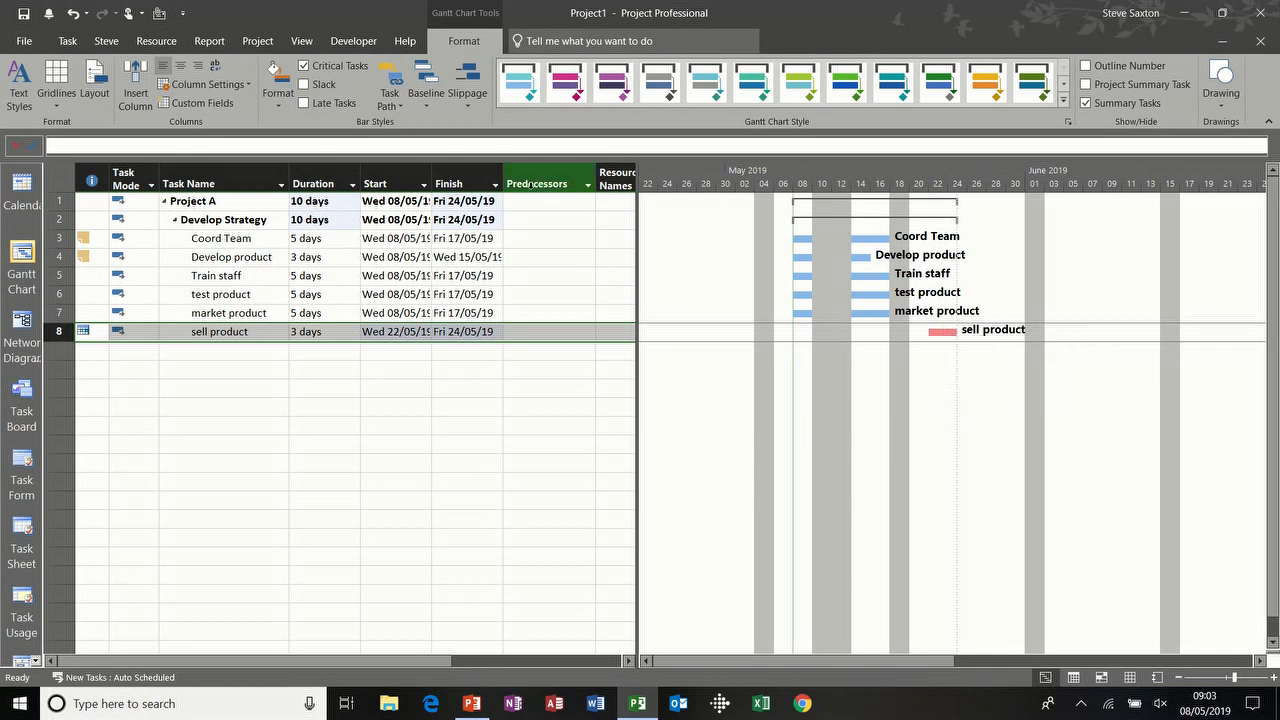
click(304, 66)
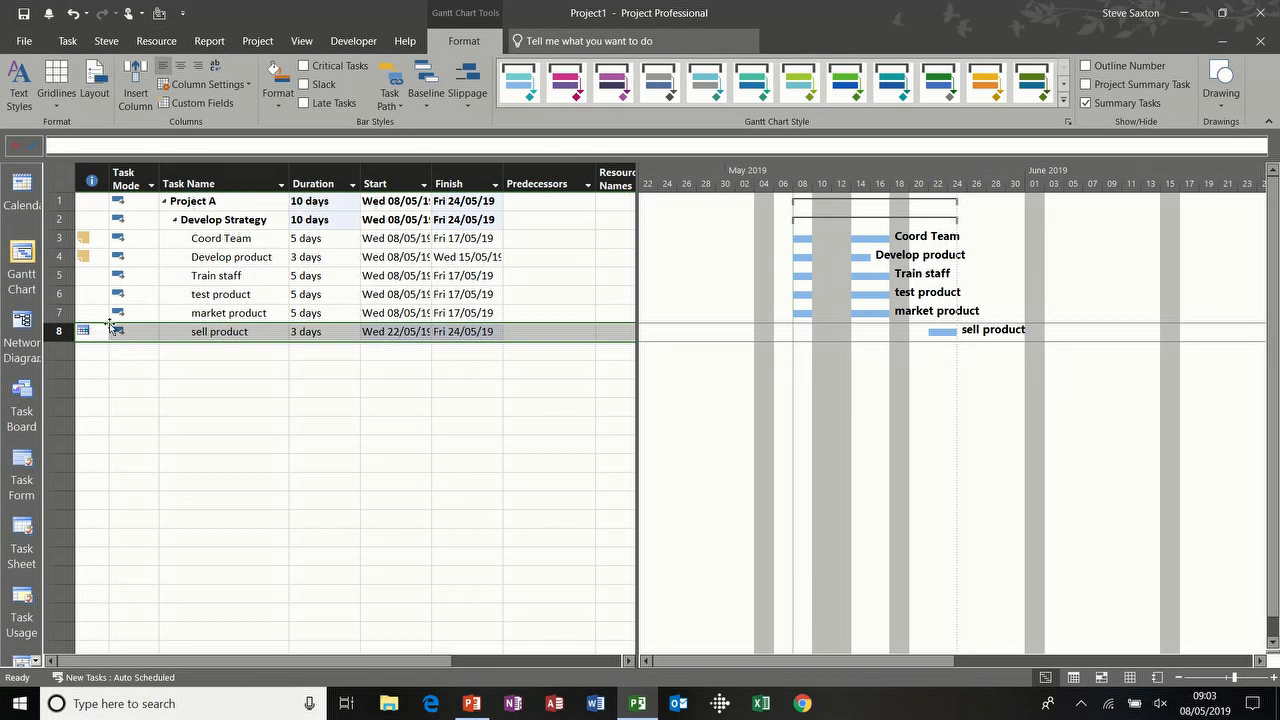
mouse_move(85, 332)
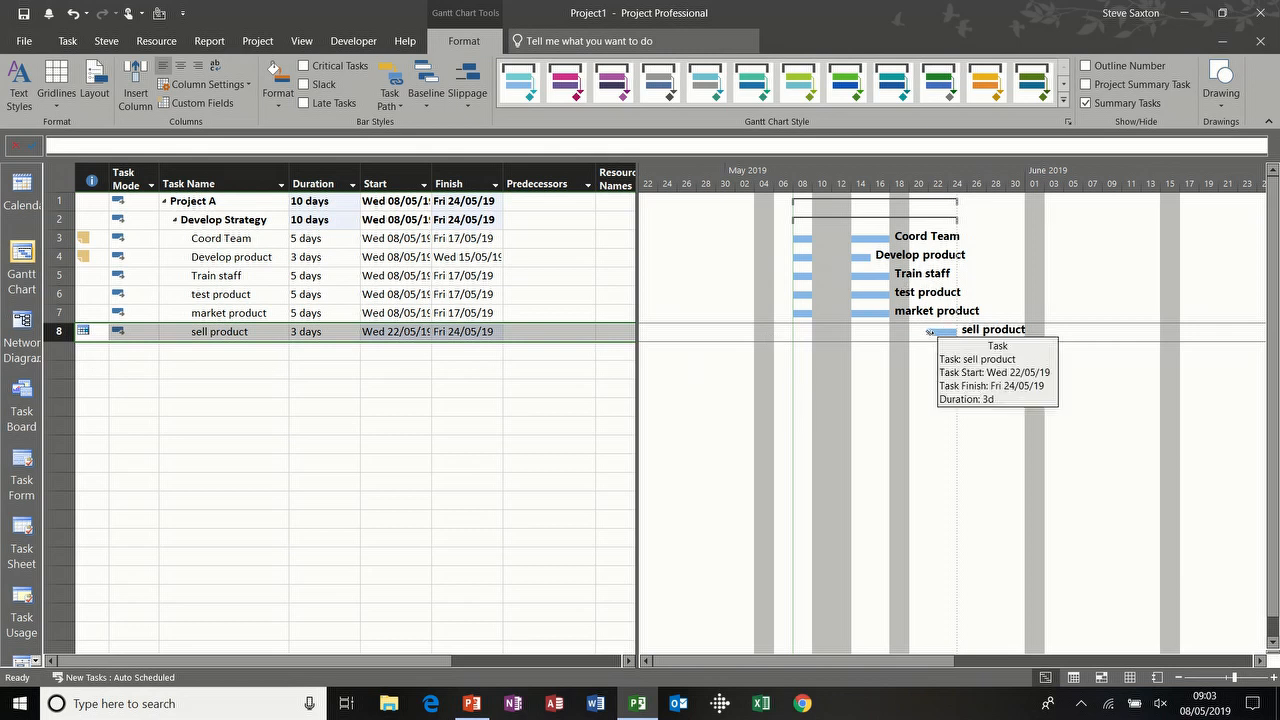
Try to adjust the start edge of the sell product bar on the Gantt chart, and undo the last attempt
drag(930, 331, 938, 330)
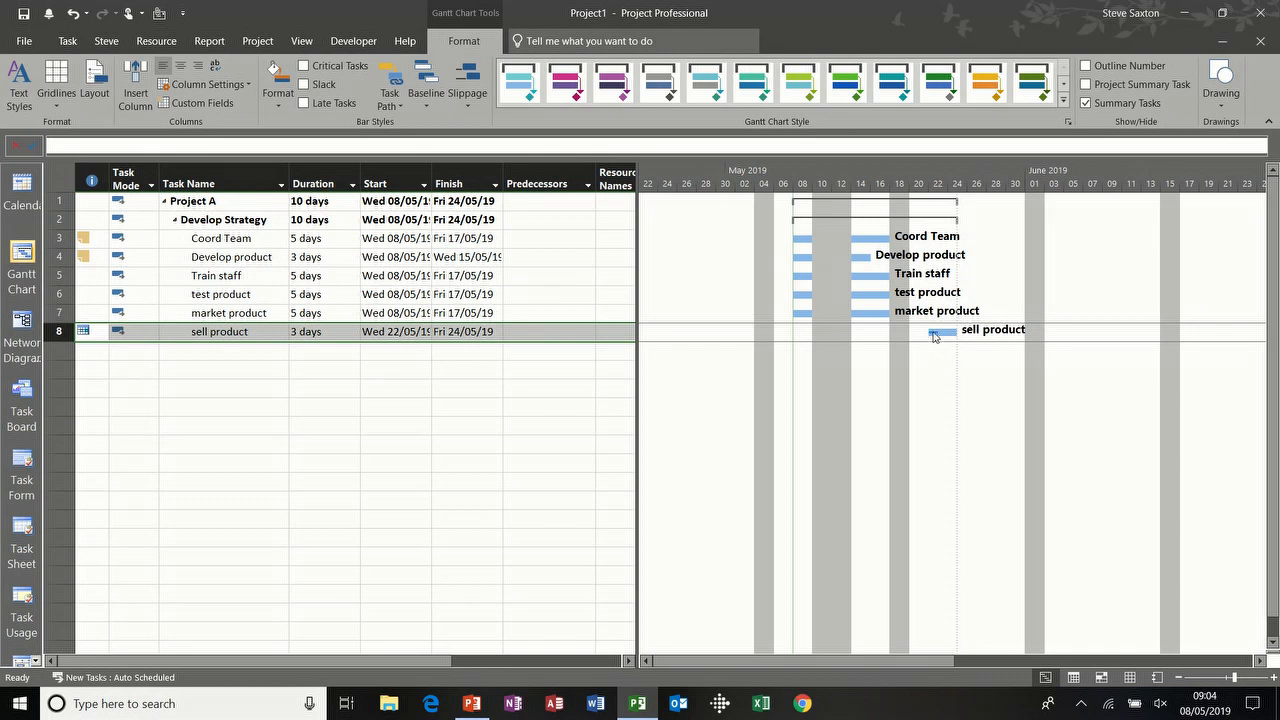
drag(930, 331, 943, 331)
drag(930, 331, 957, 331)
key(ctrl+z)
Extend the sell product bar on the Gantt chart to a duration of 6.5 days, and undo the extension
drag(958, 332, 1000, 333)
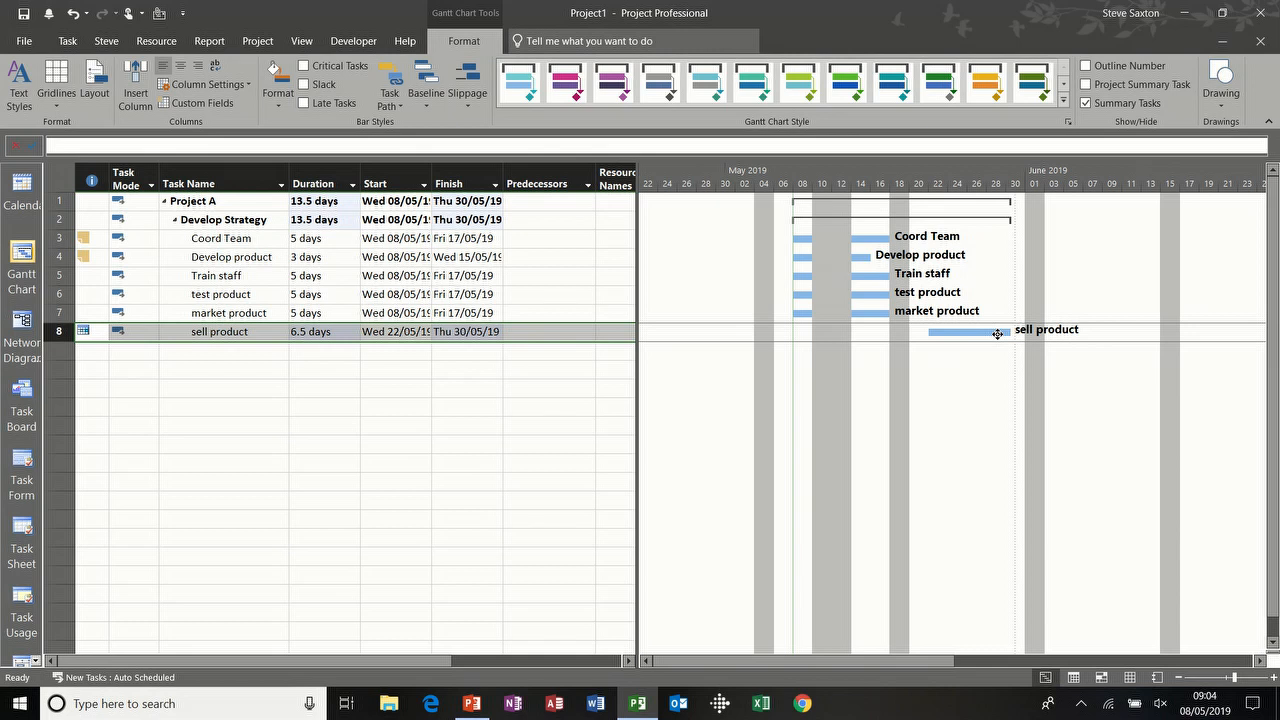
key(ctrl+z)
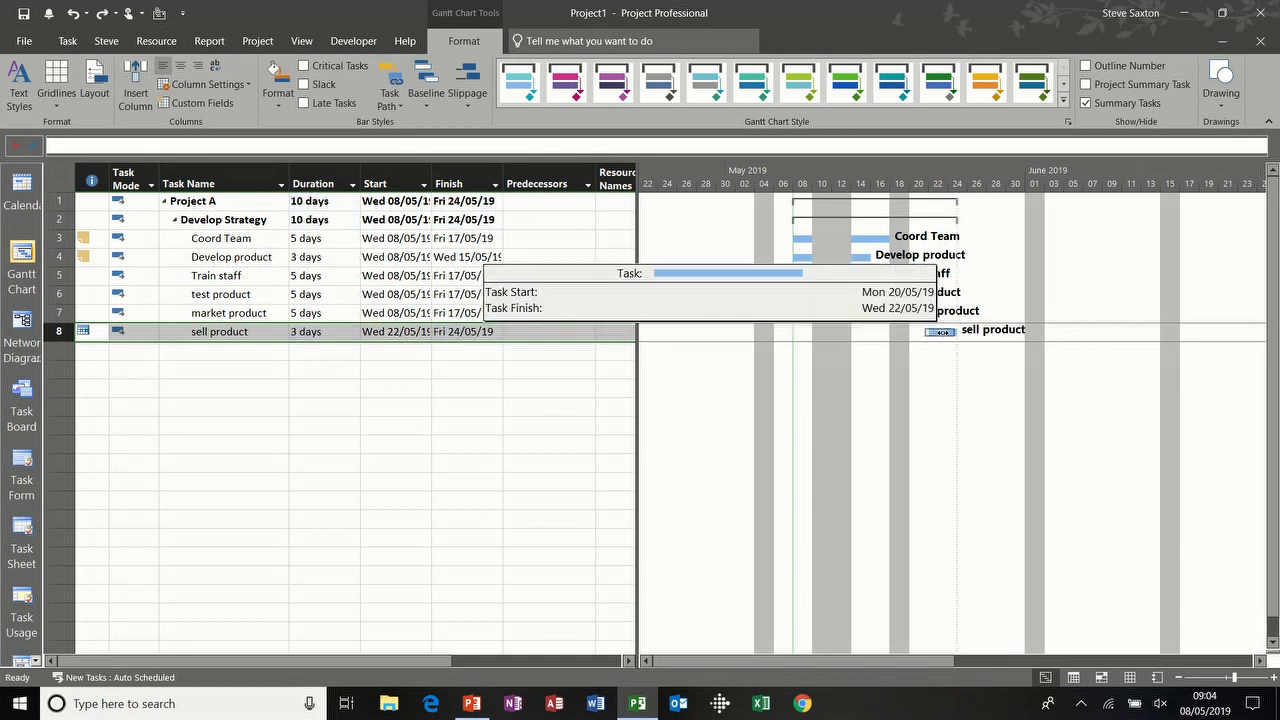
mouse_move(942, 332)
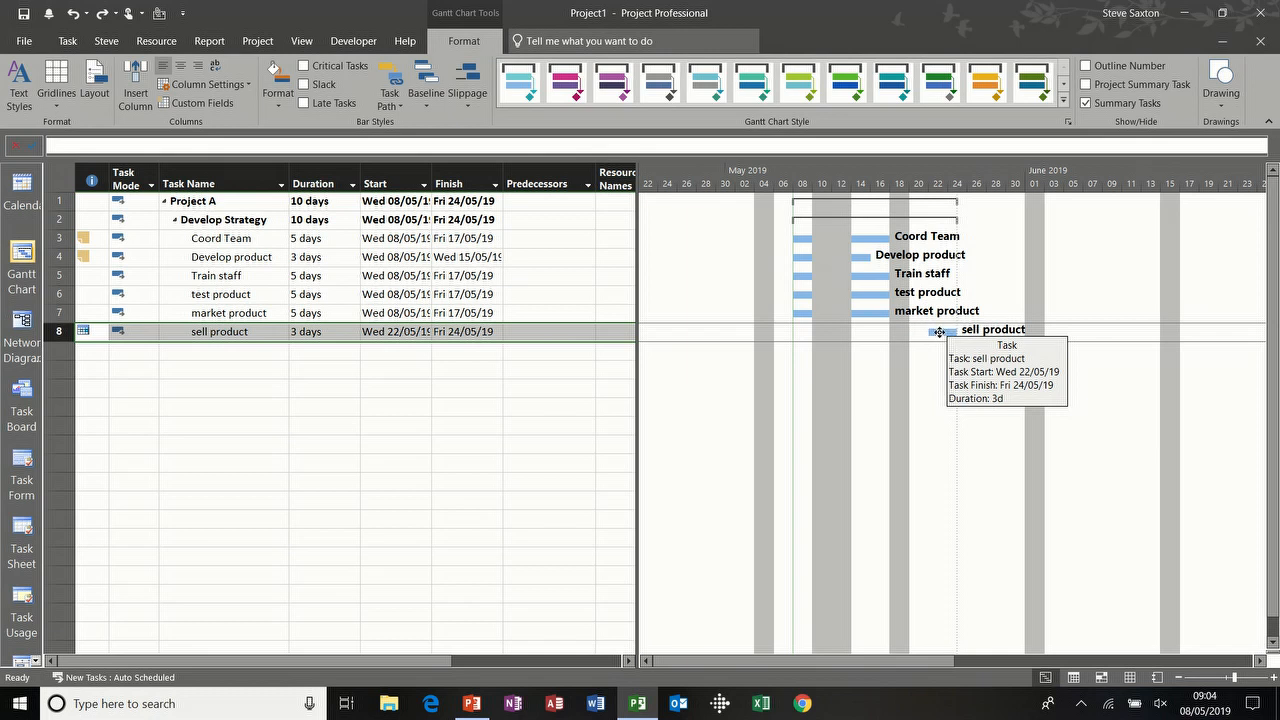
click(521, 332)
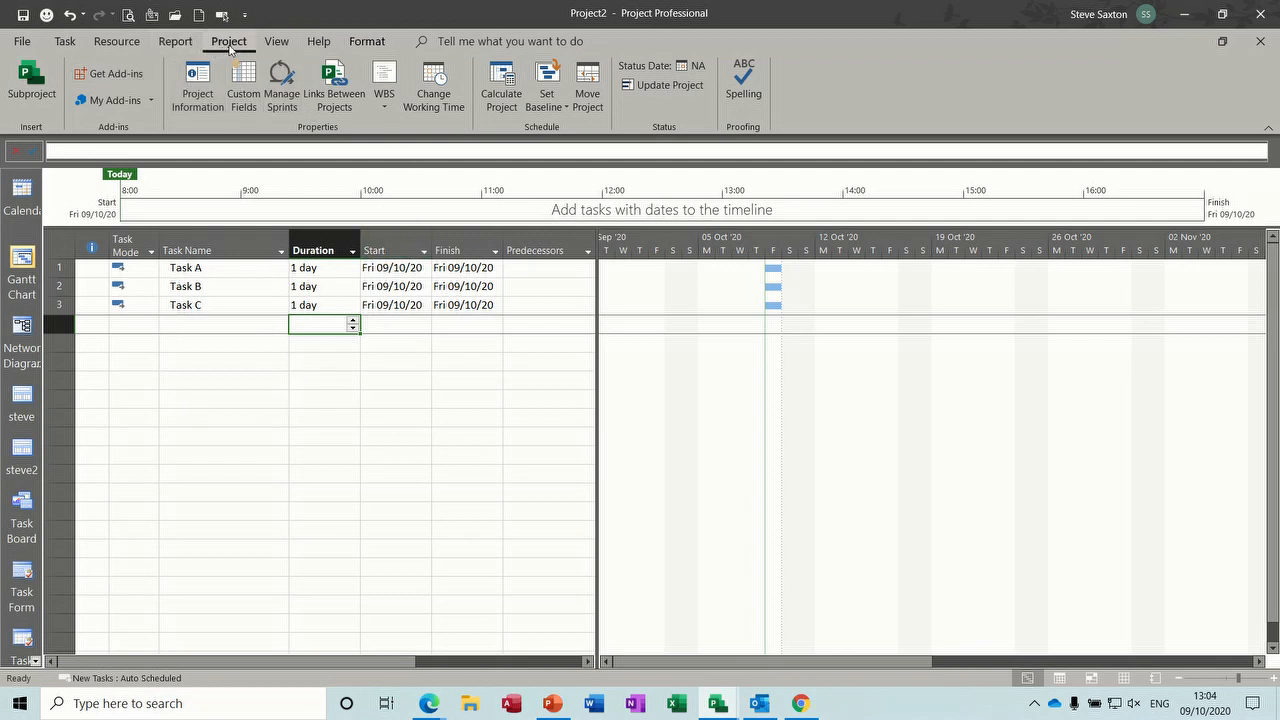
Open the working time settings and review the project's calendar scheduling options and the available calendars
click(435, 80)
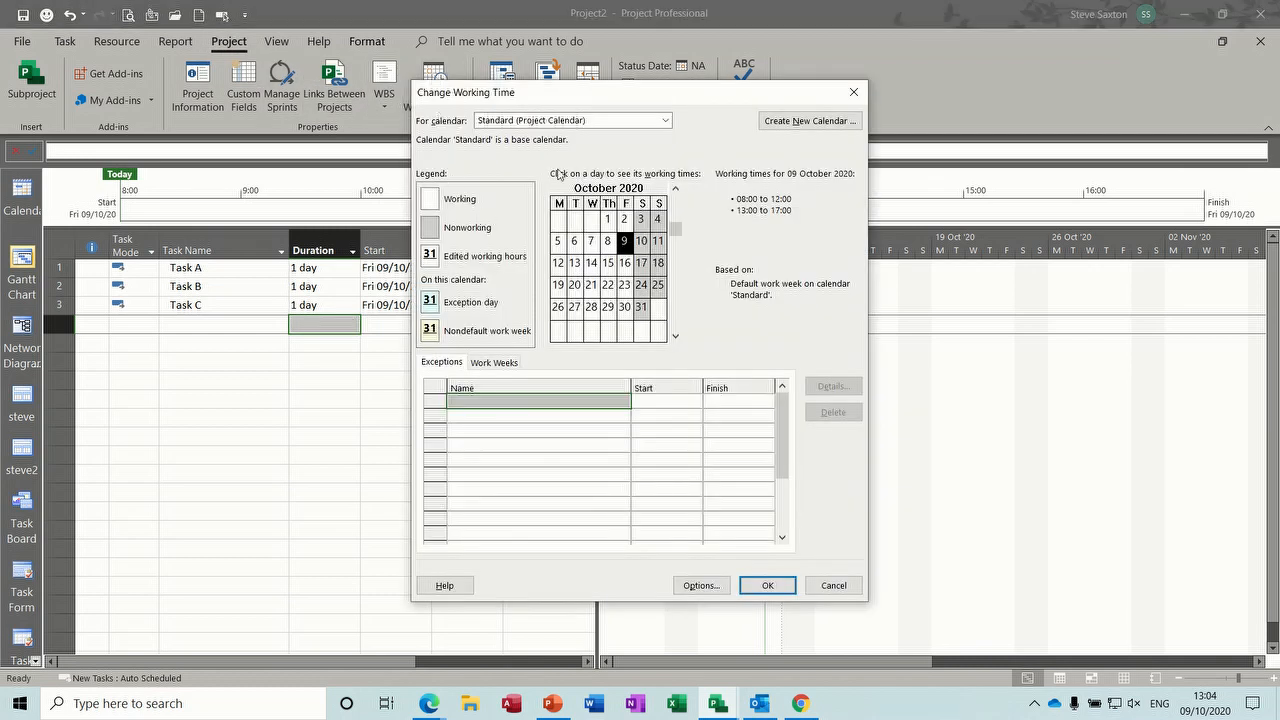
drag(555, 95, 390, 122)
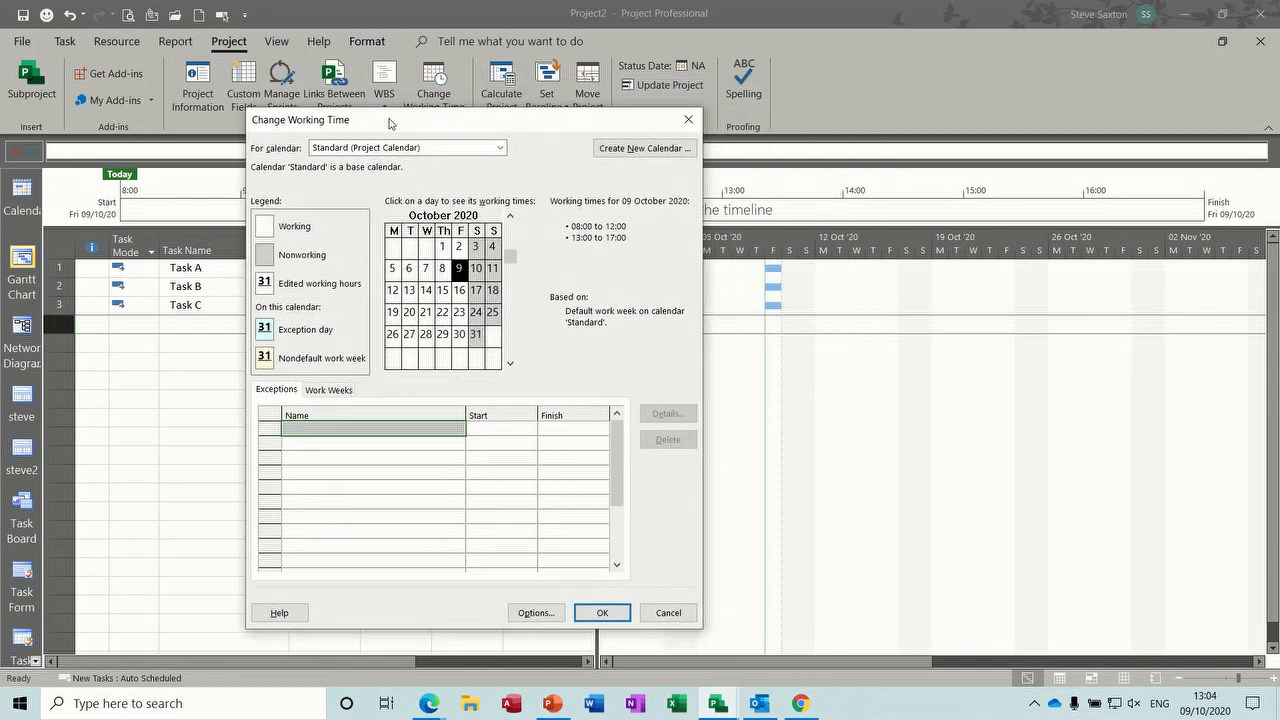
click(535, 612)
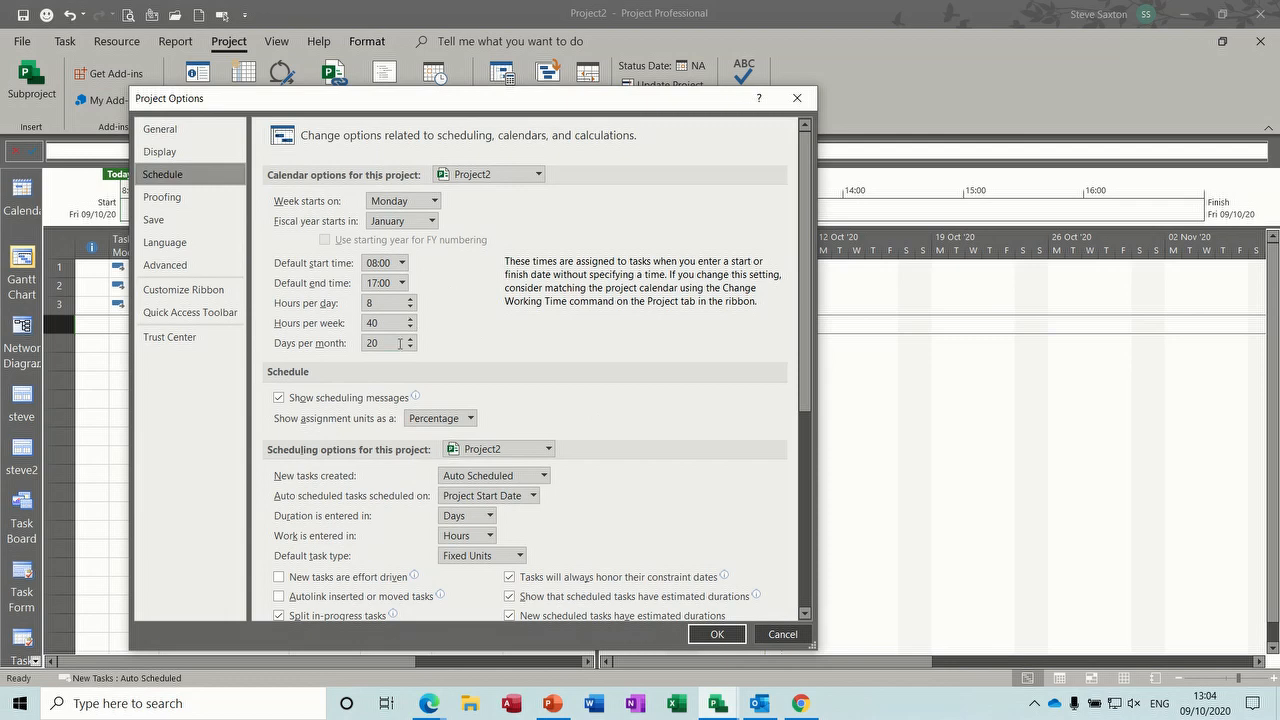
click(781, 634)
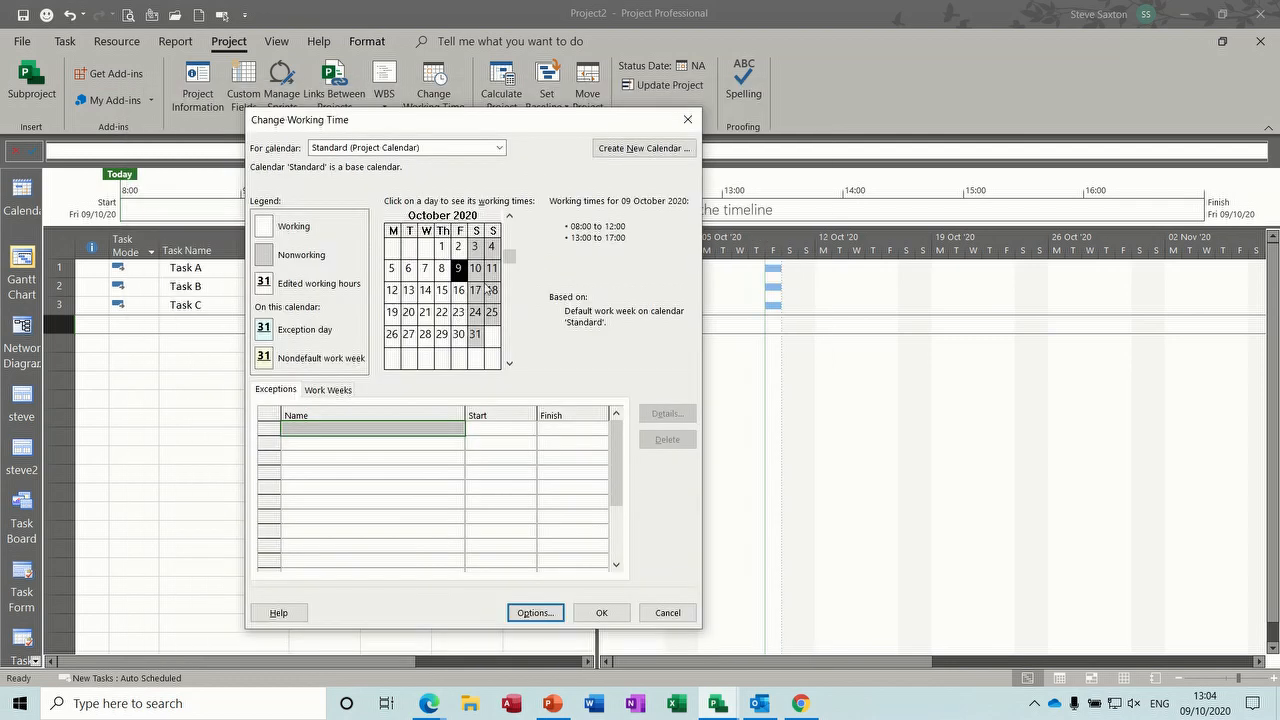
click(499, 148)
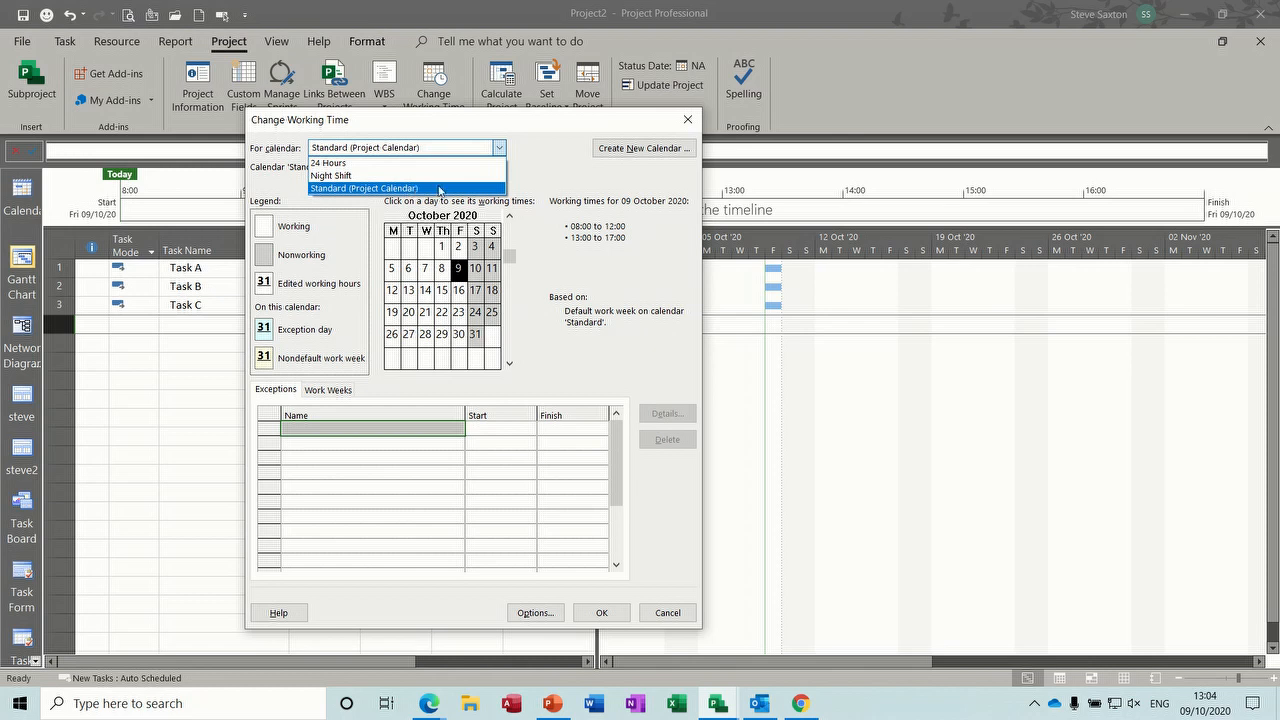
Examine the working times of the Standard calendar's default work week for the weekdays, Saturday and Sunday
click(338, 394)
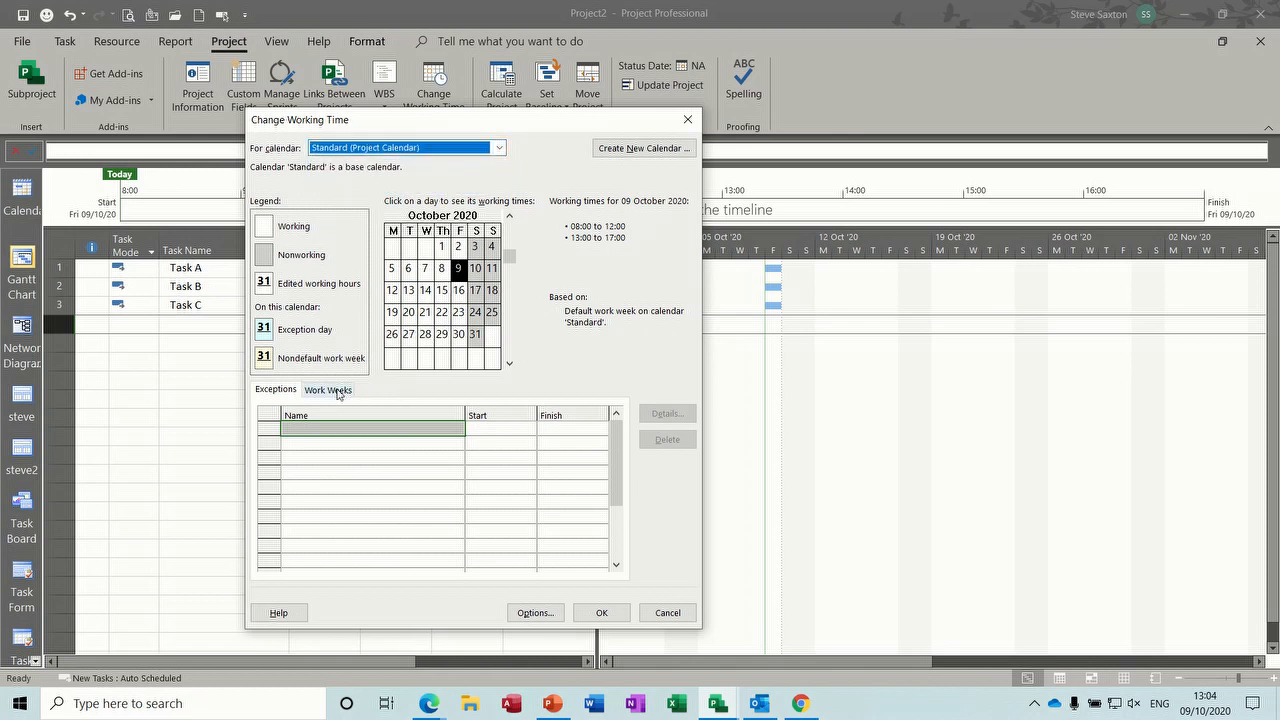
click(338, 394)
click(660, 415)
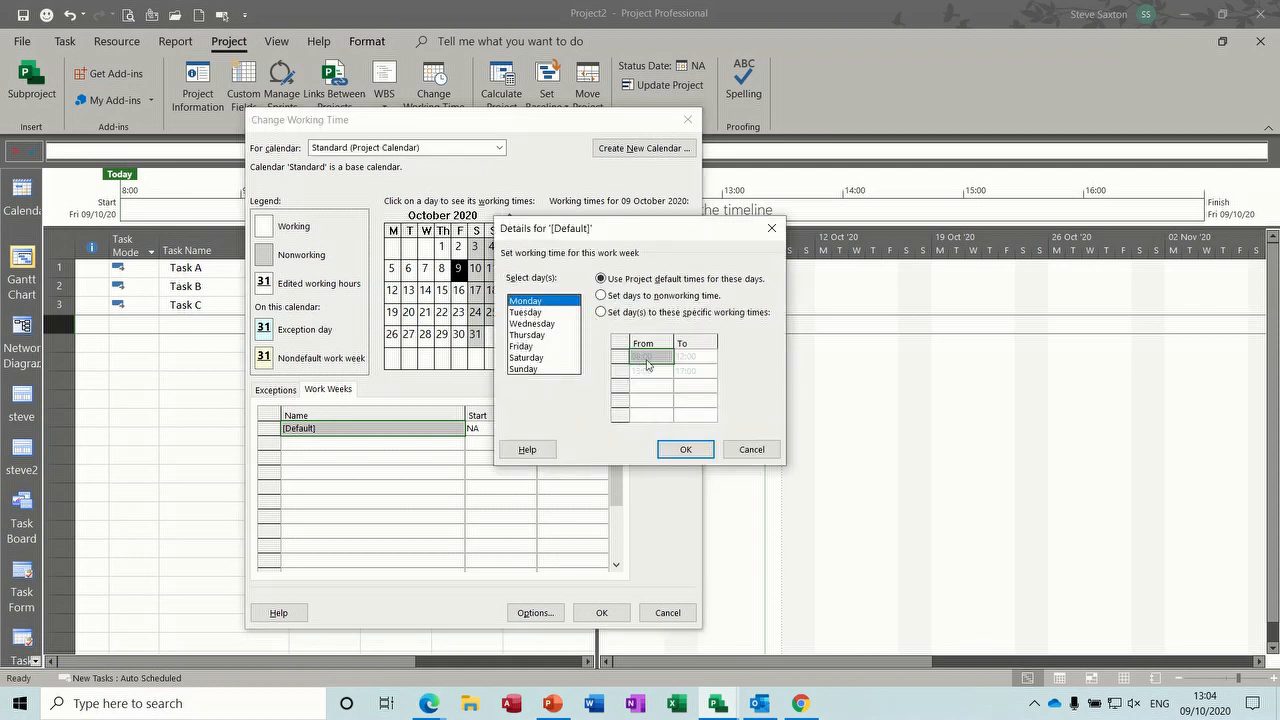
drag(530, 303, 534, 347)
click(541, 357)
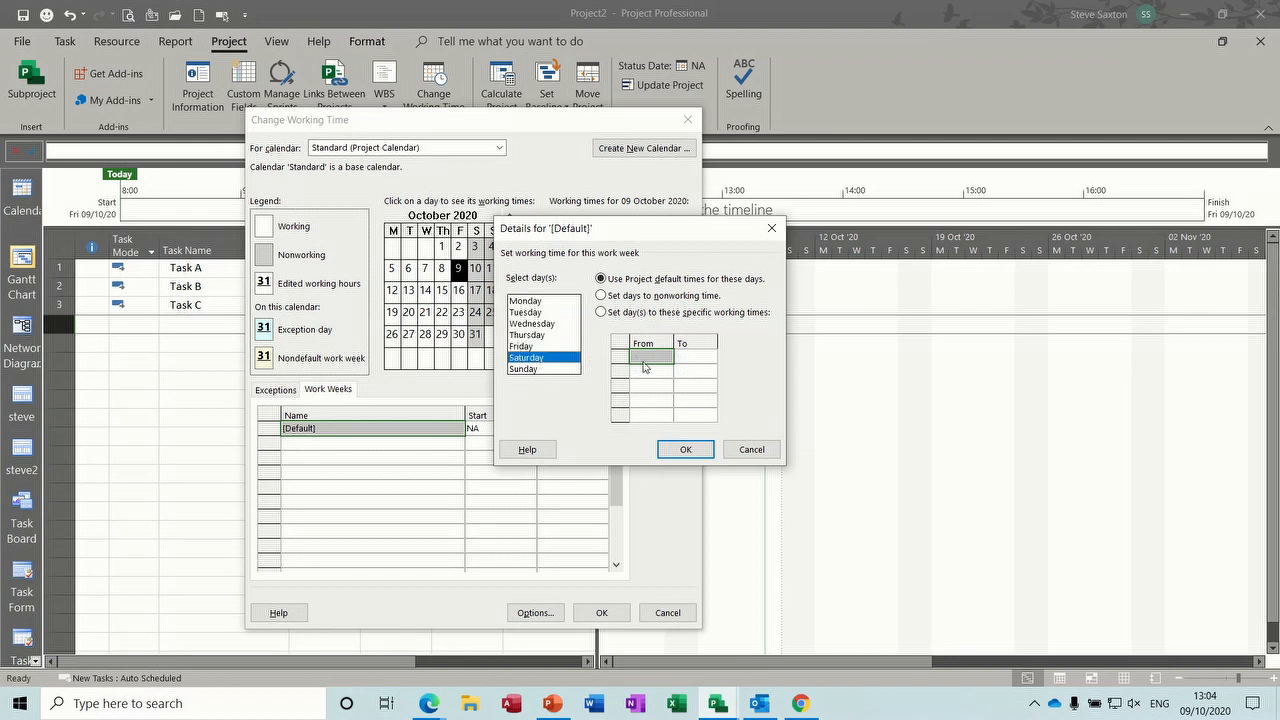
click(528, 369)
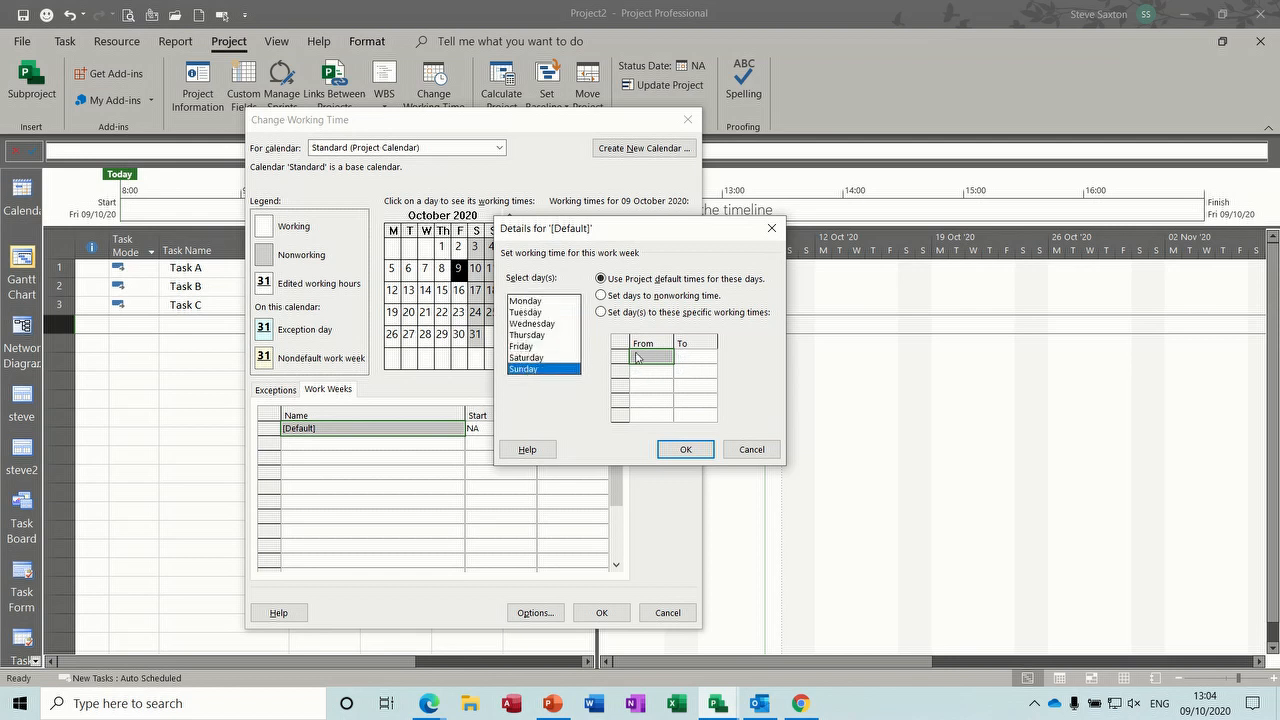
click(540, 302)
click(749, 450)
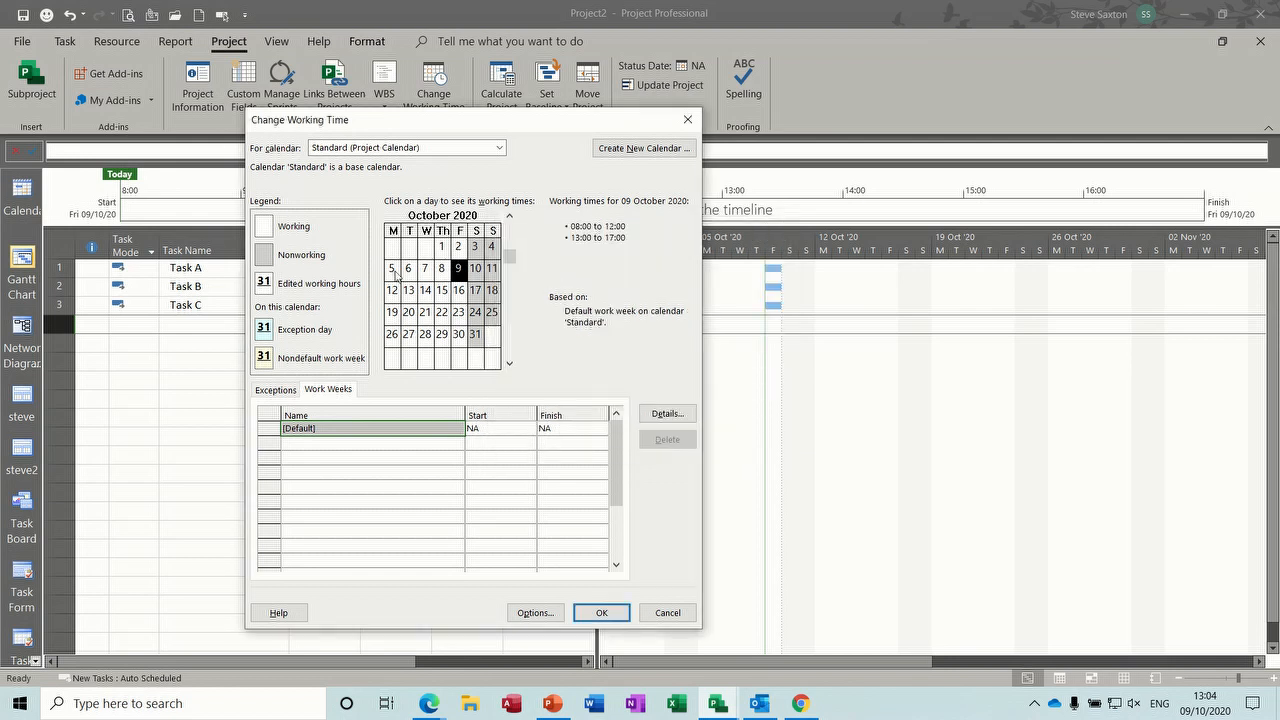
Add an exception named Xmas to the Standard calendar with a start date of 23/12/2020
click(274, 391)
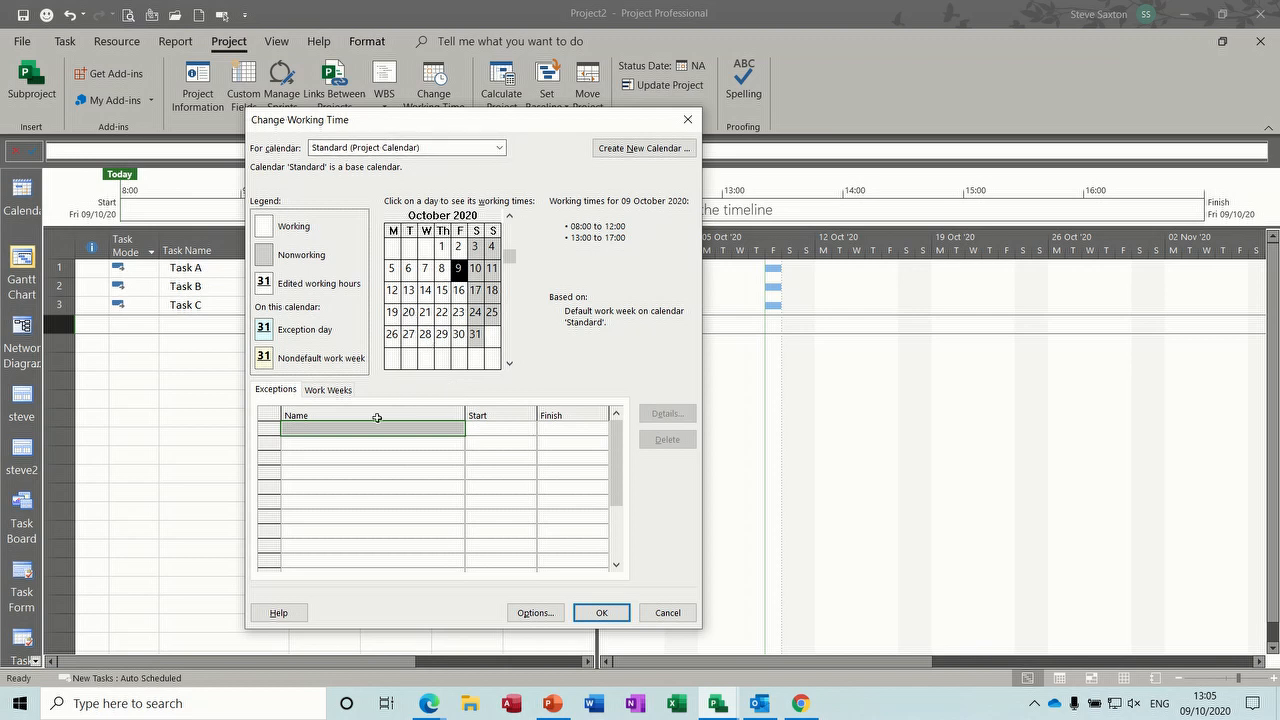
click(275, 393)
click(324, 391)
click(276, 393)
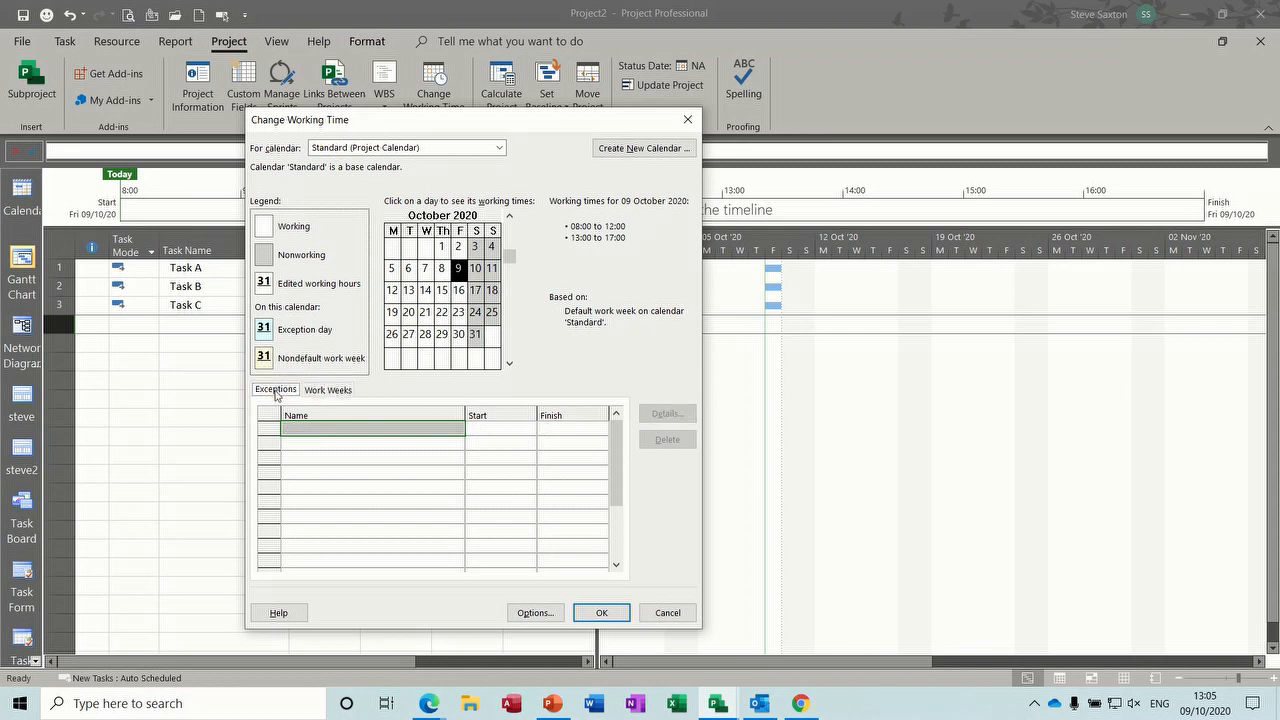
click(320, 430)
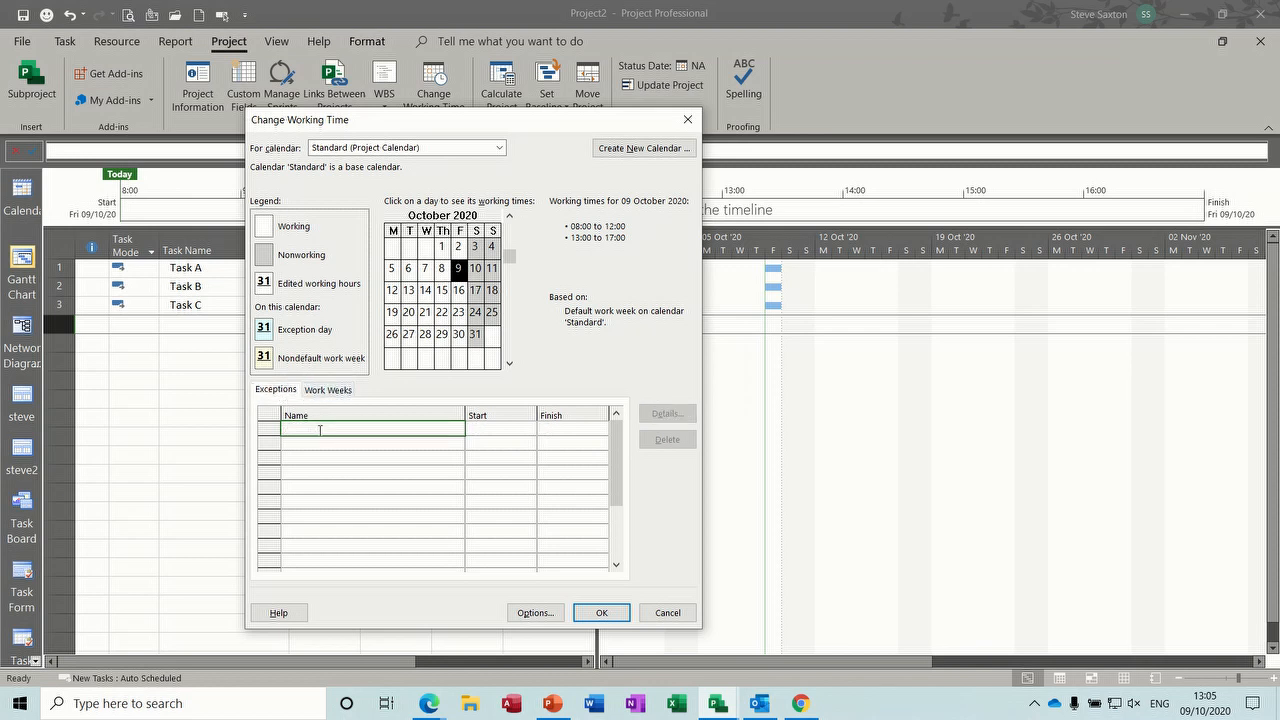
text(Xmas)
click(488, 427)
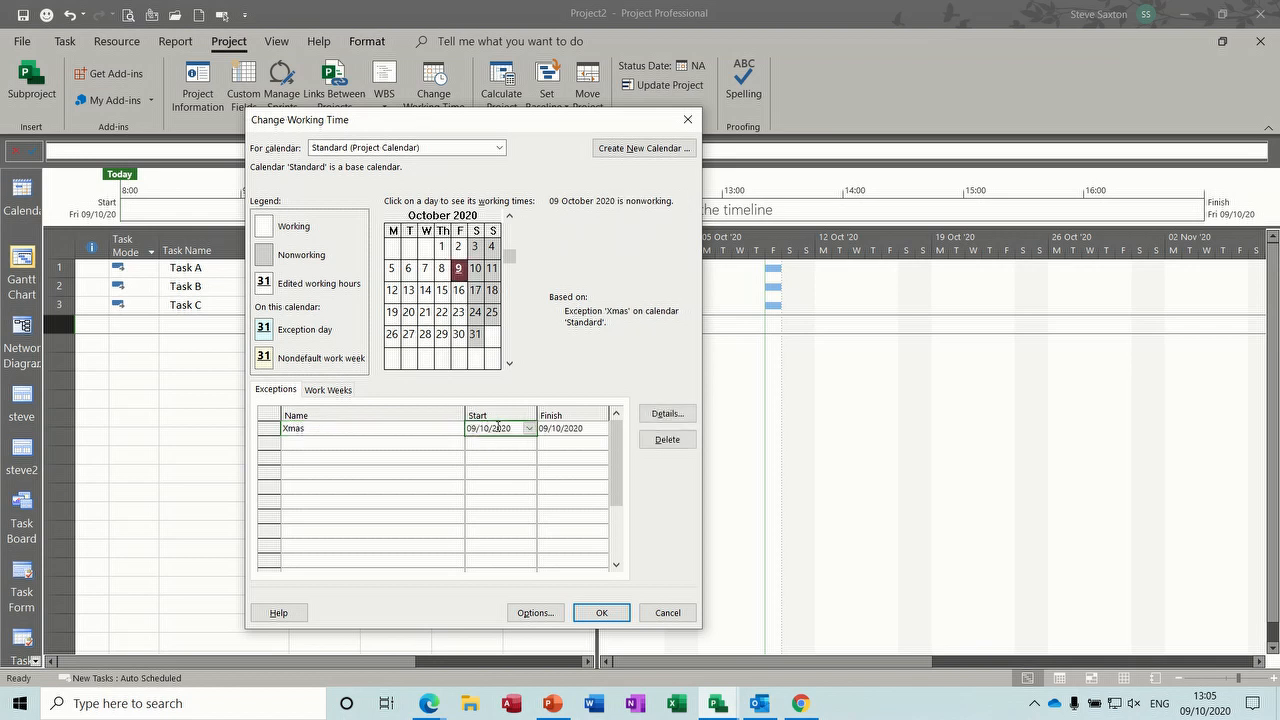
click(528, 428)
click(527, 446)
click(527, 446)
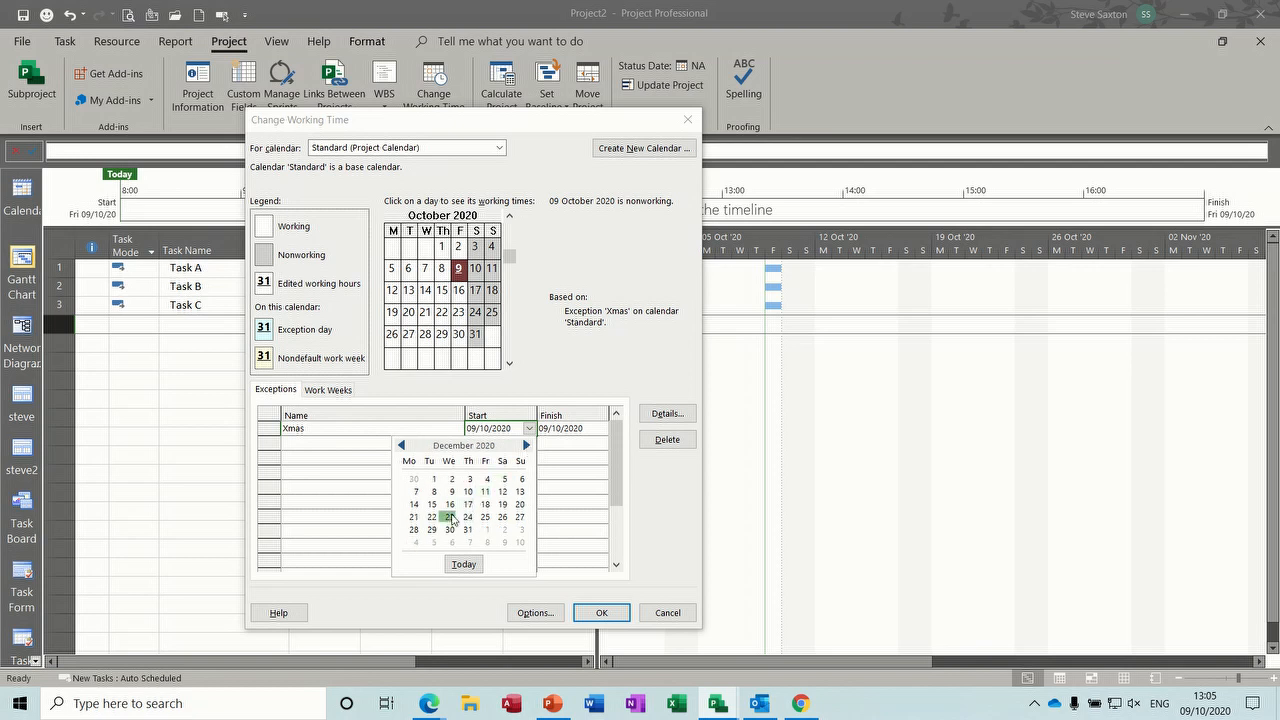
click(449, 517)
Set the finish date of the Xmas exception to 28/12/2020
click(568, 429)
click(601, 429)
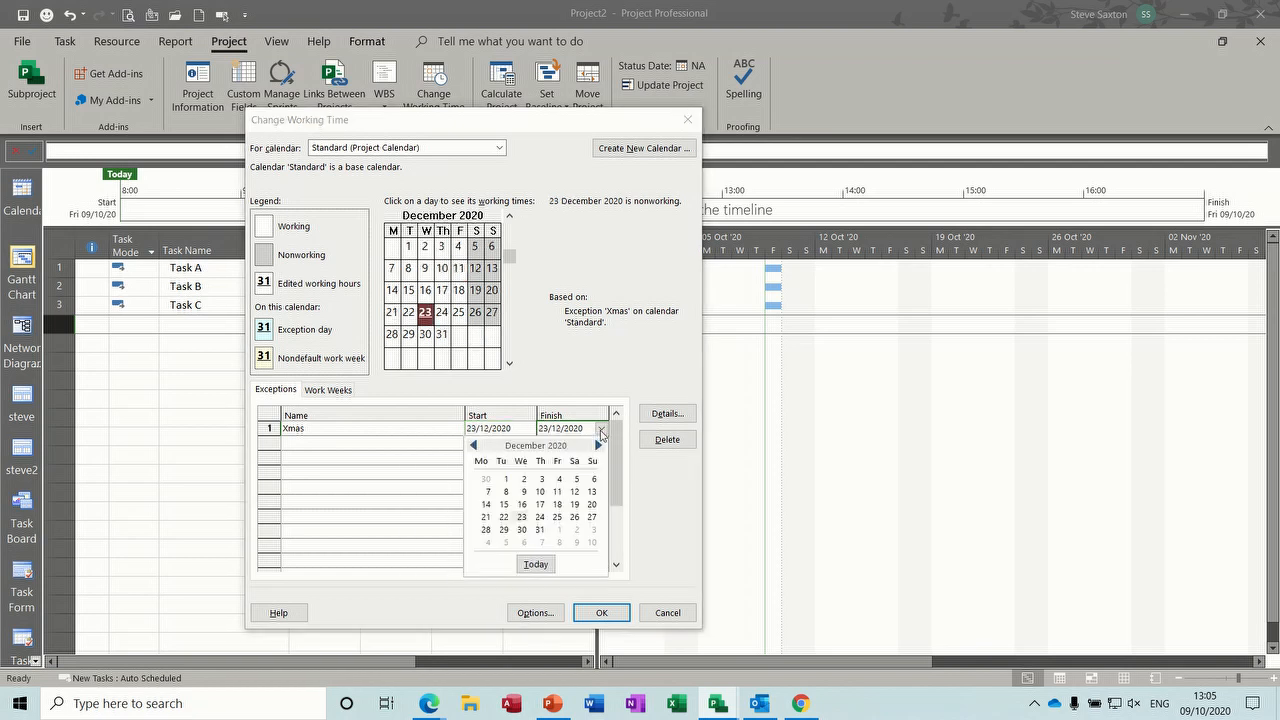
click(486, 529)
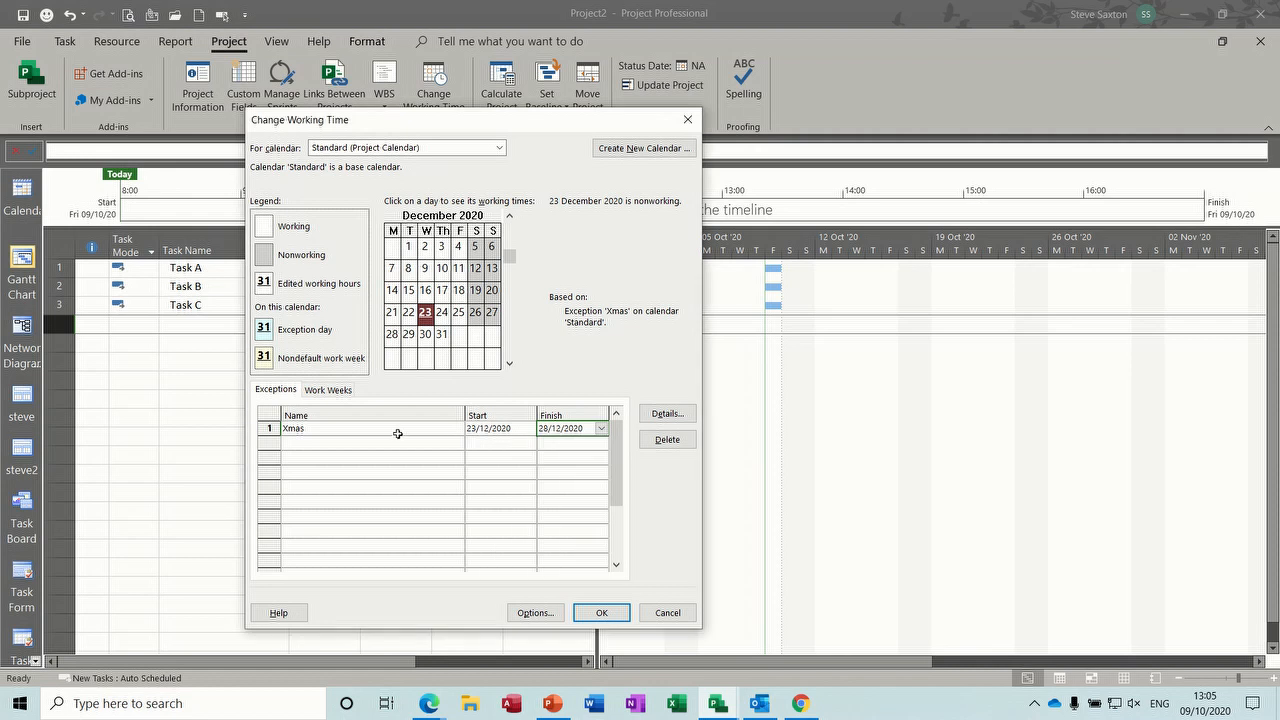
click(396, 445)
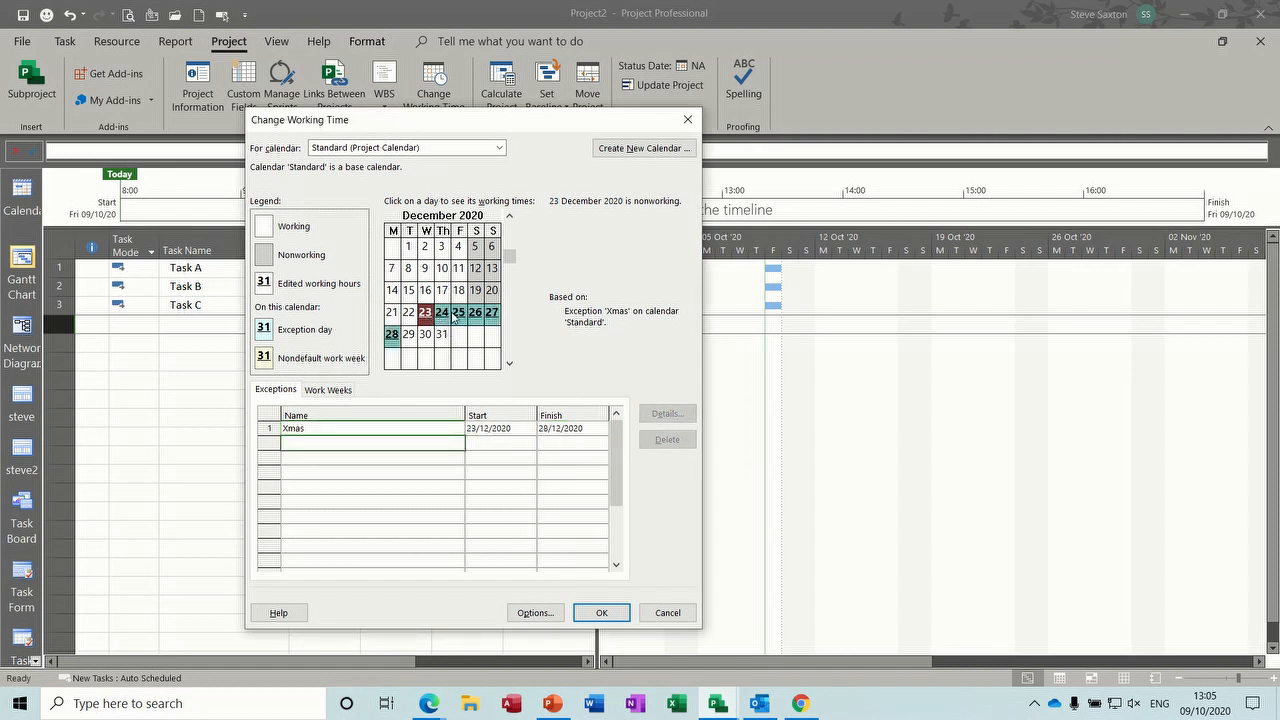
Check the working times of 25, 22 and 23 December 2020 in the calendar preview
click(455, 317)
click(409, 312)
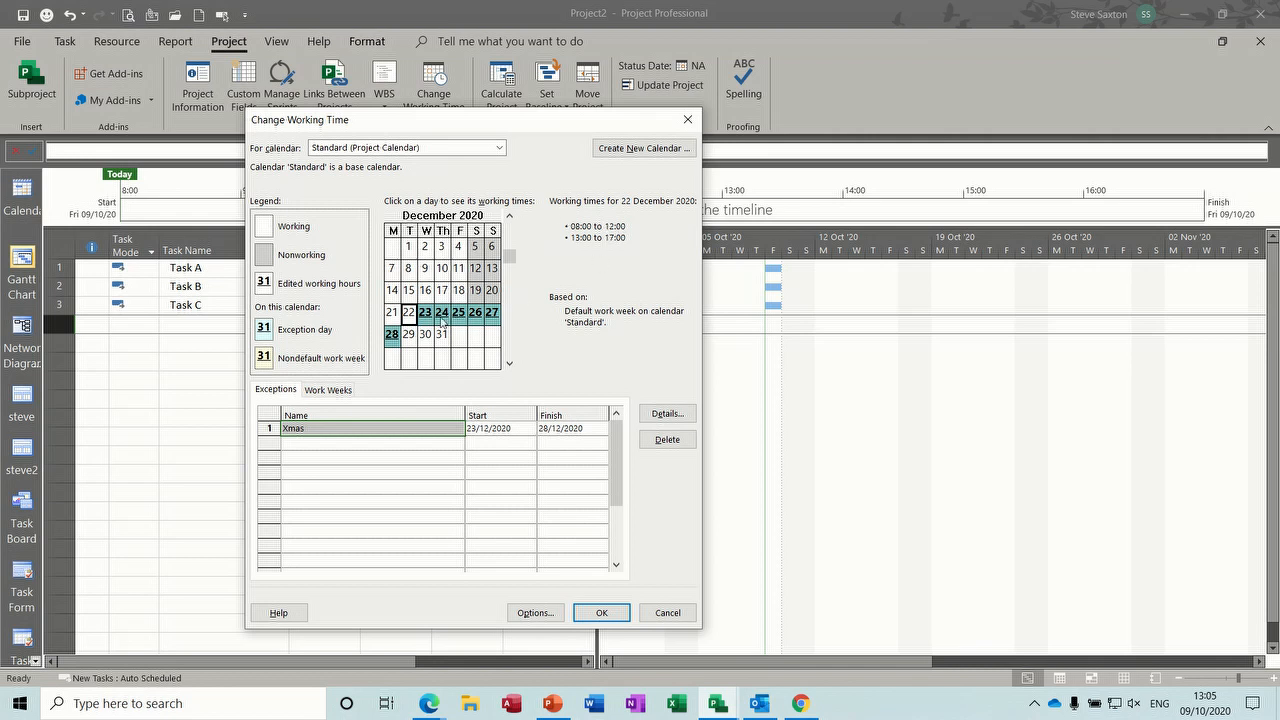
click(425, 312)
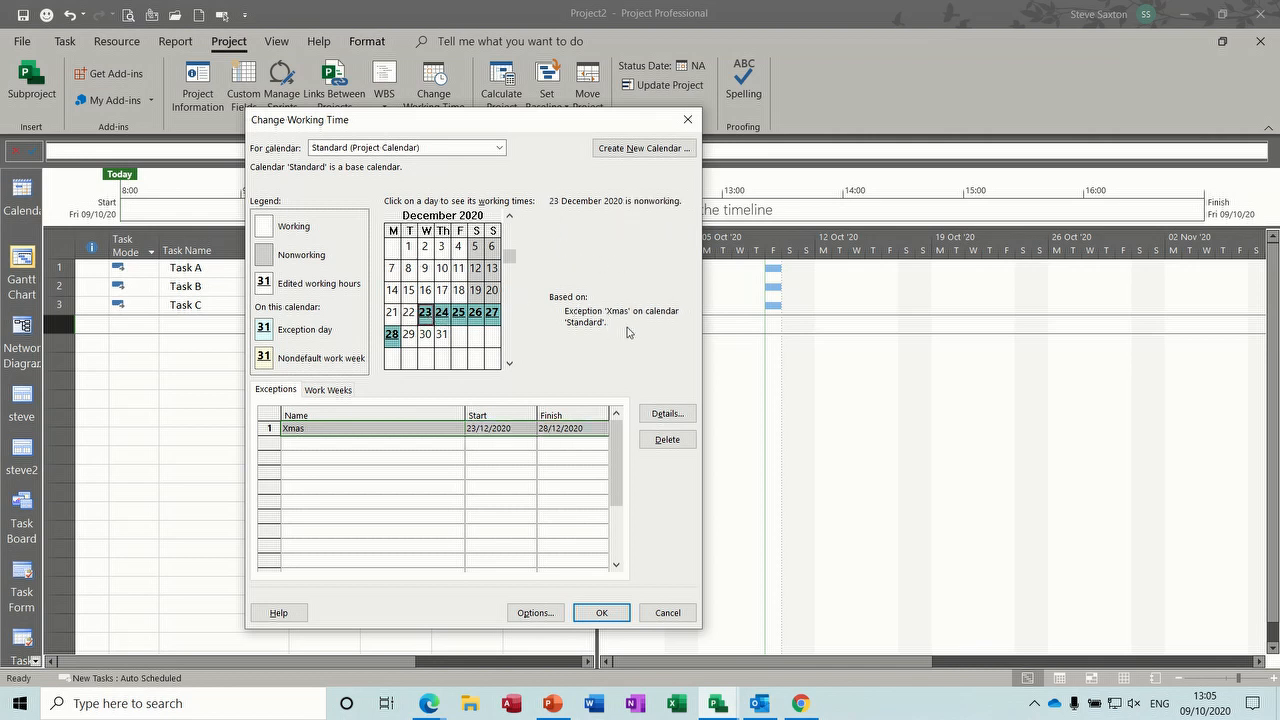
Look at the working time details of the default work week and close them without changes
click(330, 390)
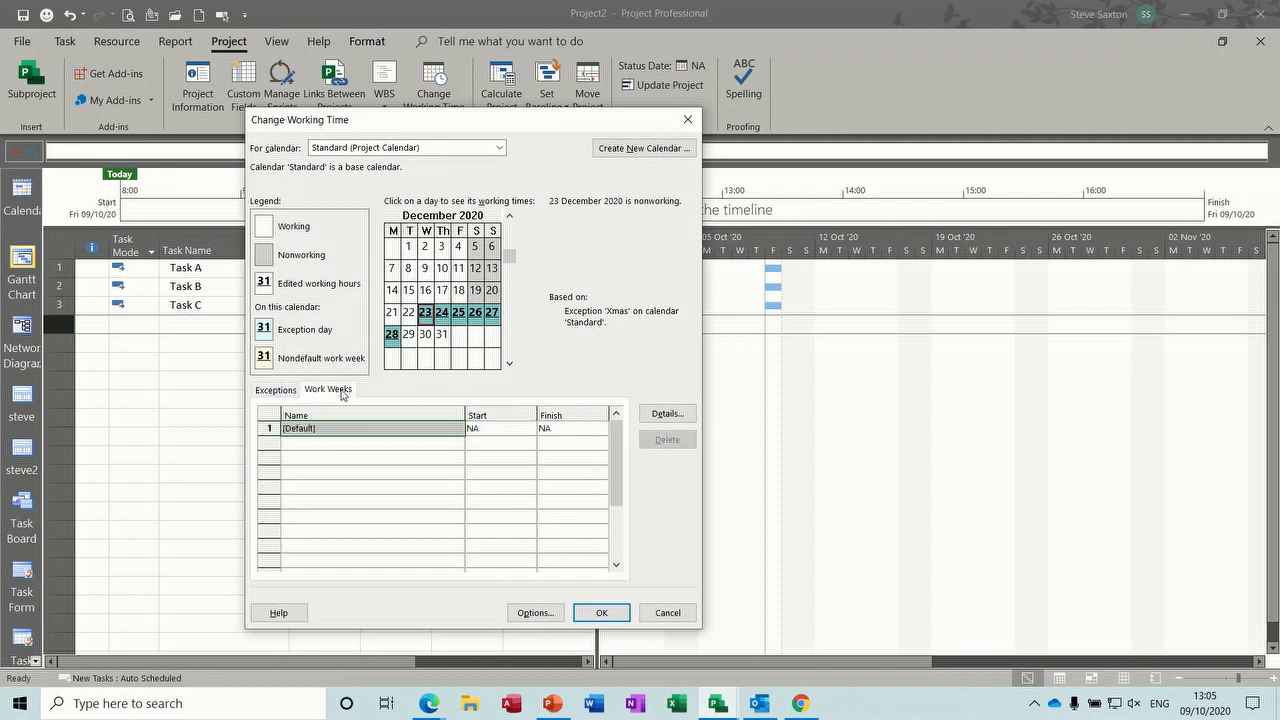
click(667, 413)
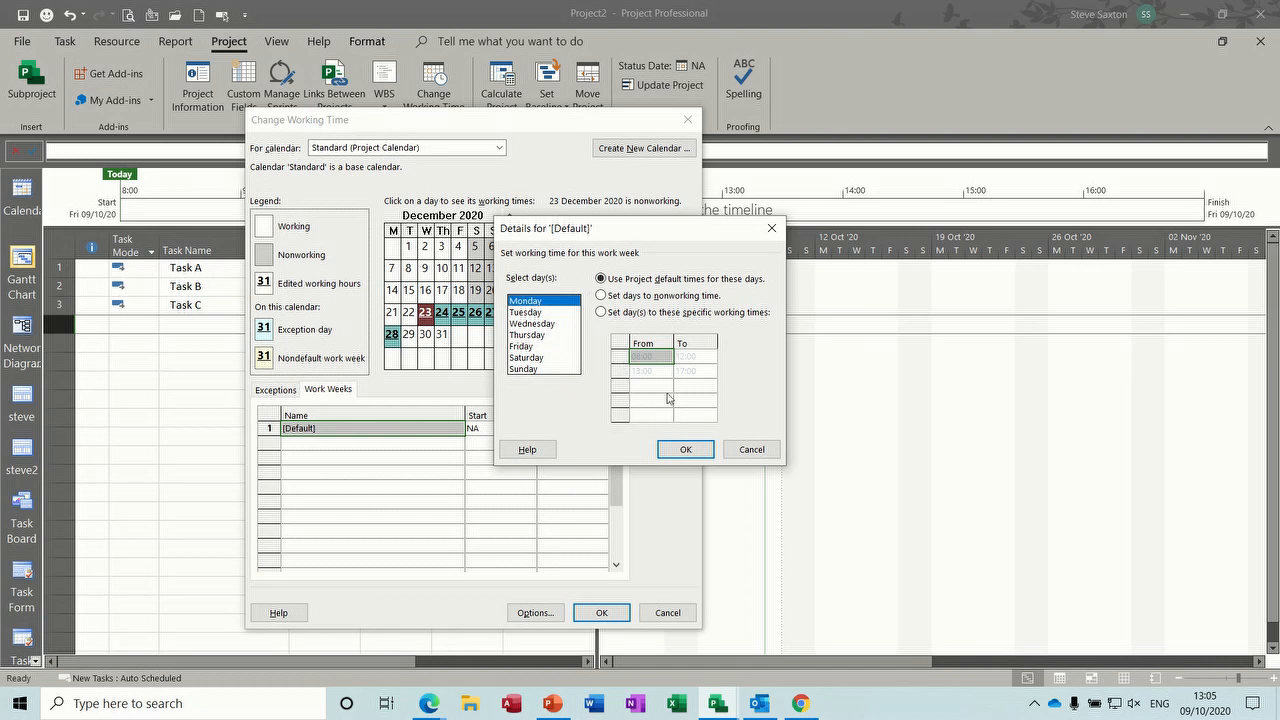
click(748, 449)
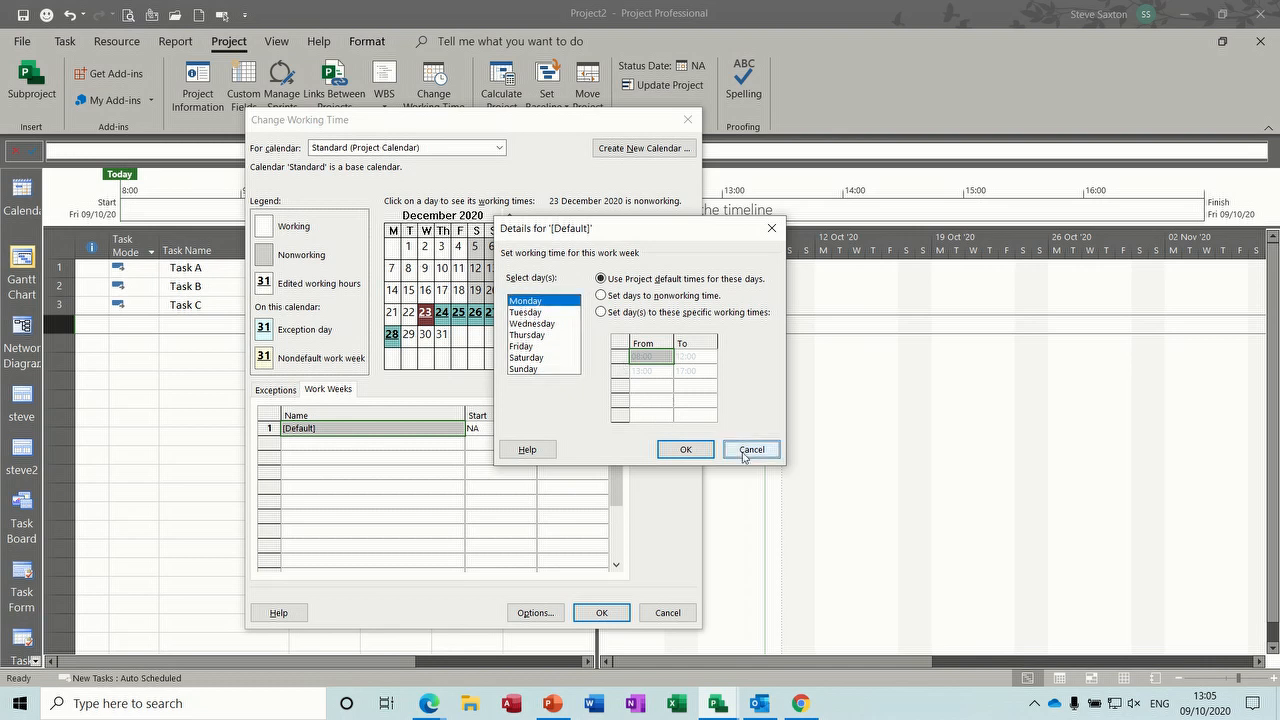
Add a work week named Summer to the Standard calendar with a start date of 01/06/2021
click(330, 443)
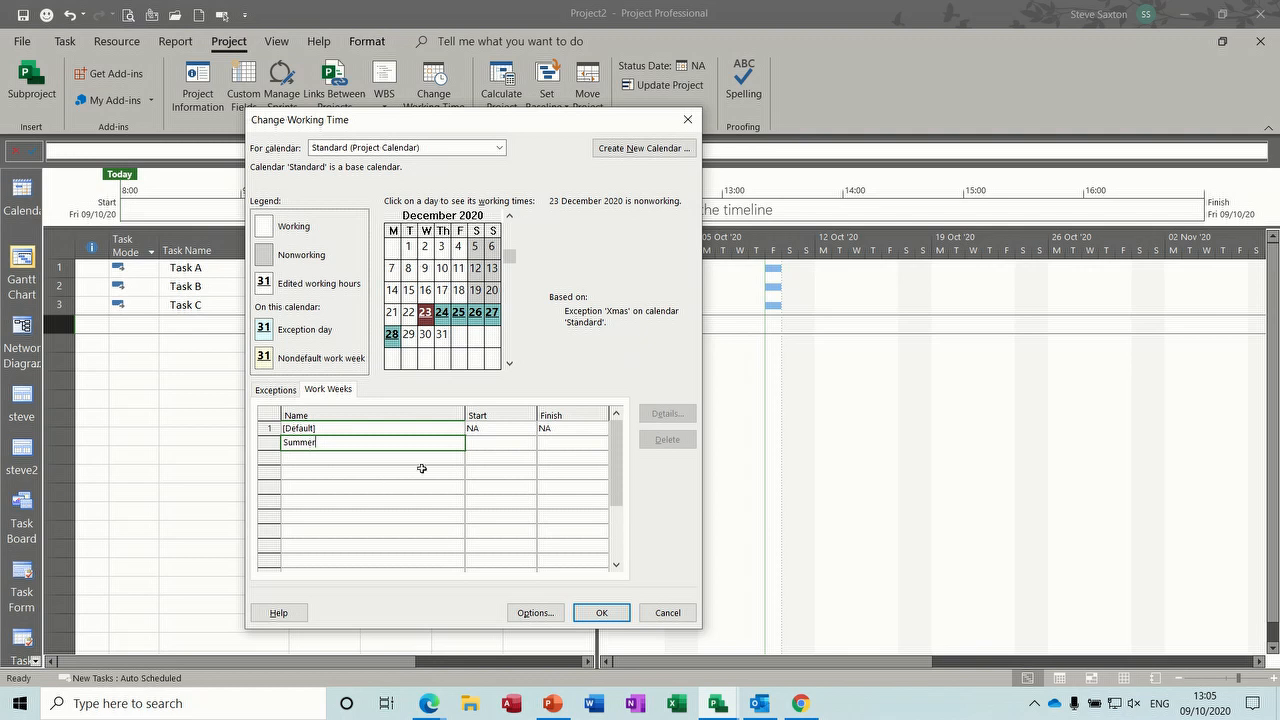
click(514, 443)
click(529, 446)
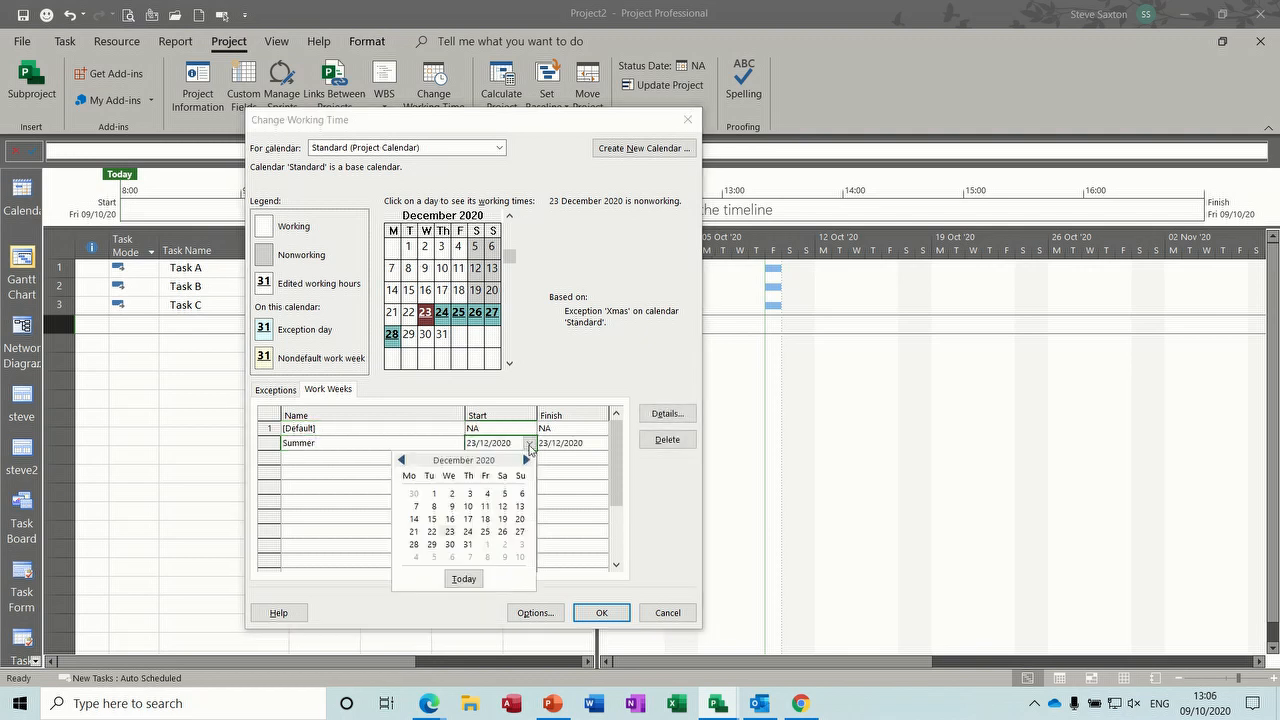
click(527, 460)
click(527, 460)
click(527, 460)
click(527, 460)
click(527, 460)
click(527, 460)
click(527, 460)
click(401, 460)
click(433, 495)
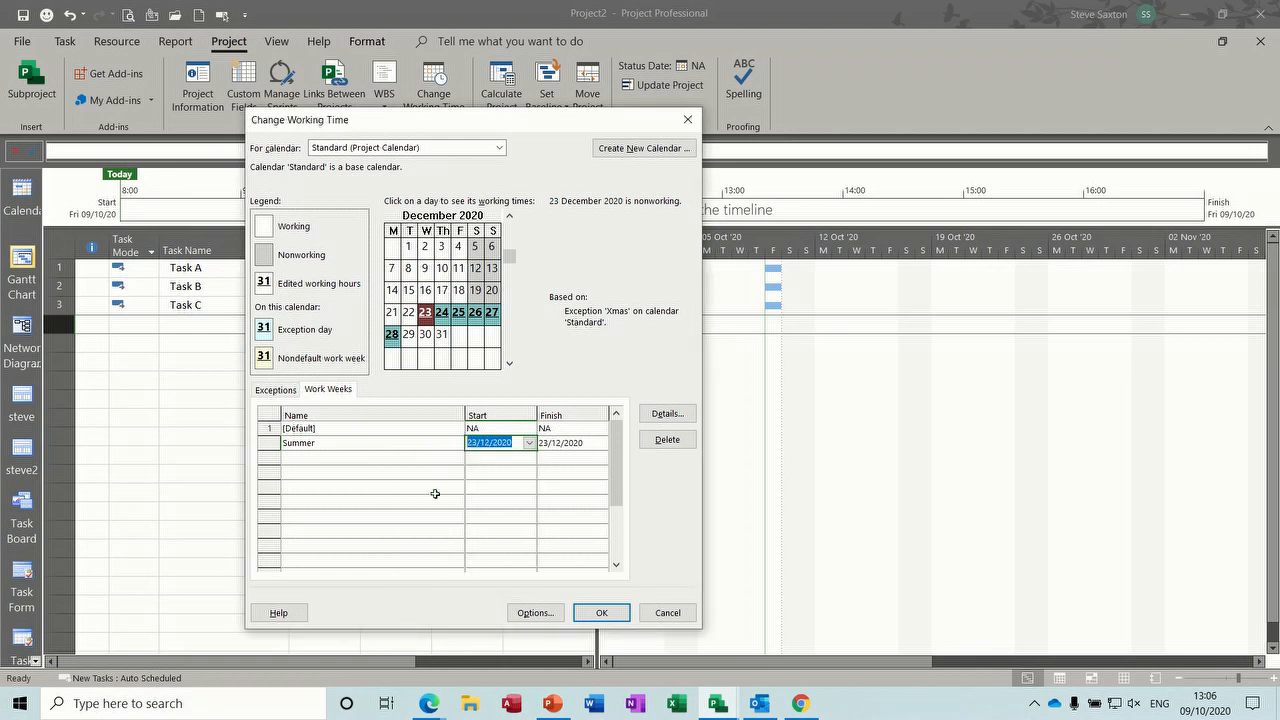
Set the finish date of the Summer work week to 01/10/2021
click(572, 442)
click(601, 443)
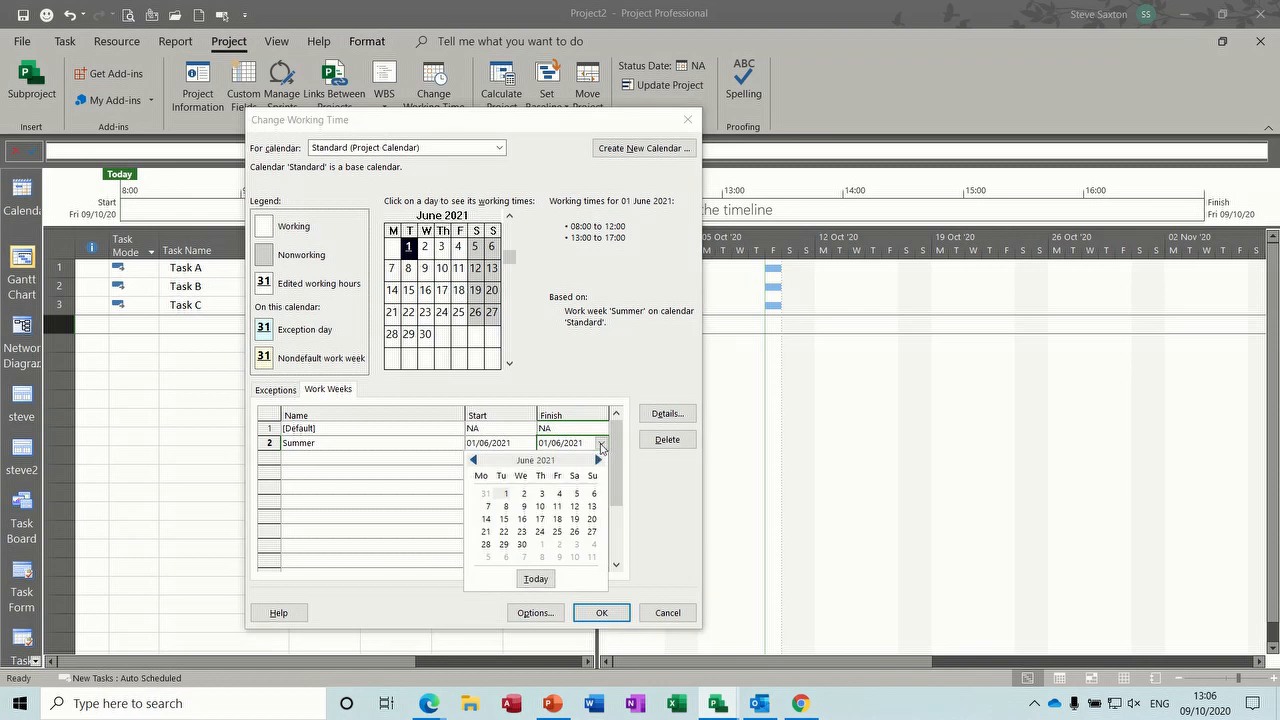
click(598, 460)
click(598, 460)
click(598, 460)
click(598, 460)
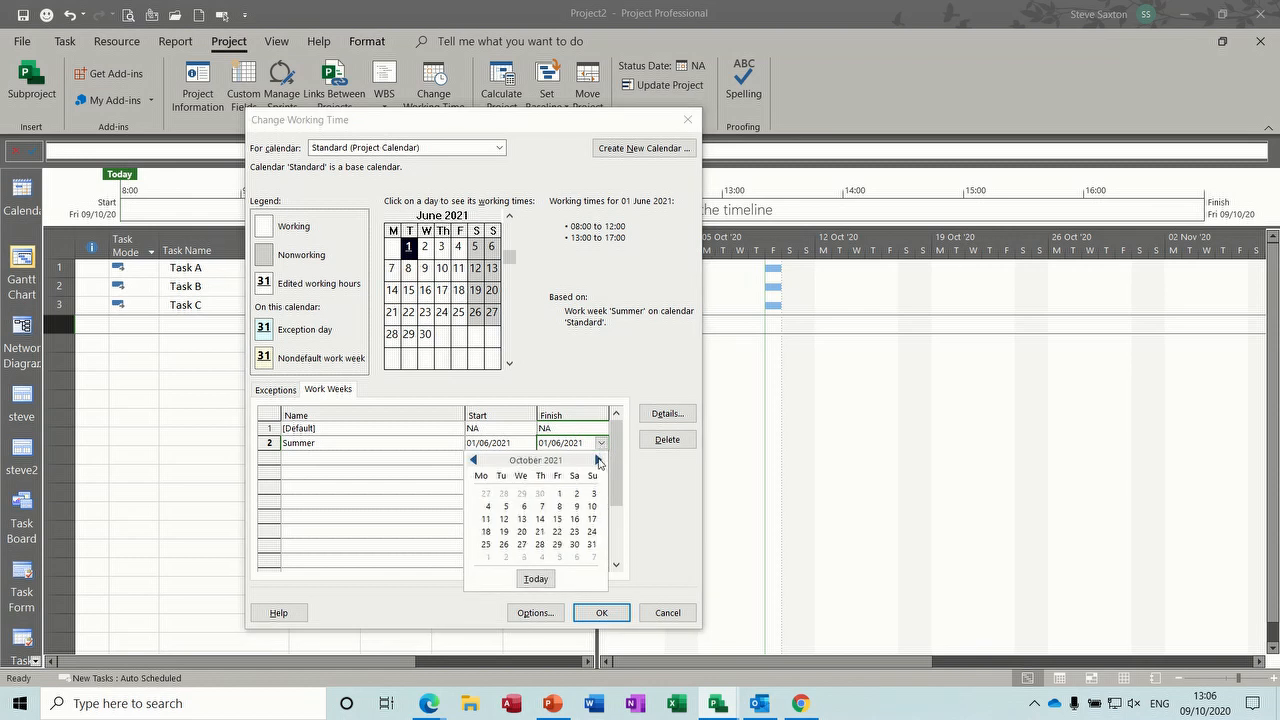
click(557, 493)
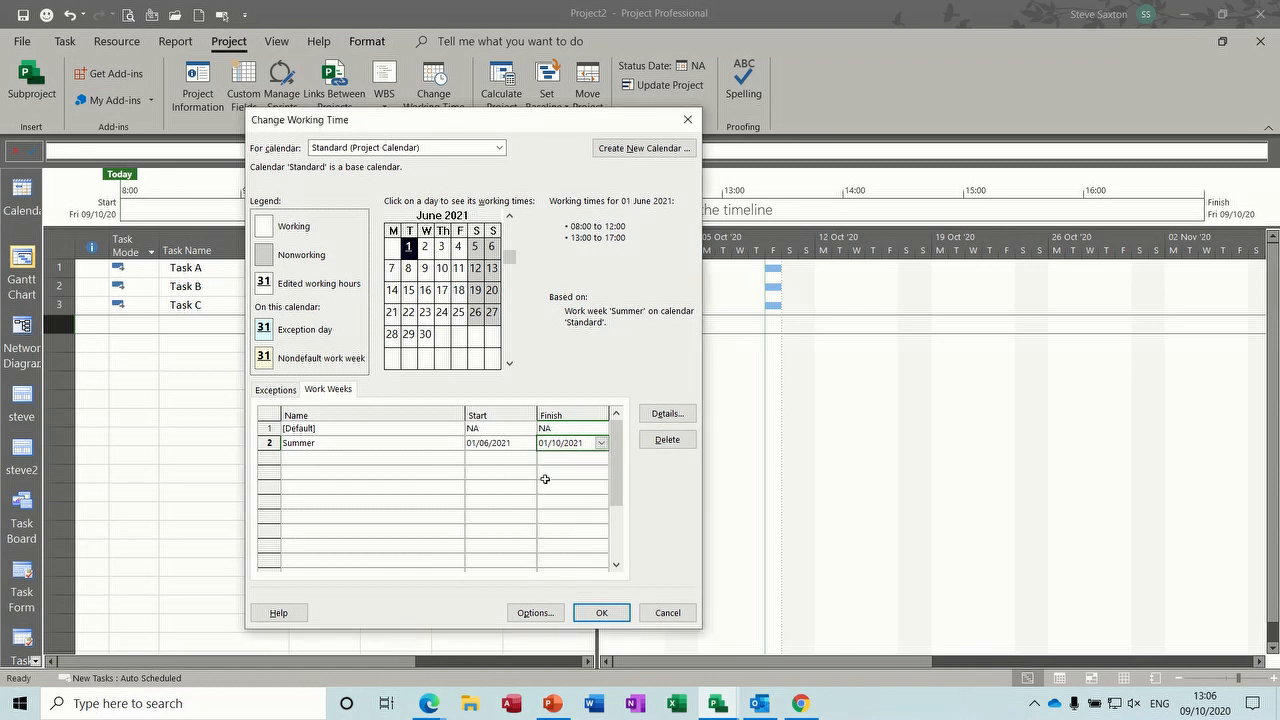
Give Monday to Friday of the Summer work week specific working times and delete the 13:00 to 17:00 shift
click(661, 415)
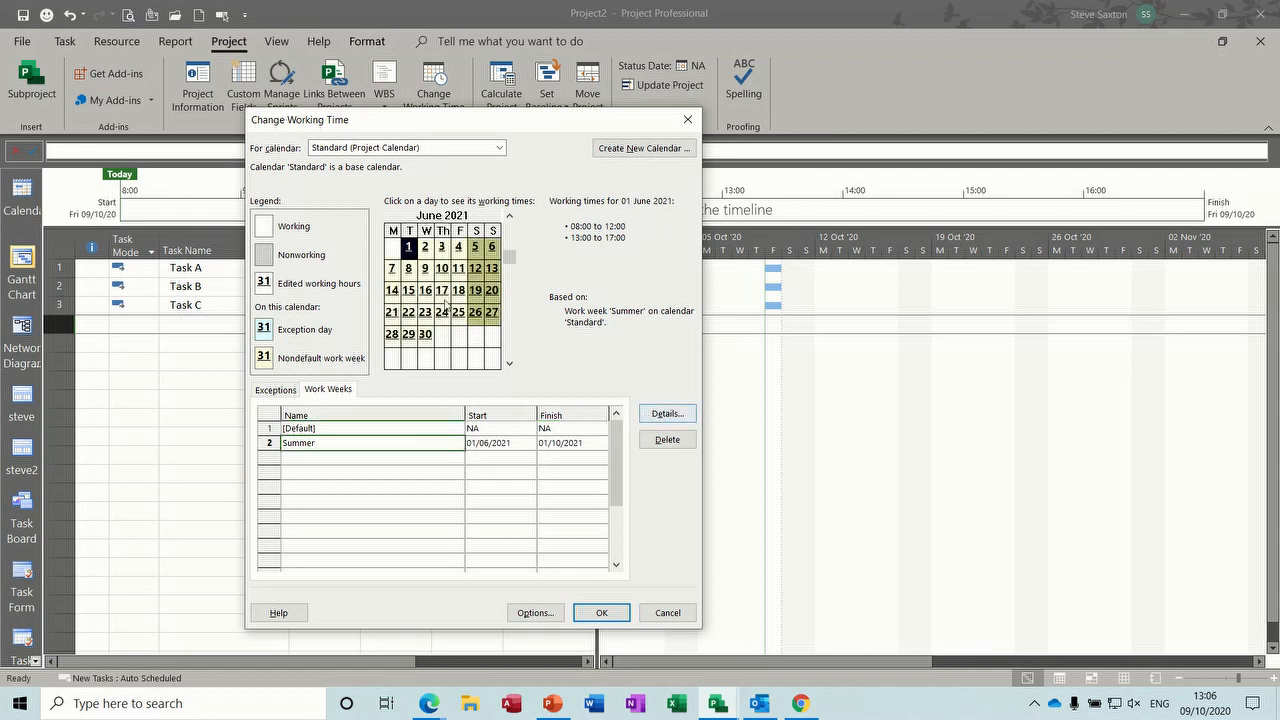
click(662, 414)
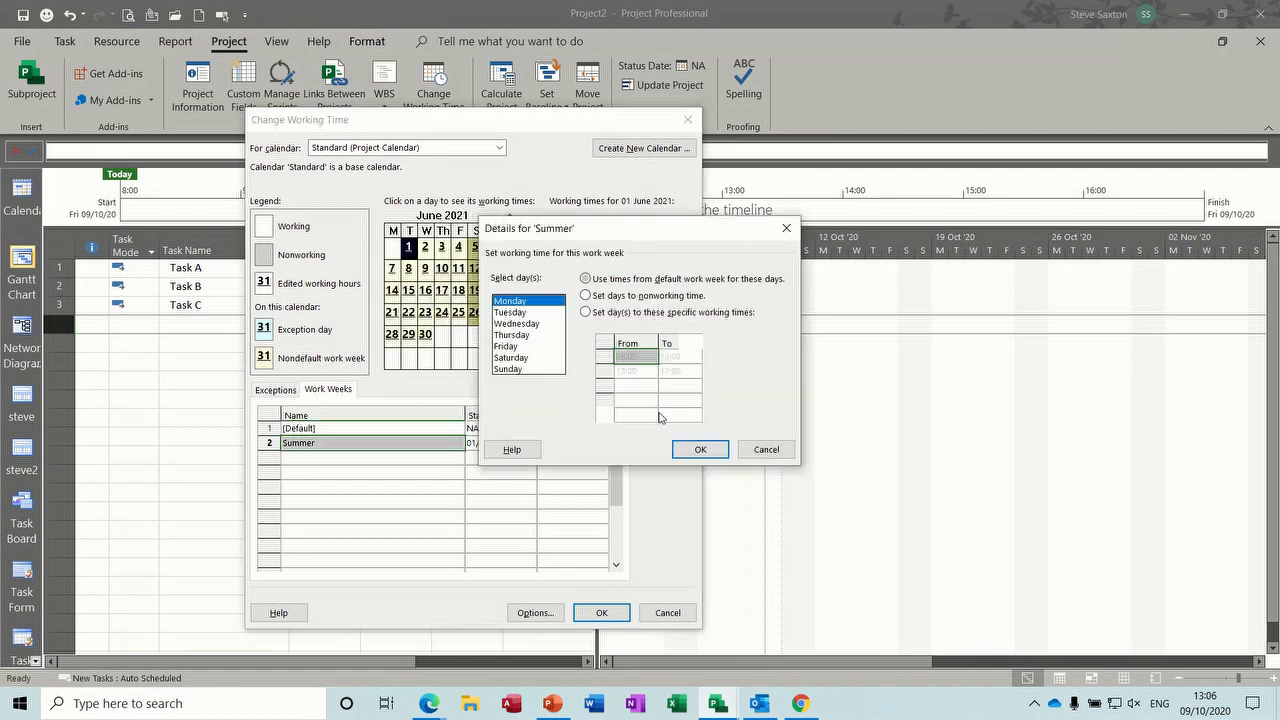
drag(520, 306, 519, 355)
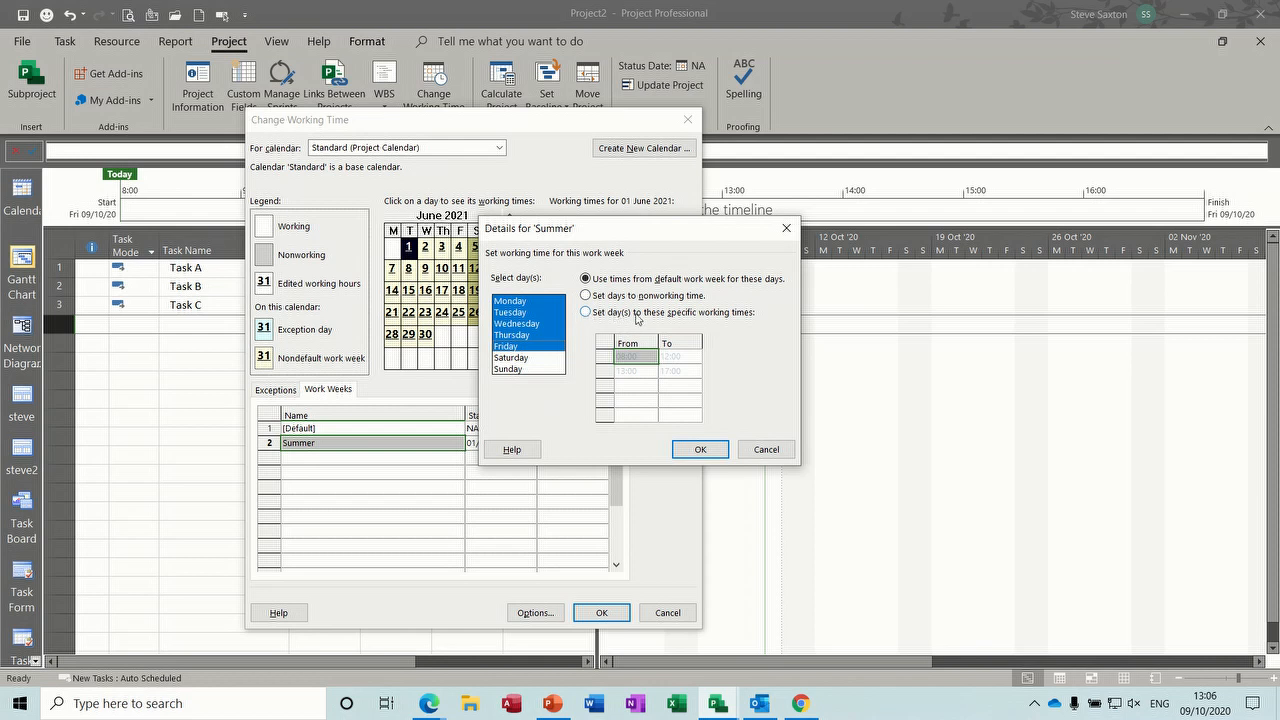
click(586, 316)
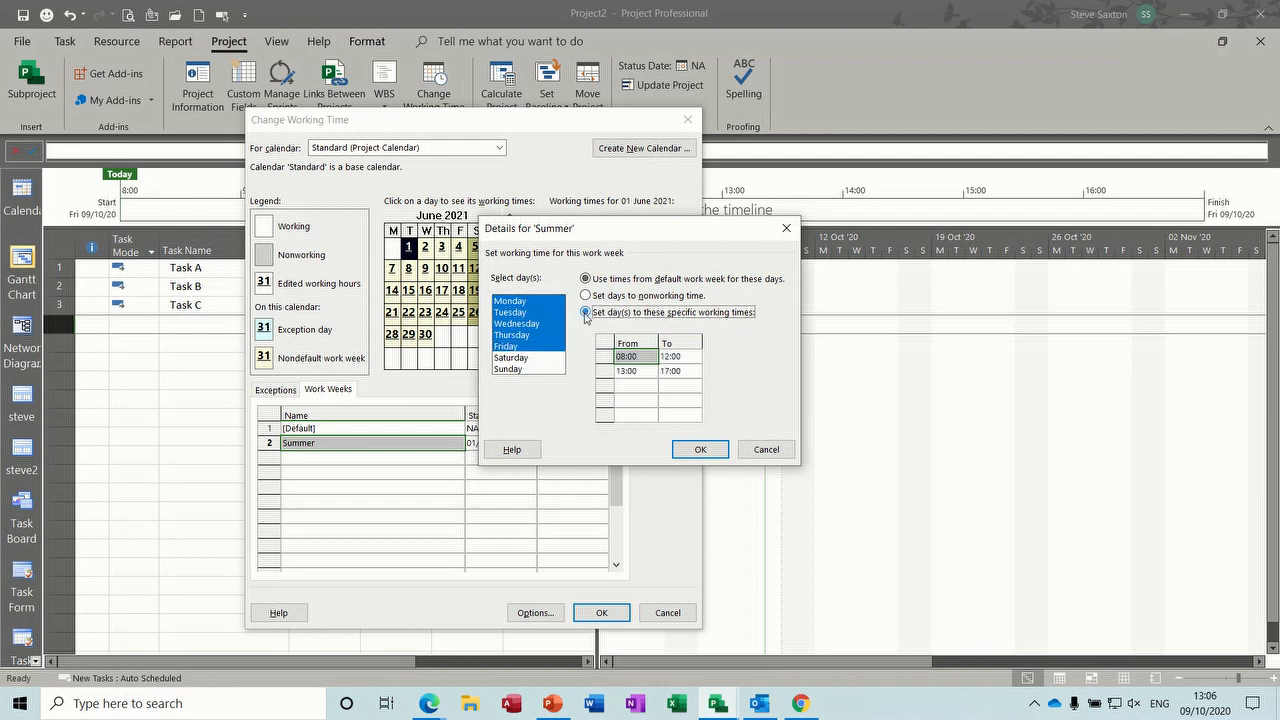
click(605, 371)
key(Delete)
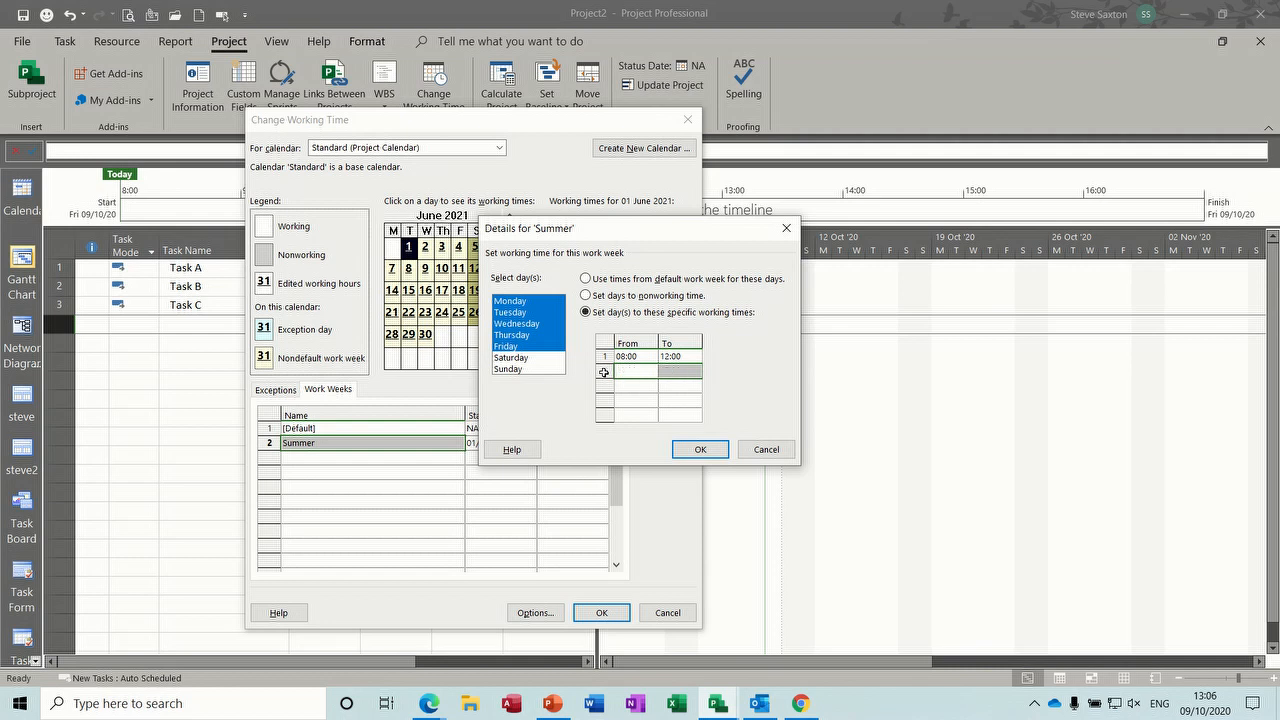
Set the remaining weekday shift of the Summer work week to 06:00 to 14:00 and accept the details
click(622, 357)
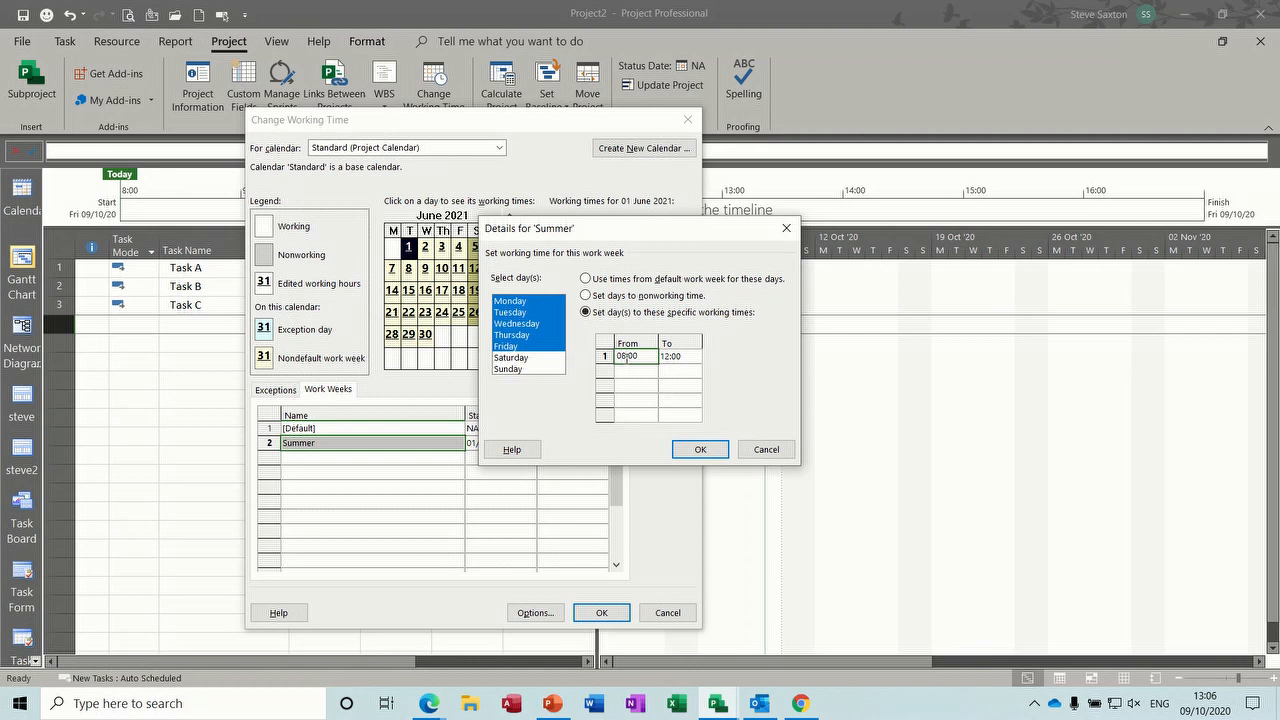
key(BackSpace)
click(688, 359)
key(BackSpace)
click(646, 370)
click(700, 449)
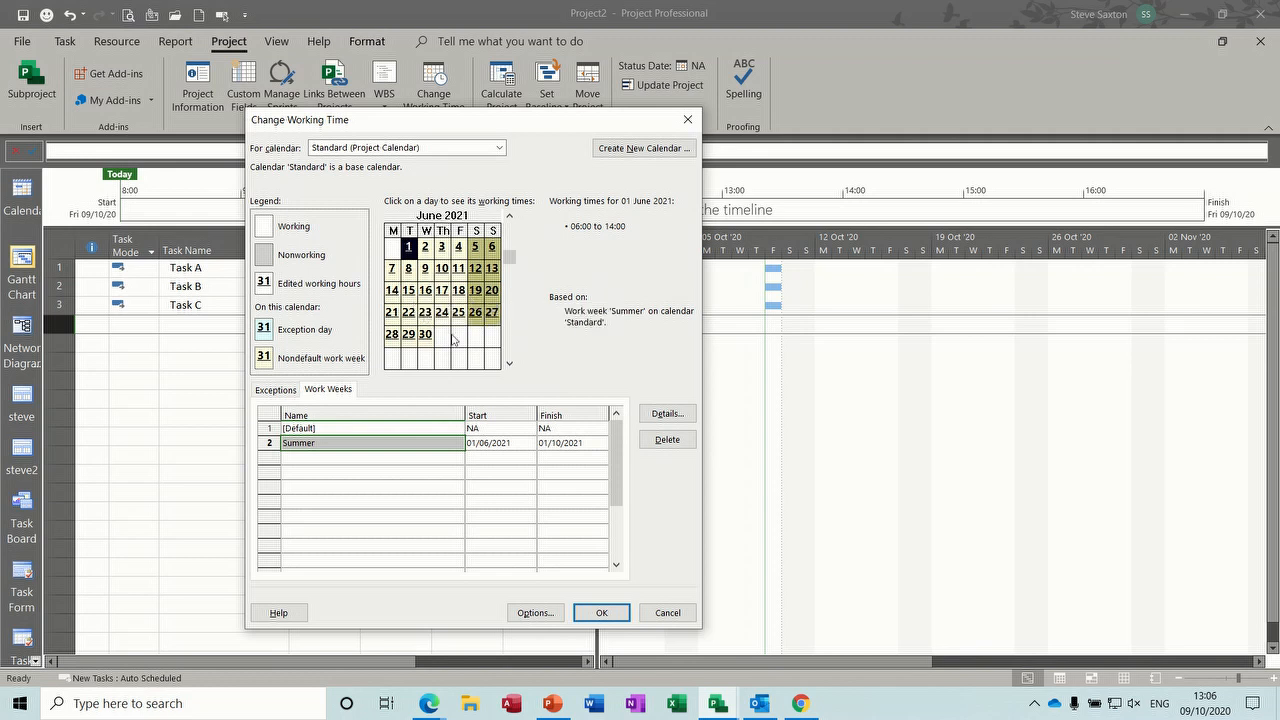
Review the Standard calendar's work weeks and exceptions, and accept the working time changes
click(362, 429)
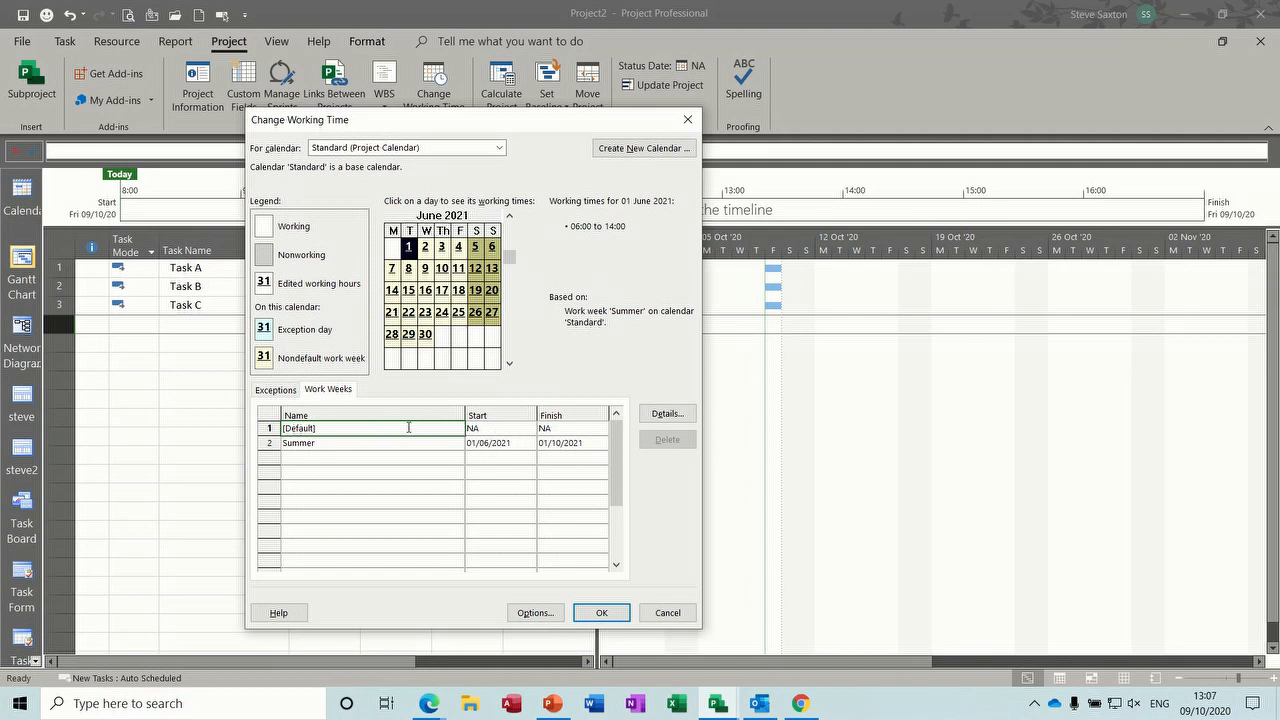
click(275, 392)
drag(314, 444, 344, 450)
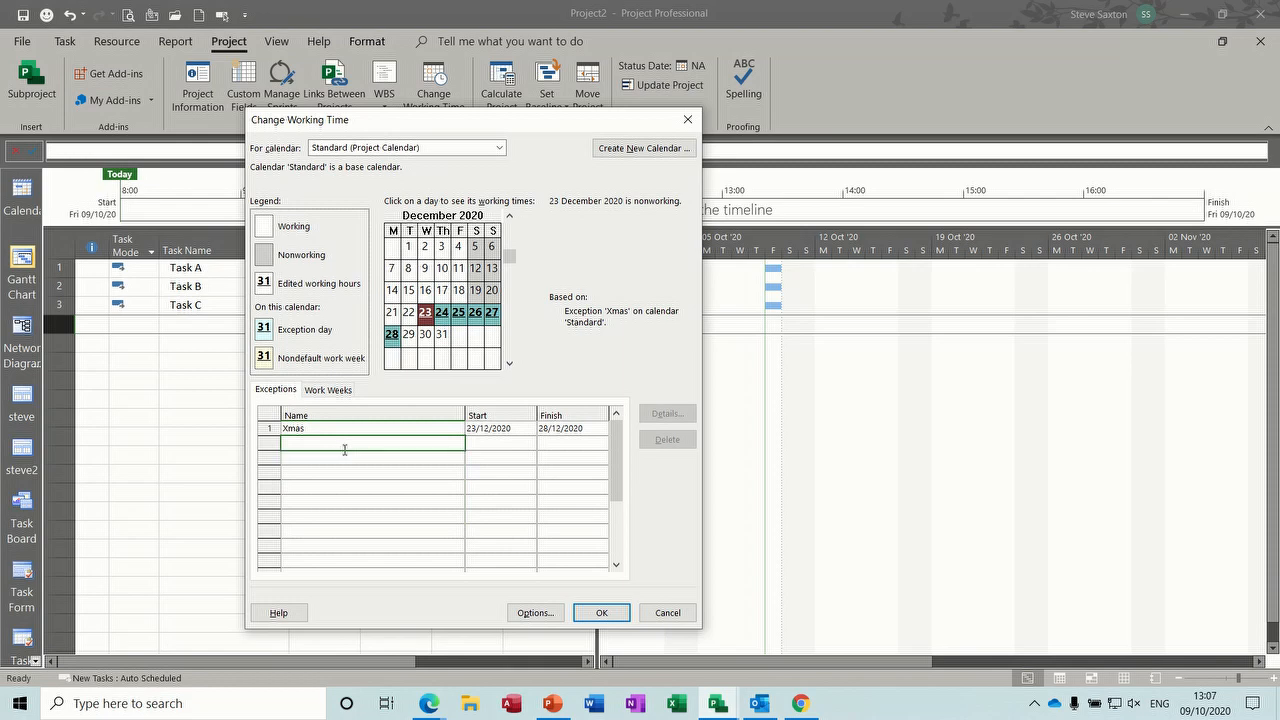
click(601, 612)
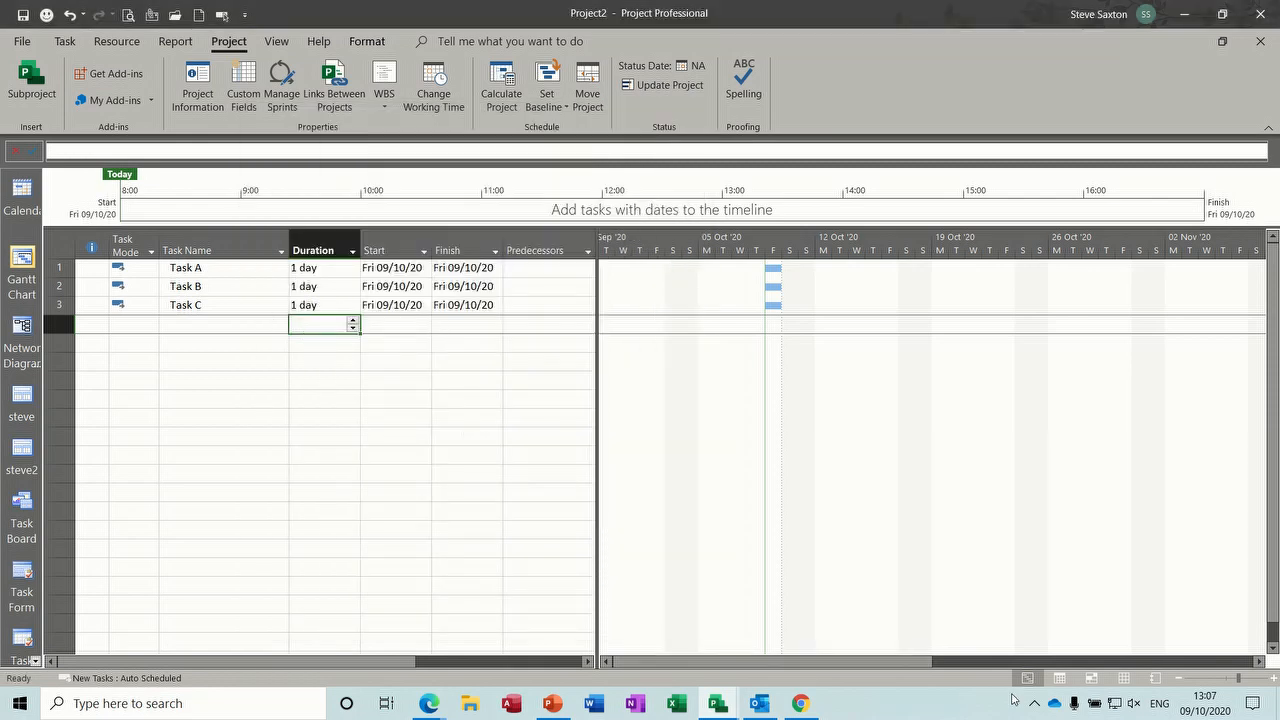
Switch to the Resource Sheet and add a resource by entering the person's first name
click(1123, 678)
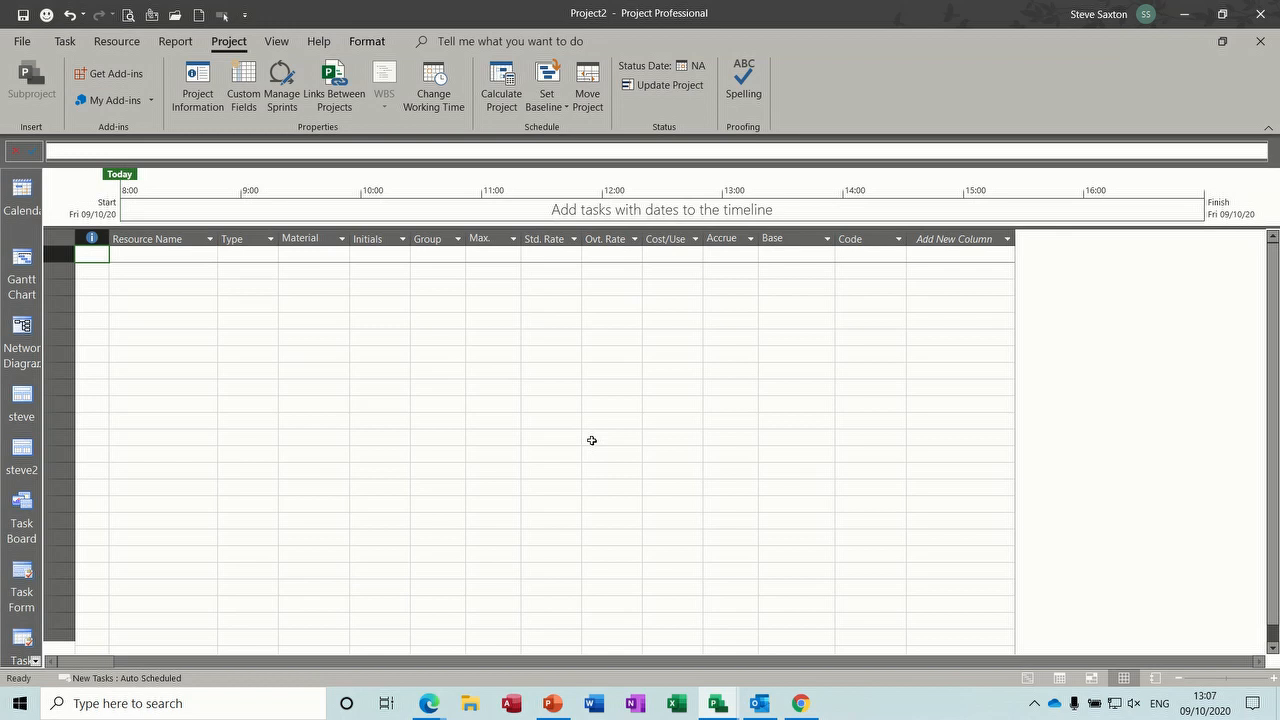
click(187, 255)
text(Bob)
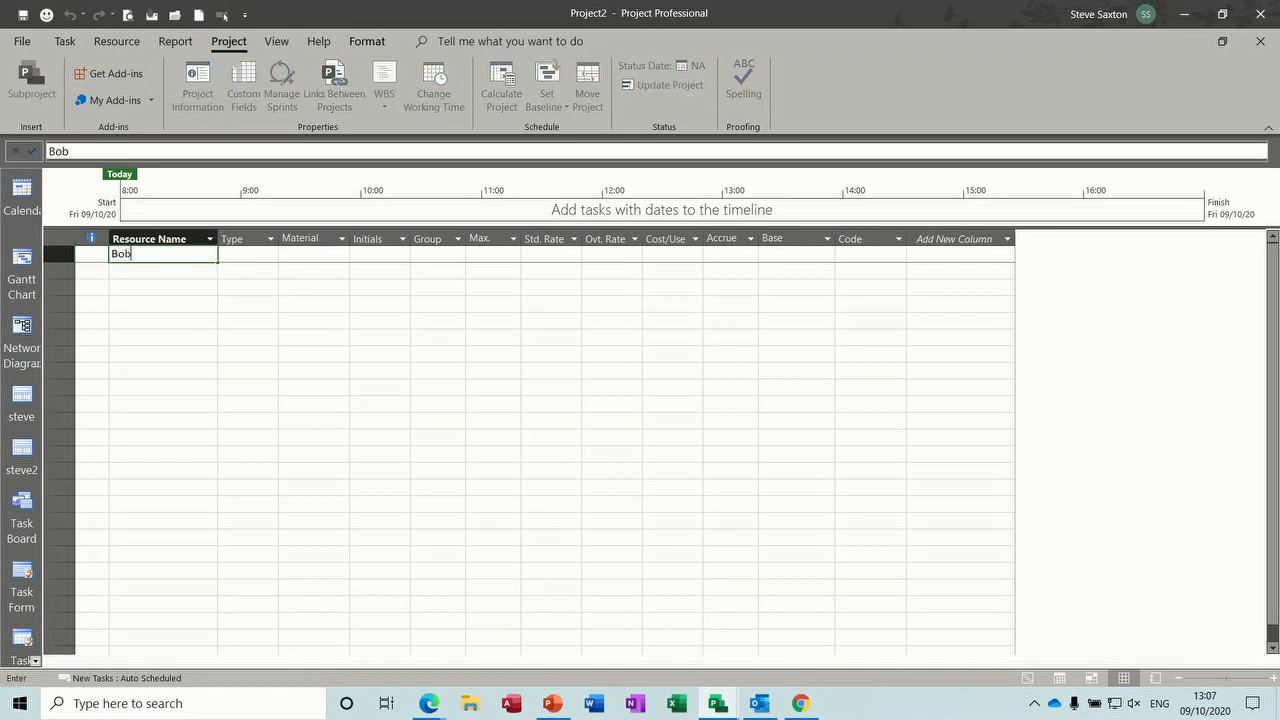
click(151, 271)
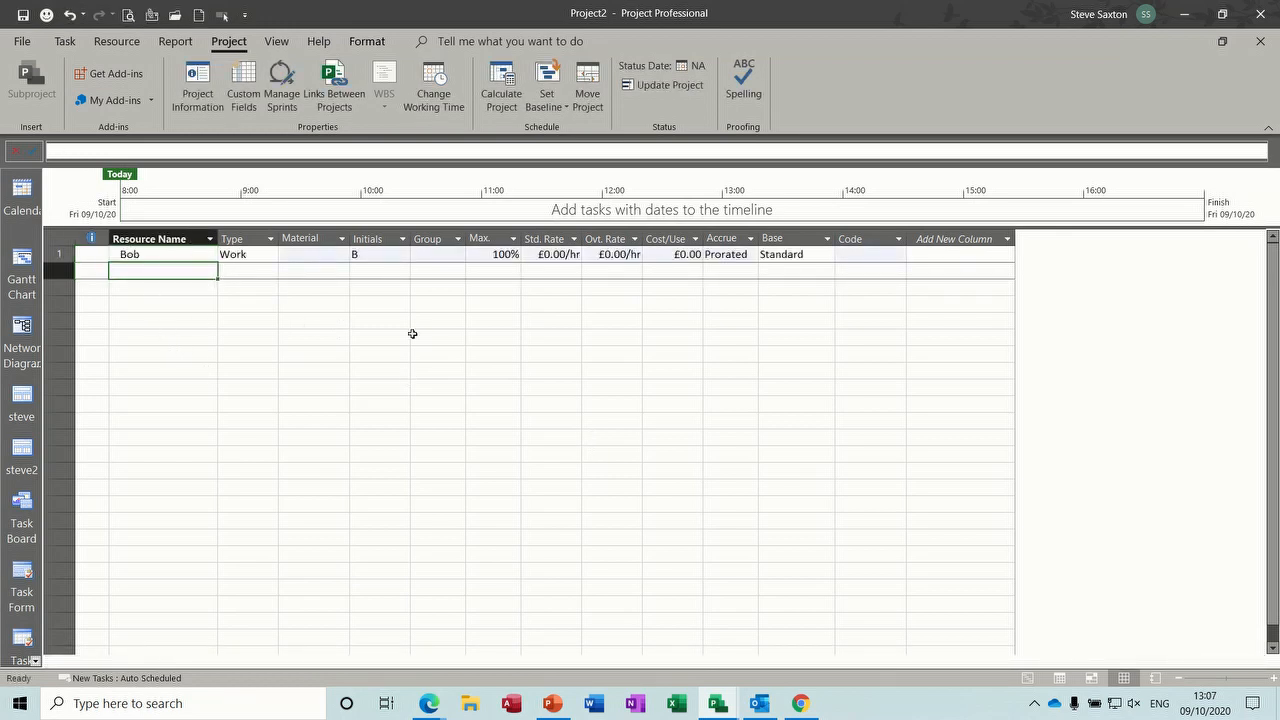
Open the new resource's own working time calendar and look at December 2020
double_click(177, 254)
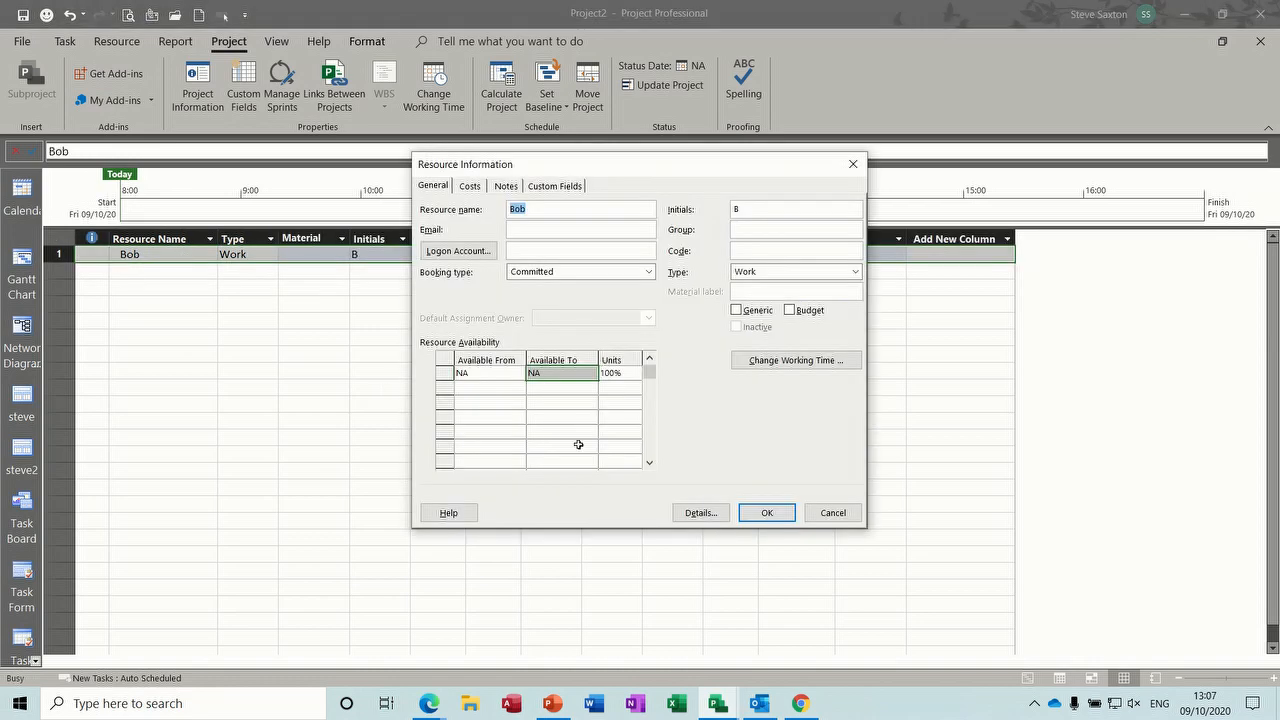
click(818, 364)
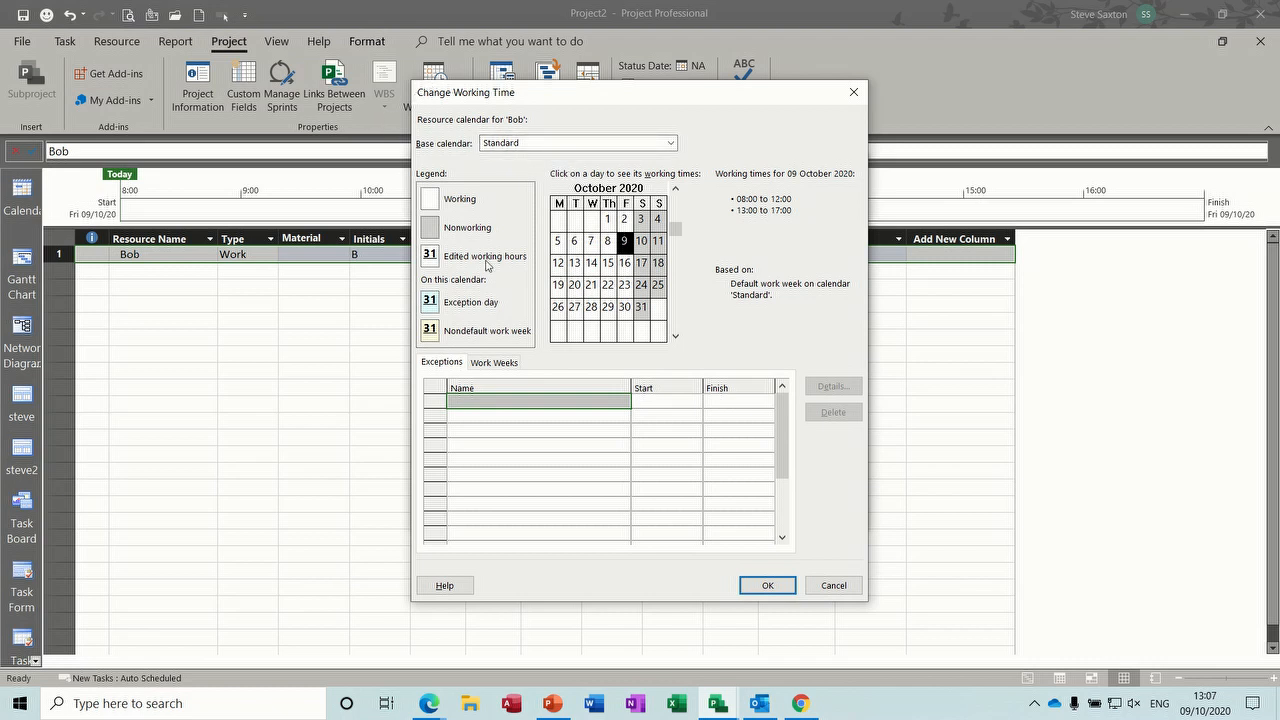
click(675, 337)
click(675, 337)
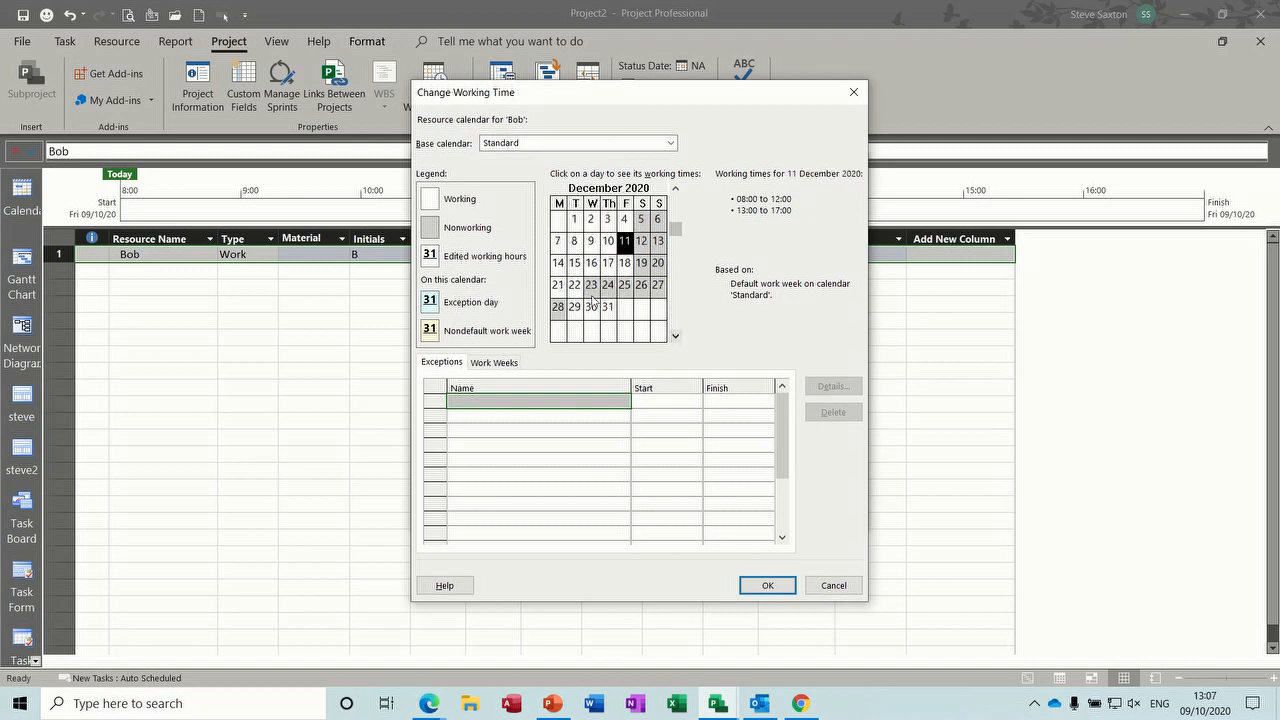
Check the resource calendar's working times for the days from 23 to 28 December 2020, and close it without changes
click(591, 288)
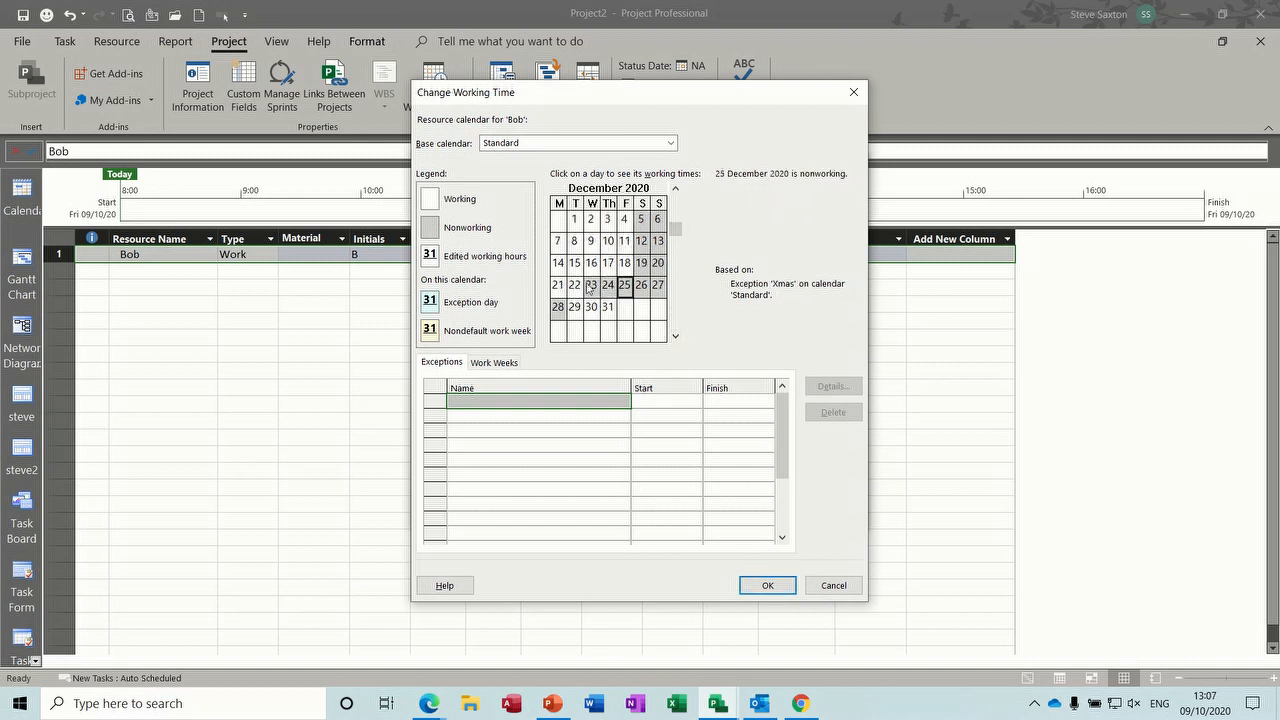
click(612, 290)
click(558, 307)
click(591, 290)
click(834, 586)
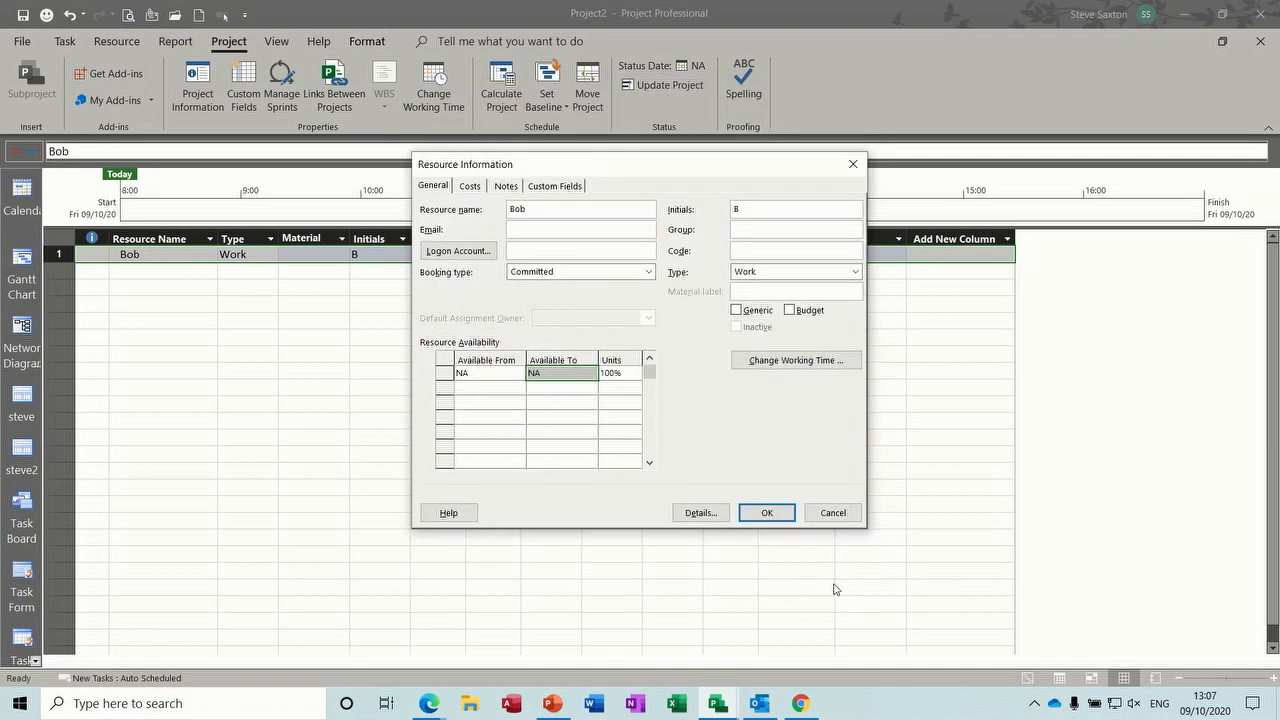
click(832, 513)
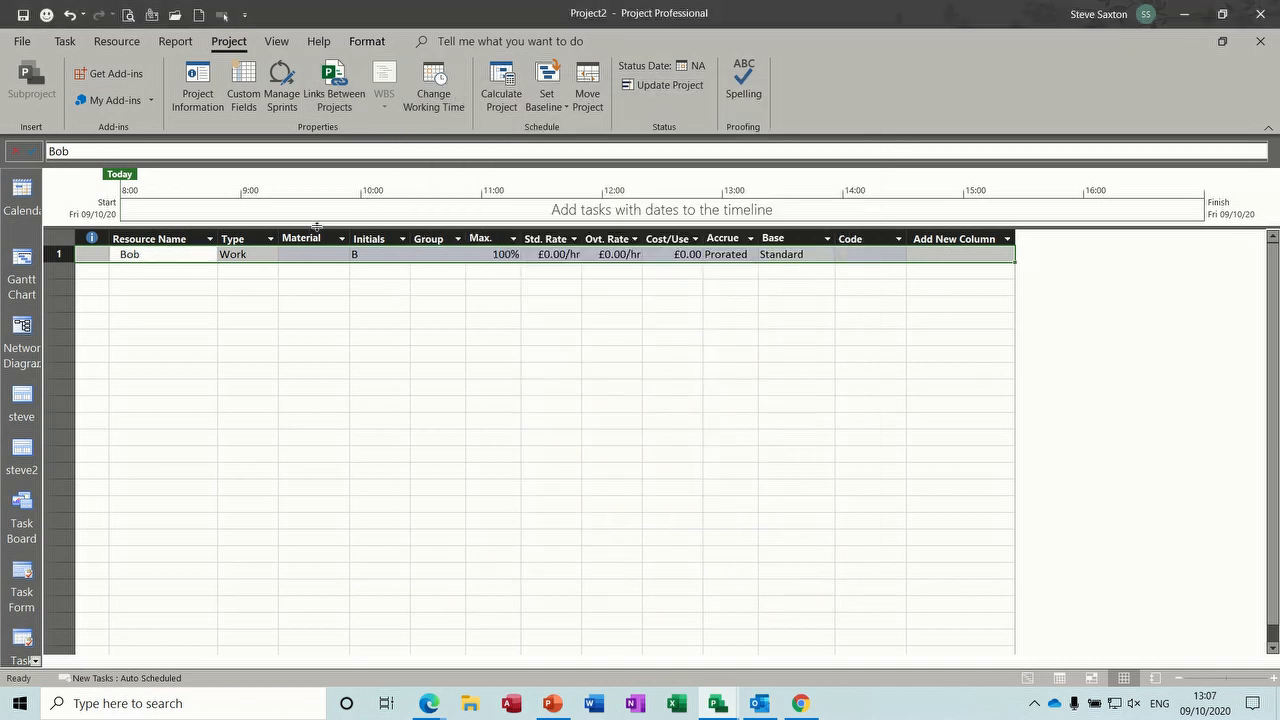
Switch to the Gantt Chart and try to set Task C's start date to 23 December 2020, cancelling the move
click(22, 262)
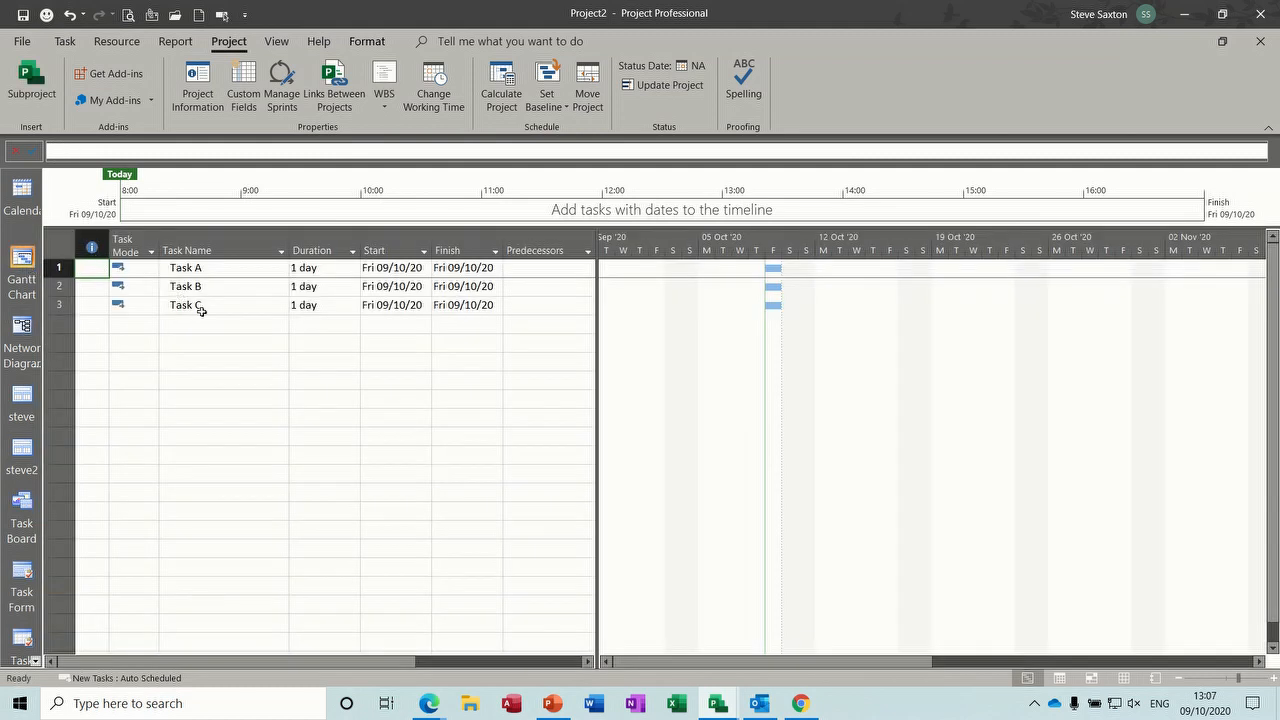
click(211, 320)
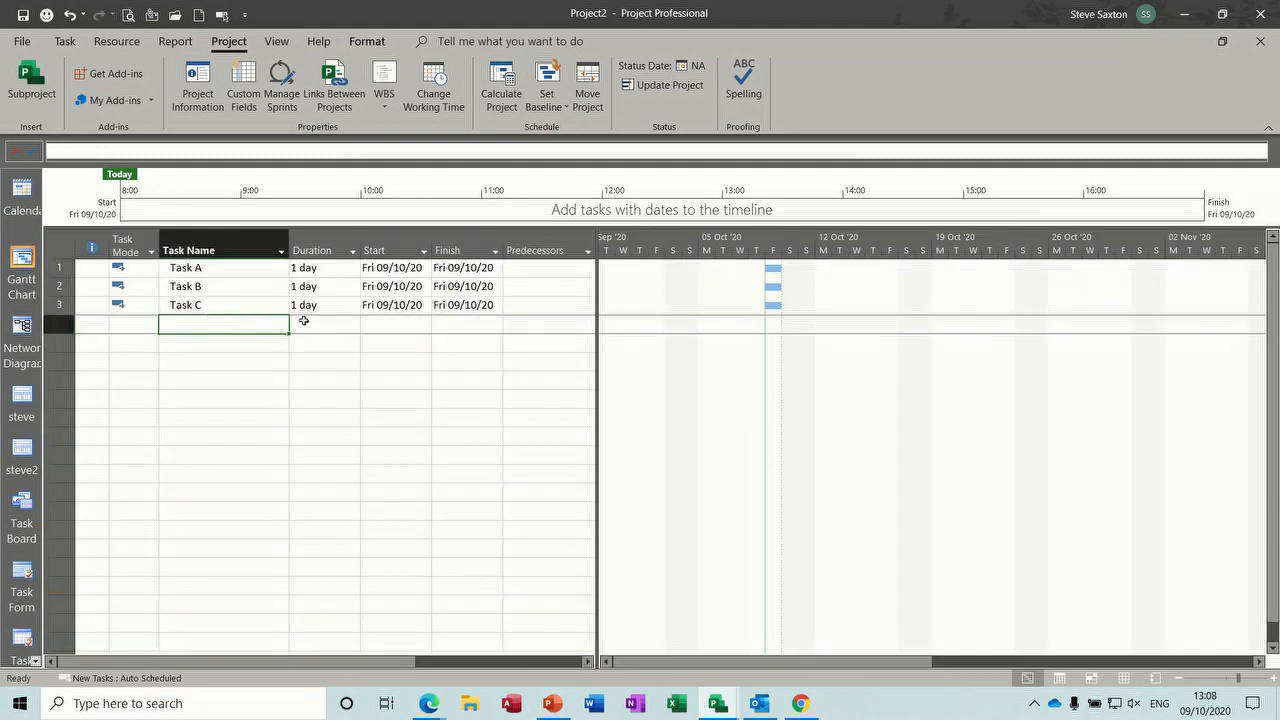
click(392, 306)
click(424, 306)
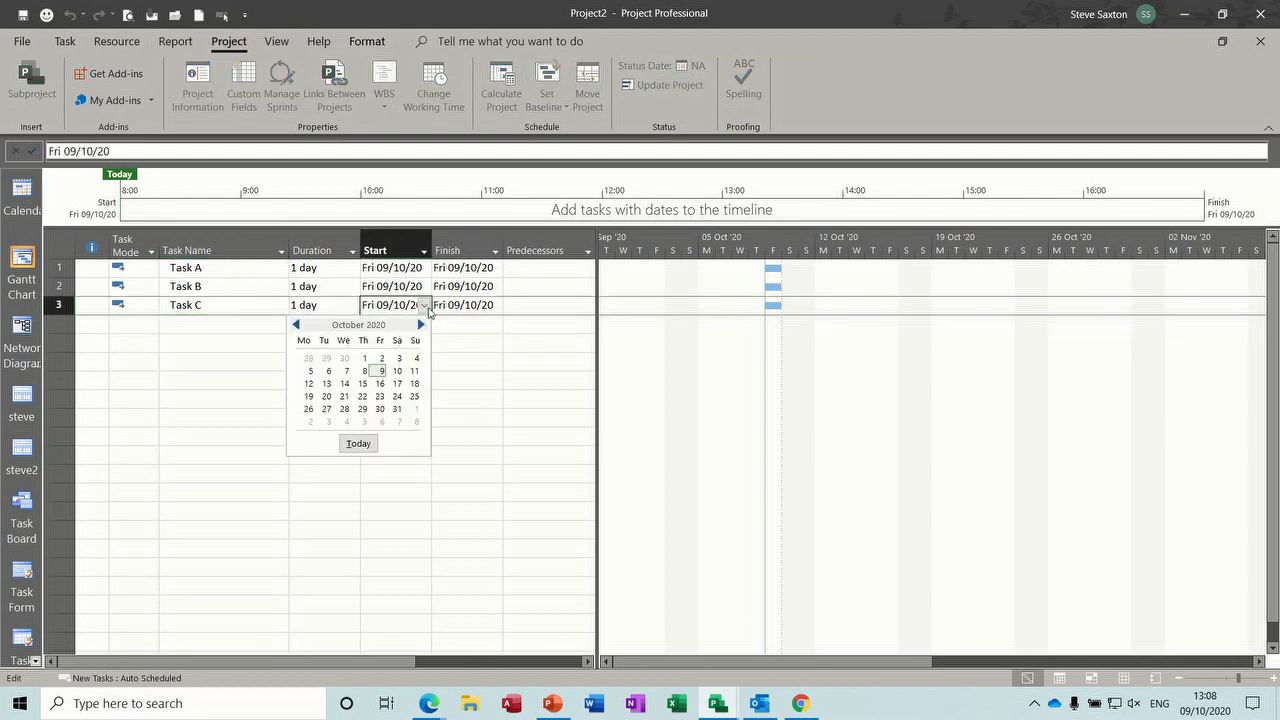
click(421, 325)
click(421, 325)
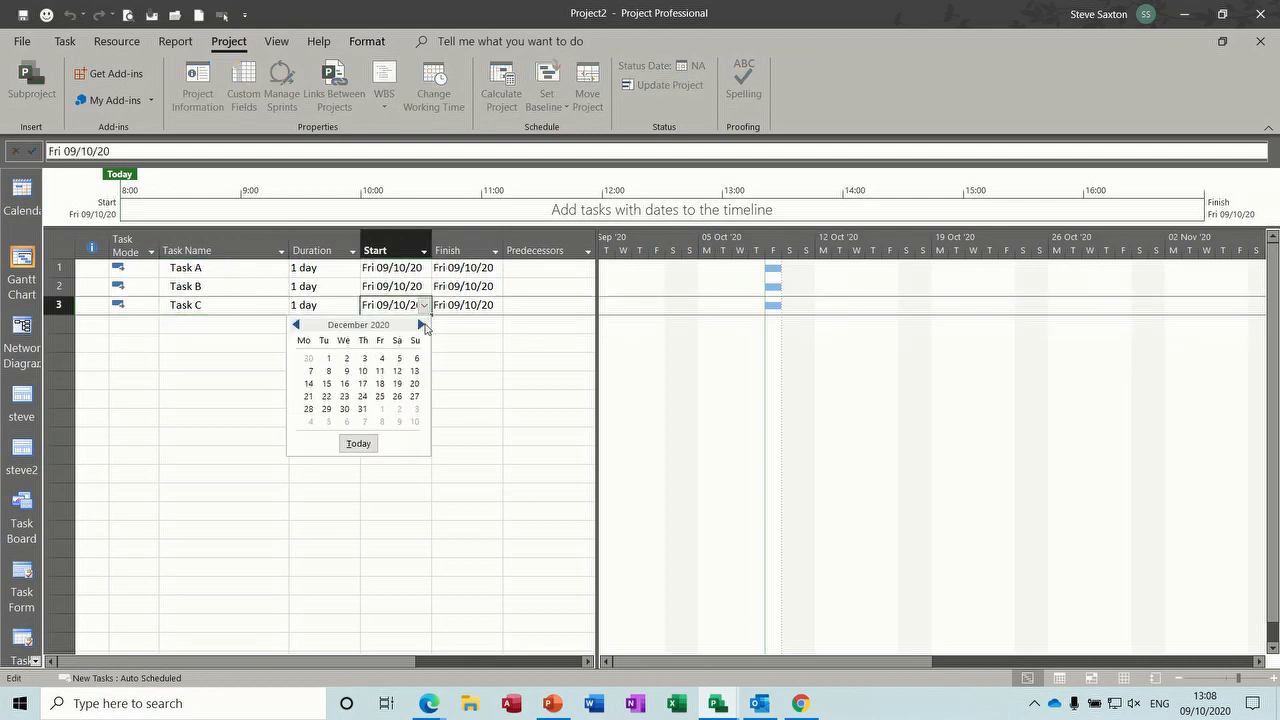
click(421, 325)
click(296, 325)
click(344, 396)
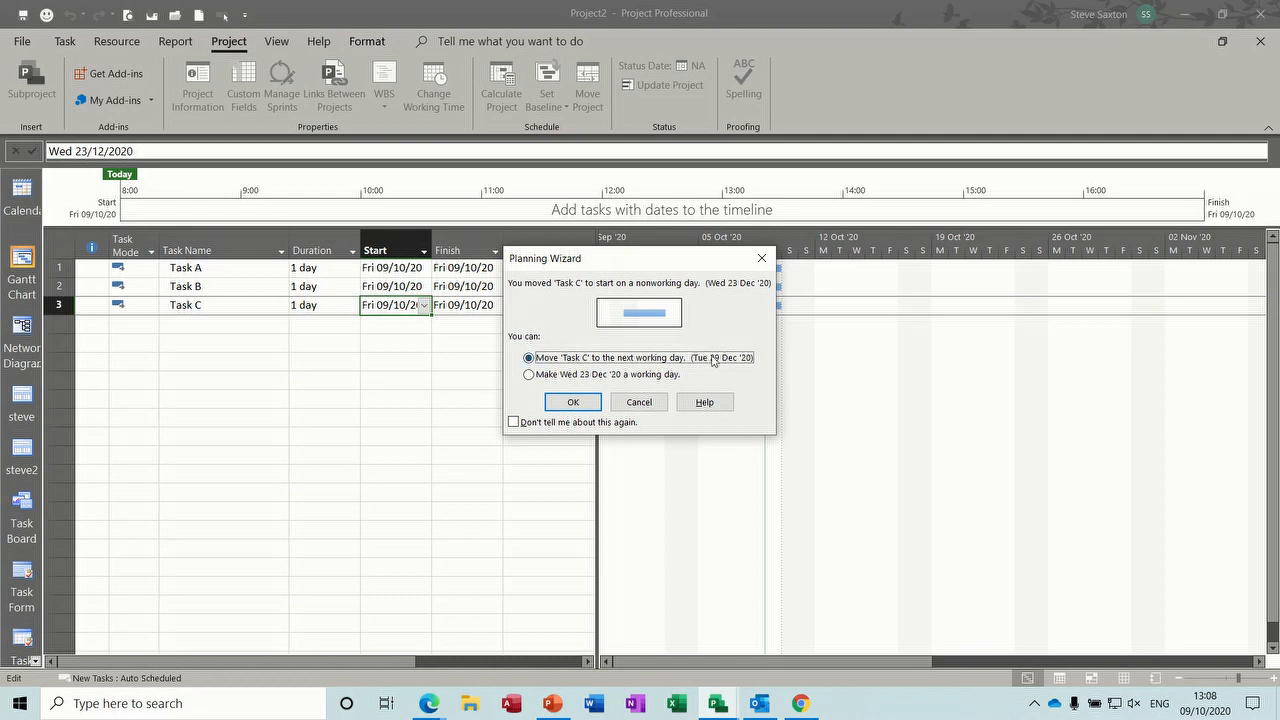
click(645, 403)
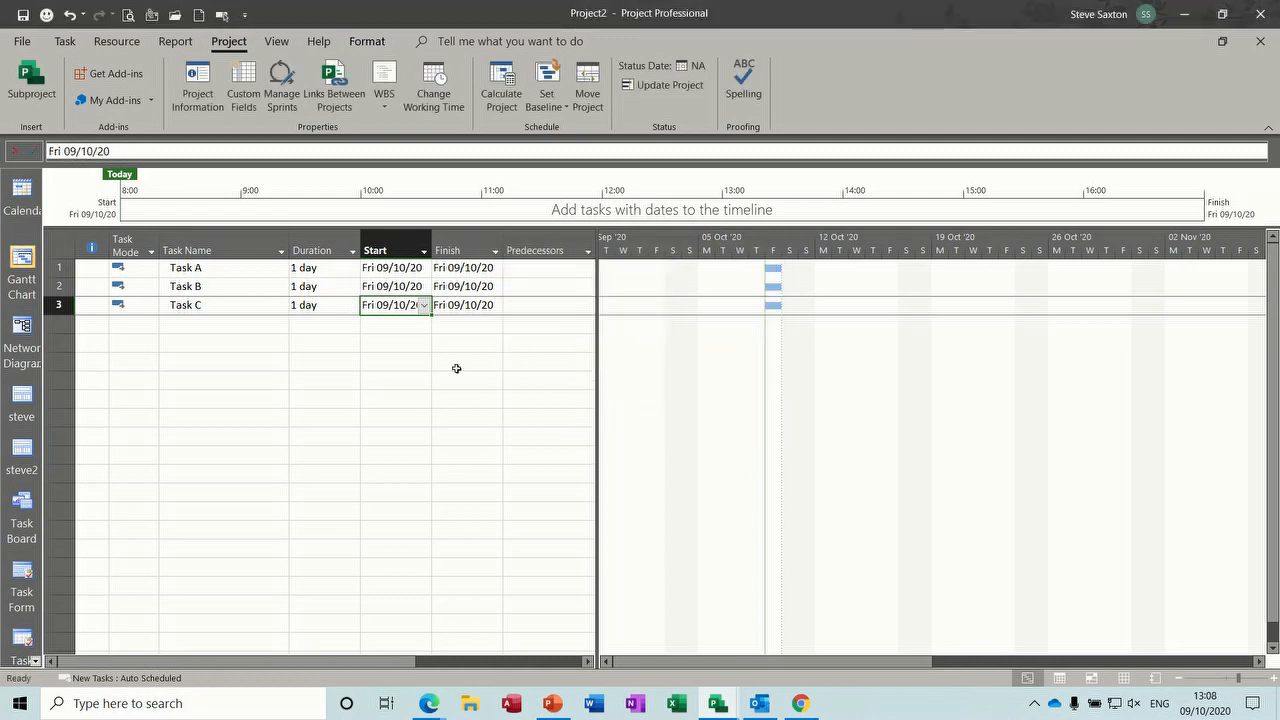
Create a new base calendar named Engineers, not copied from an existing one, and accept the working time changes
click(212, 309)
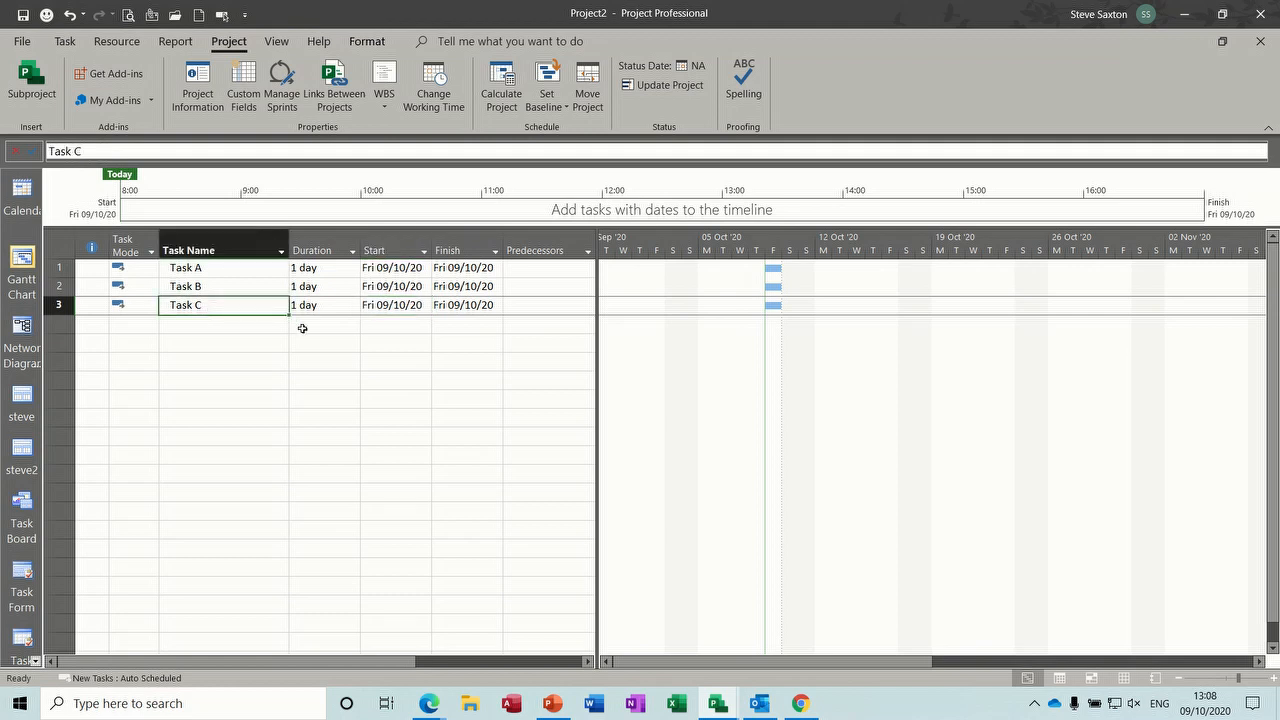
click(434, 80)
drag(526, 97, 438, 127)
click(709, 151)
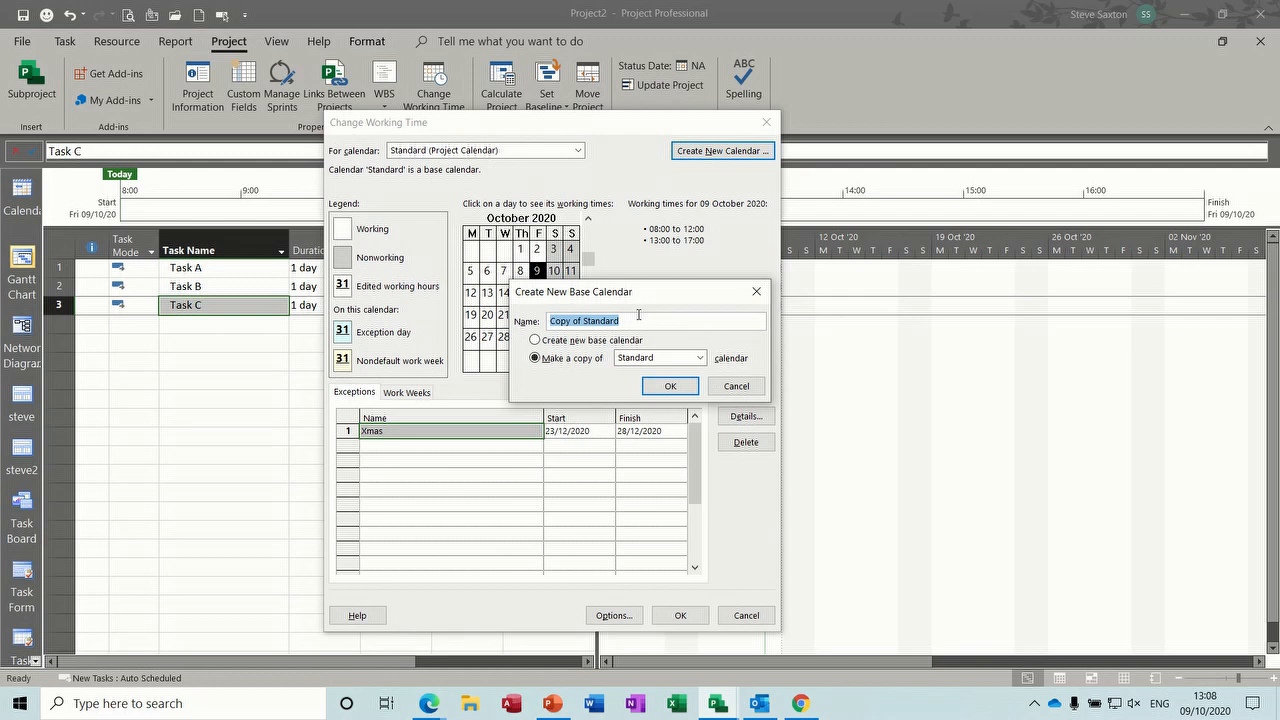
text(Engineers)
click(536, 341)
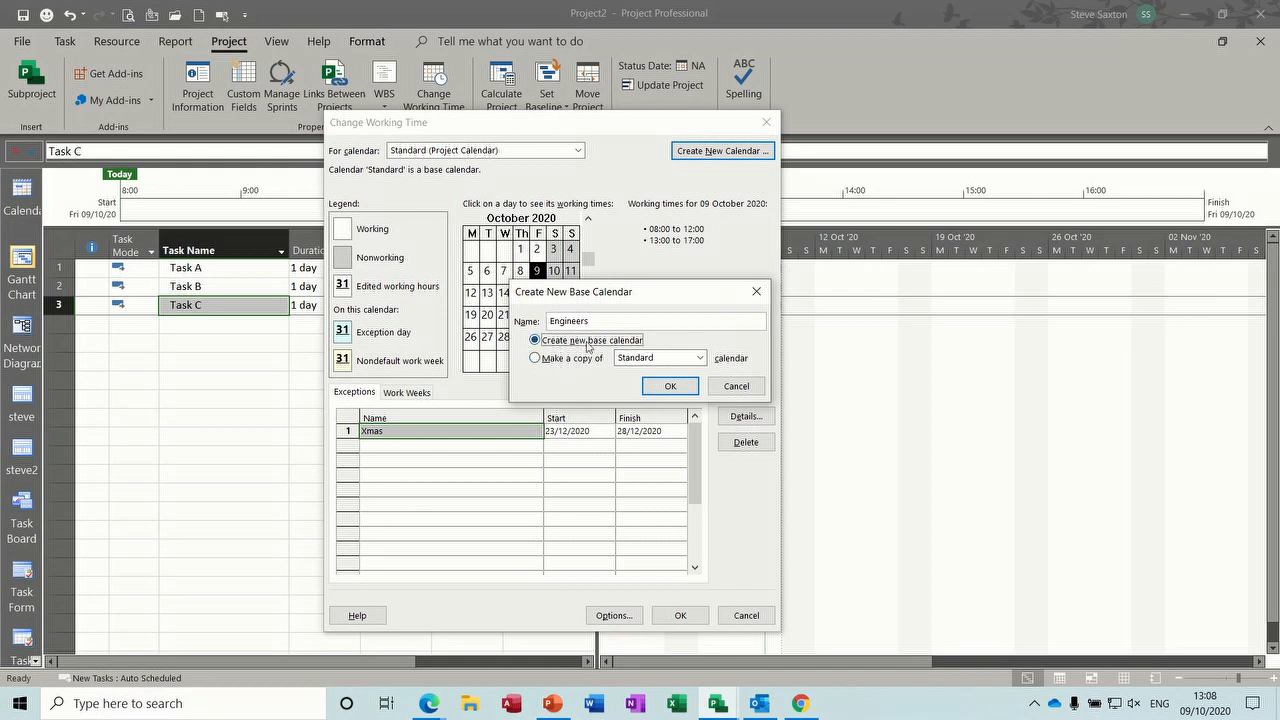
click(670, 387)
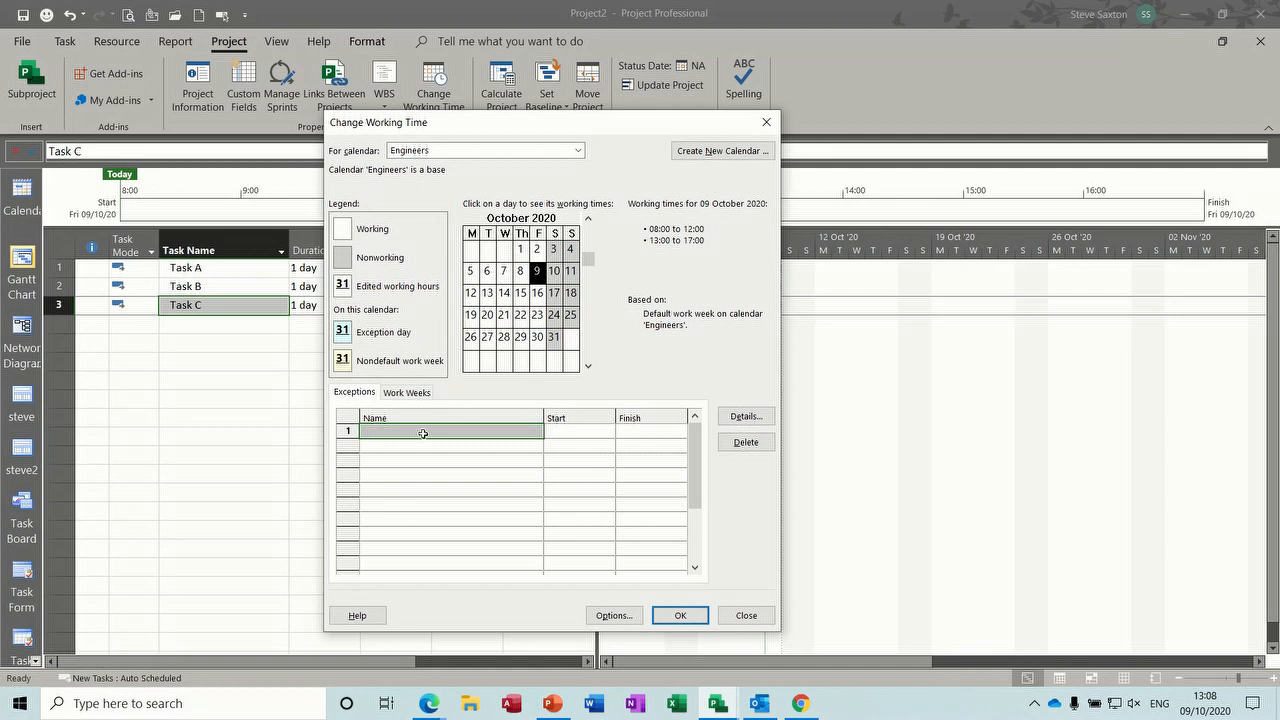
click(674, 615)
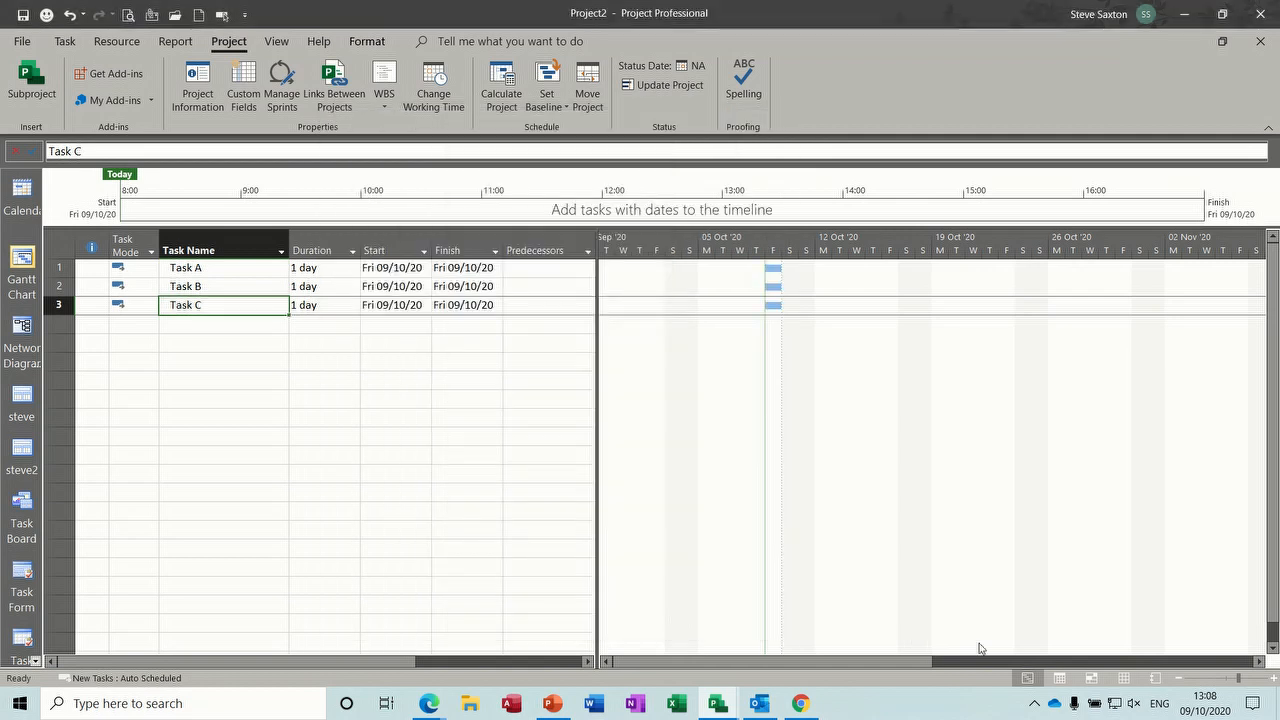
Set the resource's base calendar to Engineers in the Resource Sheet, check December 2020, and accept the resource information
click(1124, 678)
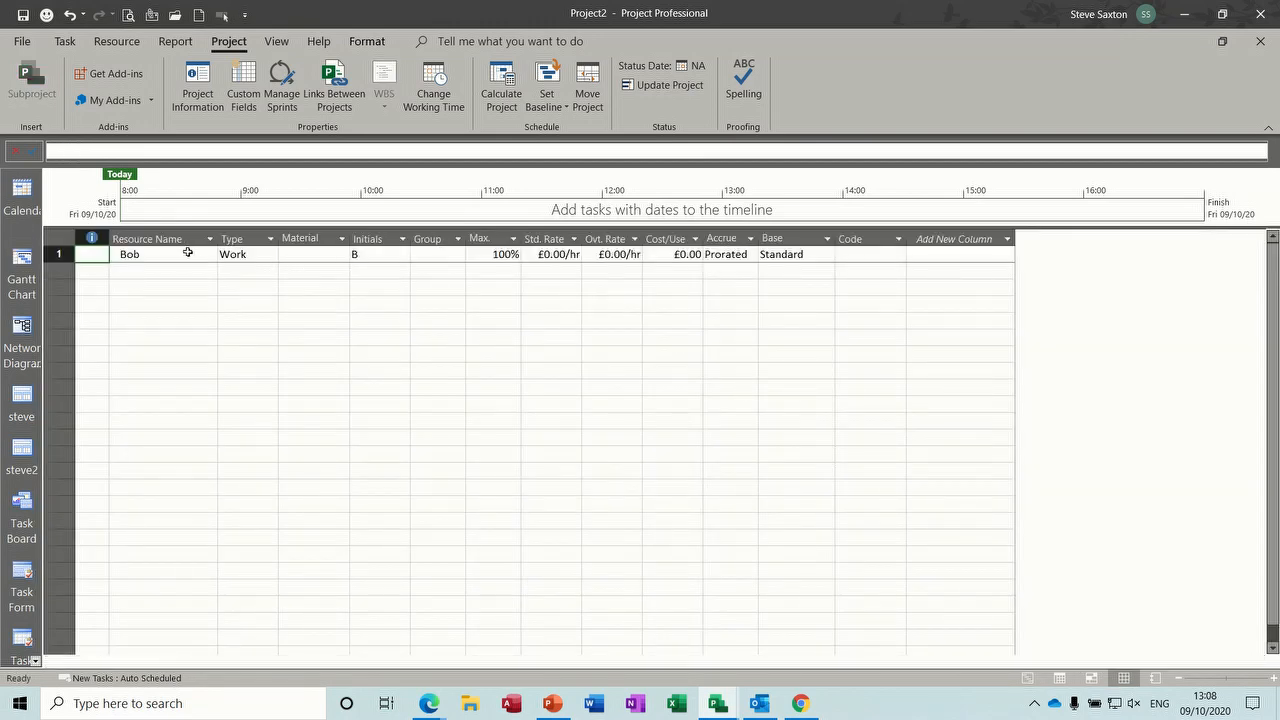
click(183, 256)
double_click(183, 256)
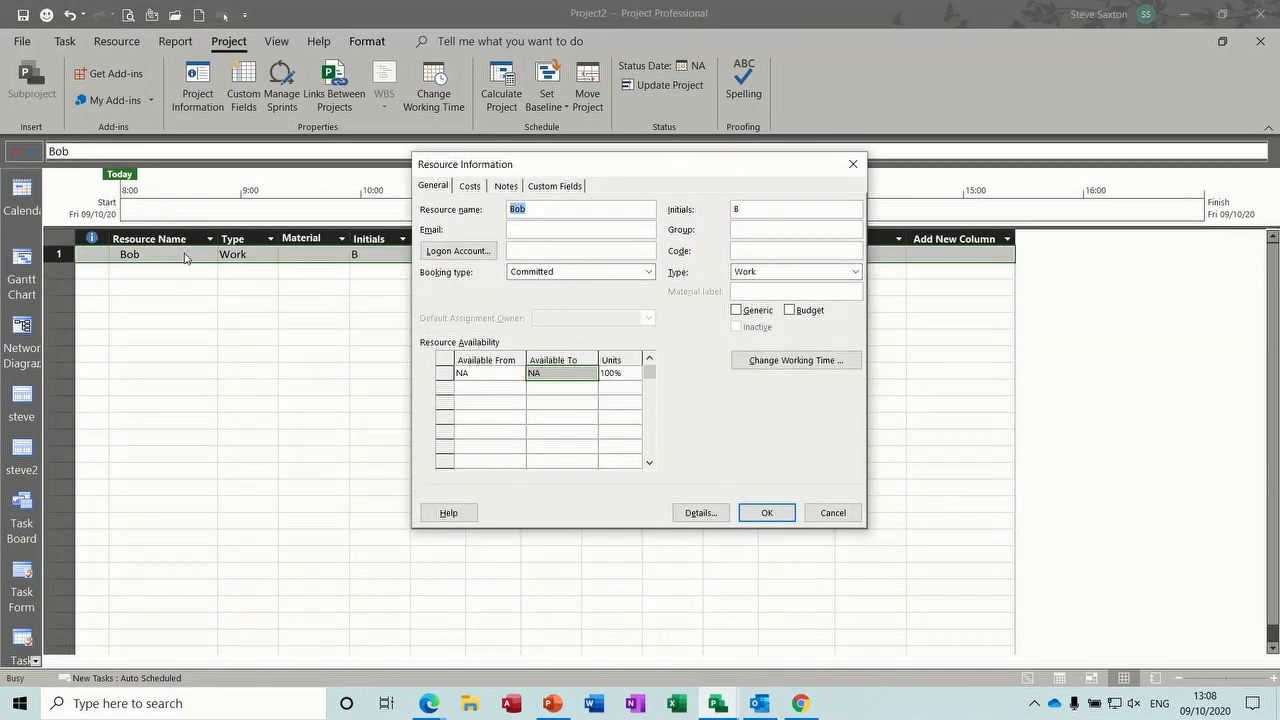
click(784, 365)
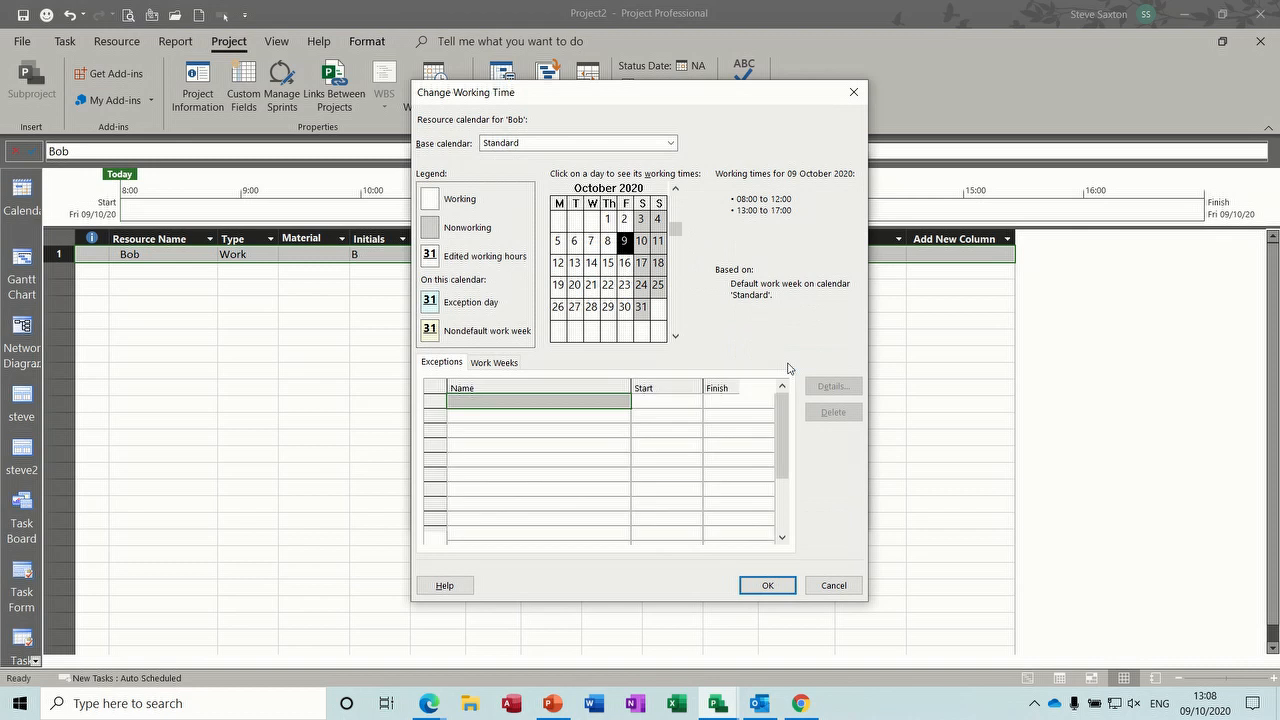
click(672, 145)
click(640, 171)
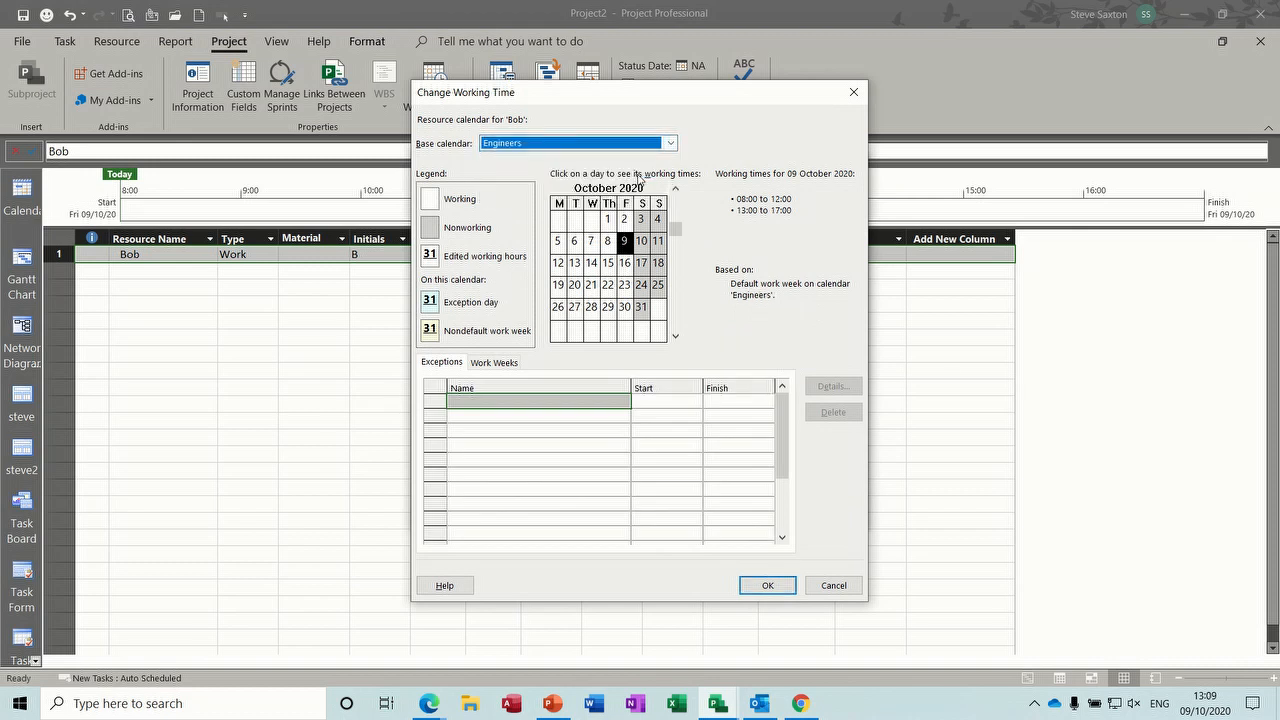
click(675, 337)
click(675, 337)
click(675, 337)
click(675, 188)
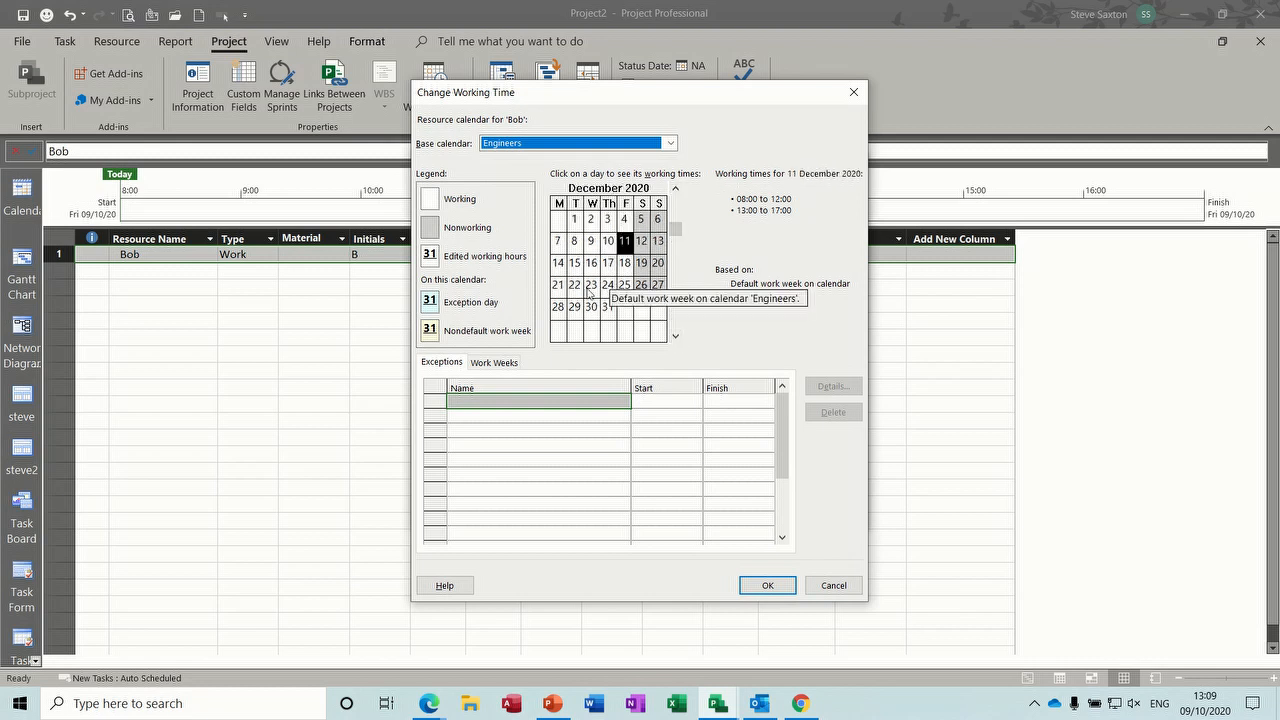
click(767, 586)
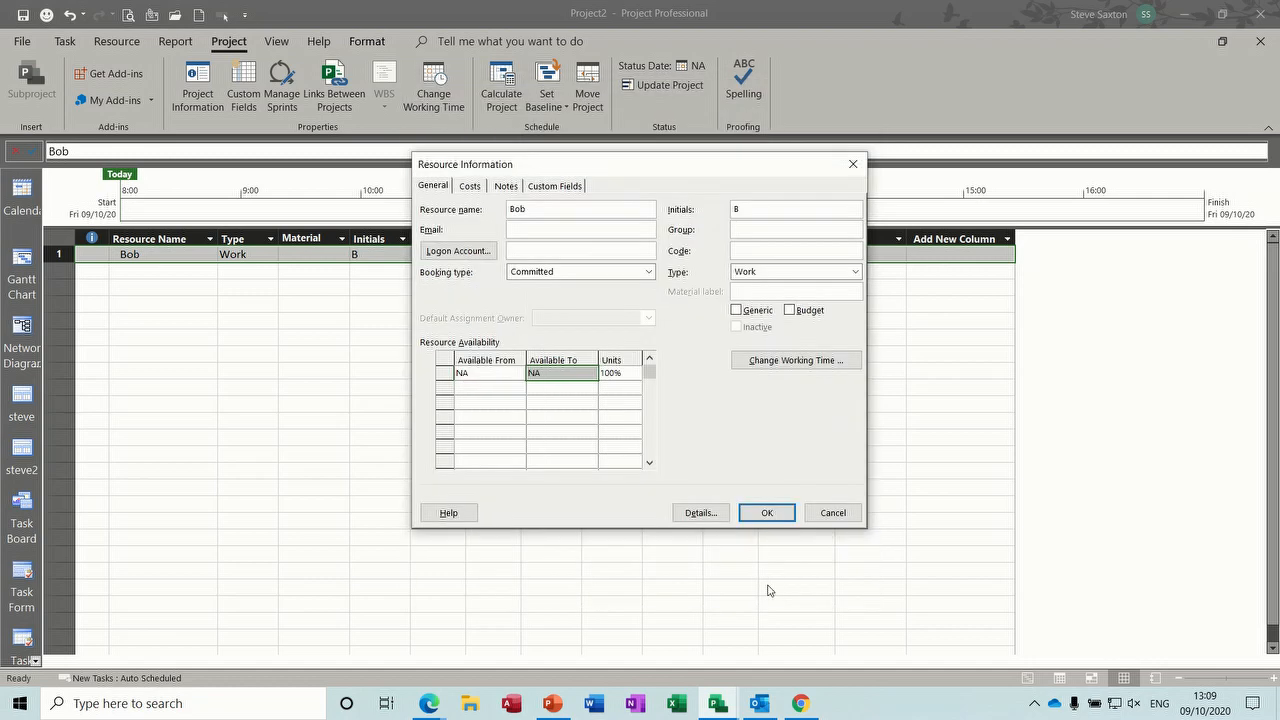
click(766, 513)
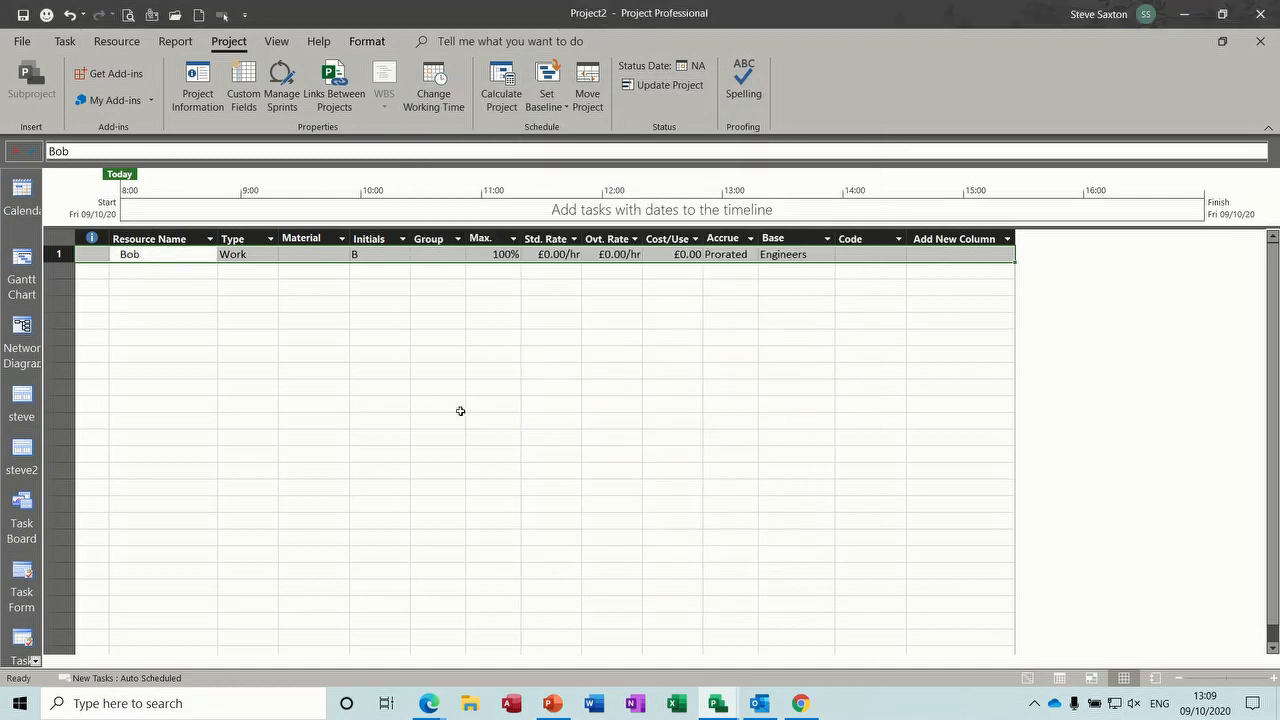
Return to the Gantt Chart and retry starting Task C on 23 December 2020, cancelling the reschedule
click(21, 270)
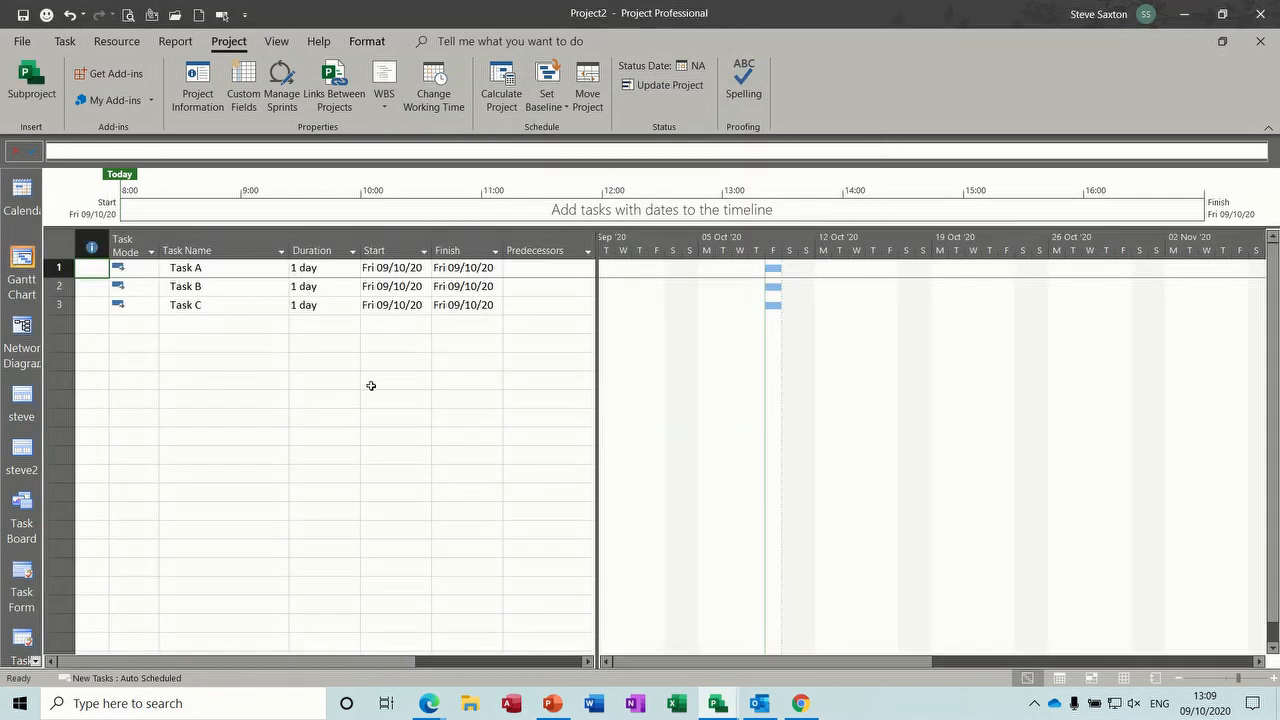
click(393, 305)
click(423, 306)
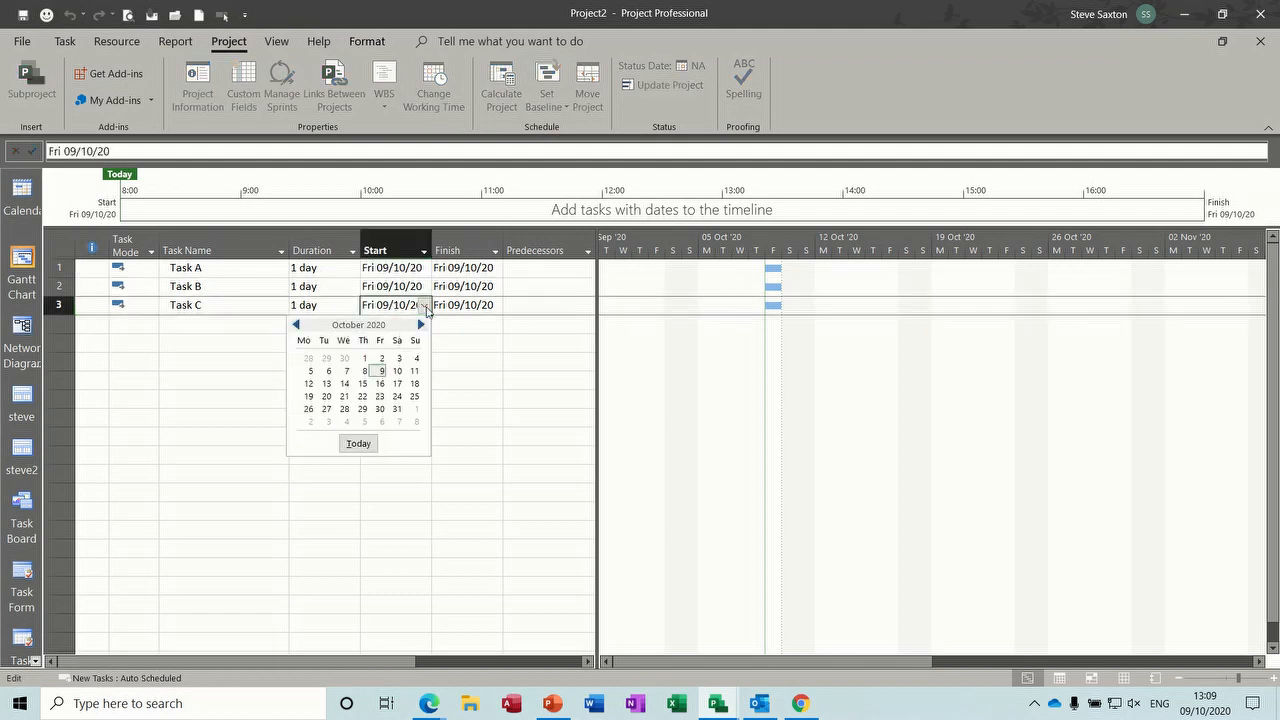
click(421, 325)
click(421, 325)
click(344, 397)
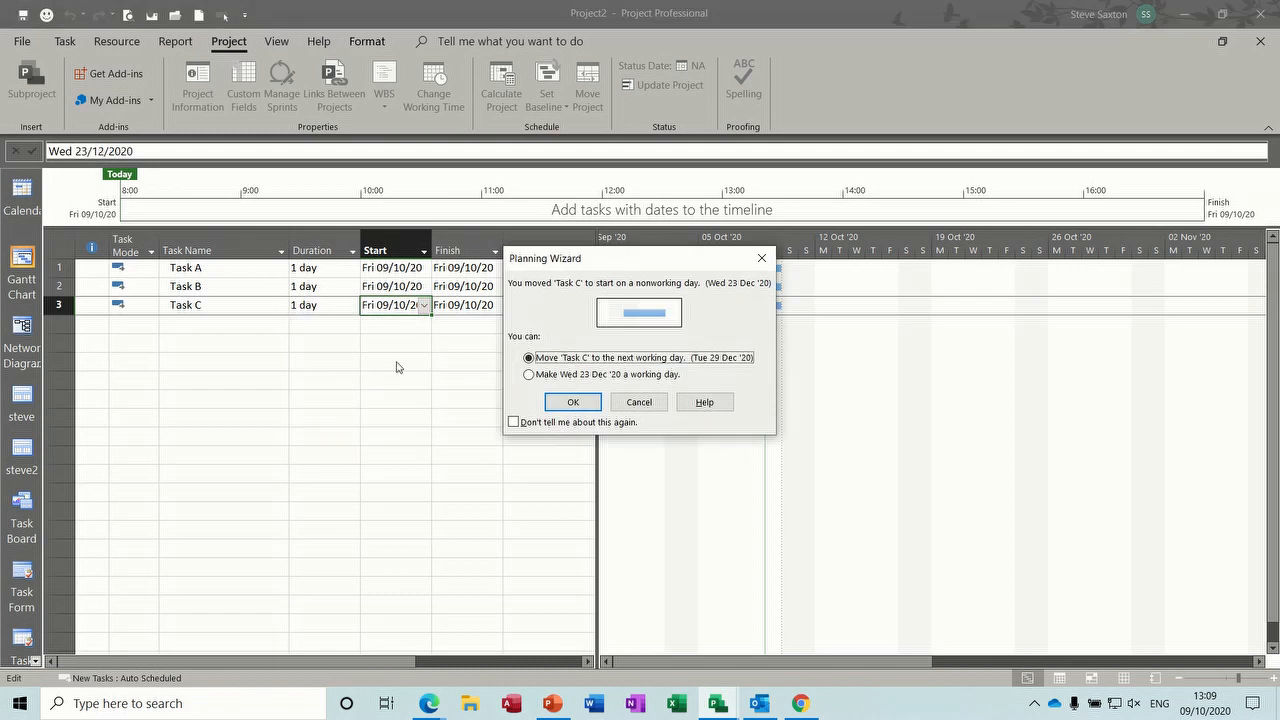
click(637, 401)
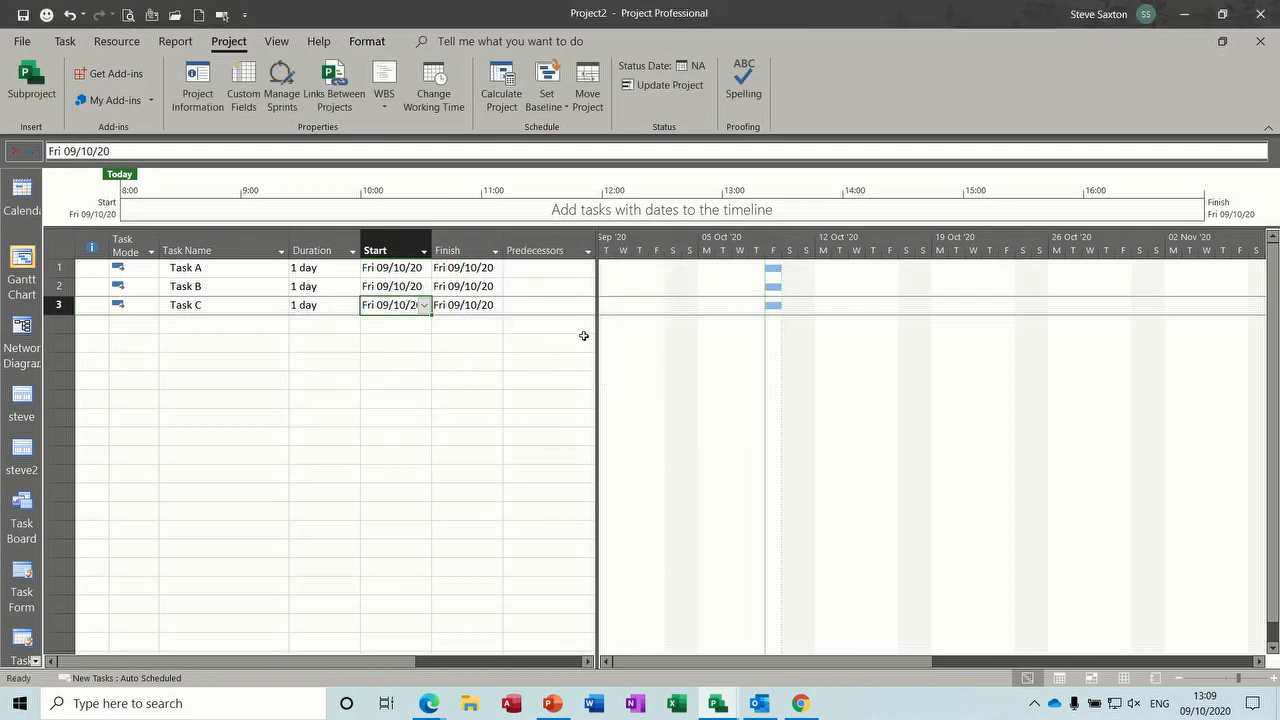
Widen the task table to reach the Resource Names column and assign the existing resource to Task C
drag(595, 340, 766, 334)
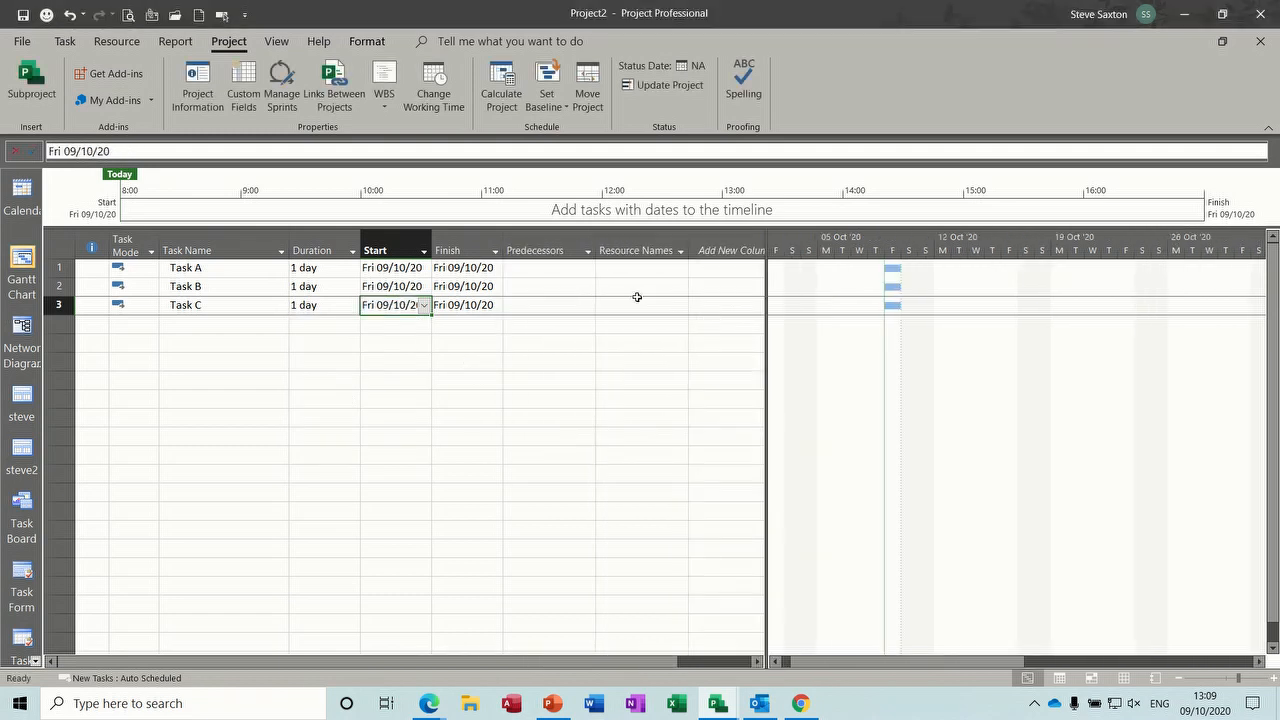
click(633, 307)
text(Bob)
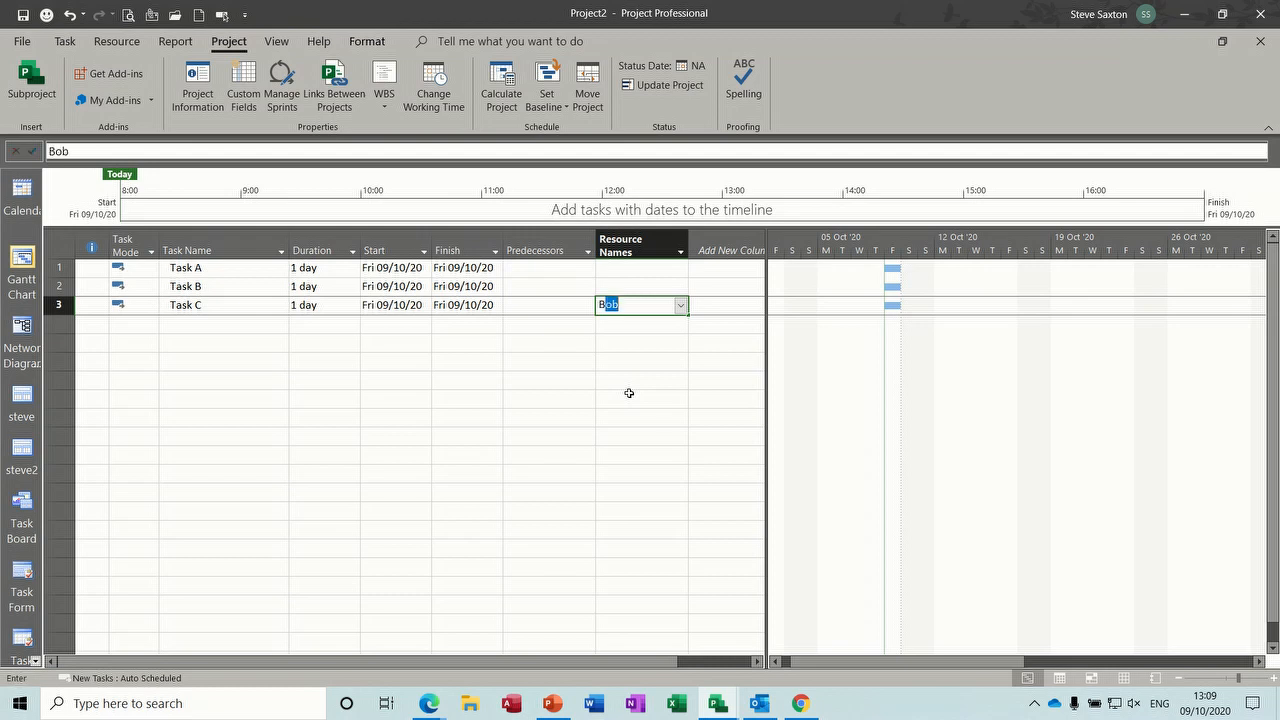
click(336, 324)
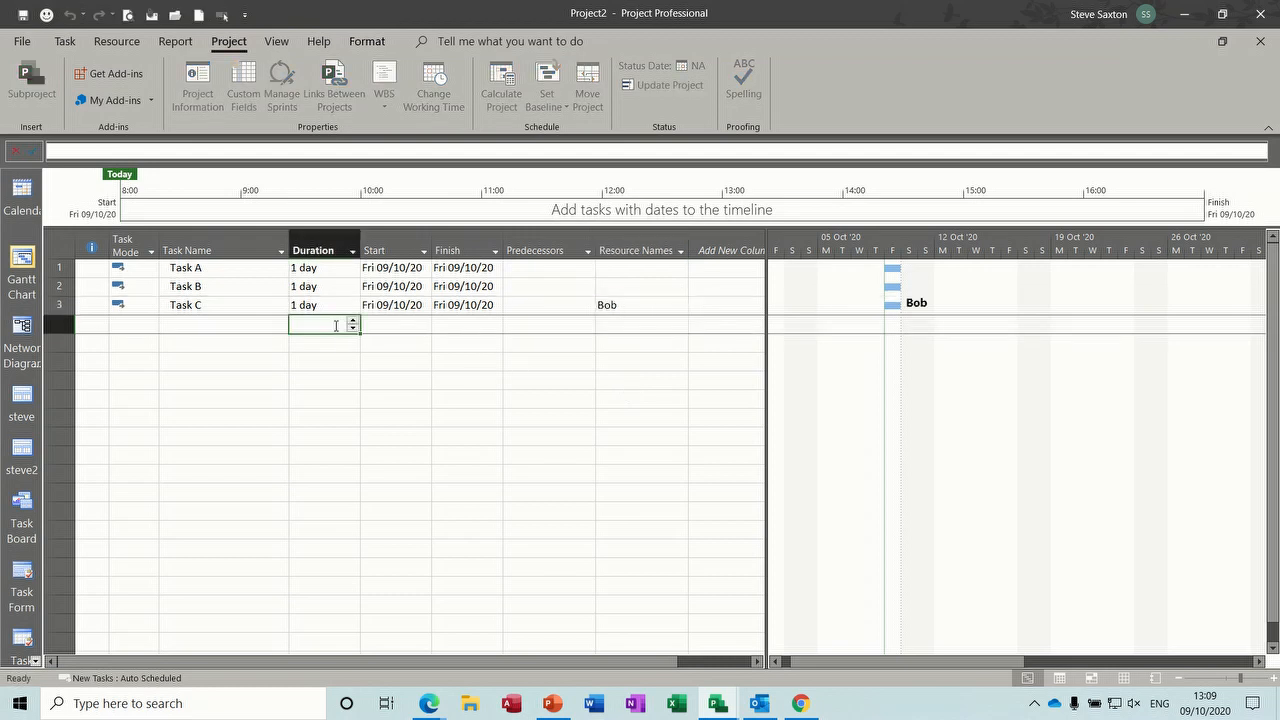
Try to start Task C on 23 December 2020 with the resource assigned, and cancel the move
click(399, 305)
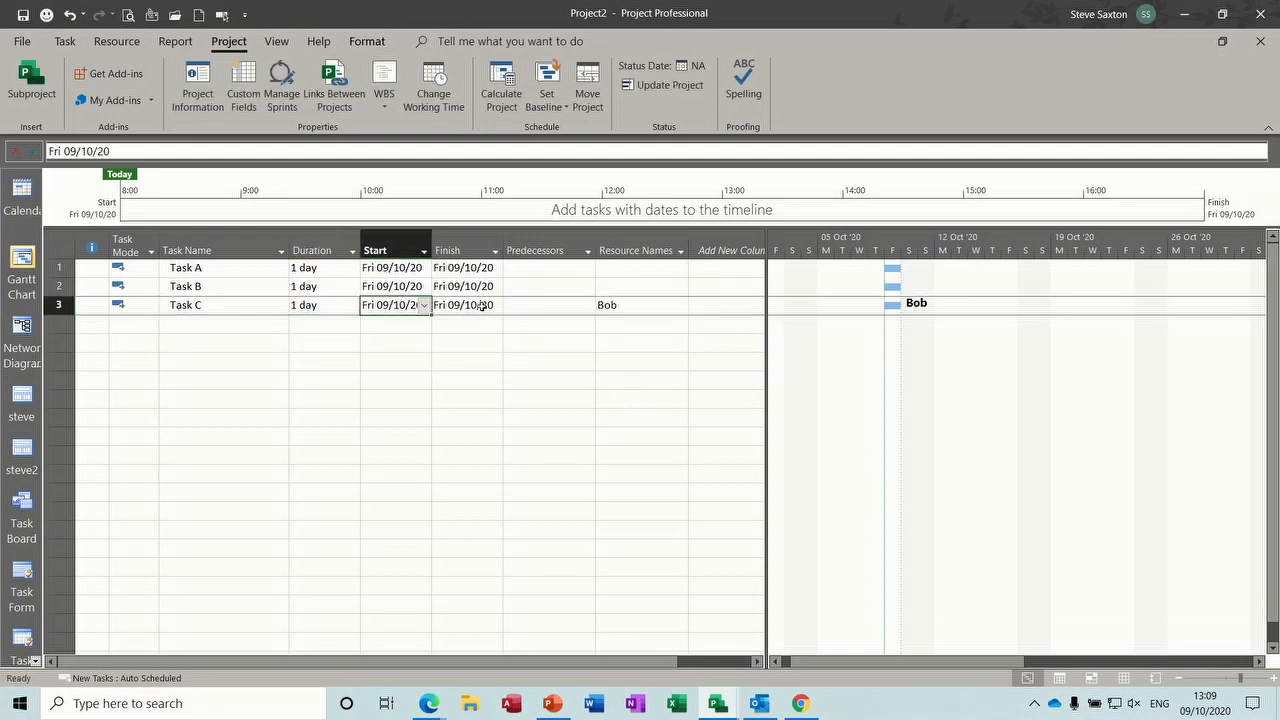
click(425, 305)
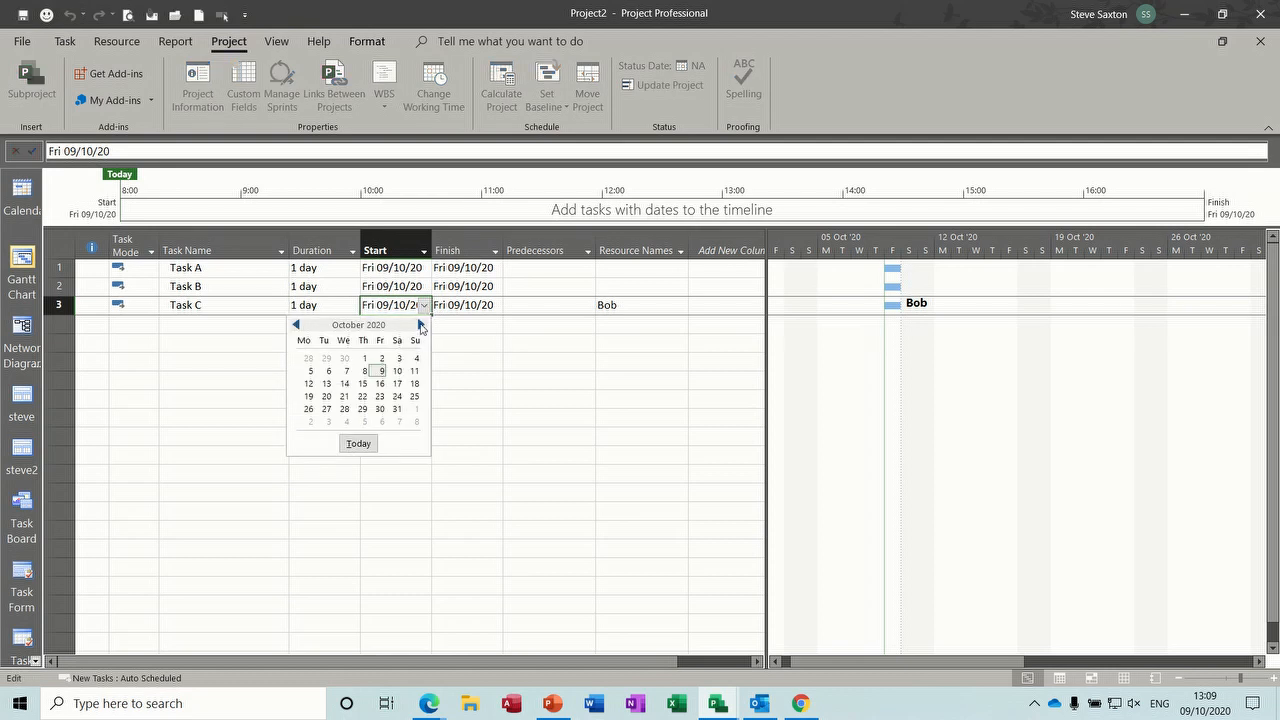
click(421, 325)
click(421, 325)
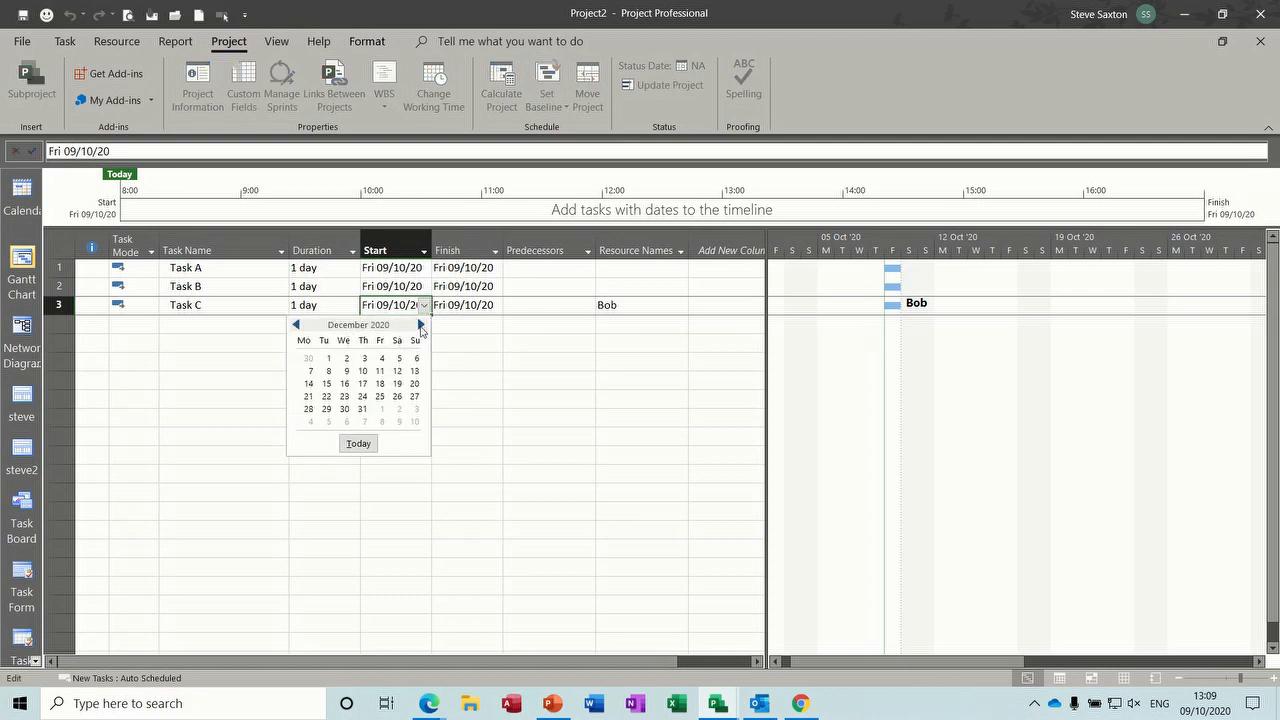
click(344, 397)
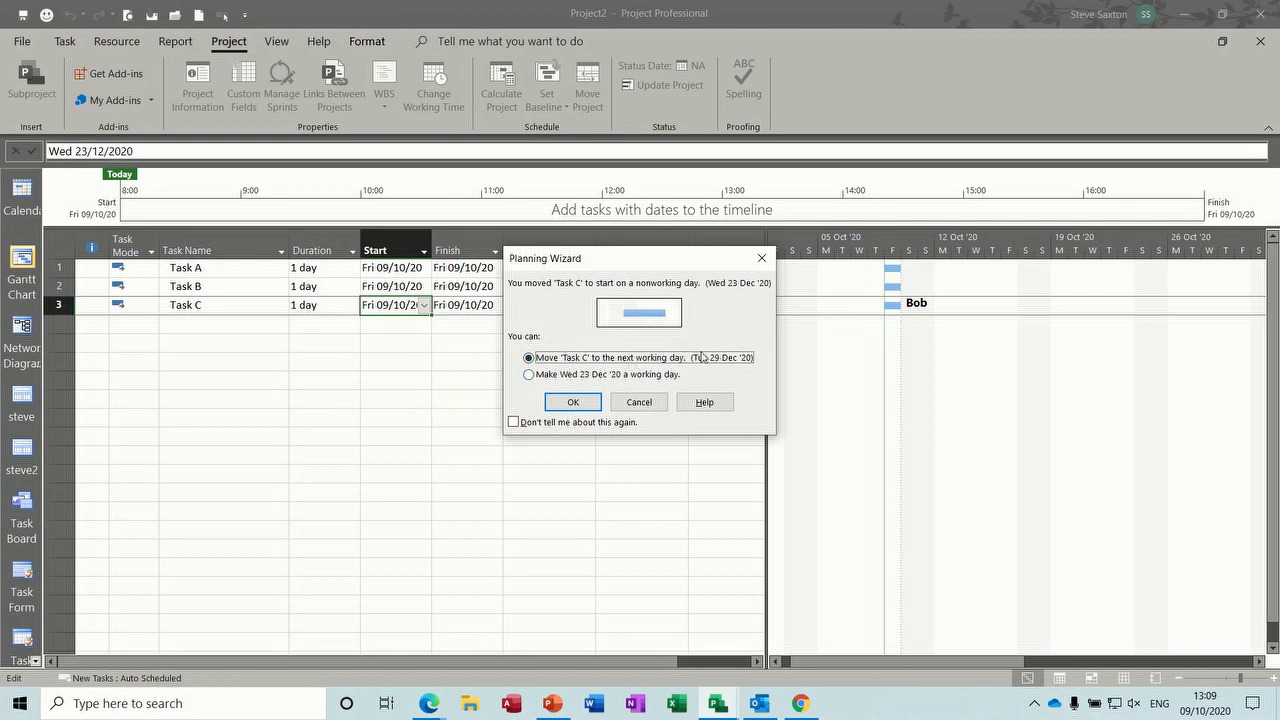
click(639, 402)
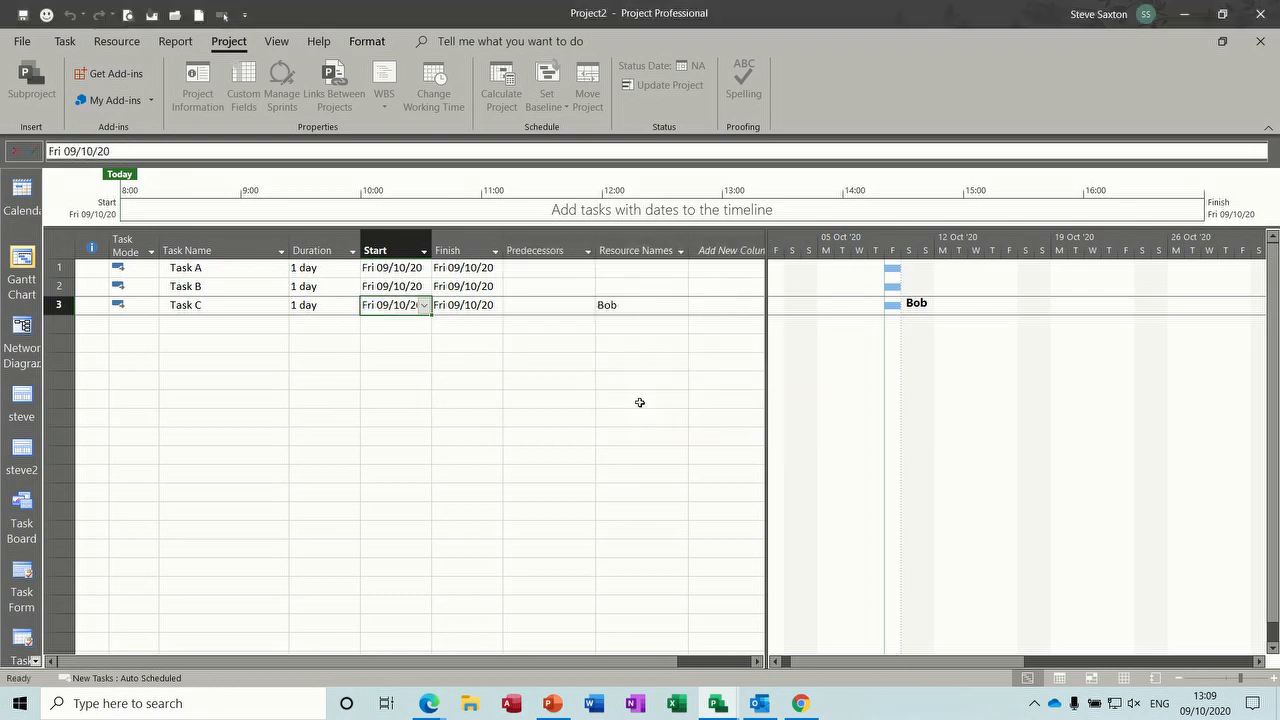
Assign the Engineers calendar to Task C in its advanced task information and accept the change
double_click(232, 306)
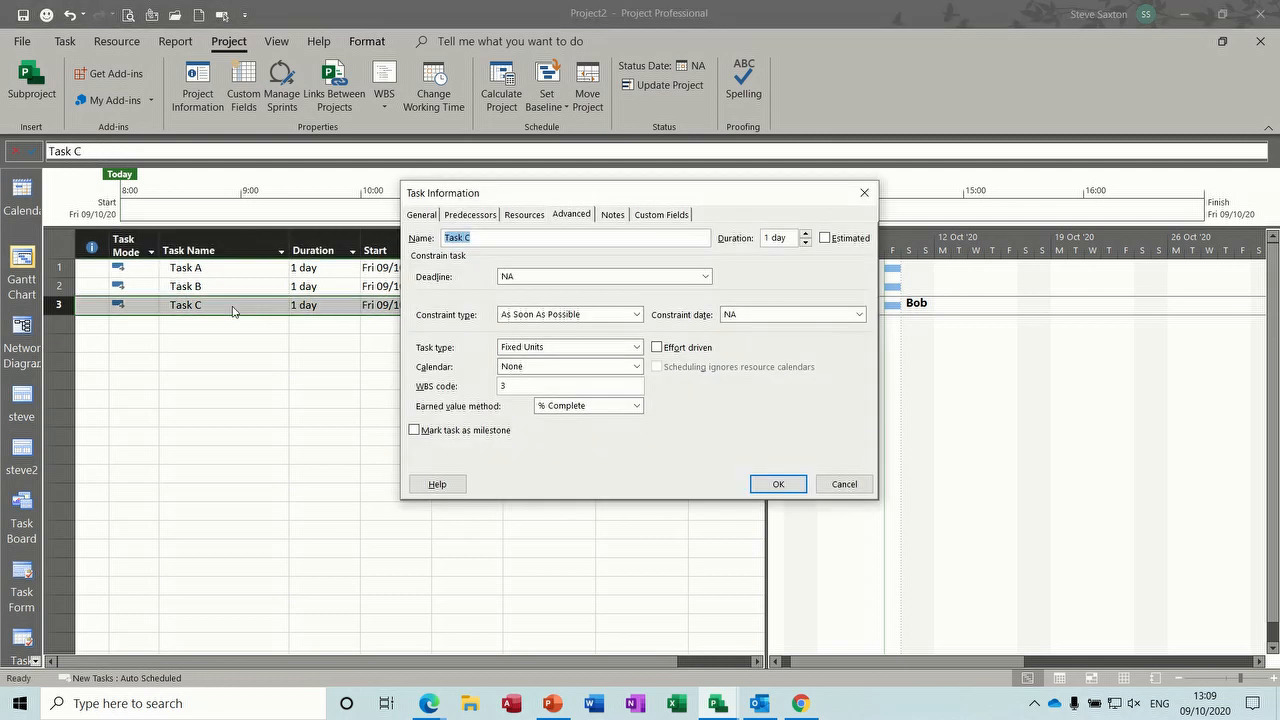
click(576, 218)
click(636, 367)
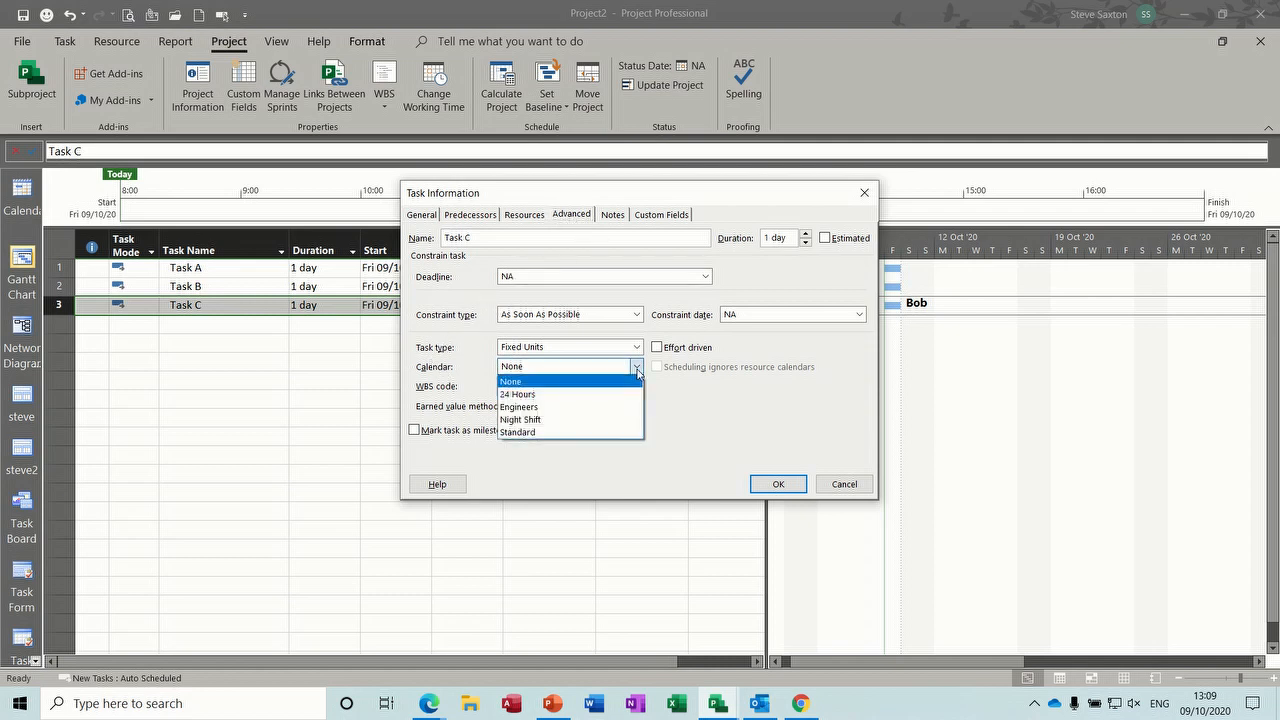
click(557, 407)
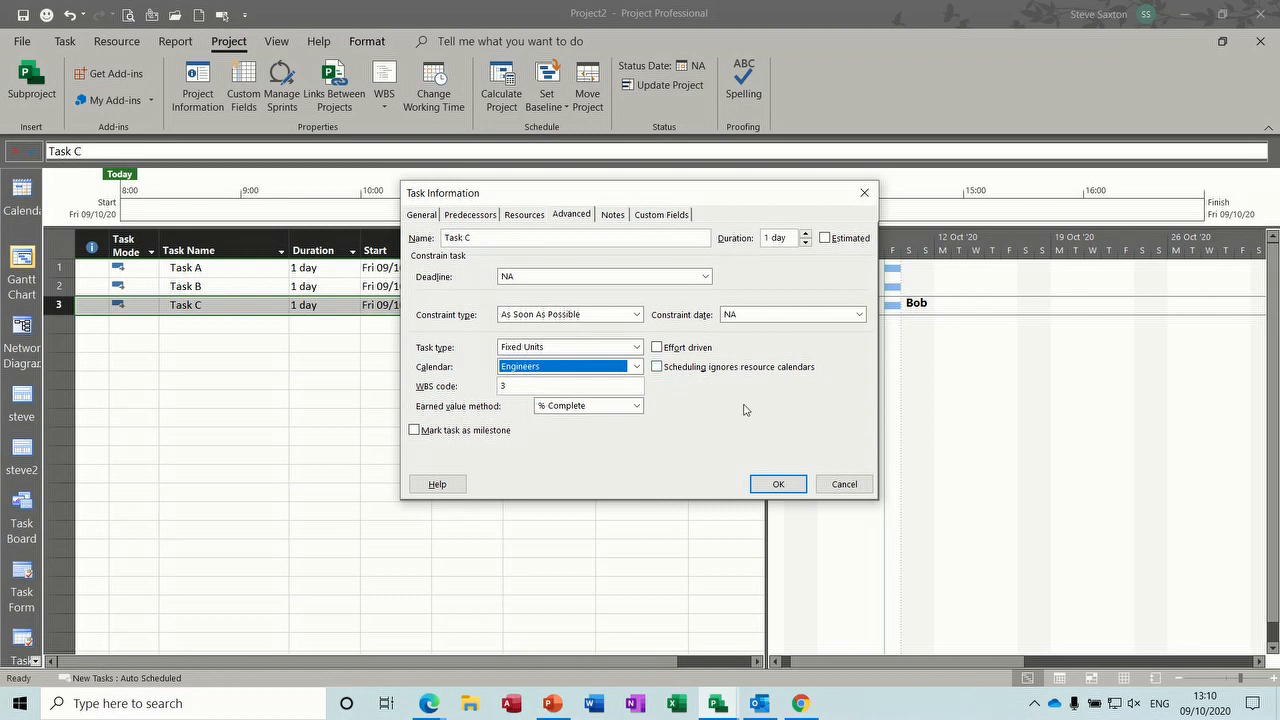
click(777, 485)
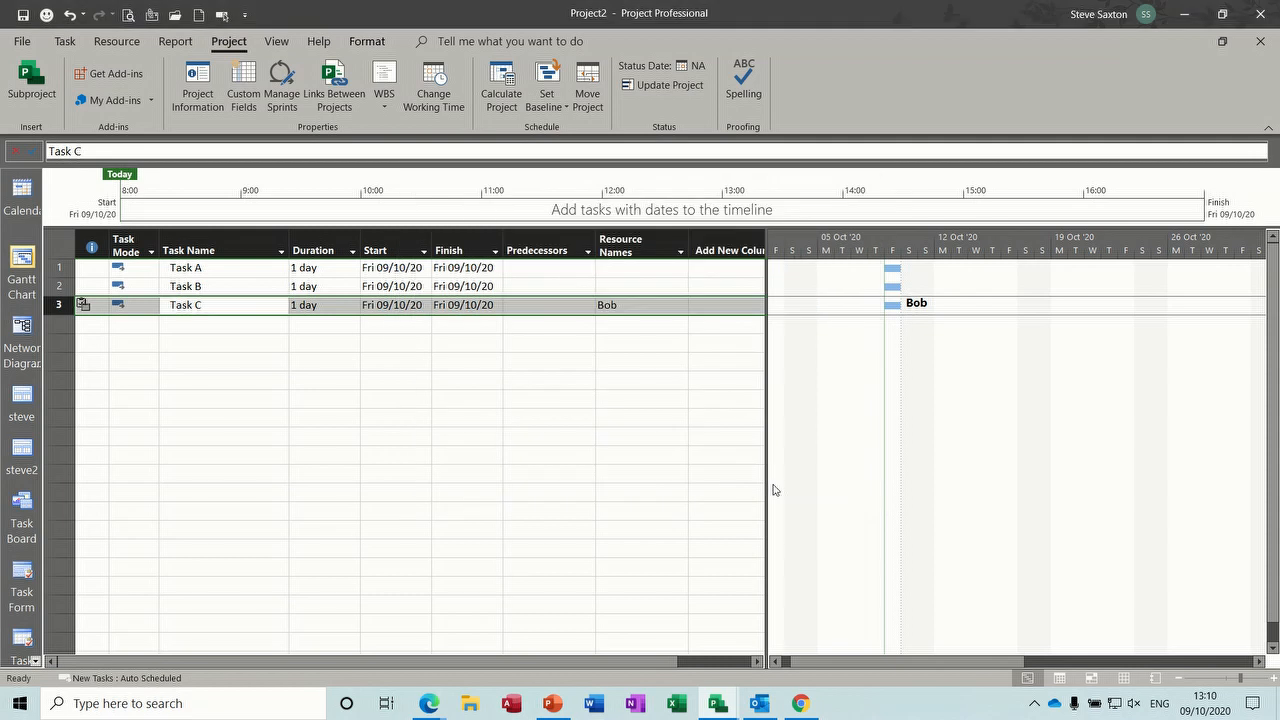
Set Task C's start date to 23 December 2020
click(406, 308)
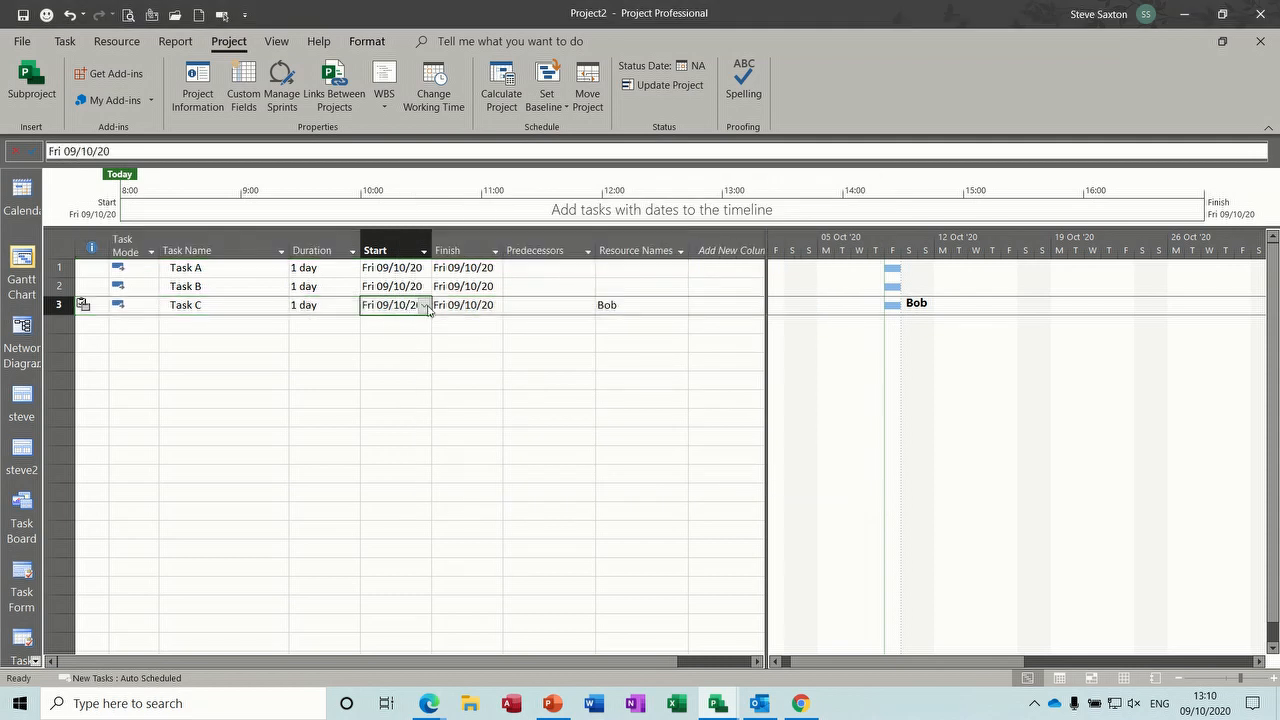
click(426, 307)
click(421, 325)
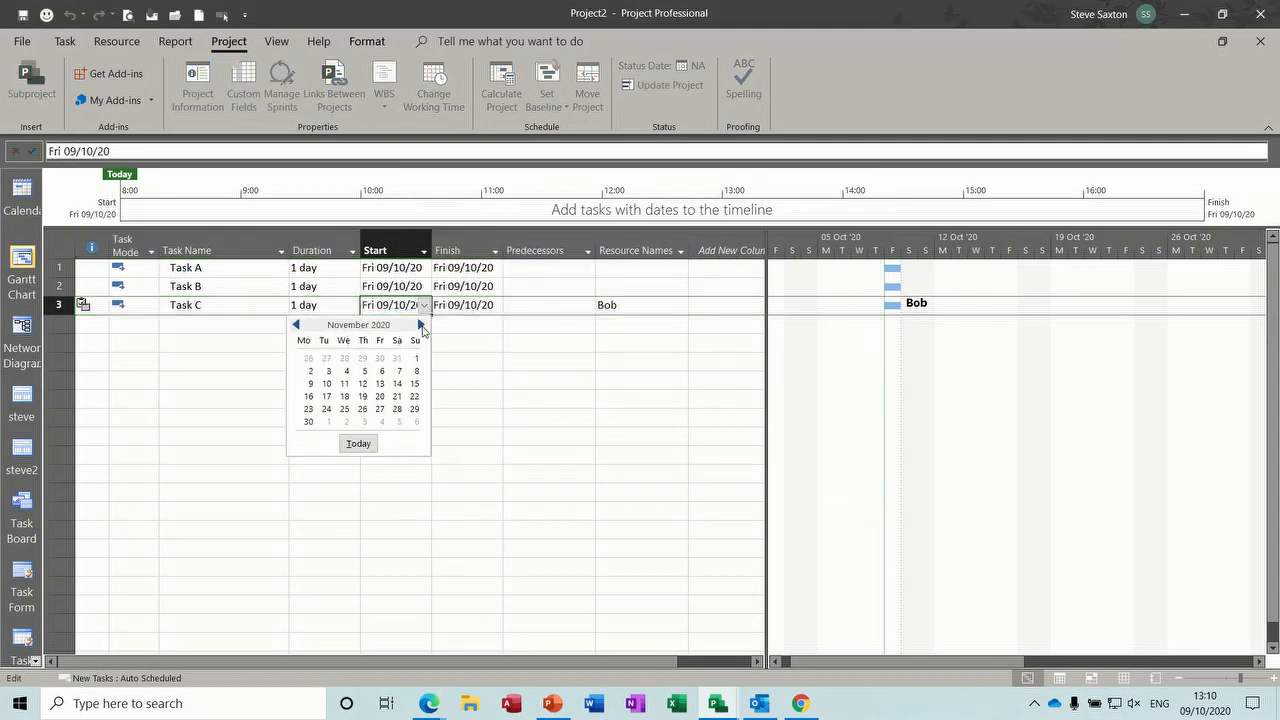
click(421, 325)
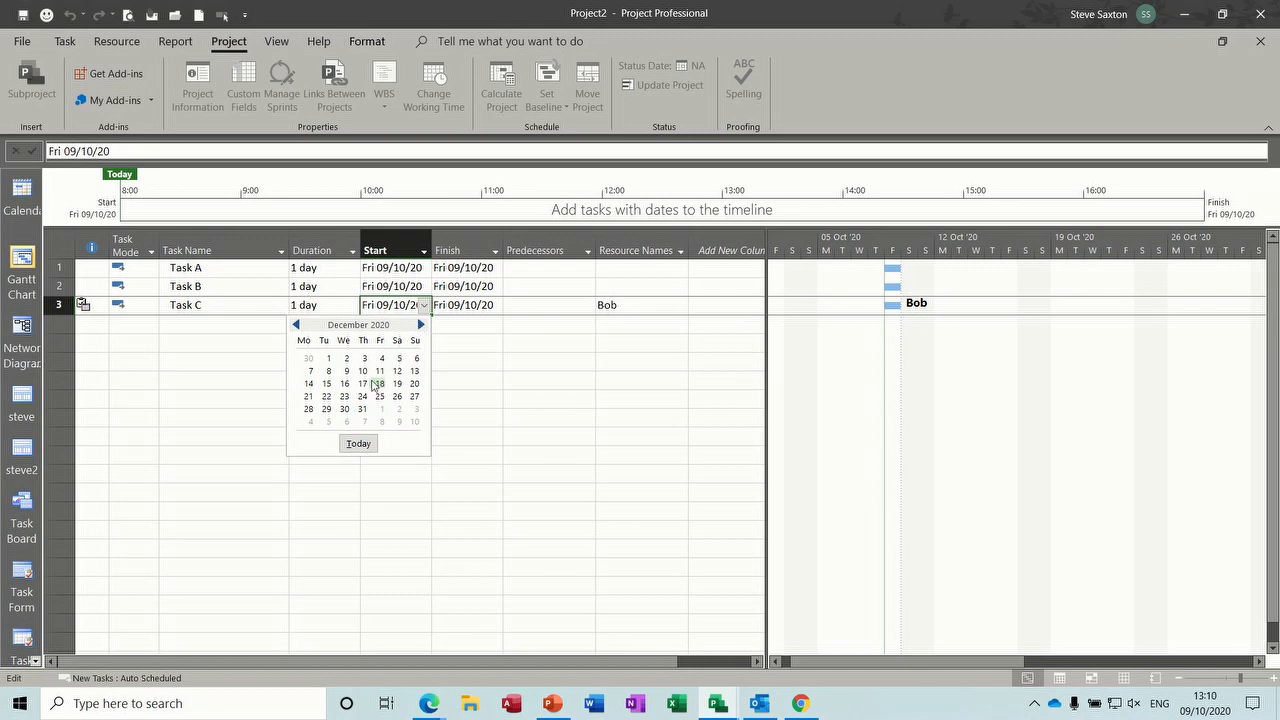
click(345, 397)
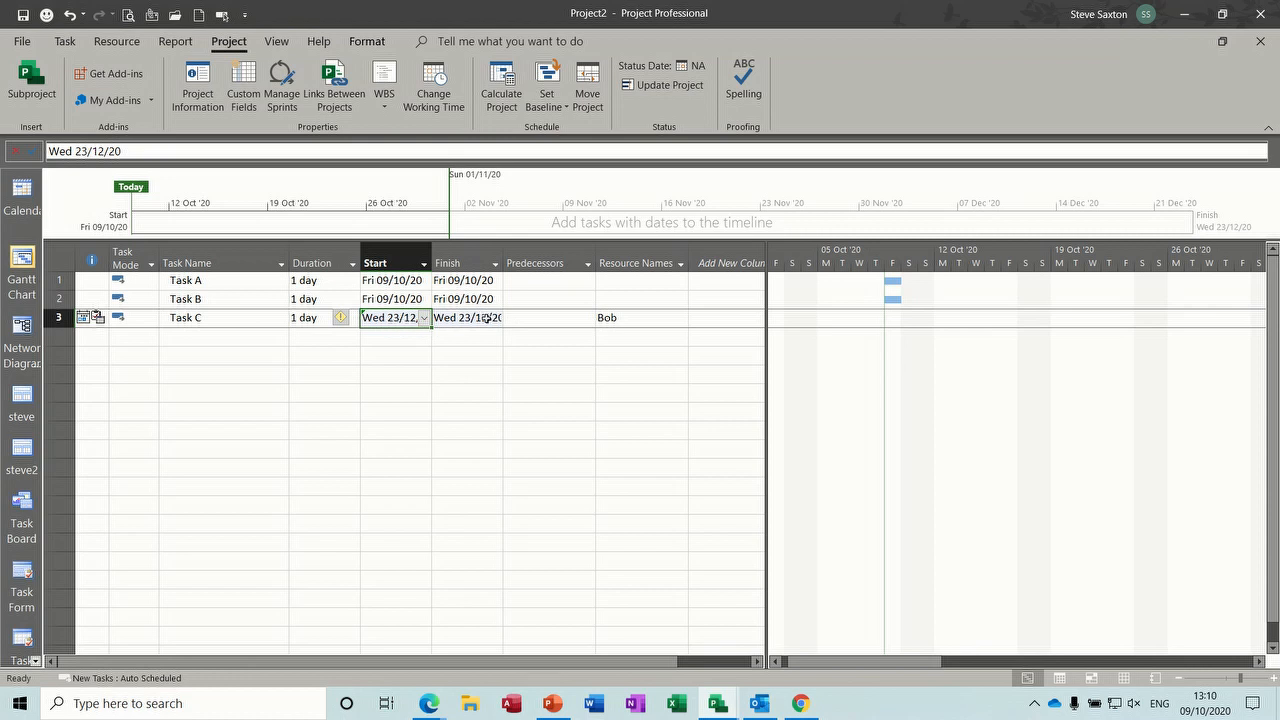
Set Task C's duration to 3 days and check its finish date
click(238, 321)
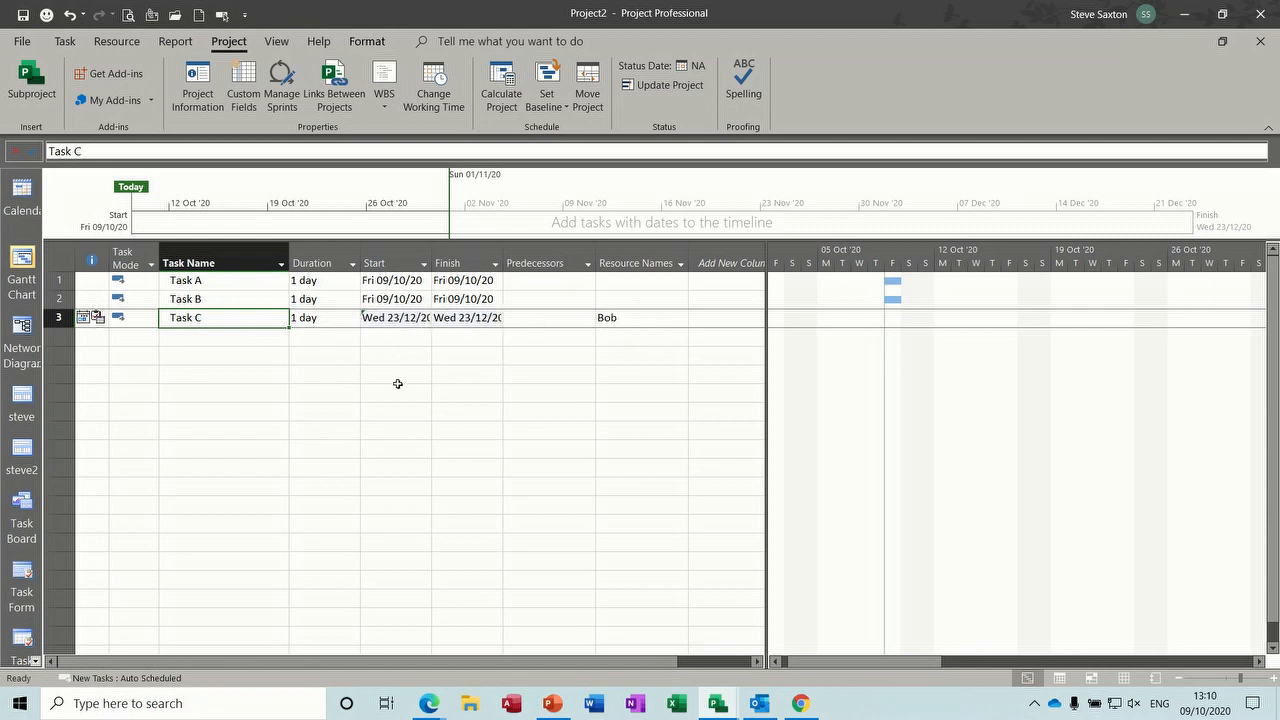
click(325, 317)
text(3)
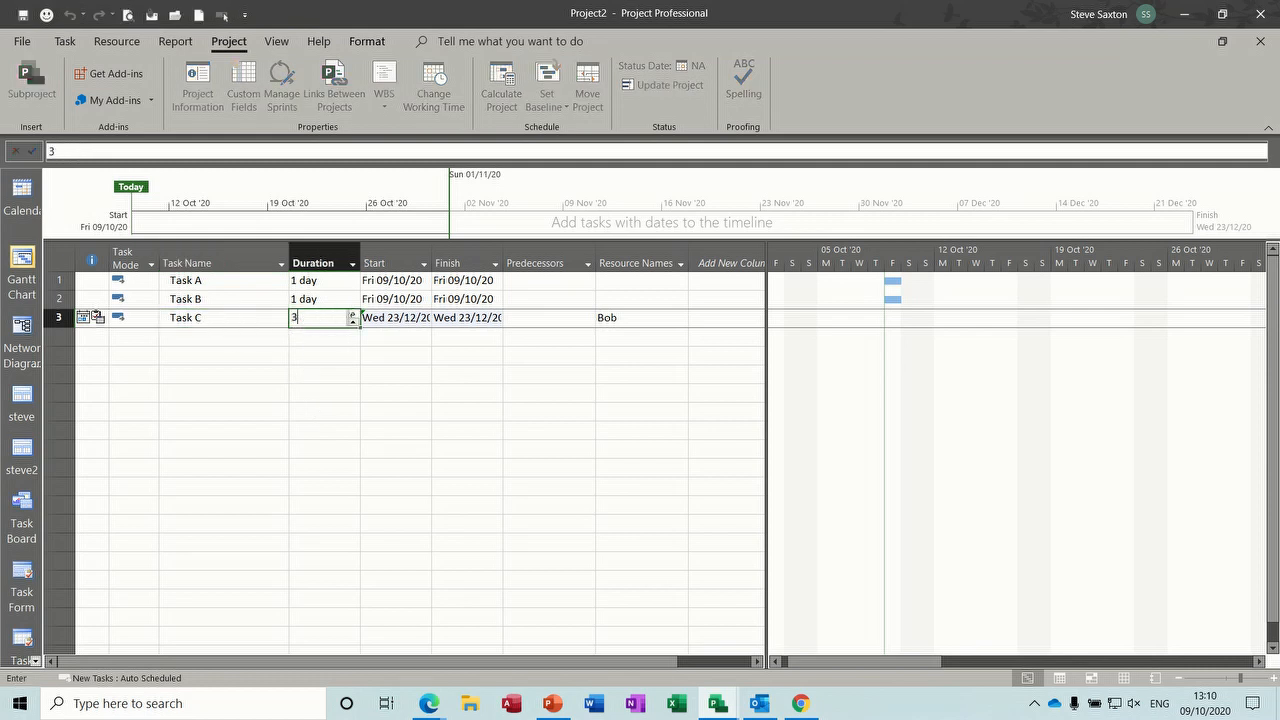
key(Return)
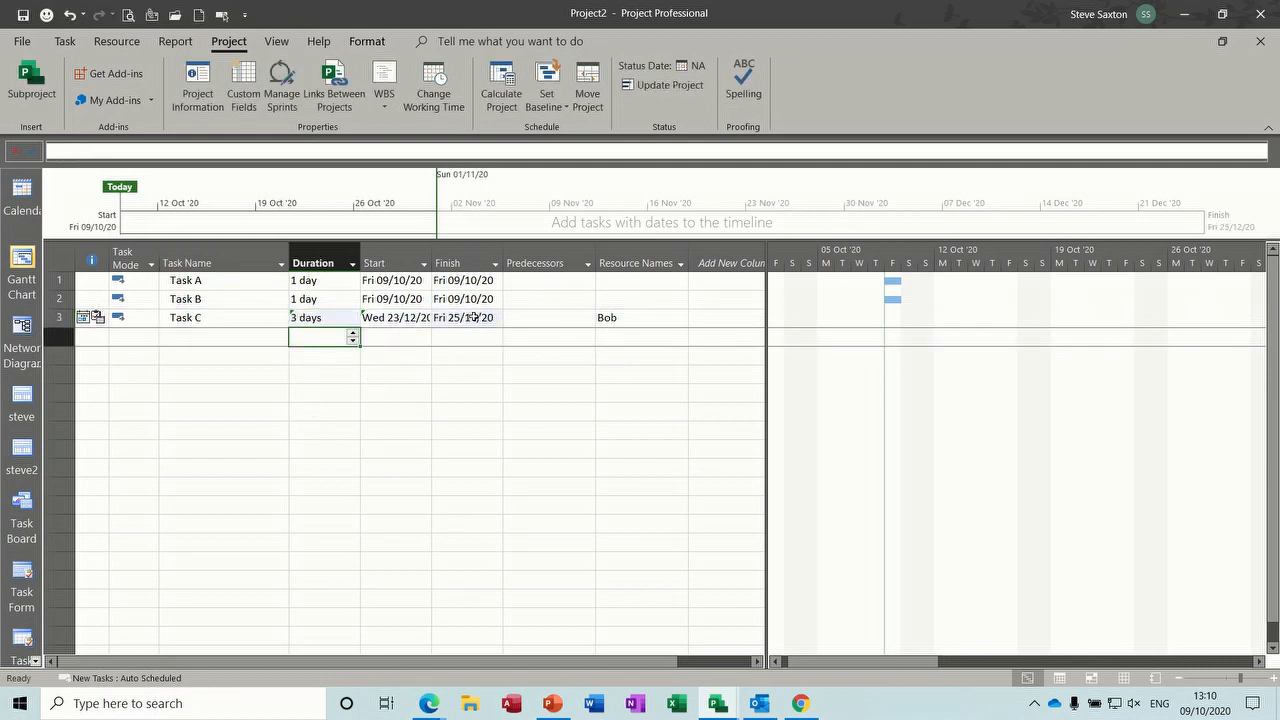
click(474, 317)
click(229, 317)
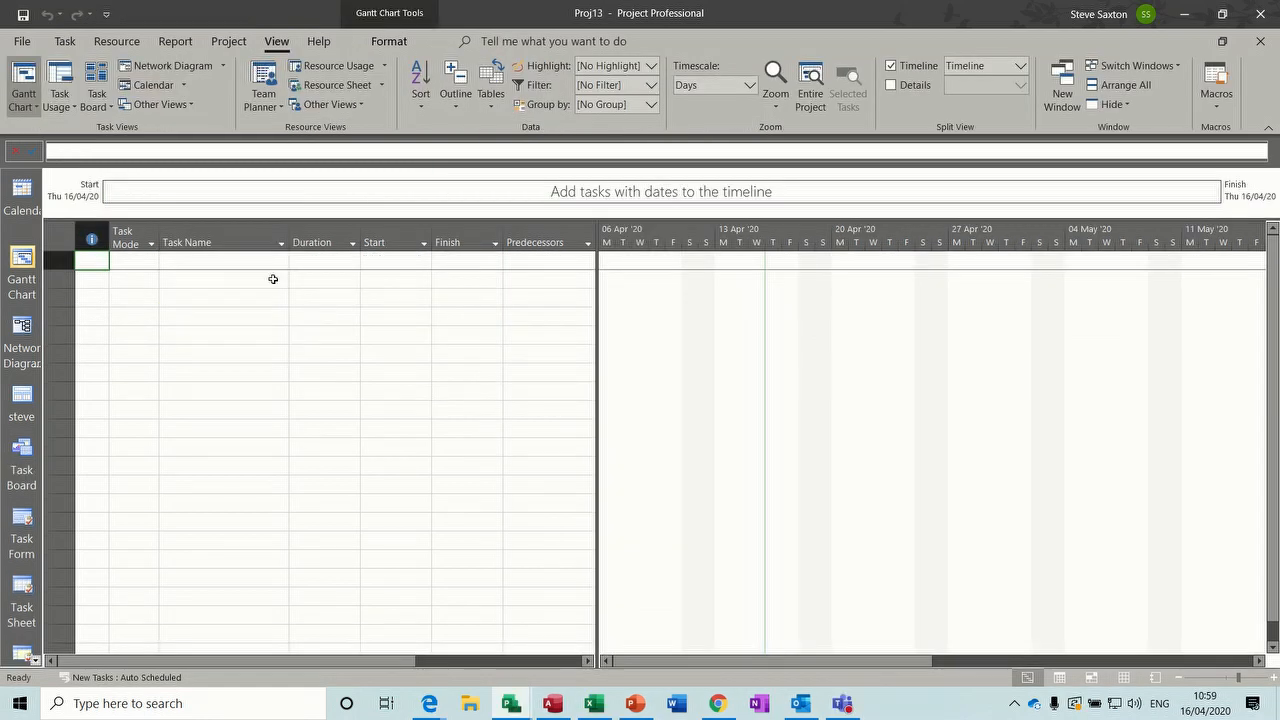
Add a task named Process with a duration of 2 days in the first row of the empty project
click(236, 262)
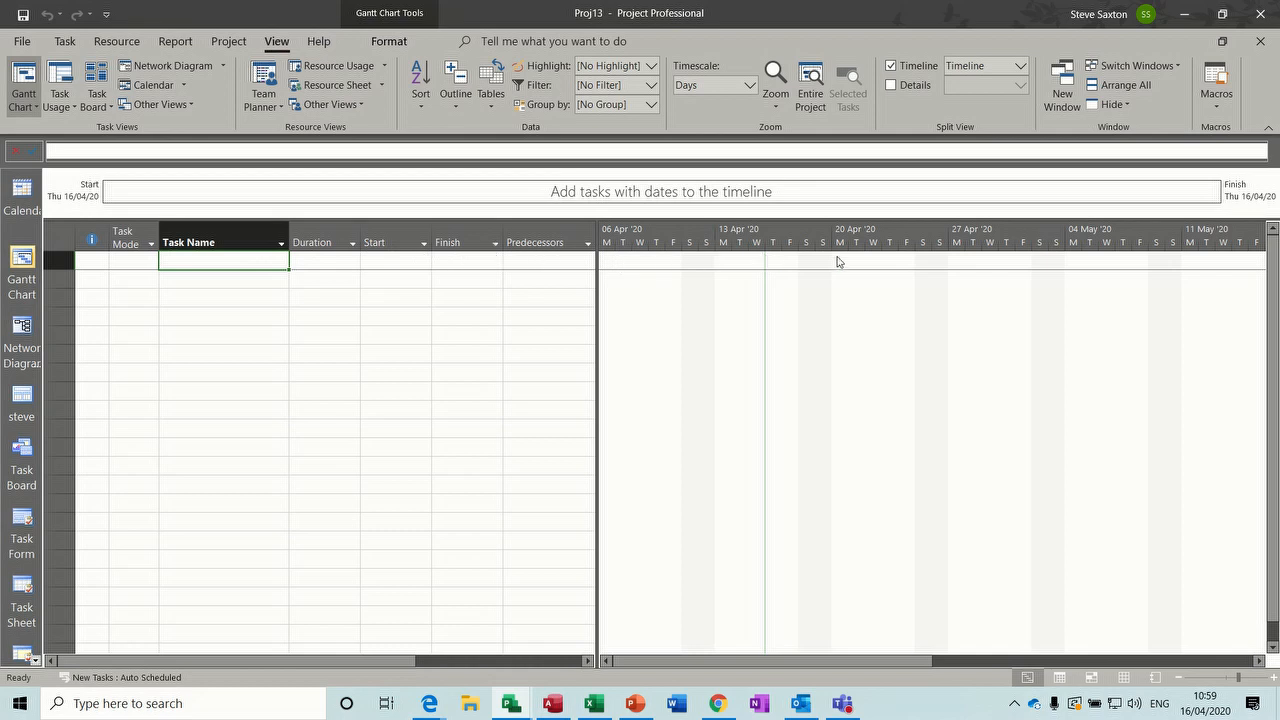
drag(259, 276, 265, 410)
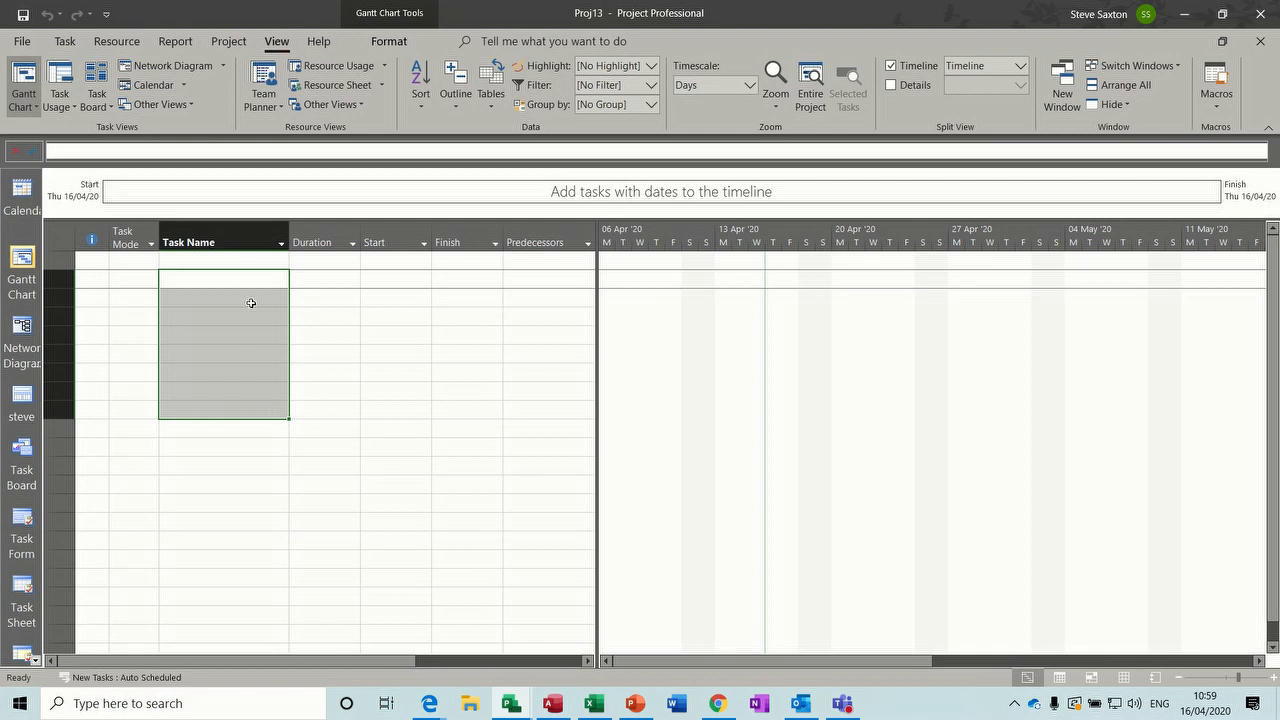
click(235, 261)
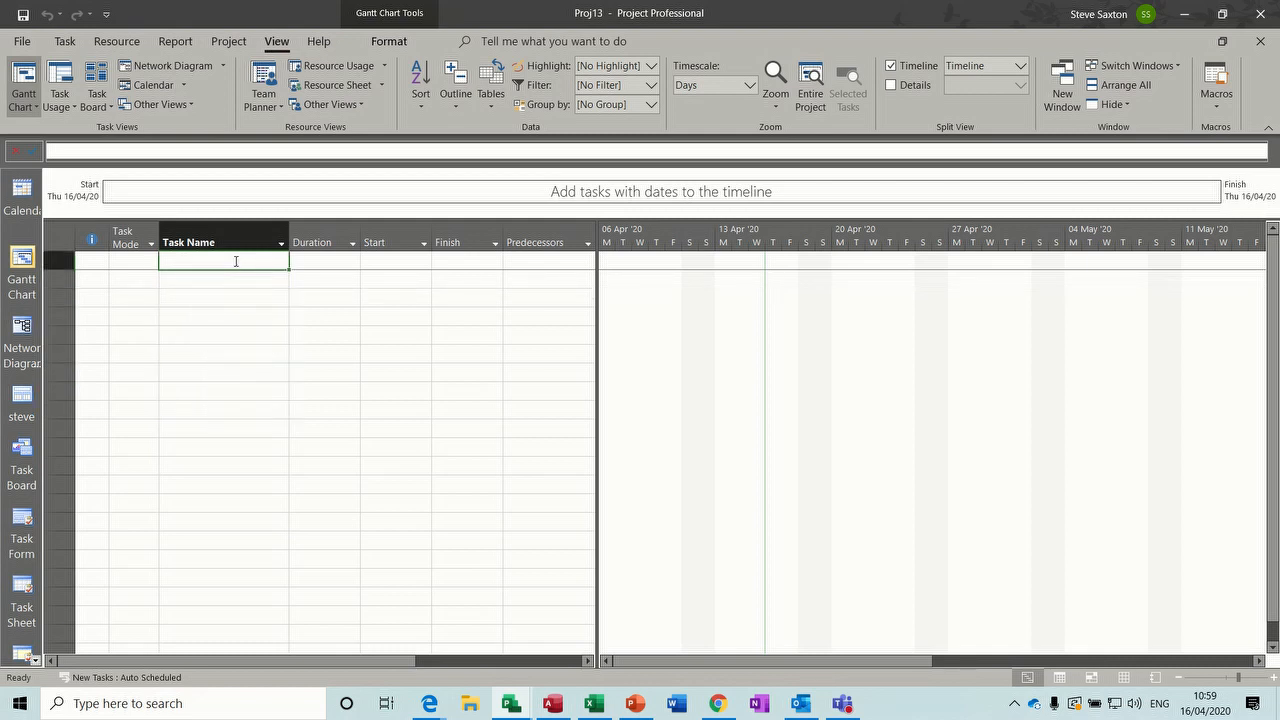
text(Tas)
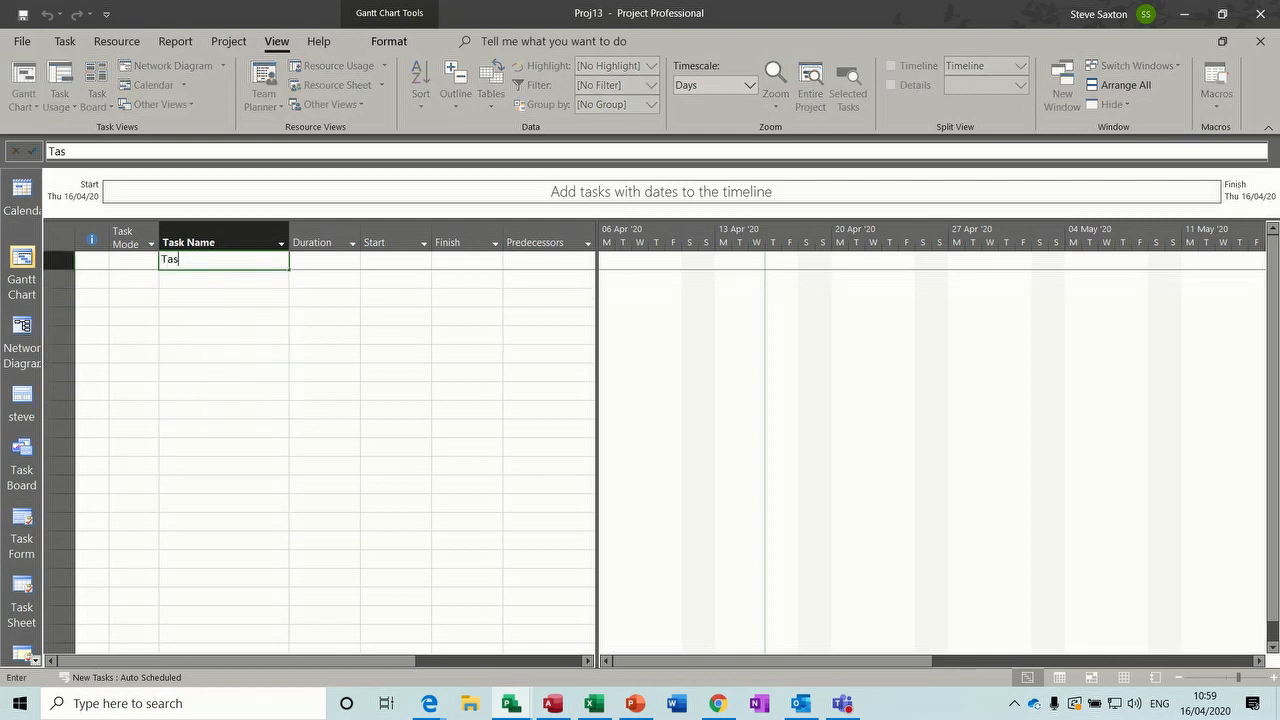
key(BackSpace)
key(BackSpace)
text(Process)
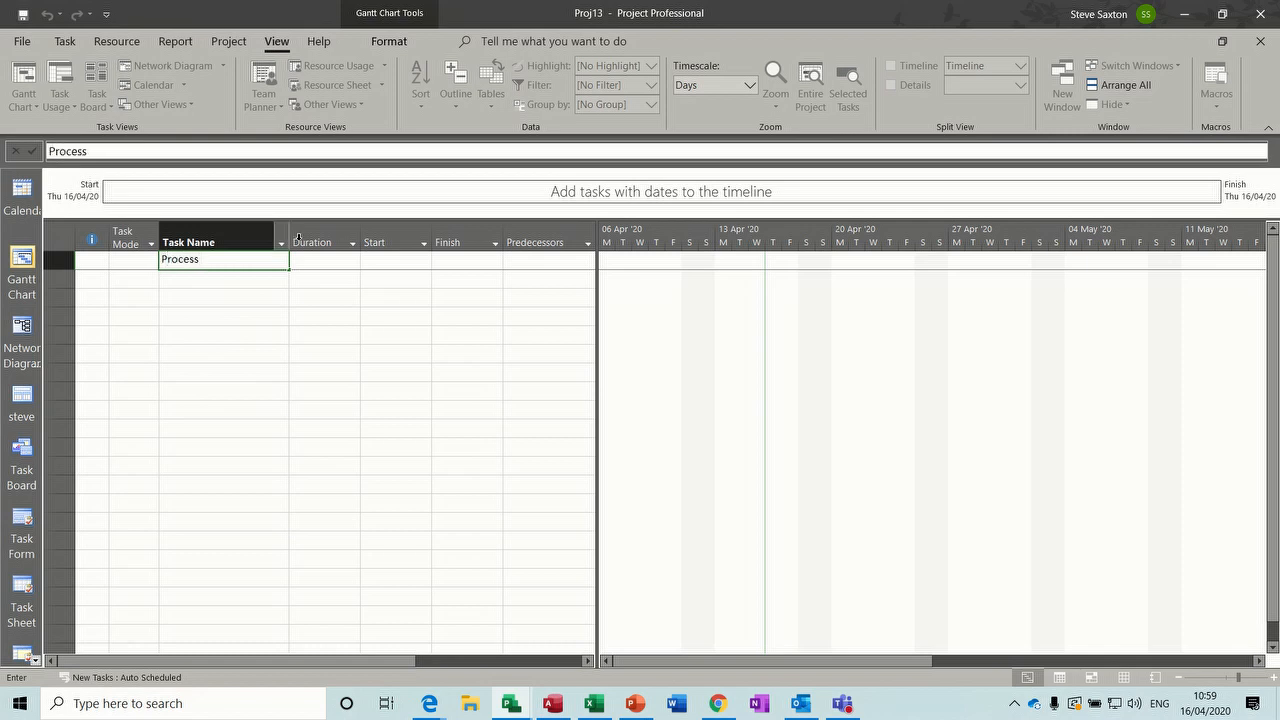
click(335, 260)
text(2)
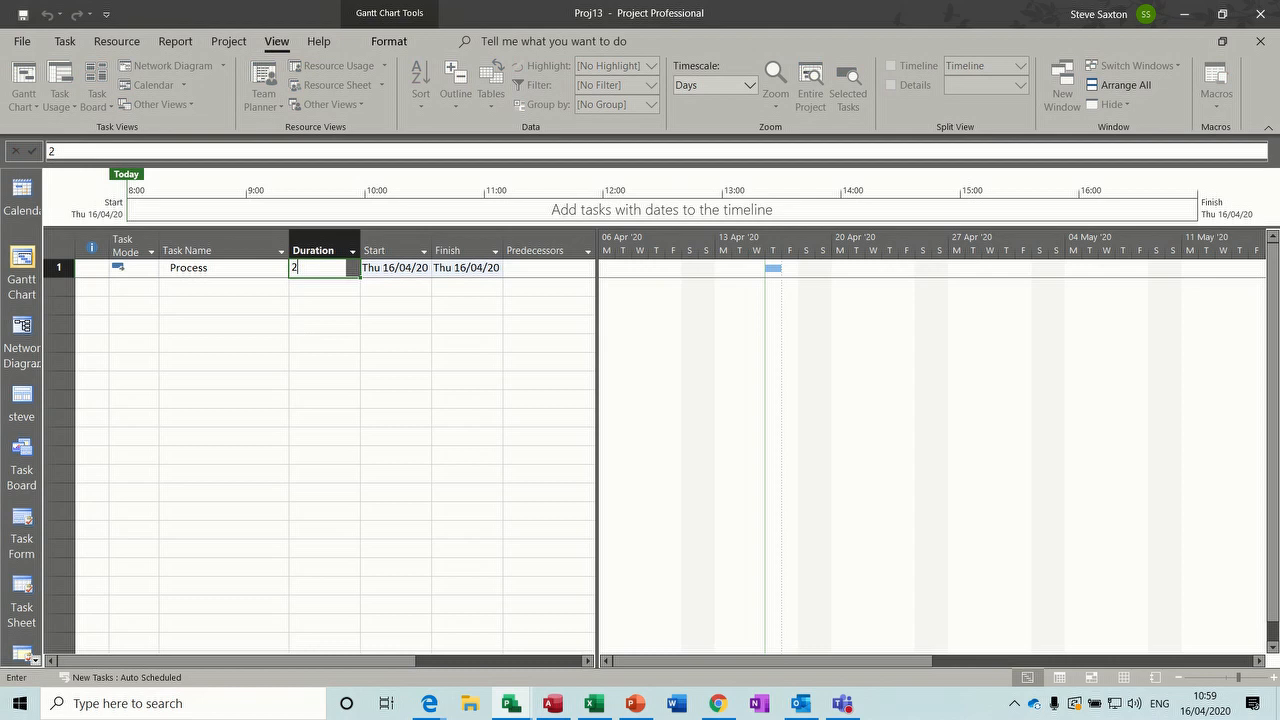
click(240, 287)
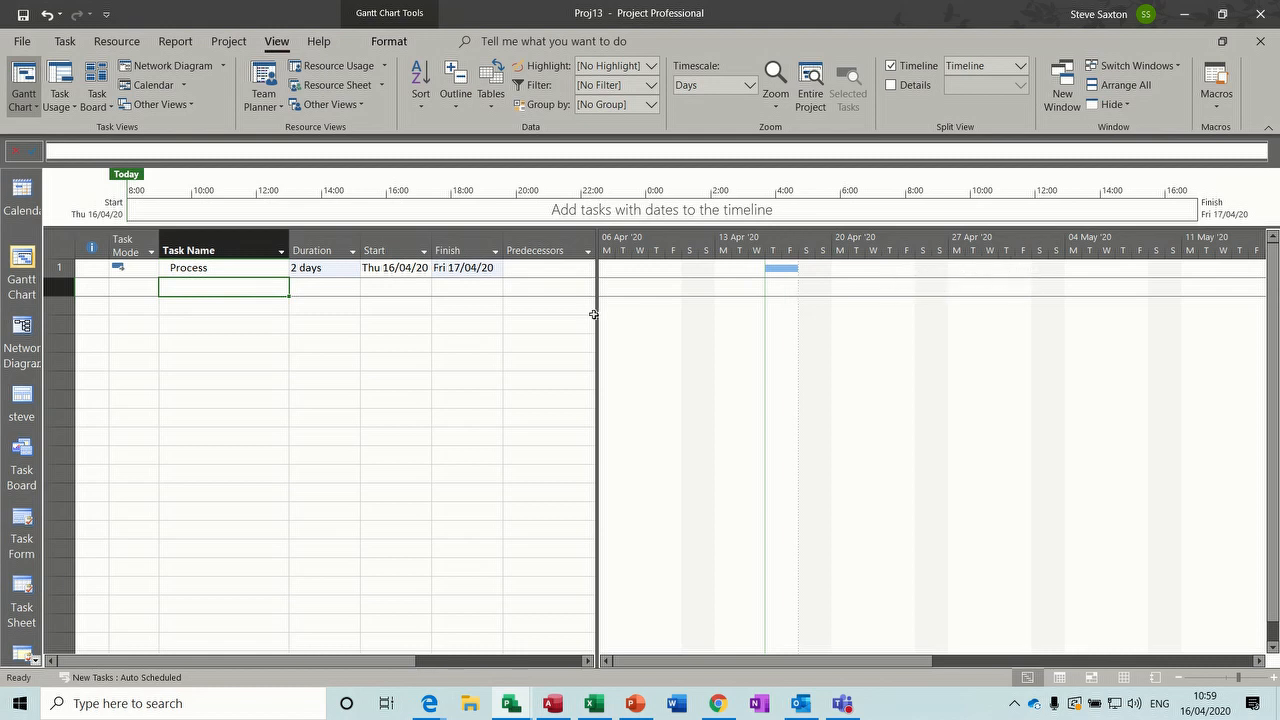
View the Bar Styles settings from the empty area of the Gantt chart and close them
double_click(646, 333)
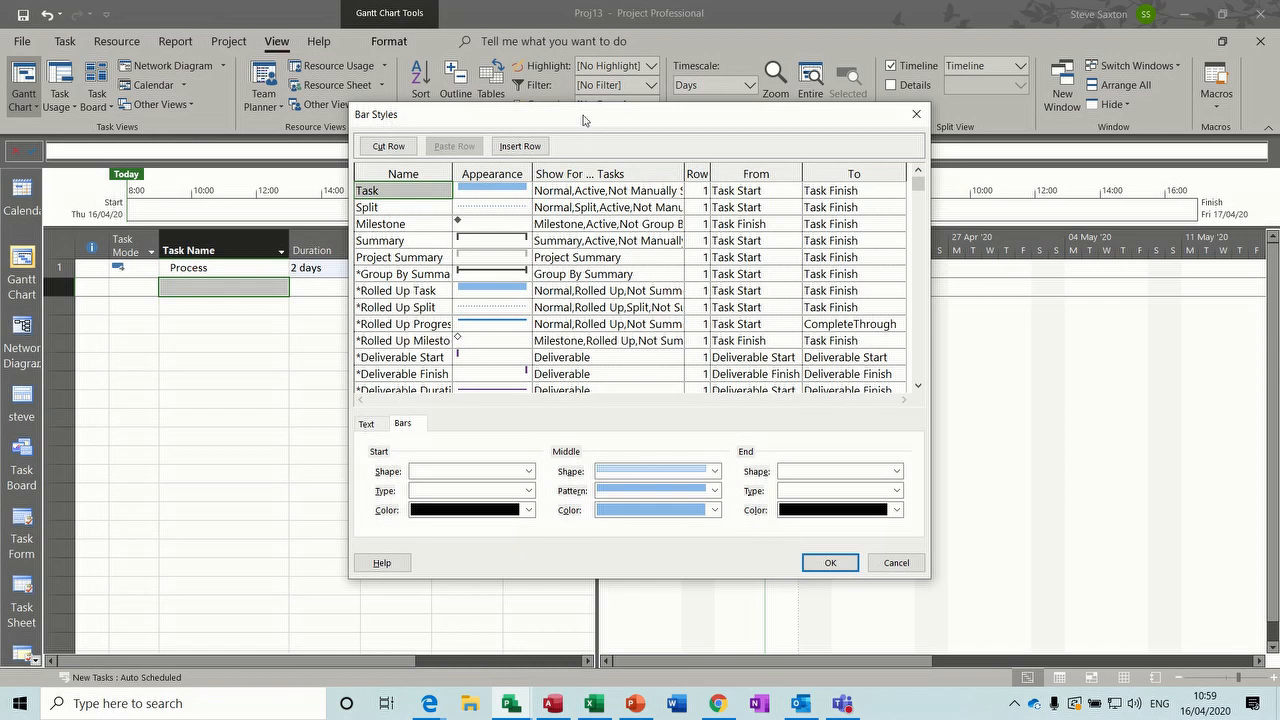
click(917, 116)
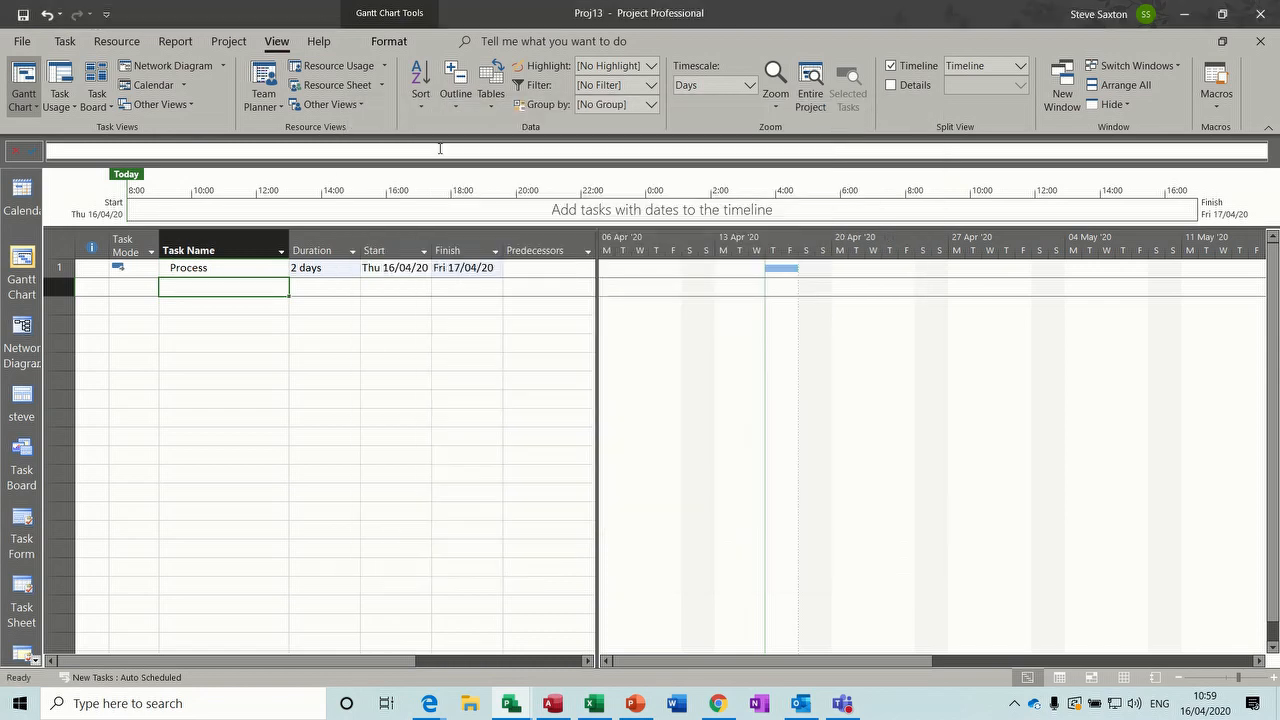
double_click(744, 359)
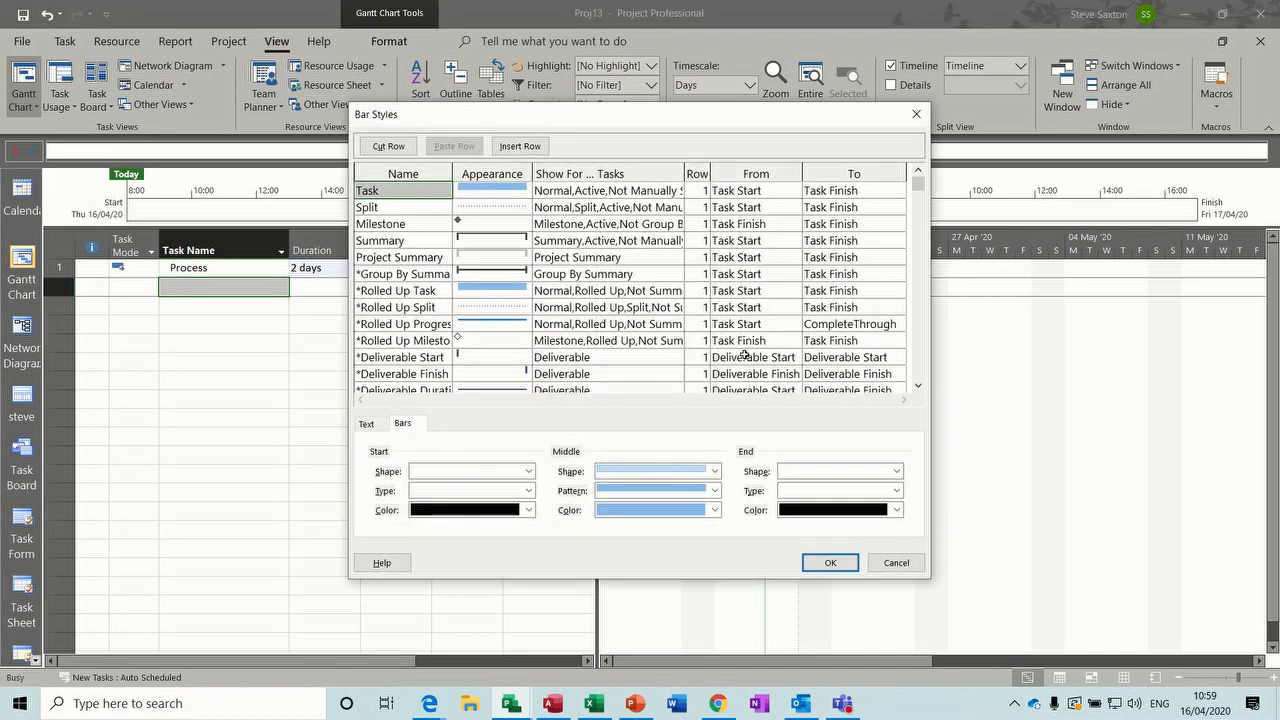
click(917, 116)
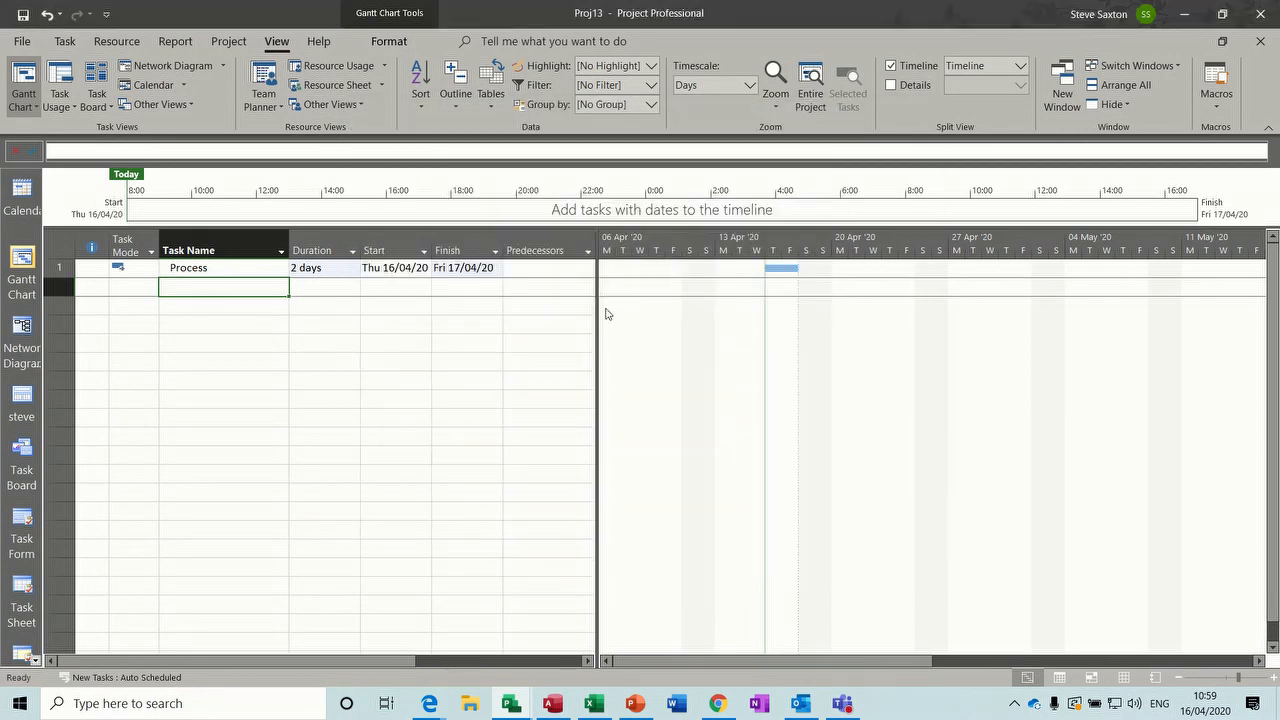
double_click(743, 341)
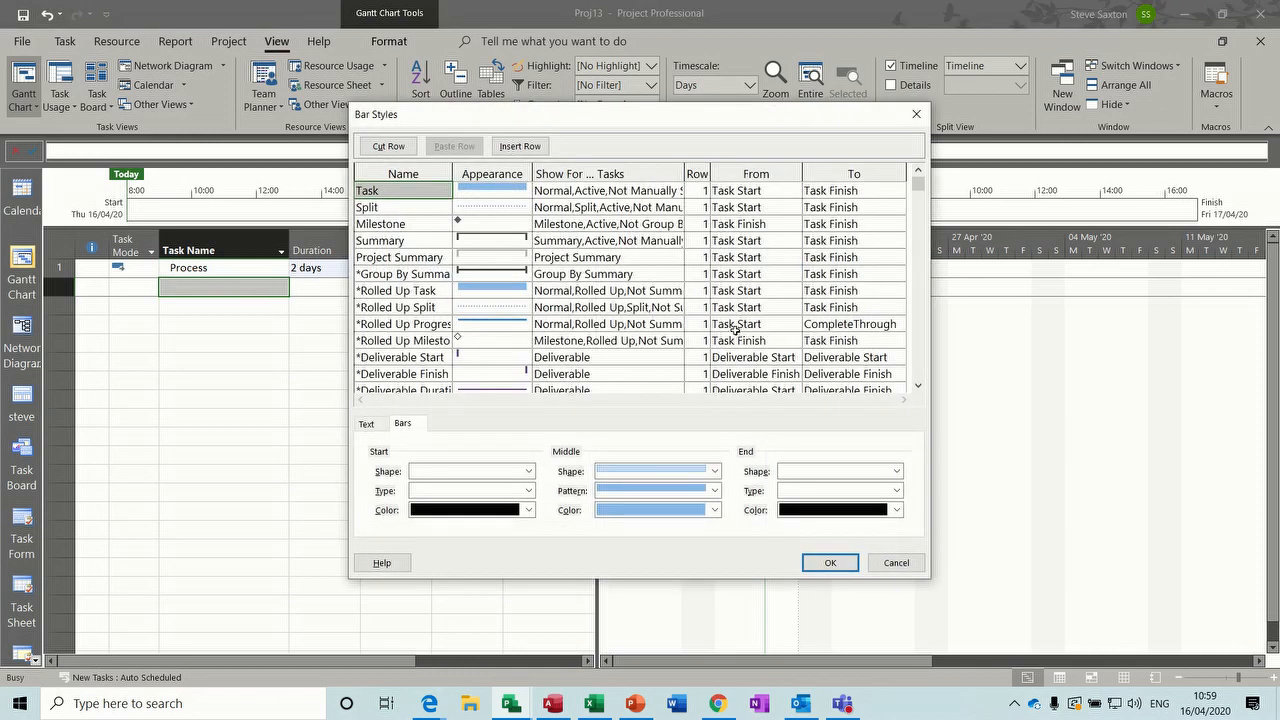
click(915, 115)
Open the Bar Styles settings and add a new bar style named Process in the first empty row after Manual Progress
click(398, 46)
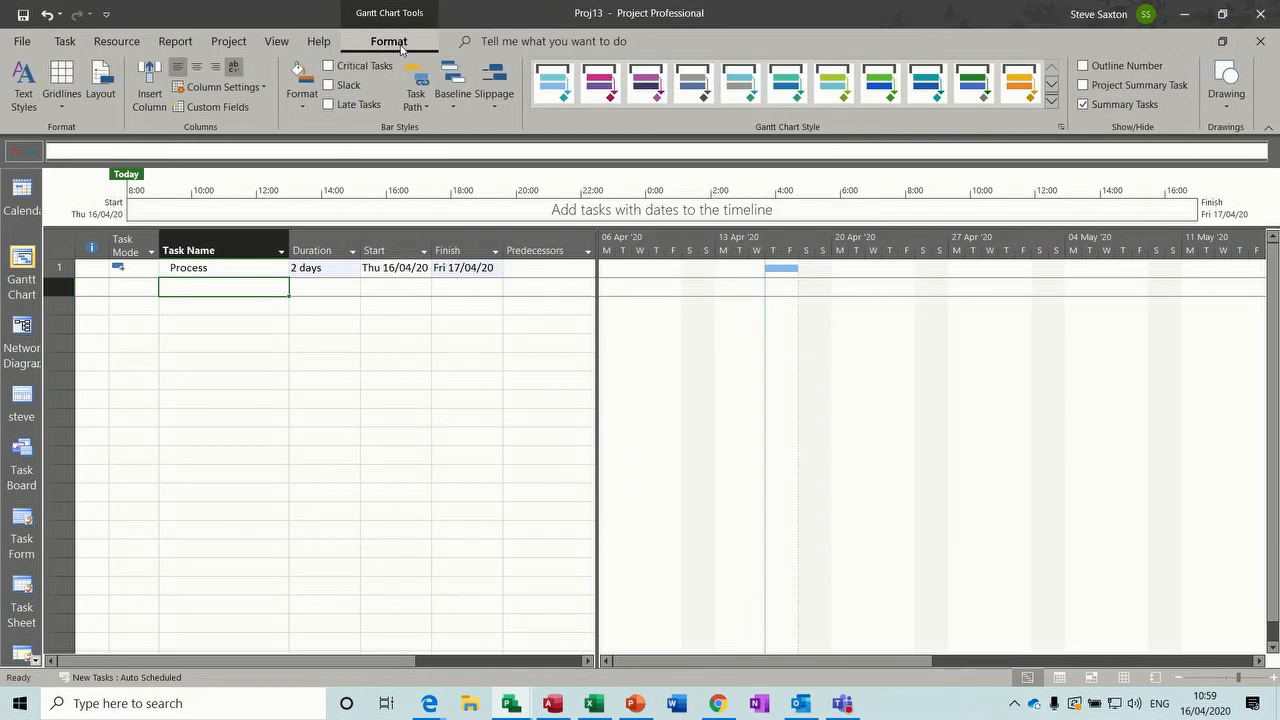
click(300, 105)
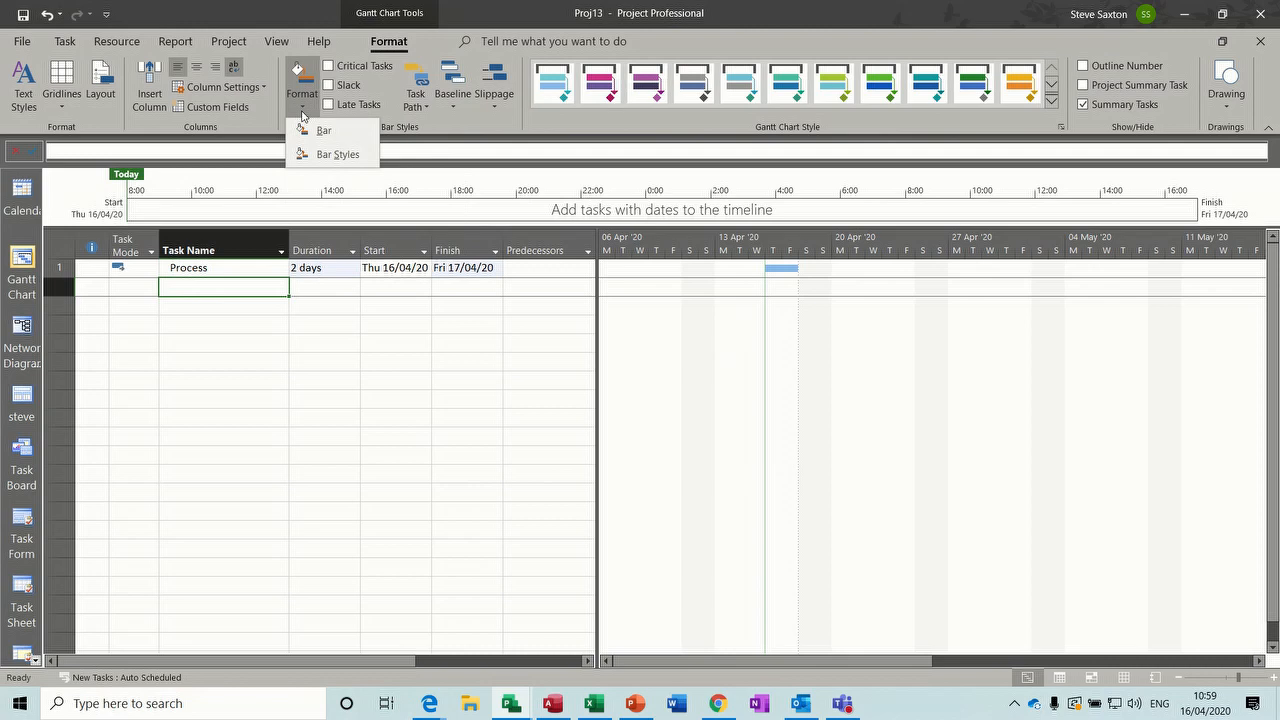
click(347, 156)
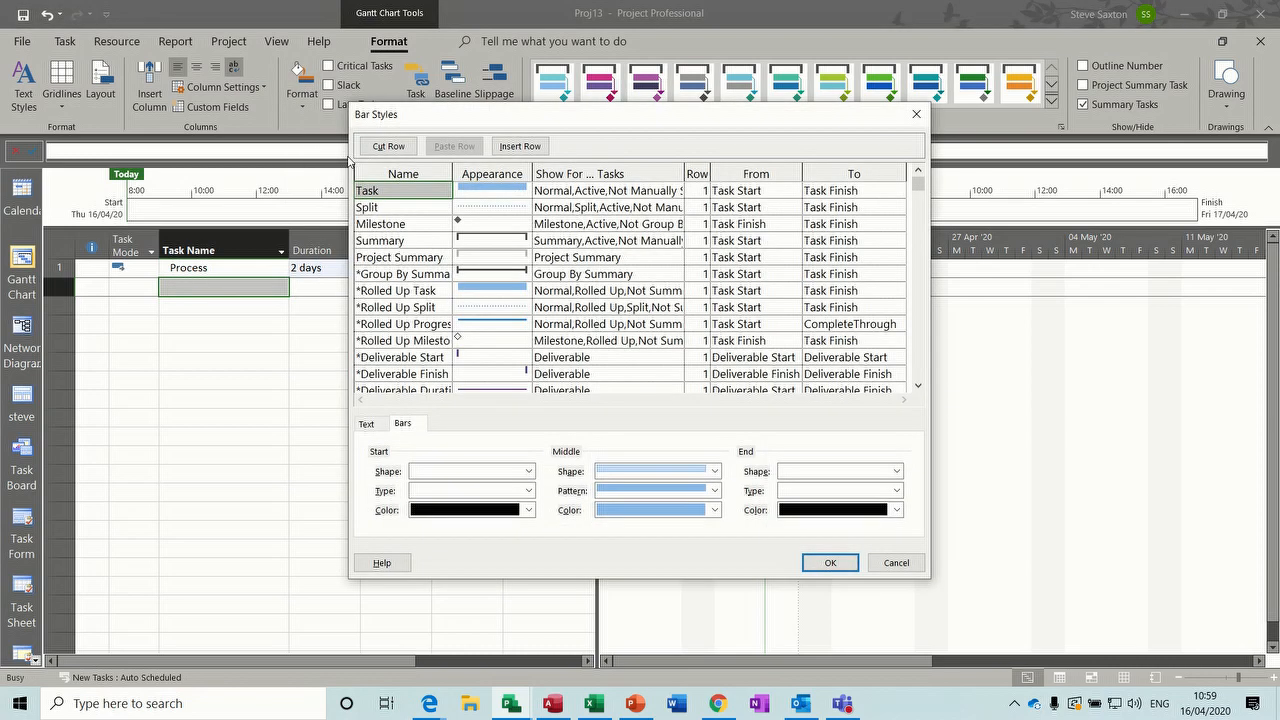
drag(631, 127, 616, 121)
click(903, 379)
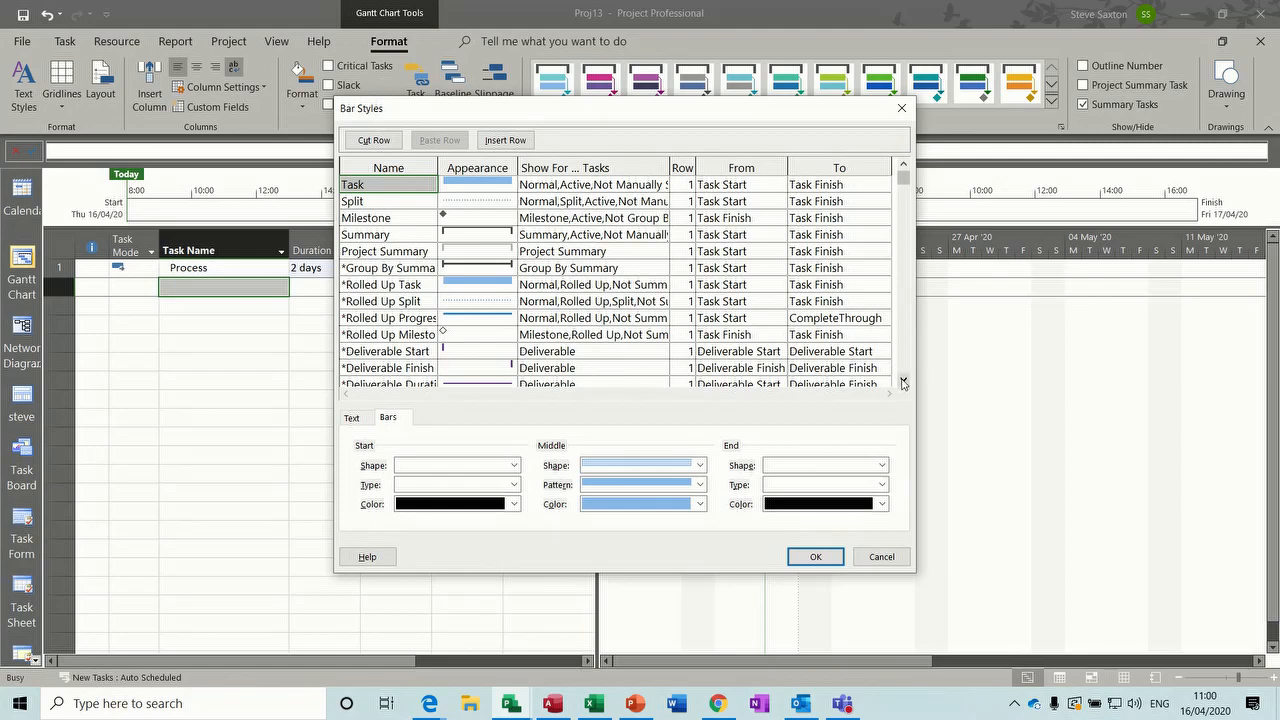
drag(903, 381, 903, 381)
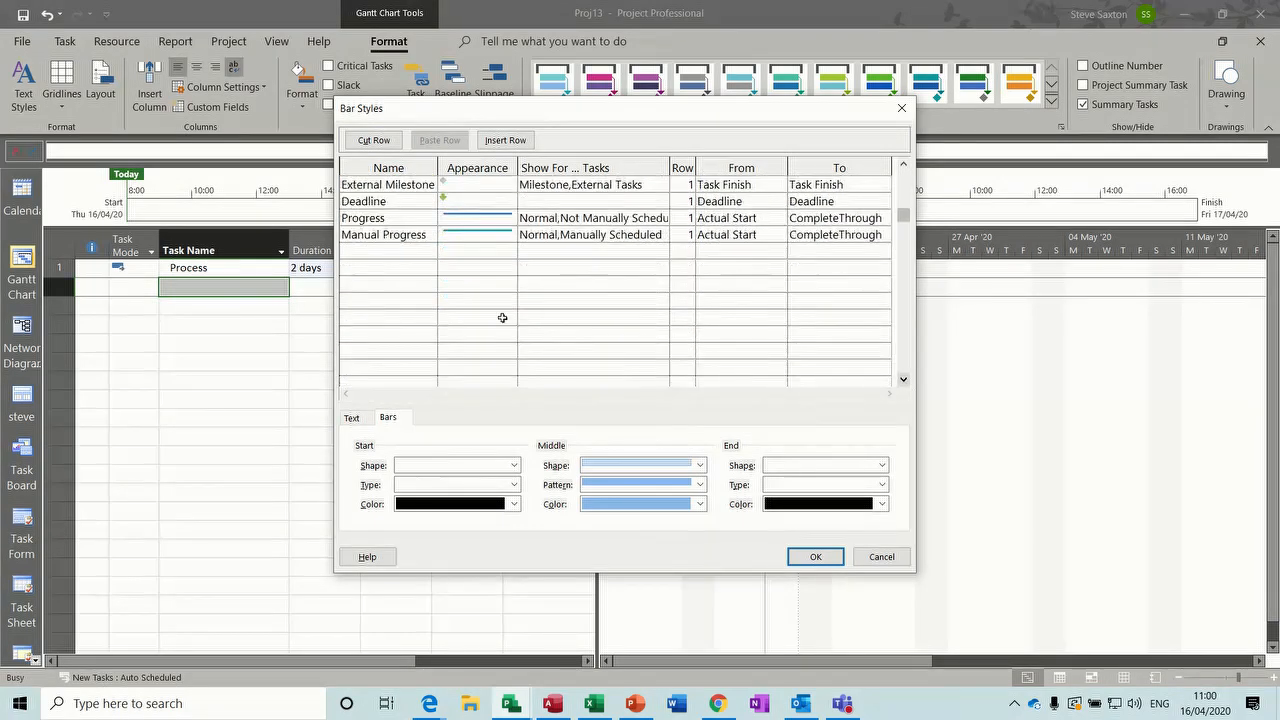
click(392, 251)
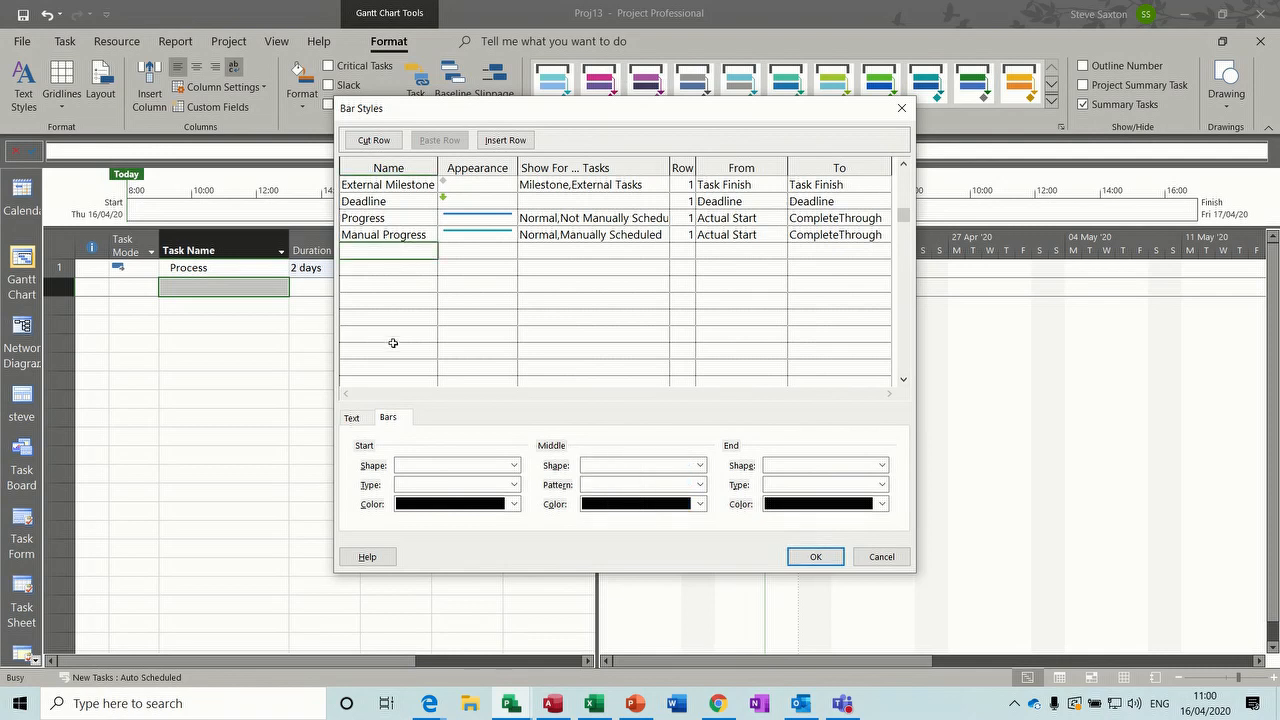
text(Pr)
click(477, 252)
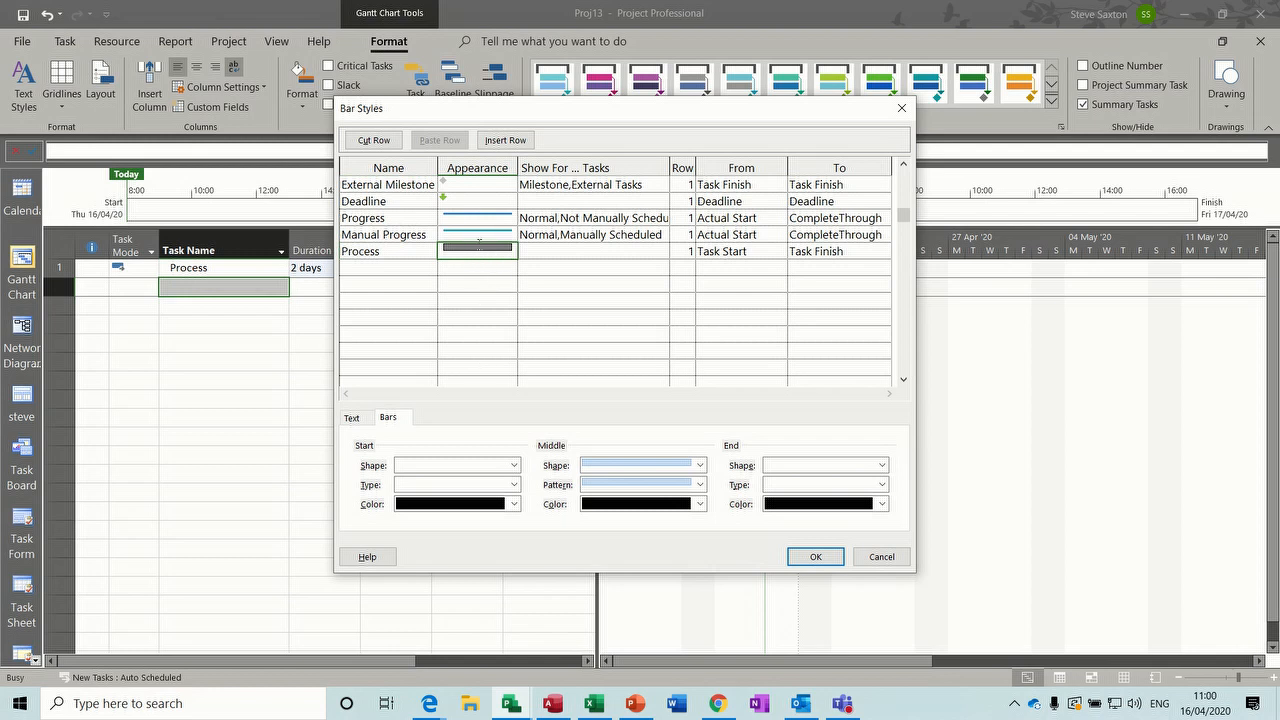
Pick red as the Process bar style's start colour and a left-pointing triangle as its start shape
click(513, 504)
click(416, 457)
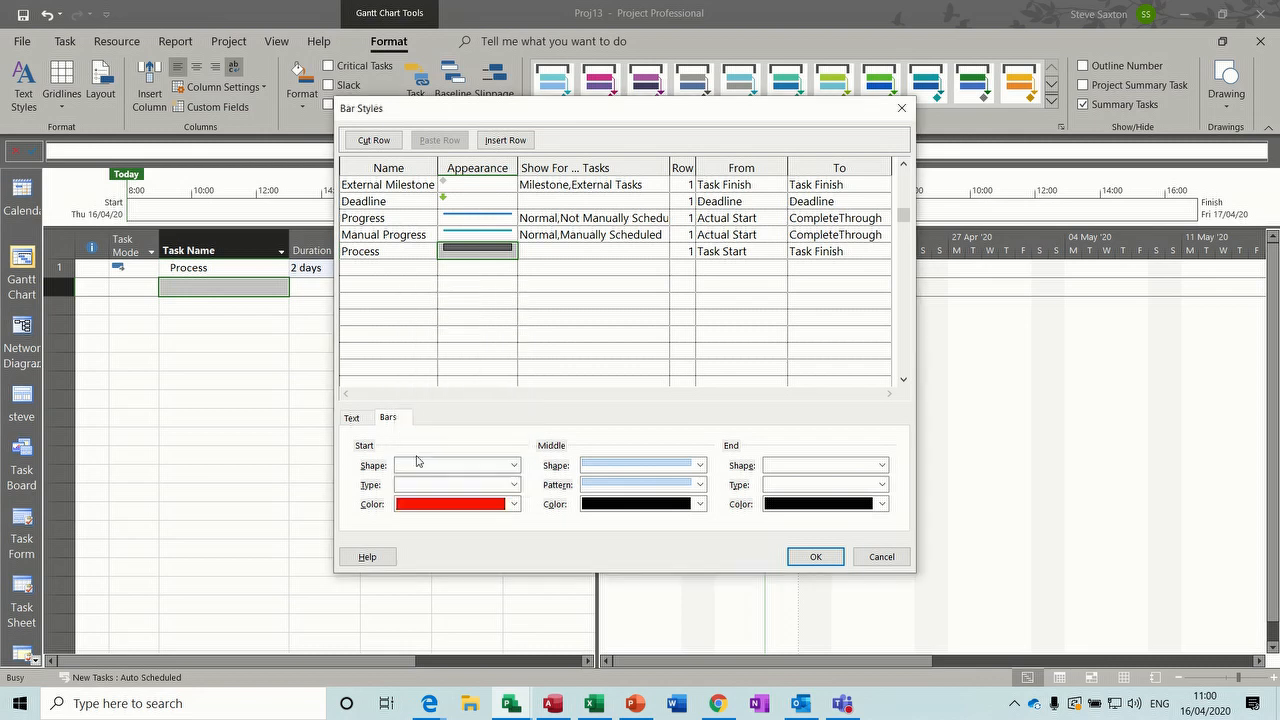
click(513, 465)
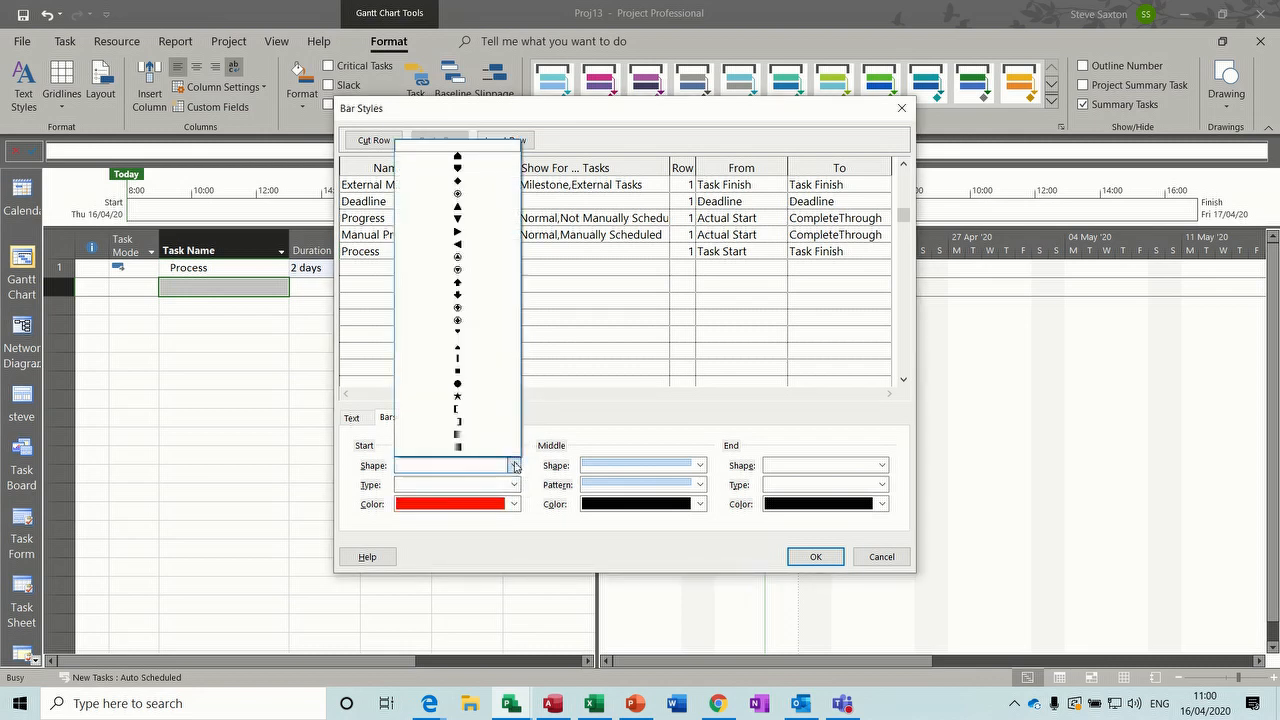
click(458, 248)
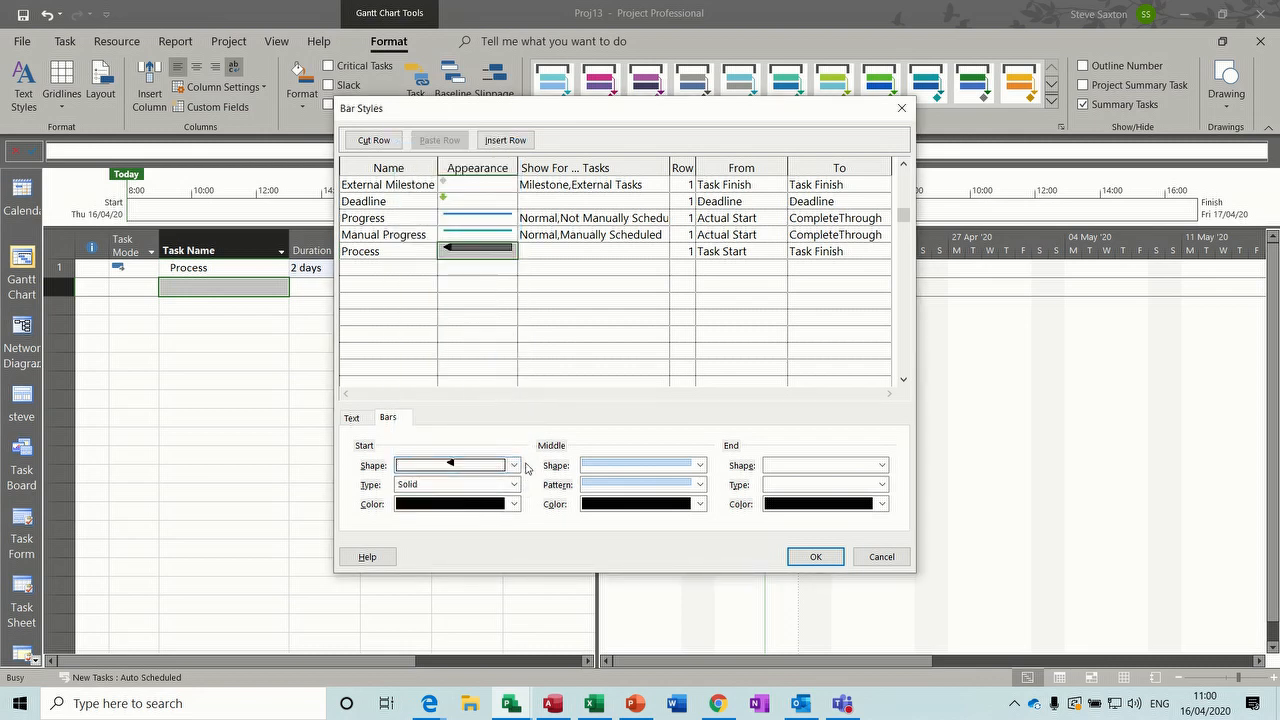
Give the Process bar style a light green middle and a red right-pointing triangle as its end shape
click(698, 504)
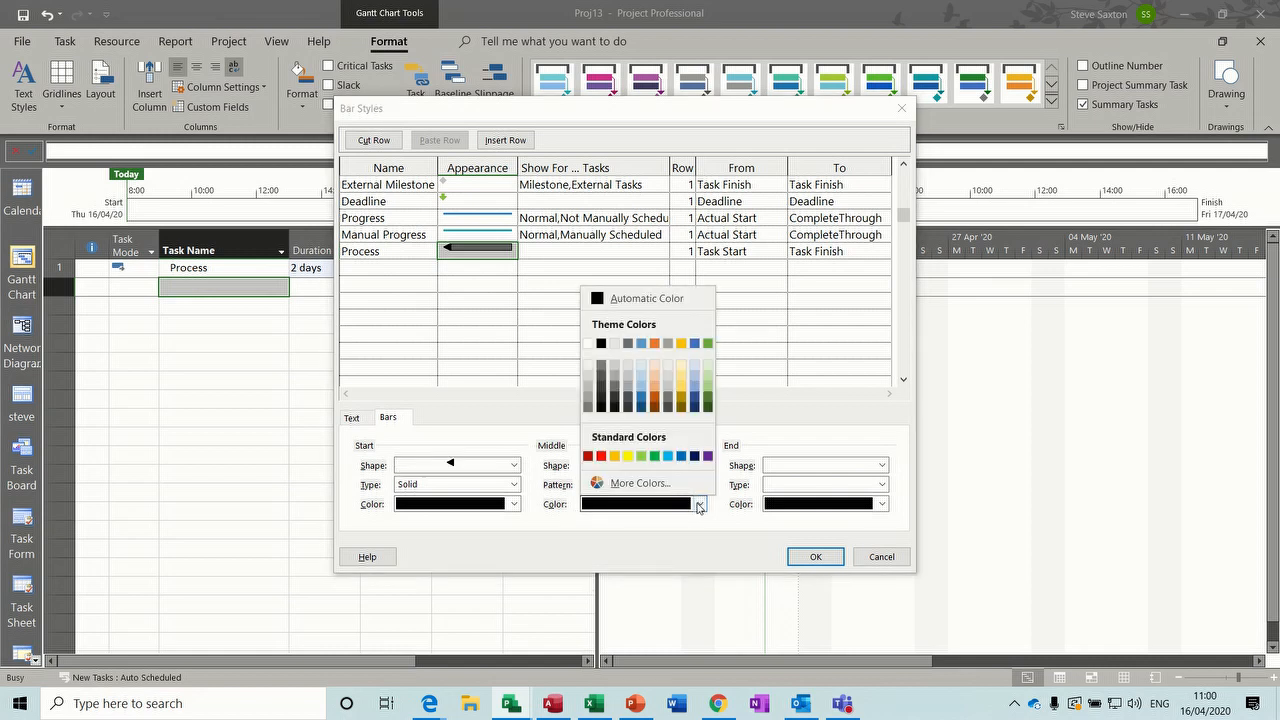
click(641, 456)
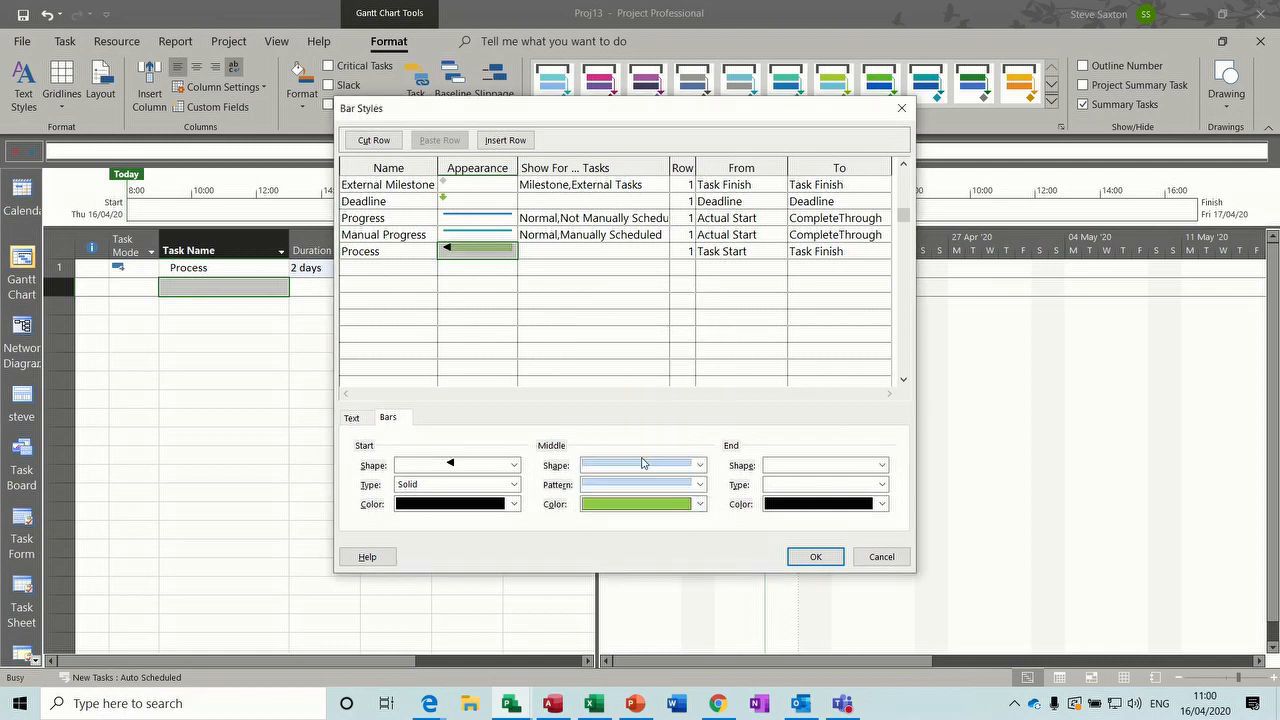
click(880, 465)
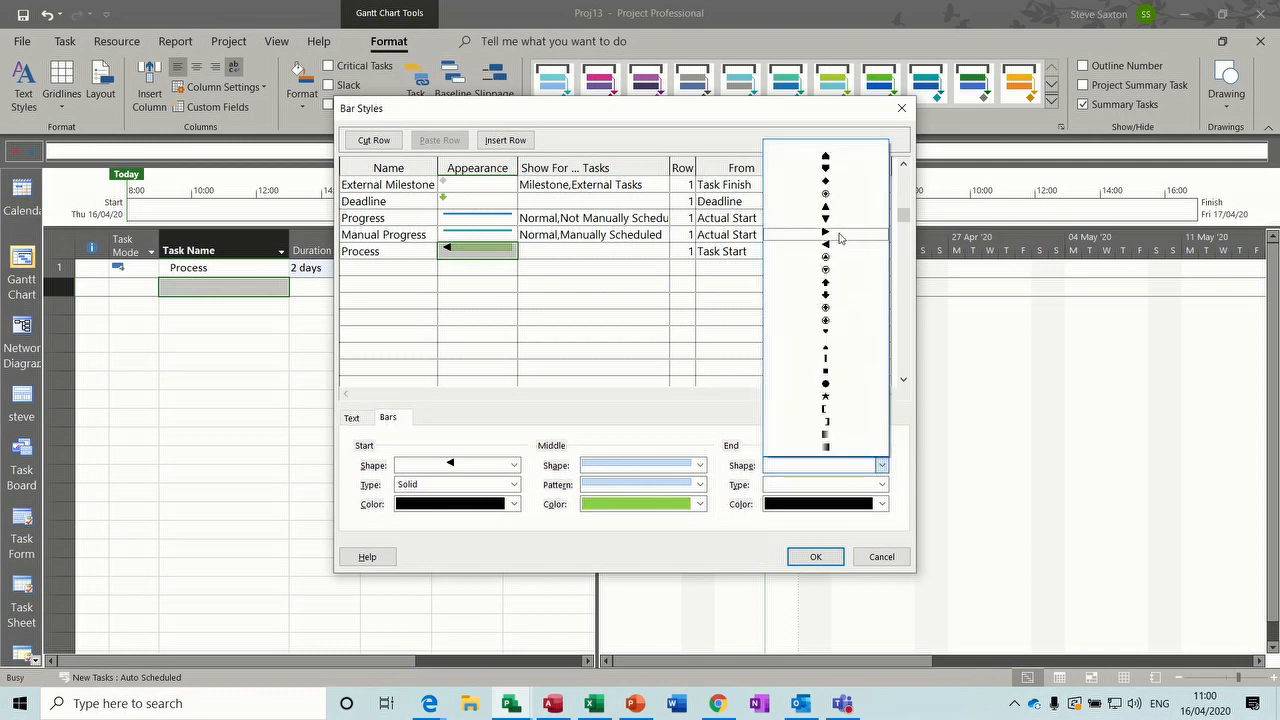
click(838, 234)
click(868, 503)
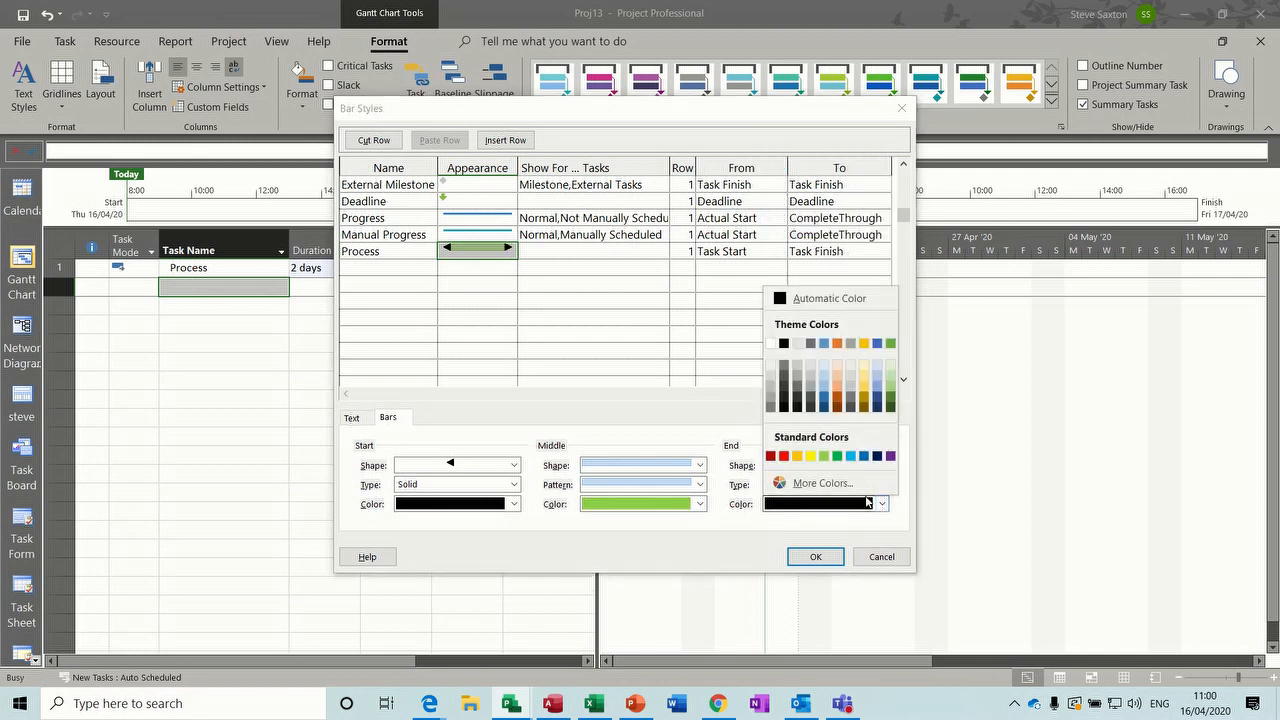
click(783, 456)
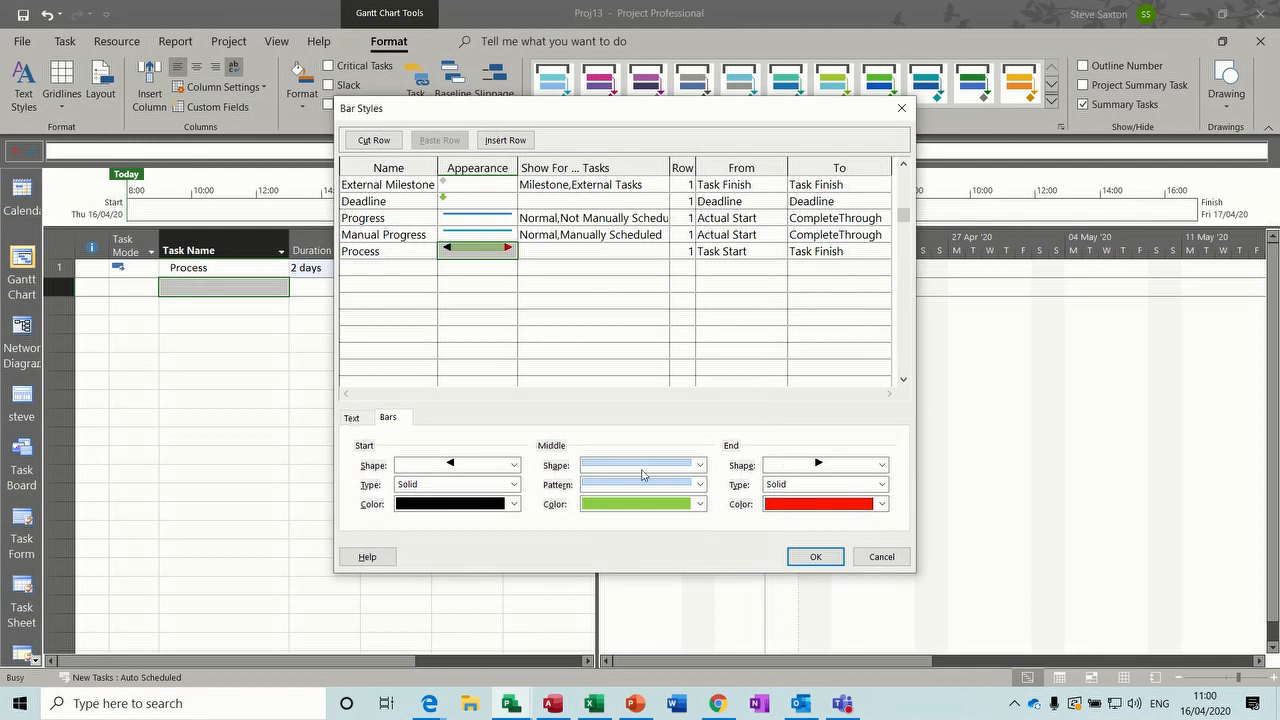
Set the start colour of the Process bar style to red
click(513, 504)
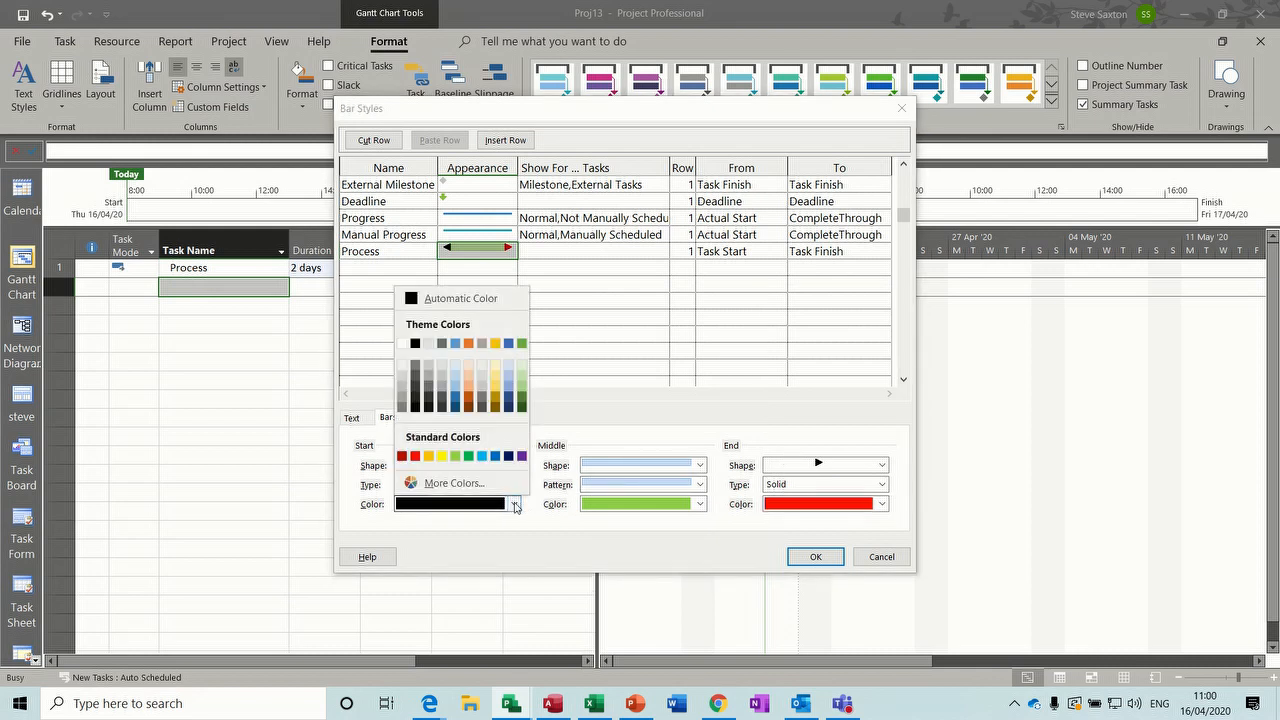
click(414, 458)
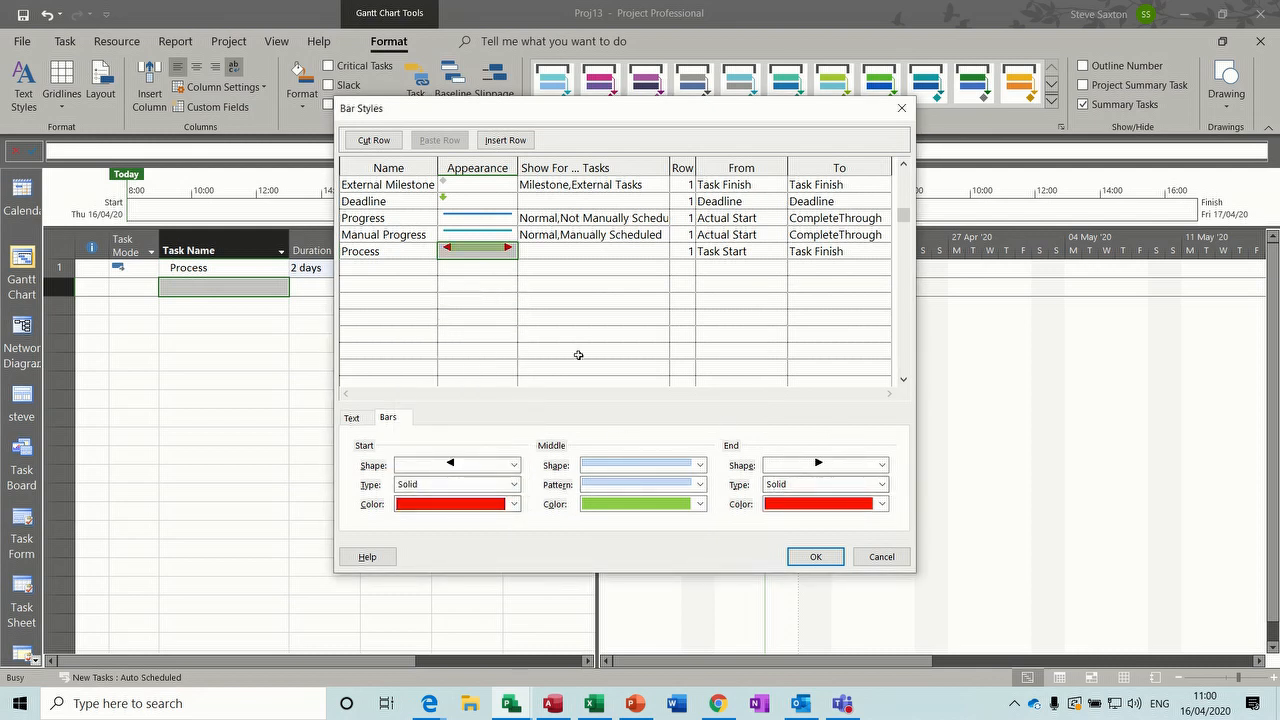
click(490, 266)
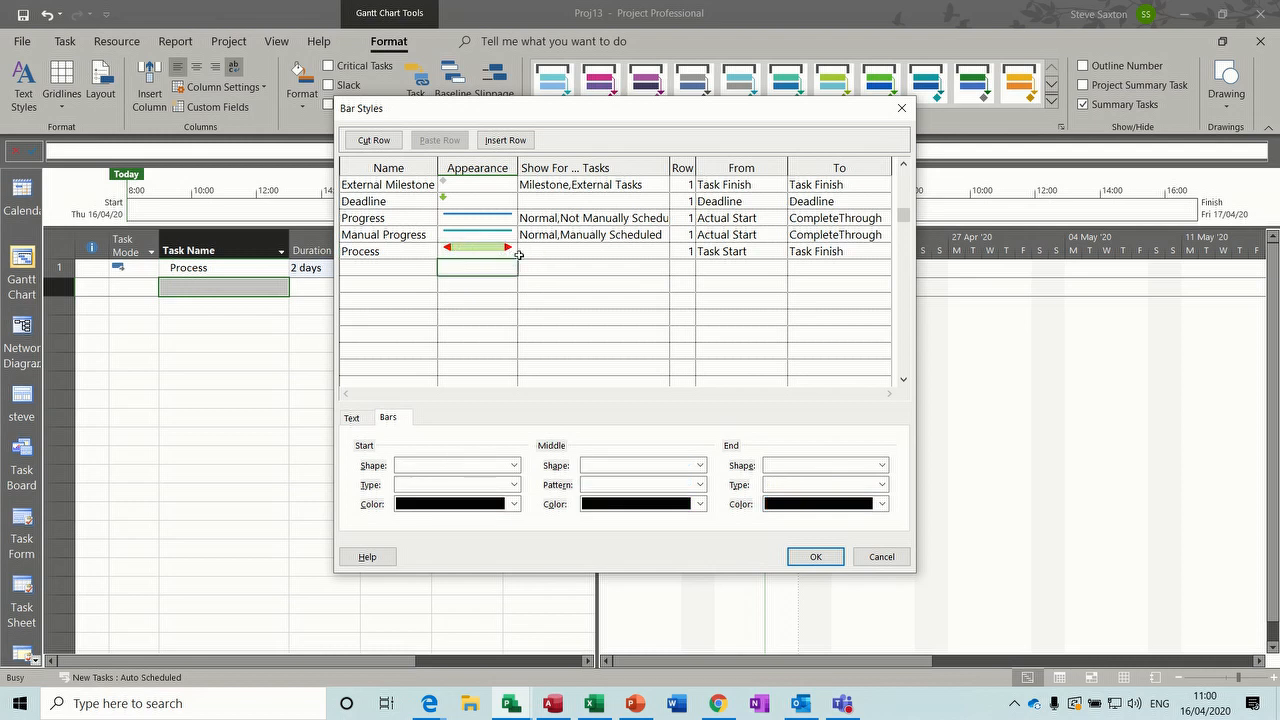
Make the Process bar style show for Normal tasks and move the Bar Styles dialog to check the task table
click(562, 252)
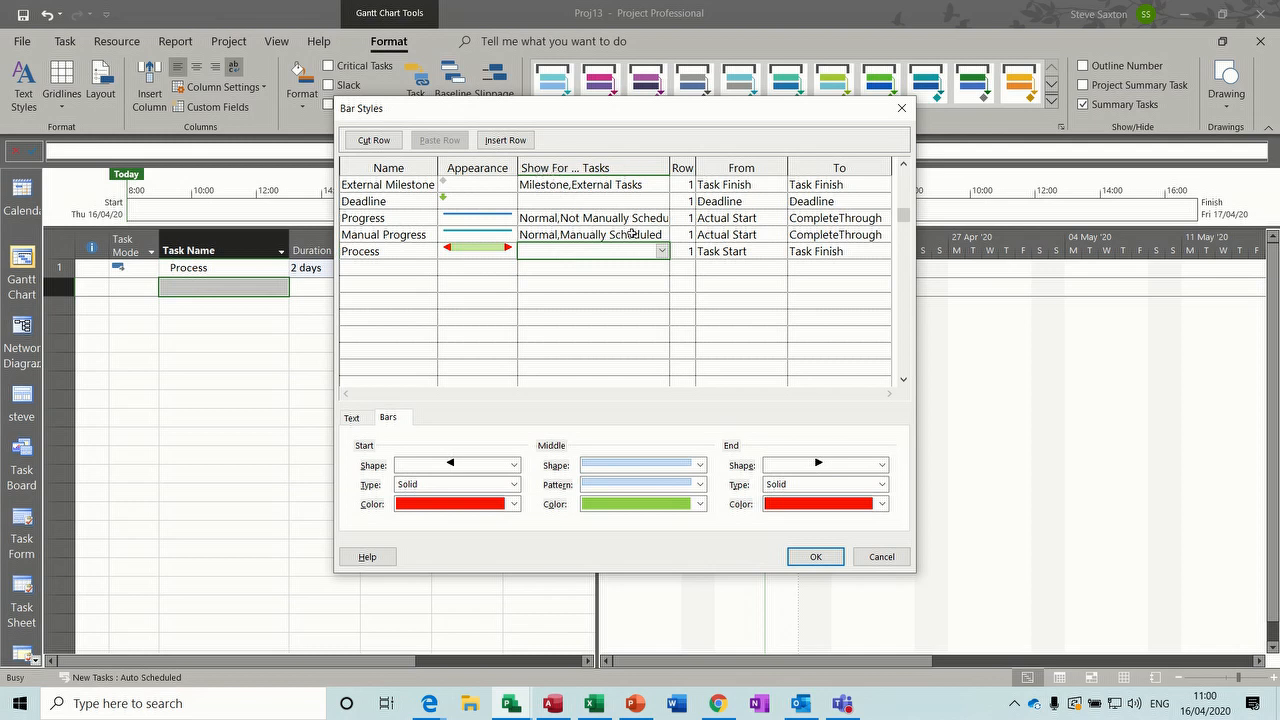
click(660, 251)
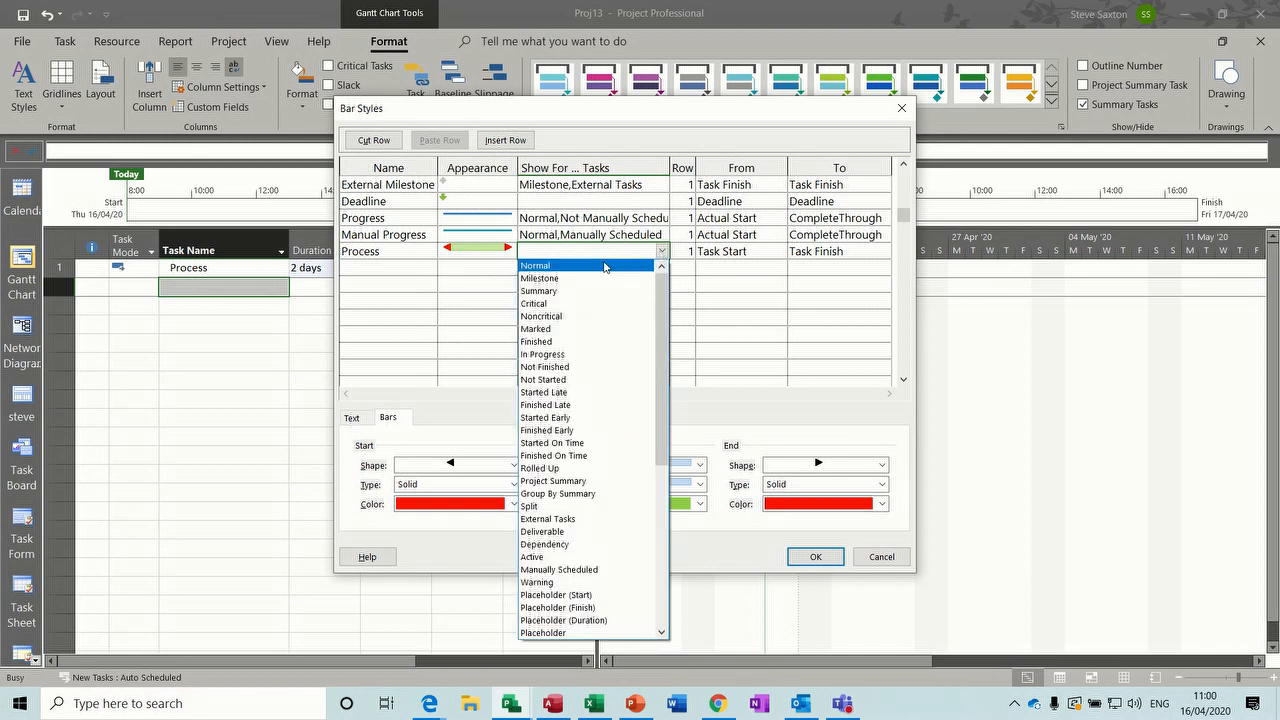
click(600, 266)
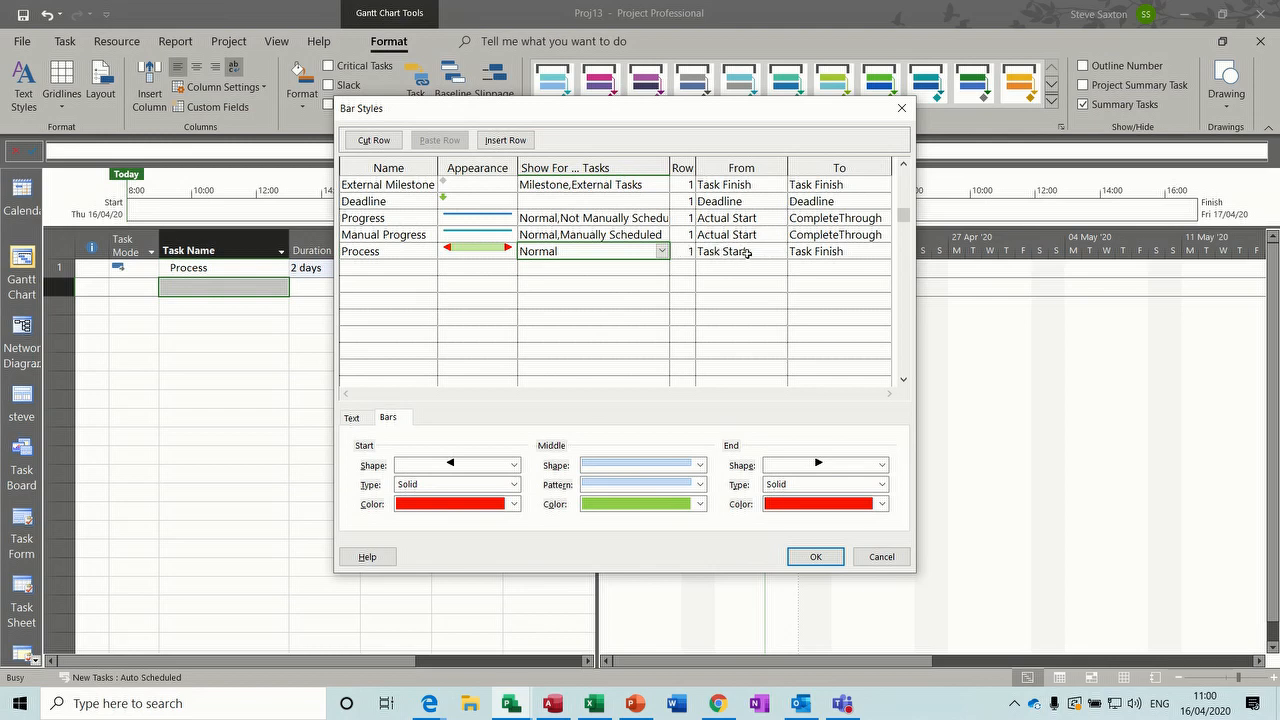
drag(656, 108, 748, 307)
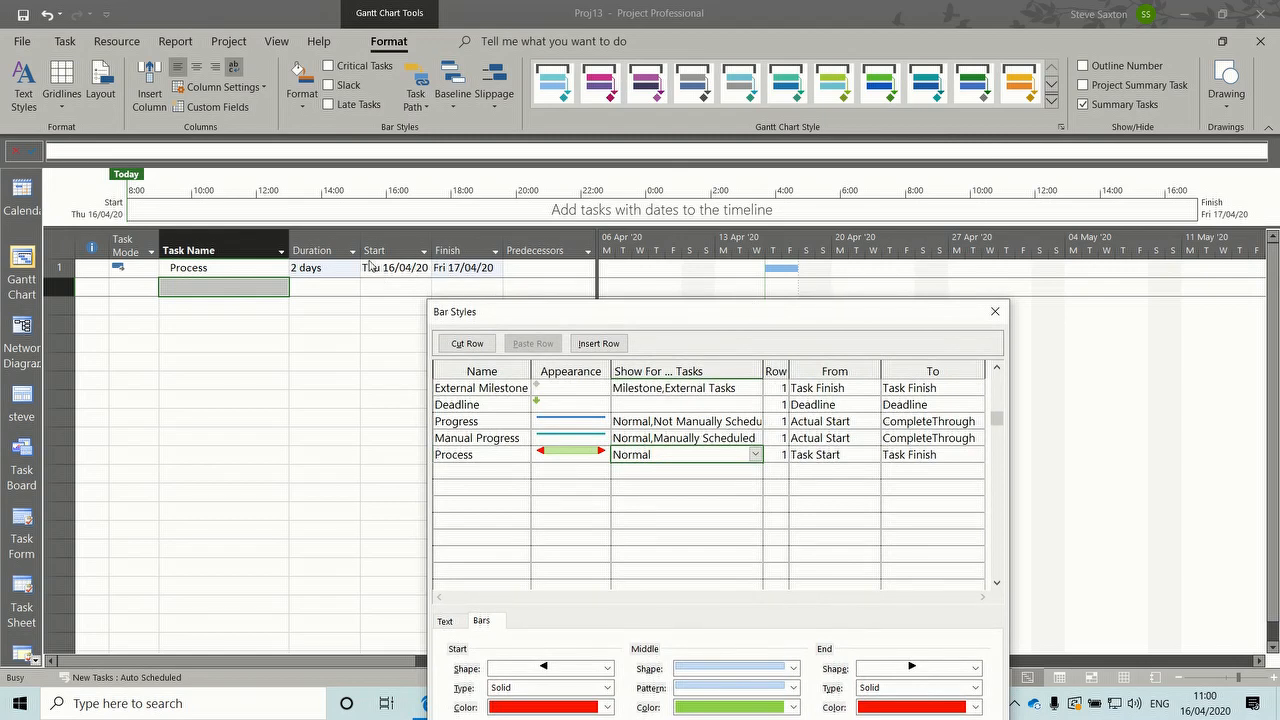
drag(593, 310, 442, 149)
Make the Process bar run from Start1 to Finish1 and apply the bar styles
click(682, 294)
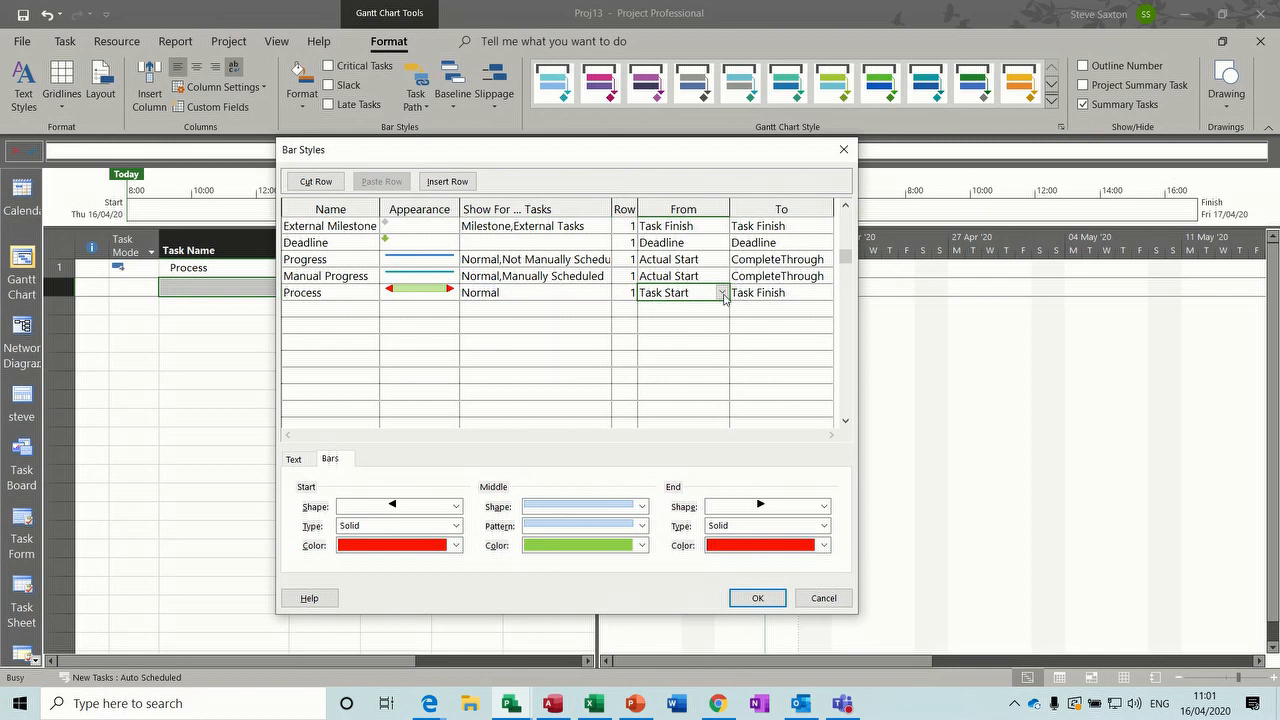
click(721, 293)
text(sh)
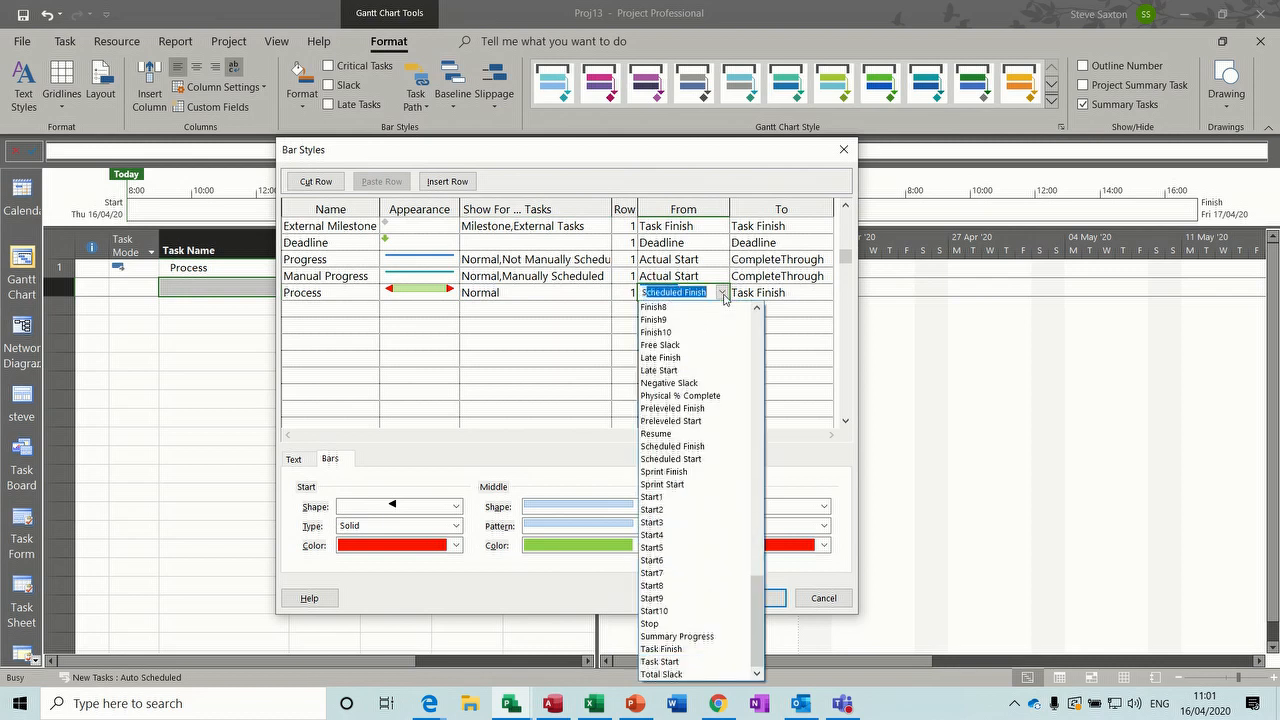
click(660, 497)
click(773, 292)
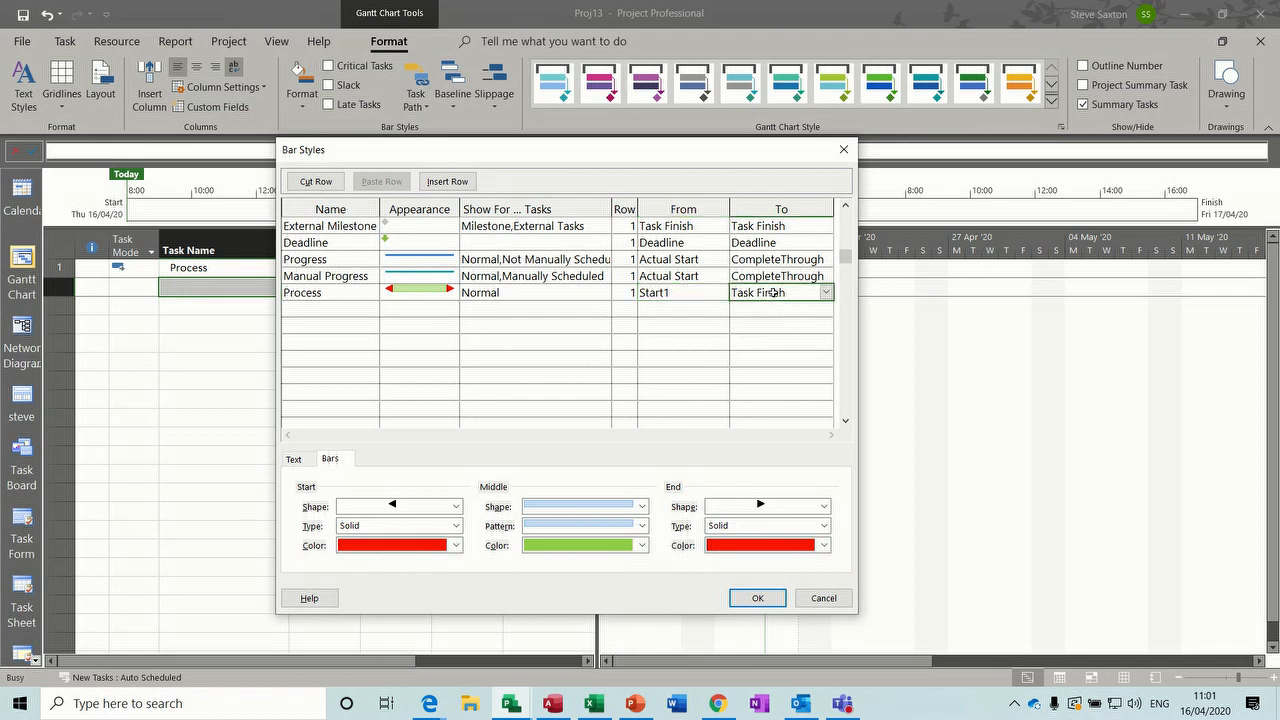
text(f)
click(751, 310)
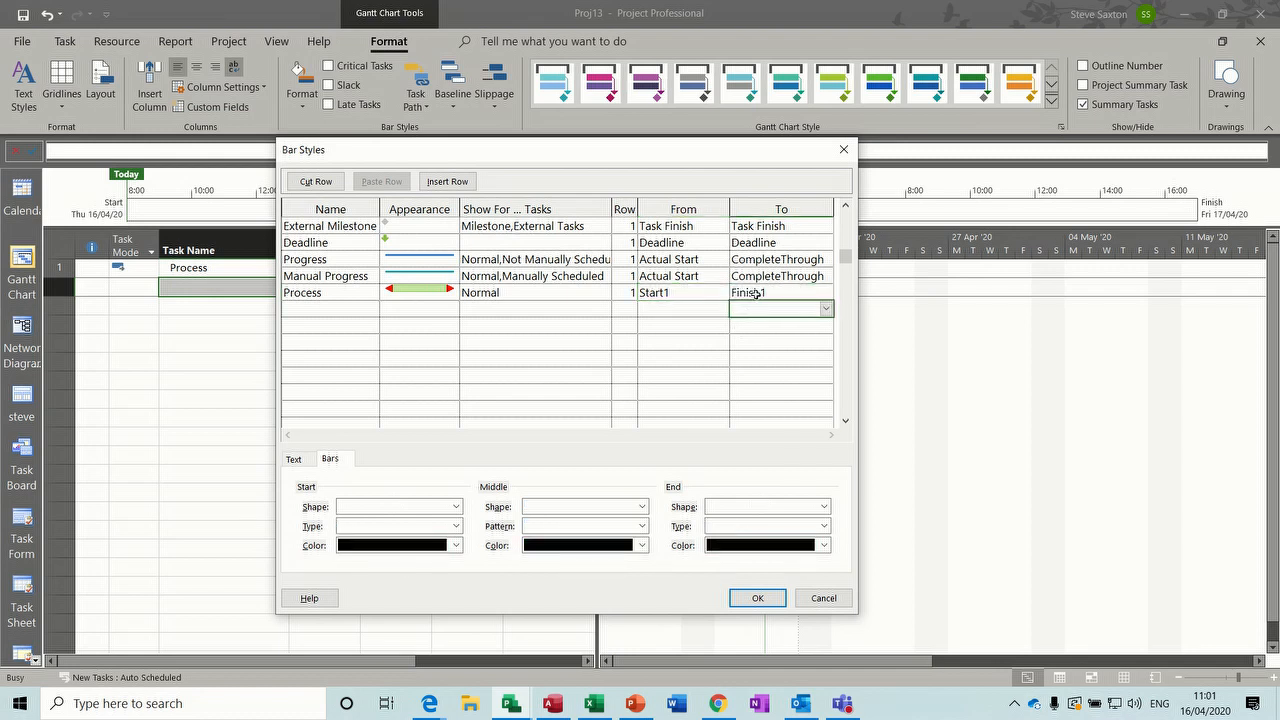
click(779, 292)
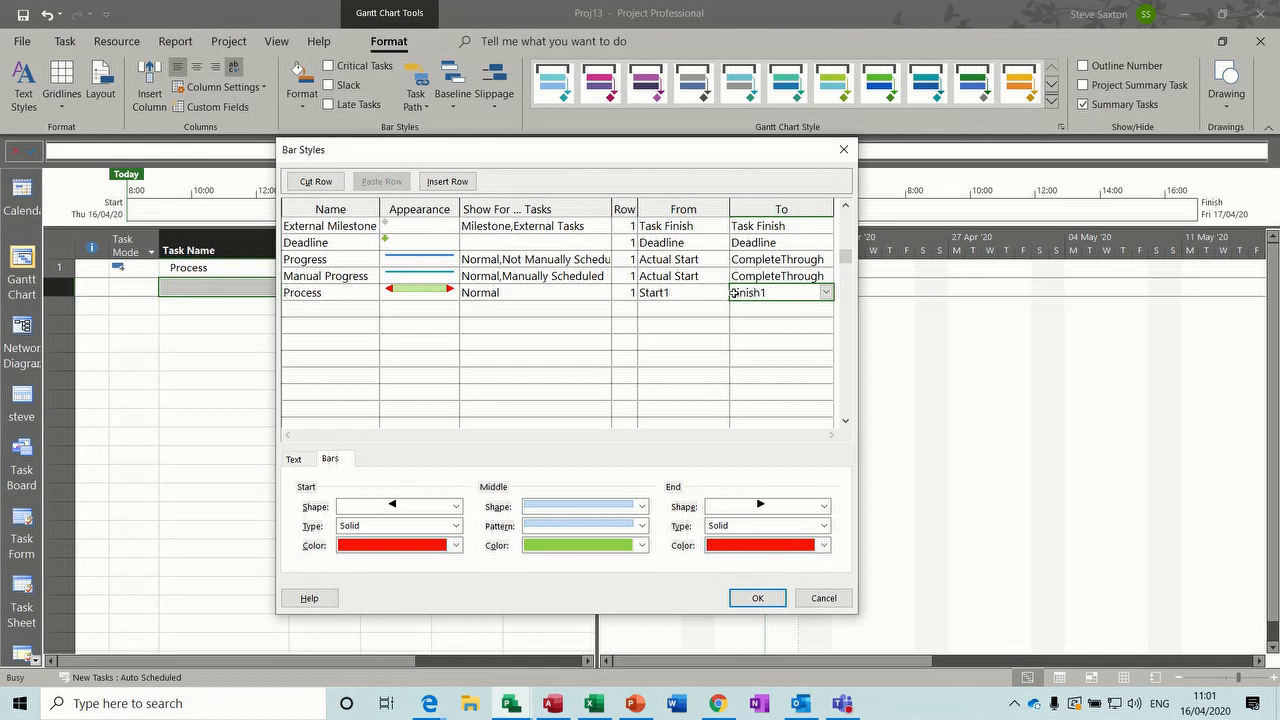
click(686, 293)
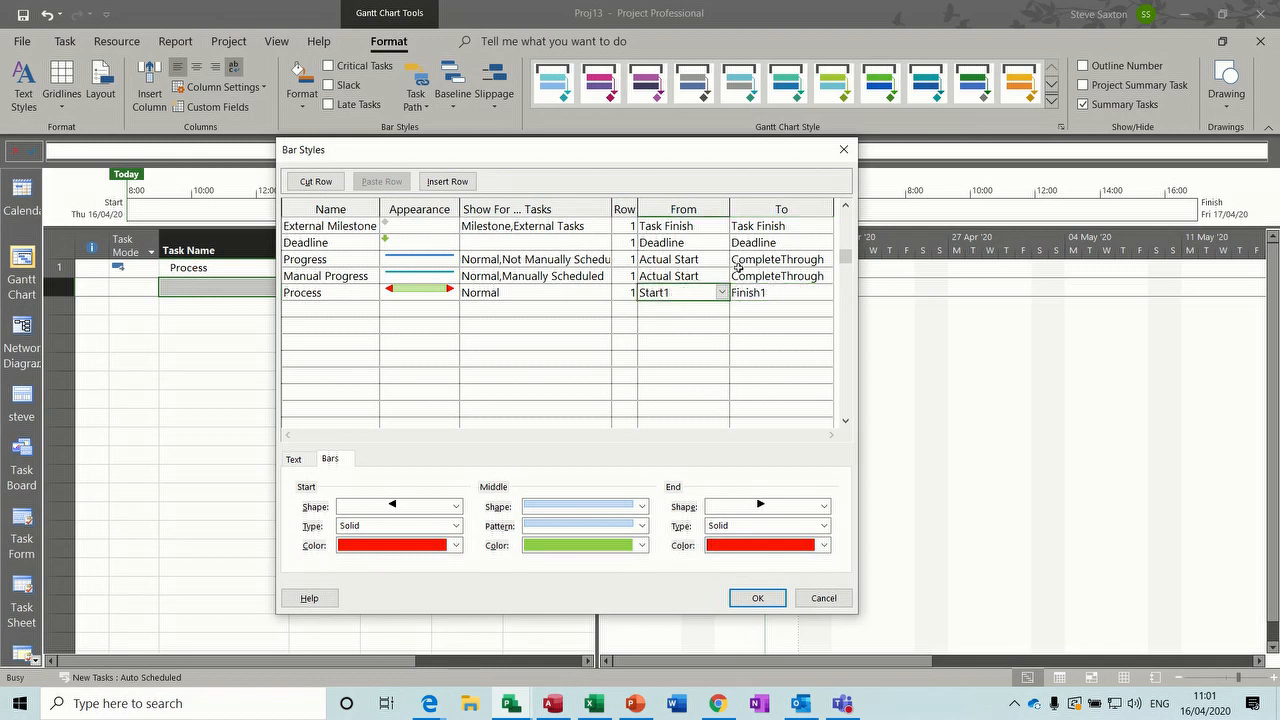
click(752, 598)
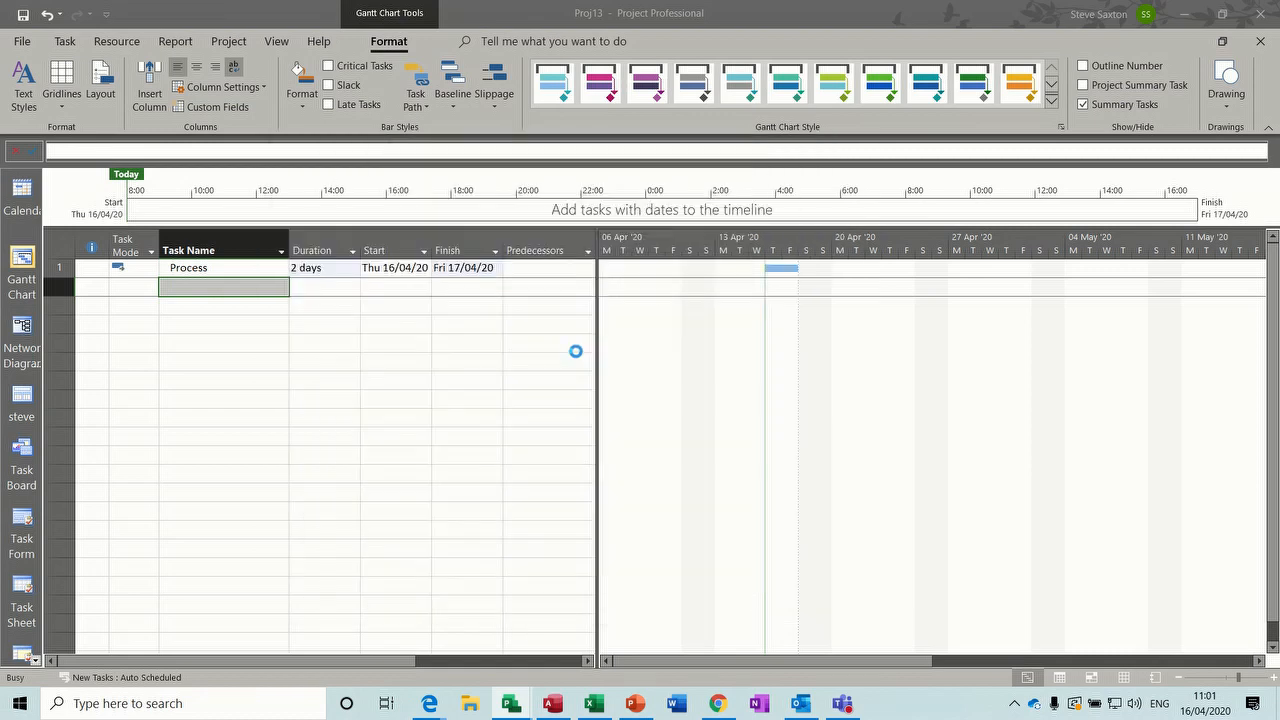
Examine the Set Baseline options for baselines and for interim plans copied into Start1/Finish1, and close them without saving
click(229, 41)
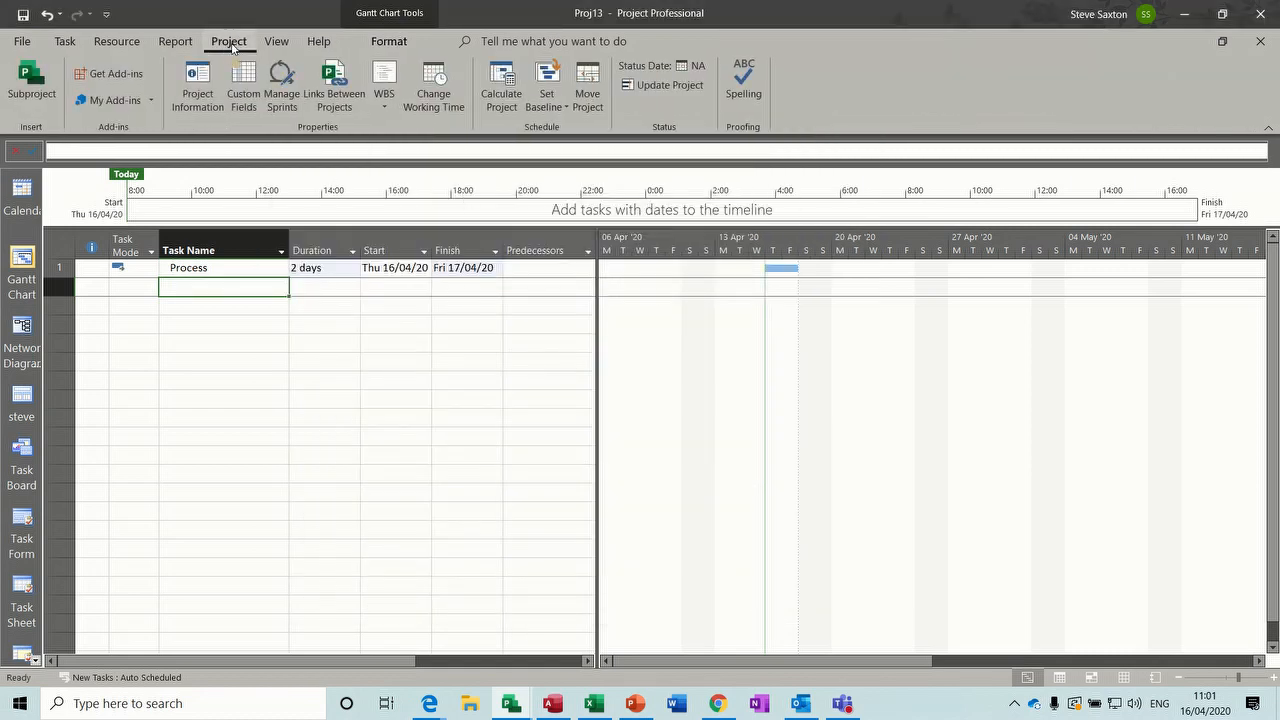
click(553, 103)
click(601, 138)
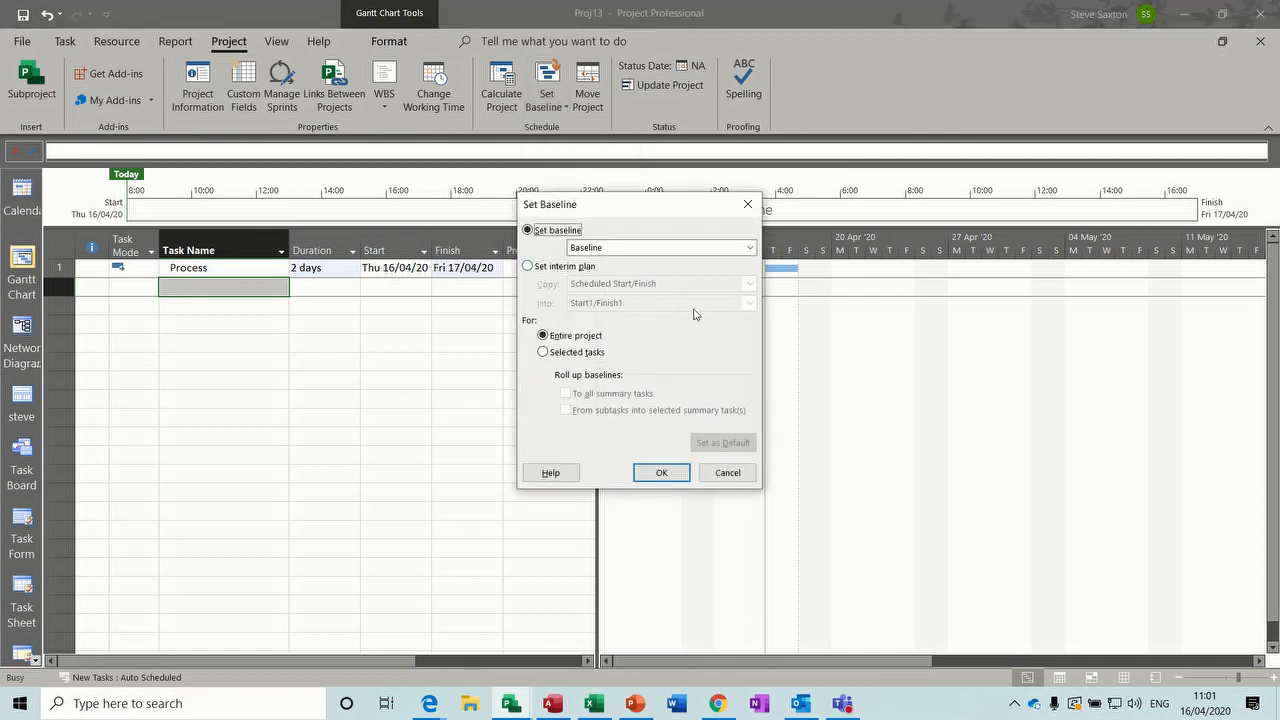
click(528, 266)
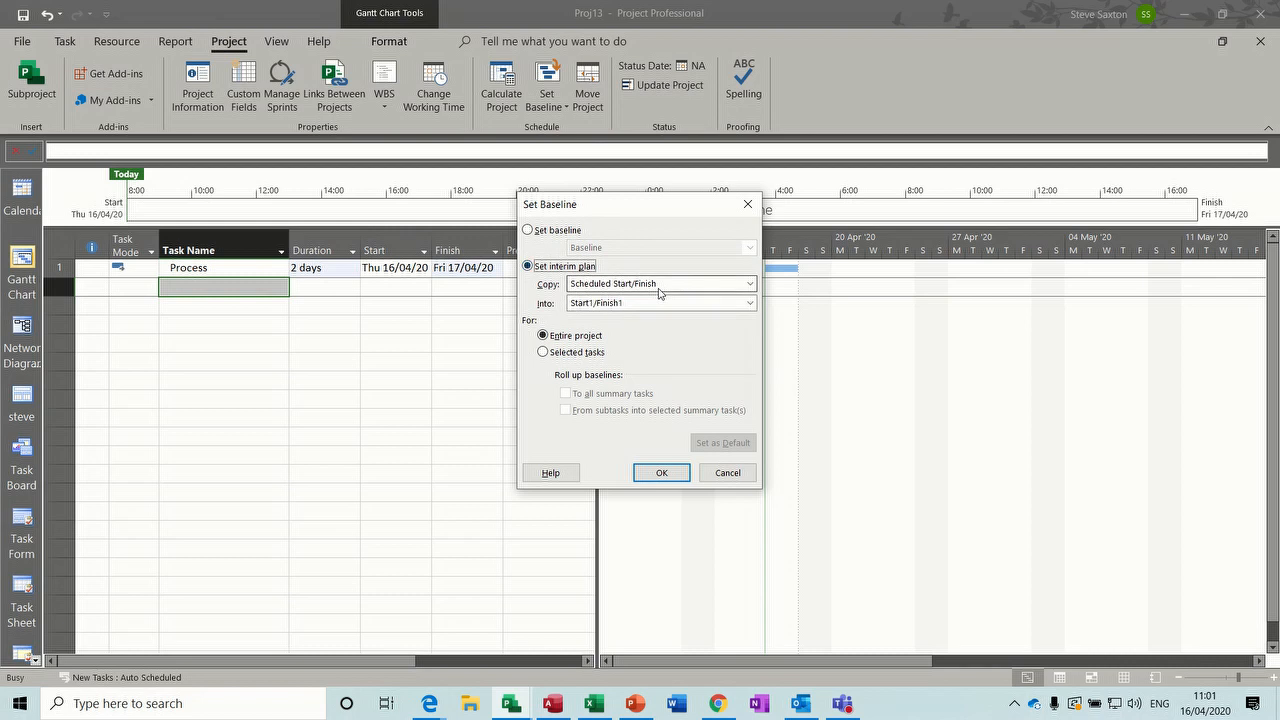
click(749, 303)
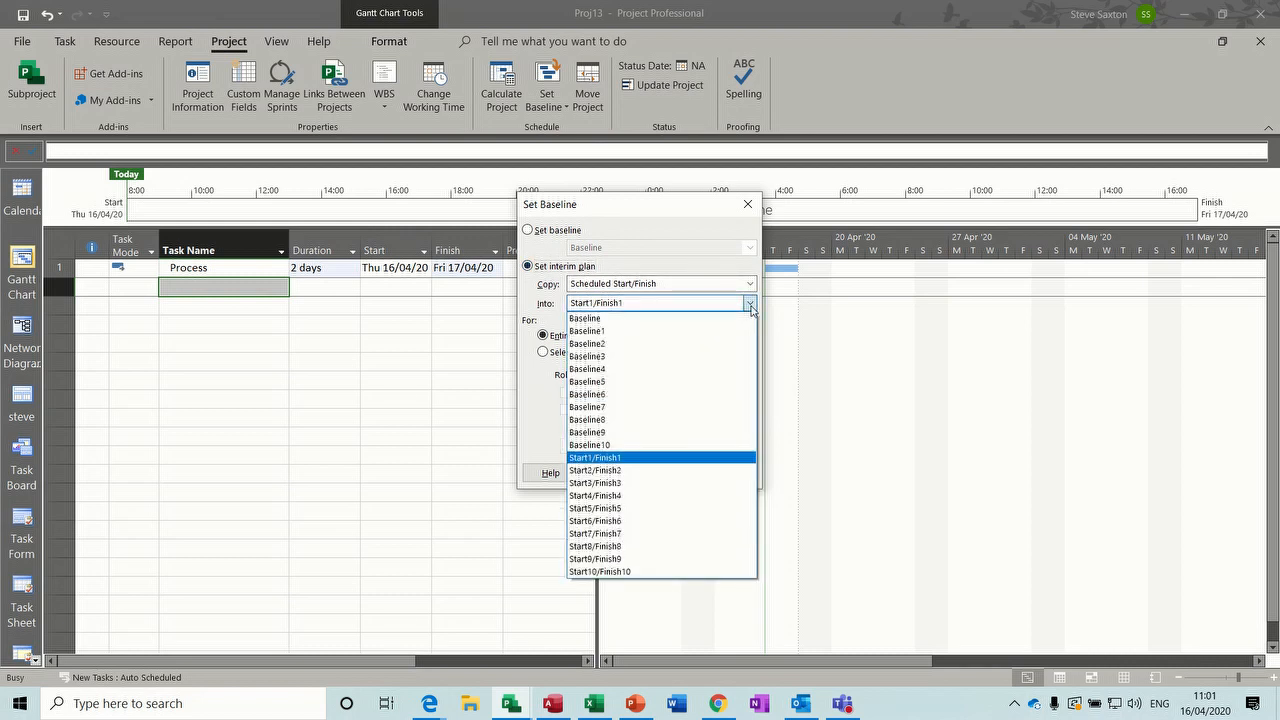
click(751, 306)
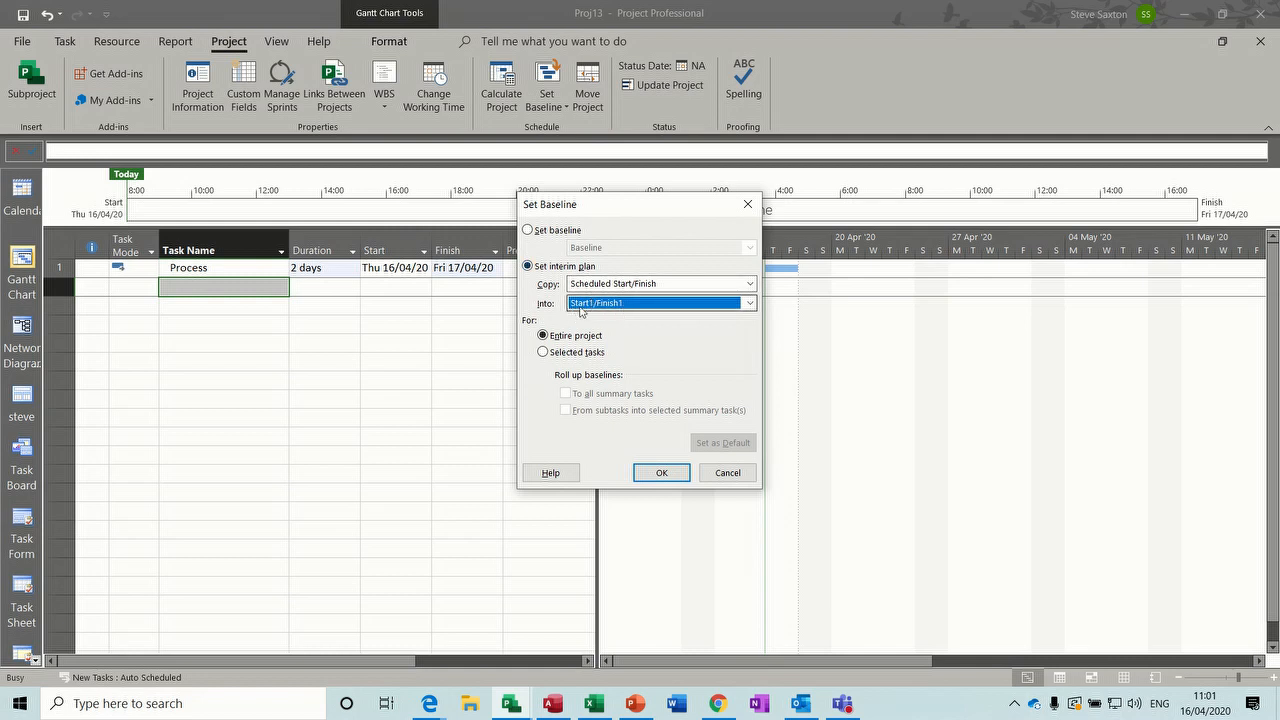
click(530, 230)
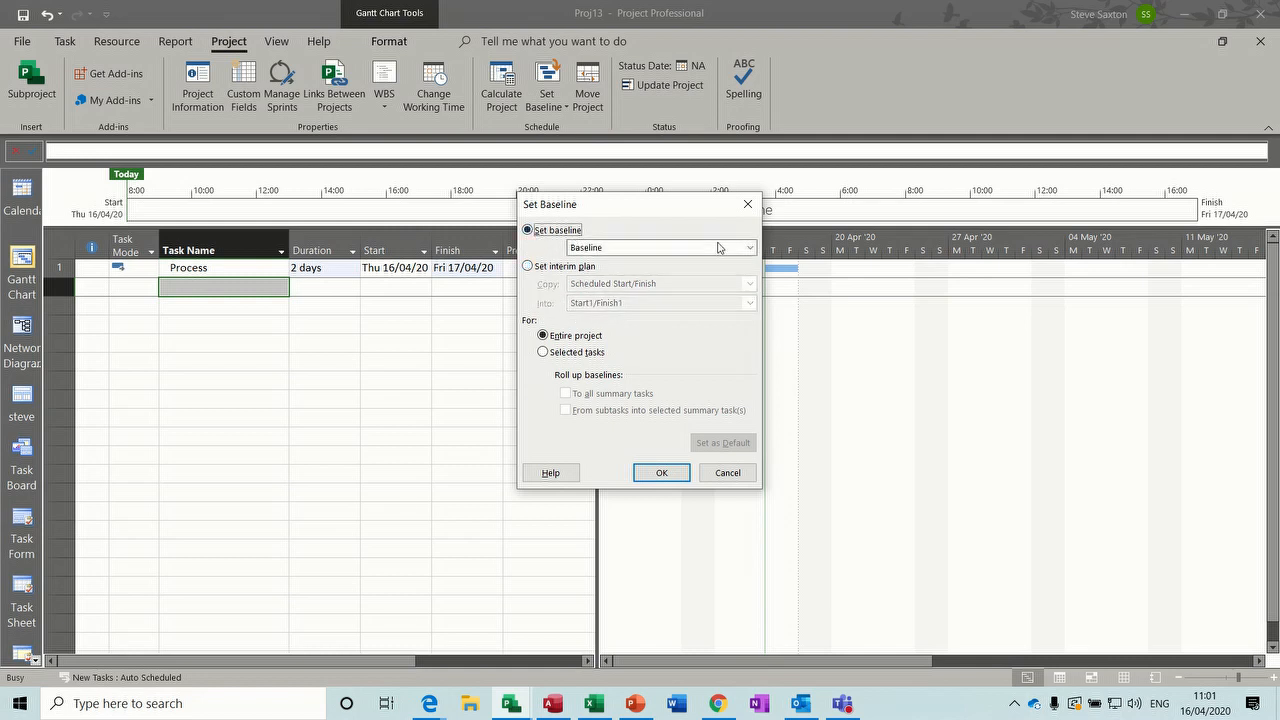
click(748, 248)
click(600, 257)
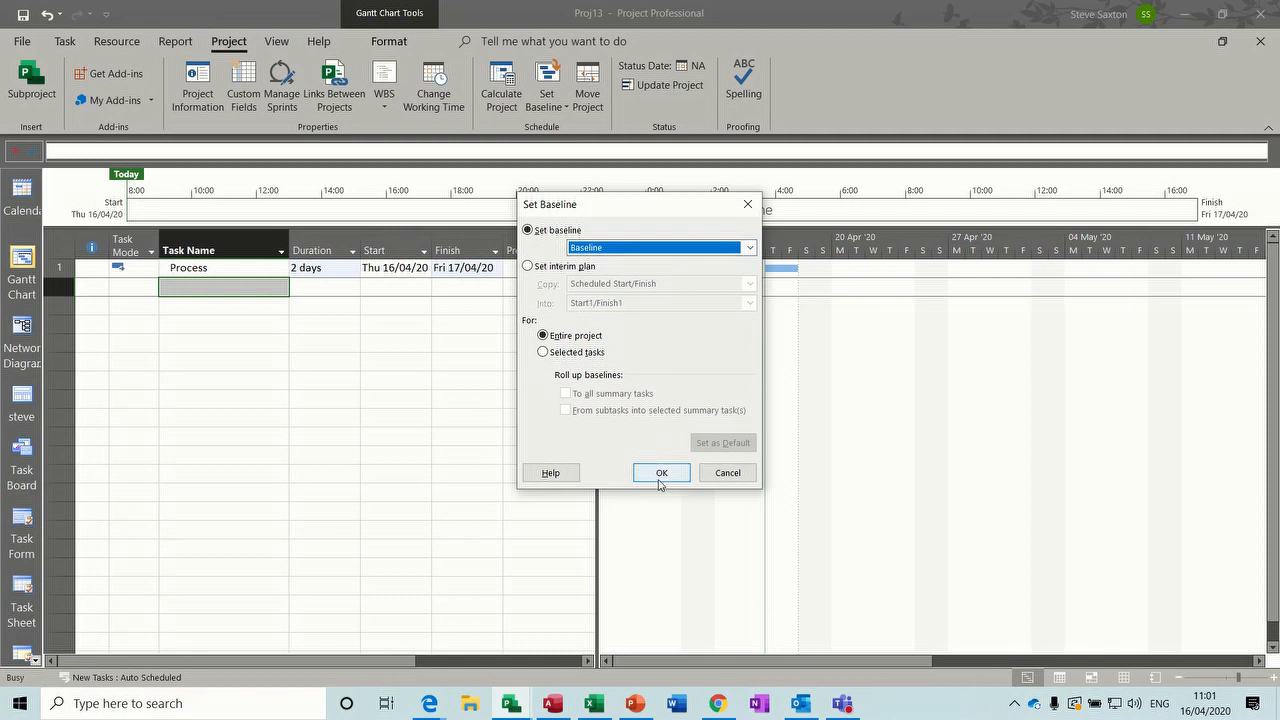
click(724, 474)
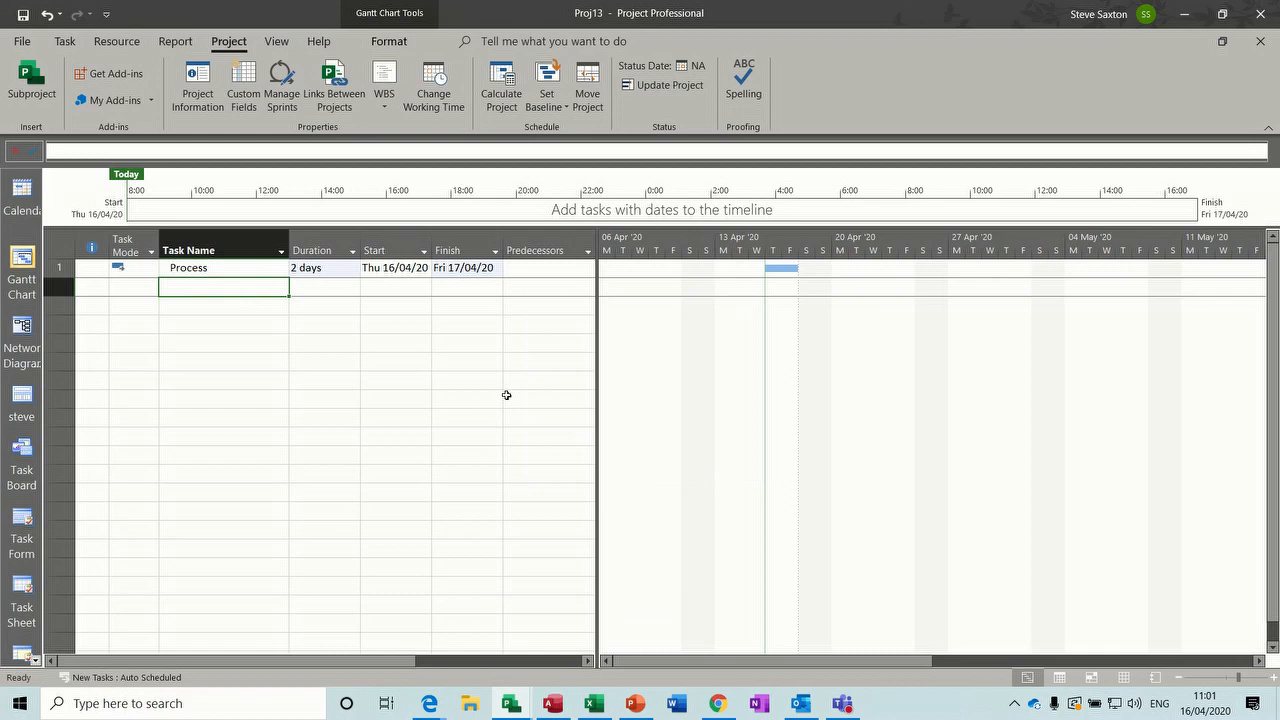
Reopen the Bar Styles settings and add a bar style named Process1 in the empty row below Process
double_click(656, 322)
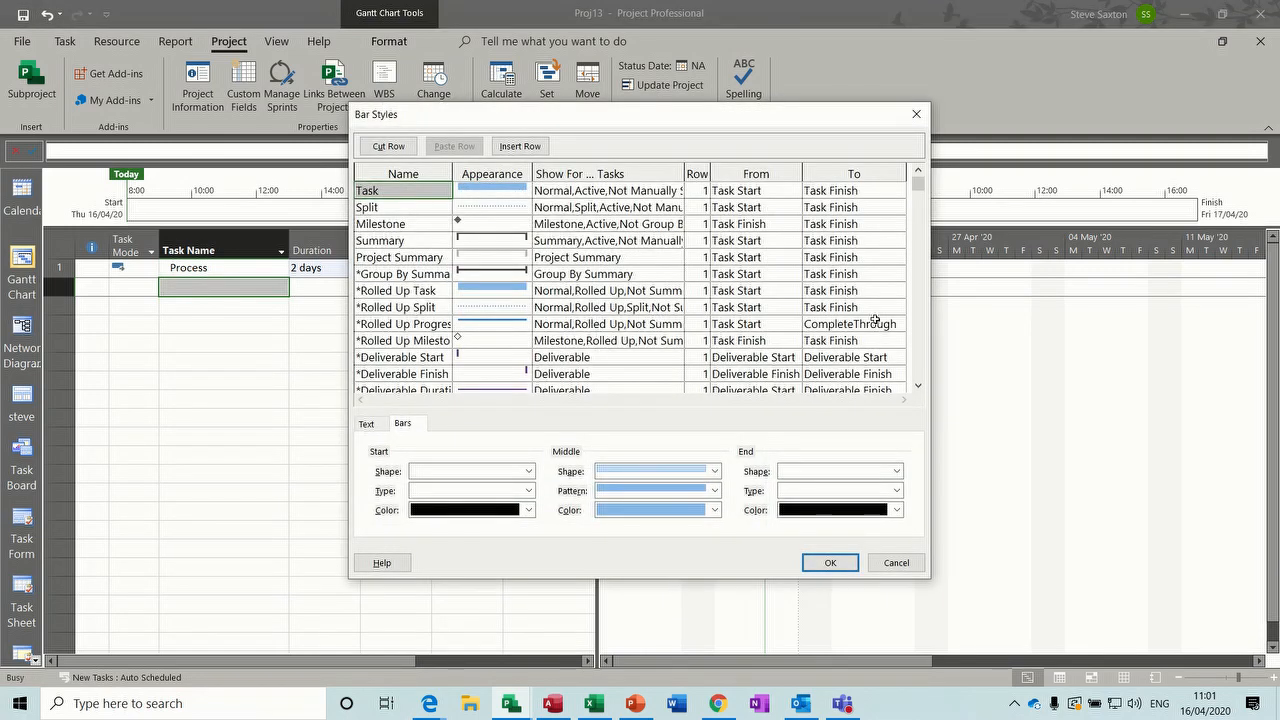
drag(918, 386, 920, 390)
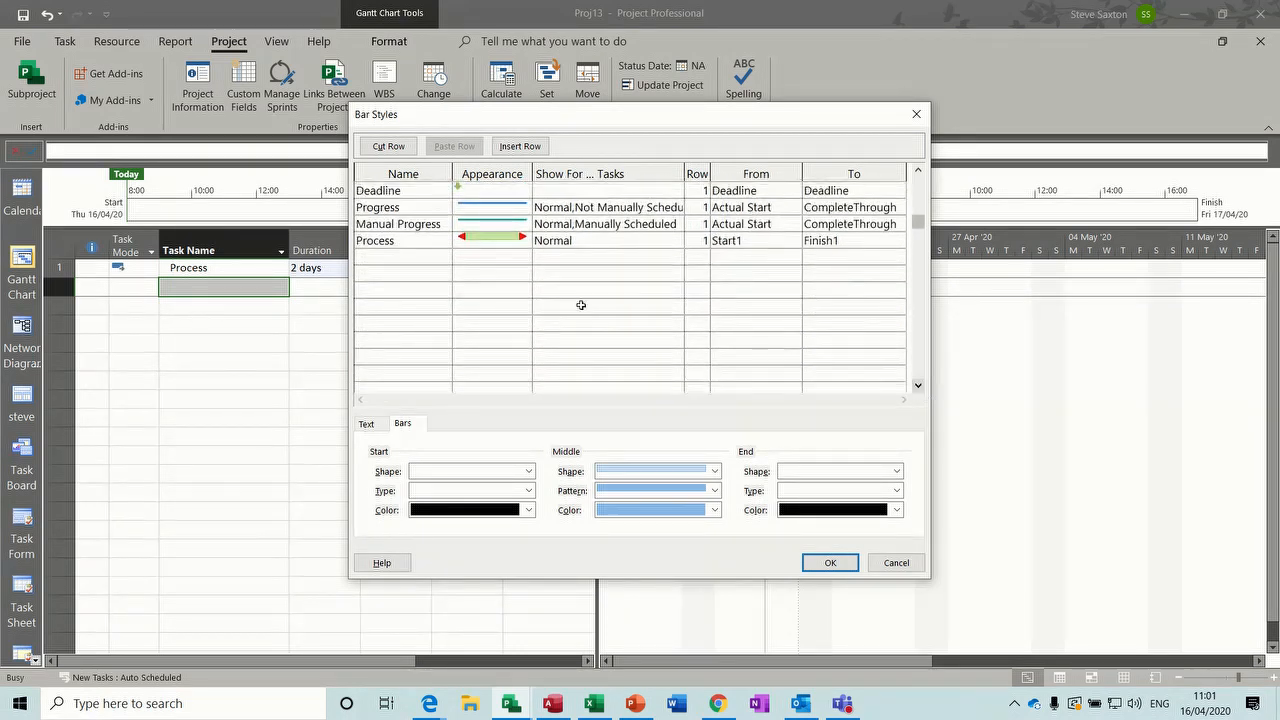
click(424, 256)
text(Process1)
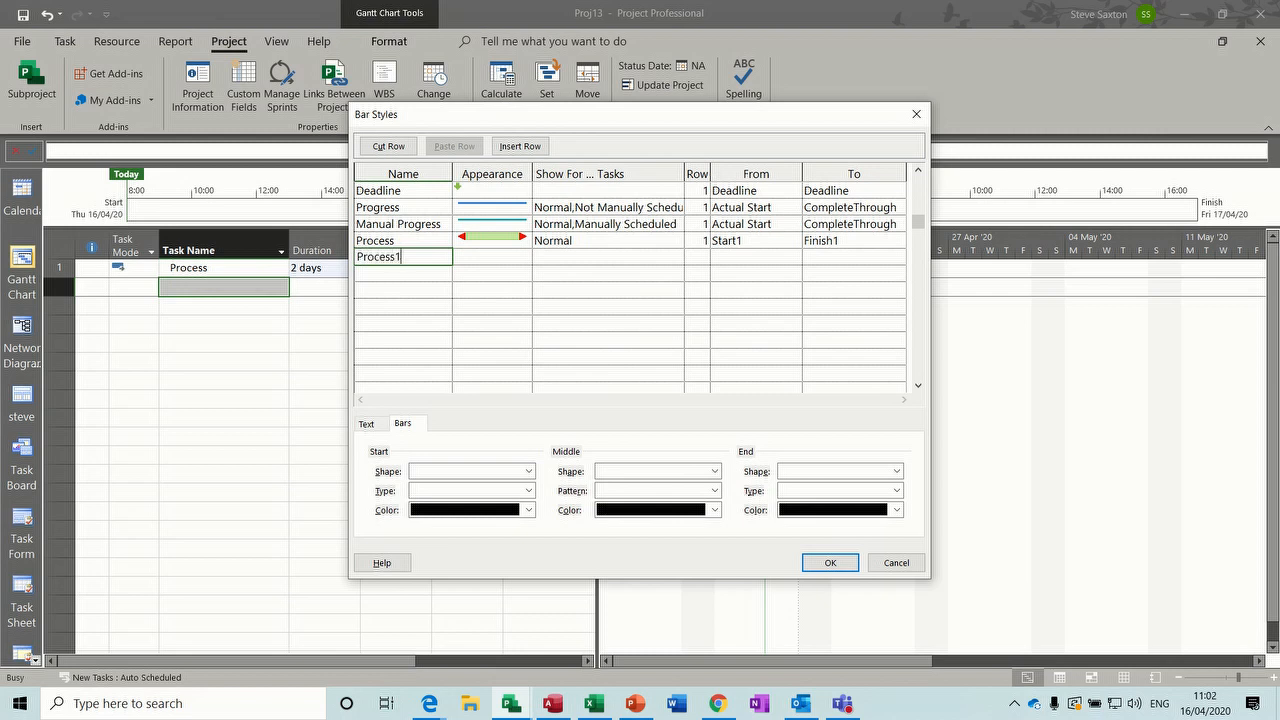
Give the Process1 bar a solid red left-pointing triangle at its start and a light green middle section
click(481, 257)
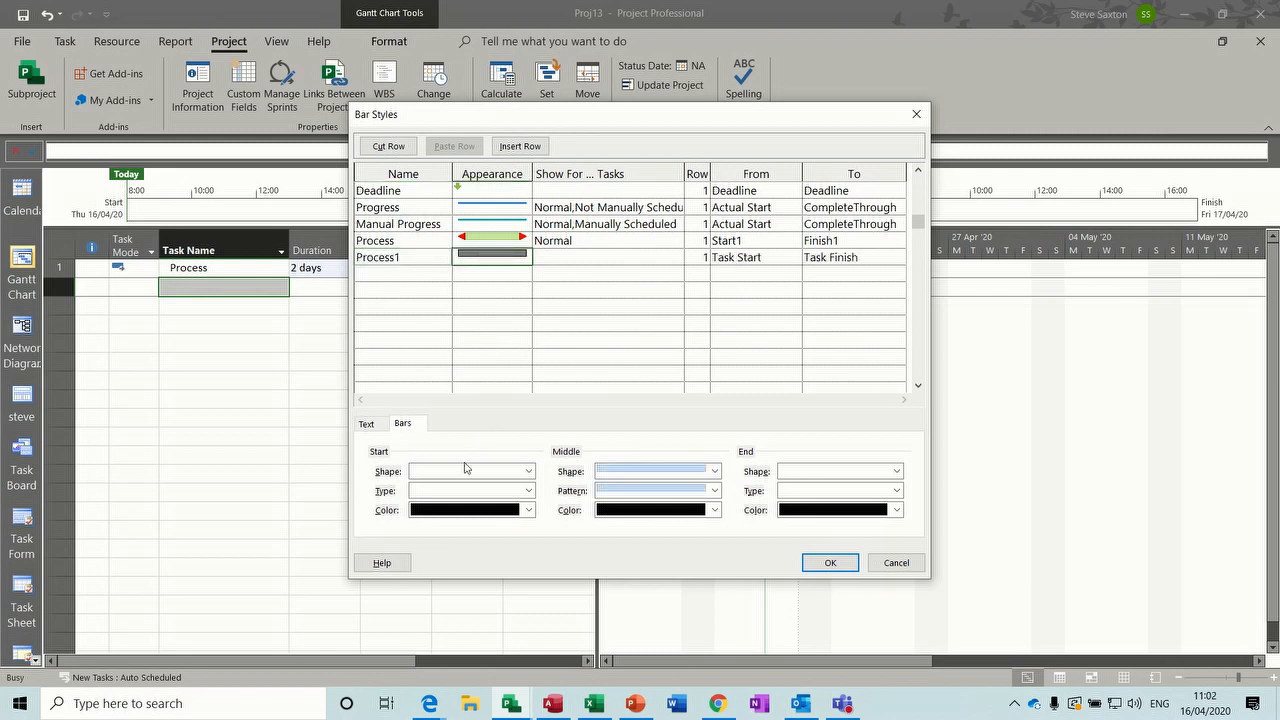
click(528, 470)
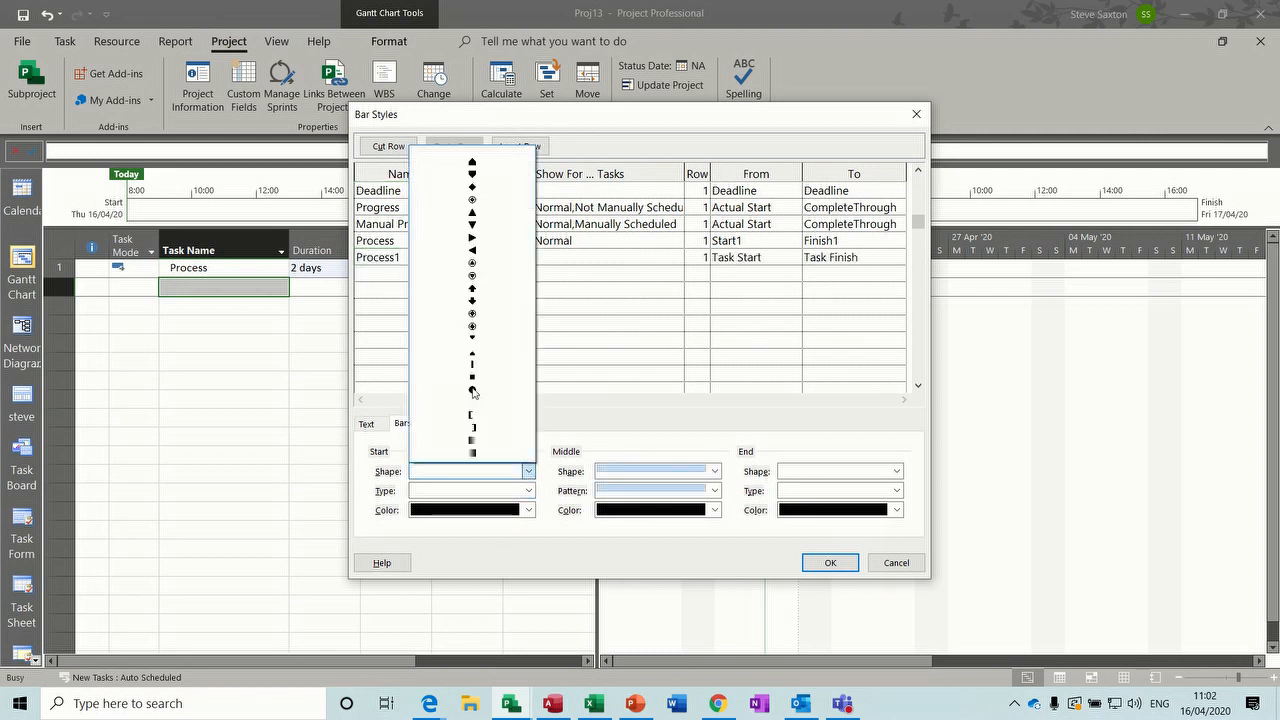
click(472, 249)
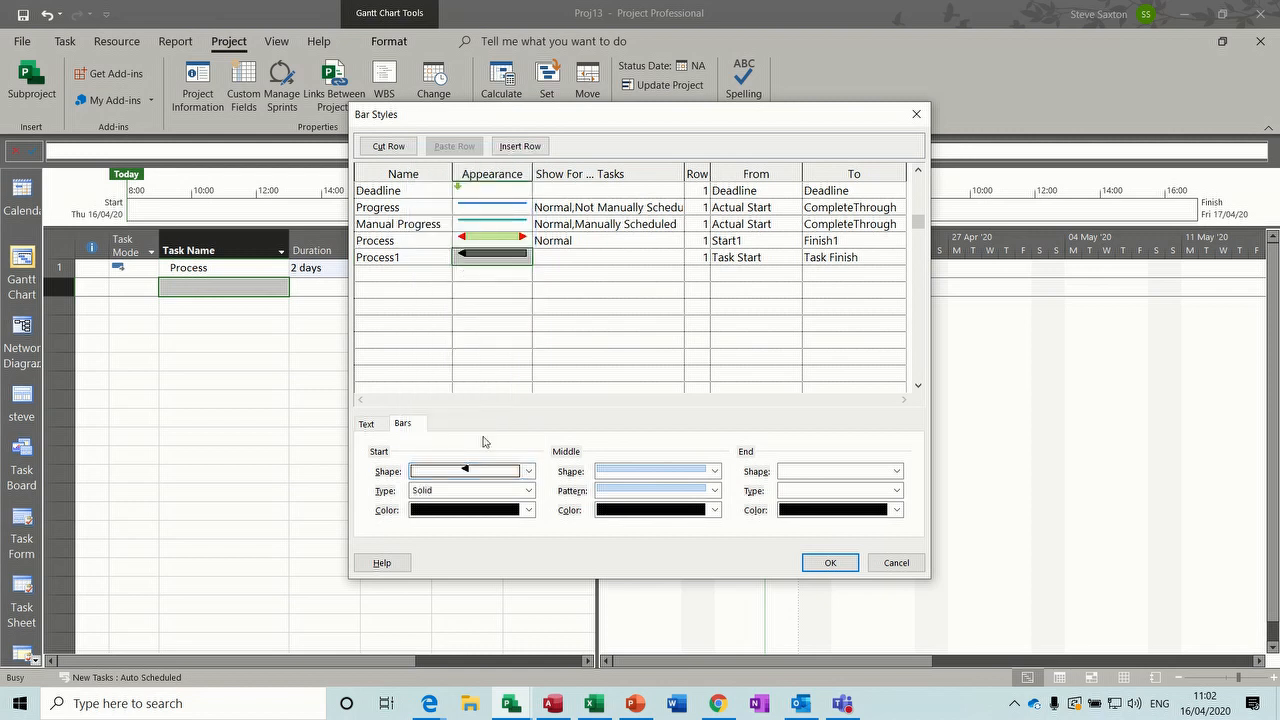
click(527, 510)
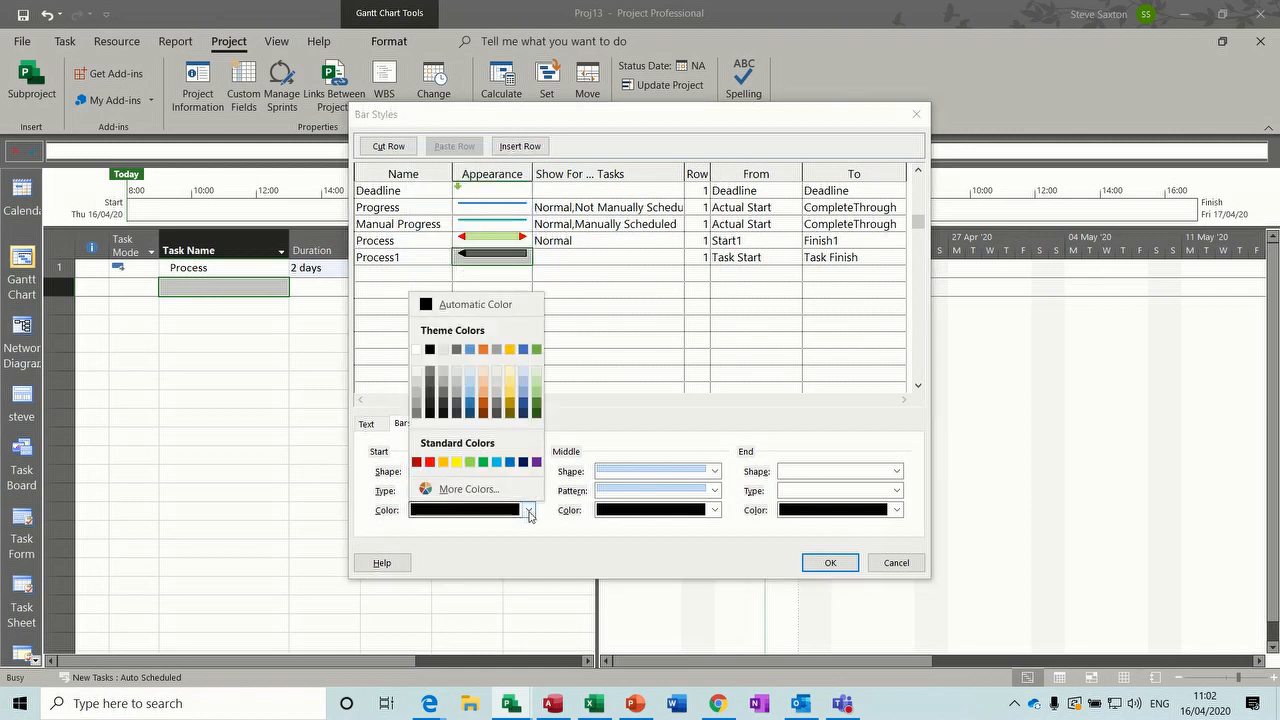
click(429, 461)
click(714, 510)
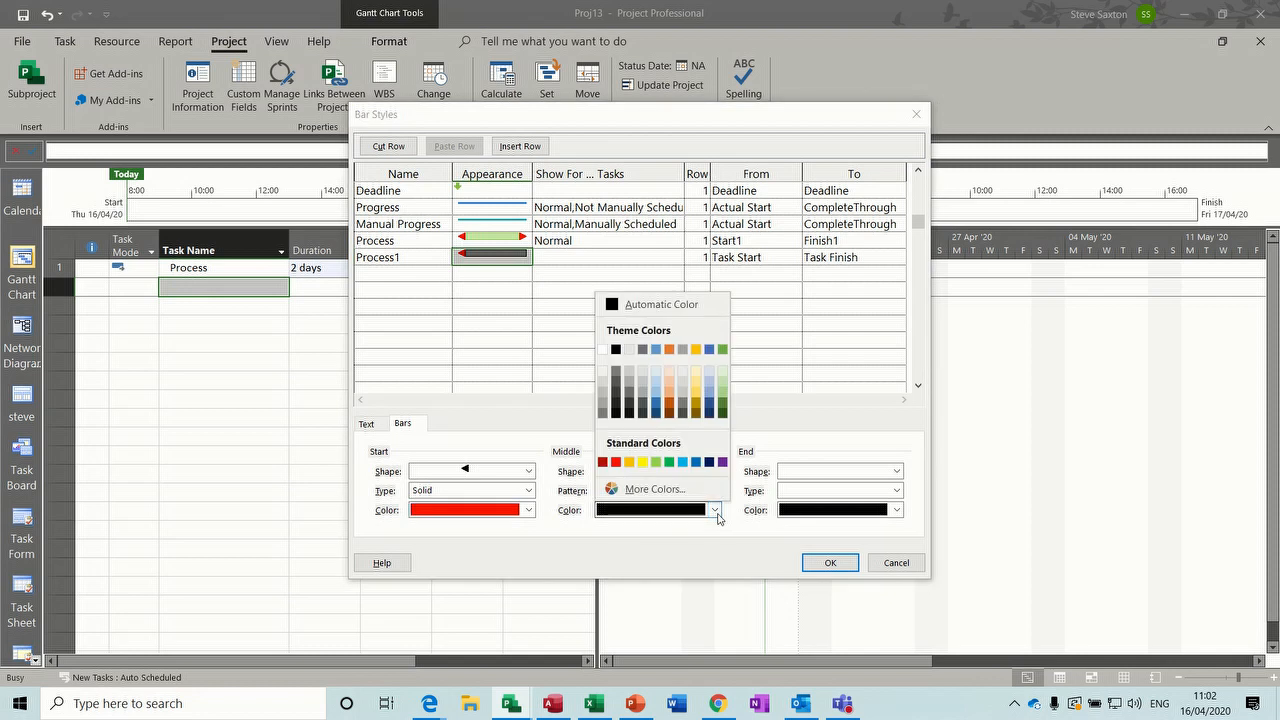
click(656, 462)
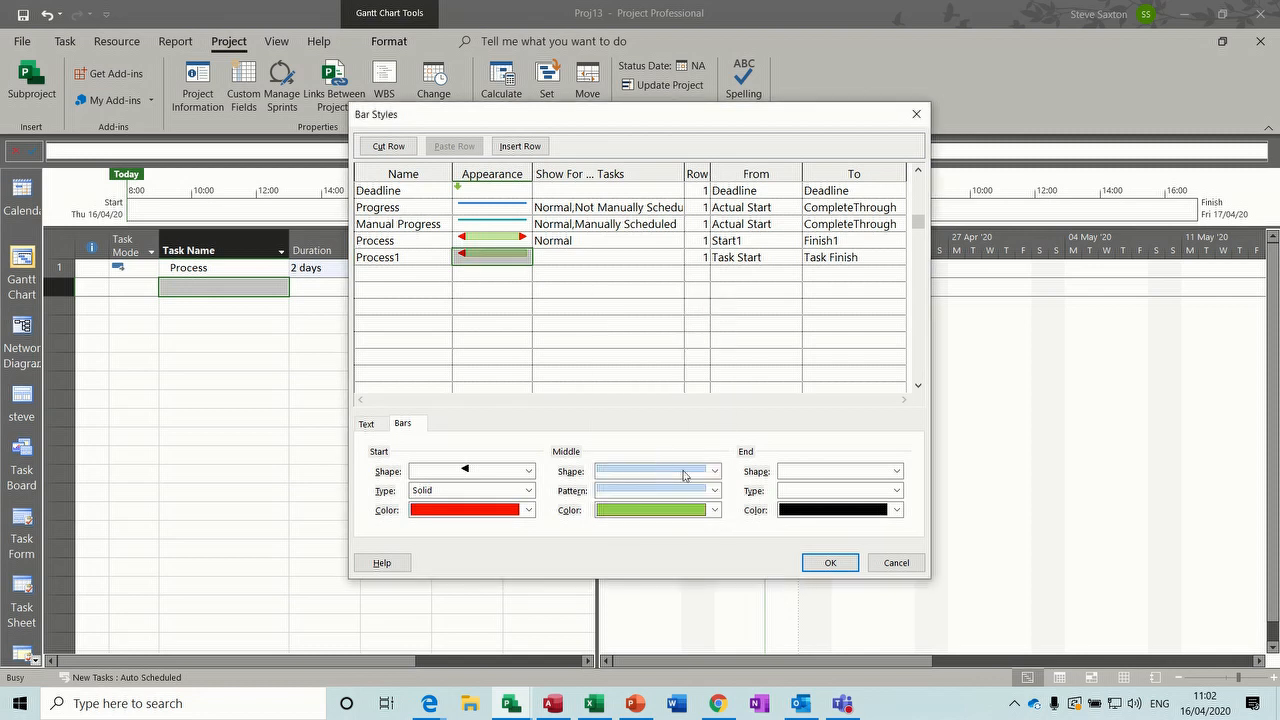
Choose red for the end of the Process1 bar and give that end a right-pointing triangle shape
click(896, 510)
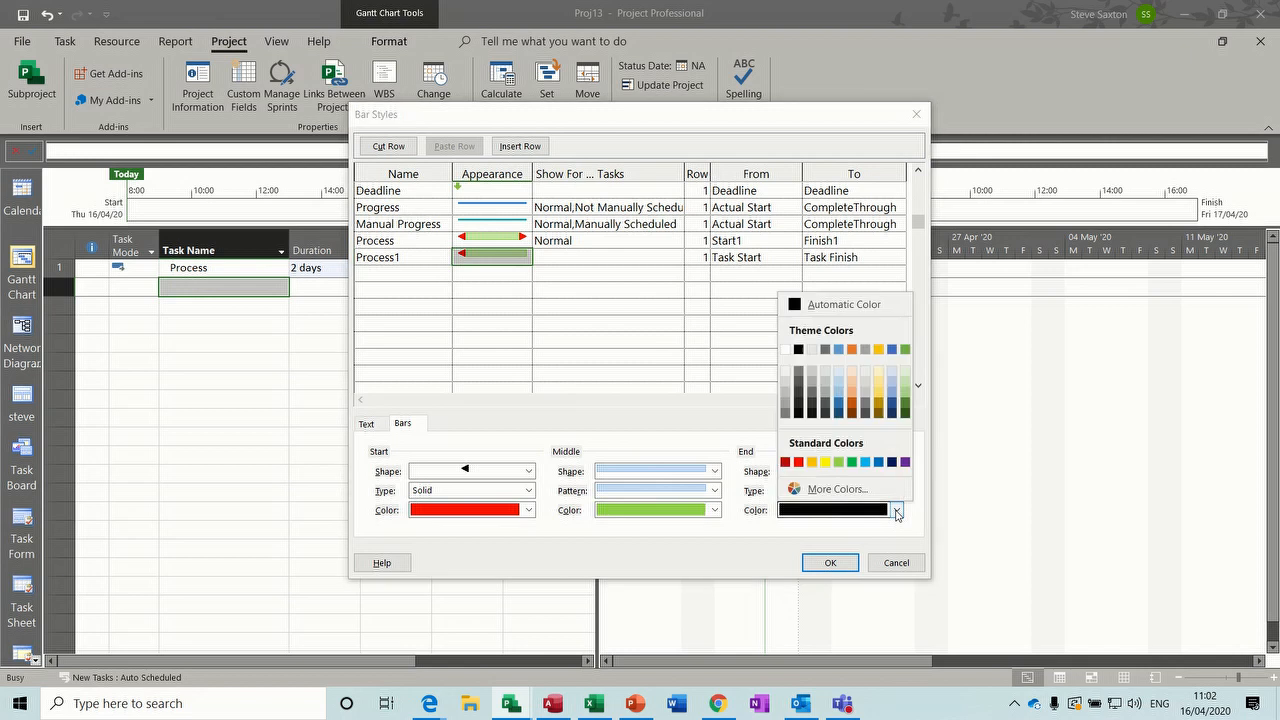
click(798, 462)
click(897, 472)
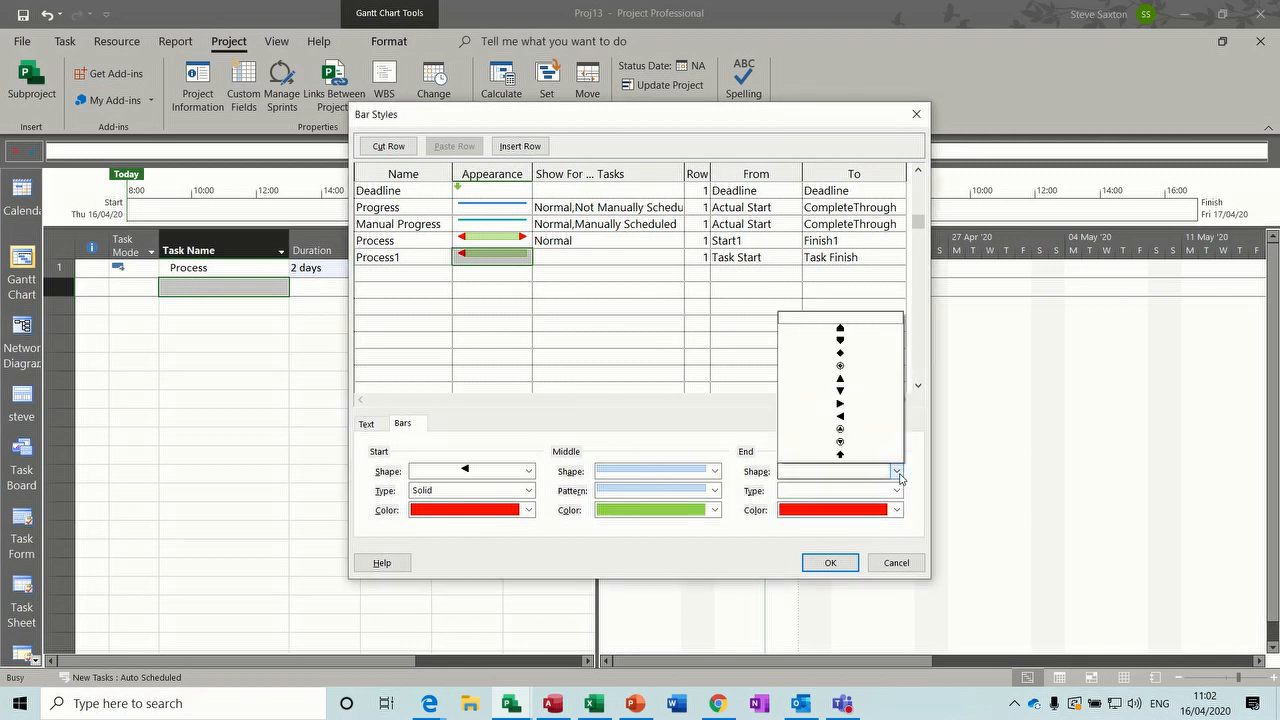
click(852, 245)
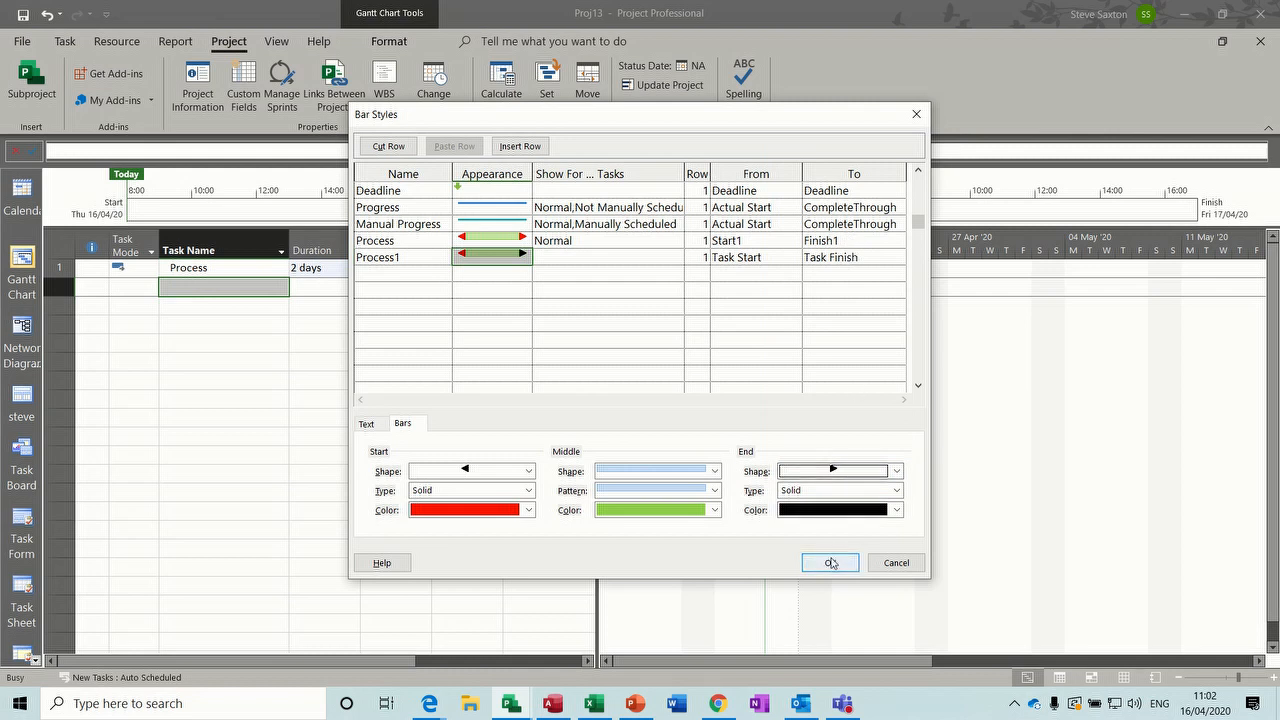
Make the Process1 bar style show for Normal tasks and start from the Start2 date field
click(582, 258)
text(Normal)
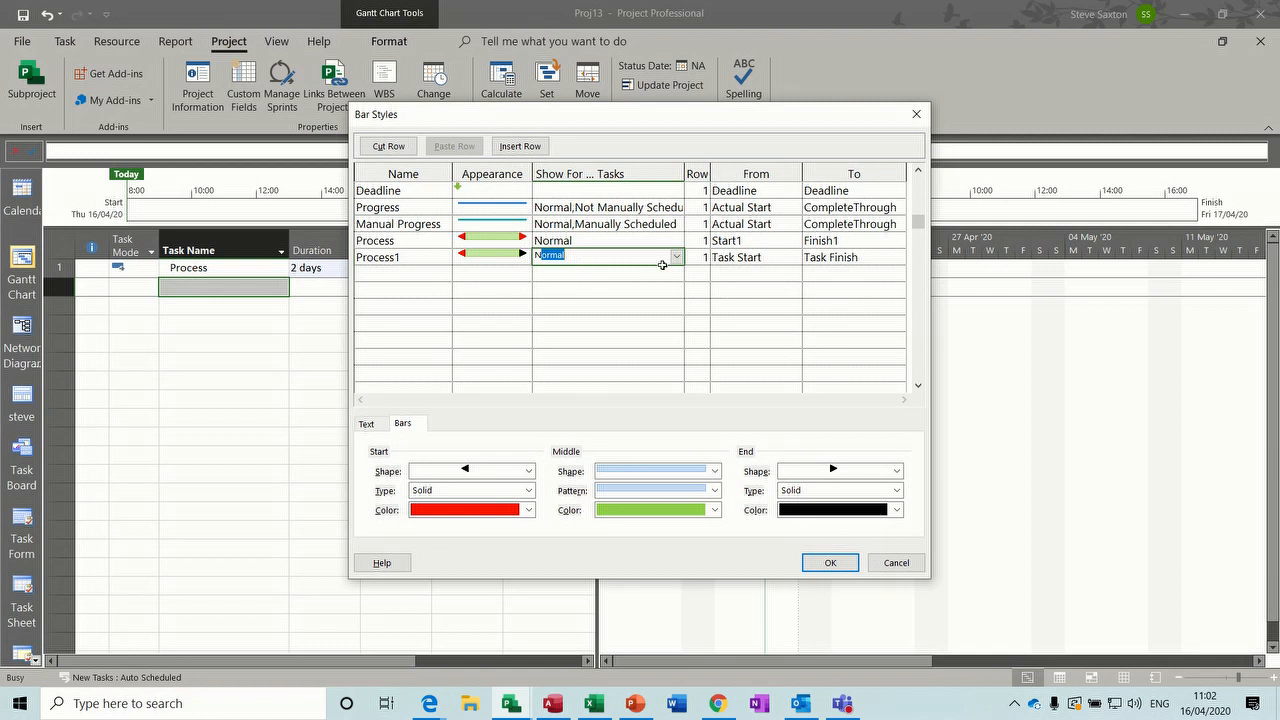
click(750, 257)
click(795, 258)
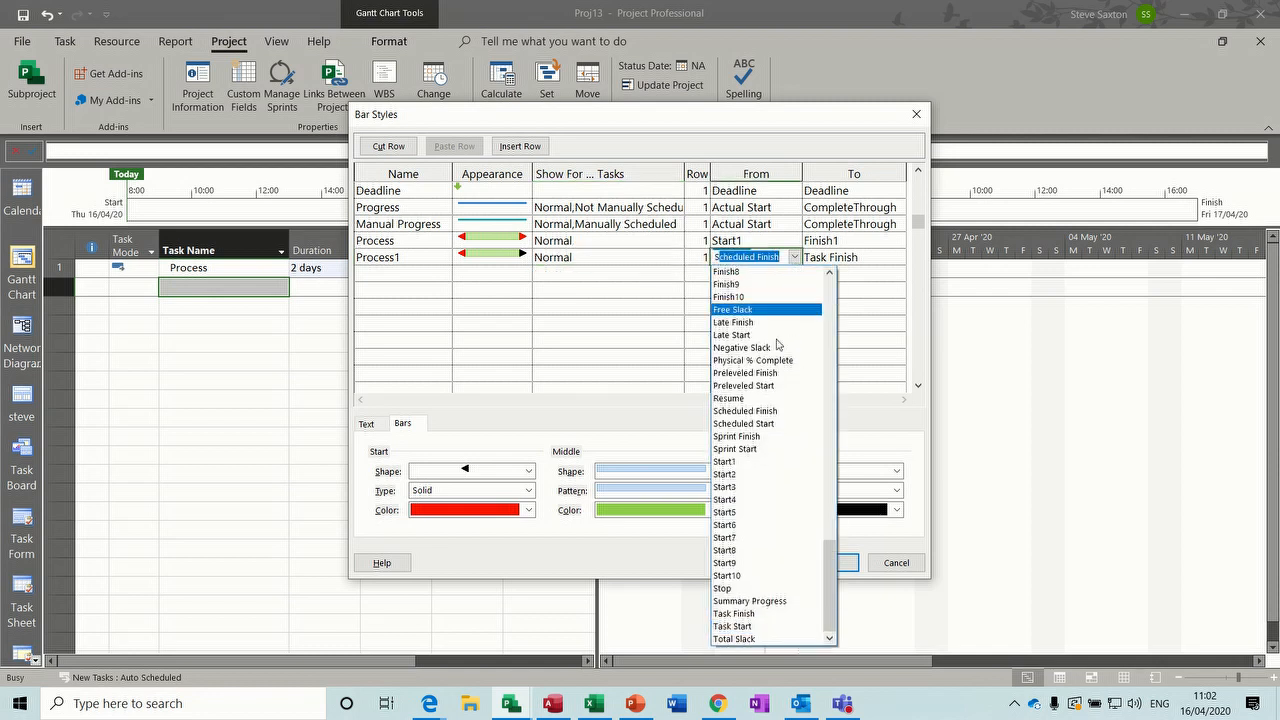
click(742, 474)
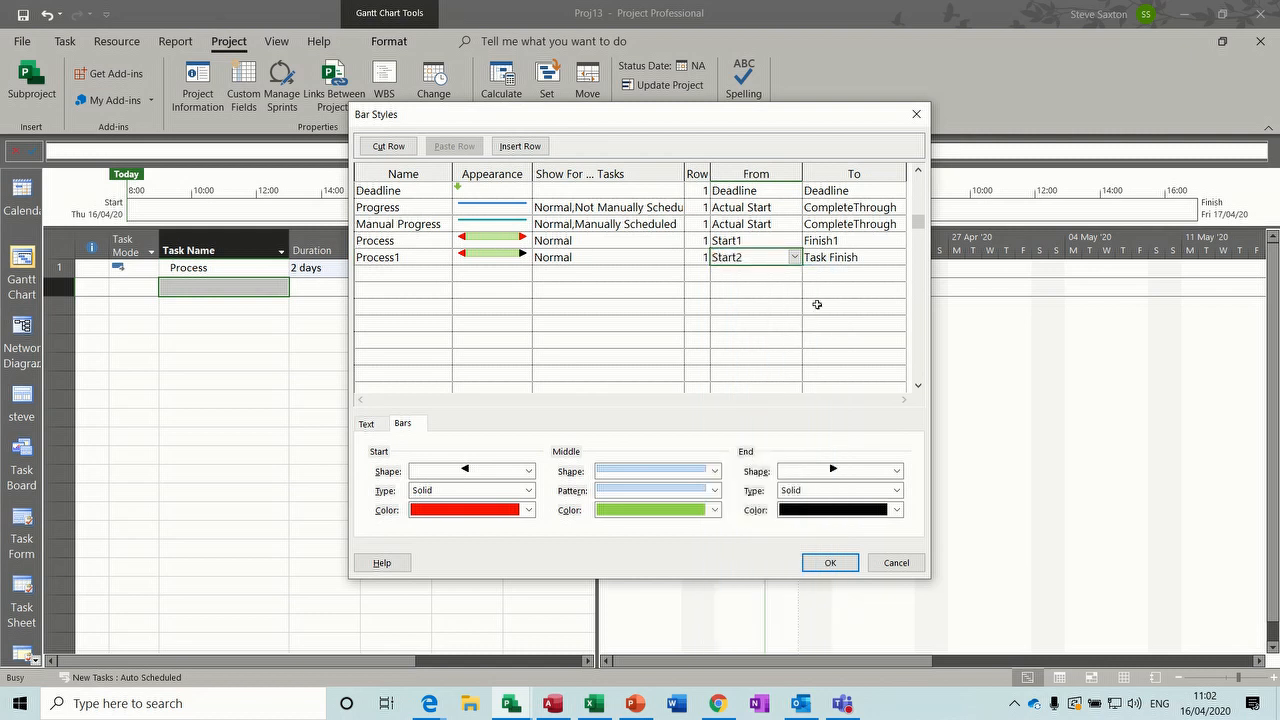
Make the Process1 bar run to Finish2 and apply the bar styles
click(834, 259)
text(F)
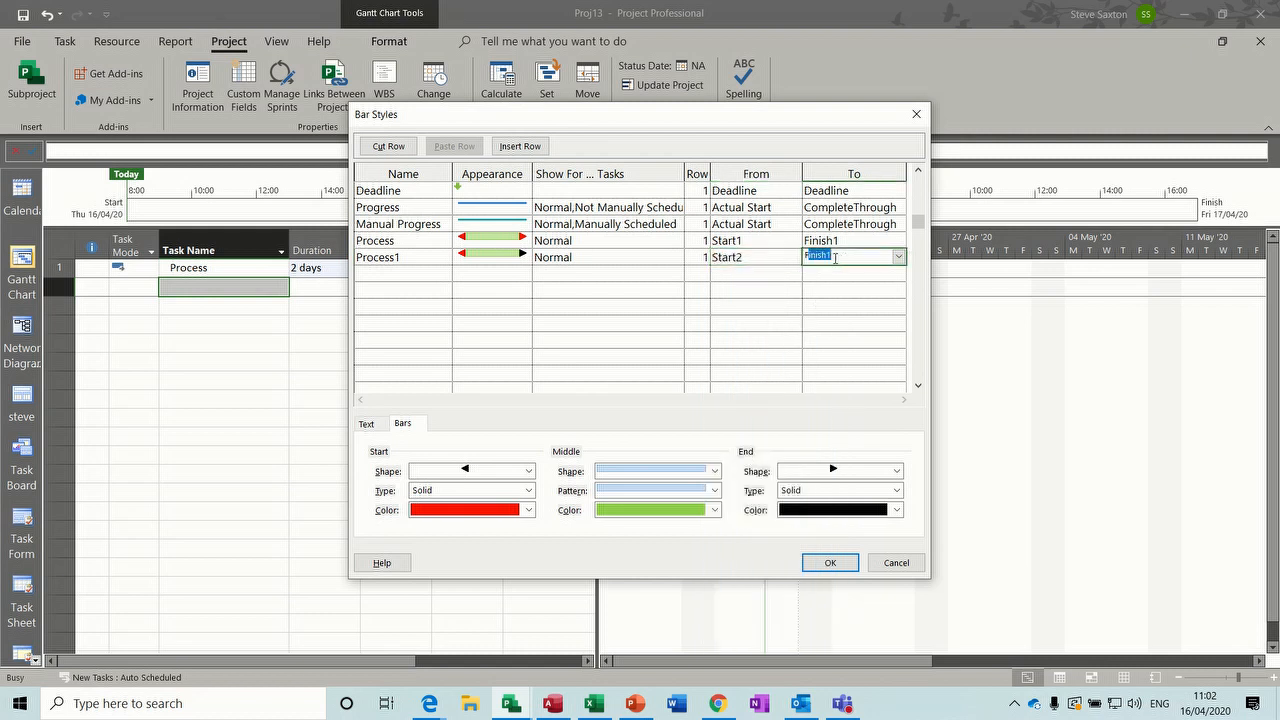
click(900, 259)
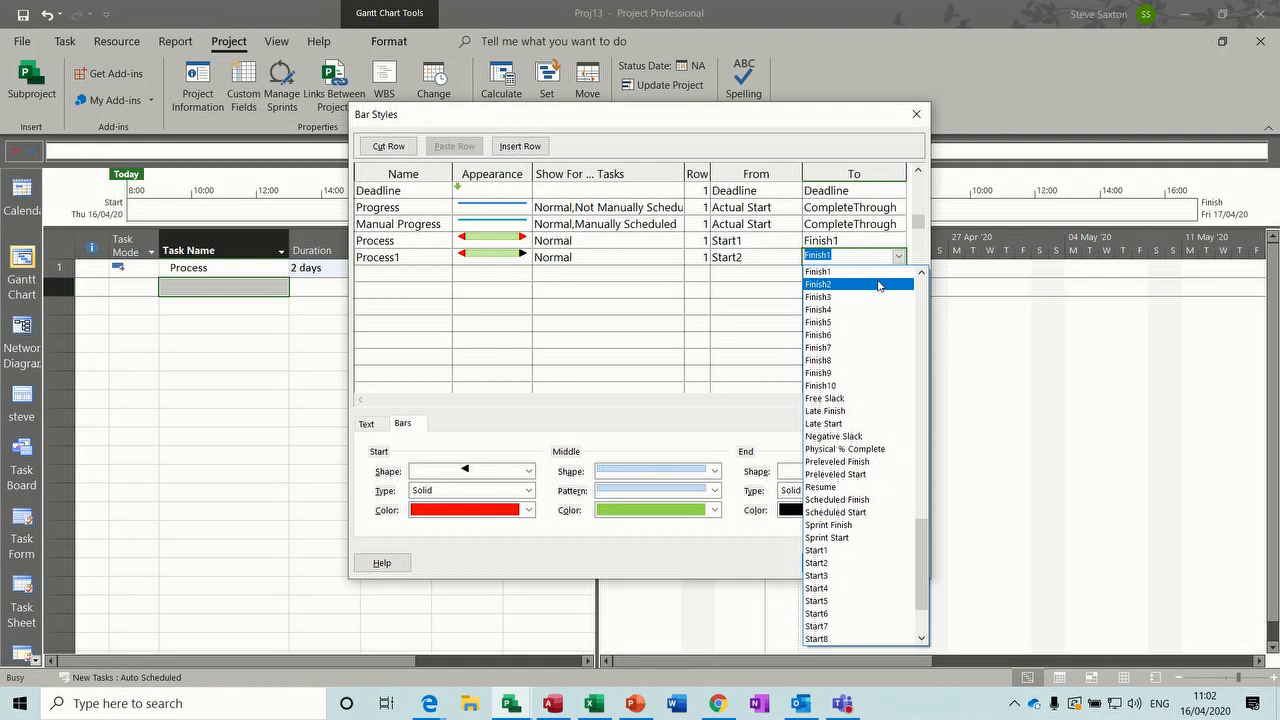
click(872, 285)
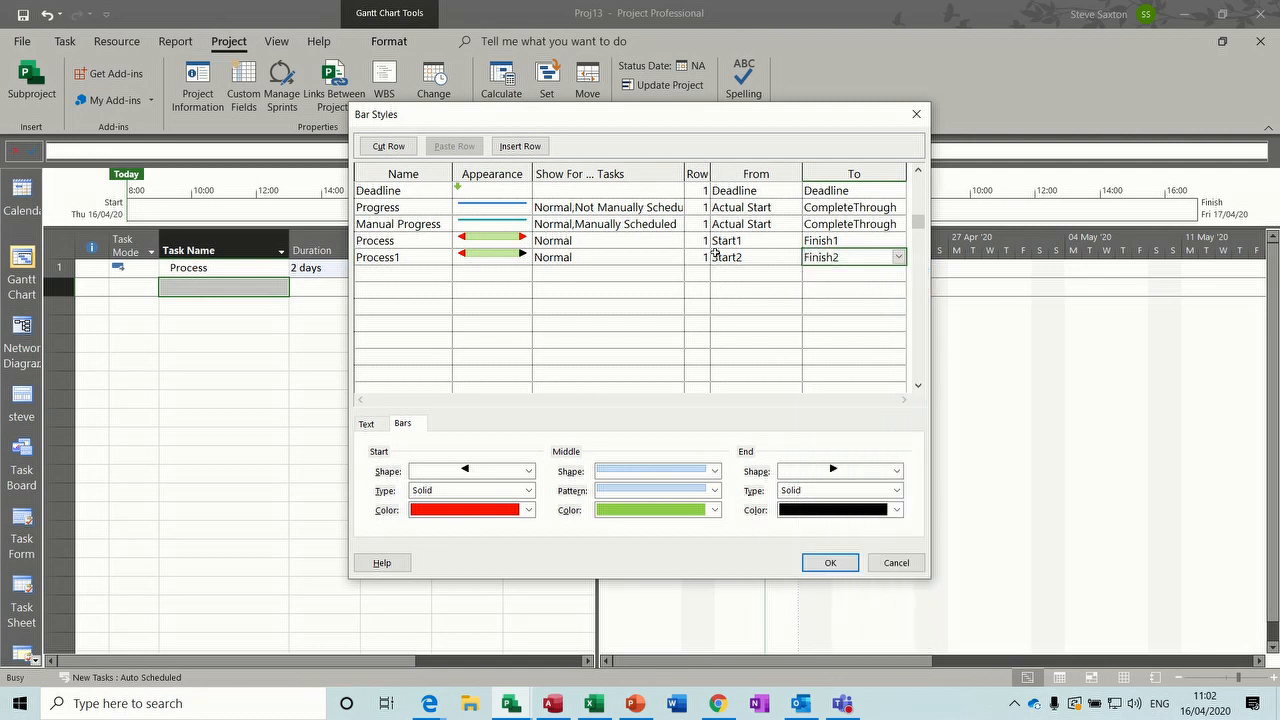
click(822, 562)
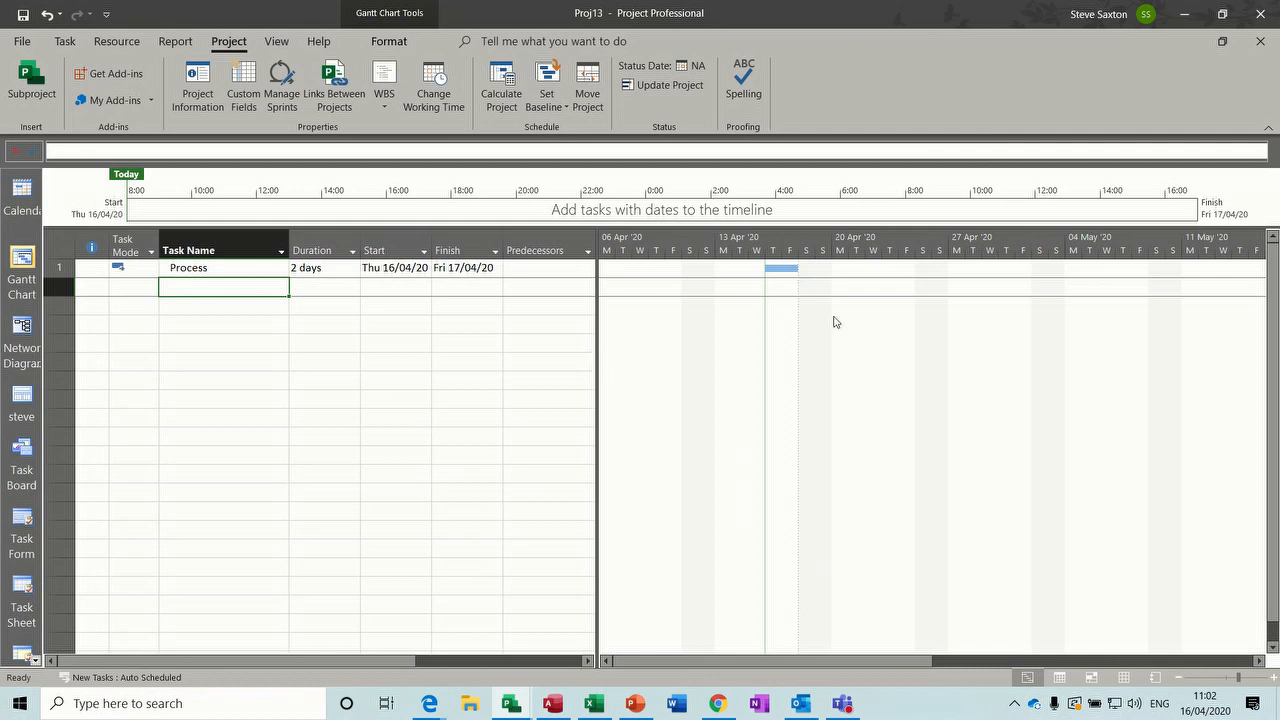
Widen the task table and insert Start1 and Finish1 columns between Finish and Predecessors
drag(596, 352, 955, 340)
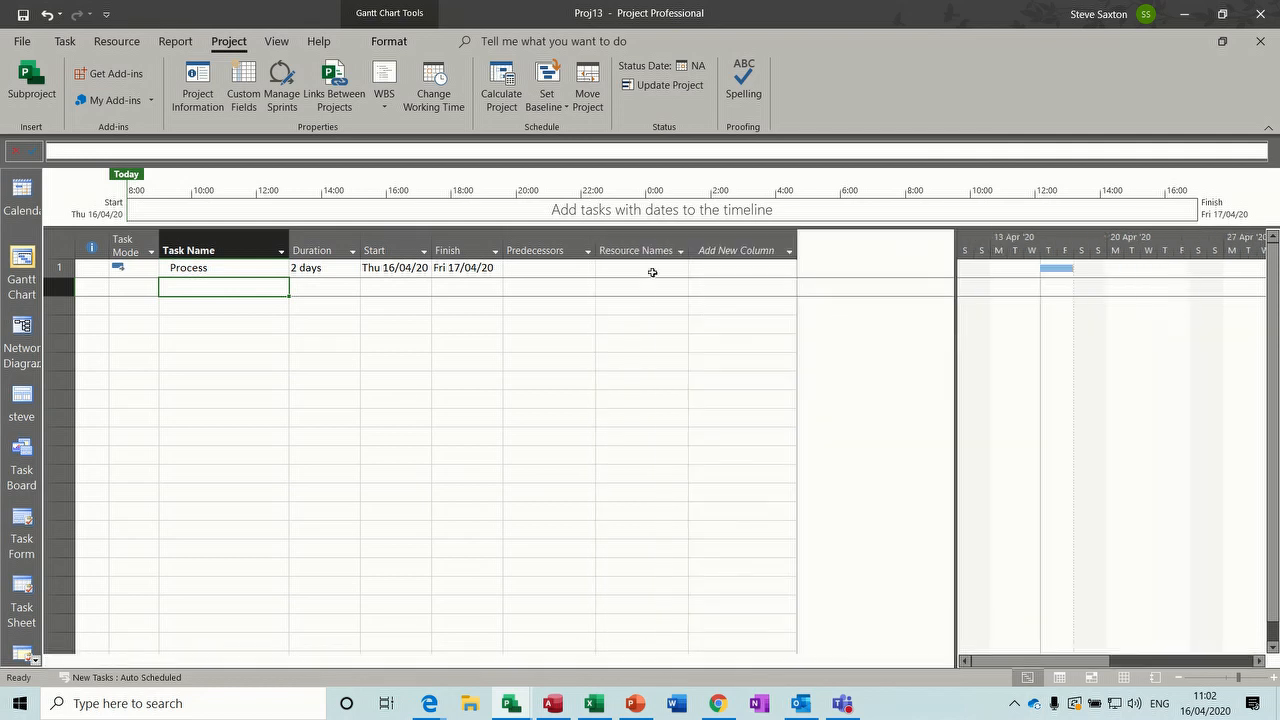
right_click(533, 245)
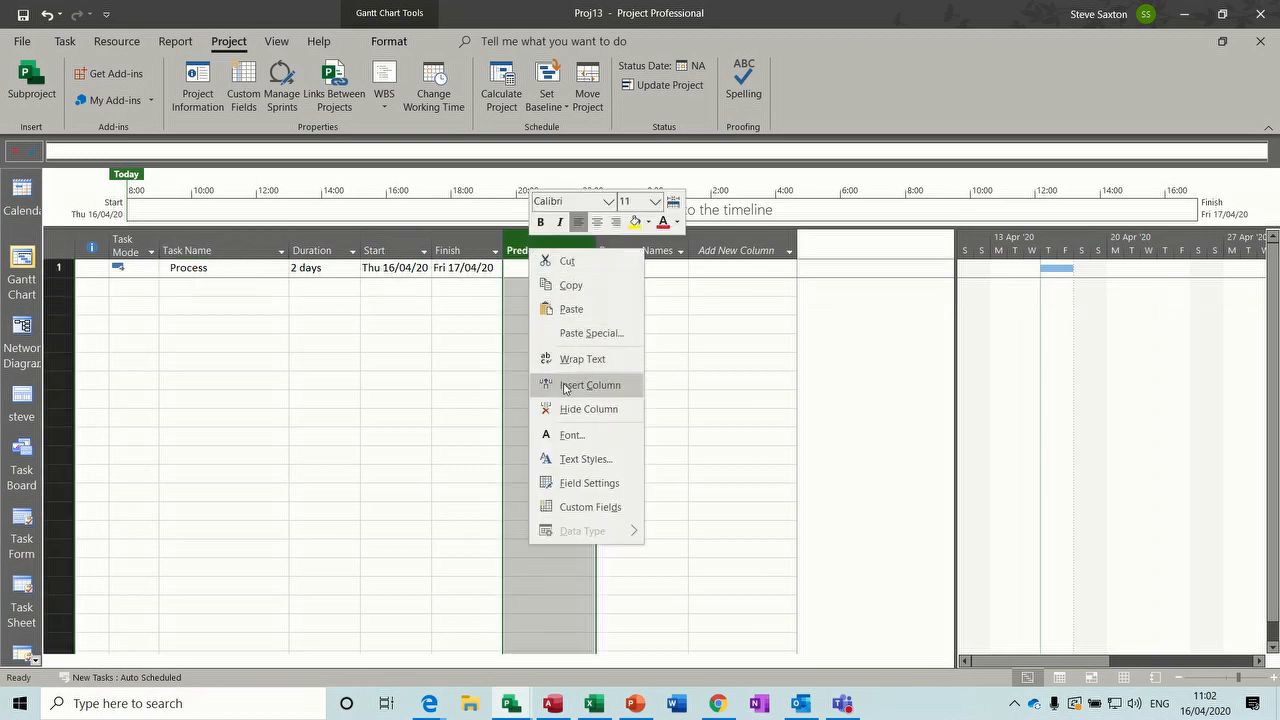
click(565, 386)
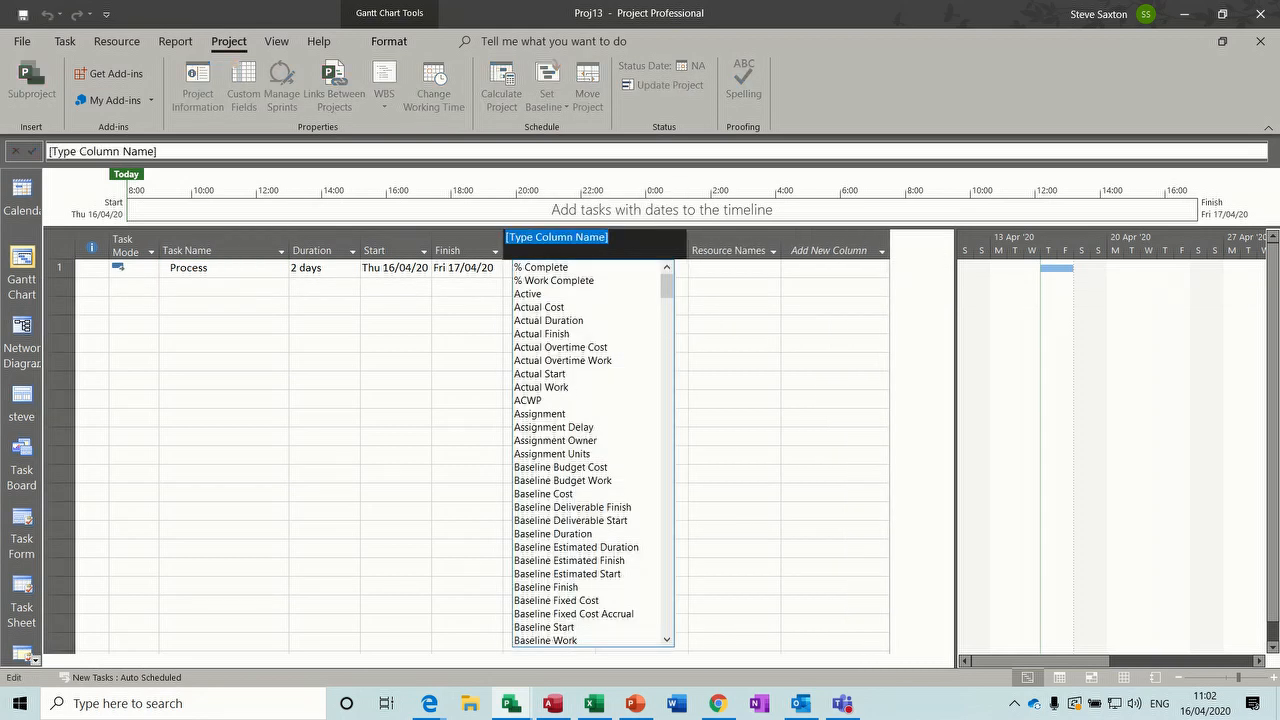
text(scheduled Duration)
click(520, 427)
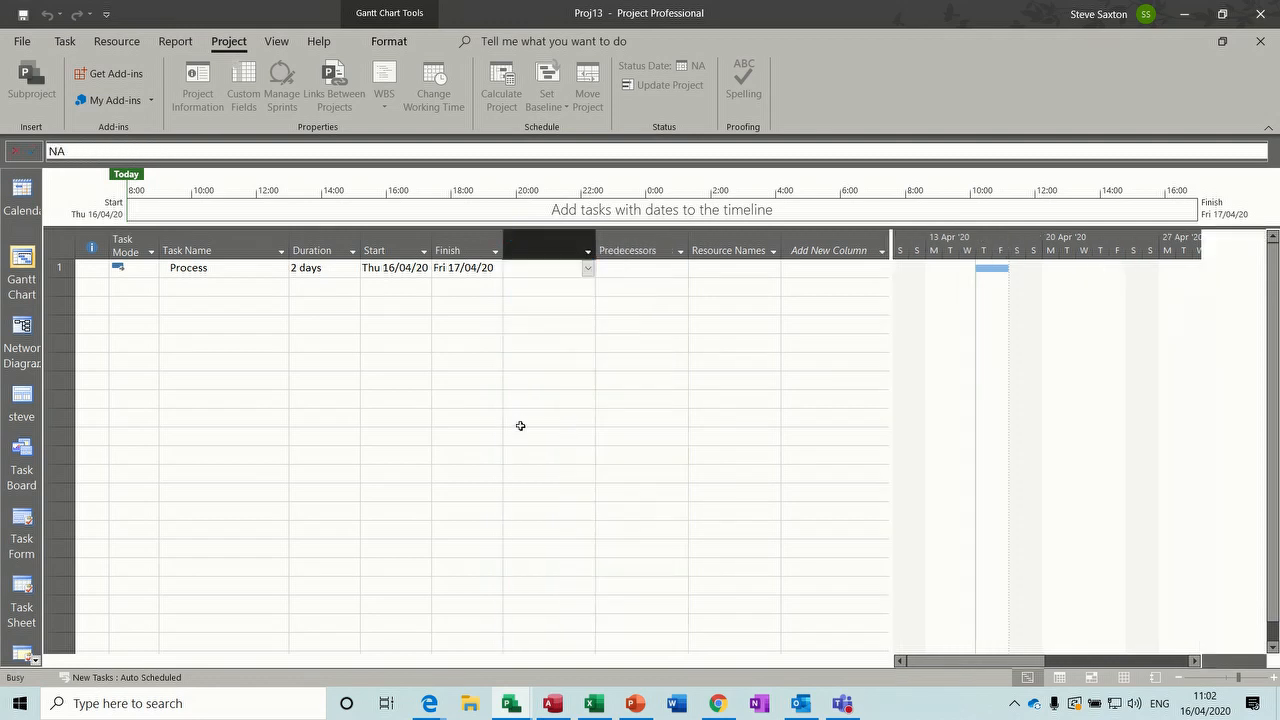
right_click(619, 249)
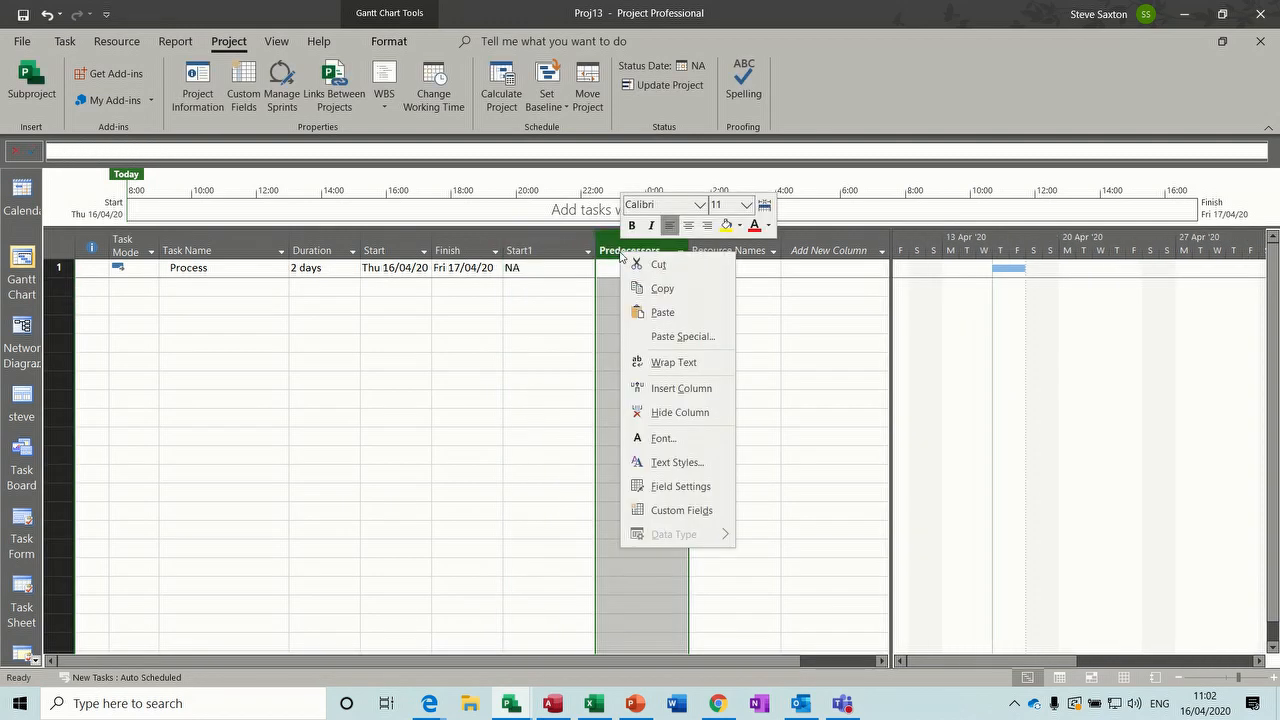
click(672, 388)
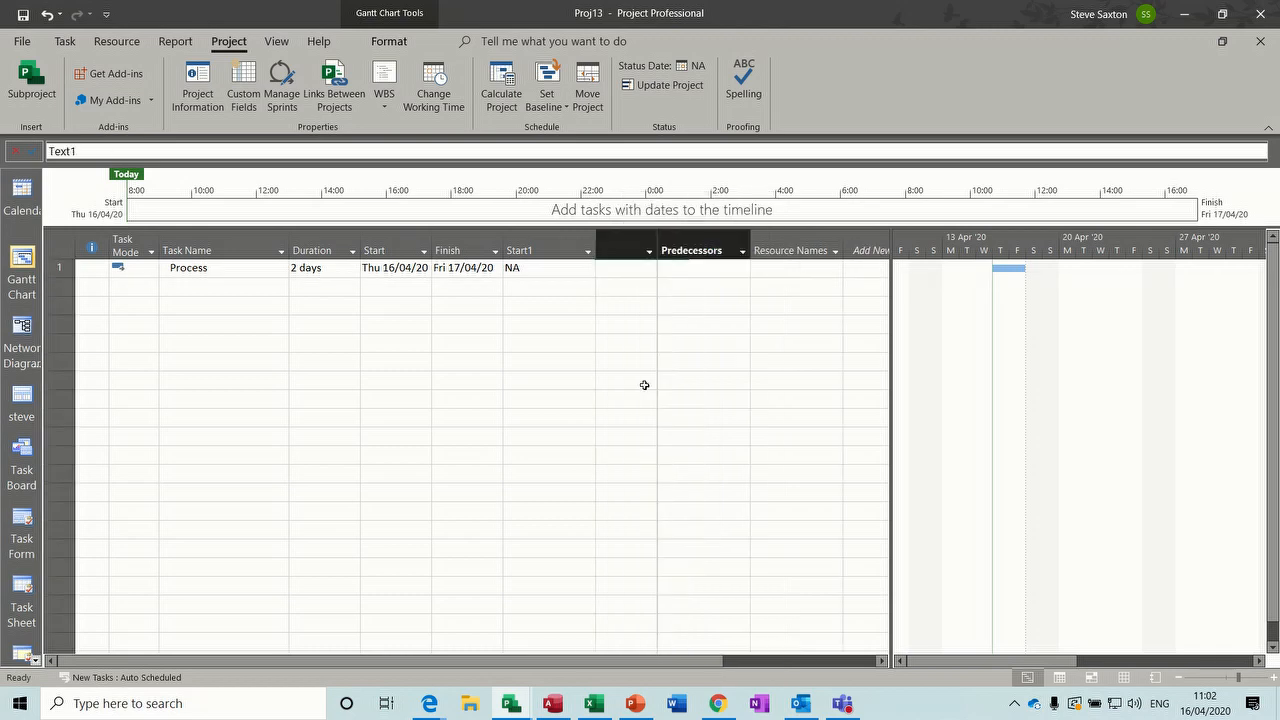
text(finish)
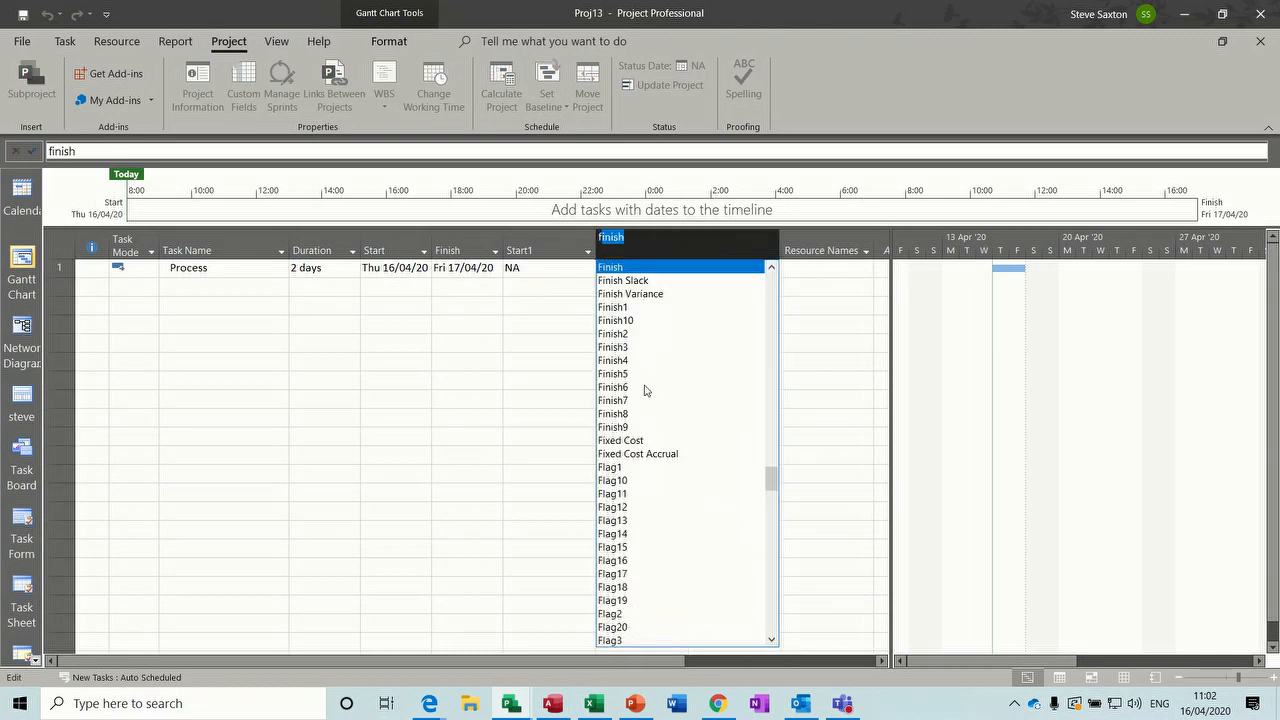
click(615, 307)
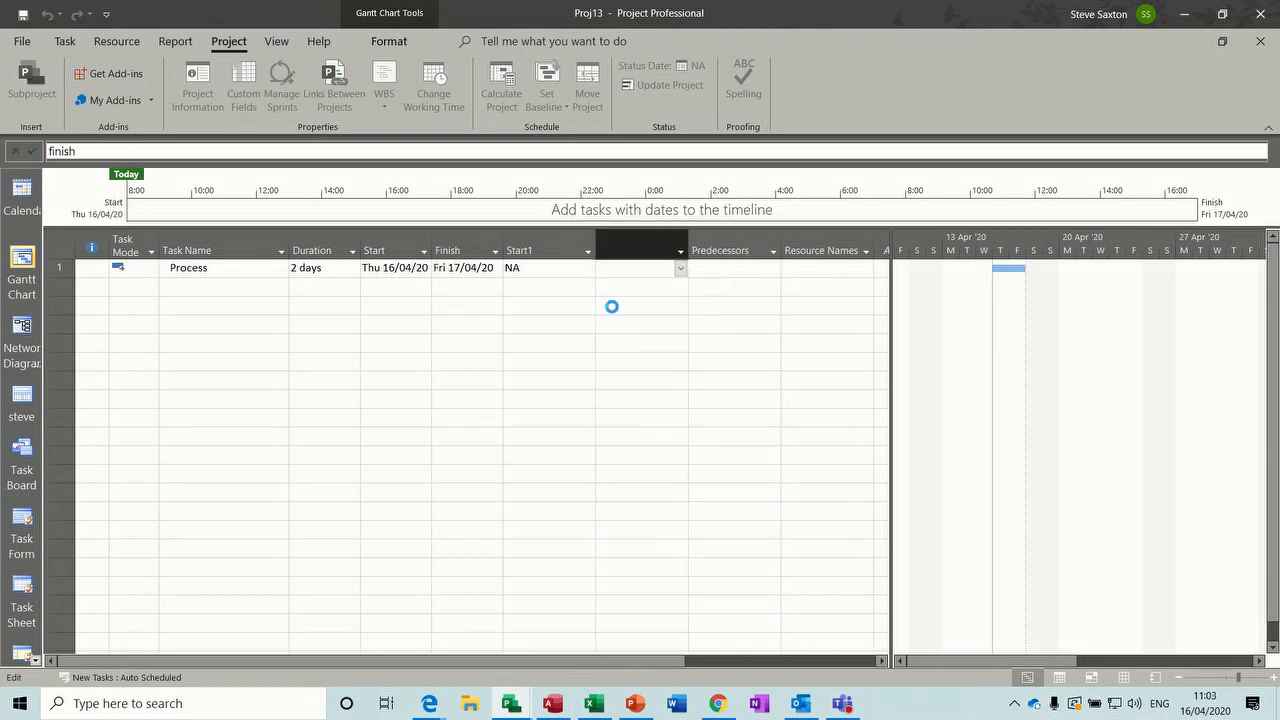
Insert Start2 and Finish2 columns between the Finish1 and Predecessors columns
right_click(717, 240)
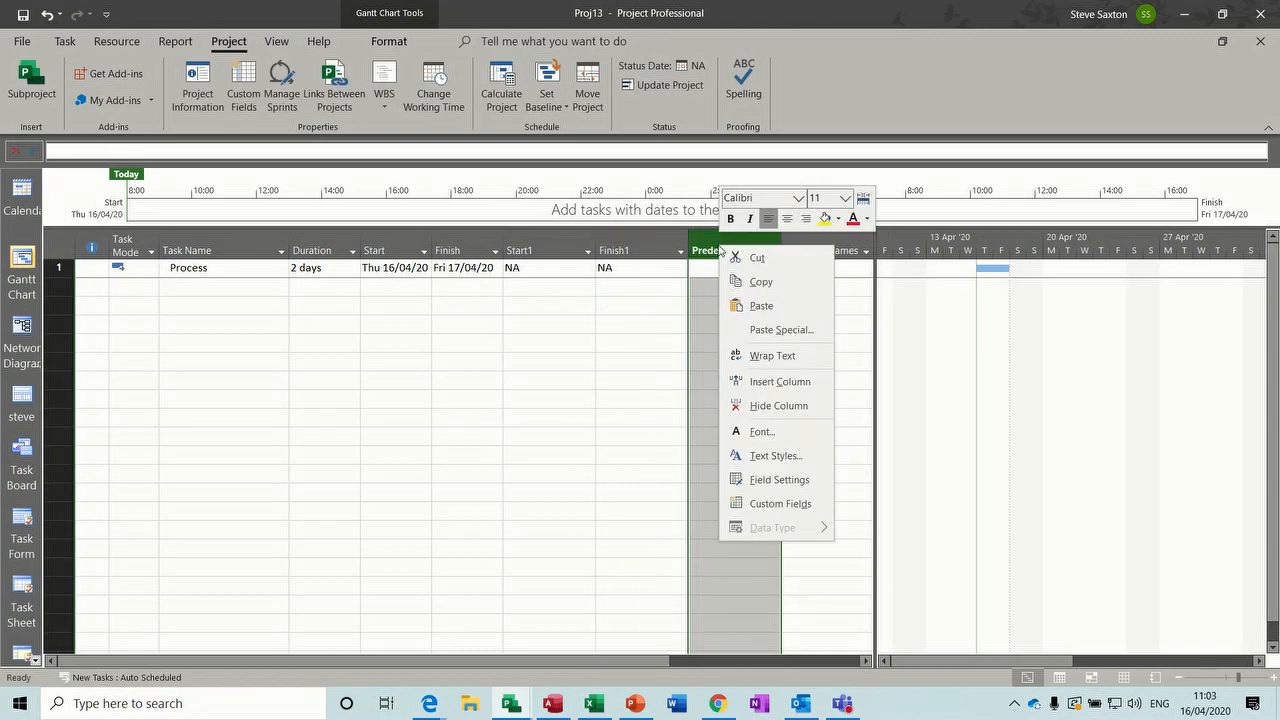
click(747, 386)
text(scheduled Duration)
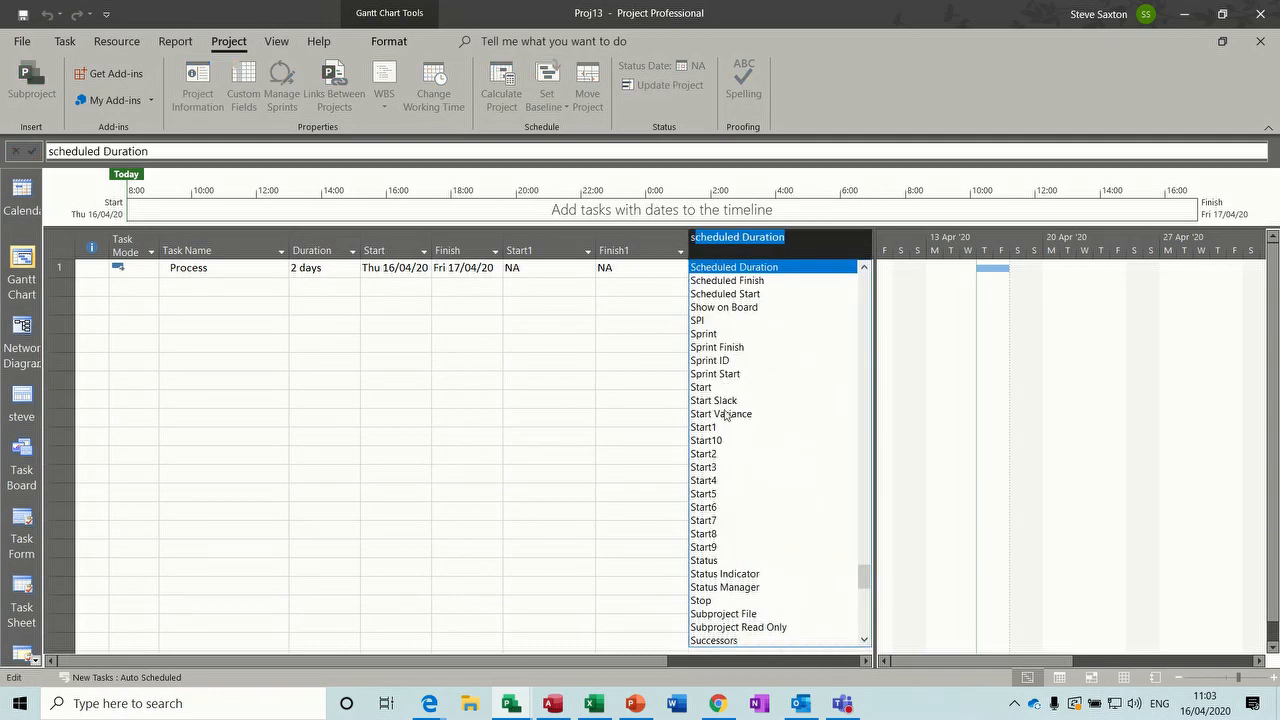
click(714, 457)
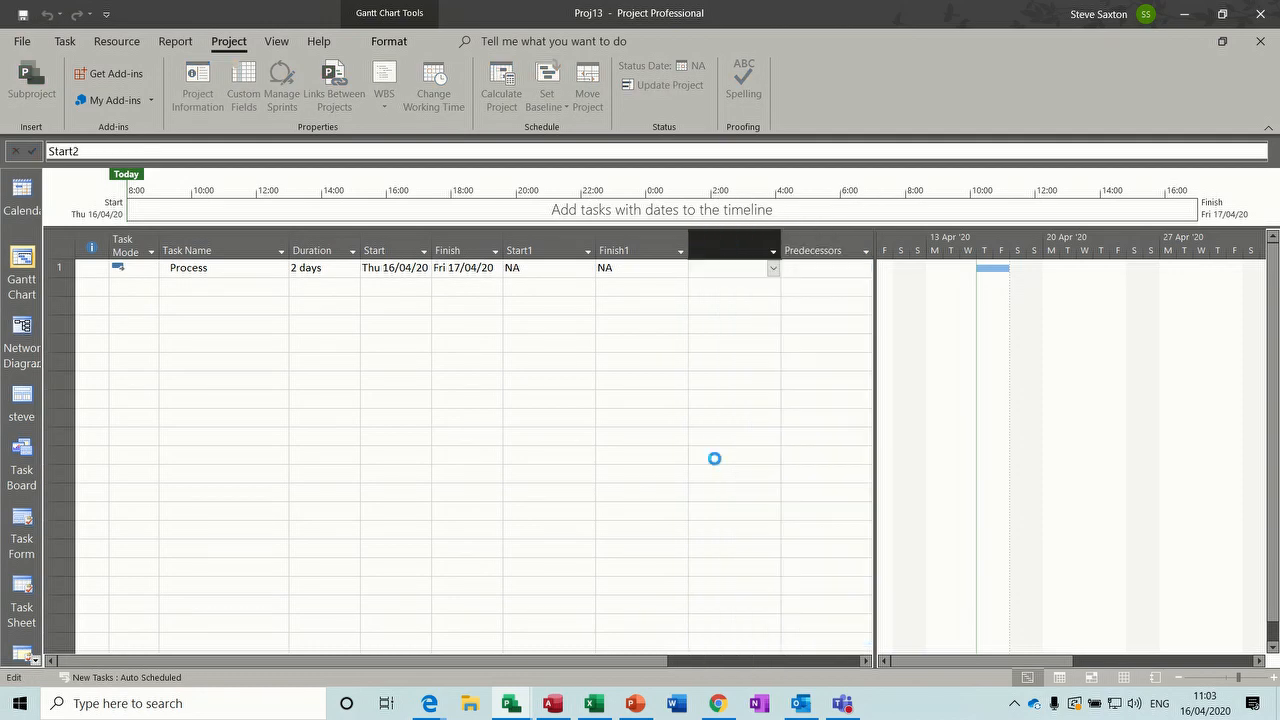
click(815, 251)
right_click(815, 251)
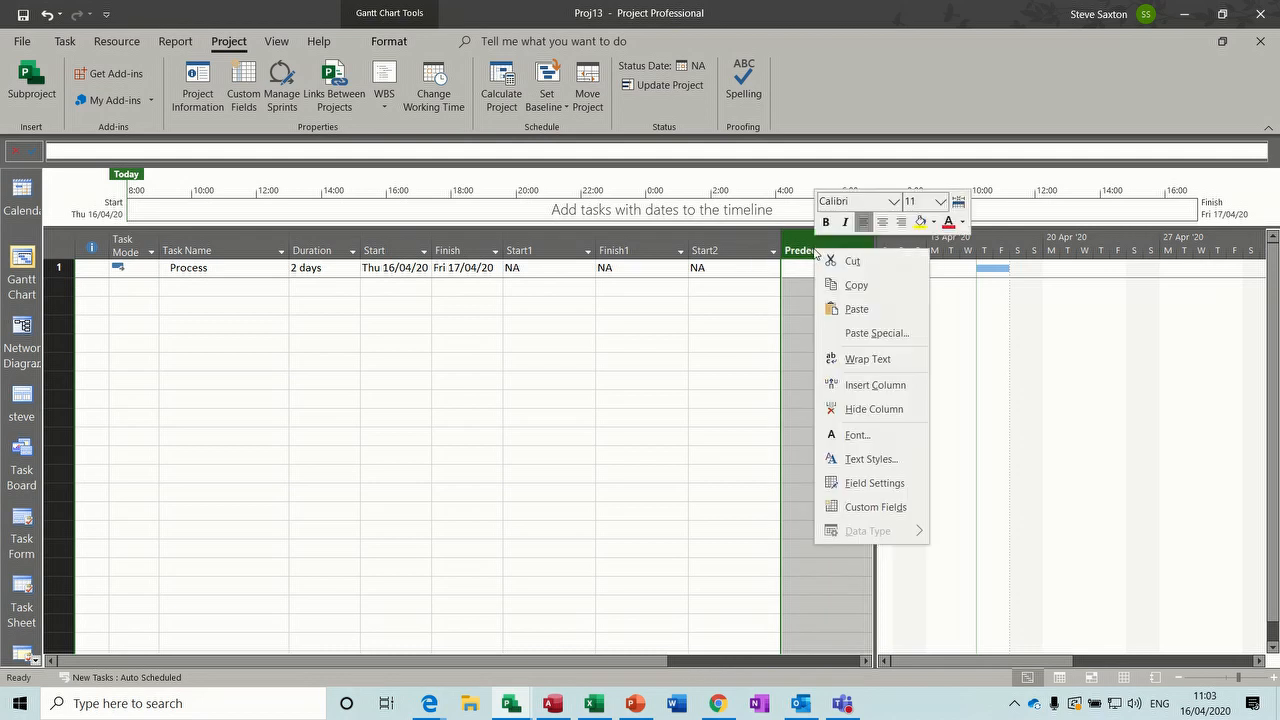
click(840, 381)
text(finish)
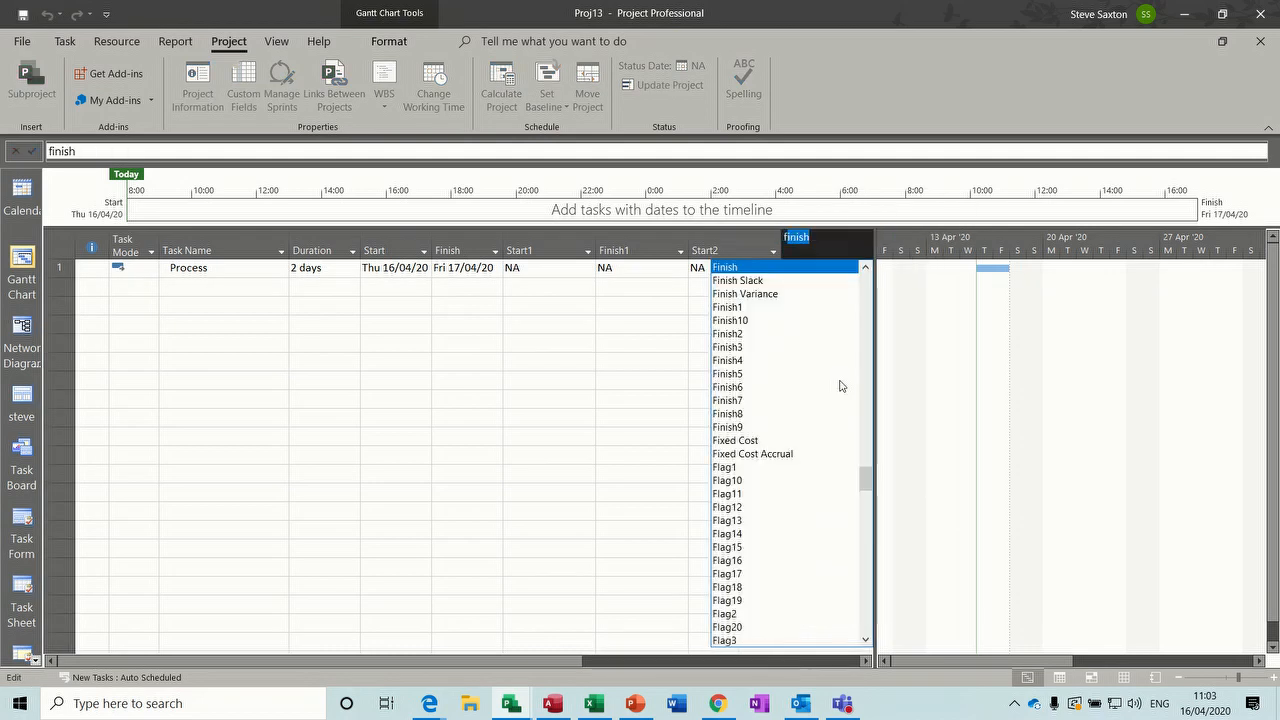
click(732, 336)
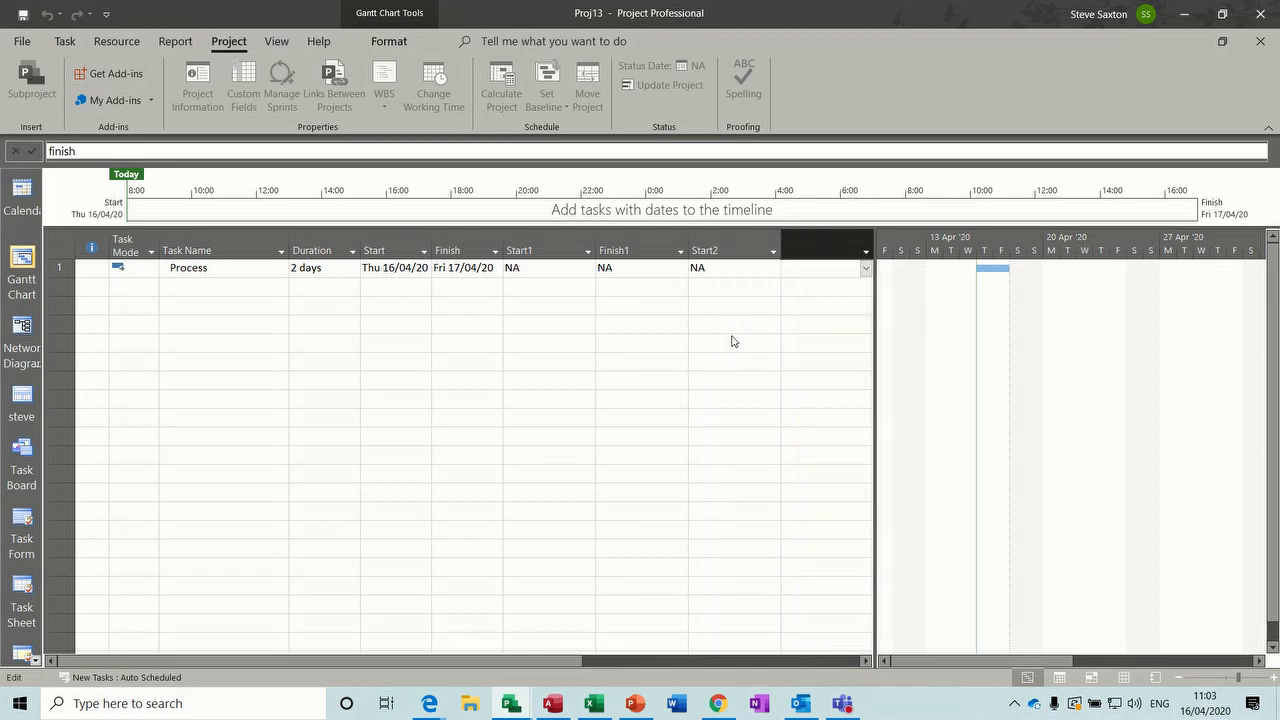
Set the Process task's Start1 date to Thu 23/04/20 and its Finish1 date to Fri 24/04/20
click(548, 269)
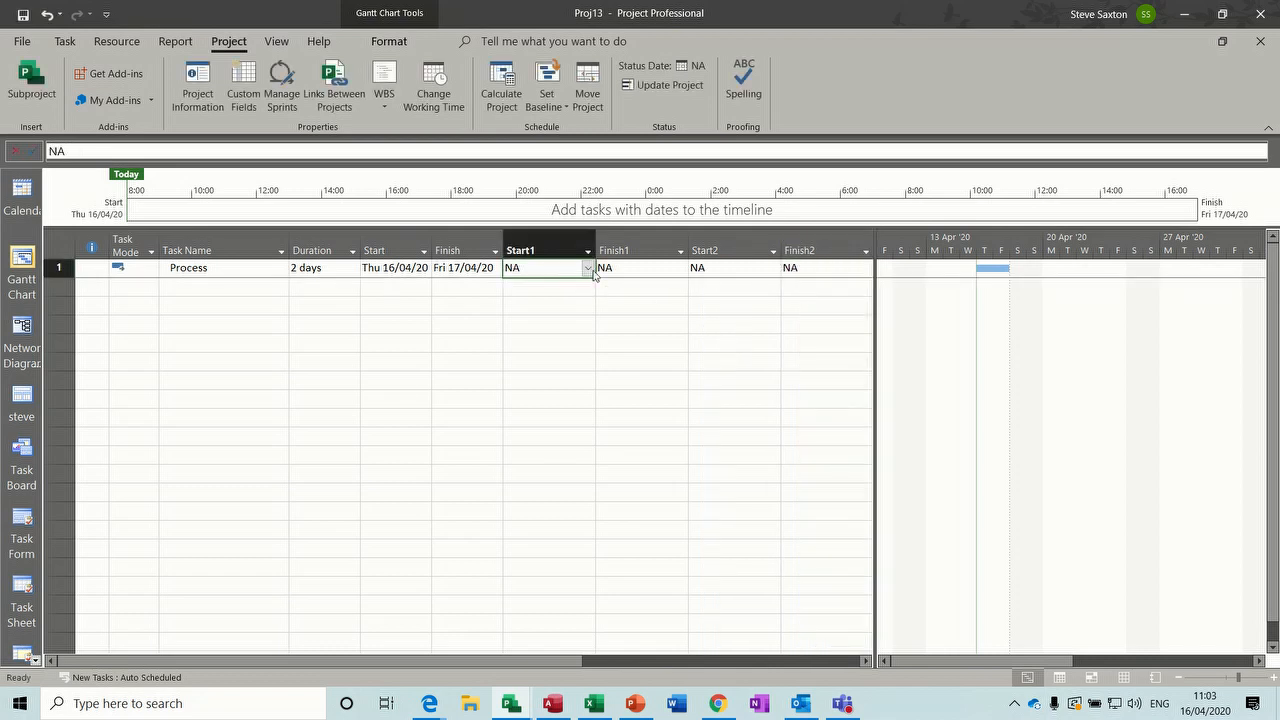
click(588, 268)
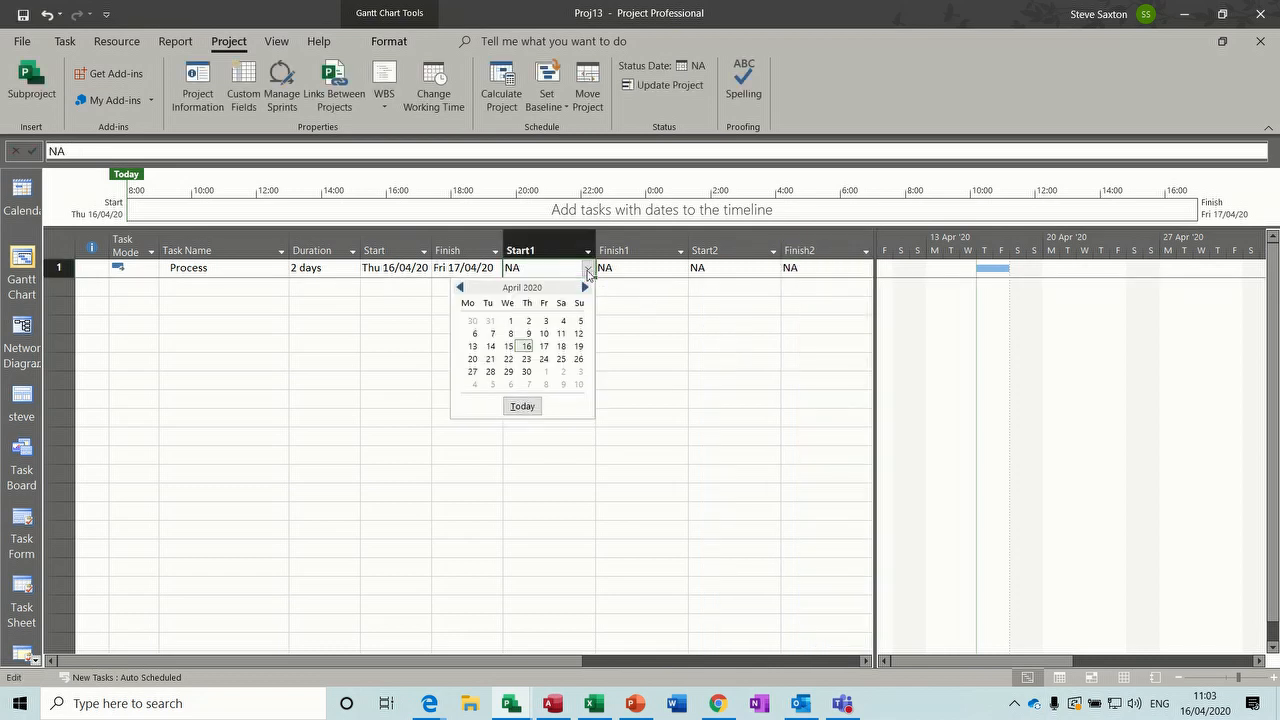
click(526, 358)
click(641, 267)
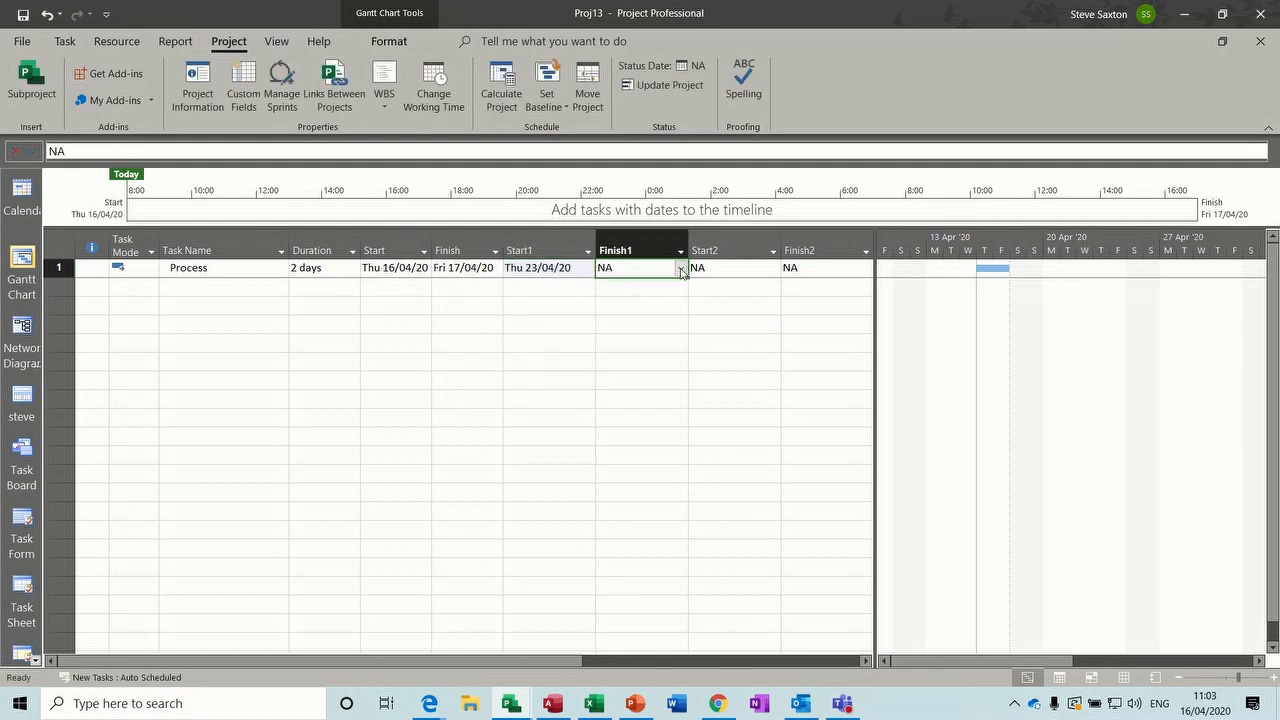
click(681, 269)
click(637, 358)
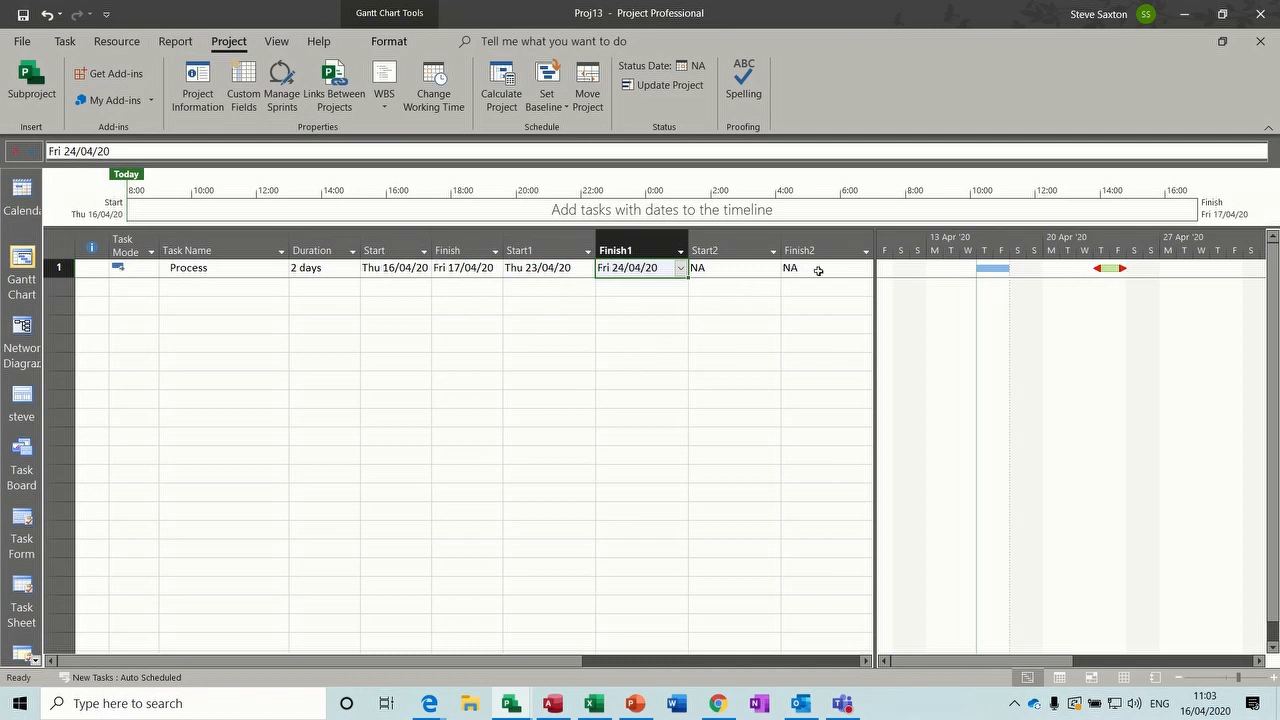
Set the Process task's Start2 date to Thu 30/04/20 and its Finish2 date to Fri 01/05/20
click(755, 267)
click(774, 270)
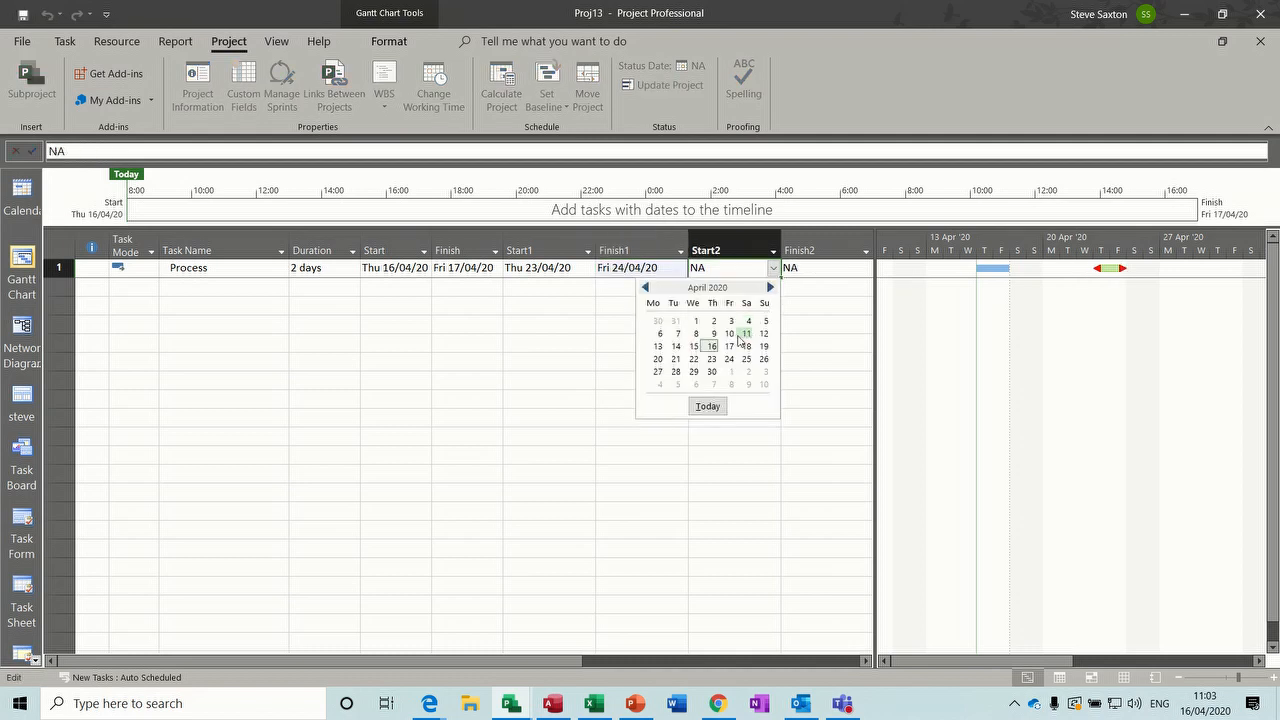
click(714, 372)
click(824, 270)
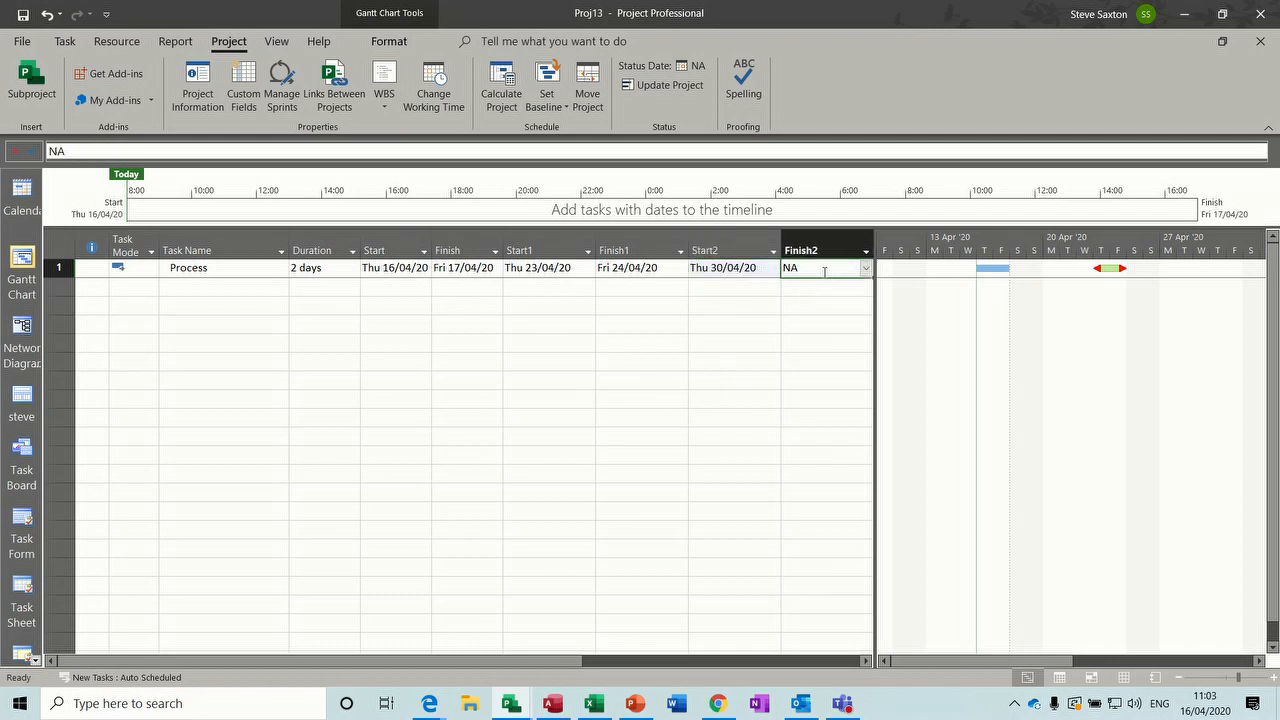
click(866, 270)
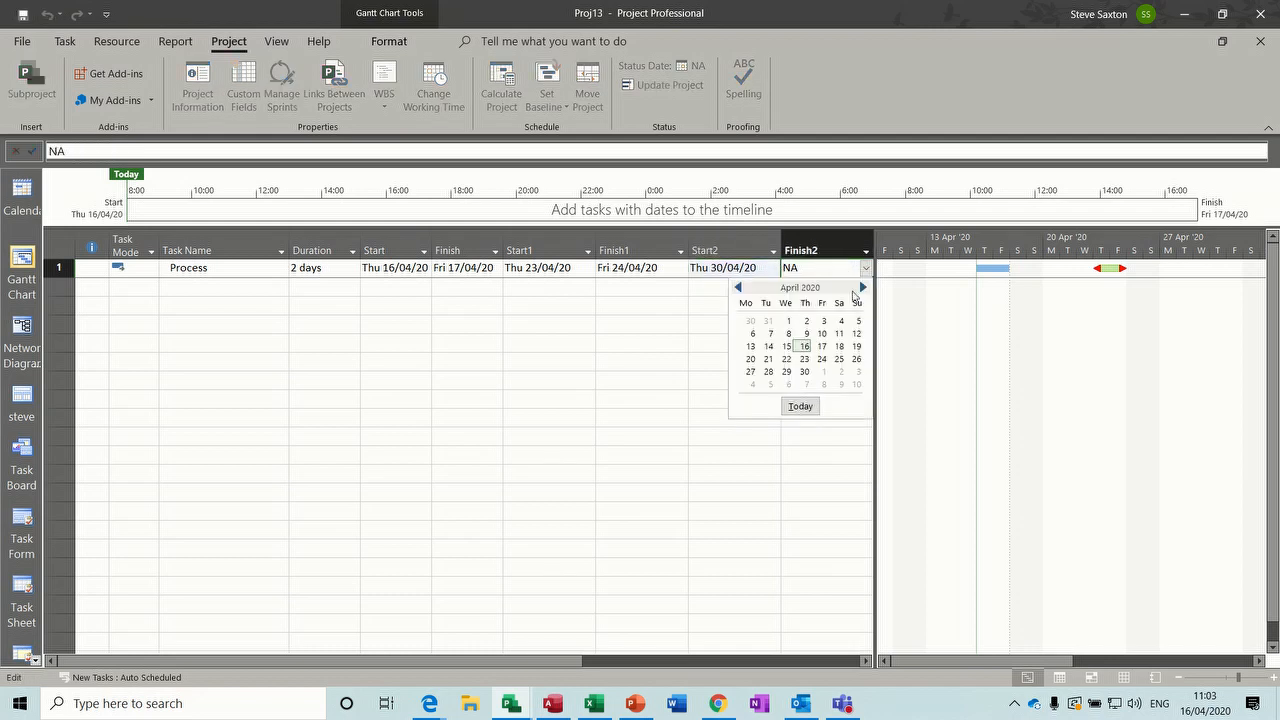
click(824, 371)
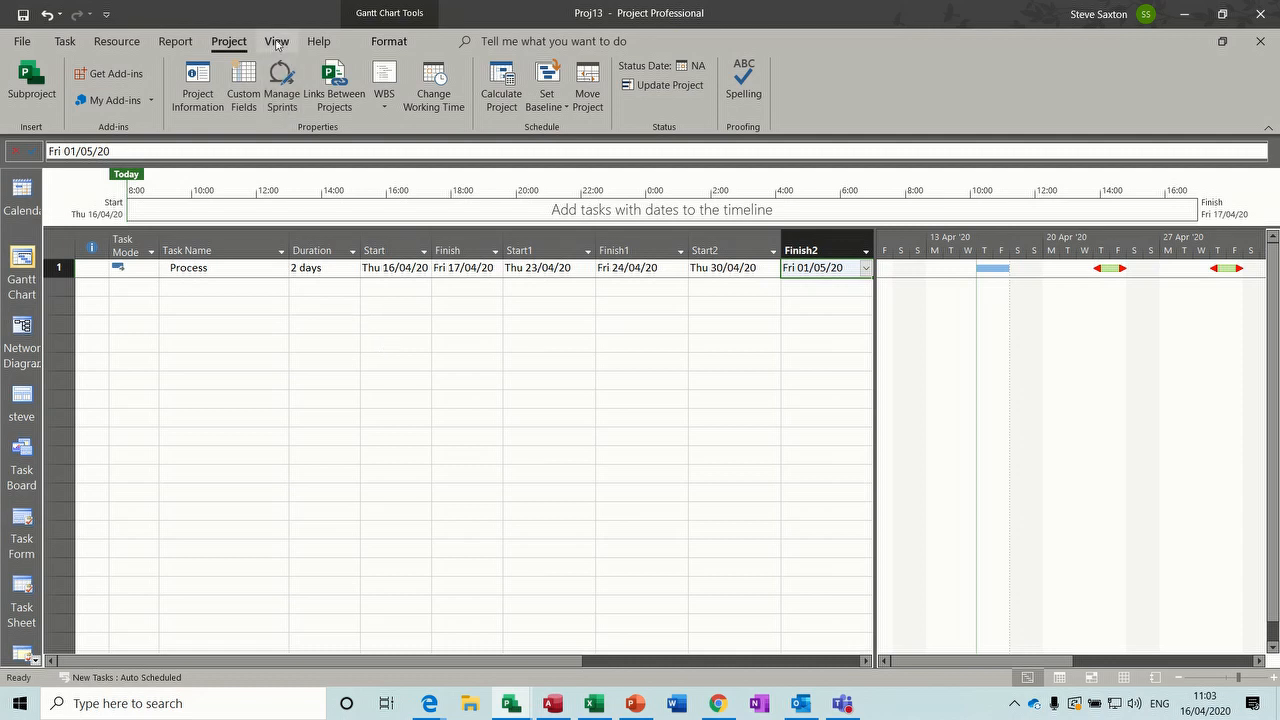
Save the current task table's fields as a new table named Process
click(277, 44)
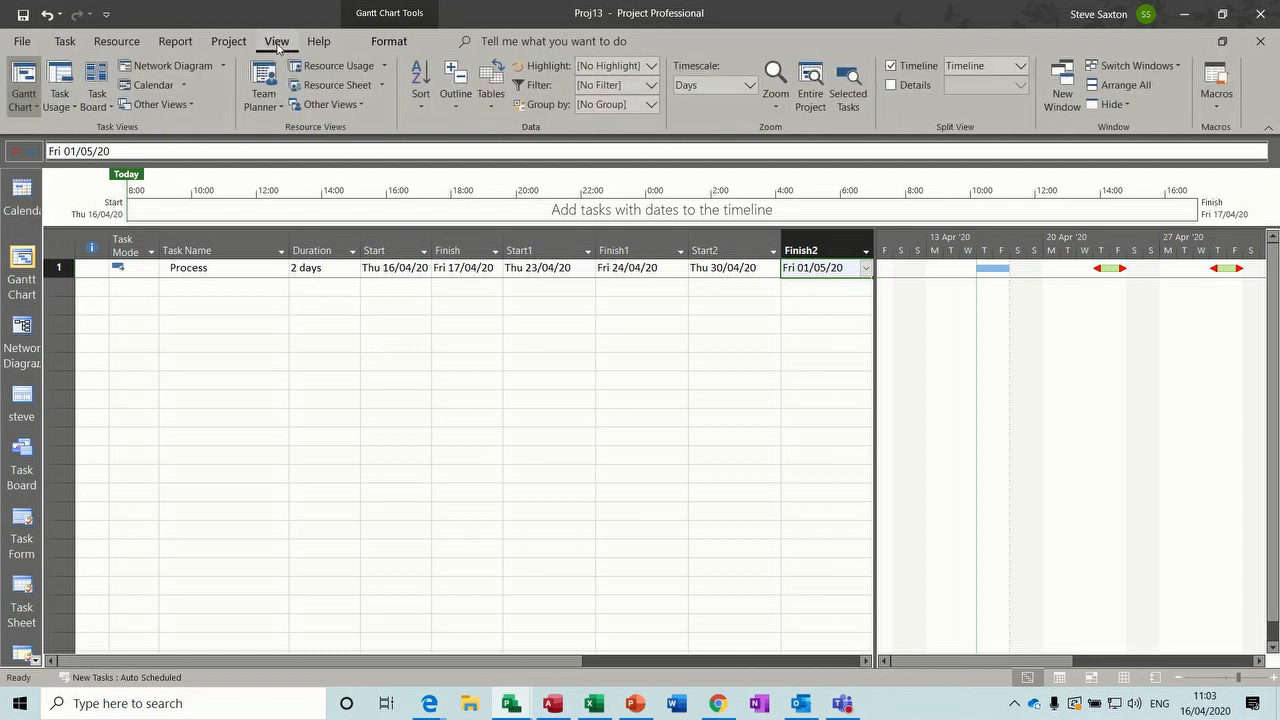
click(491, 108)
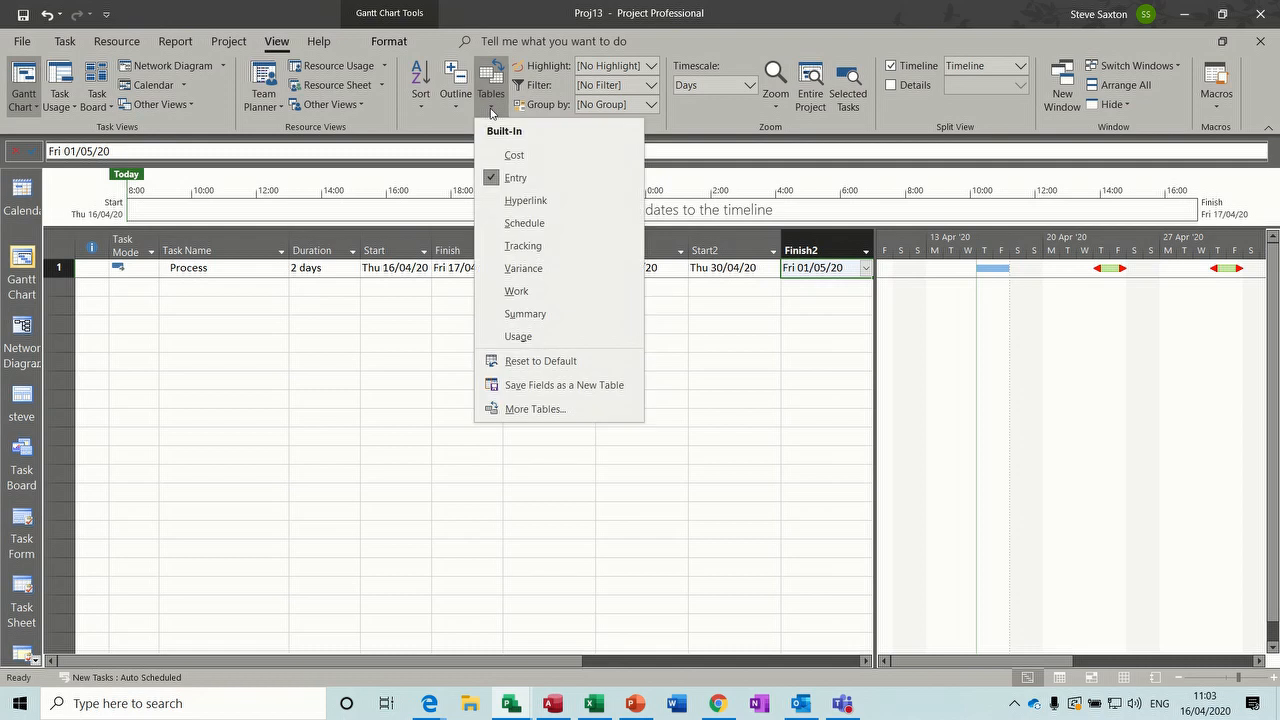
click(532, 386)
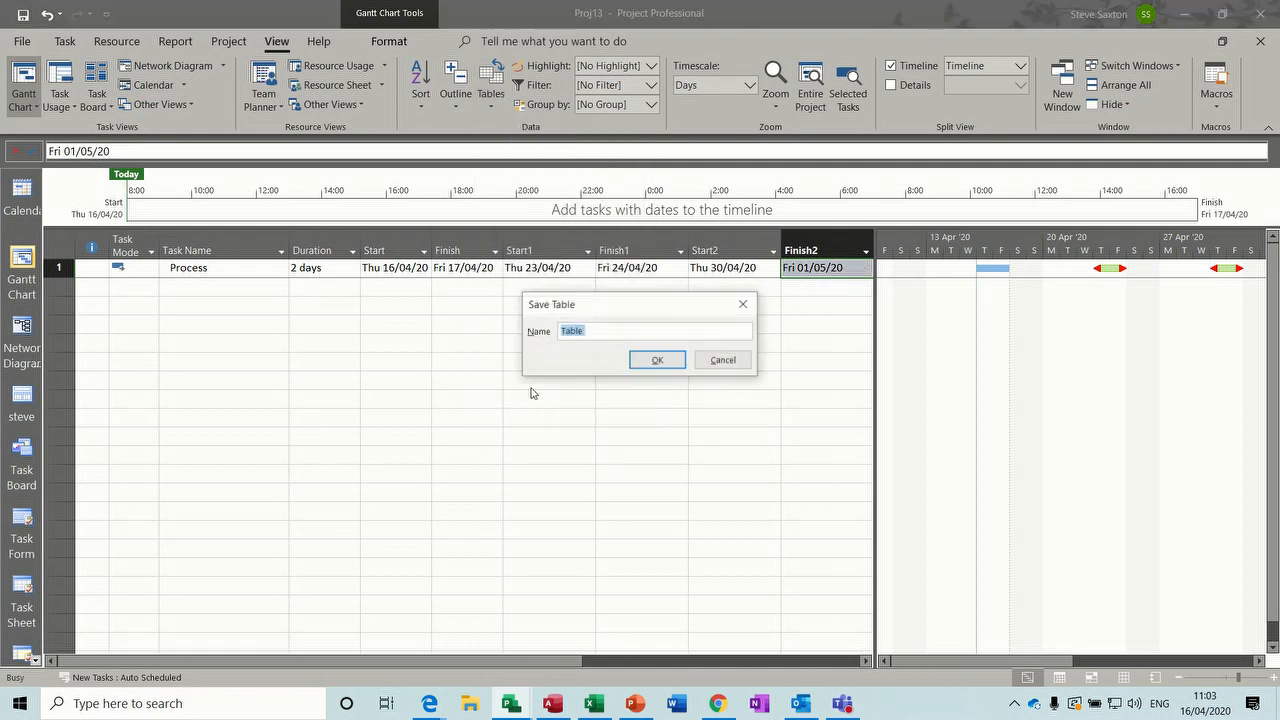
text(Process)
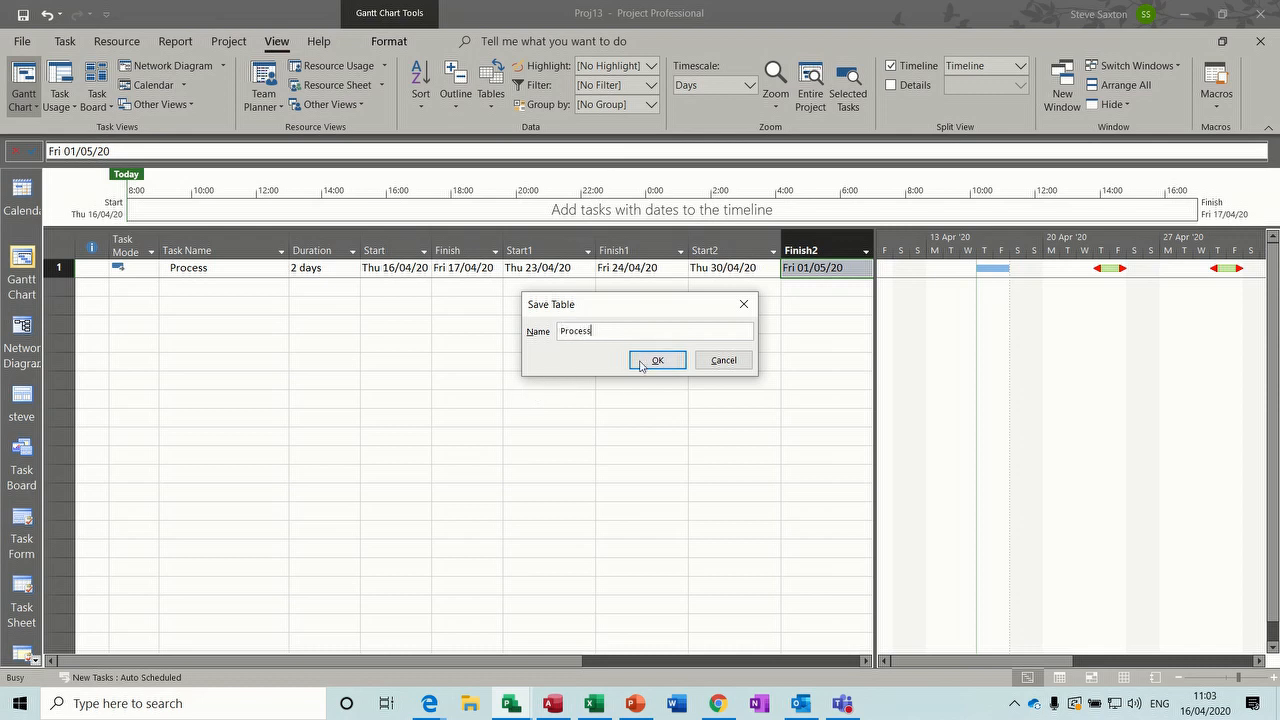
click(641, 362)
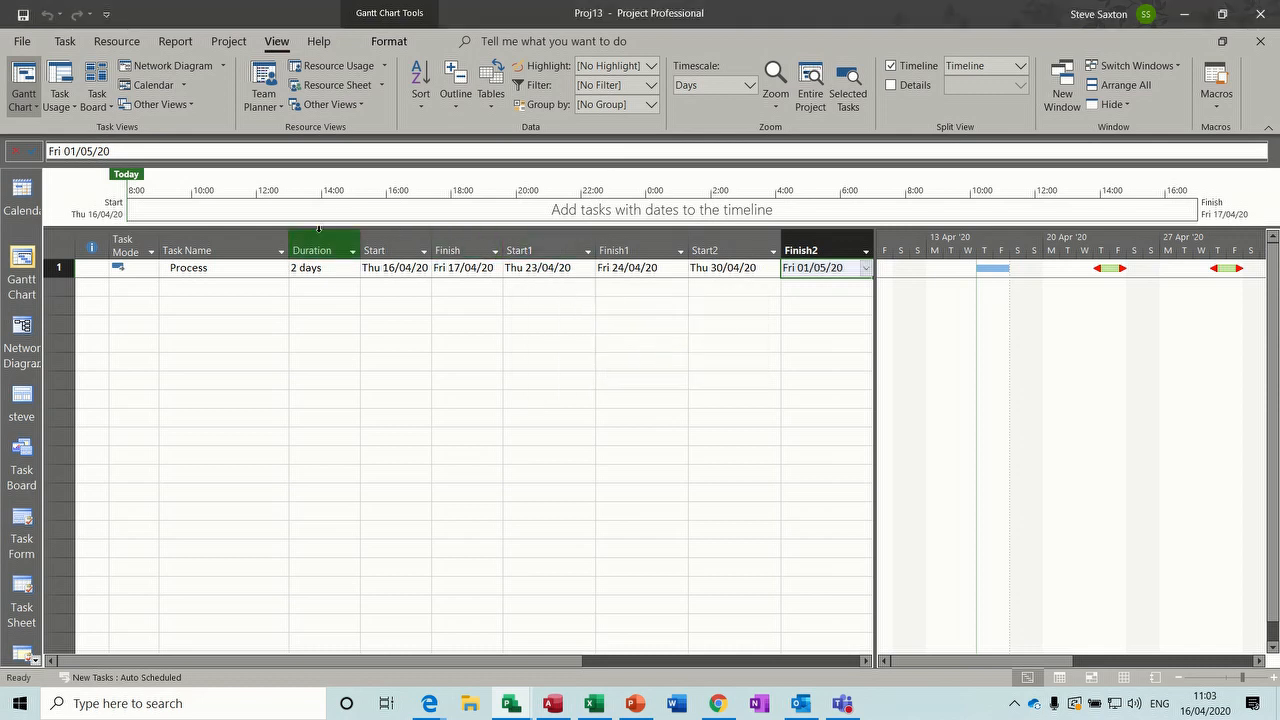
Remove the Start1, Finish1, Start2 and Finish2 columns from the Process table and from the Entry table
drag(533, 244, 790, 238)
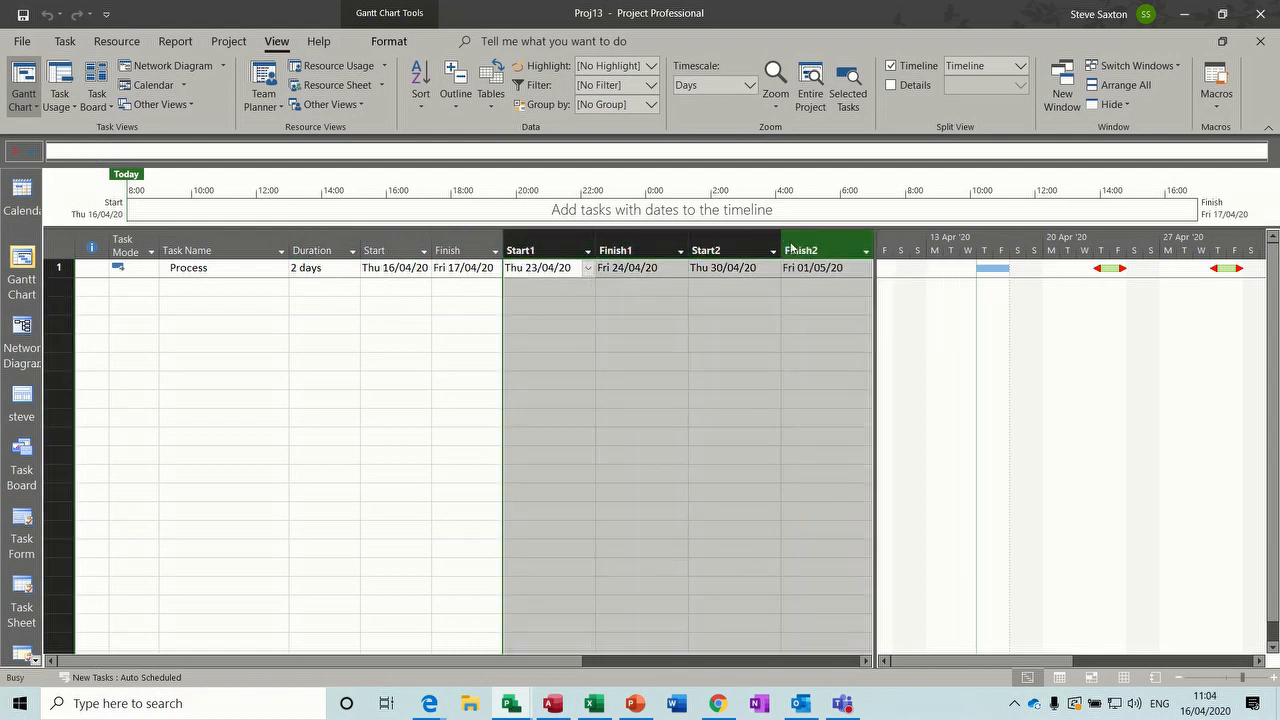
key(Delete)
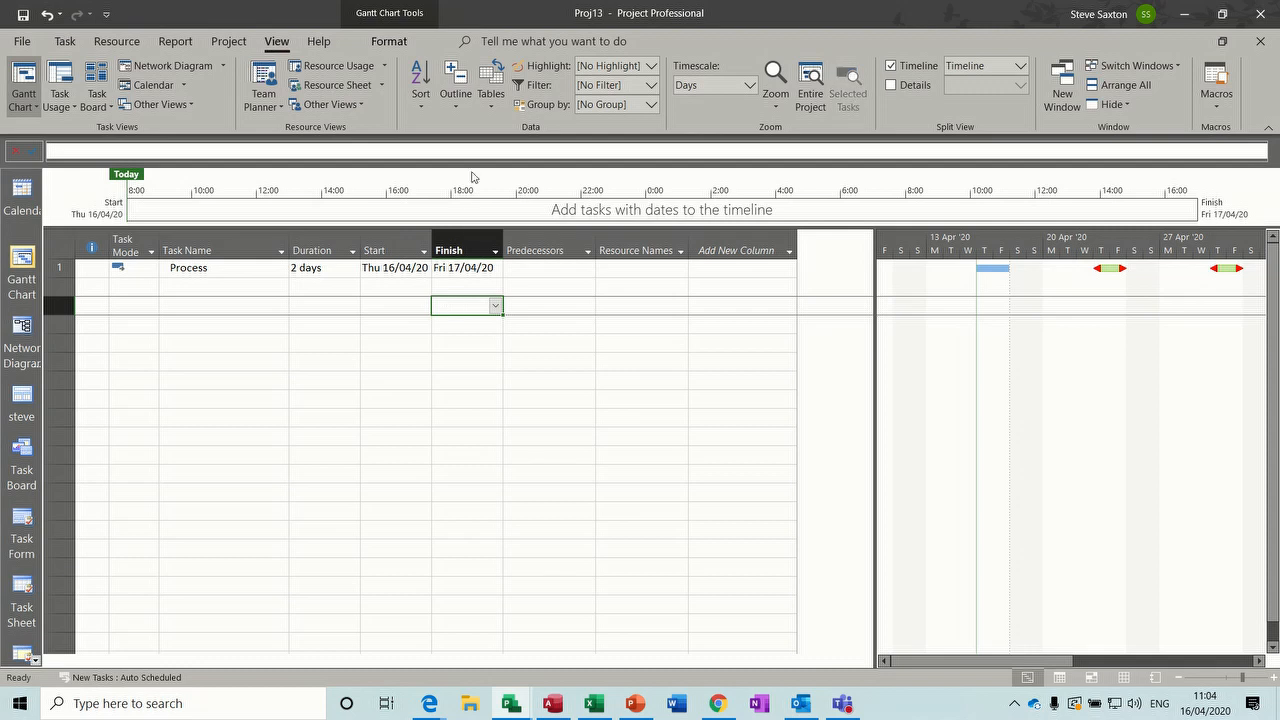
click(492, 115)
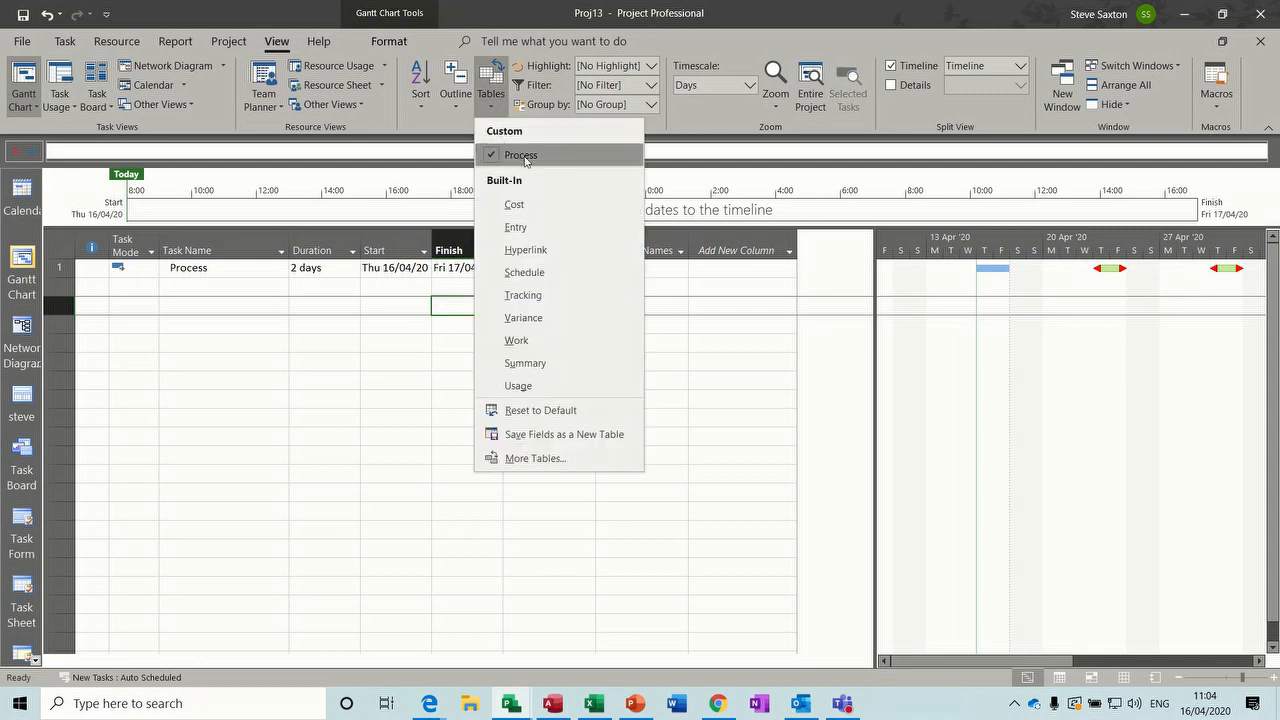
click(518, 227)
drag(532, 248, 810, 227)
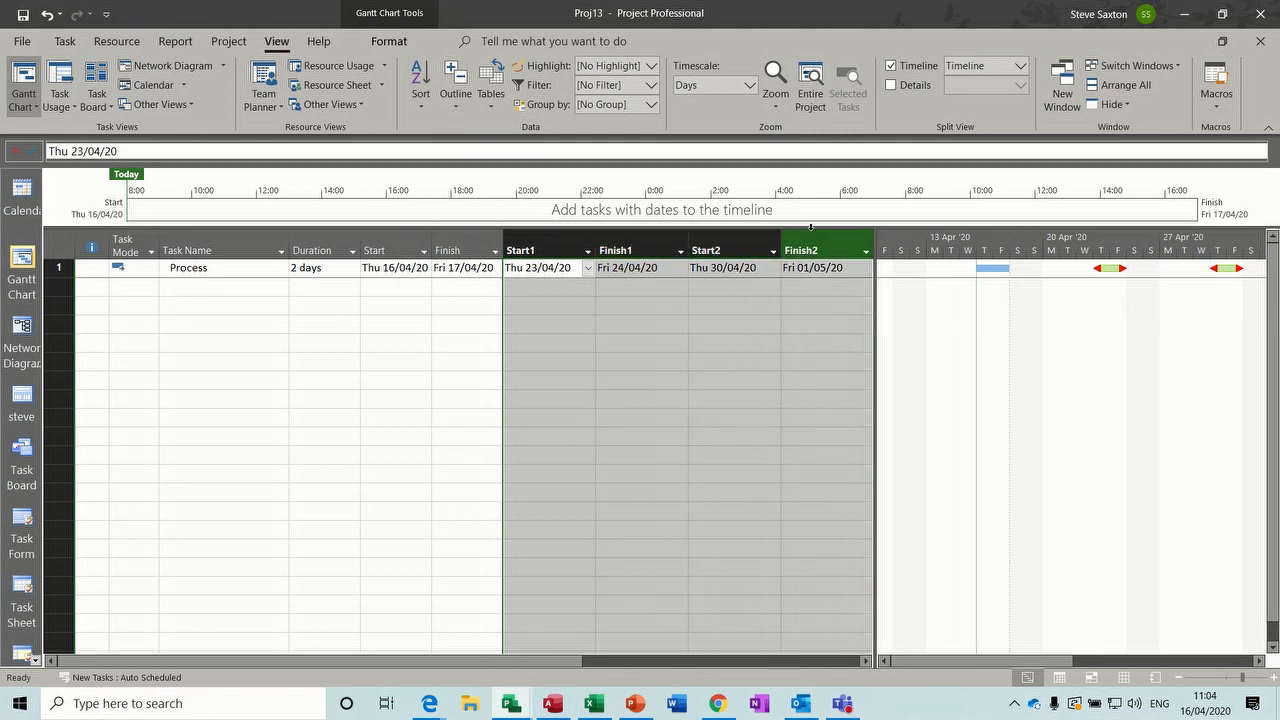
key(Delete)
click(364, 309)
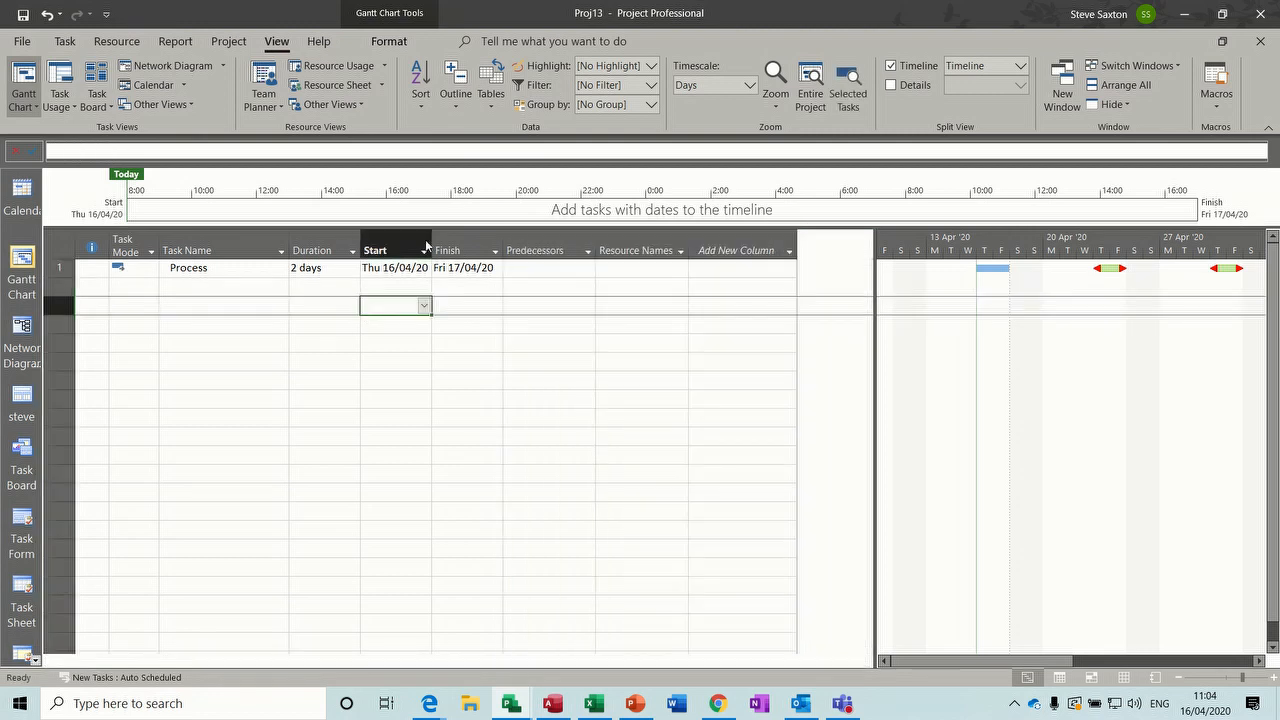
Apply the custom Process table and insert Start1 and Finish1 columns between Finish and Predecessors
click(490, 90)
click(518, 153)
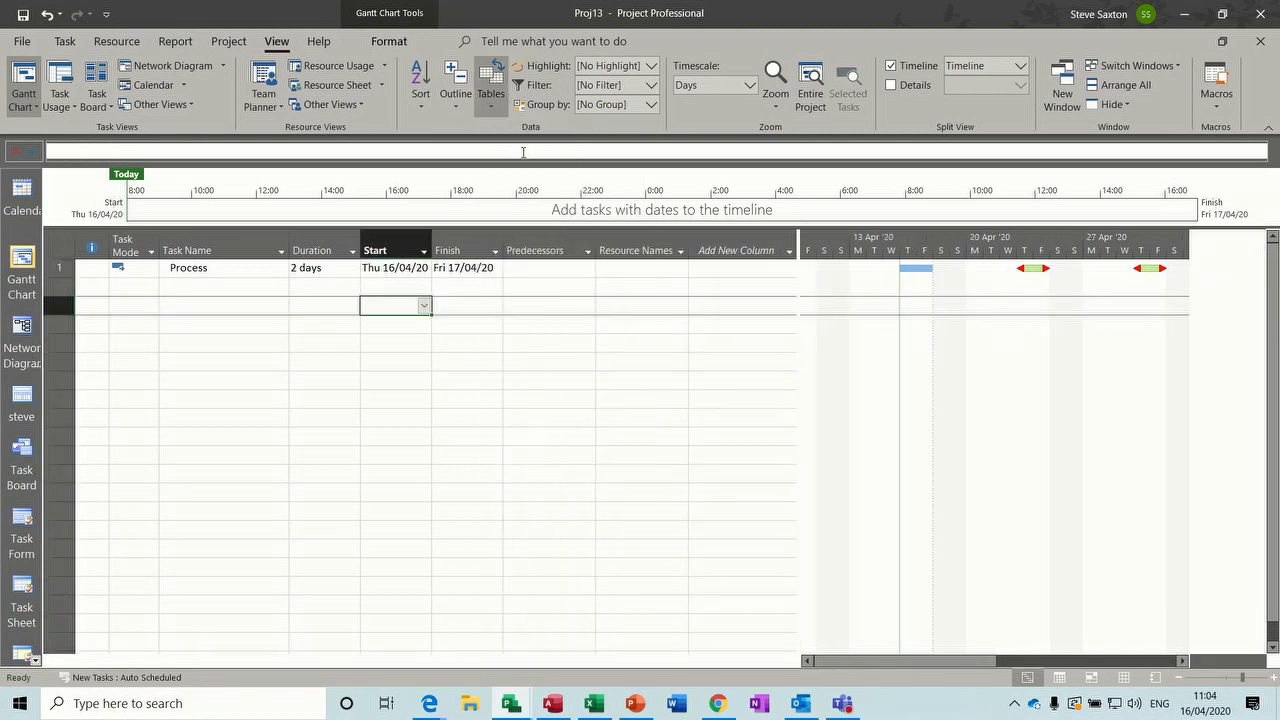
right_click(538, 248)
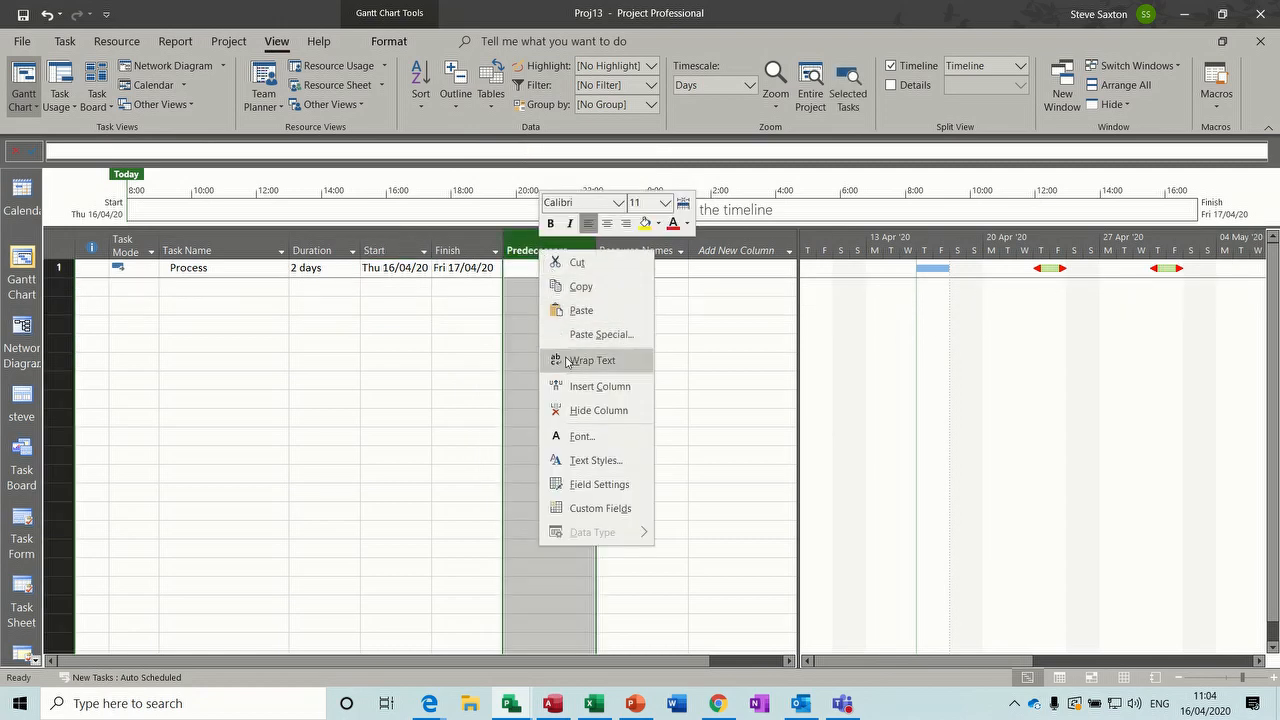
click(568, 390)
text(scheduled Duration)
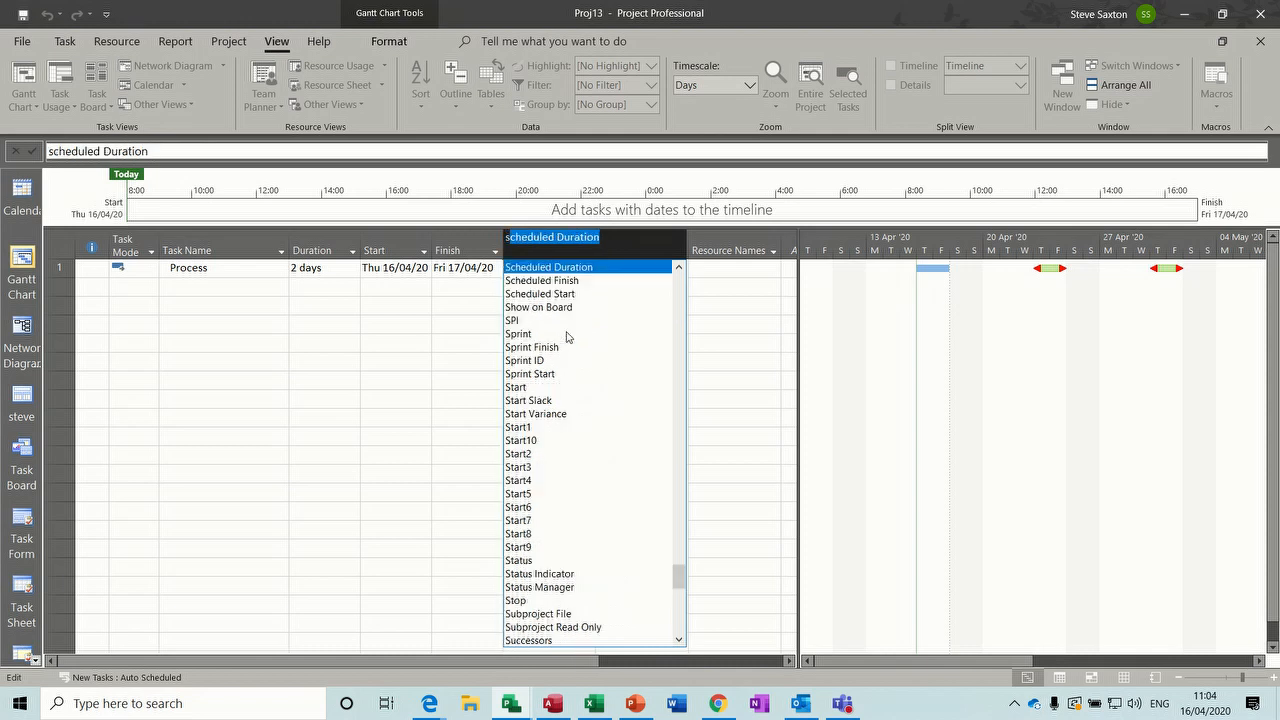
click(524, 428)
right_click(624, 250)
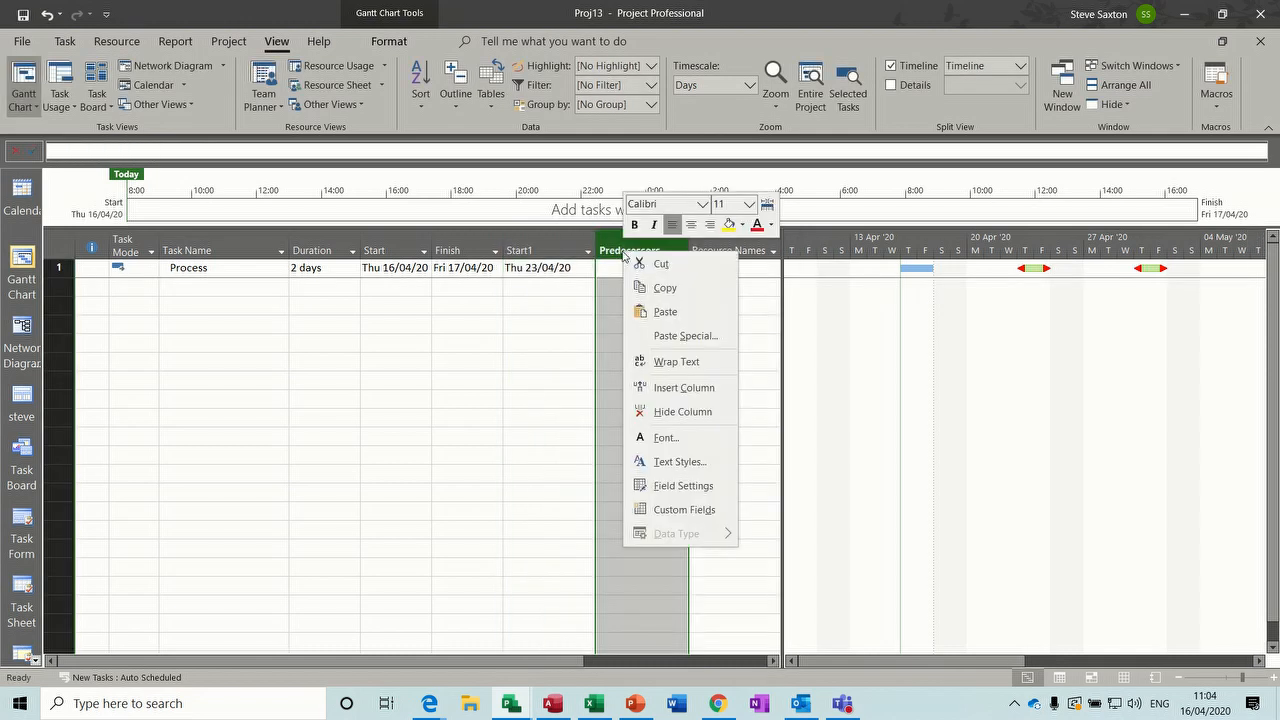
click(645, 387)
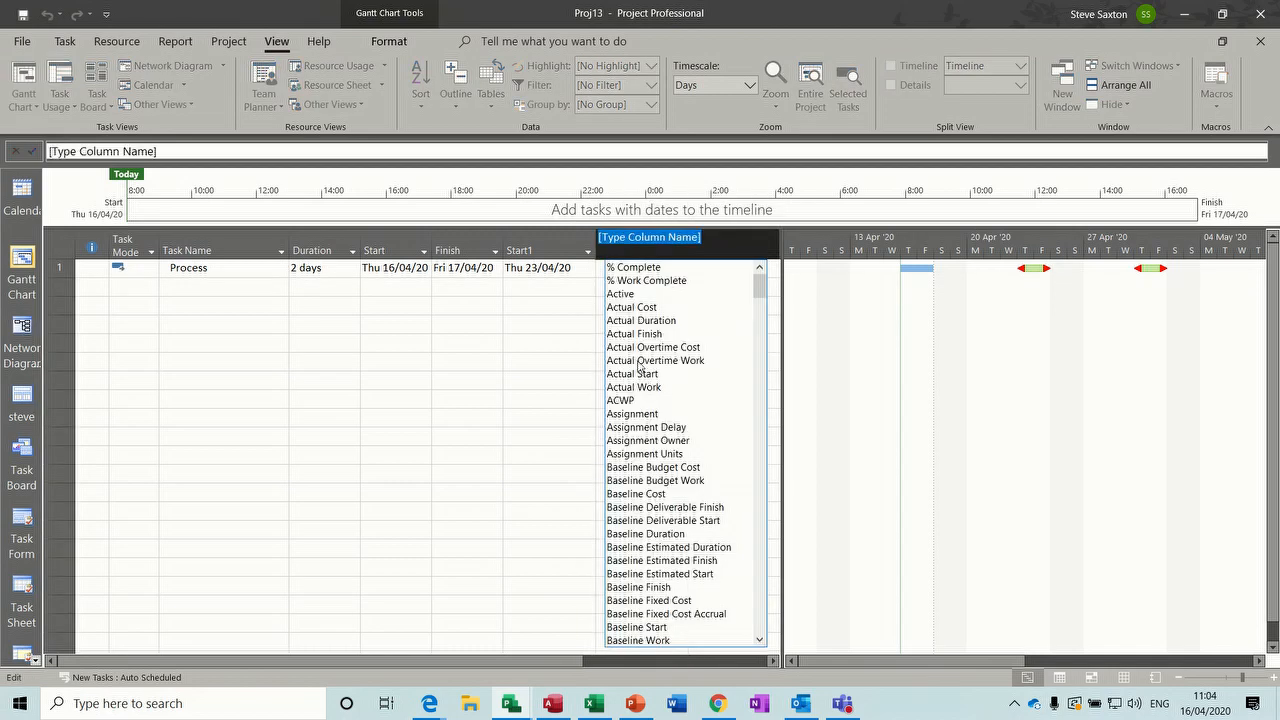
text(finish)
click(615, 307)
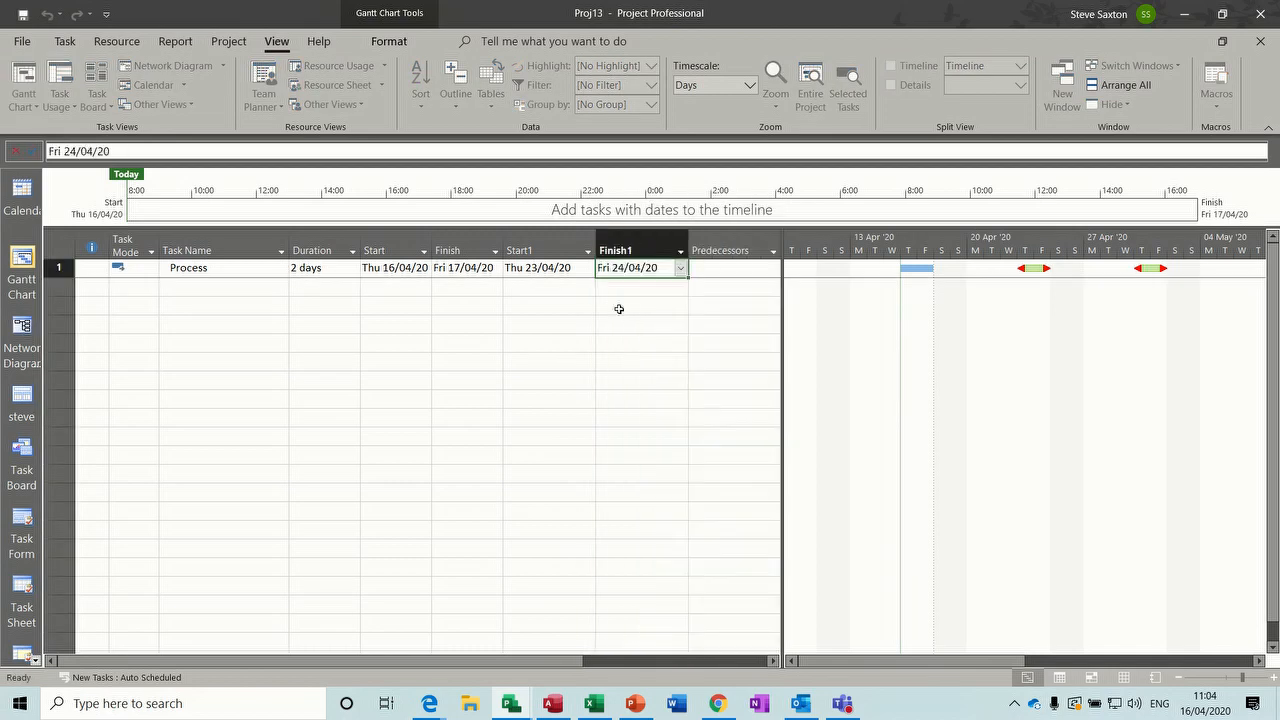
Insert Start2 and Finish2 columns between Finish1 and Predecessors in the Process table, widening the table area to fit
right_click(709, 242)
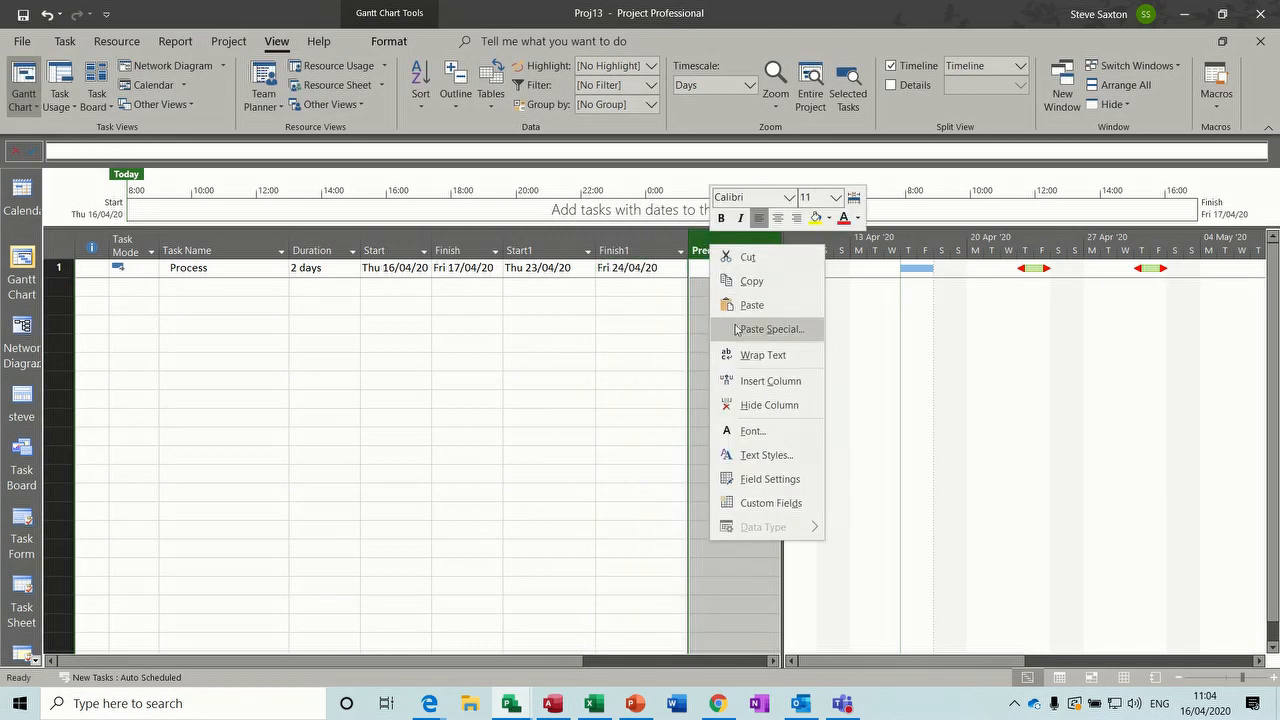
click(731, 380)
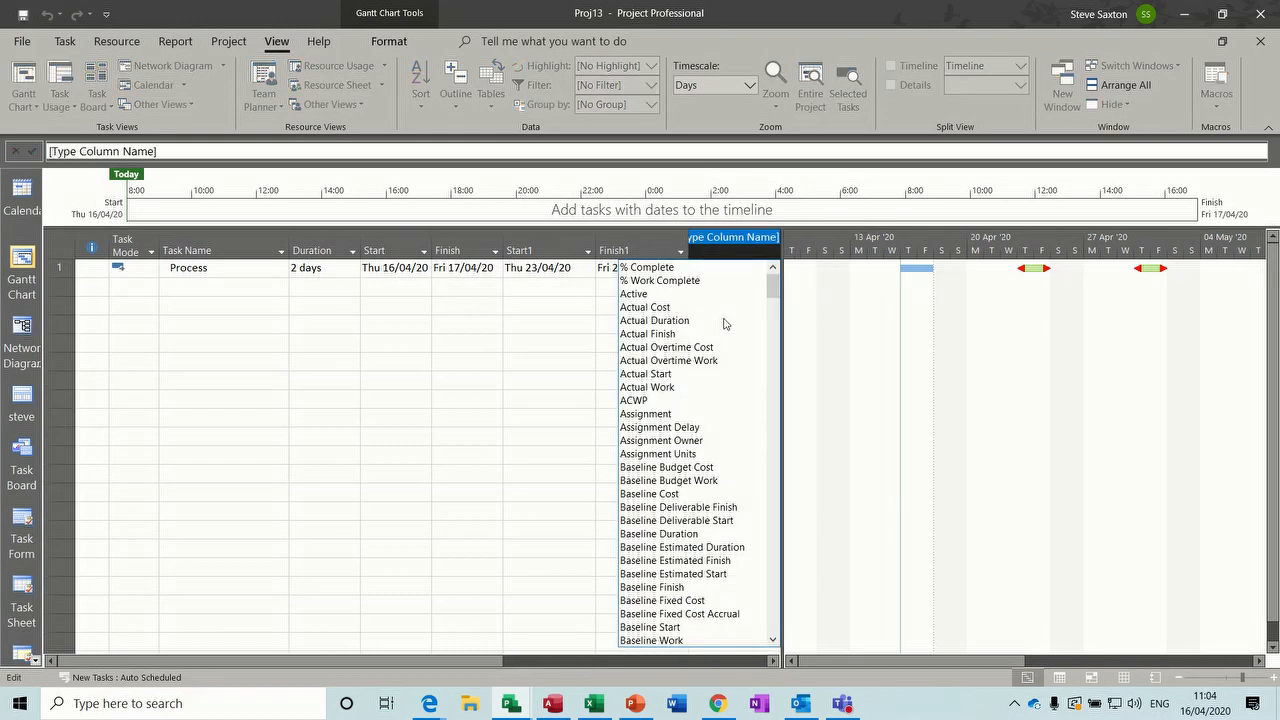
text(scheduled Duration)
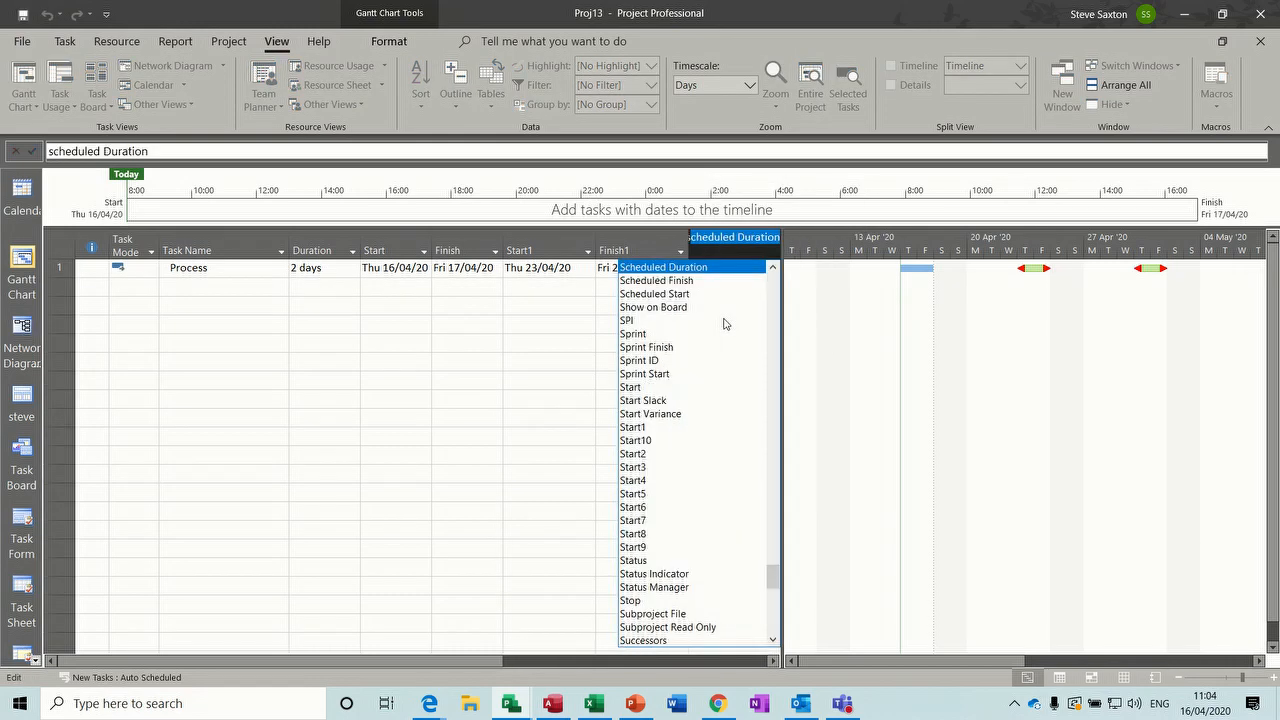
click(641, 454)
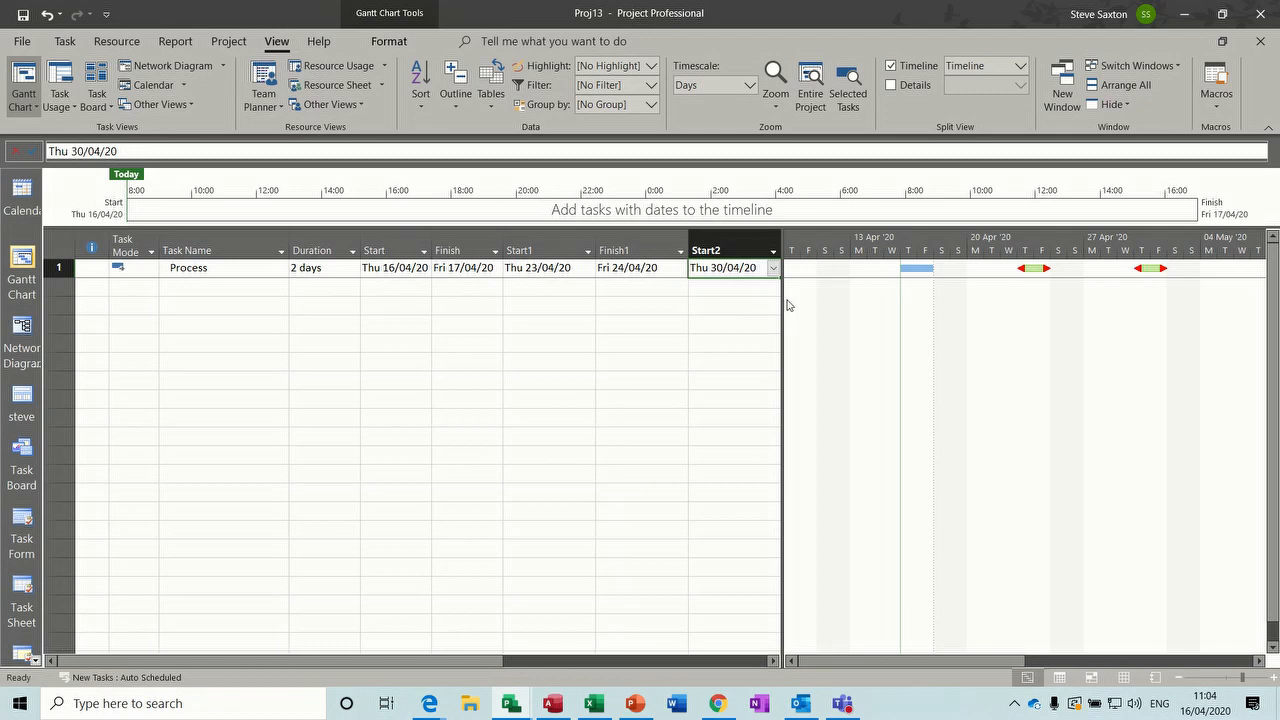
drag(783, 299, 895, 290)
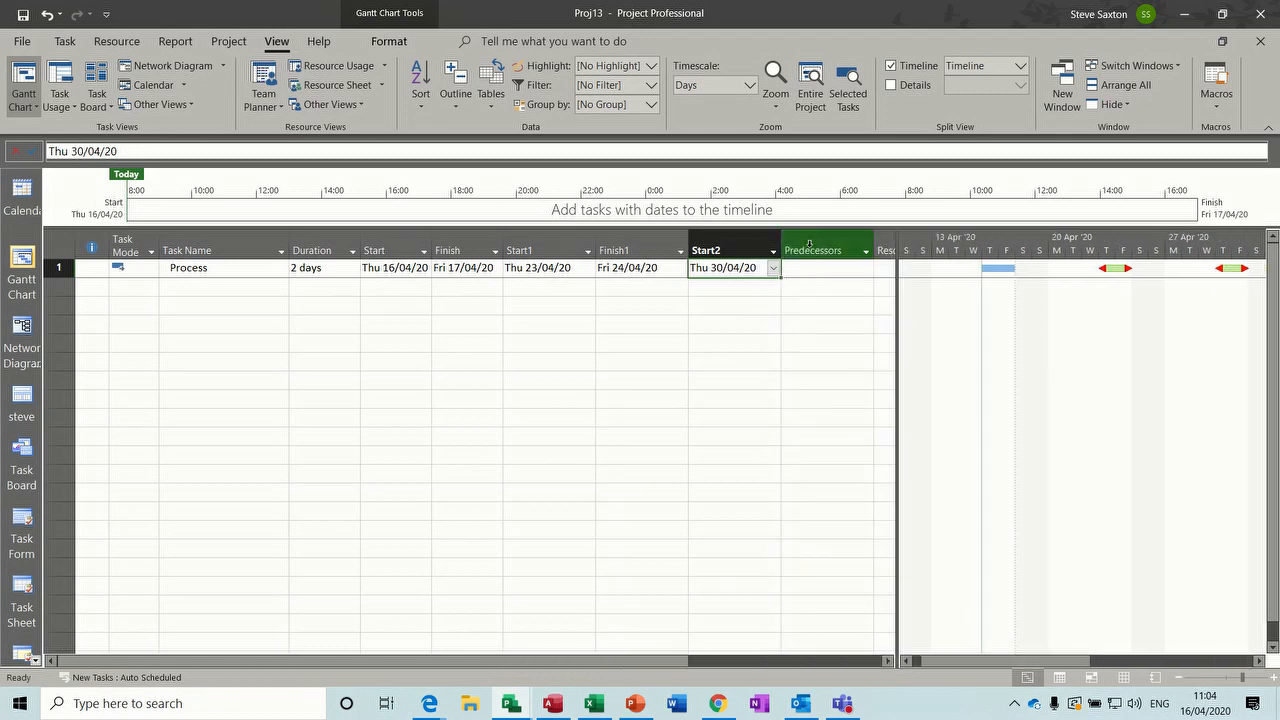
right_click(809, 243)
click(828, 384)
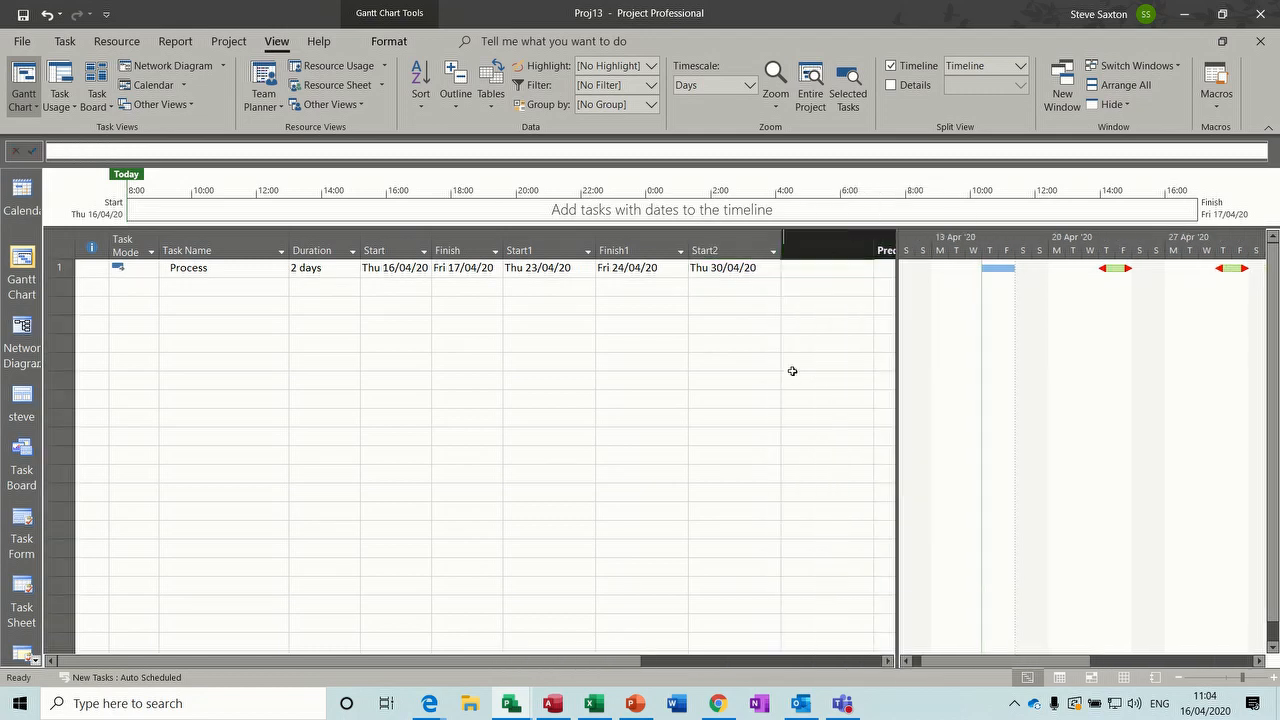
text(finish)
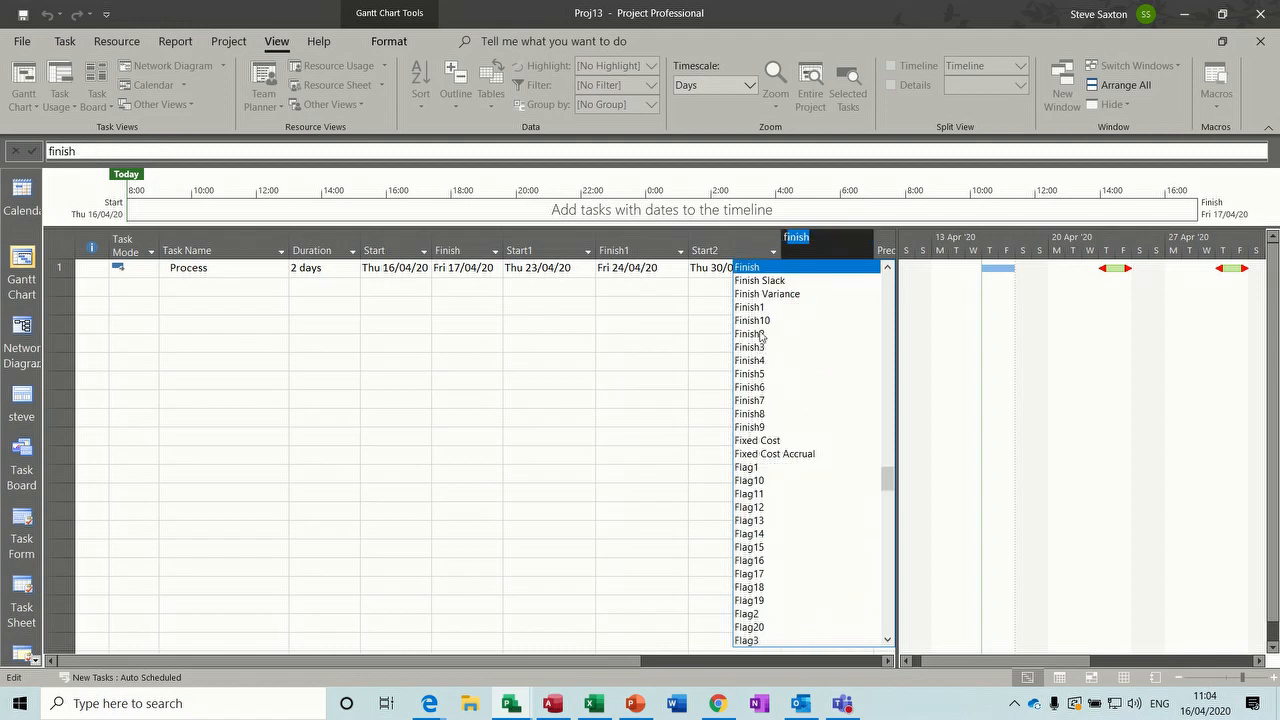
key(Return)
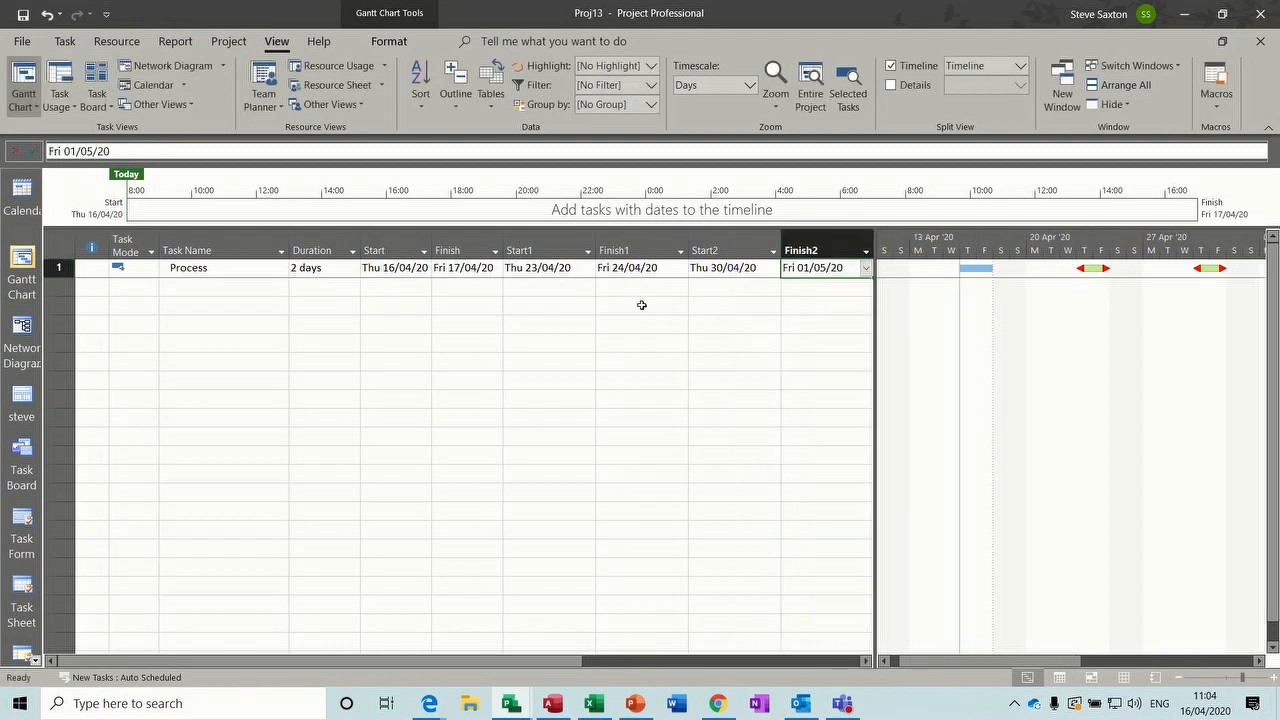
Switch from the Process table to Entry and back to compare their columns, ending with the Entry table applied
click(641, 305)
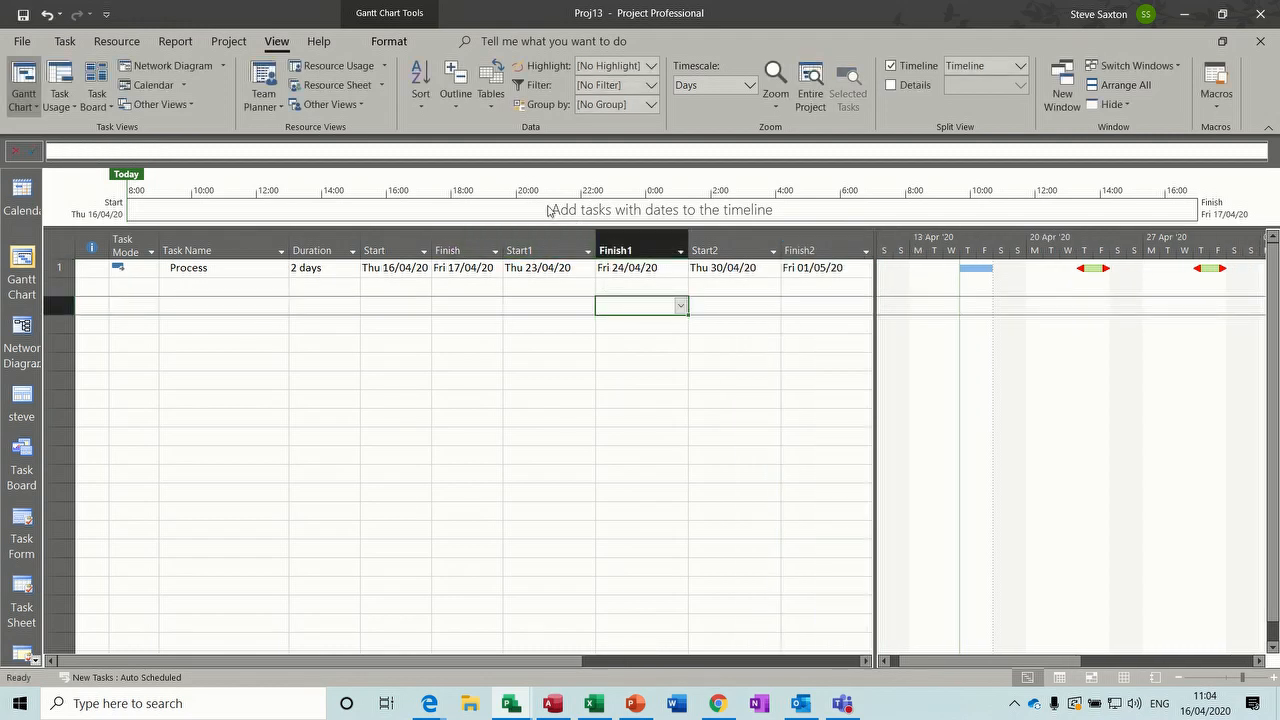
click(490, 85)
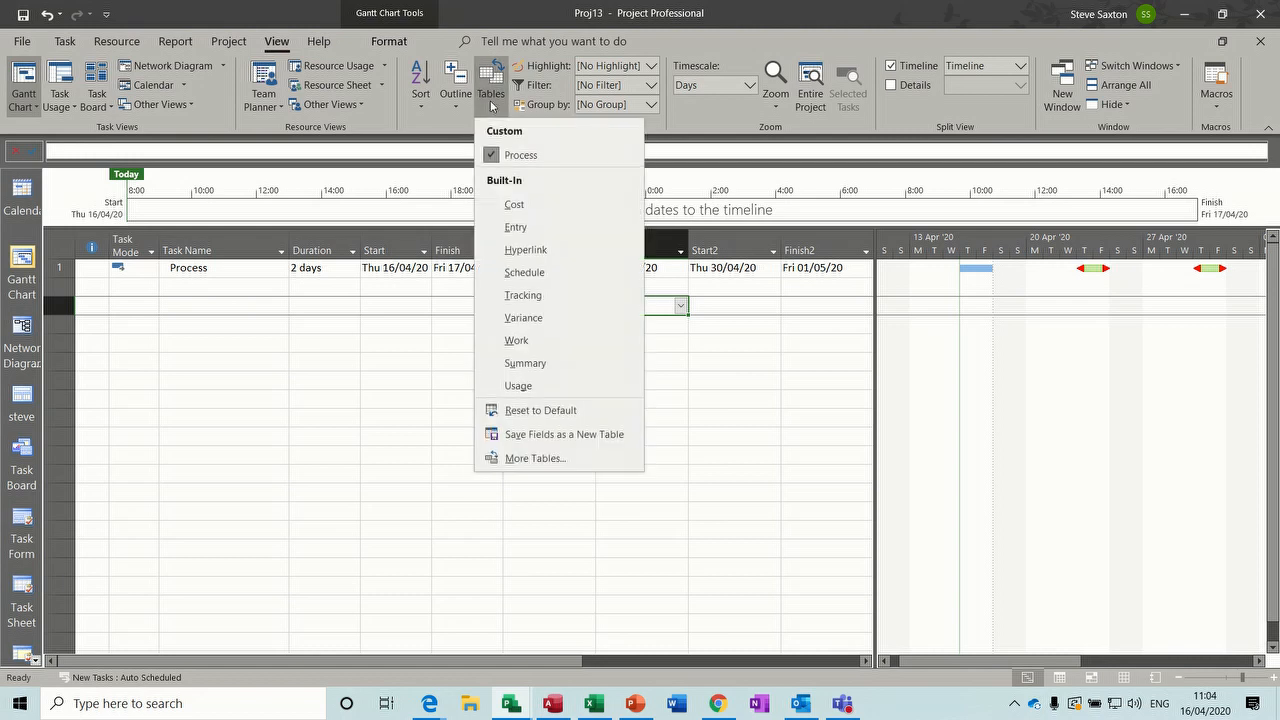
click(516, 227)
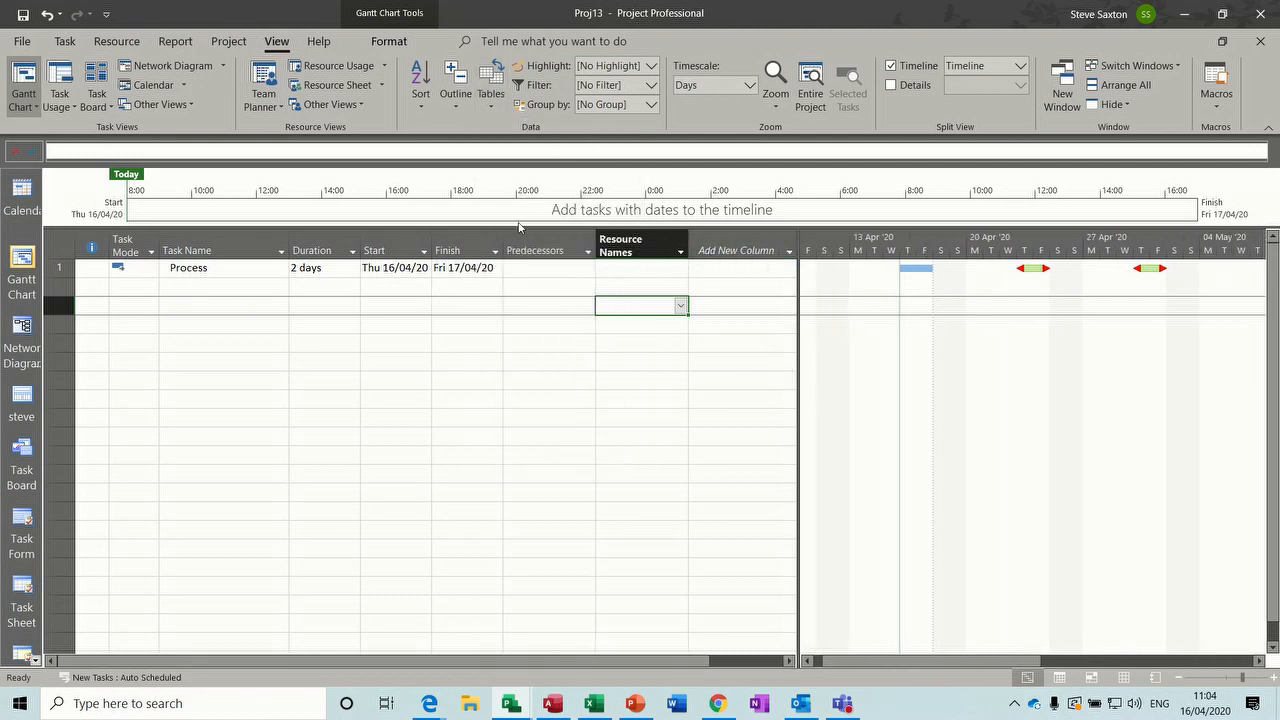
click(491, 85)
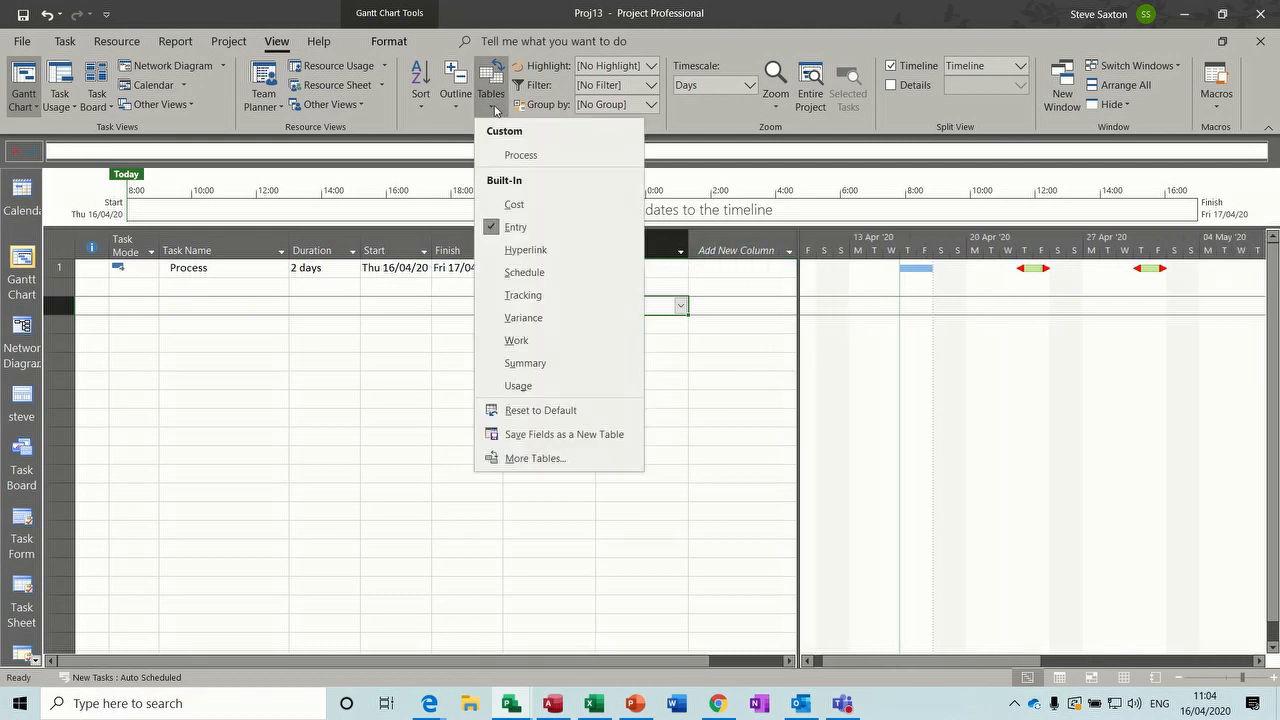
click(520, 155)
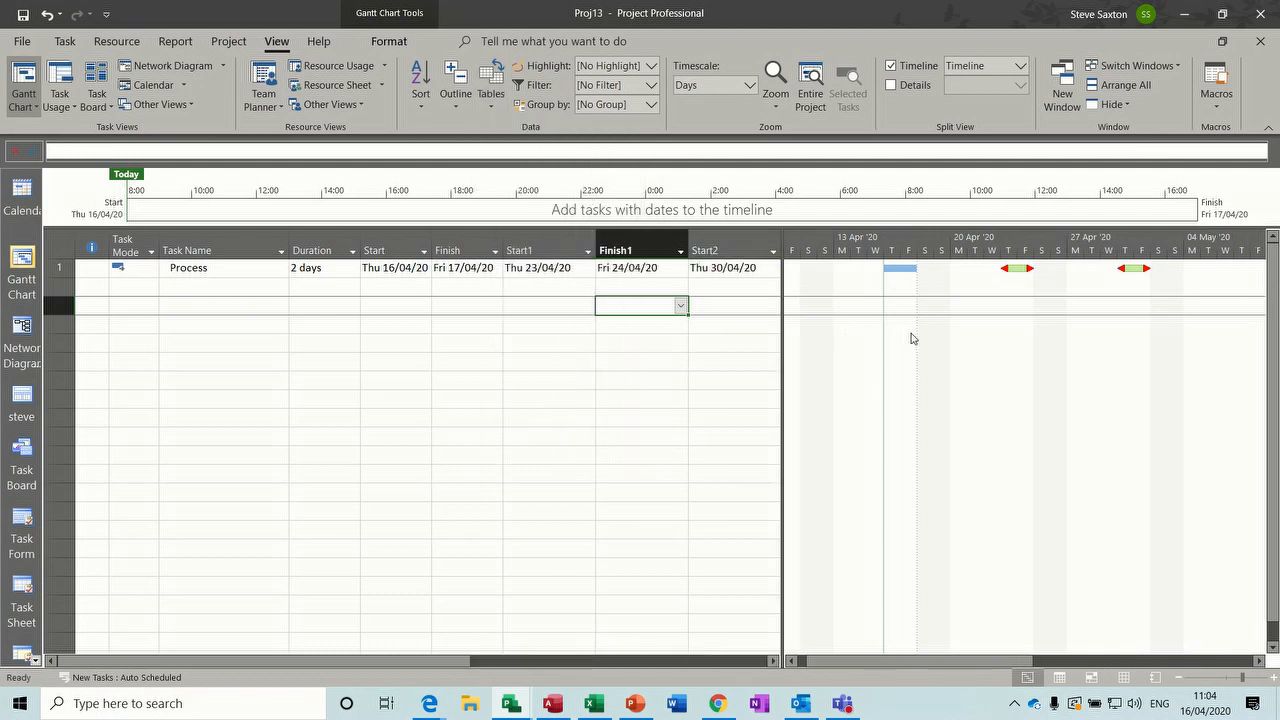
click(491, 85)
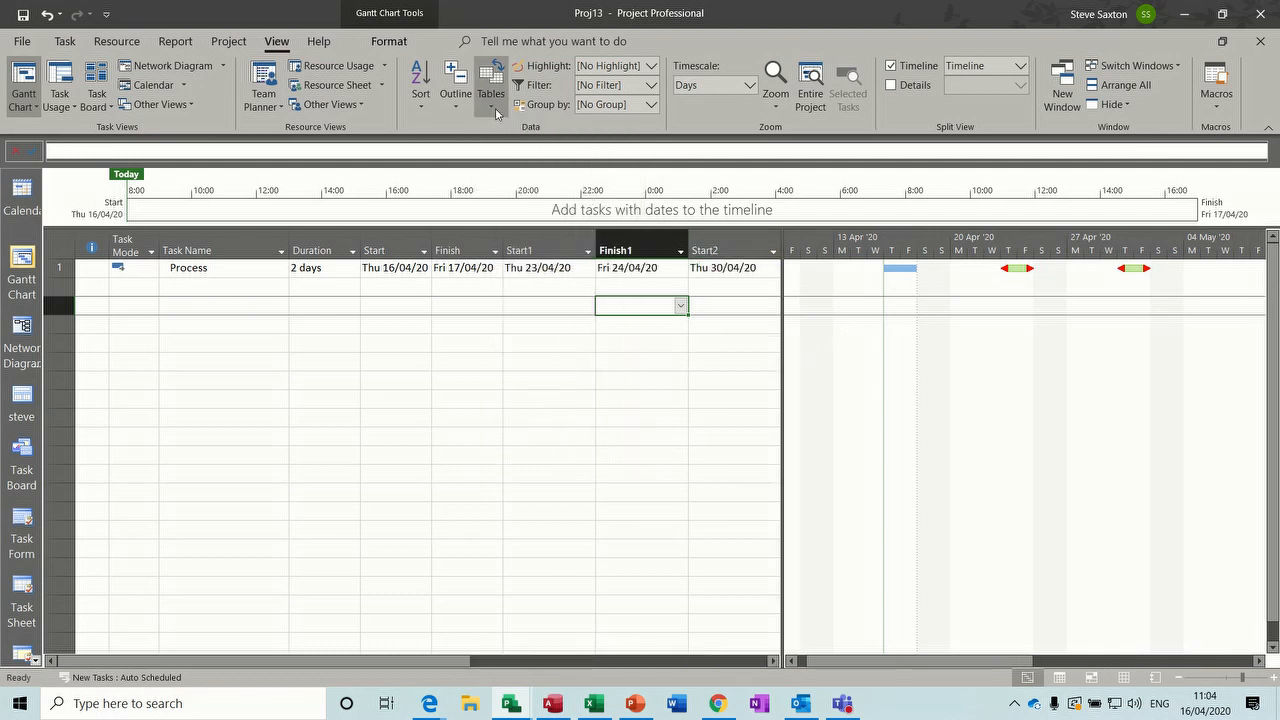
click(515, 226)
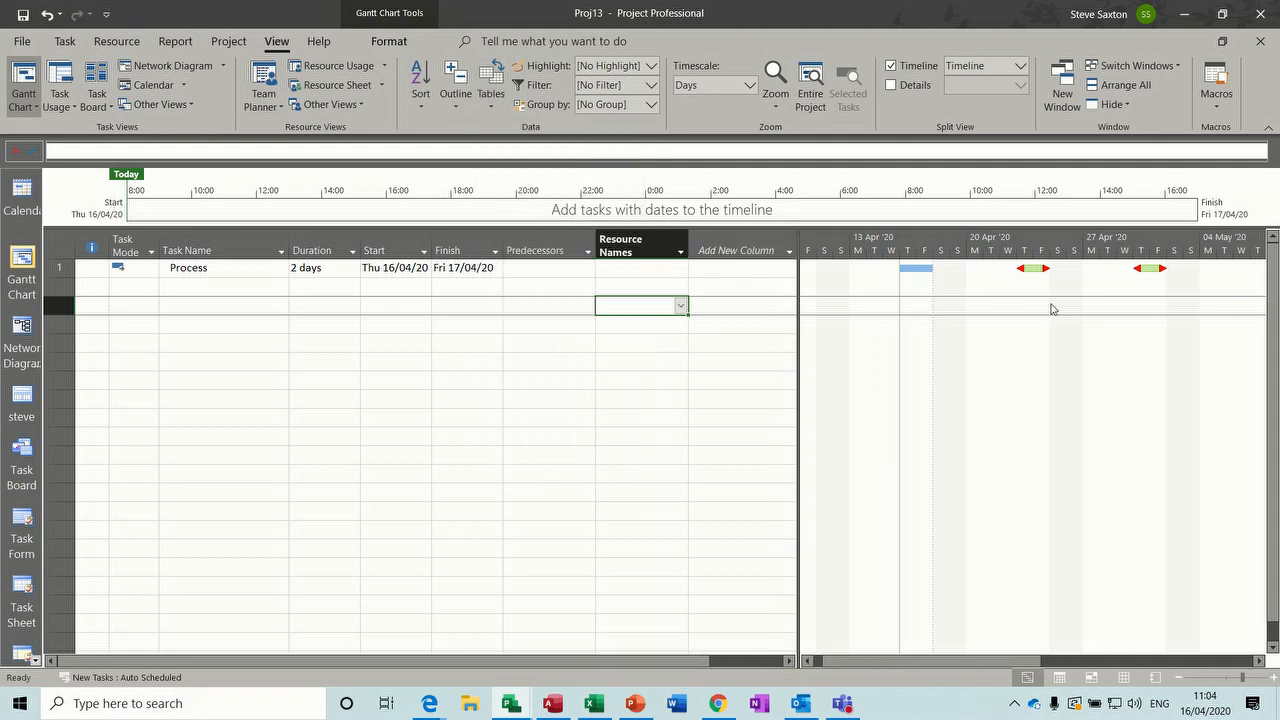
Widen the table area a little and apply the custom Process table
drag(798, 329, 850, 340)
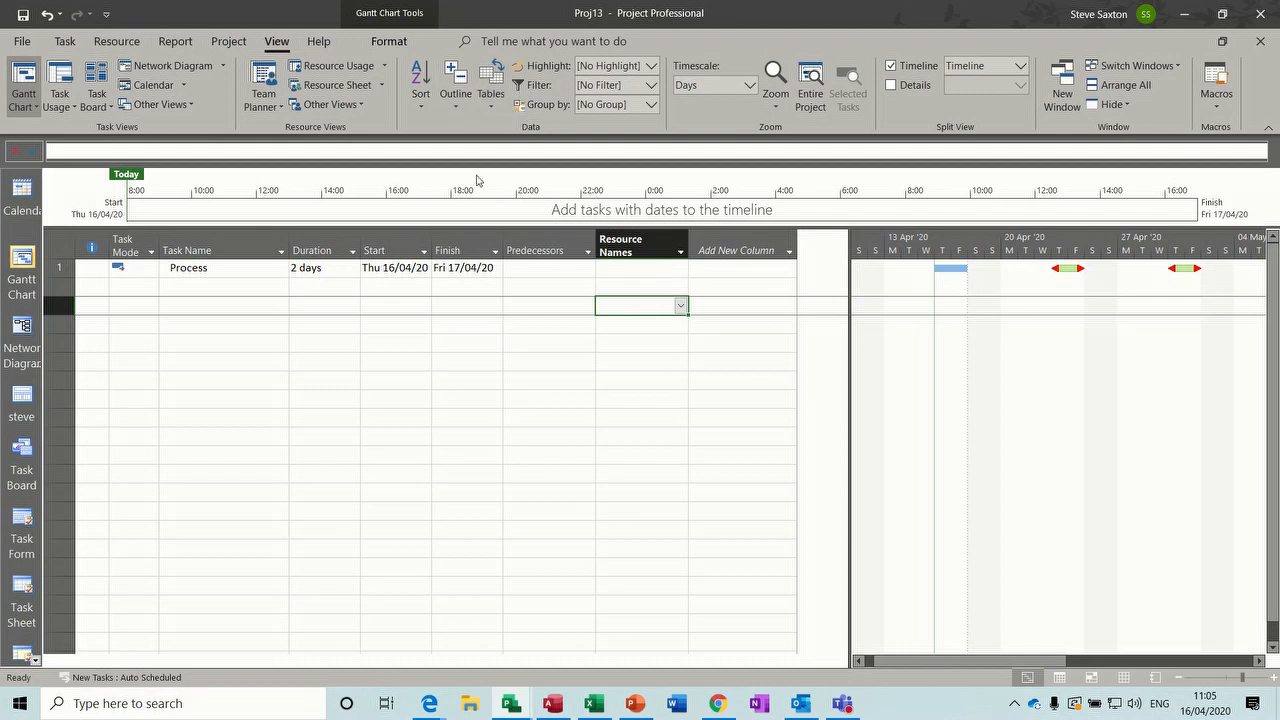
drag(245, 287, 230, 360)
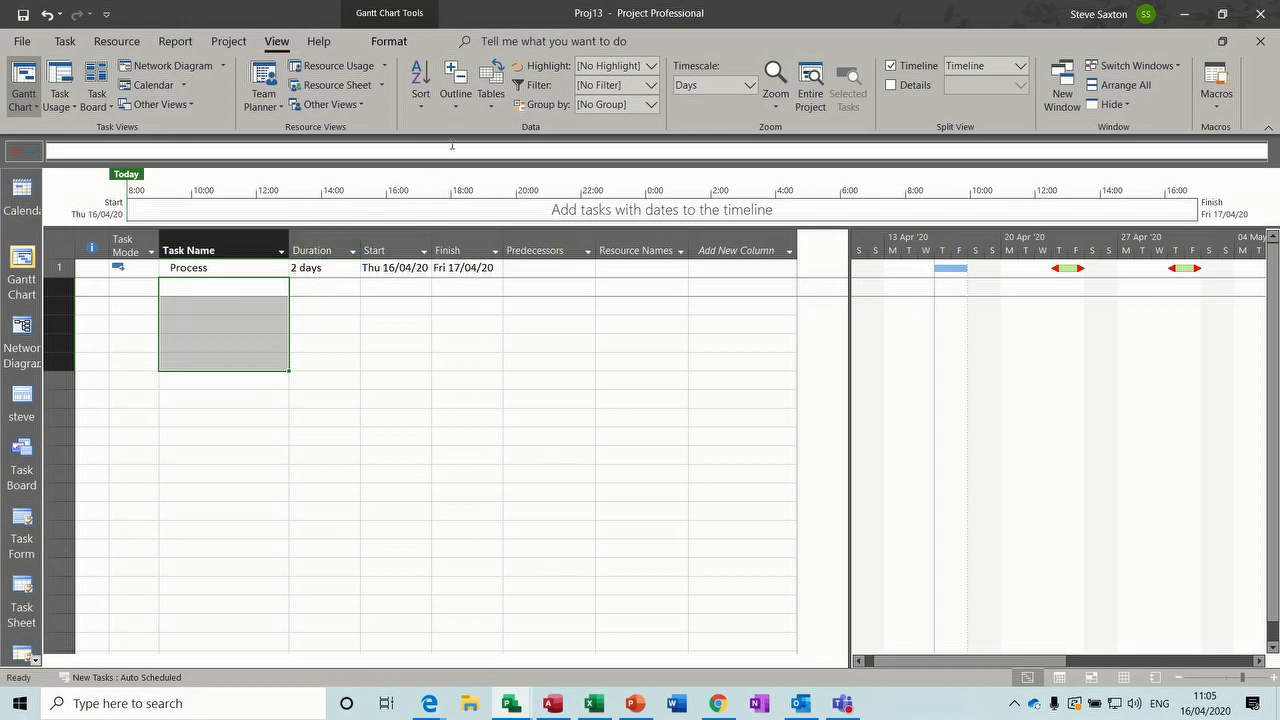
click(491, 88)
click(520, 154)
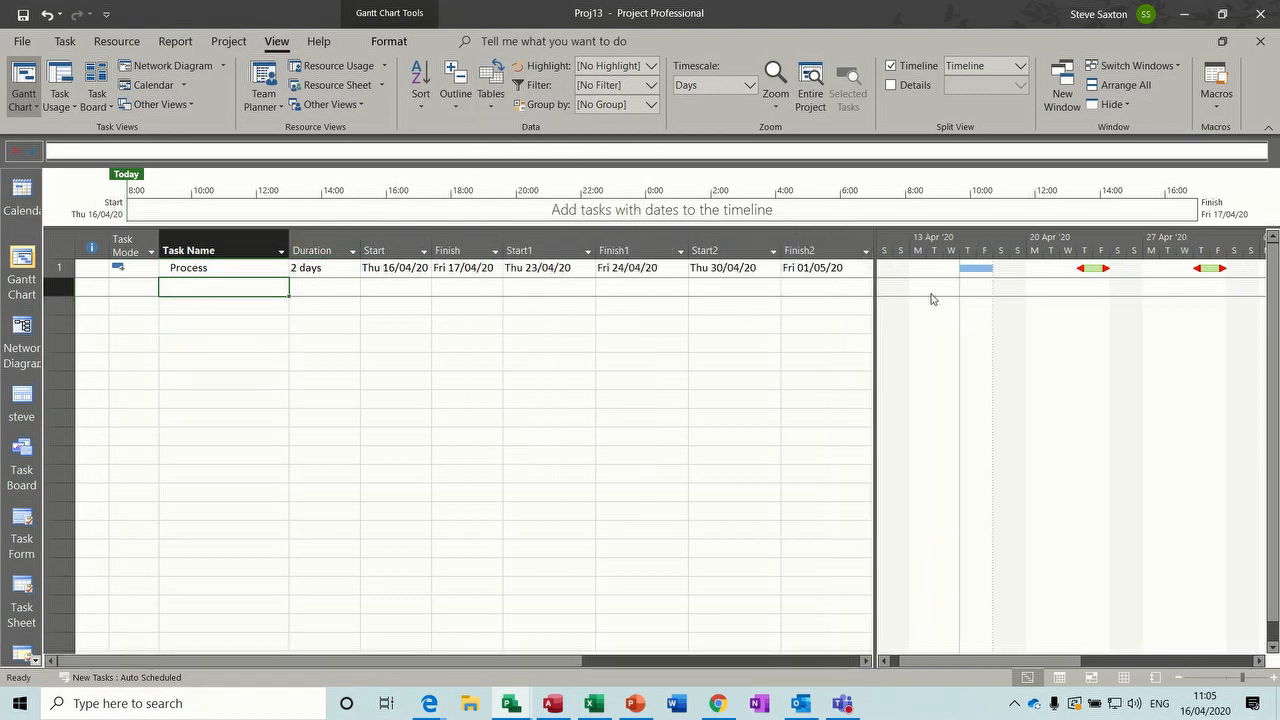
Examine the list of Gantt bar style definitions without changing them
double_click(1053, 373)
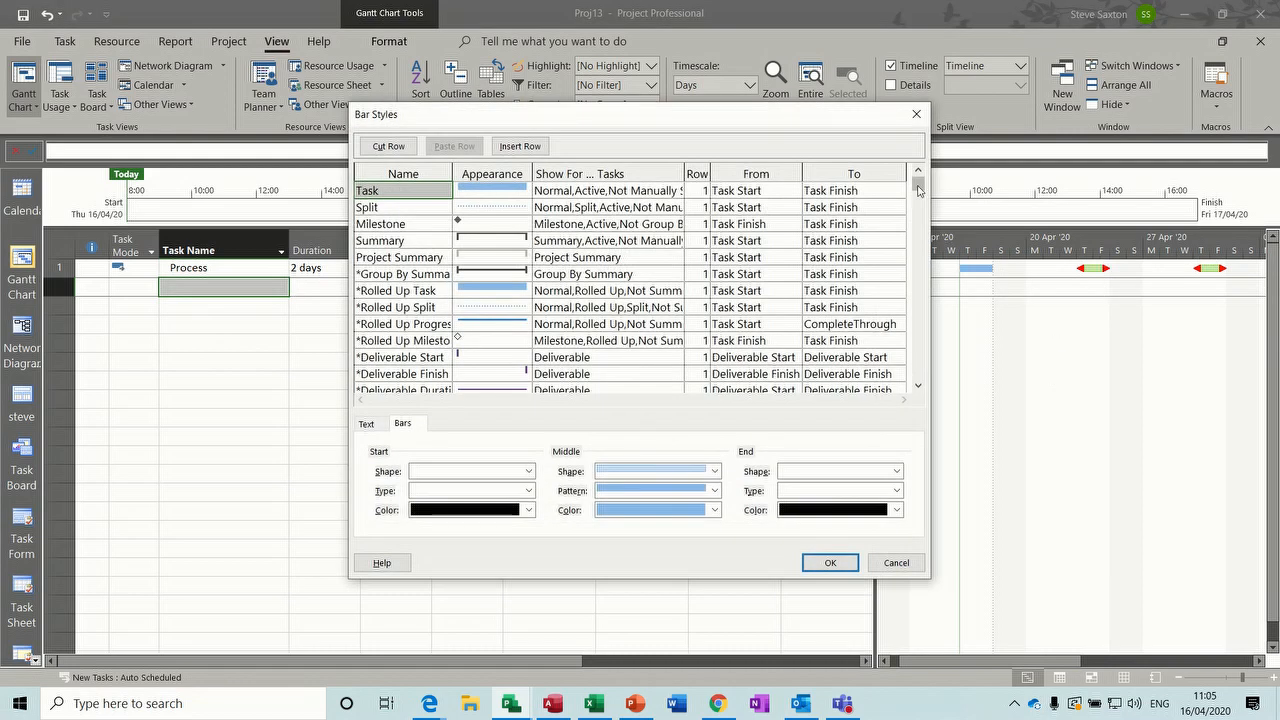
drag(918, 187, 916, 216)
click(895, 564)
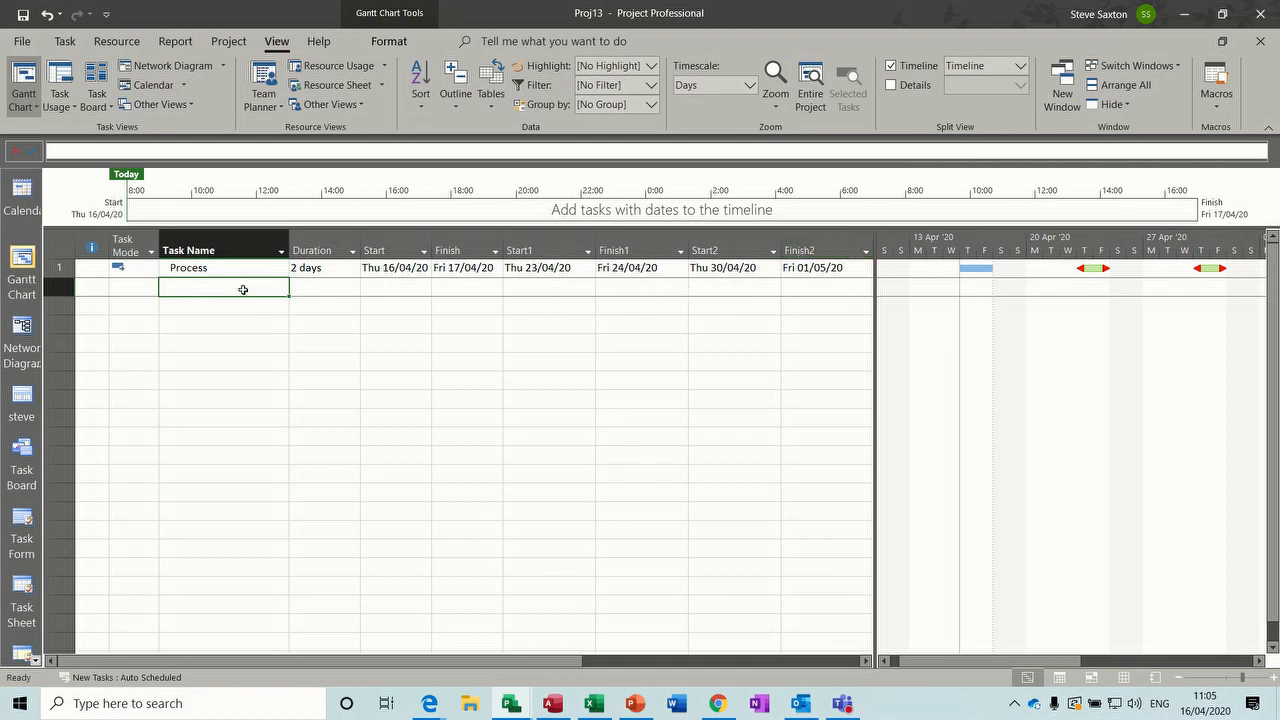
Add a second task named Process 1 with a duration of 1 day
text(Process)
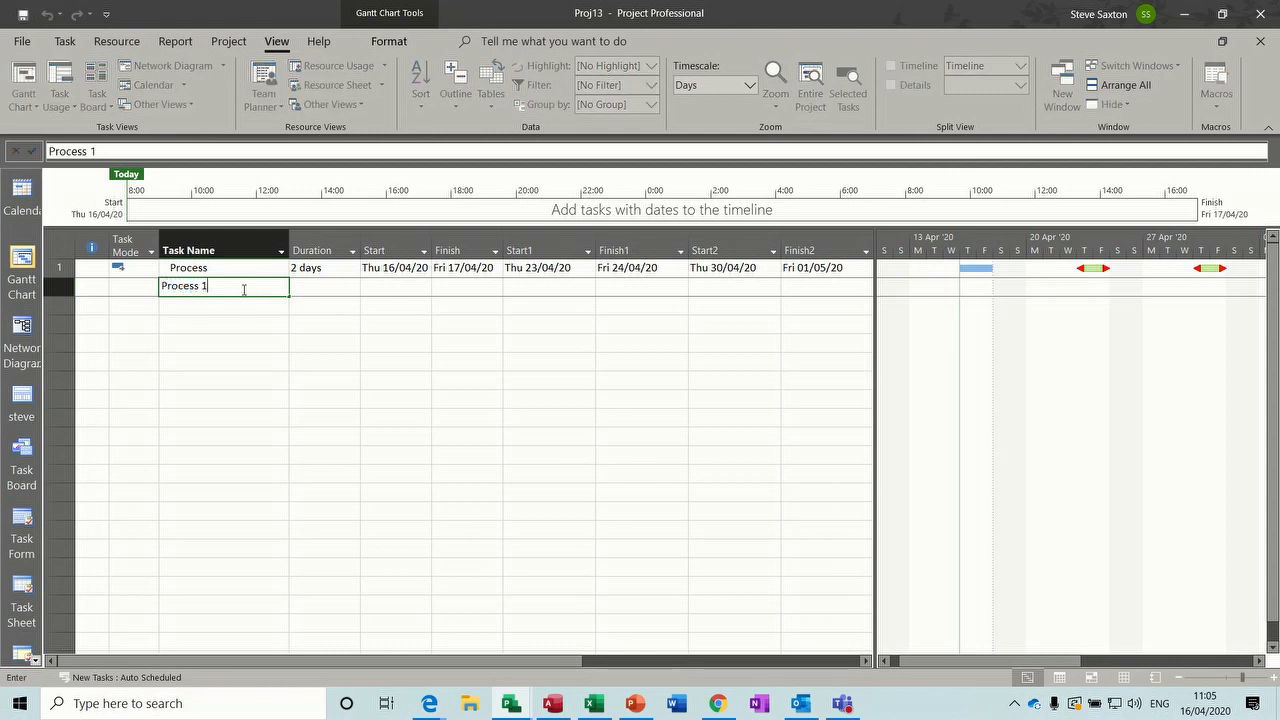
text( 1)
click(304, 284)
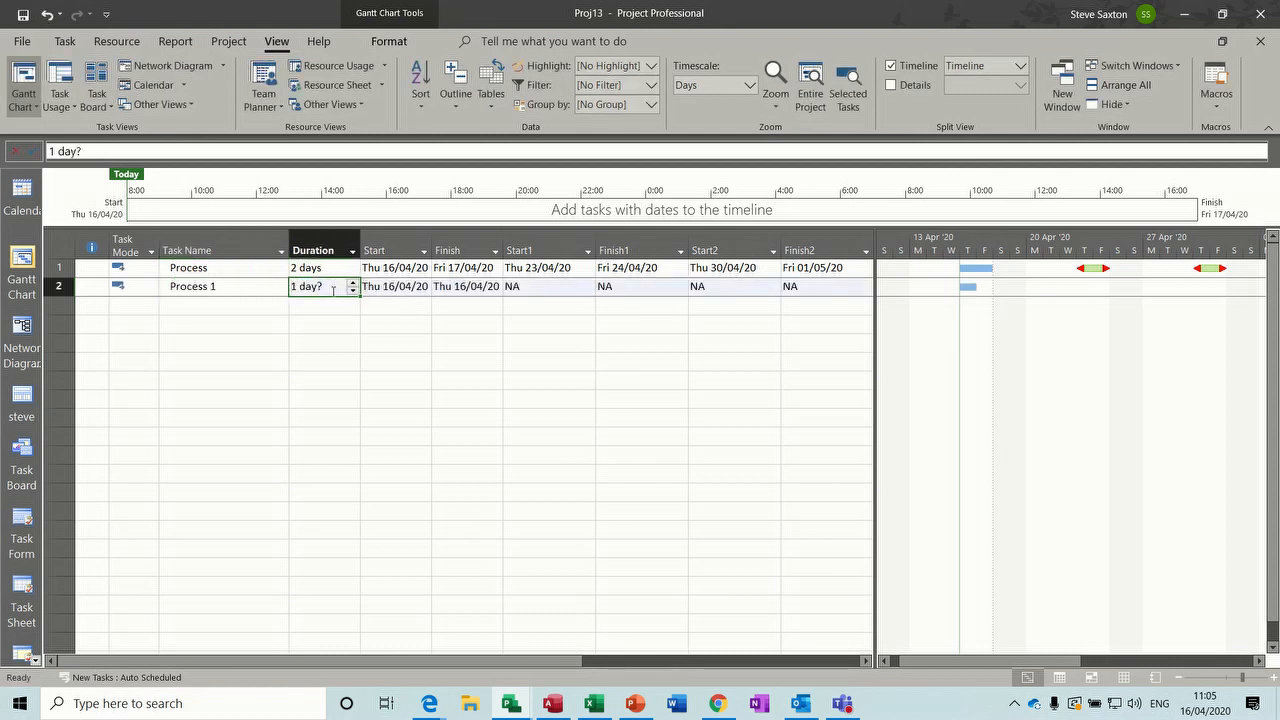
text(1)
Set Start1 to Thu 23/04/20 and Finish1 to Fri 24/04/20 for the Process 1 task
click(551, 291)
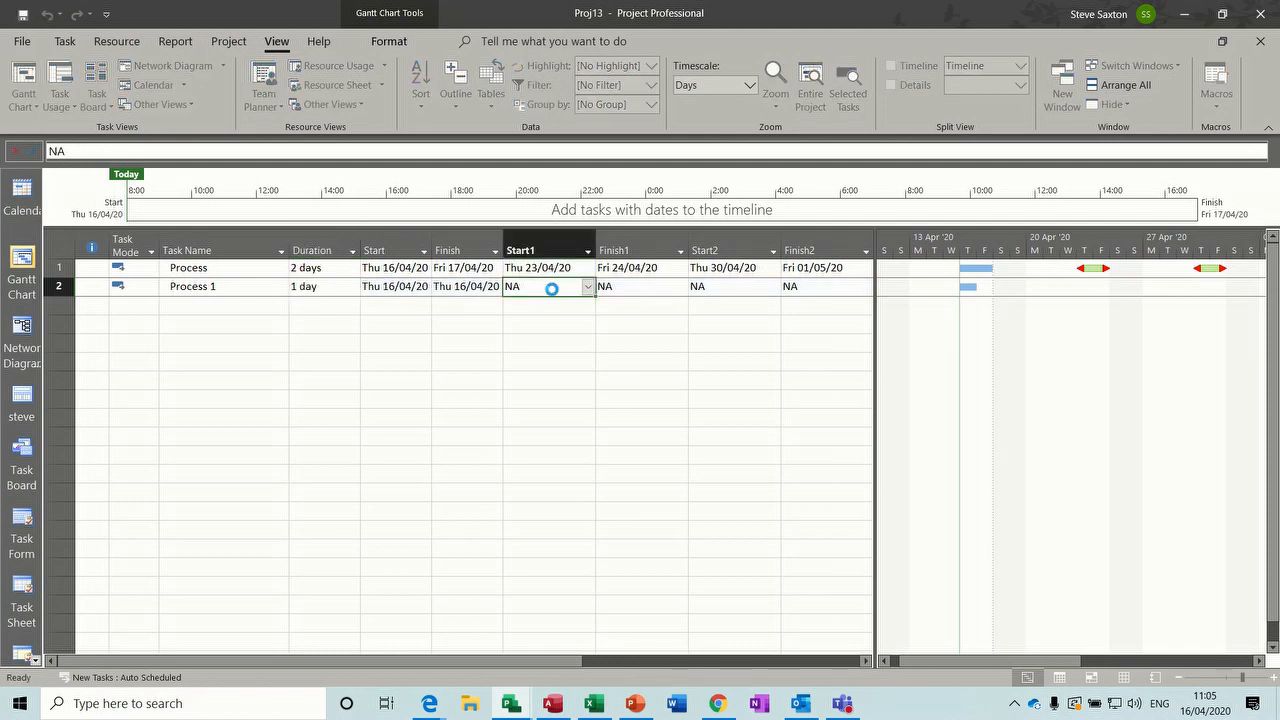
click(587, 286)
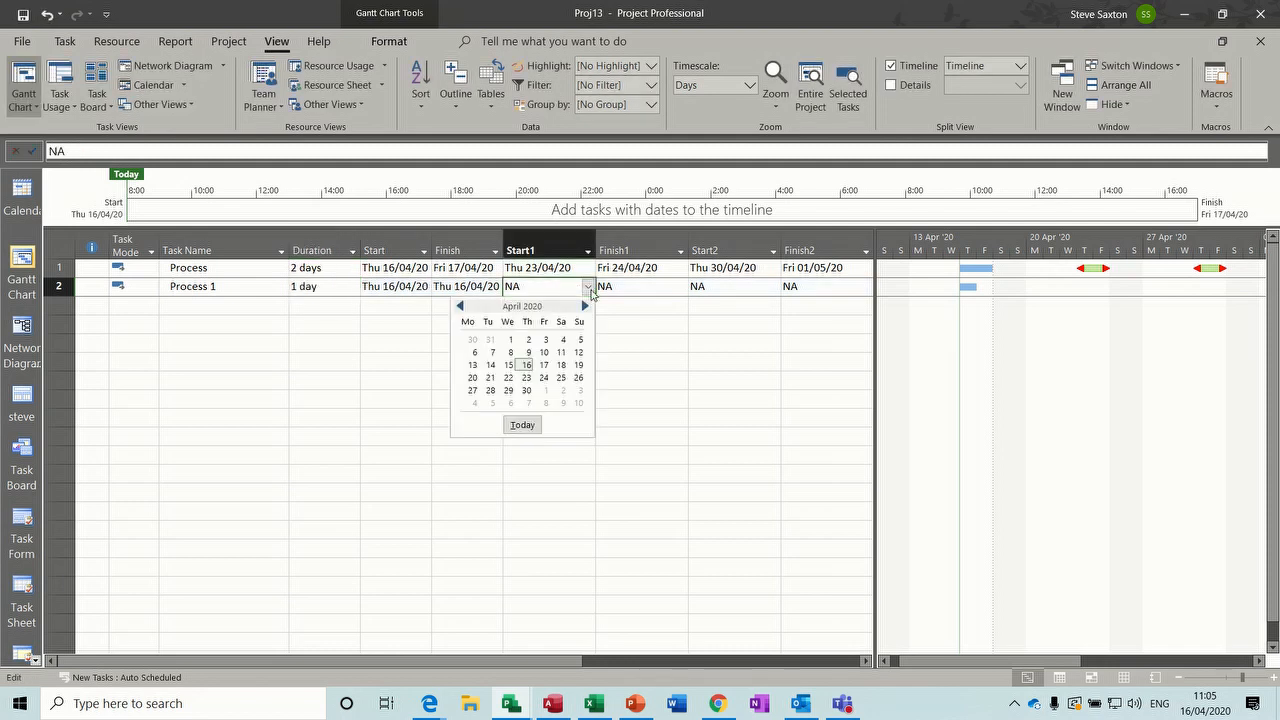
click(527, 378)
click(641, 290)
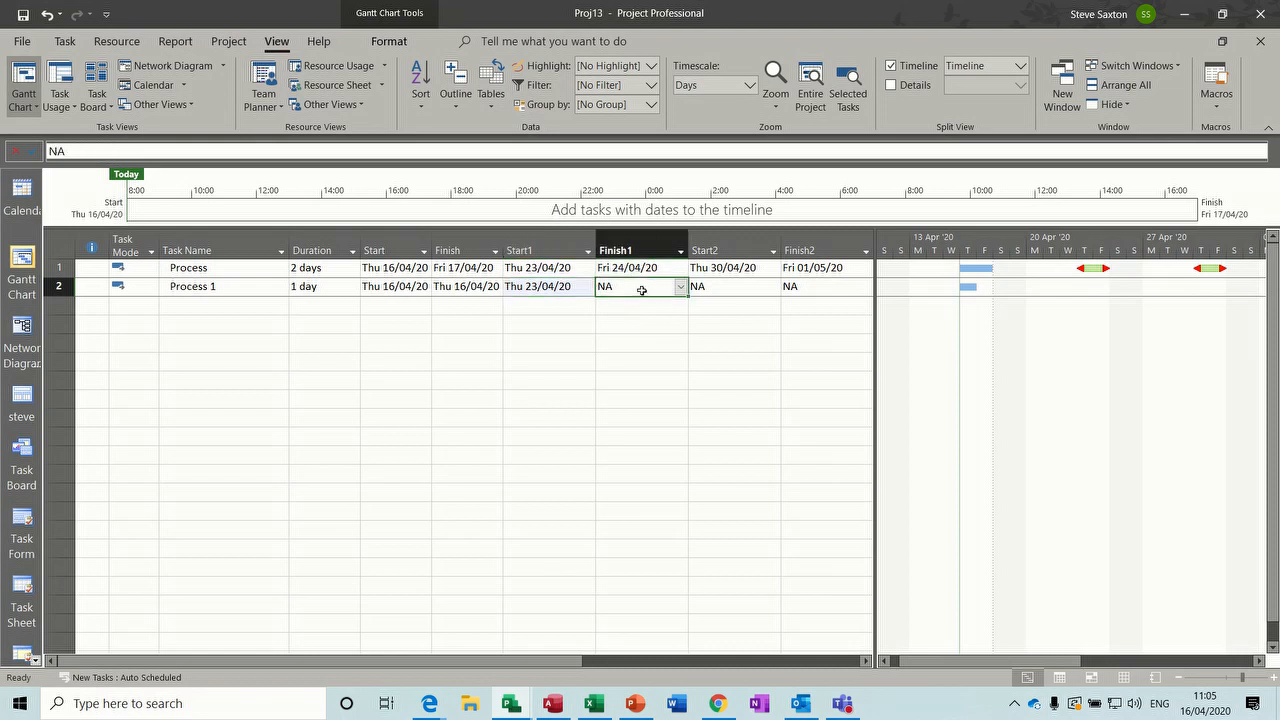
click(680, 288)
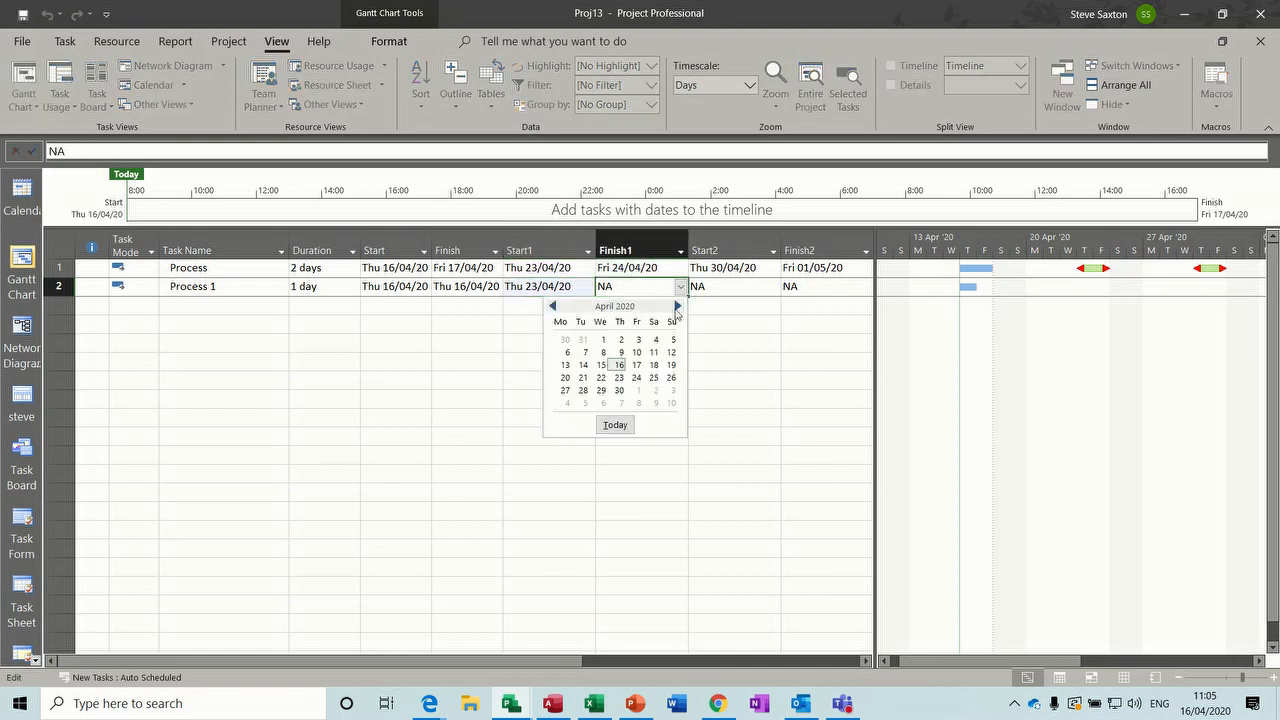
click(636, 378)
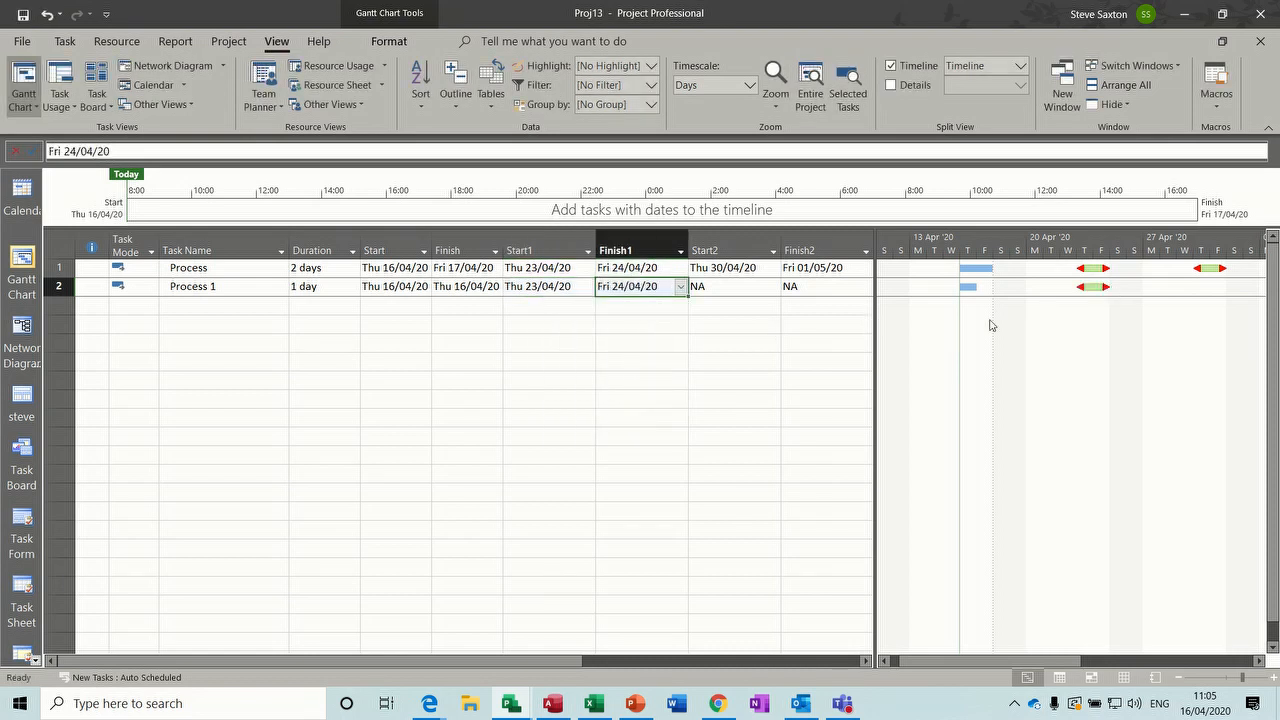
click(745, 291)
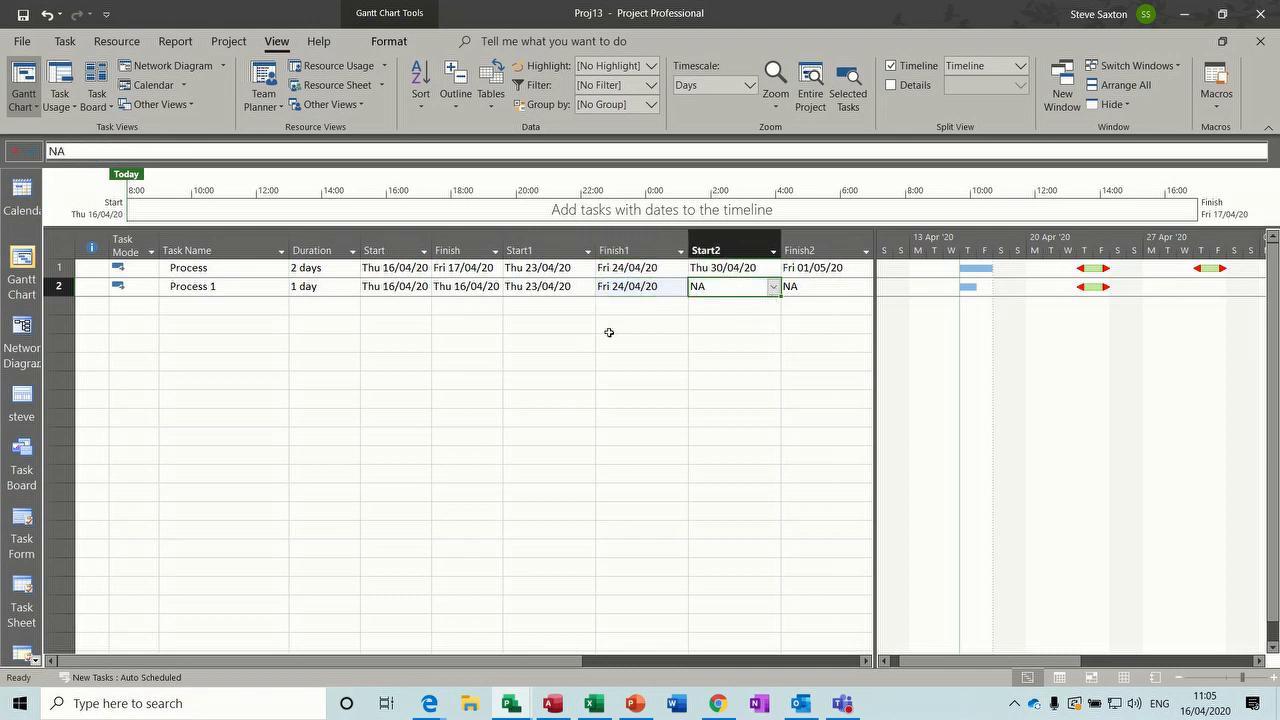
Check in the Organizer that the Process table is stored in both Global.MPT and Proj13
click(490, 98)
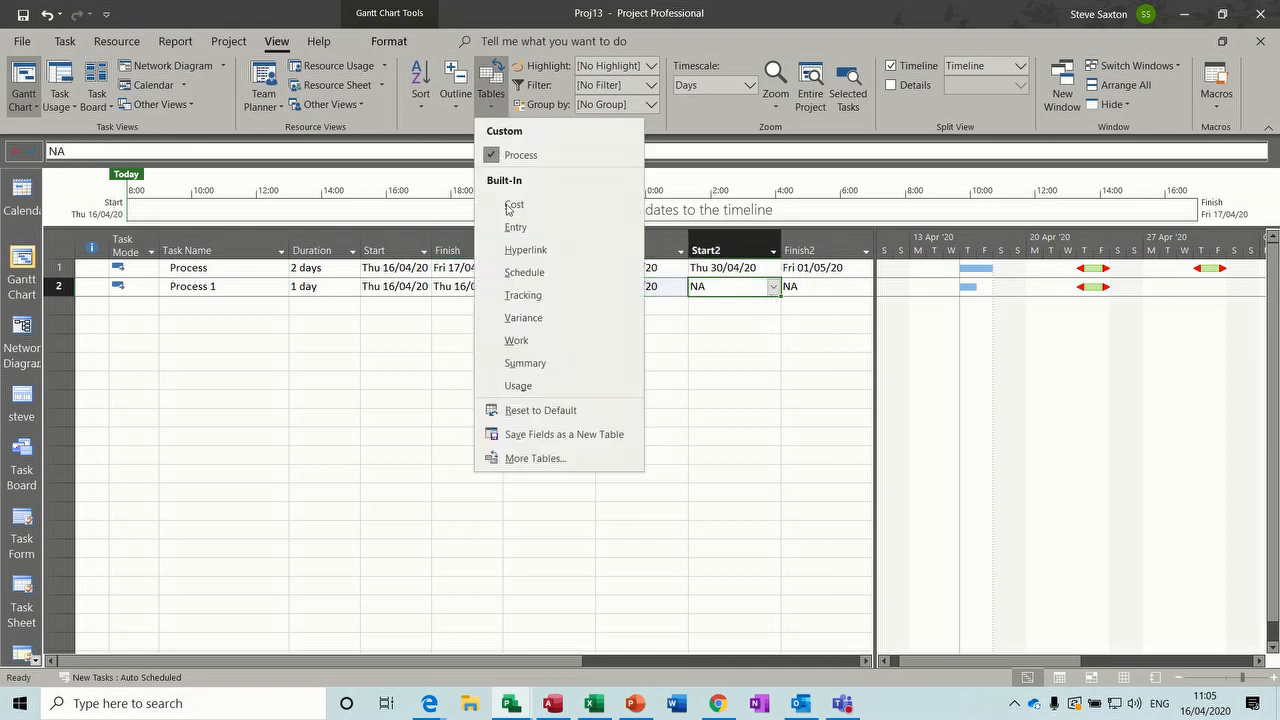
click(528, 458)
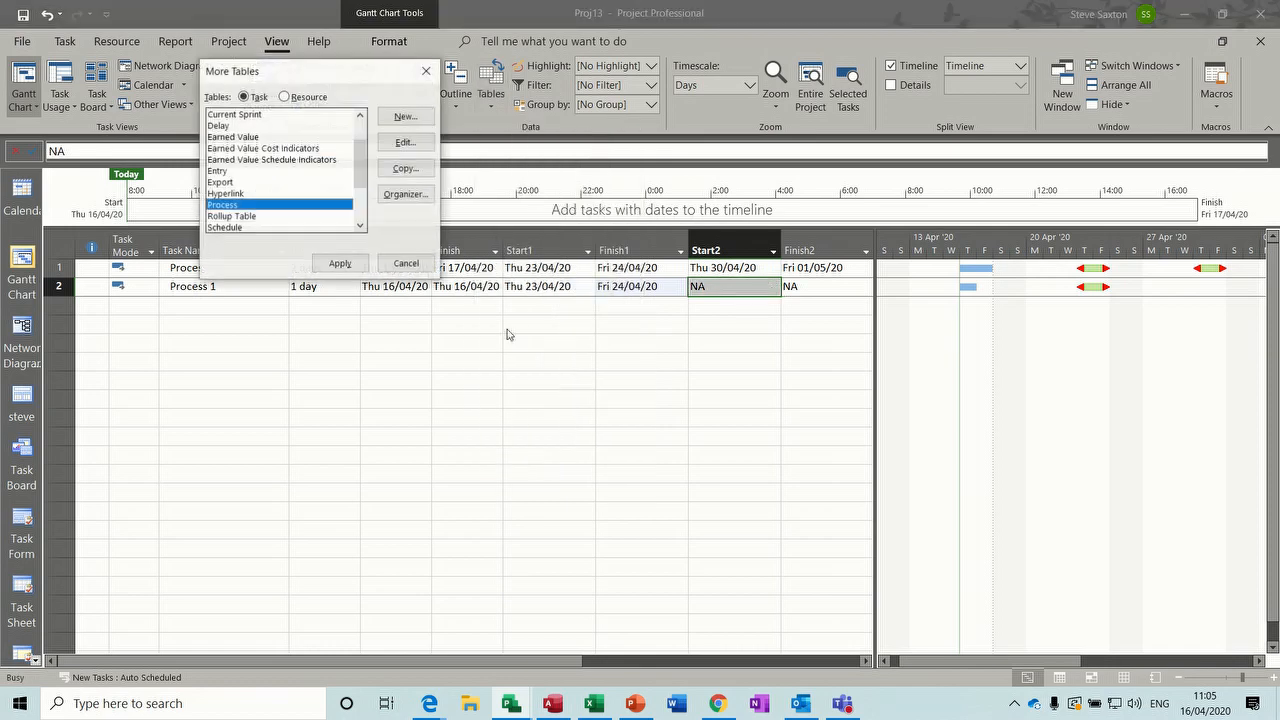
click(405, 194)
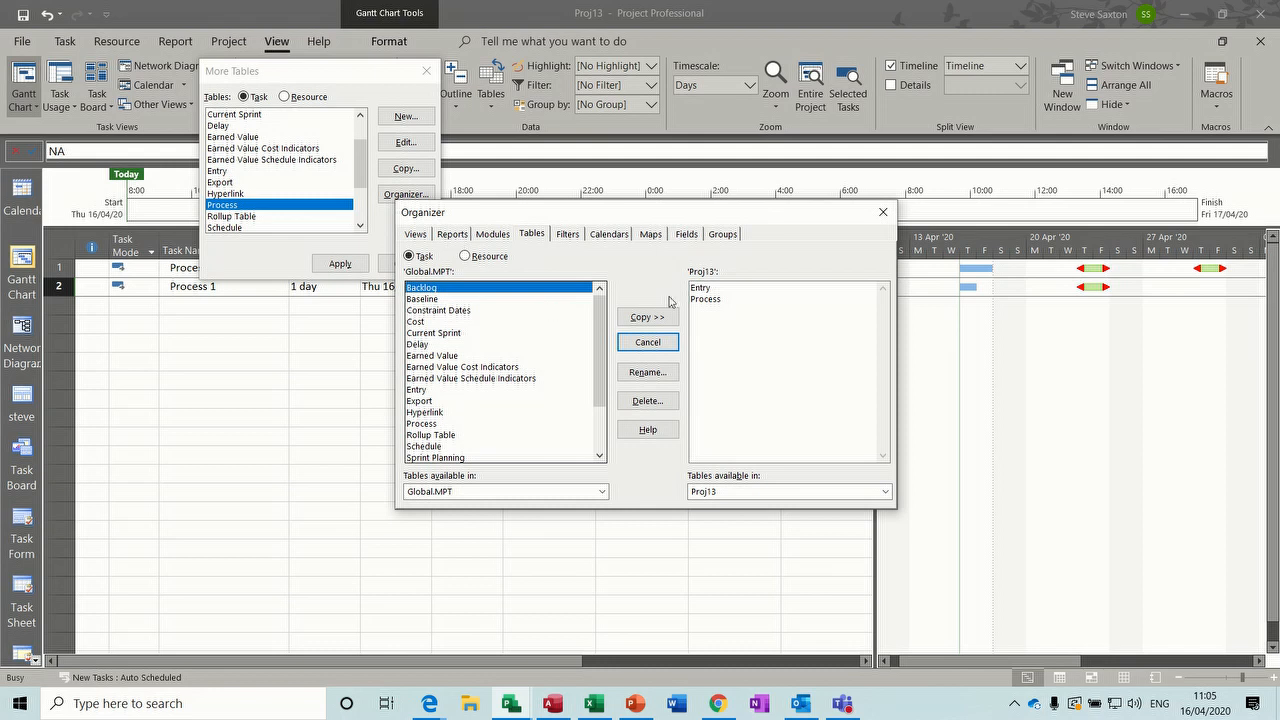
click(430, 424)
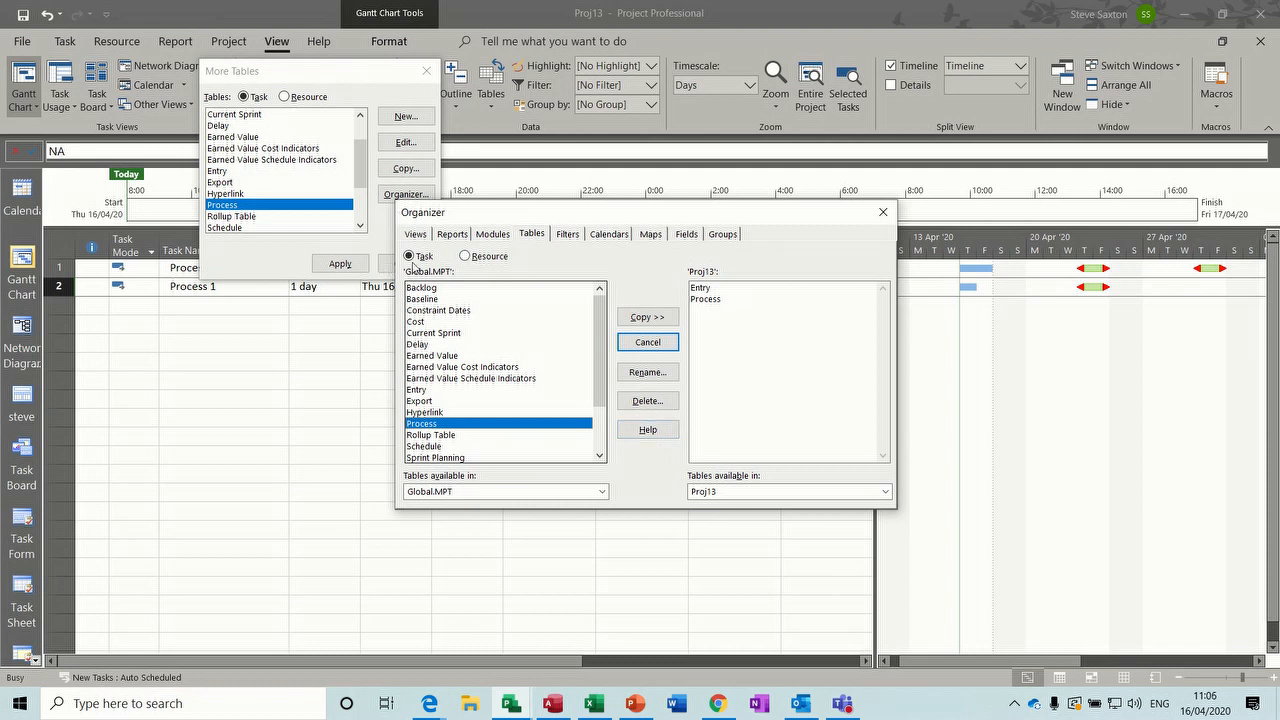
click(883, 212)
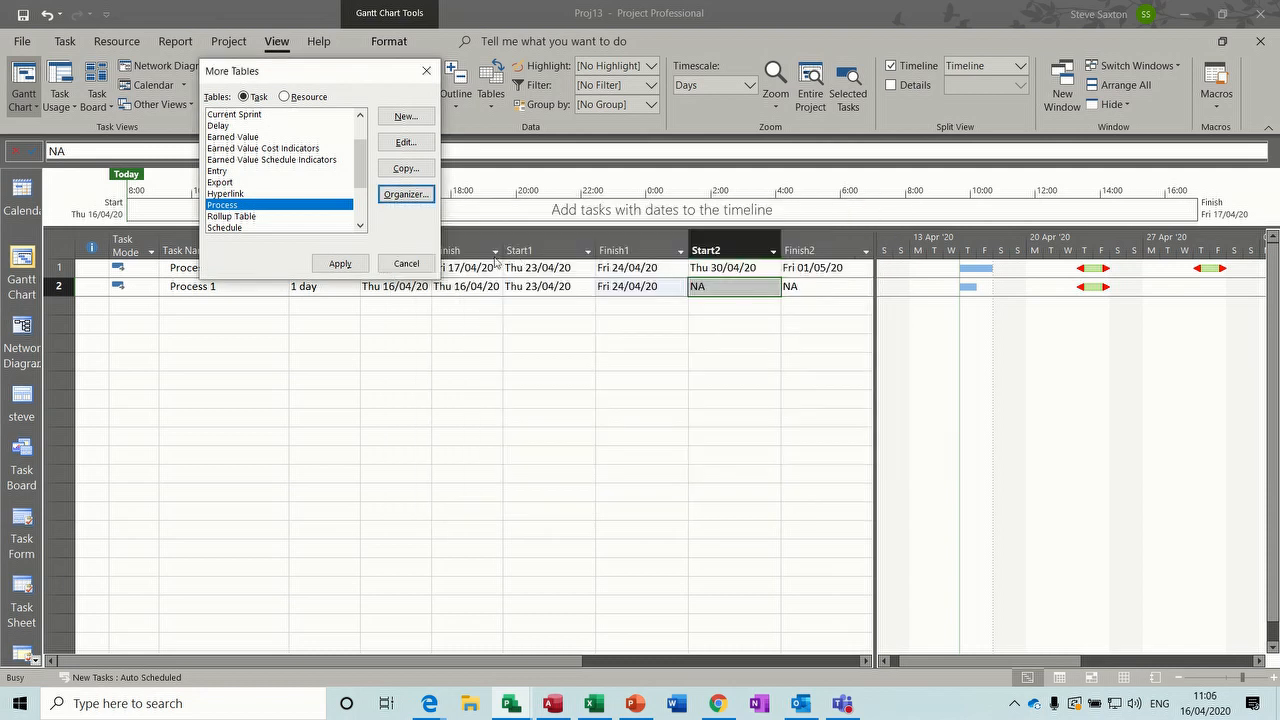
click(407, 264)
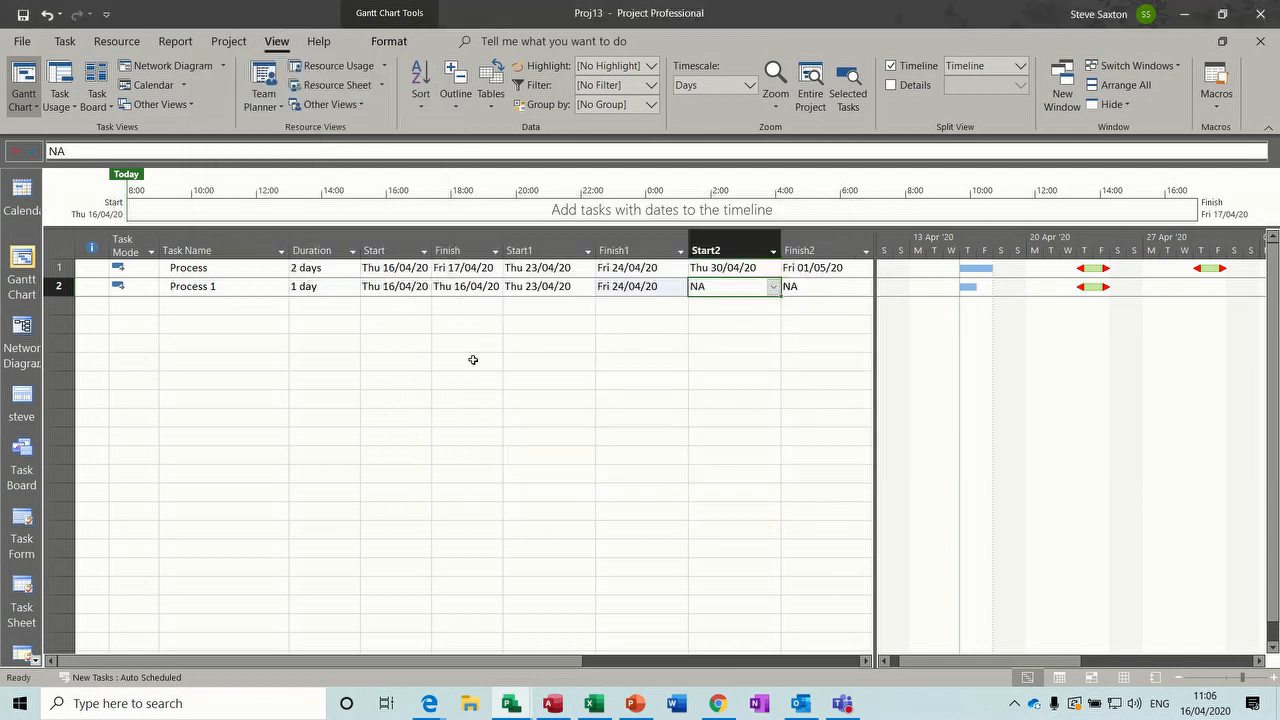
Create a new blank project, apply the Process table and widen the table area to show the columns through Finish2
key(ctrl+n)
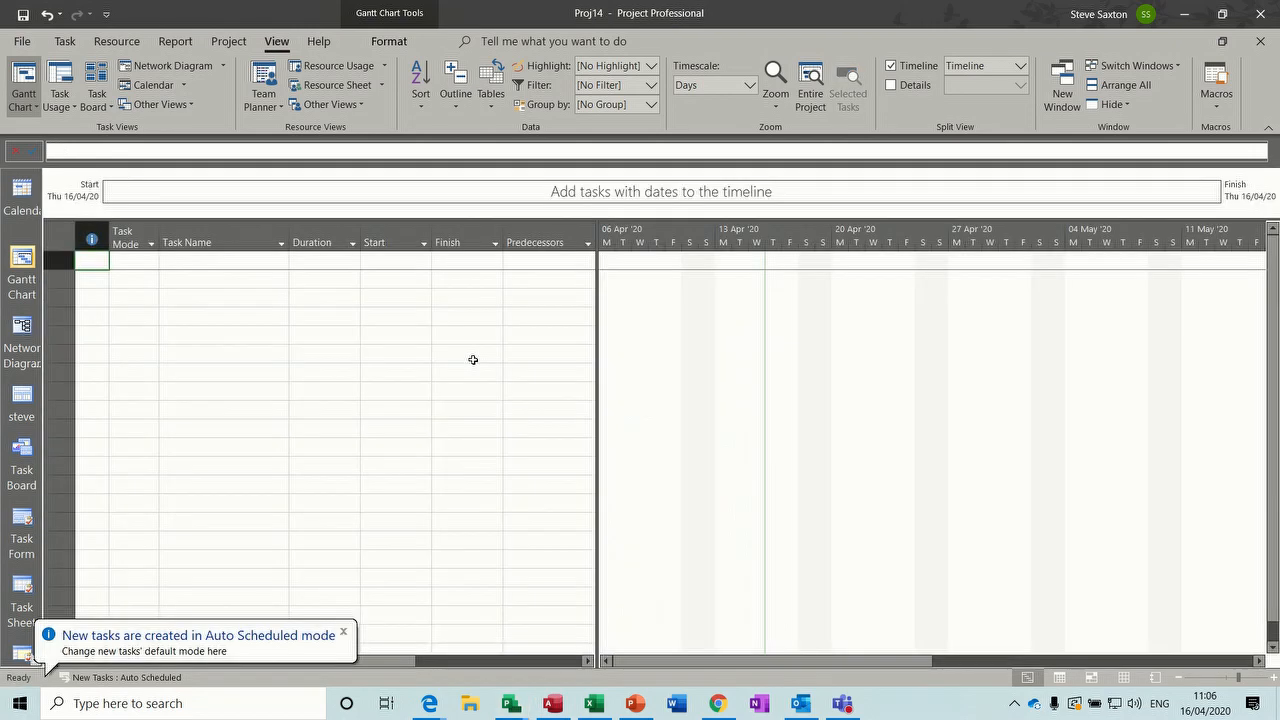
click(491, 95)
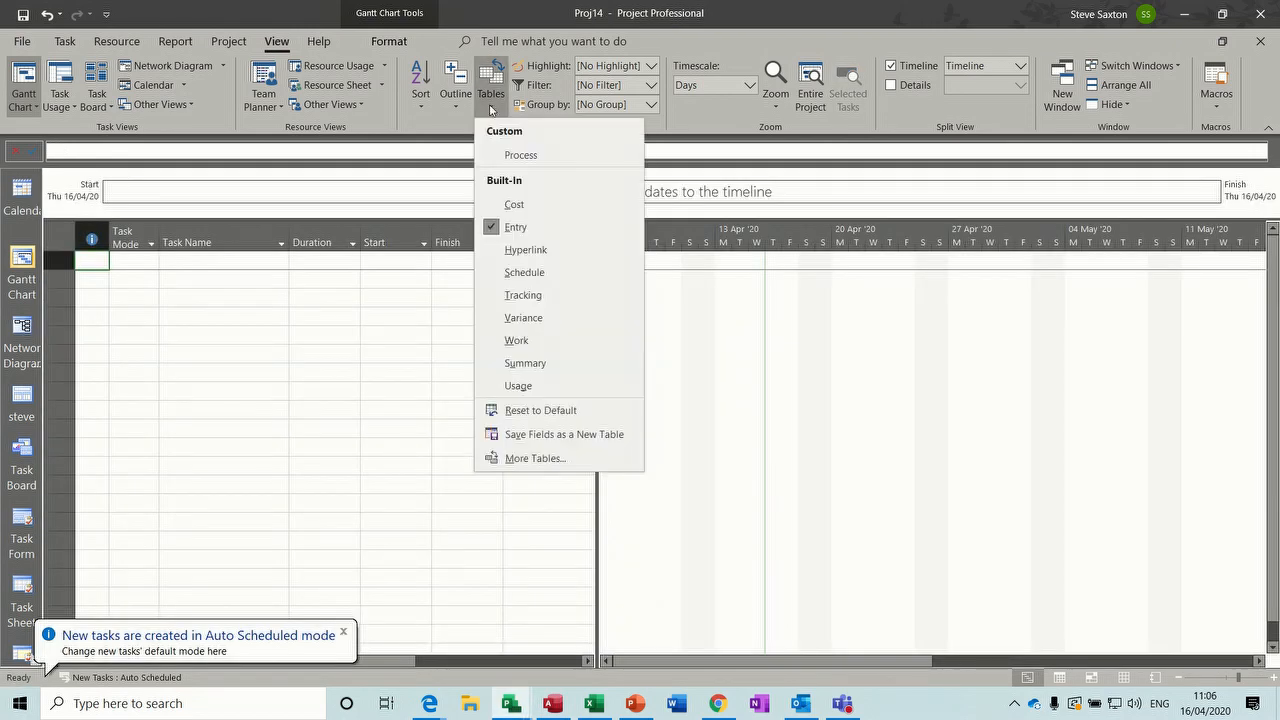
click(520, 156)
drag(586, 265, 852, 286)
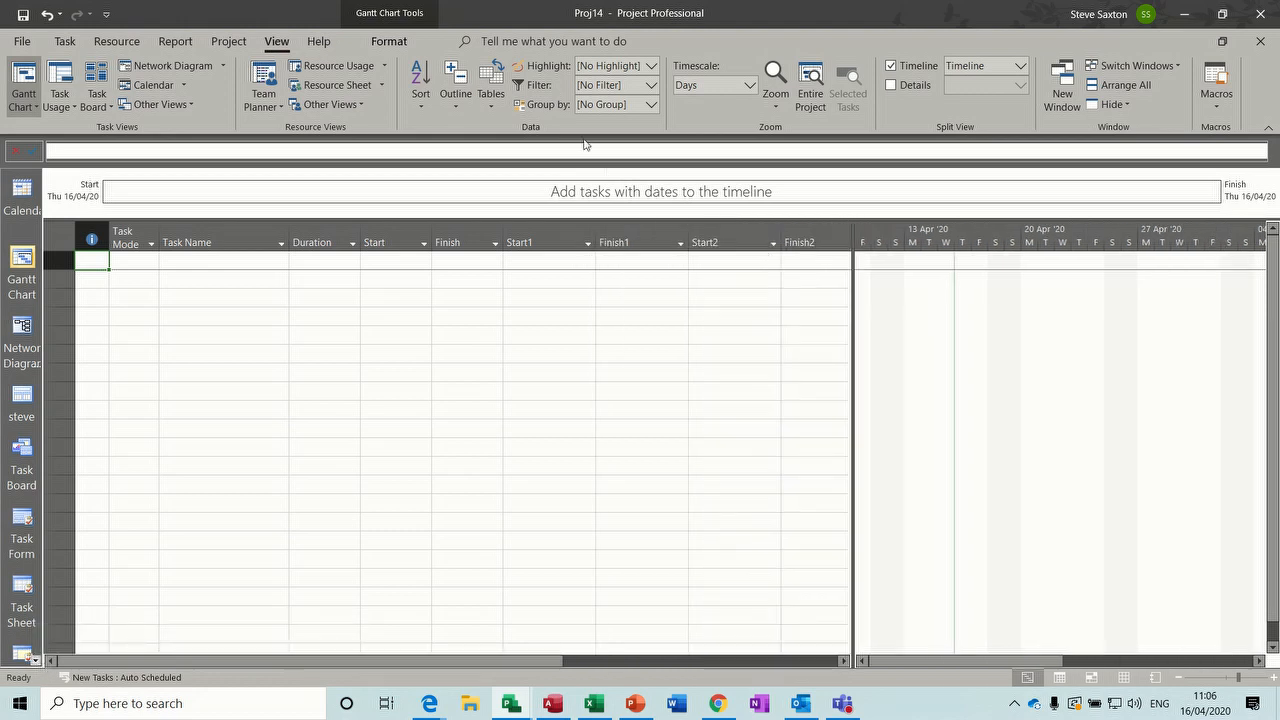
Look up the Process table in Global.MPT with the Organizer from the new project, and close that project
click(491, 95)
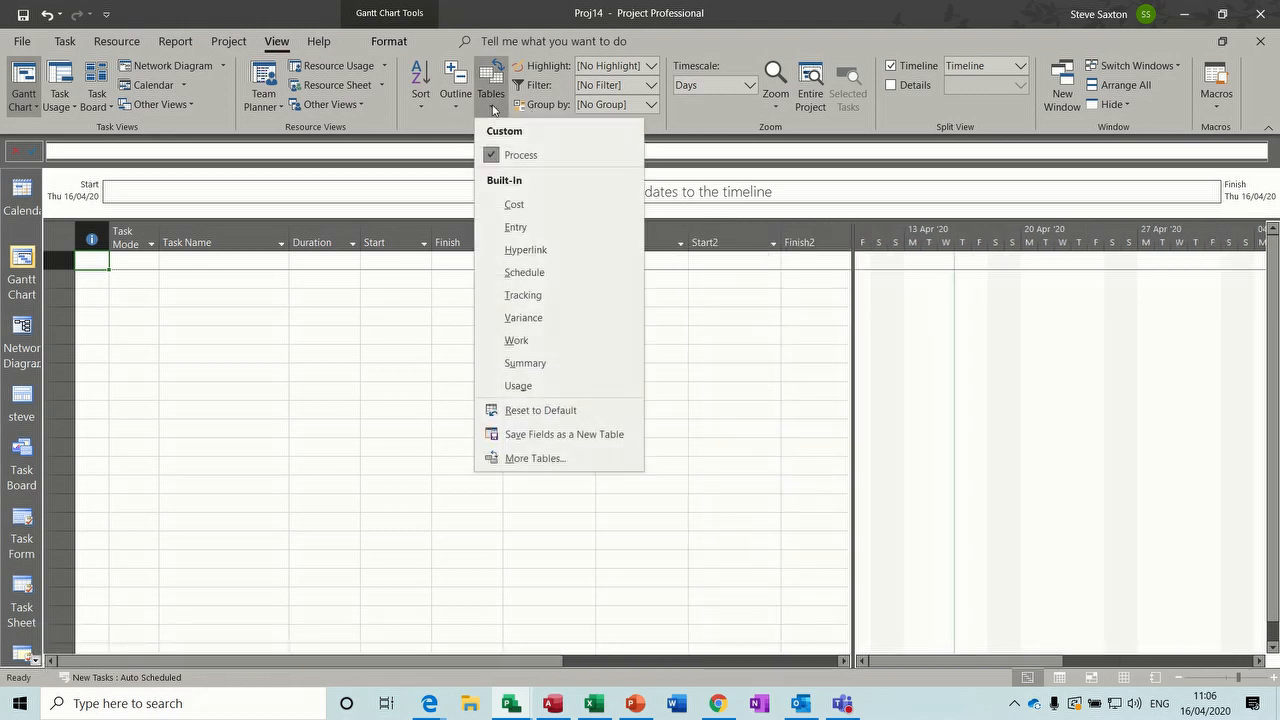
click(528, 458)
click(397, 196)
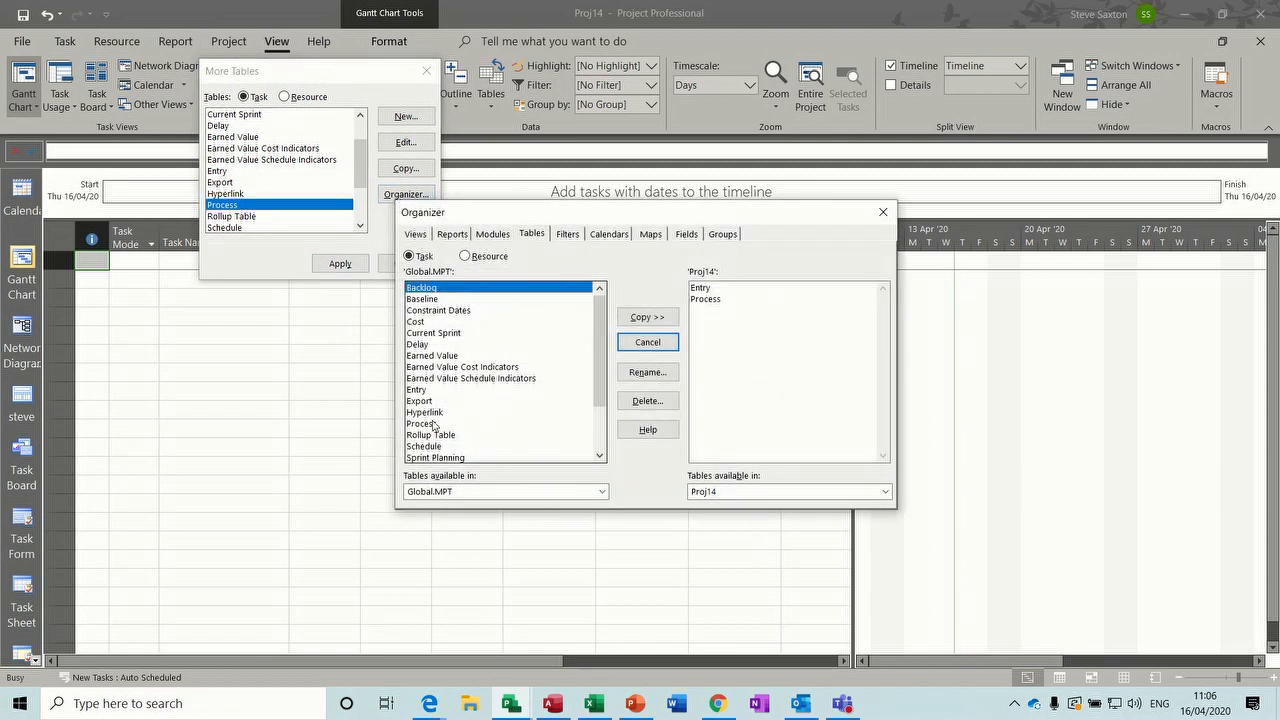
click(442, 424)
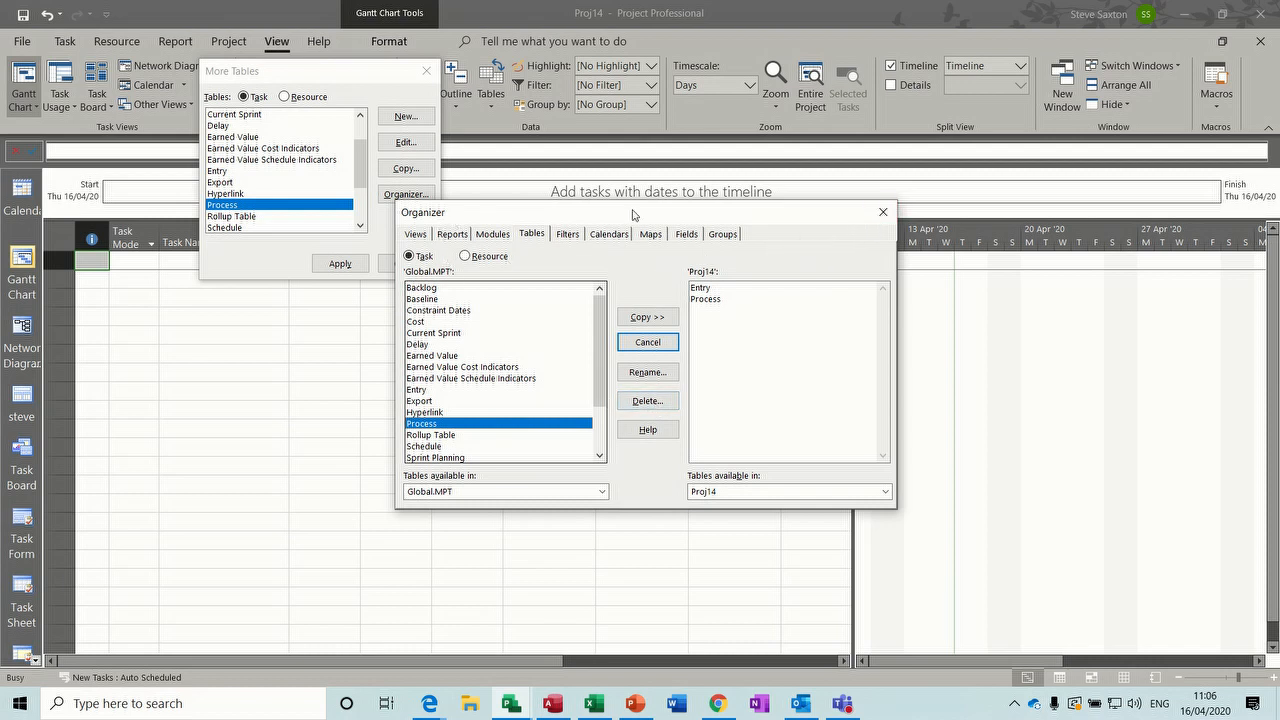
click(883, 212)
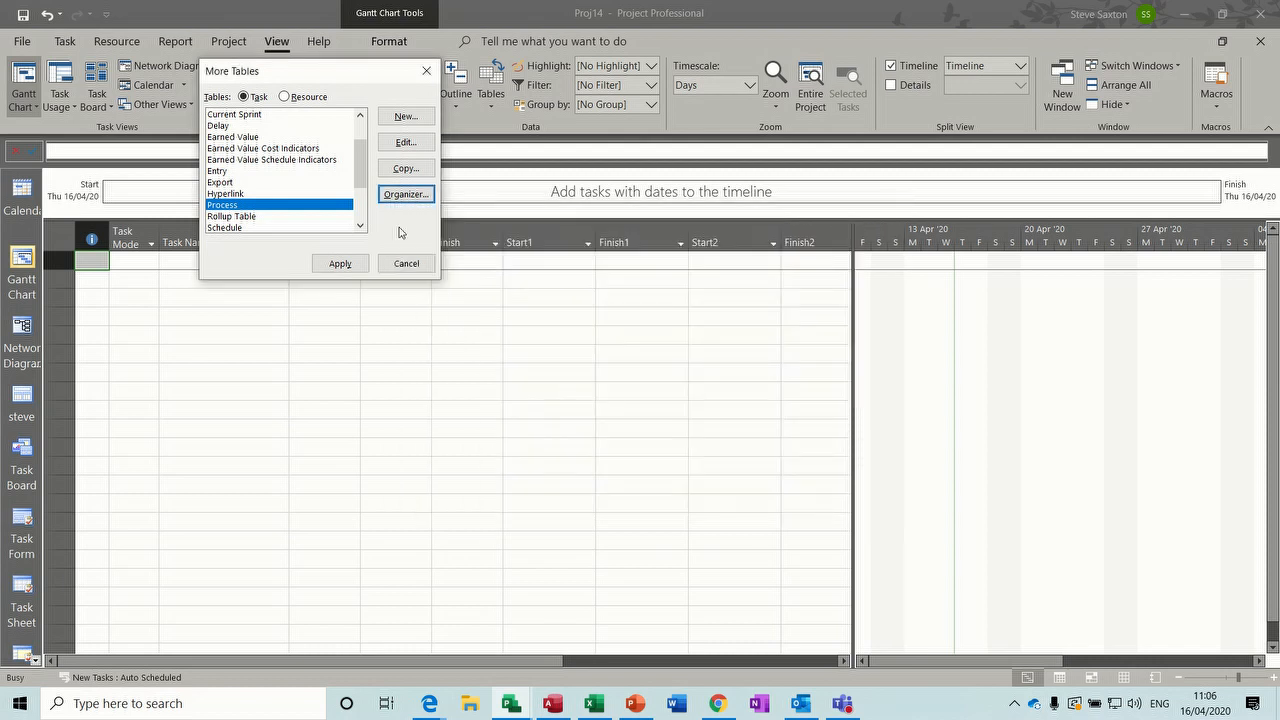
click(404, 263)
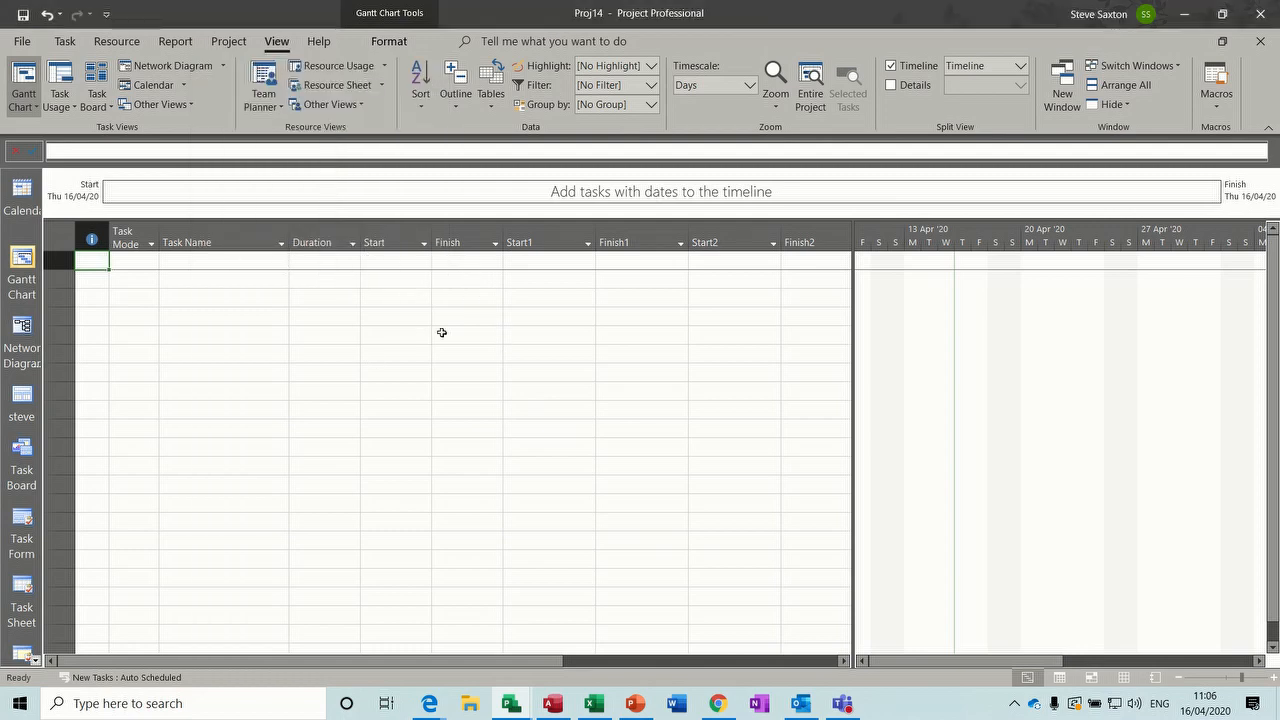
key(ctrl+w)
click(645, 403)
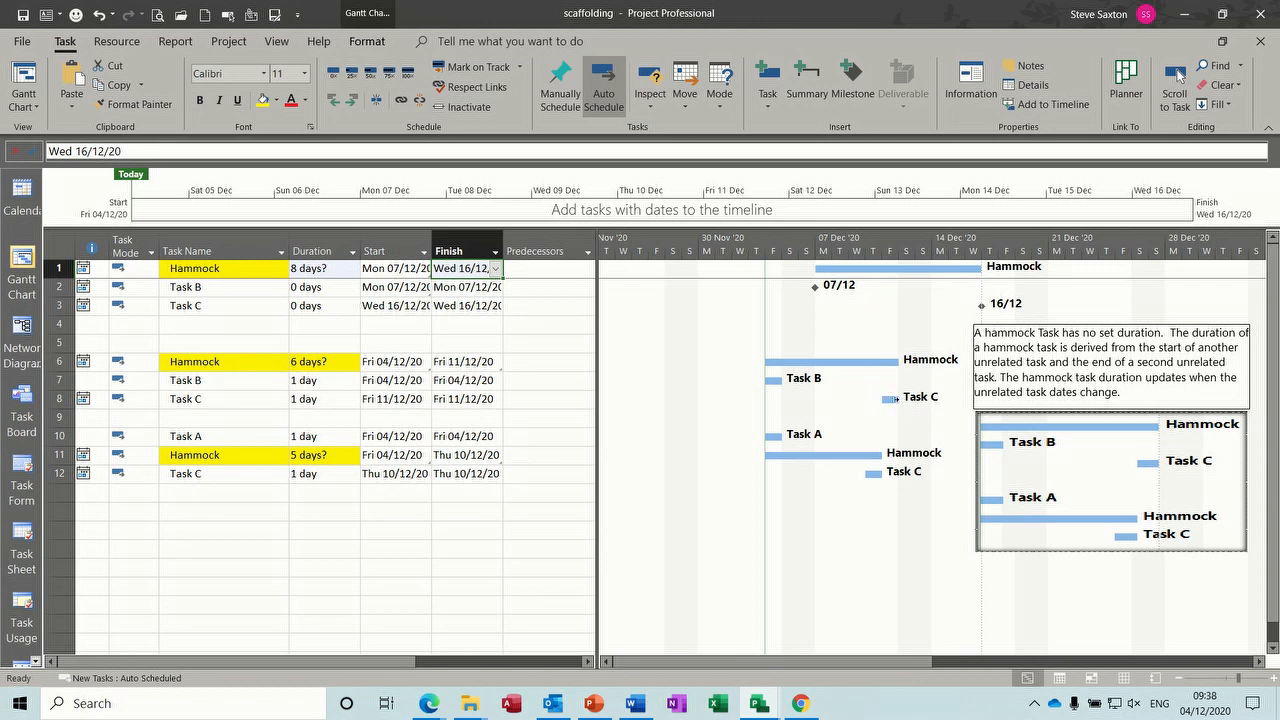
Add Task A, Task B and Task C in rows 14 to 16 below the existing hammock examples
mouse_move(892, 398)
mouse_move(825, 455)
click(187, 511)
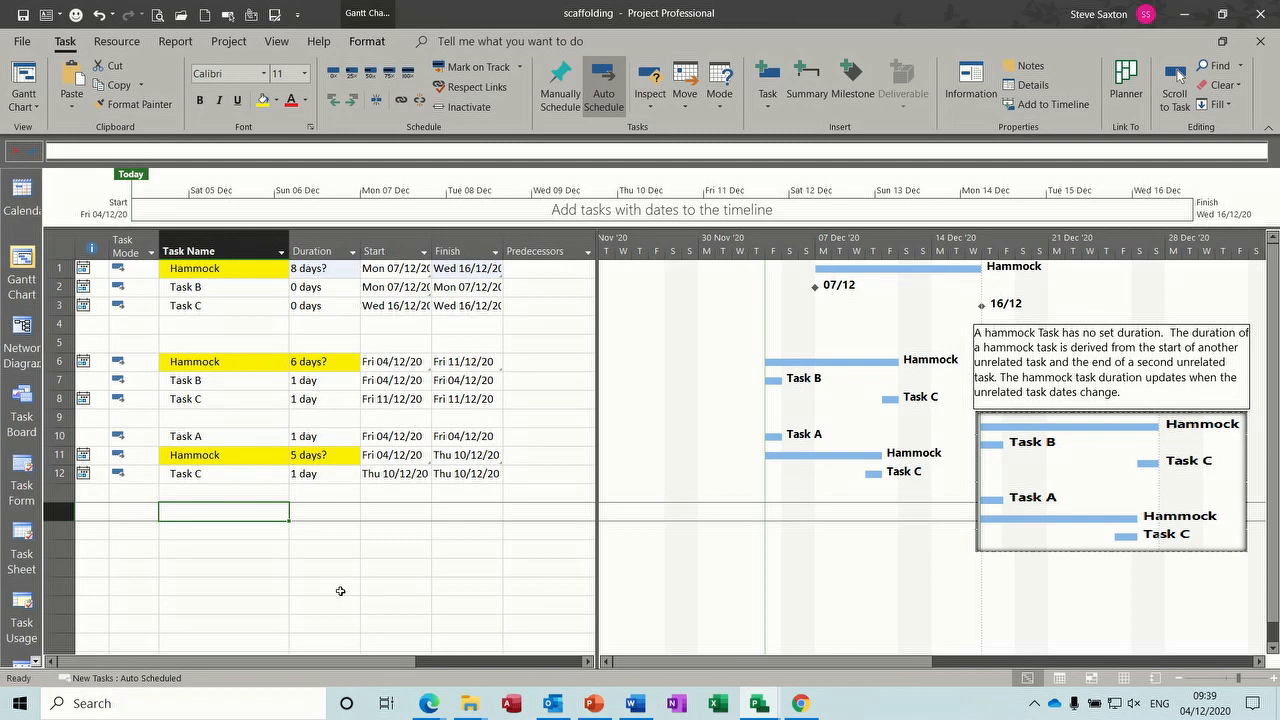
text(Task A)
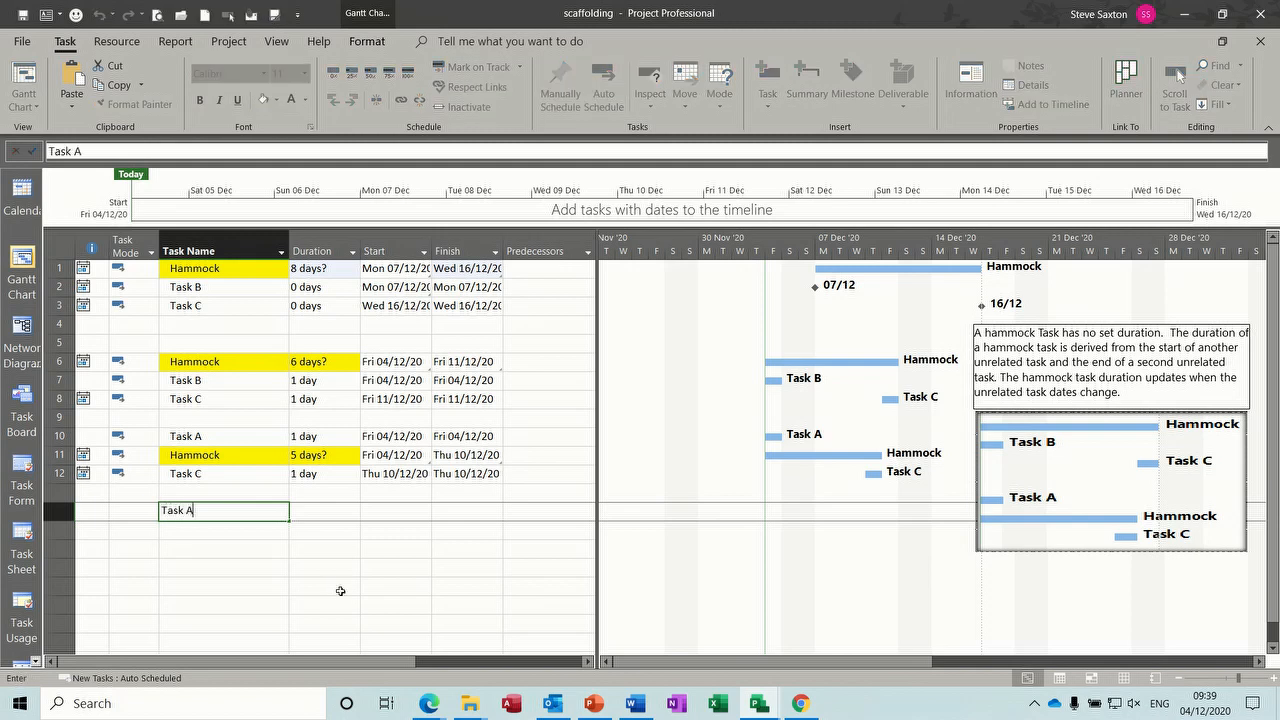
key(Return)
text(Task B)
key(Return)
text(Task C)
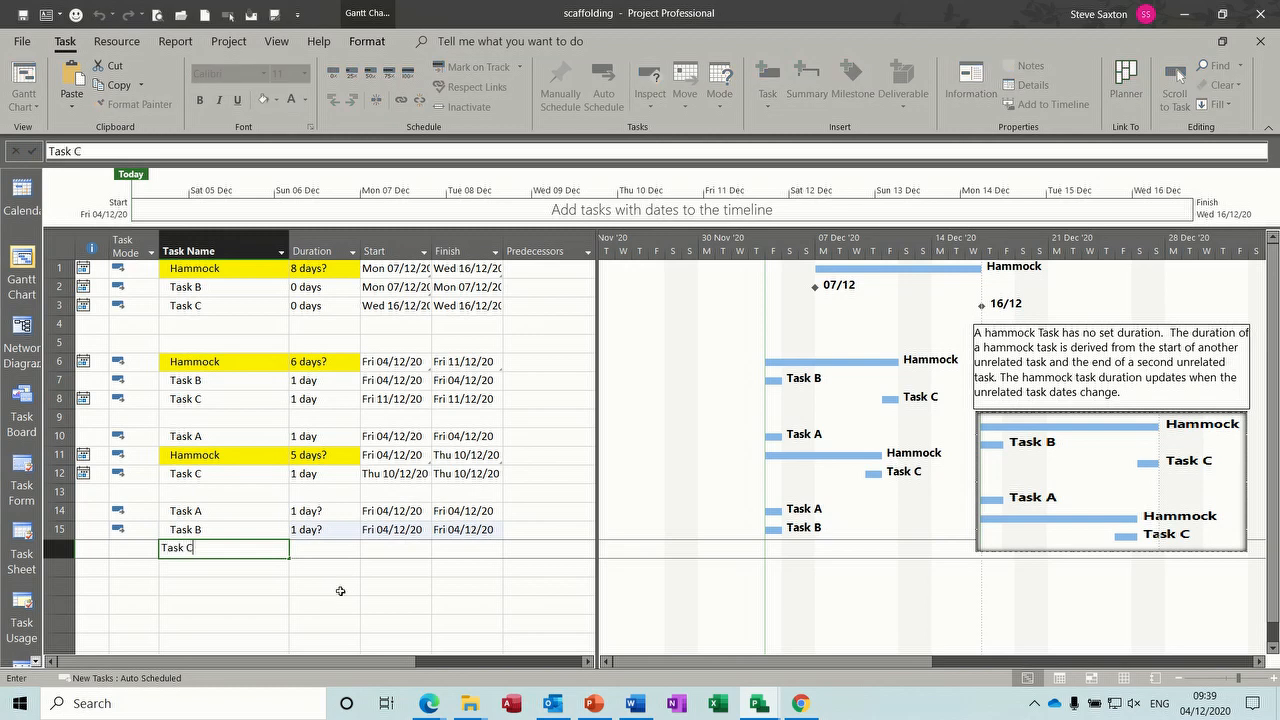
key(Return)
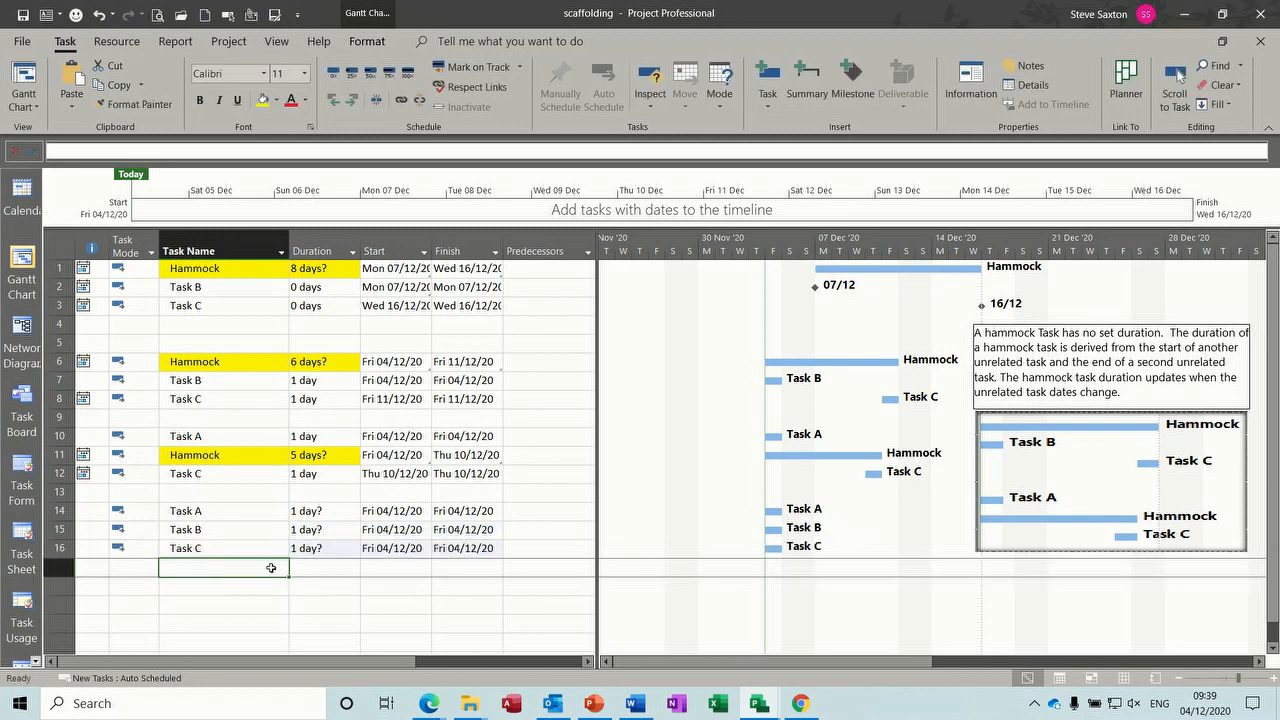
Rename Task A in row 14 as Hammock
click(242, 515)
text(Hammock)
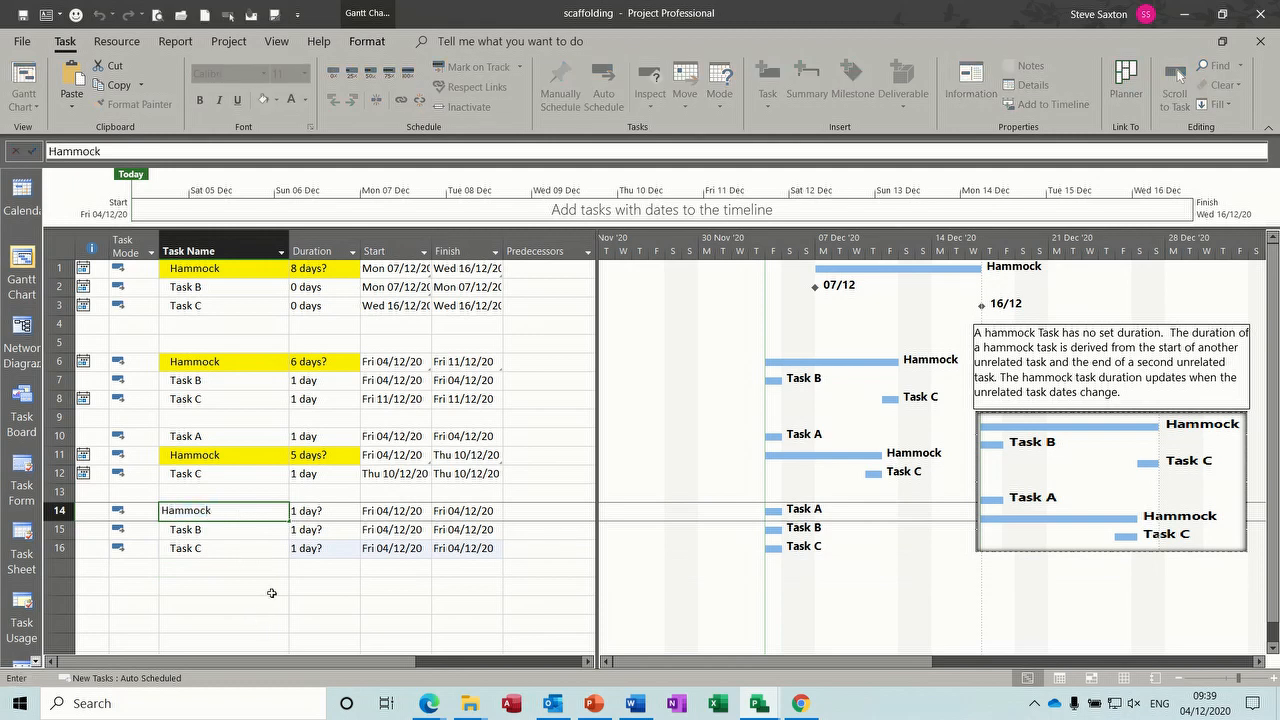
click(274, 569)
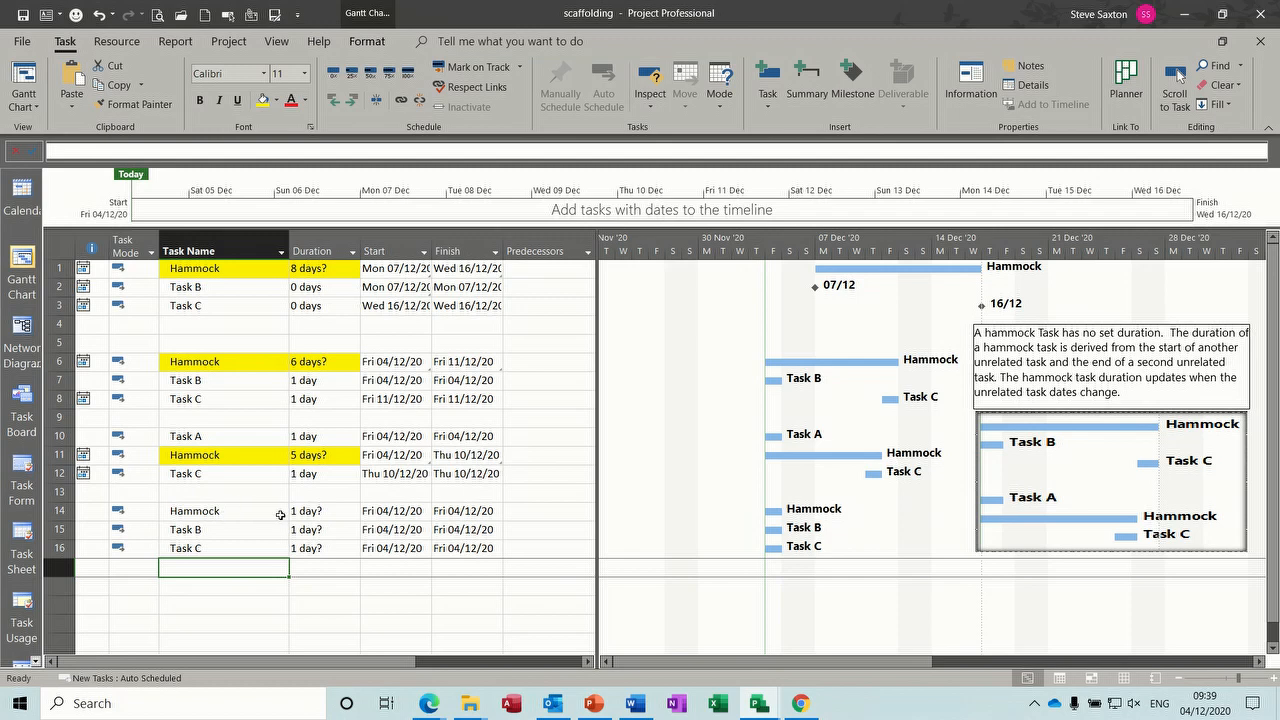
Paste-link Task B's Start from row 15 into Hammock's Start in row 14 and fill both cells yellow
click(393, 530)
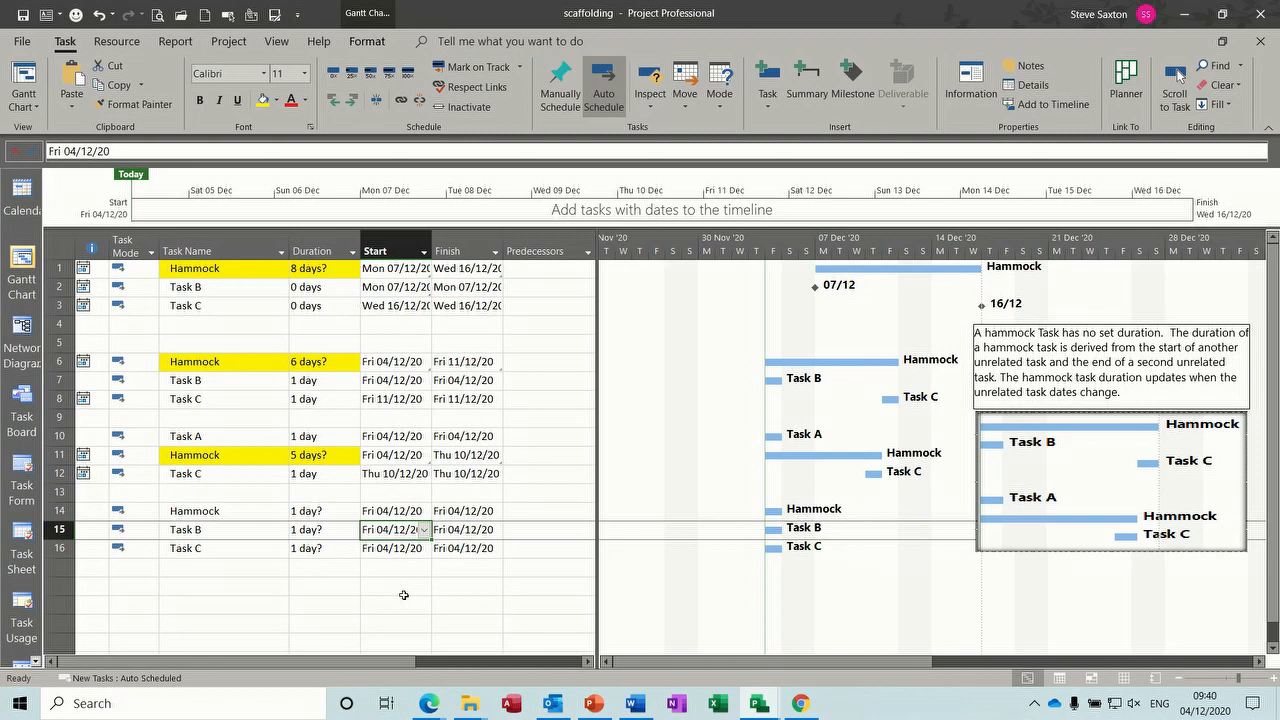
click(397, 512)
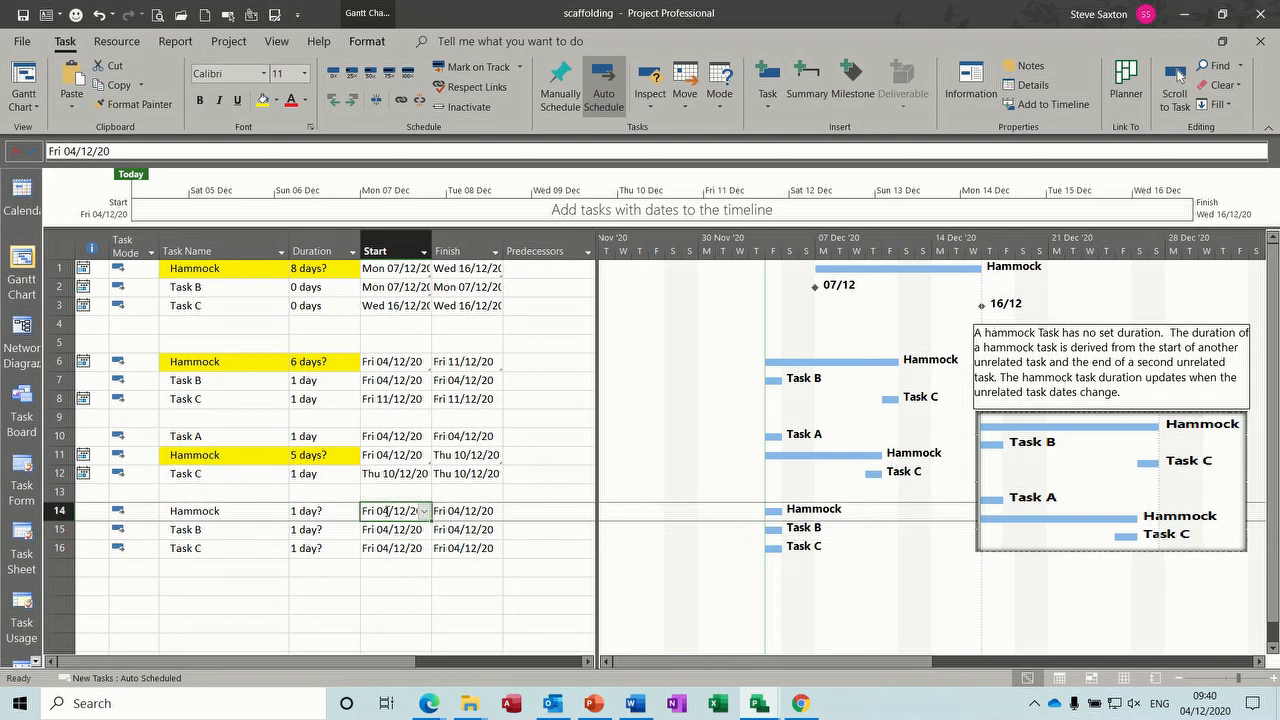
click(71, 100)
click(102, 182)
click(24, 108)
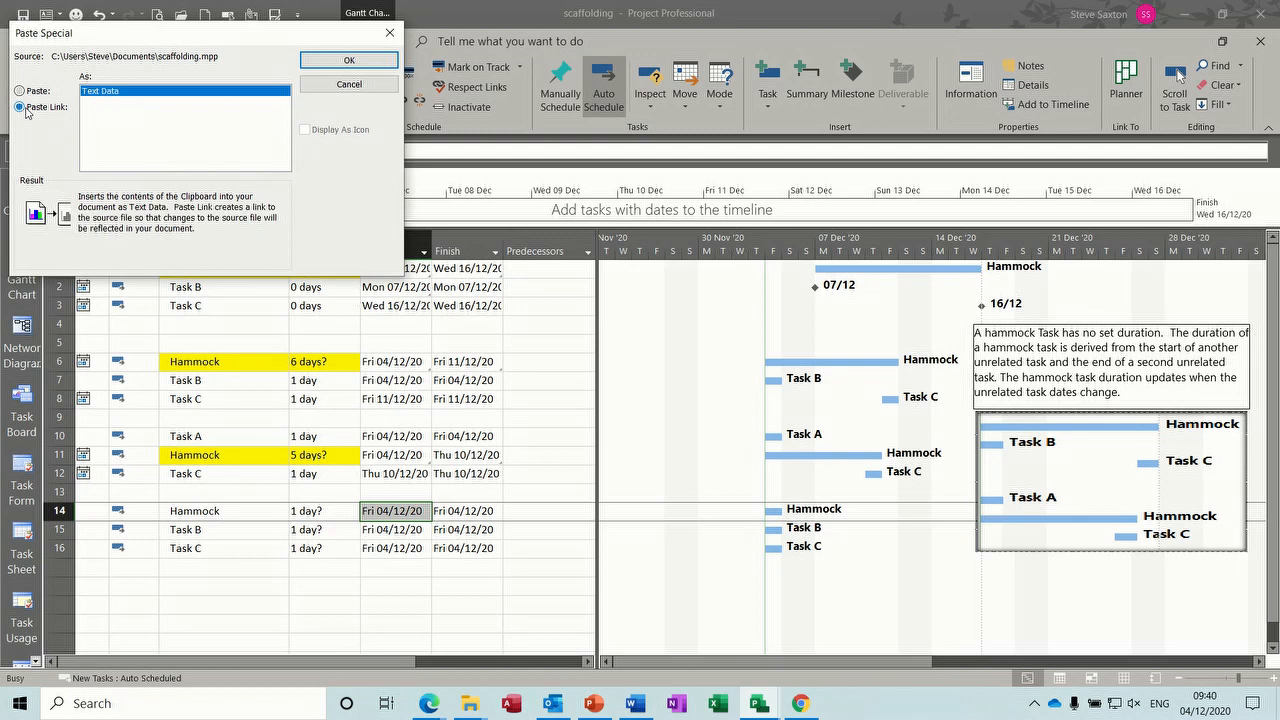
click(347, 62)
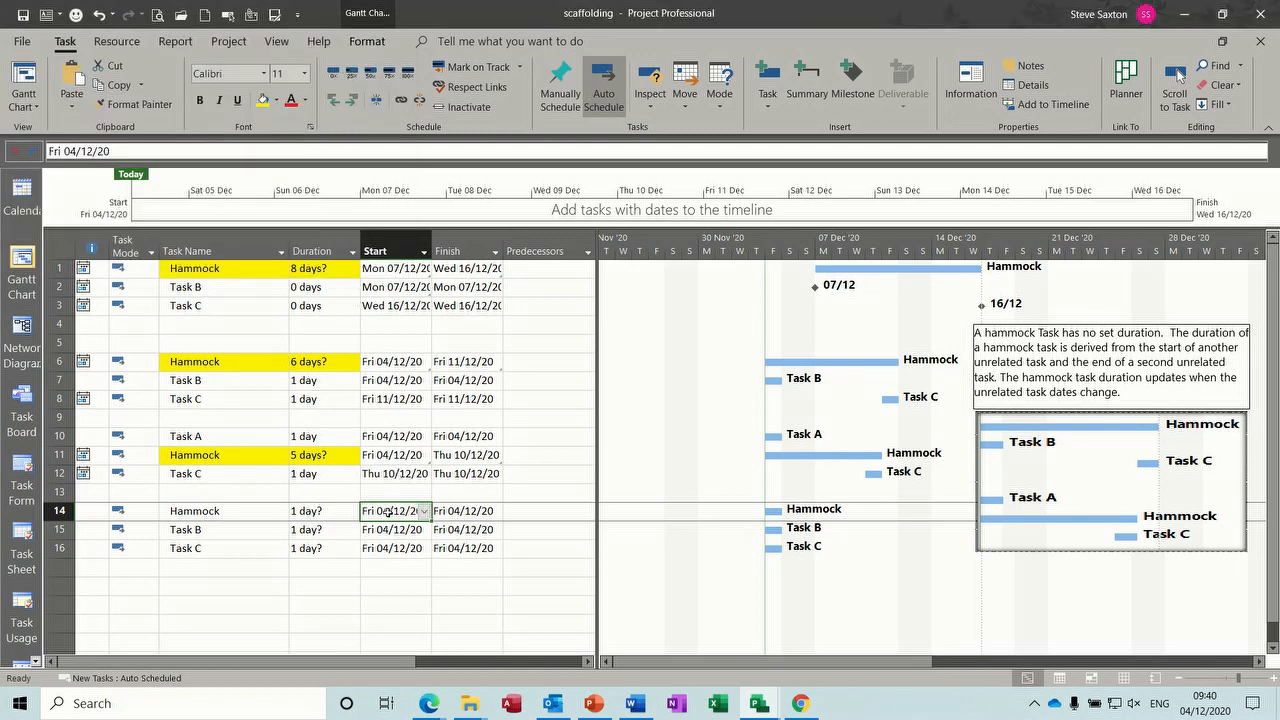
drag(388, 511, 388, 527)
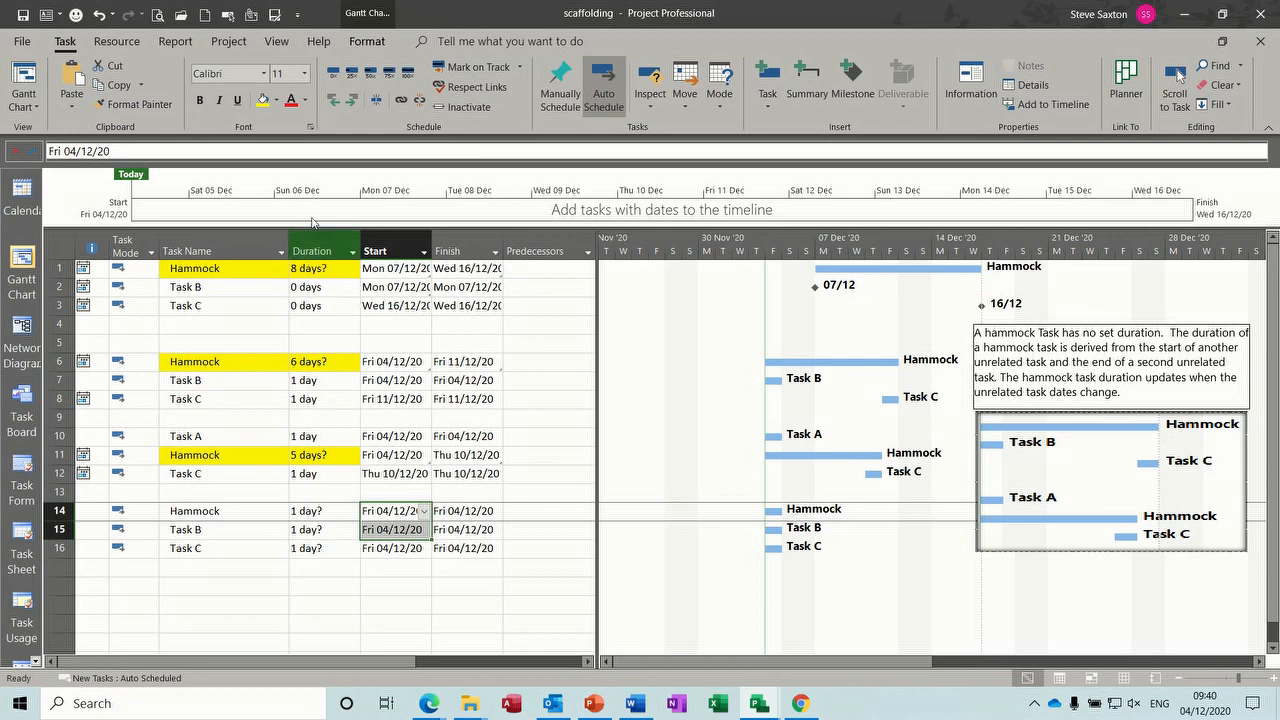
click(262, 100)
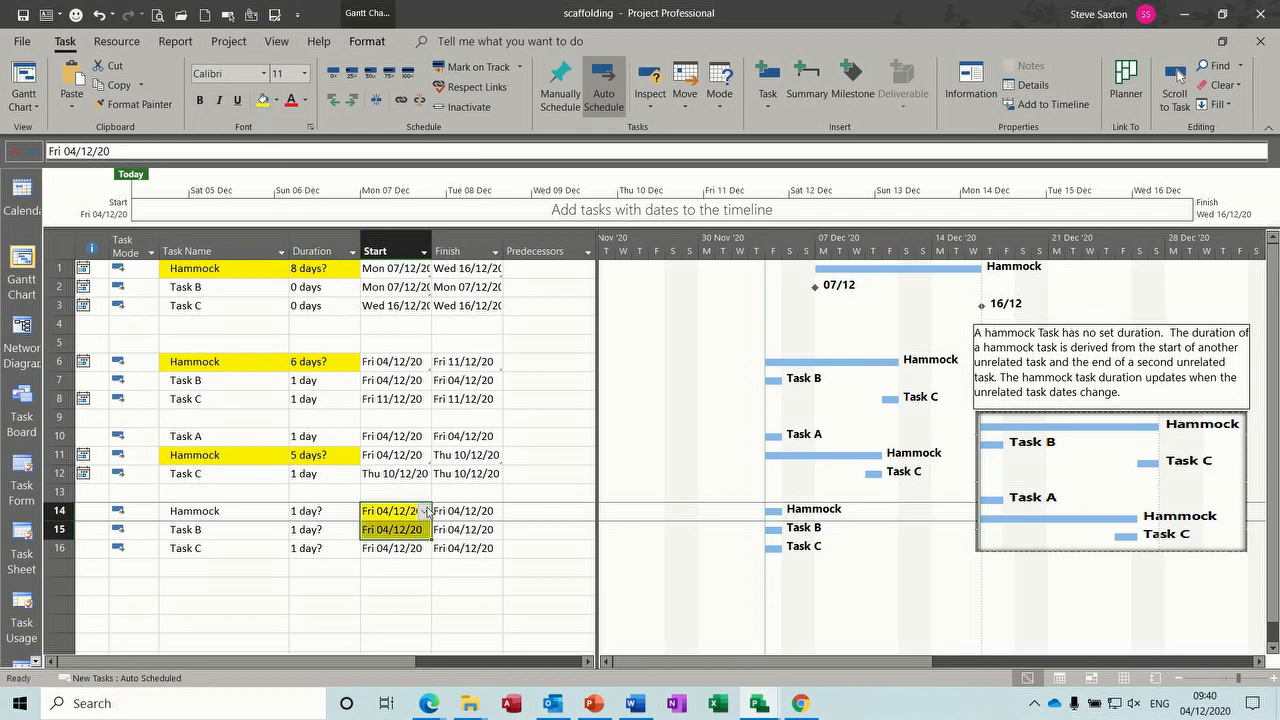
Paste-link Task C's Finish from row 16 into Hammock's Finish in row 14
click(462, 549)
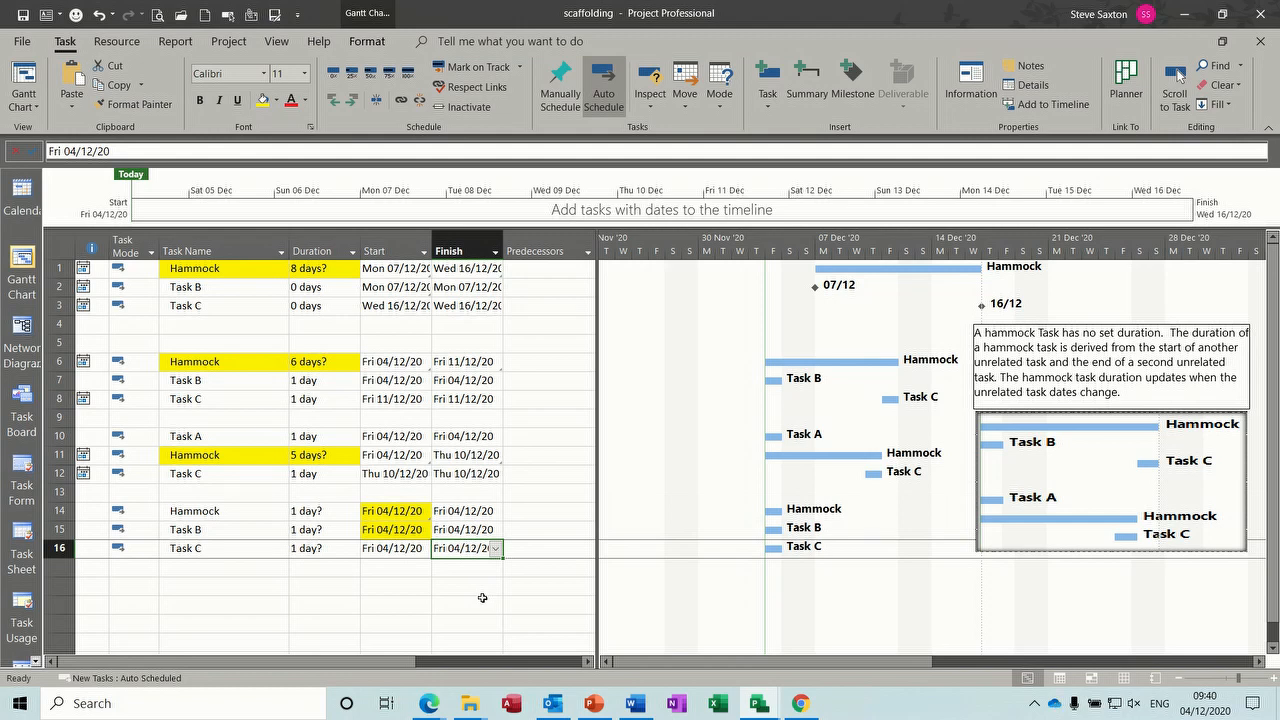
click(468, 514)
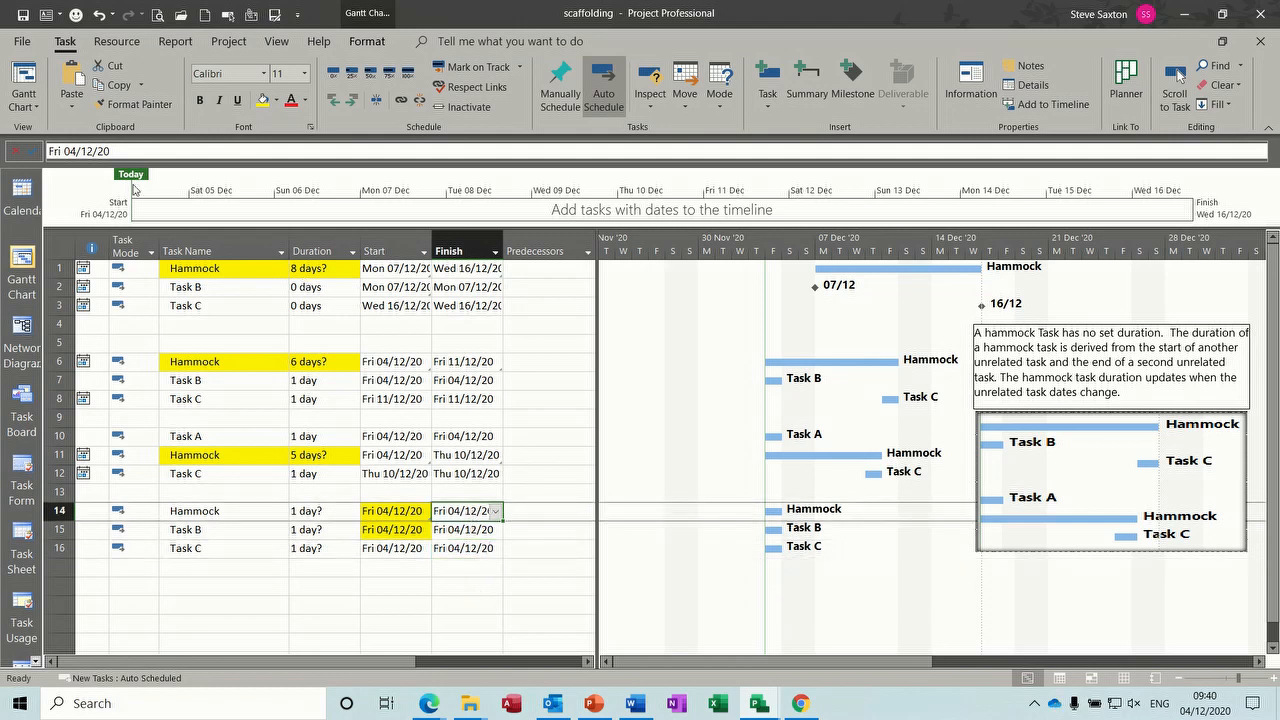
click(71, 107)
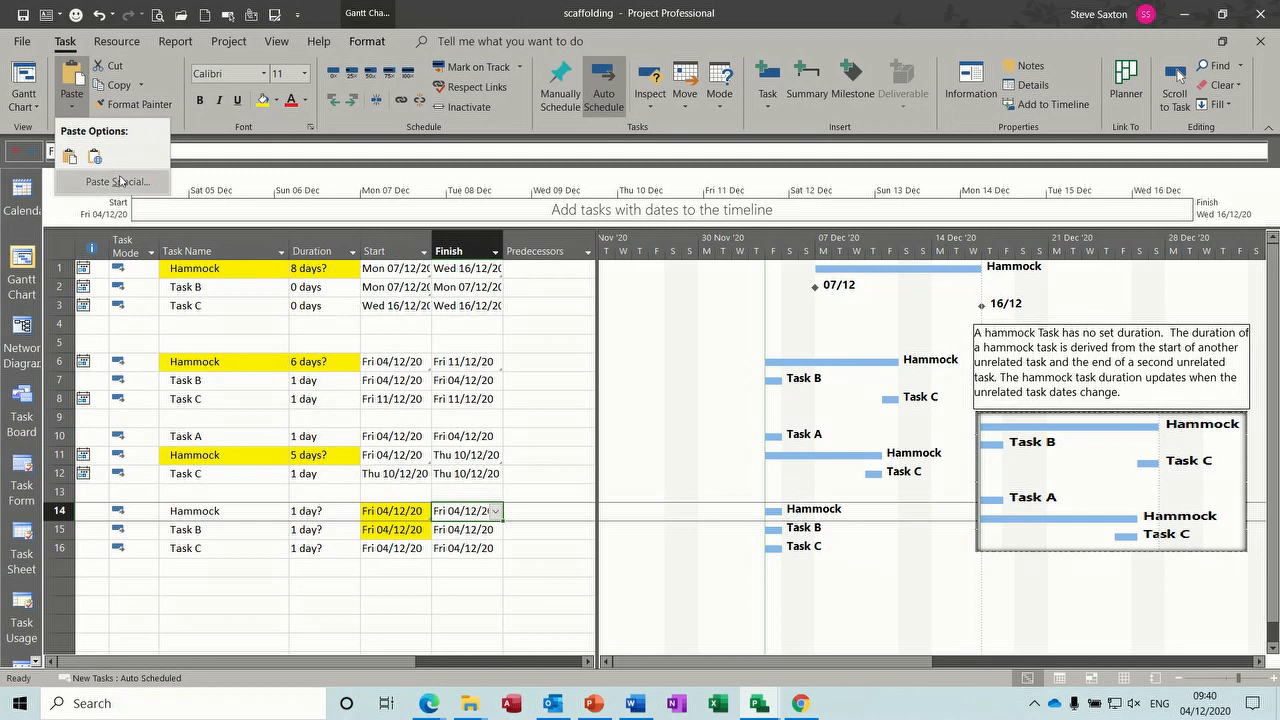
click(121, 181)
click(47, 108)
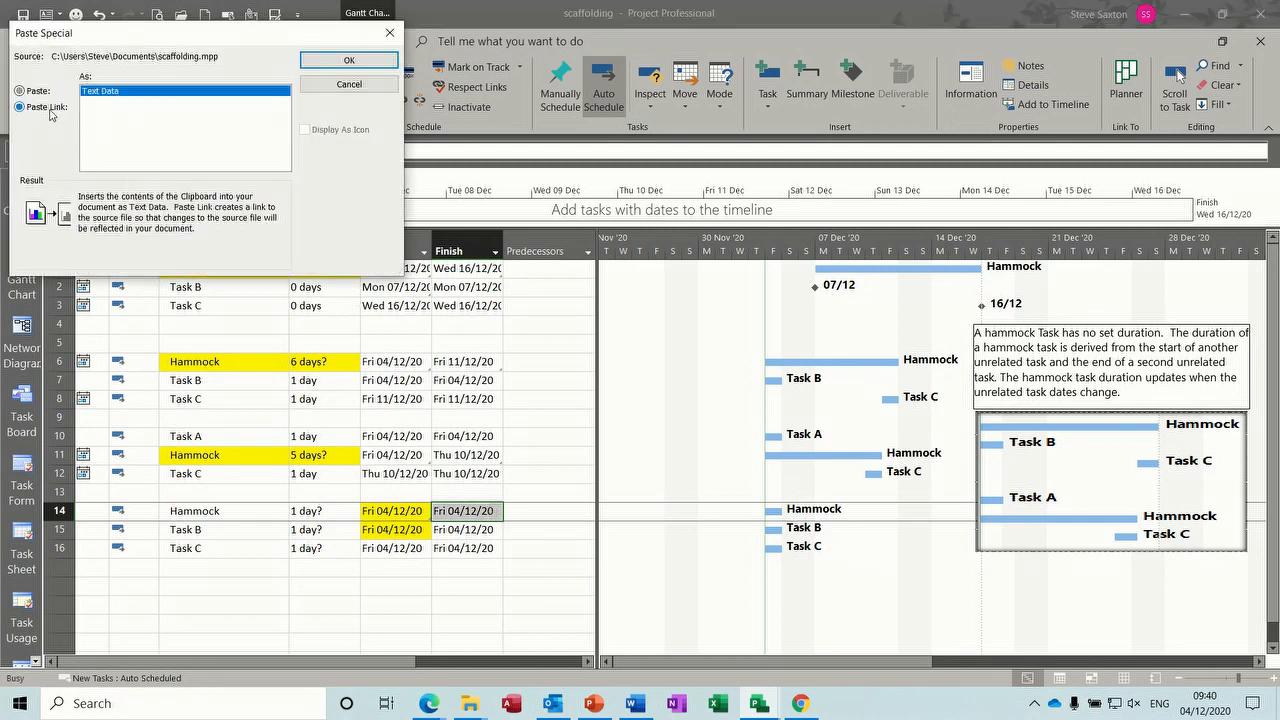
click(318, 62)
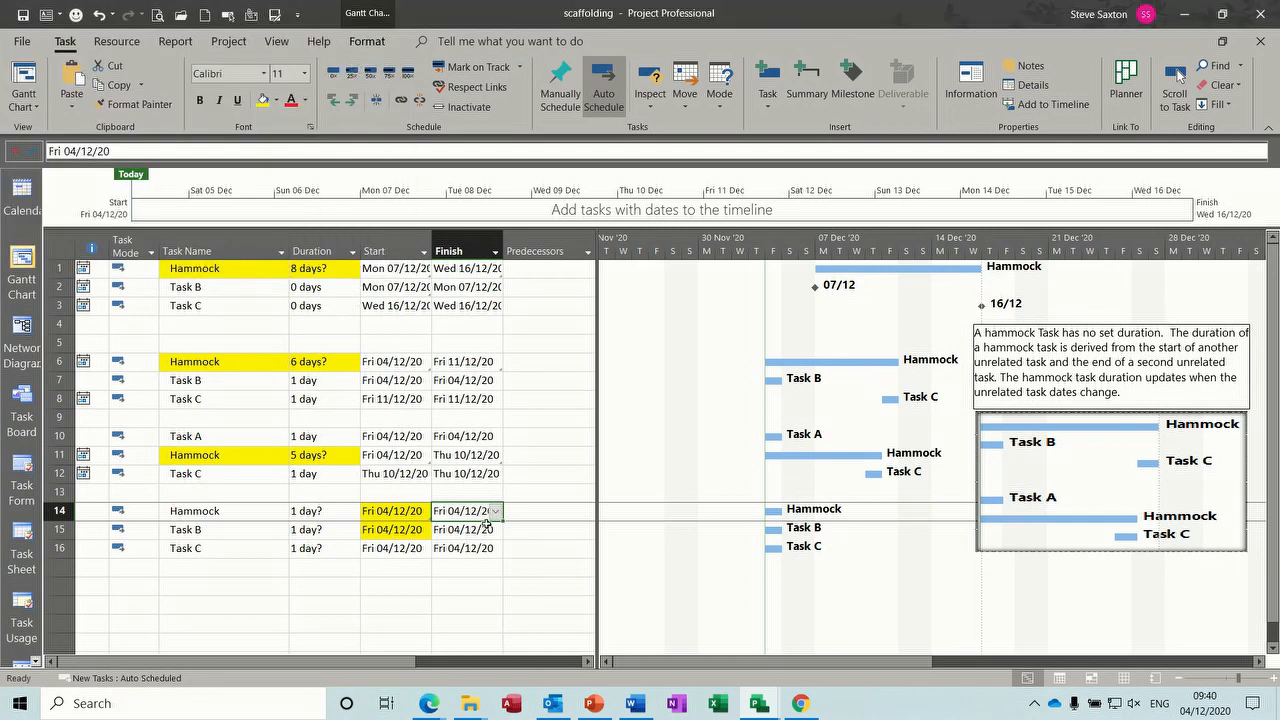
Fill the linked Finish cells of Hammock in row 14 and Task C in row 16 with light blue
click(276, 104)
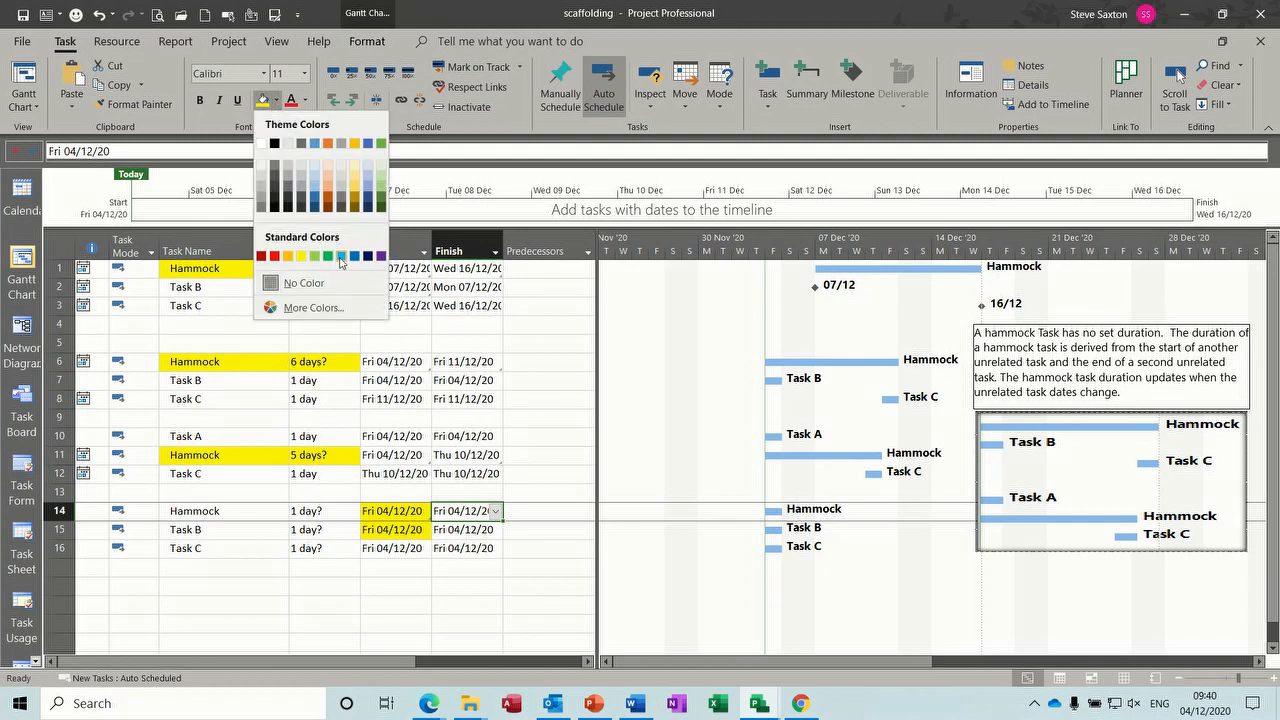
click(341, 257)
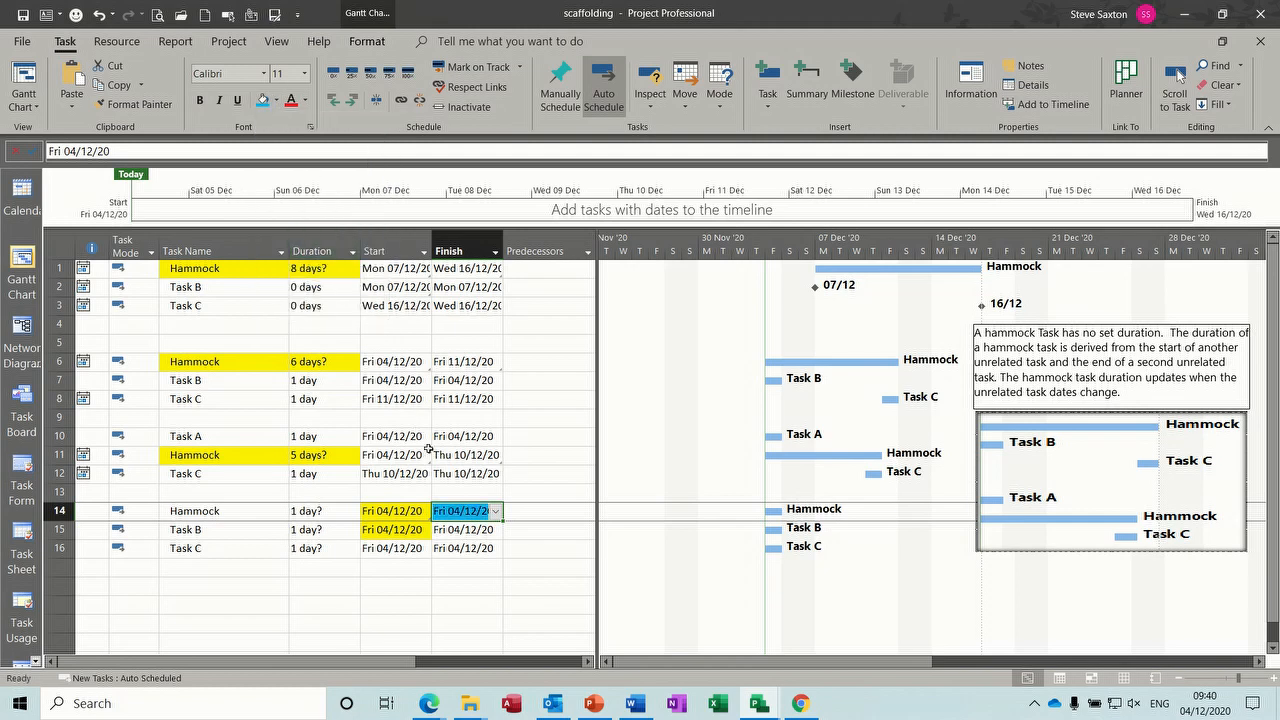
click(464, 550)
click(262, 99)
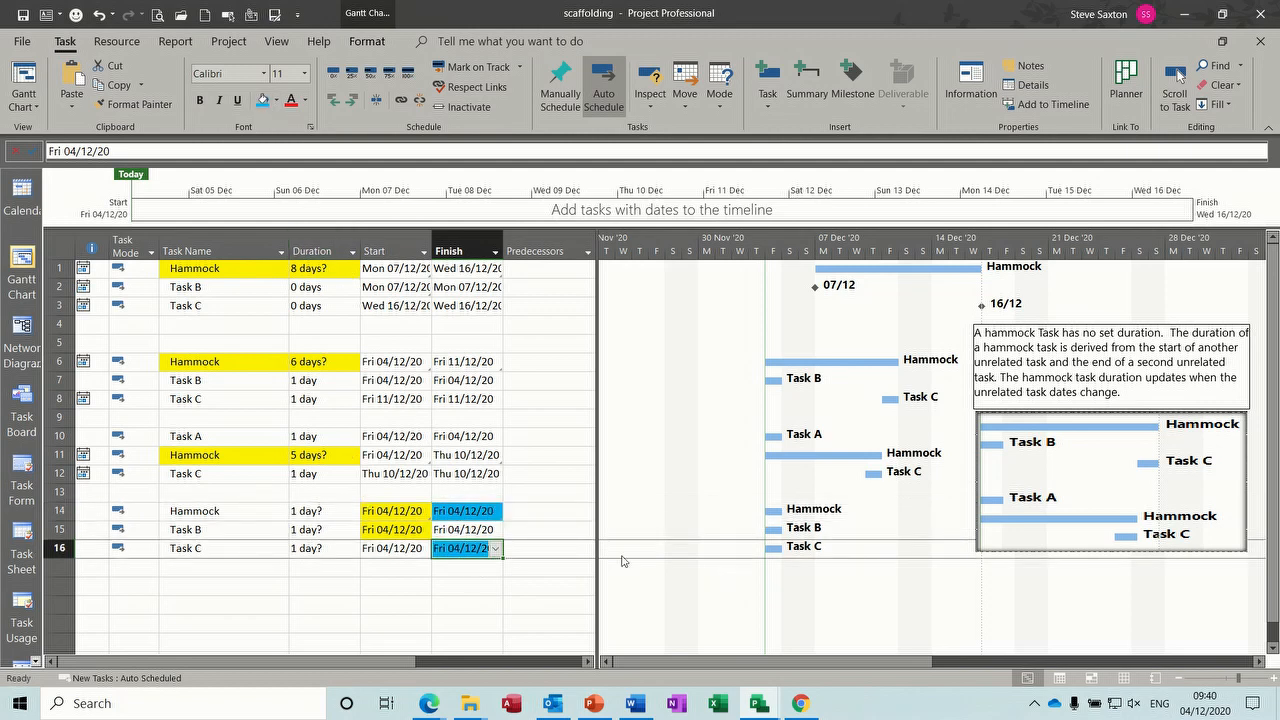
Move Task C's Gantt bar in row 16 to Fri 11/12/20 without adding a link
drag(597, 548, 536, 548)
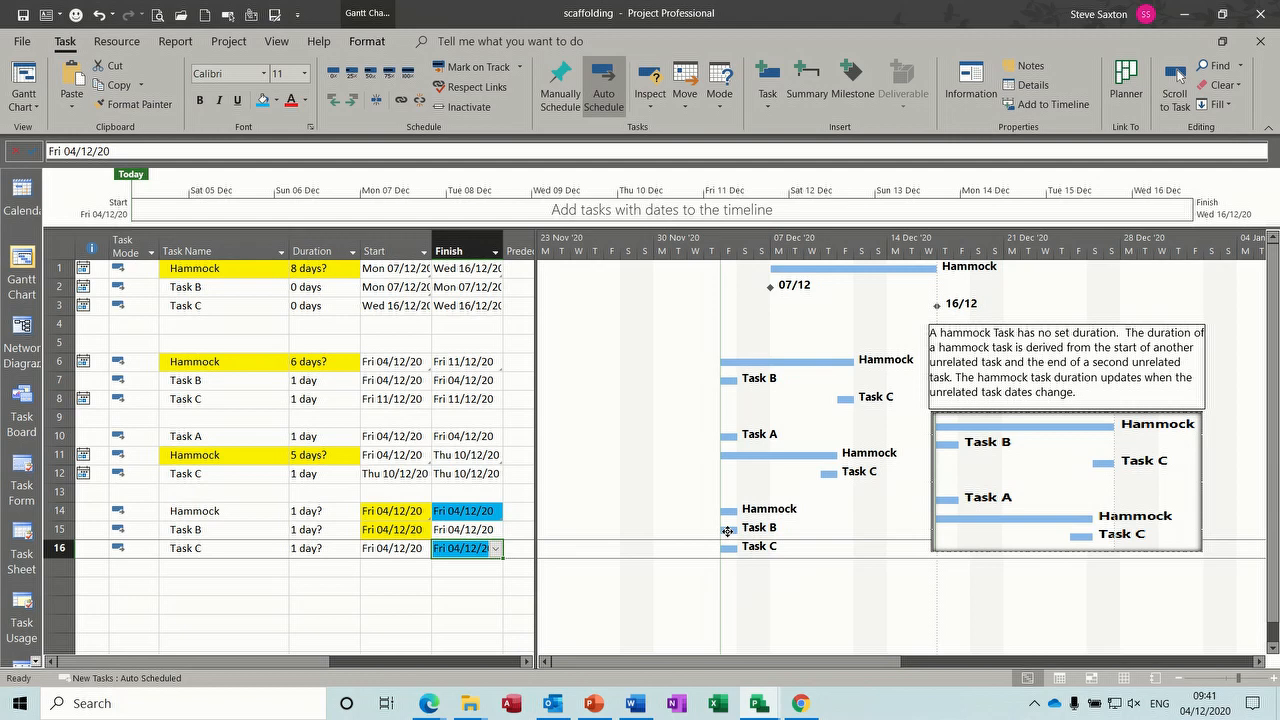
mouse_move(727, 531)
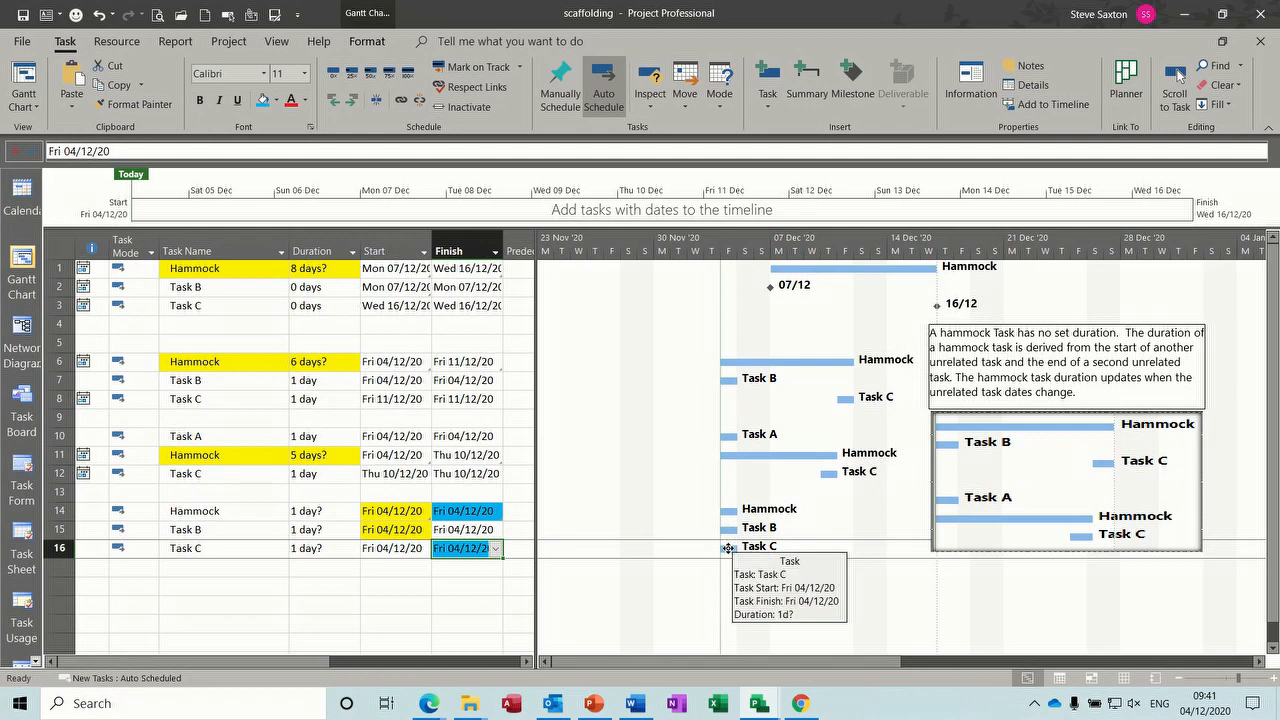
drag(728, 548, 765, 561)
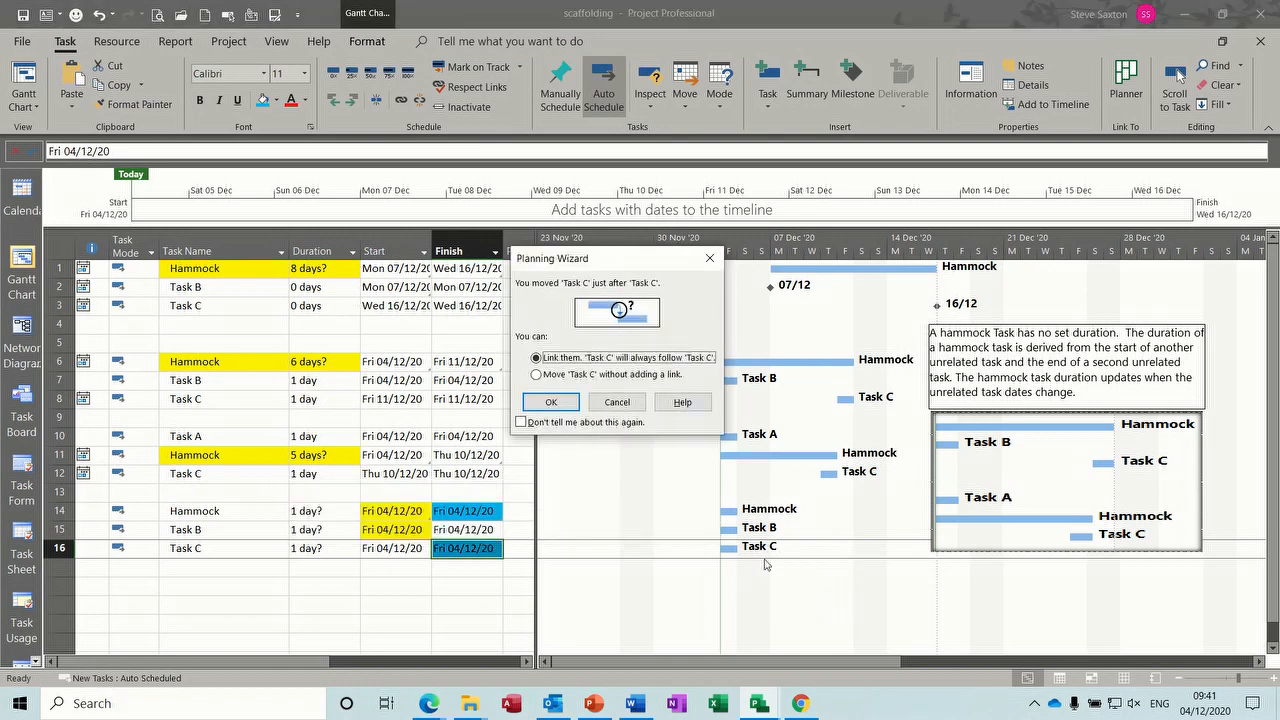
click(548, 377)
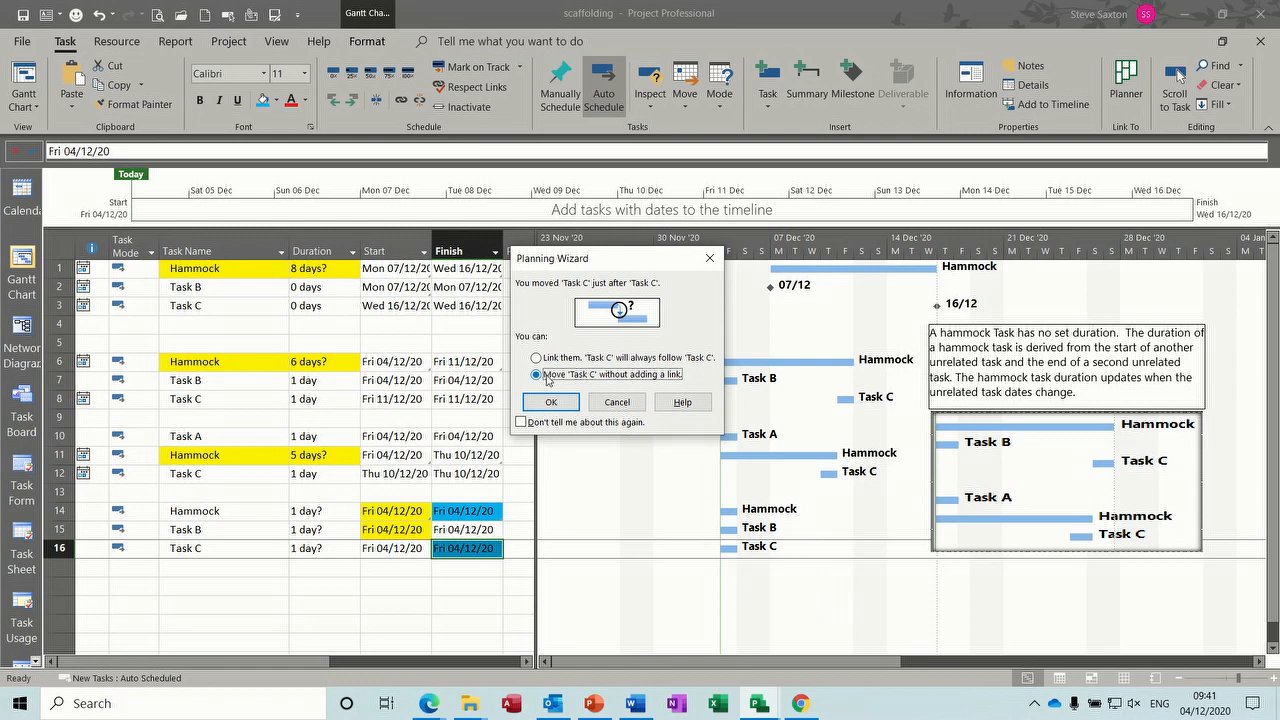
click(553, 402)
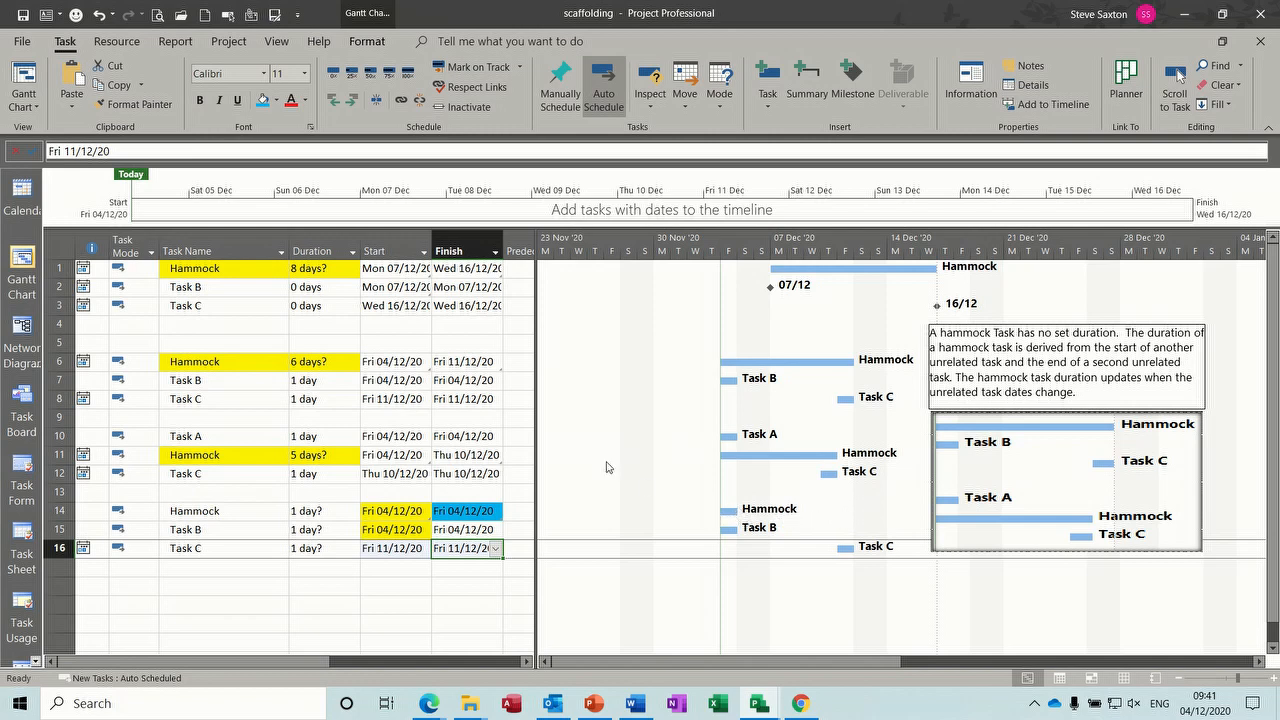
Close the scaffolding project and reopen it, re-establishing its links
click(24, 42)
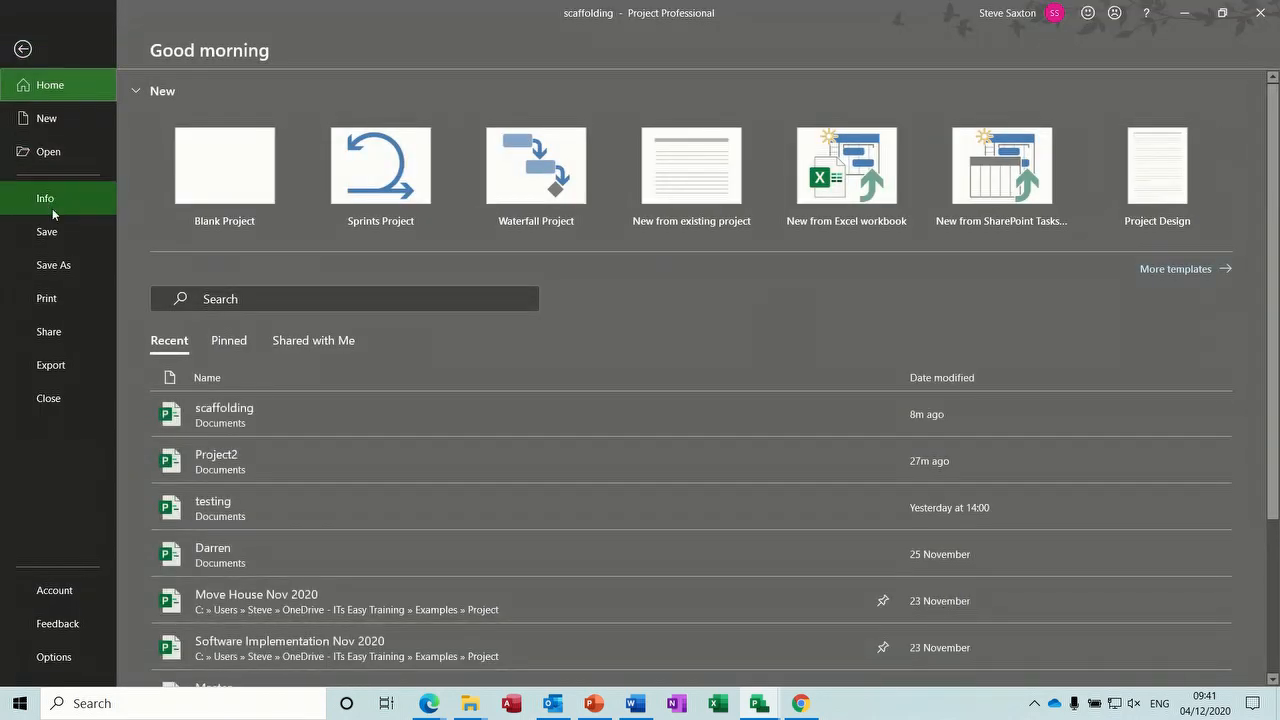
click(56, 394)
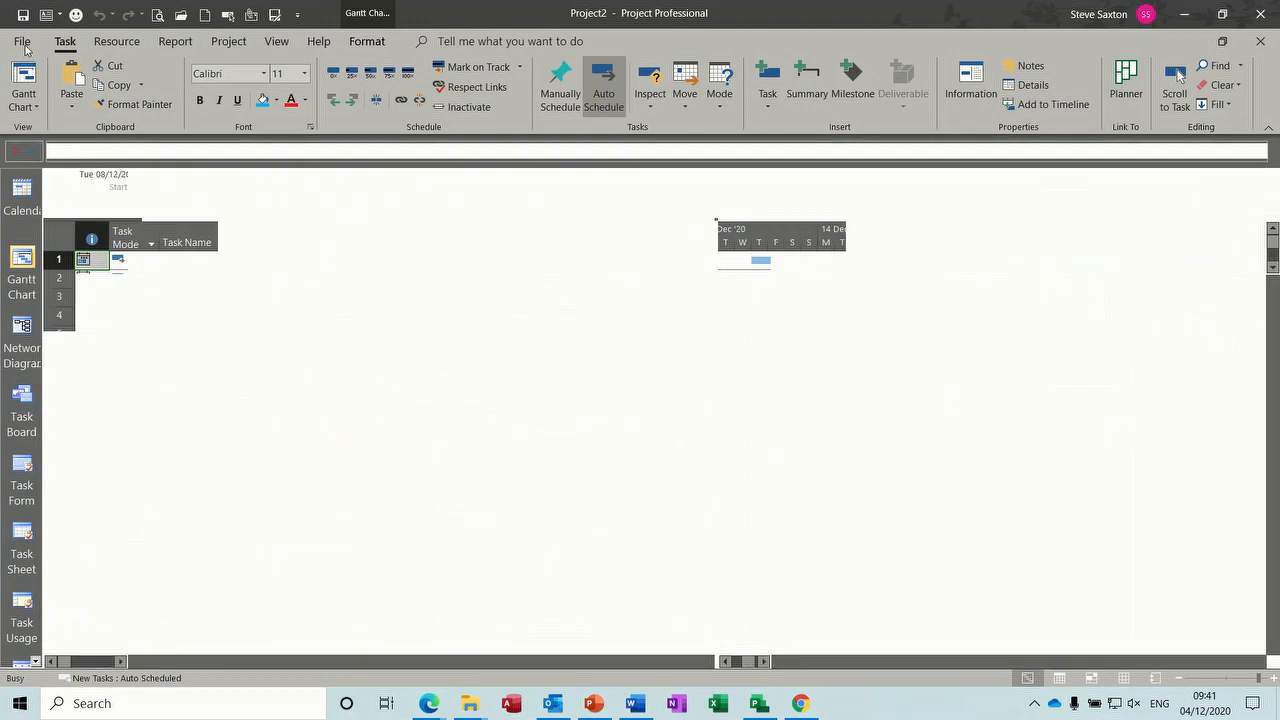
click(22, 44)
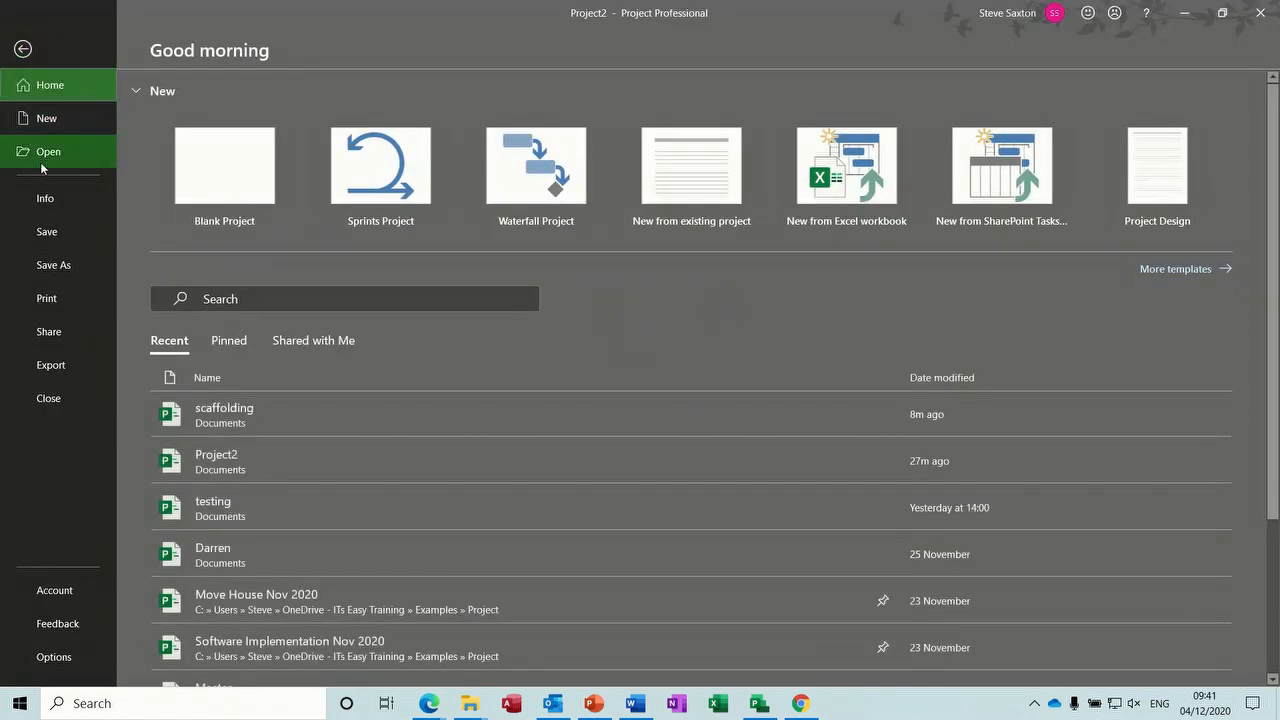
click(40, 153)
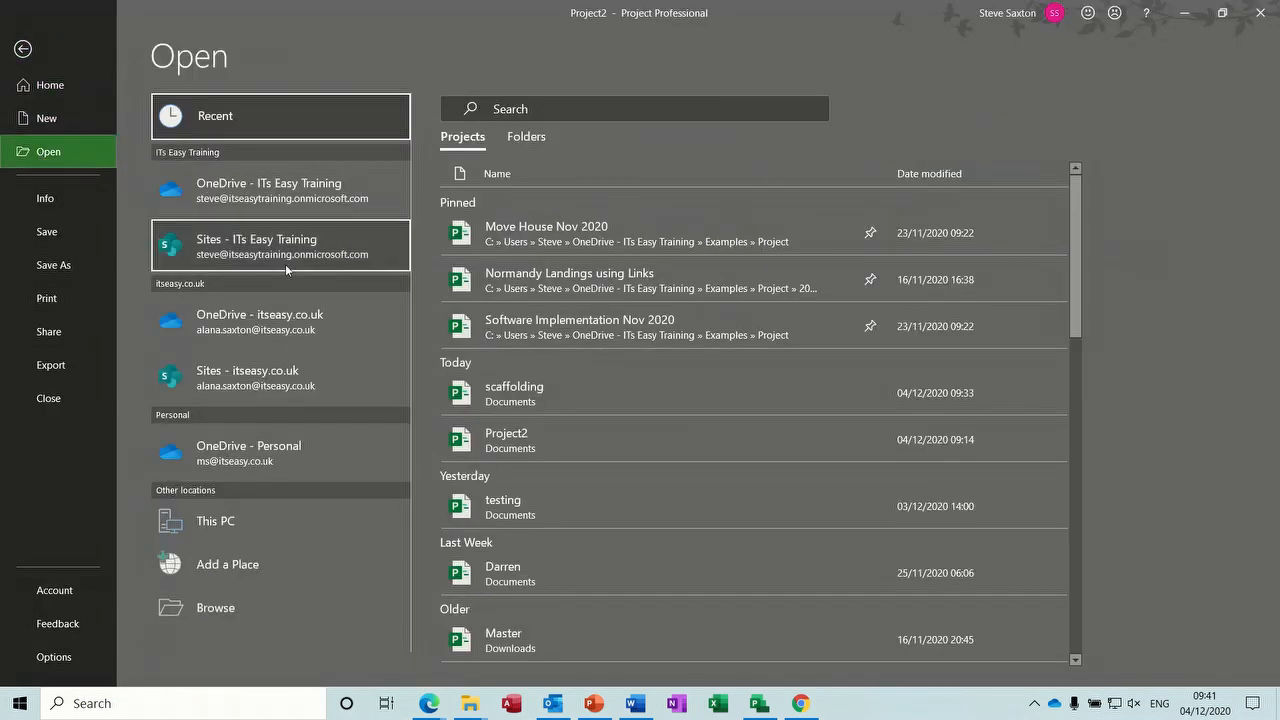
click(530, 402)
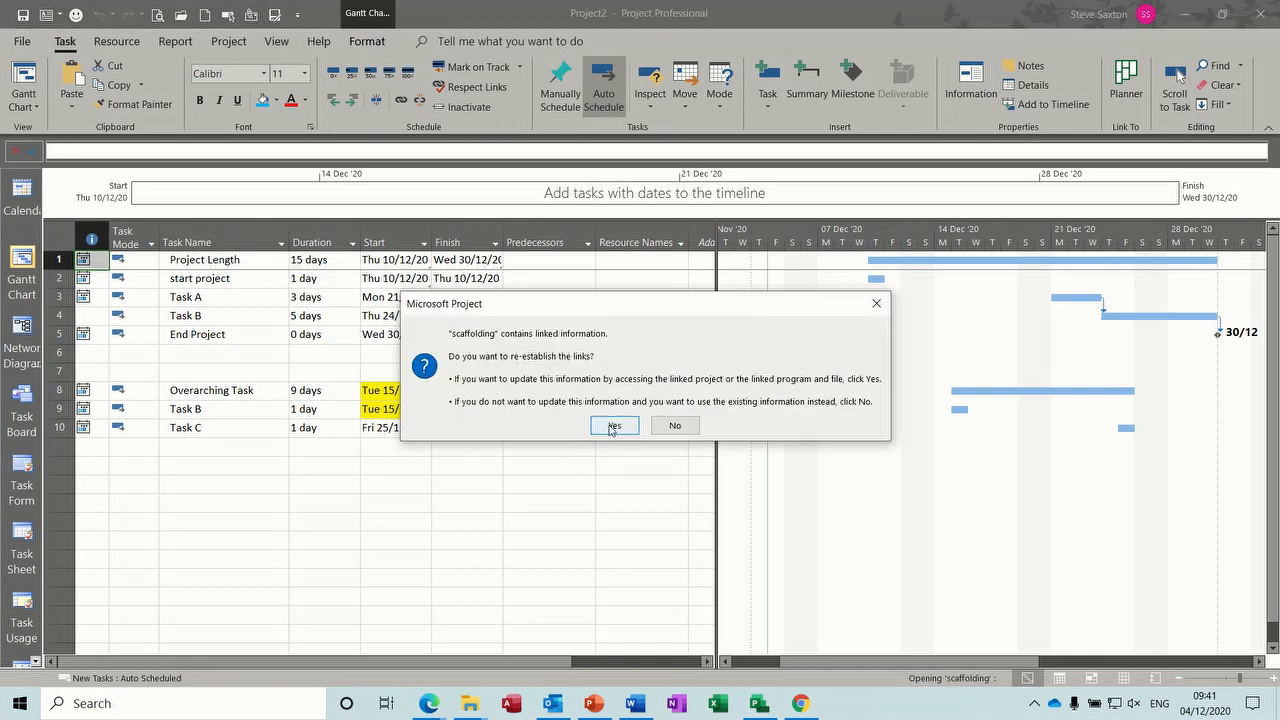
click(612, 426)
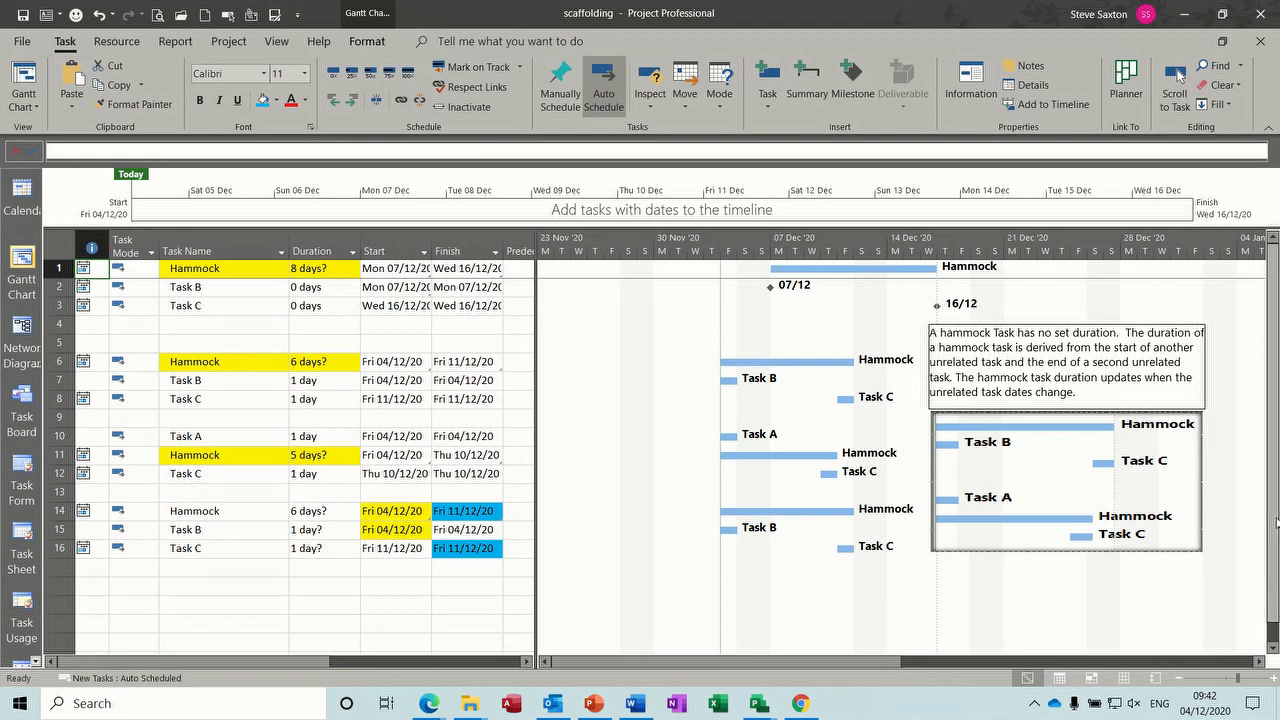
Add the tasks Task A, hammock and Task B in rows 18 to 20, leaving row 17 blank
scroll(1277, 521, down, 1)
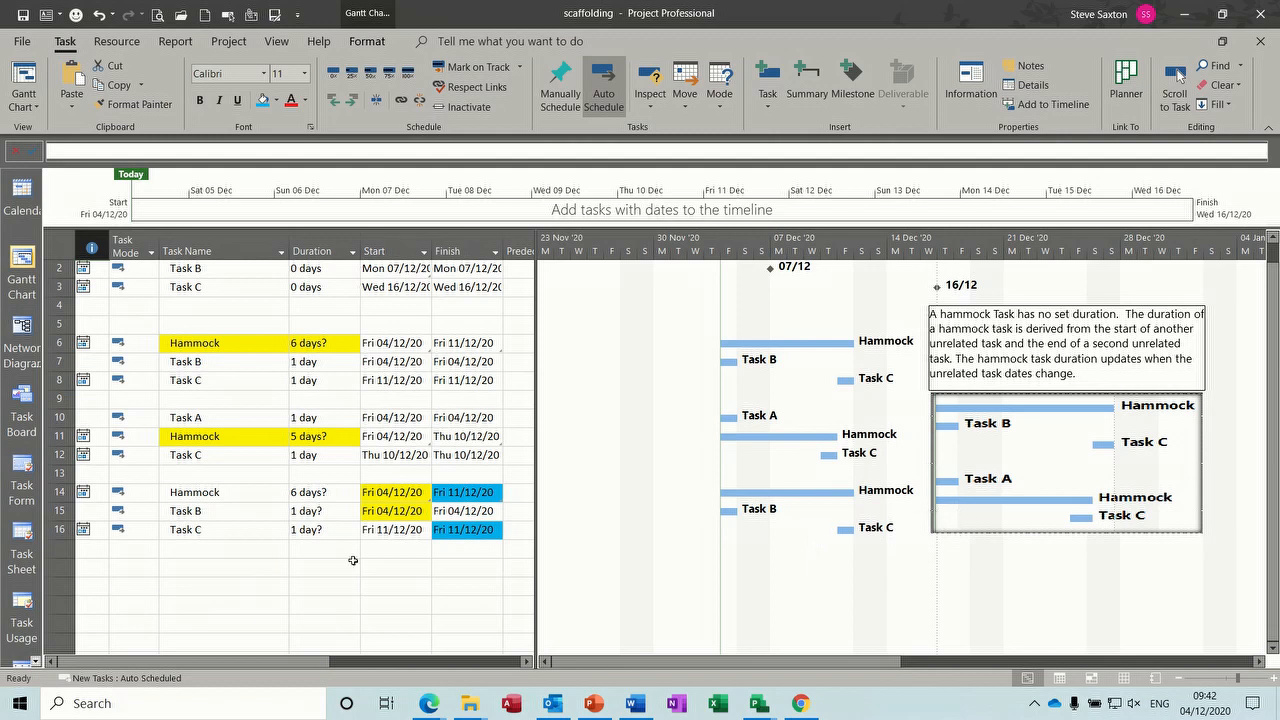
click(210, 565)
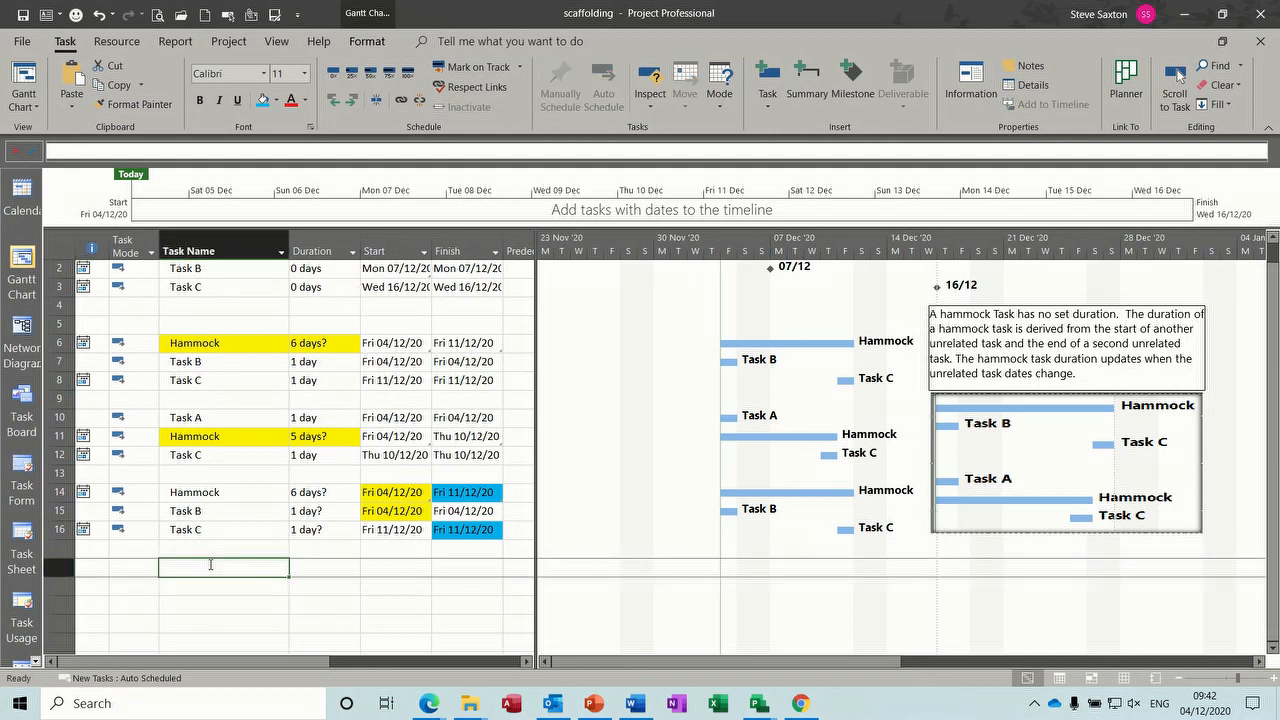
text(Task )
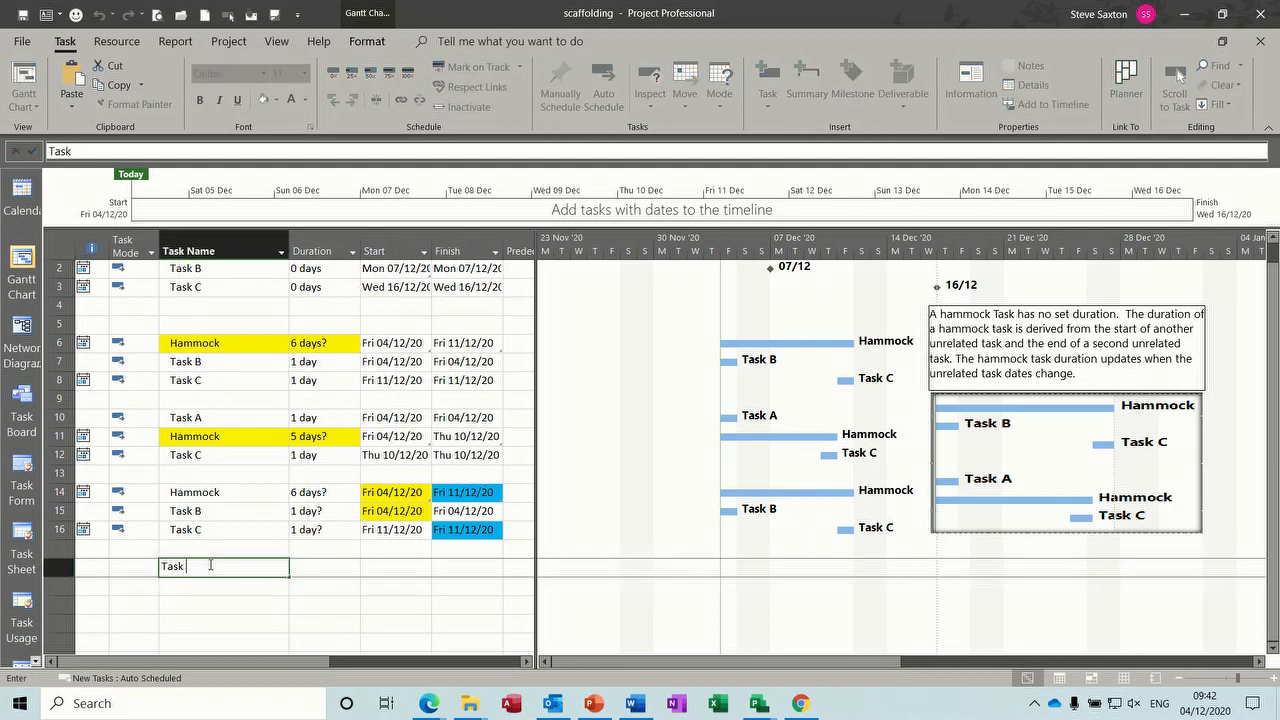
text(A)
key(Return)
text(hammock)
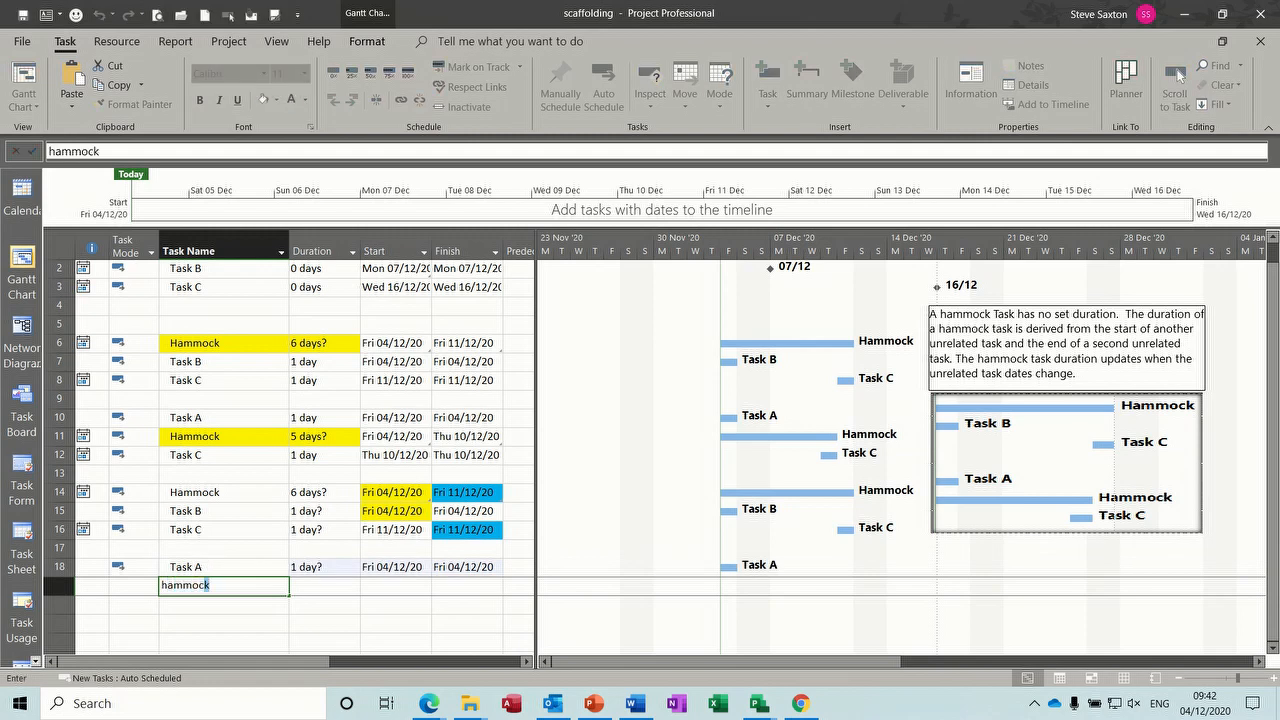
key(Return)
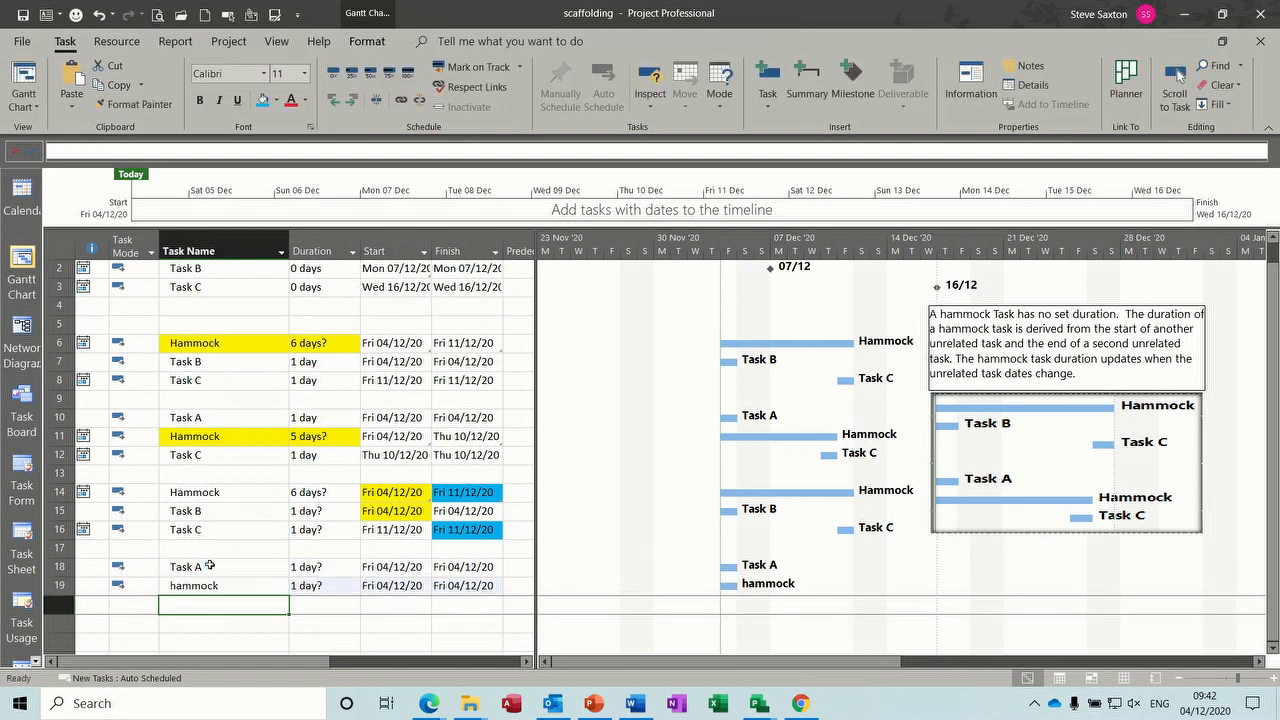
text(Task B)
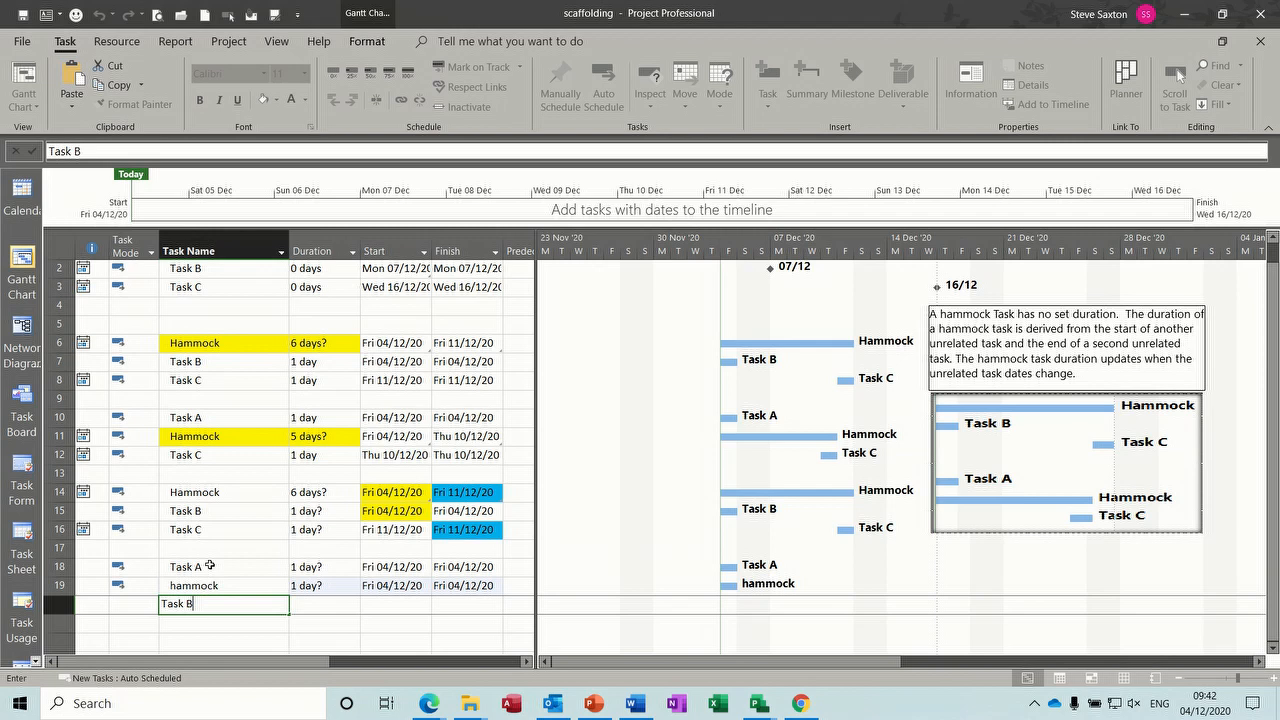
key(Return)
Capitalise the name of the hammock task in row 19 as Hammock
click(172, 585)
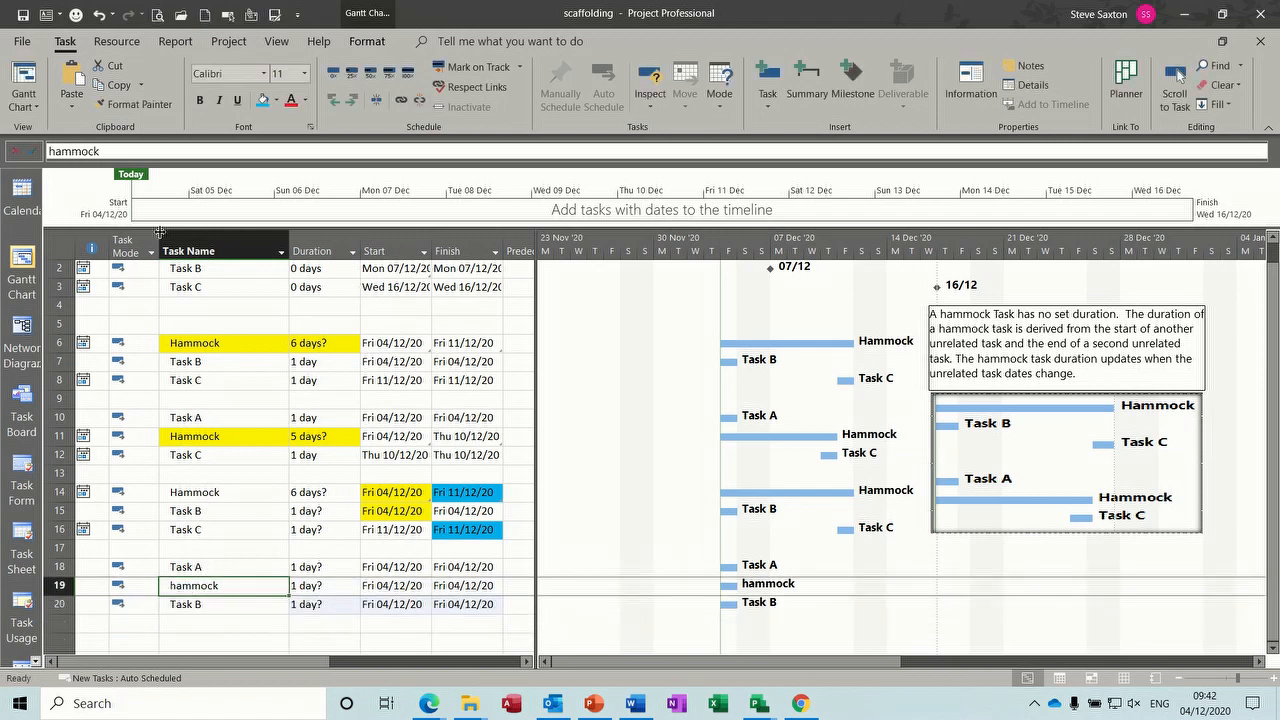
click(57, 150)
key(BackSpace)
text(H)
click(223, 550)
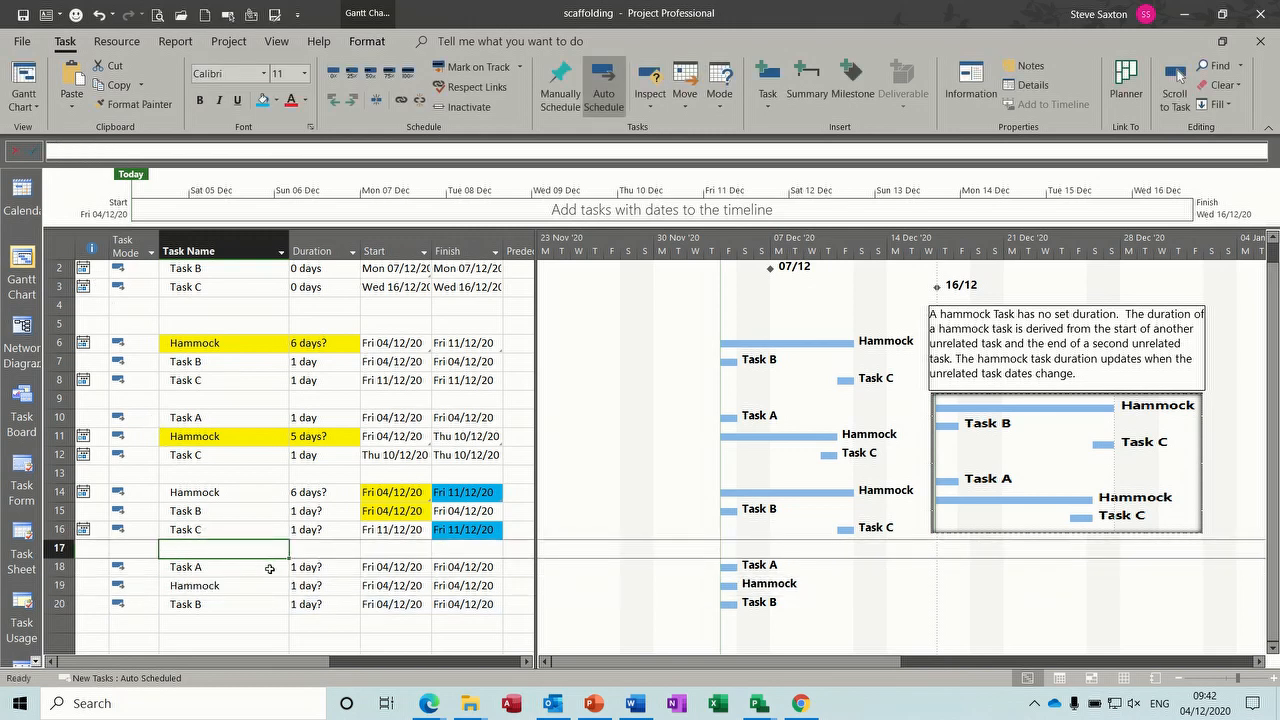
Paste-link the start date of Task A in row 18 into the Start field of Hammock in row 19
click(397, 569)
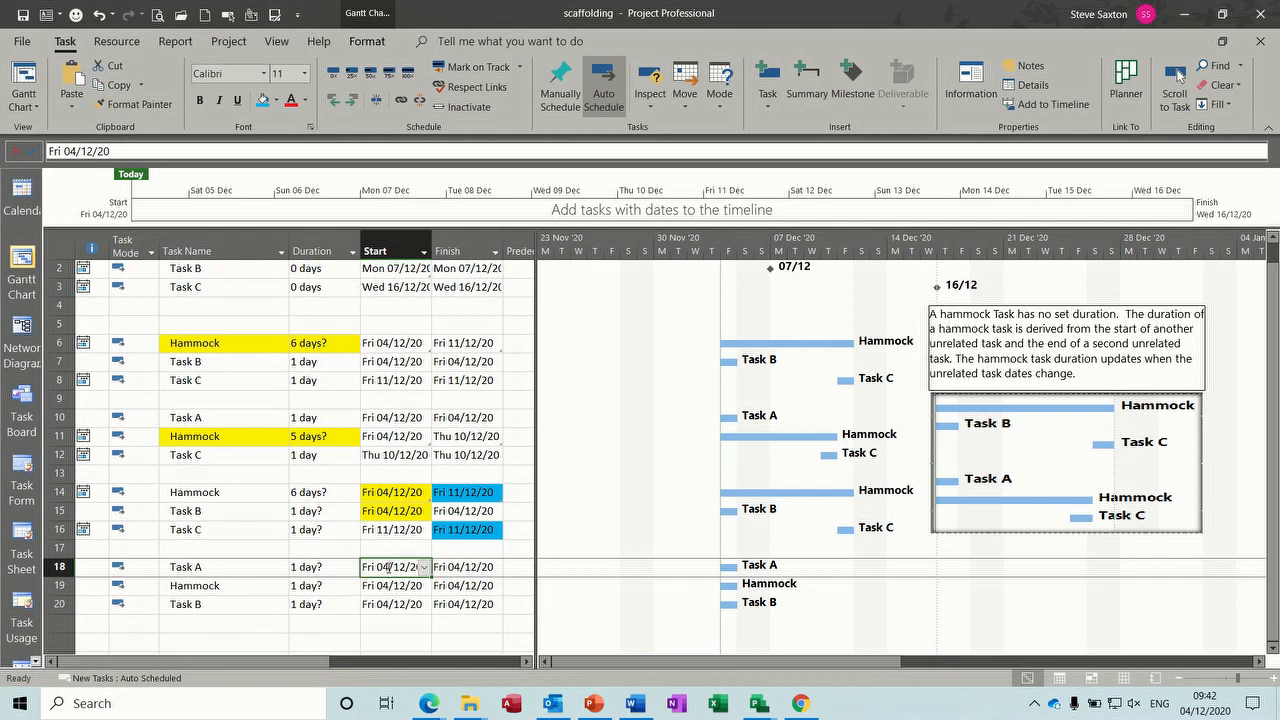
click(387, 588)
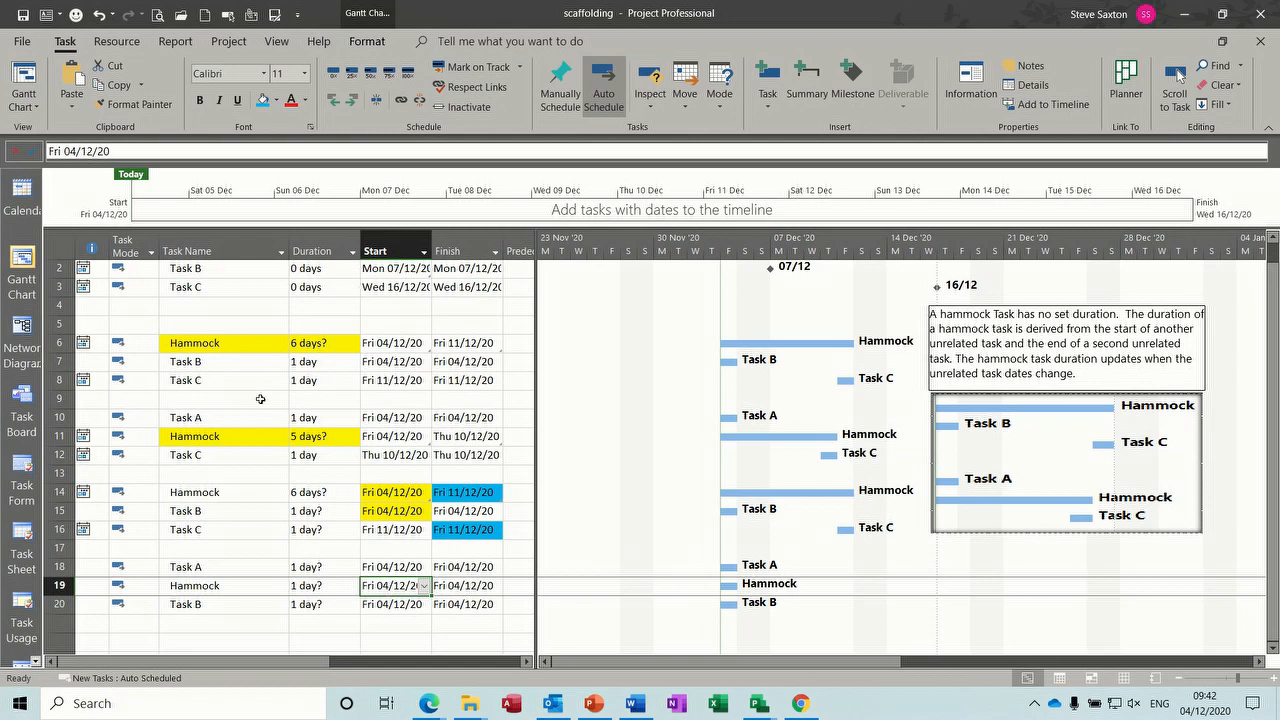
click(72, 105)
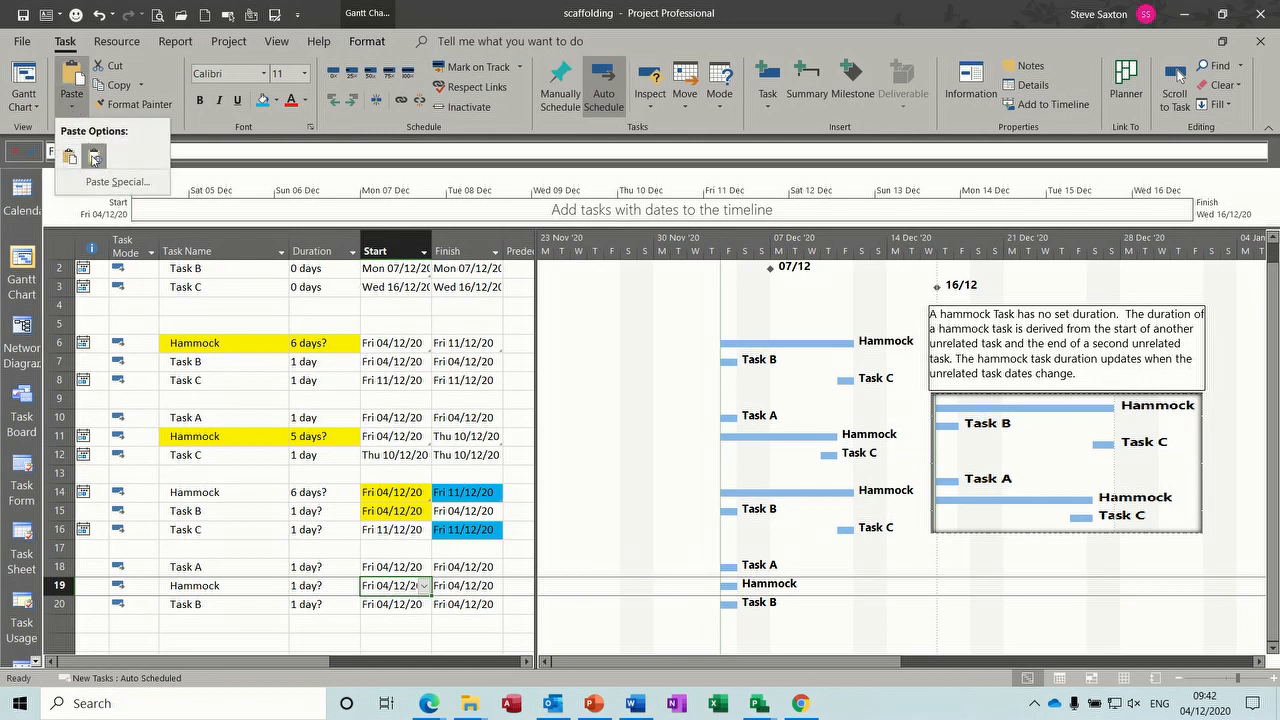
click(104, 182)
click(47, 108)
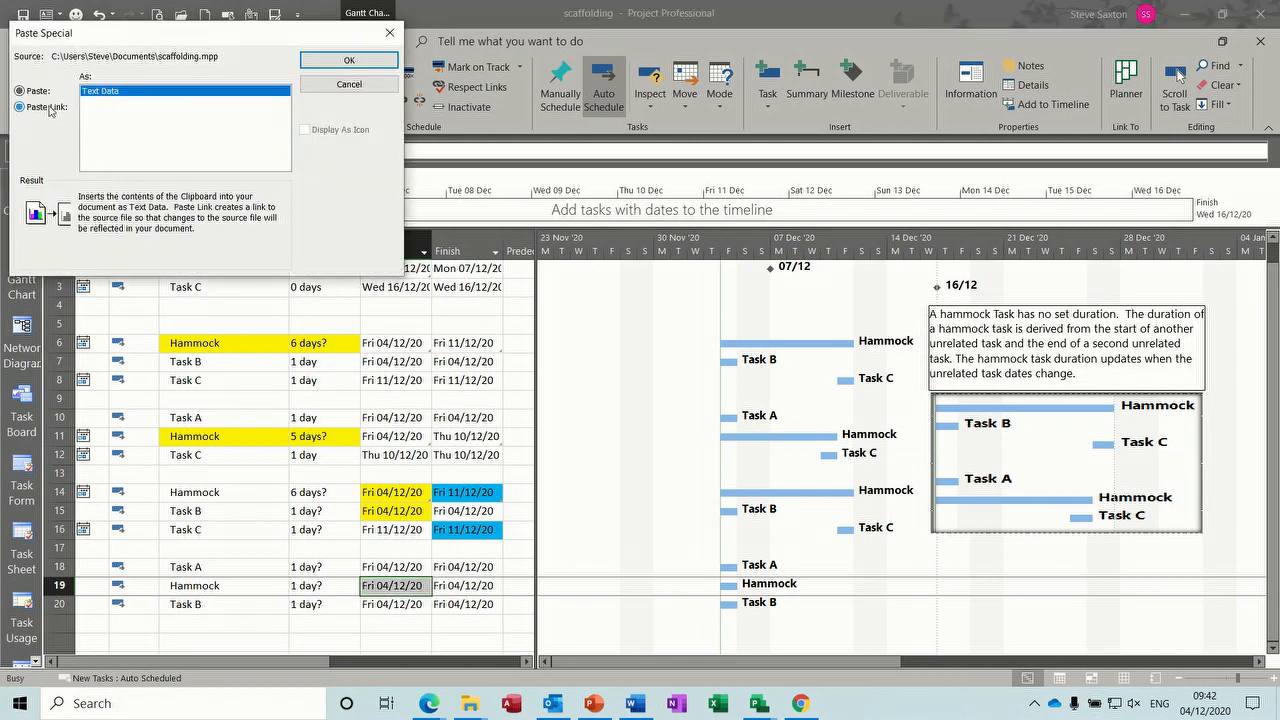
click(334, 62)
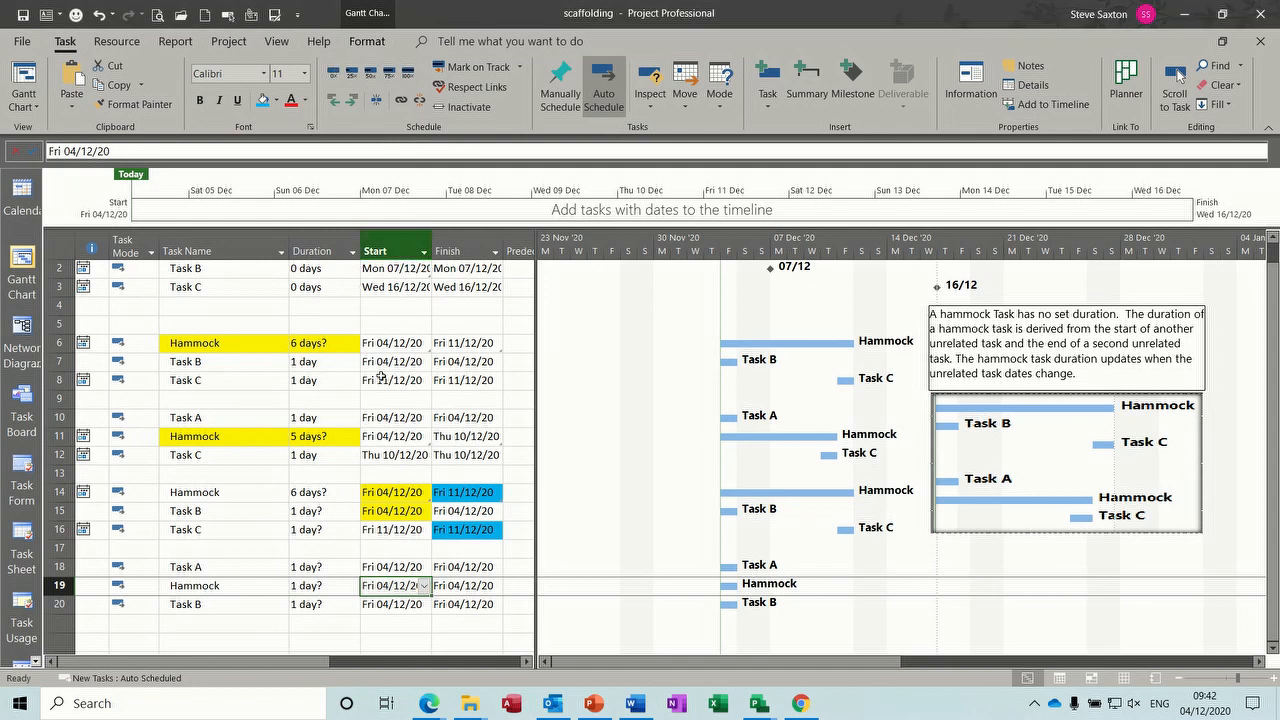
Fill the start dates of Task A and Hammock in rows 18 and 19 with blue
click(389, 566)
drag(389, 566, 389, 585)
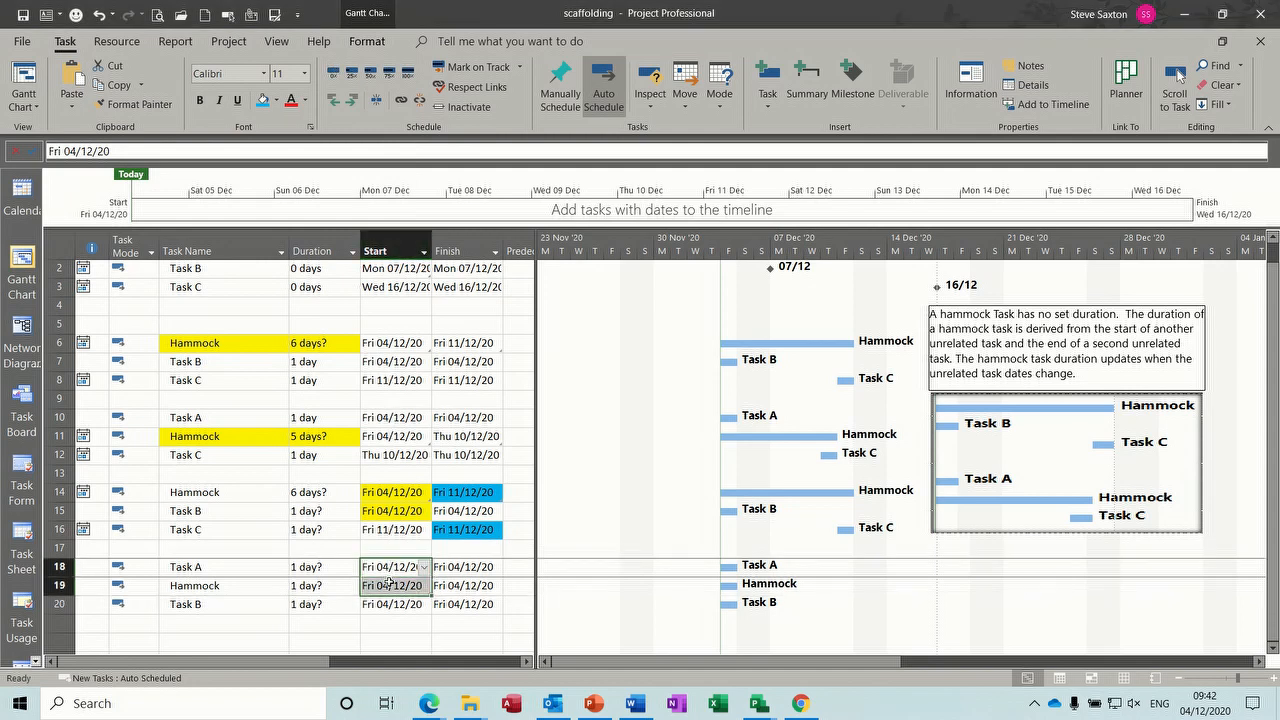
click(266, 108)
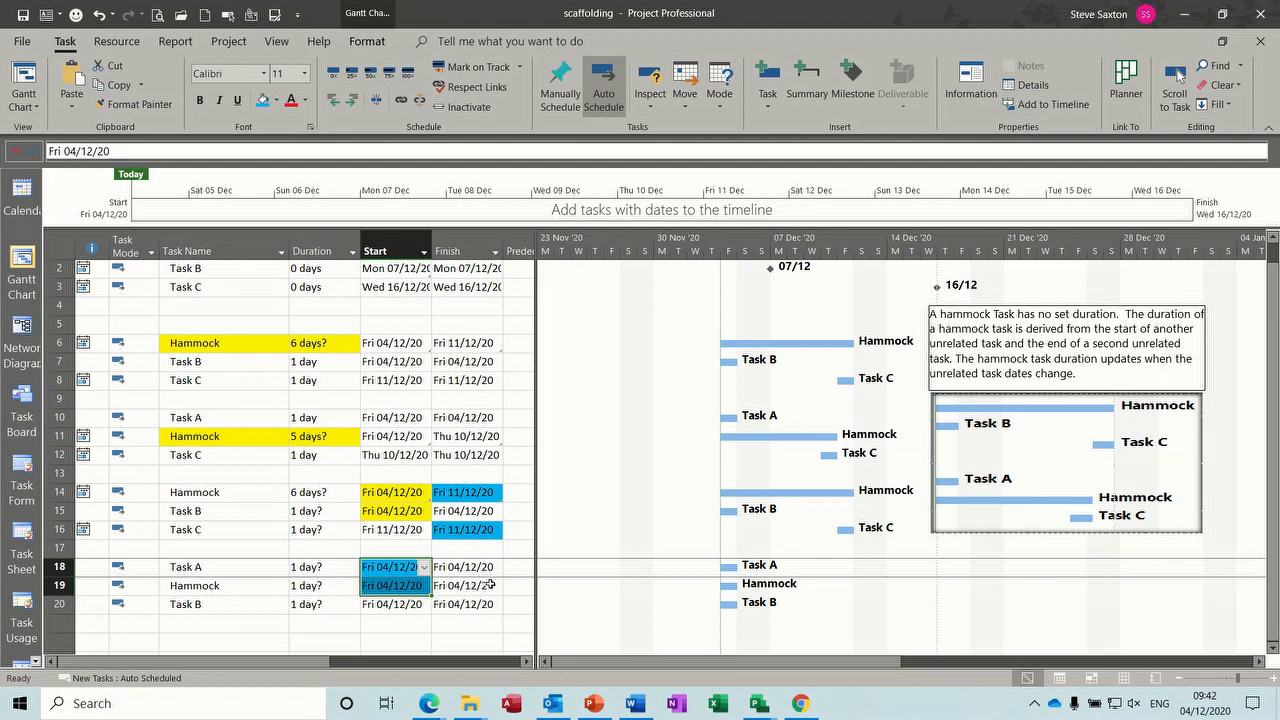
Paste-link the finish date of Task B in row 20 into the Finish field of Hammock in row 19
click(468, 604)
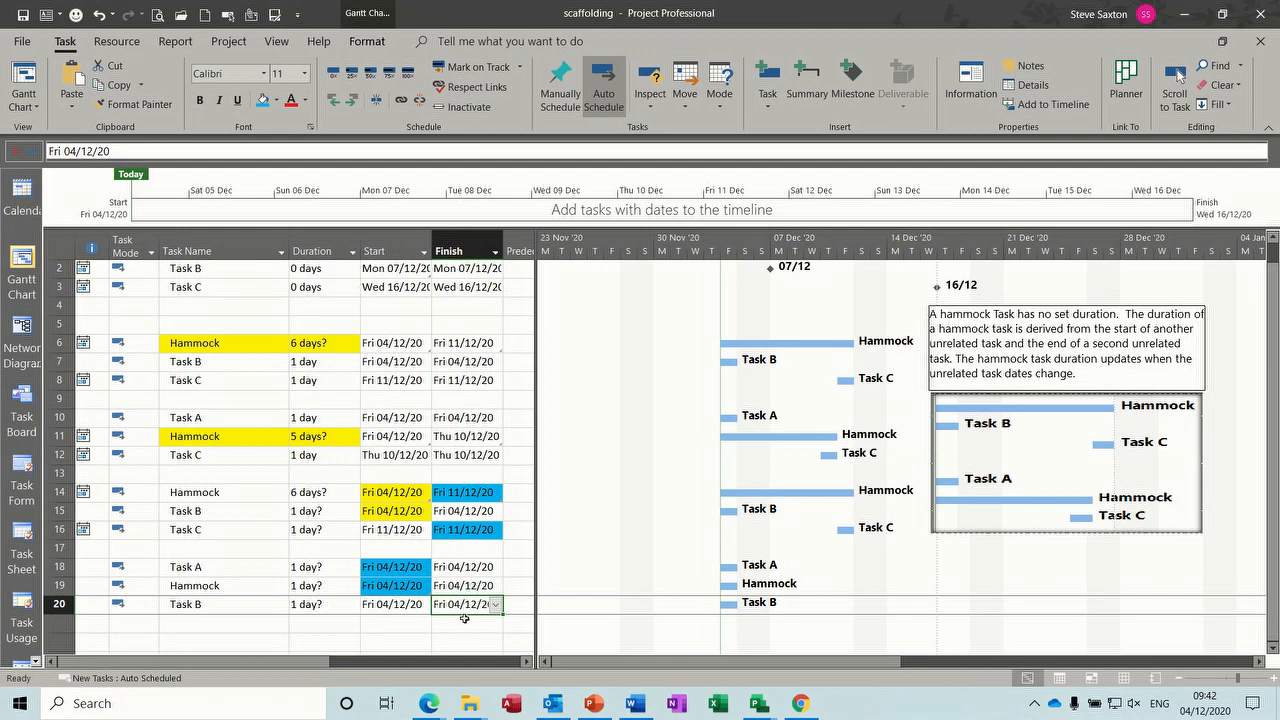
click(461, 585)
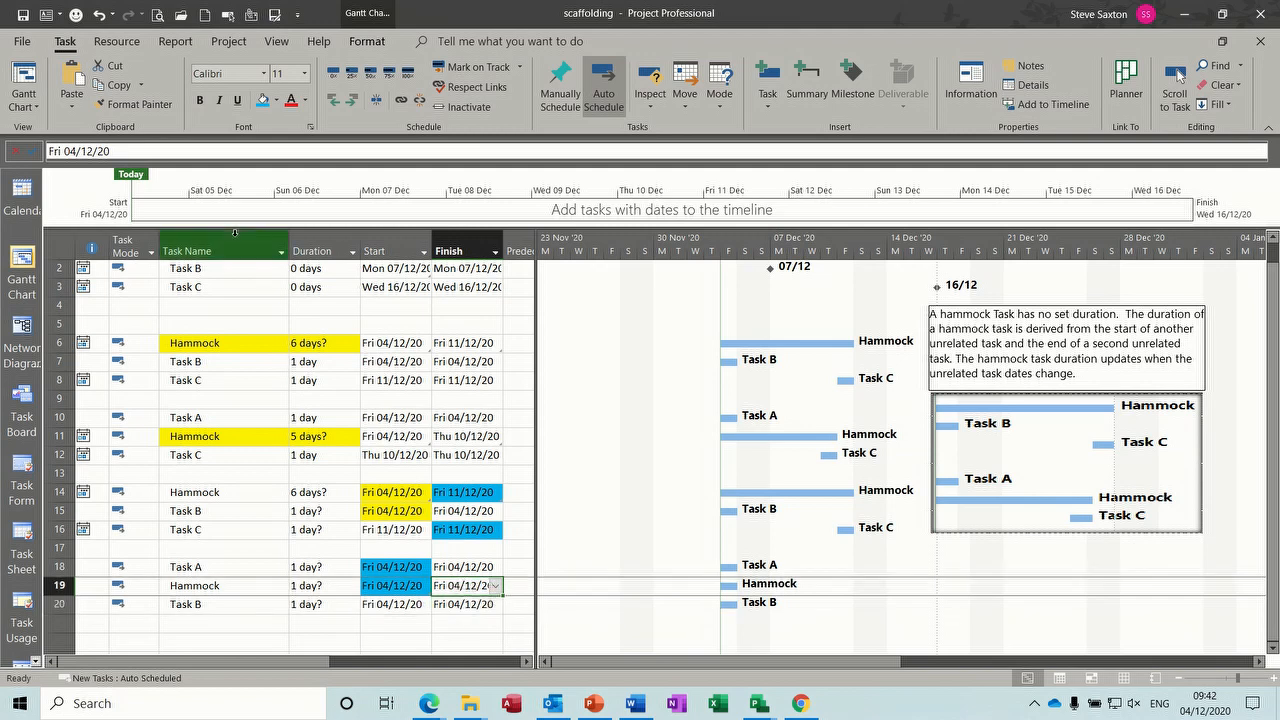
click(68, 108)
click(106, 183)
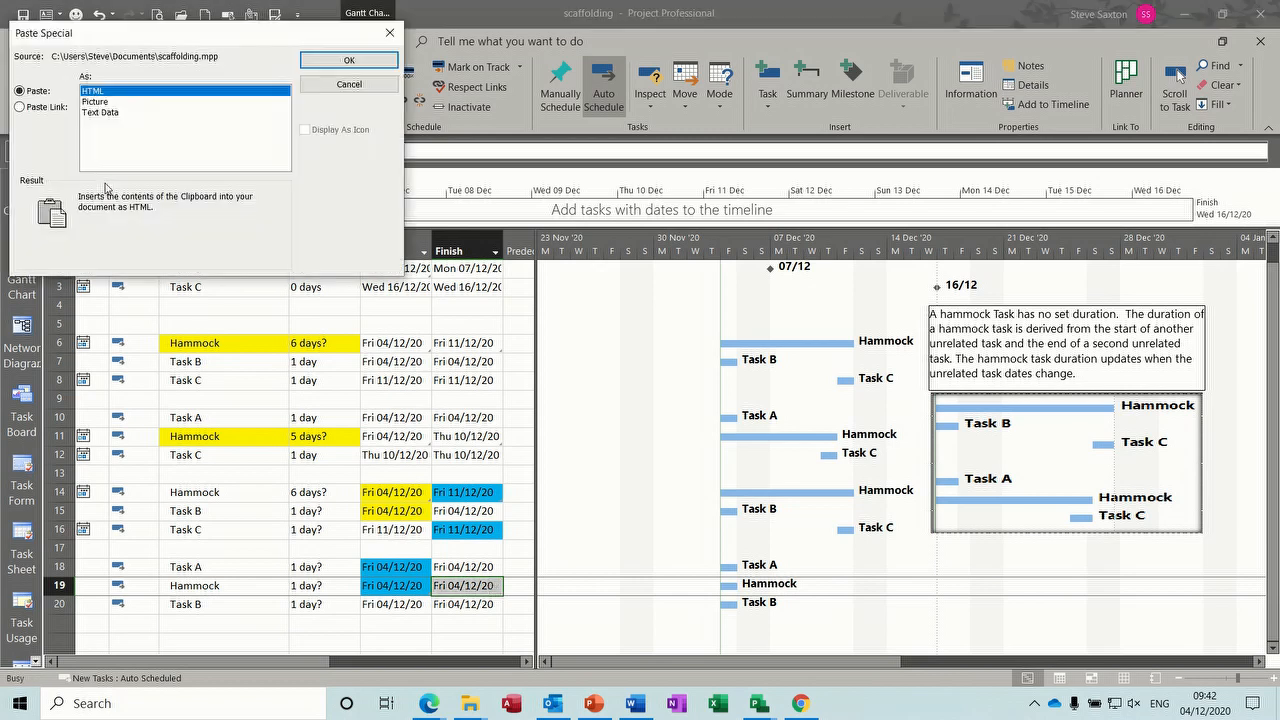
click(345, 60)
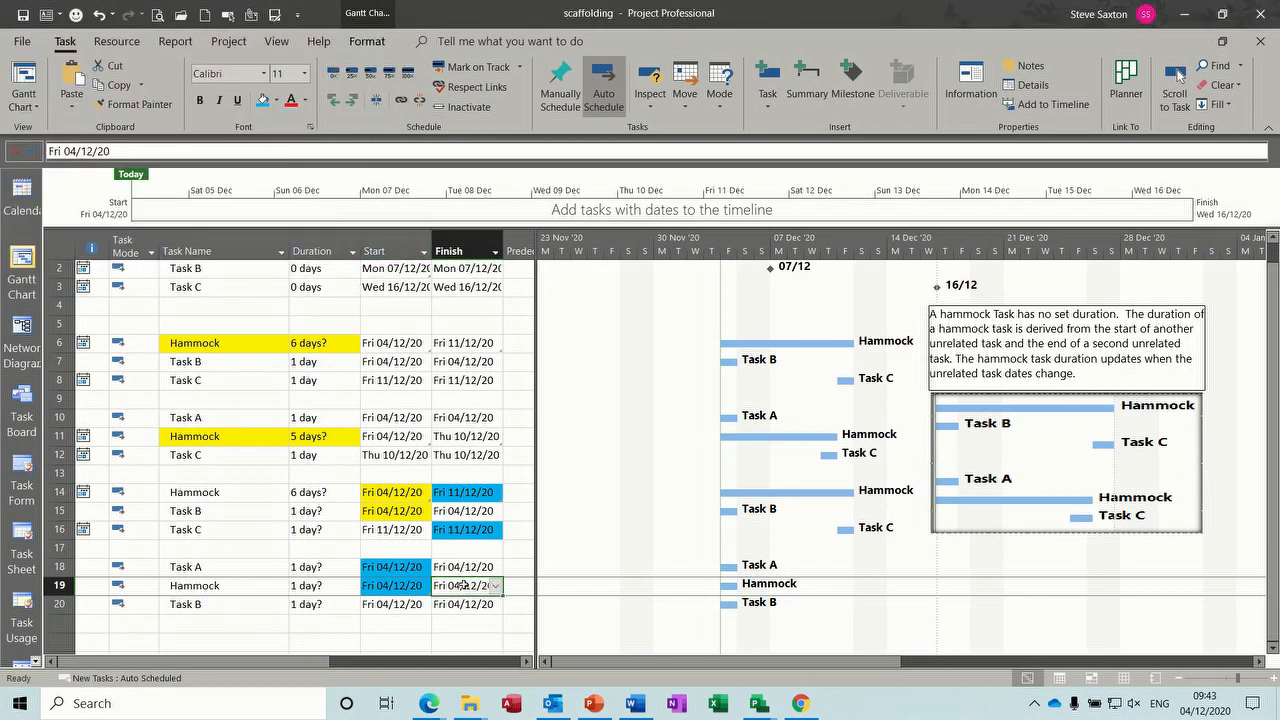
Fill the finish dates of Hammock and Task B in rows 19 and 20 with yellow
drag(463, 585, 463, 600)
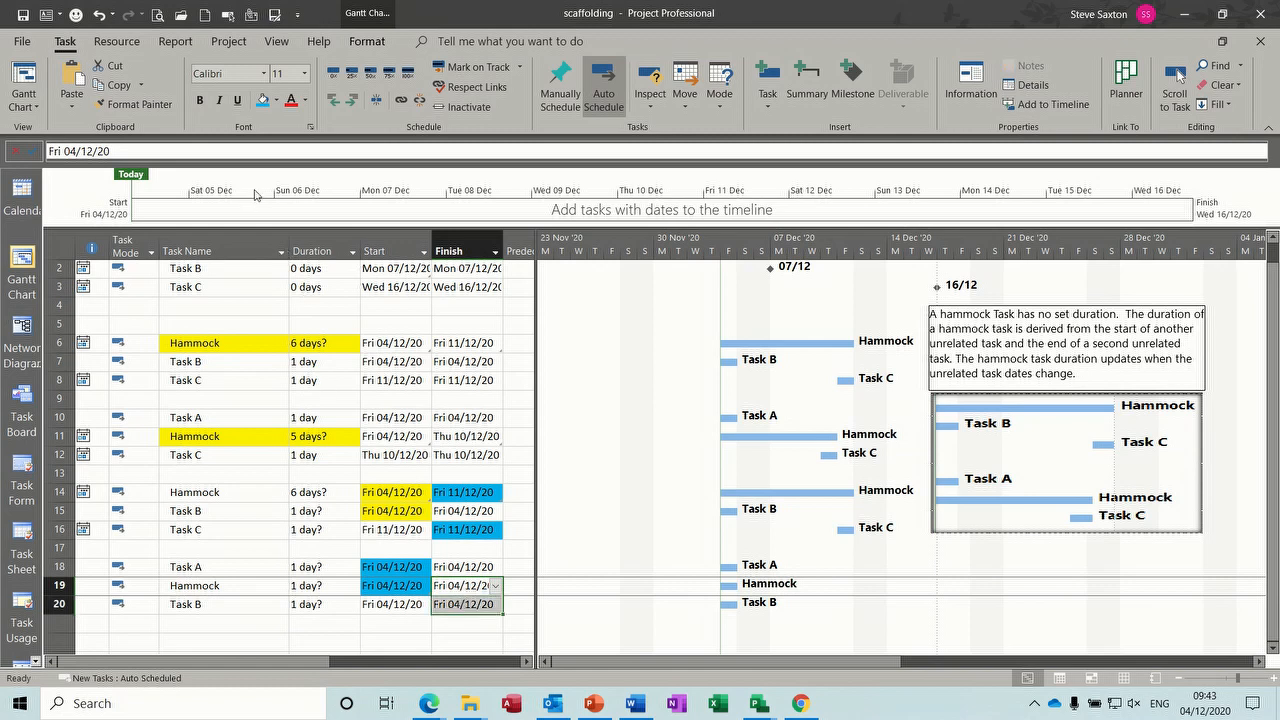
click(275, 100)
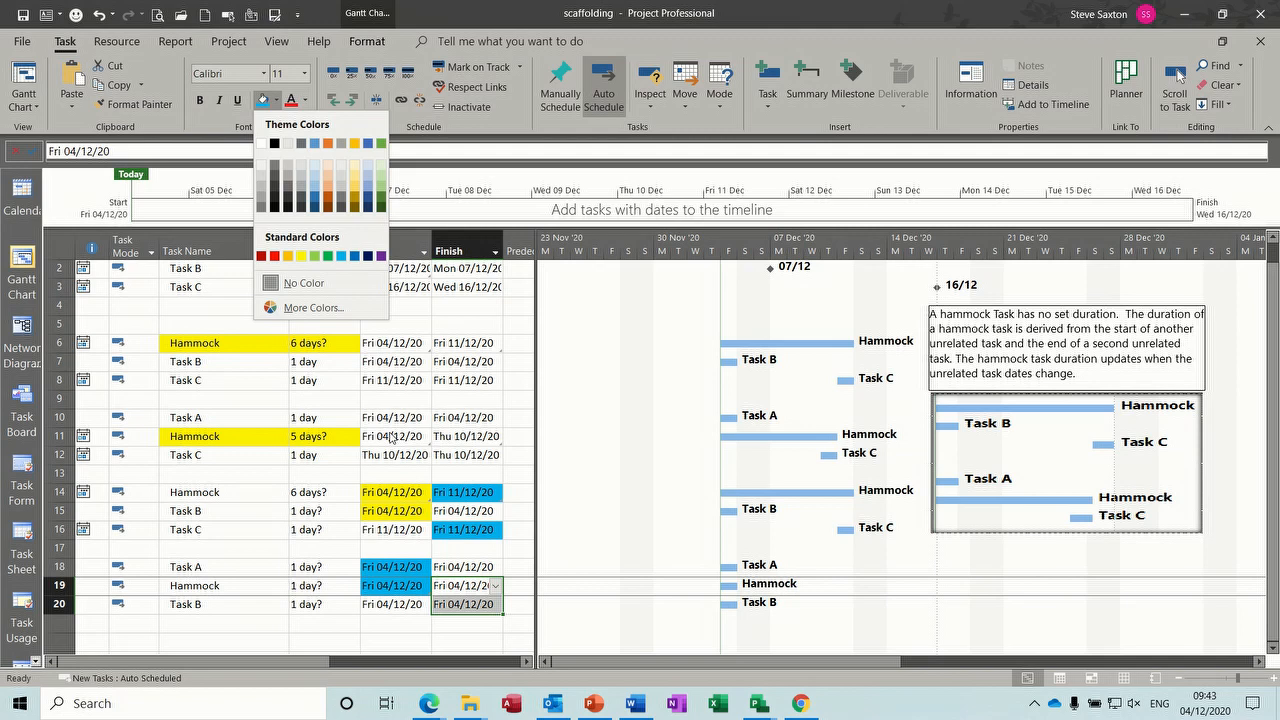
click(301, 257)
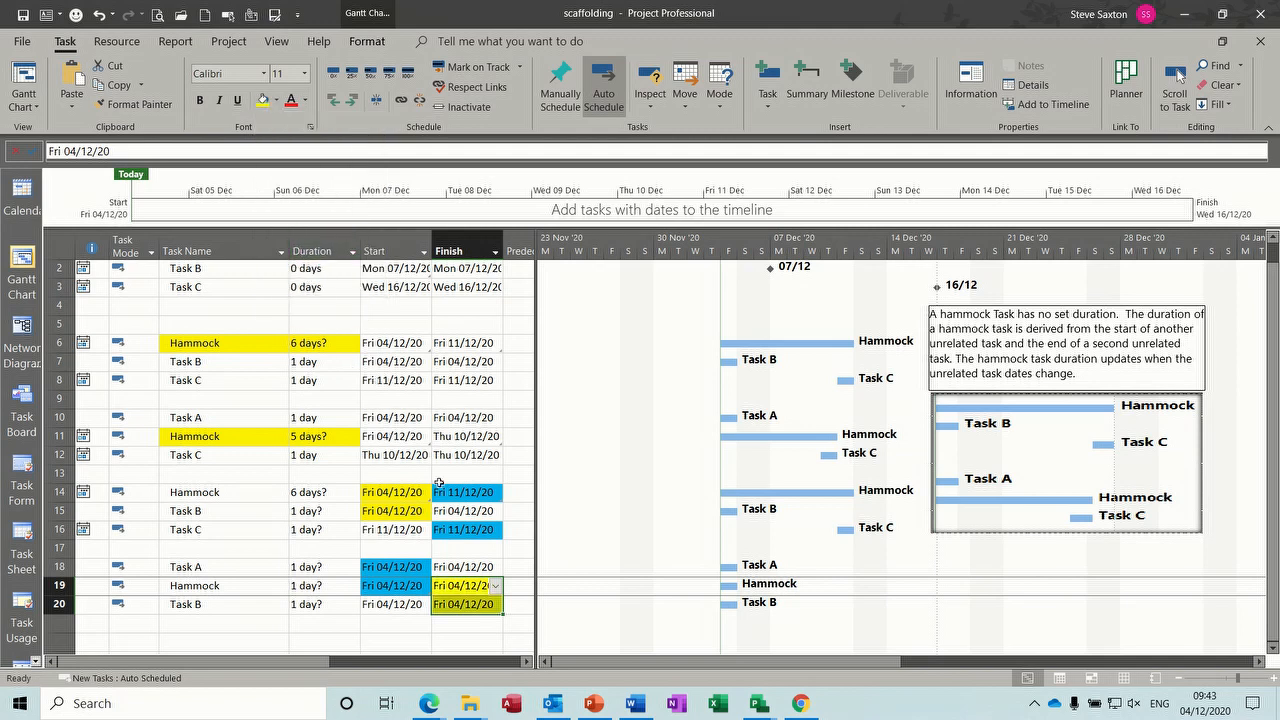
click(241, 585)
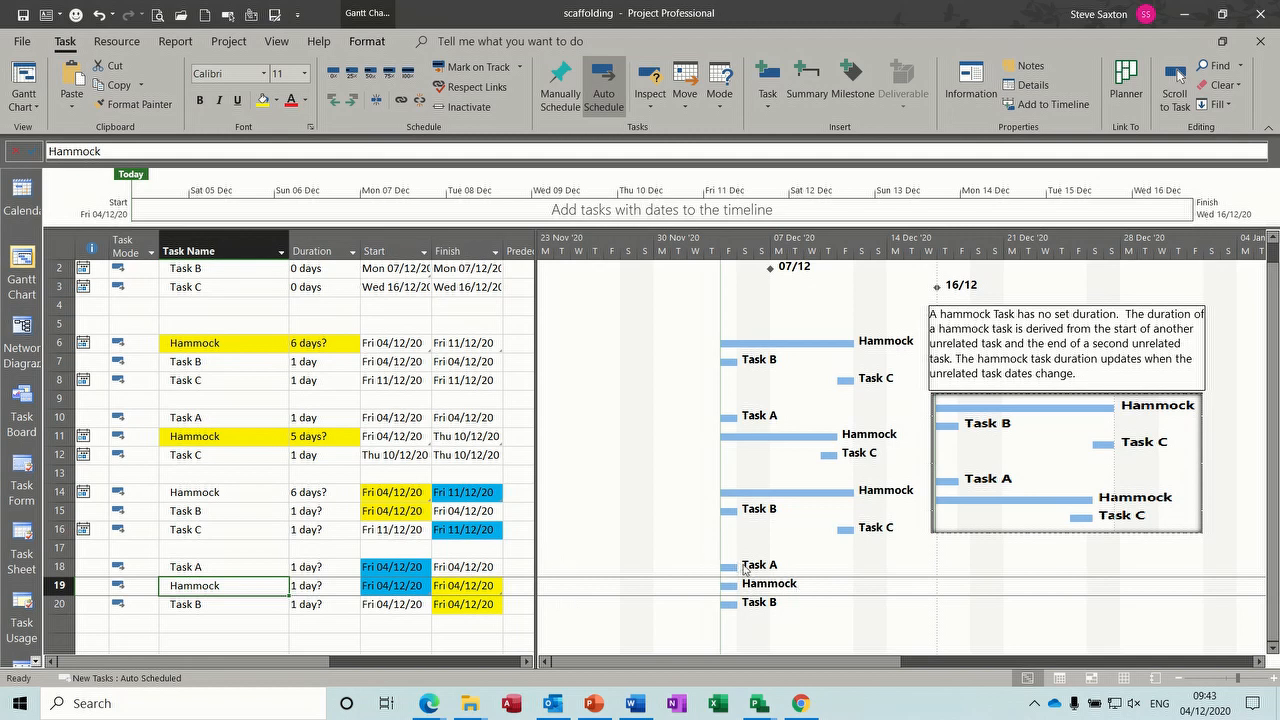
Move Task A's Gantt bar in row 18 to Mon 07/12/20 without adding a link
drag(729, 566, 784, 575)
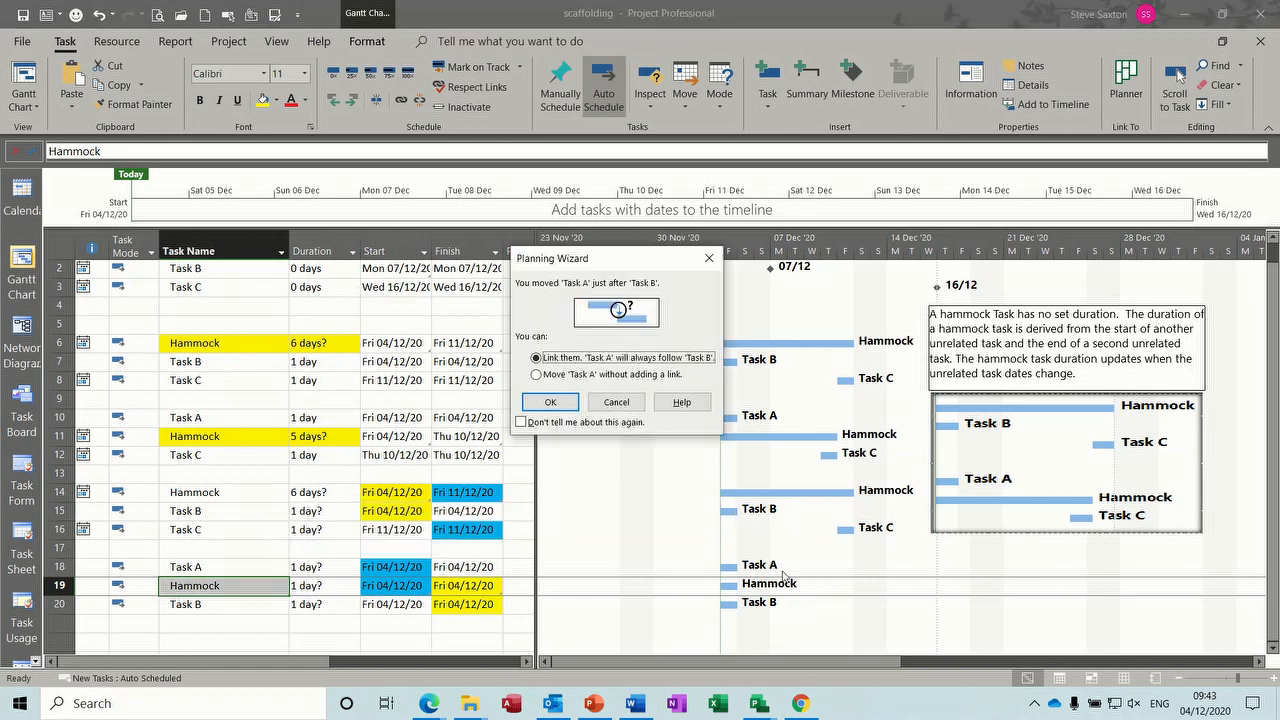
click(540, 374)
click(557, 404)
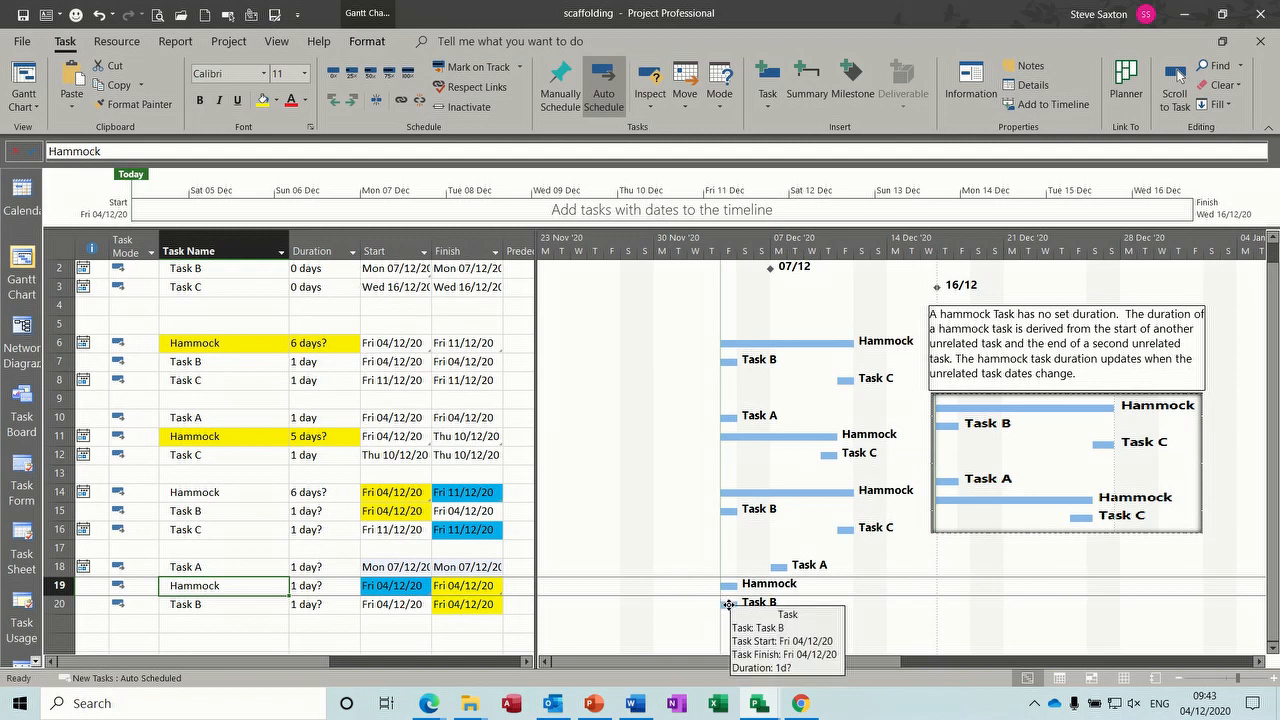
Move Task B's Gantt bar in row 20 to Tue 15/12/20 without adding a link
drag(728, 605, 921, 604)
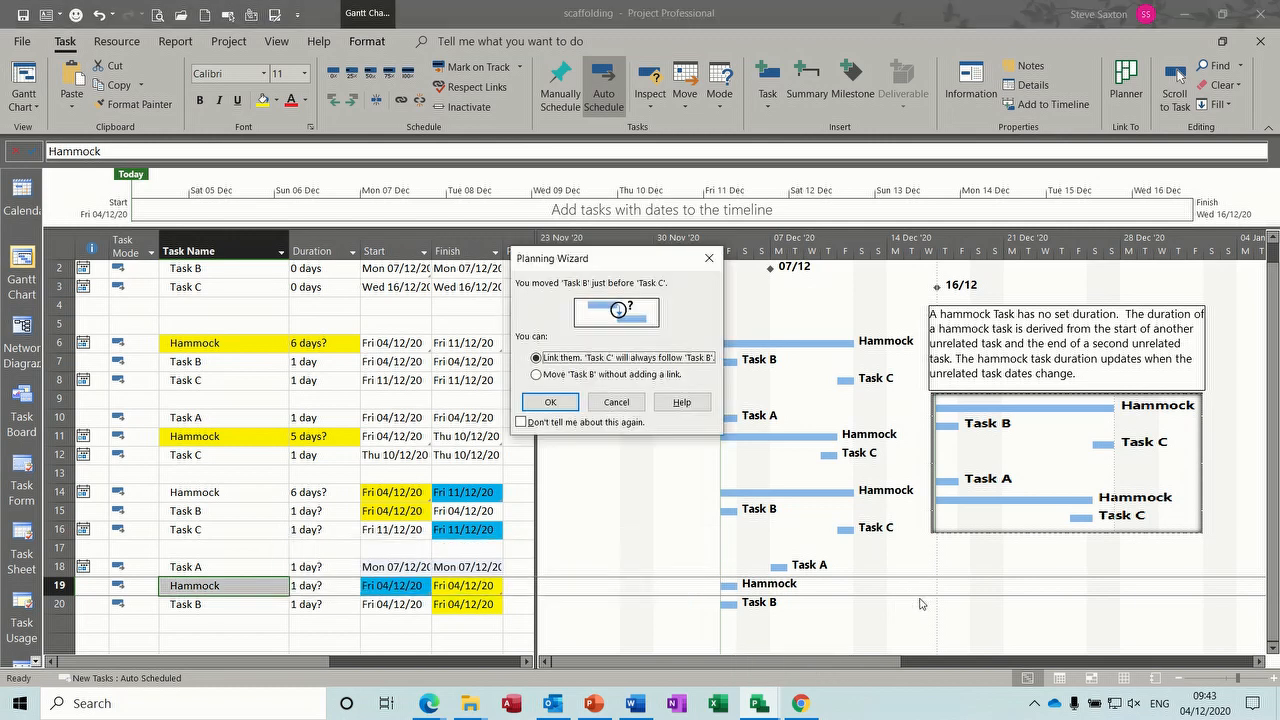
click(560, 375)
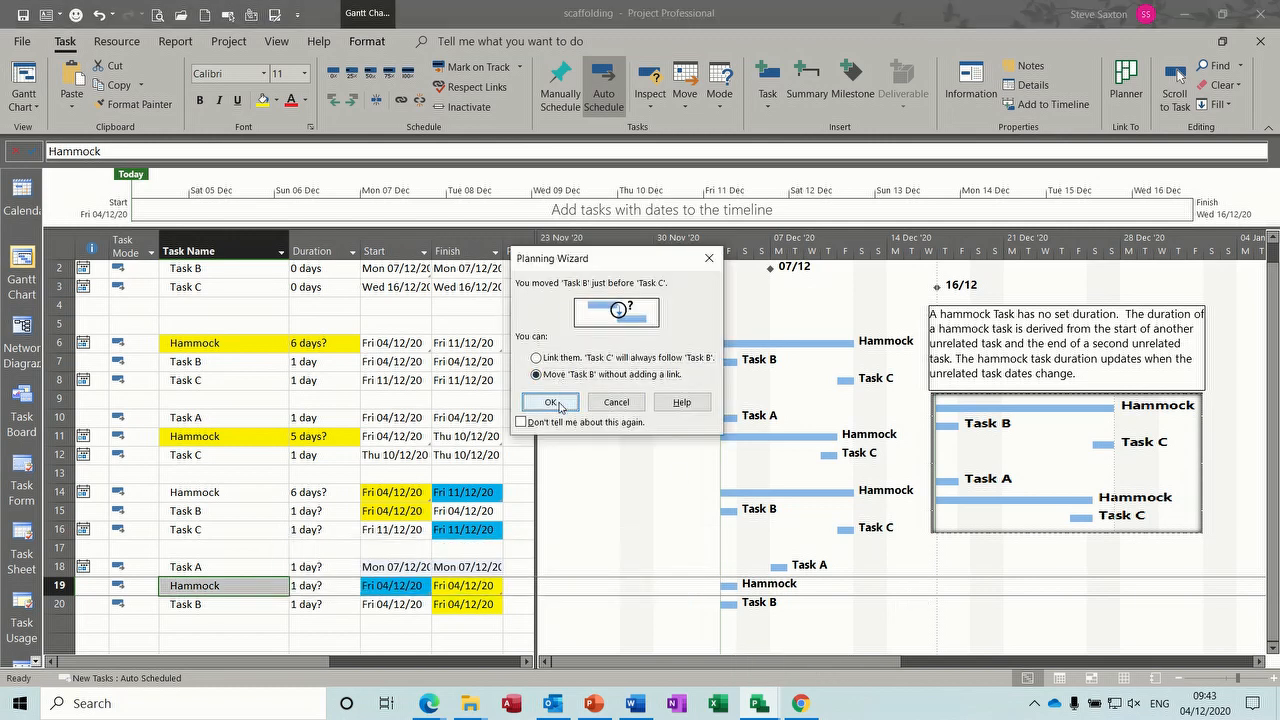
click(550, 402)
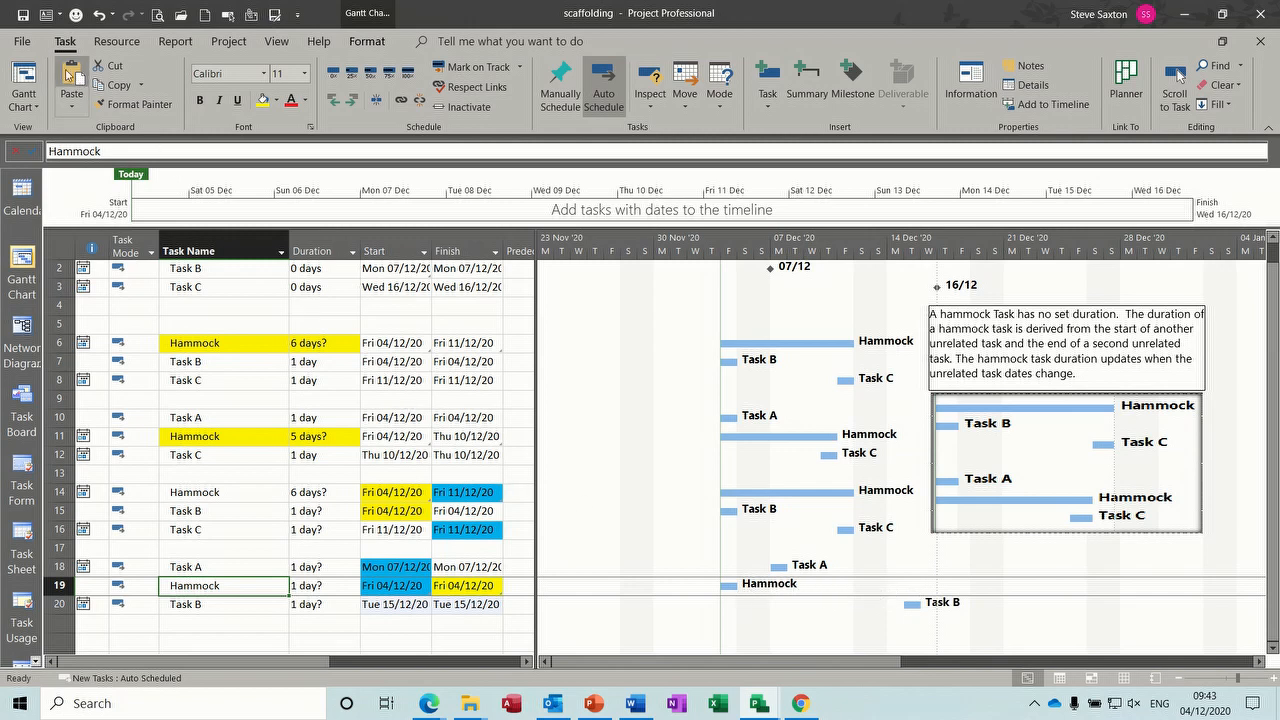
Close the scaffolding project and reopen it from the recent files, re-establishing its links to update the row 19 hammock
click(22, 42)
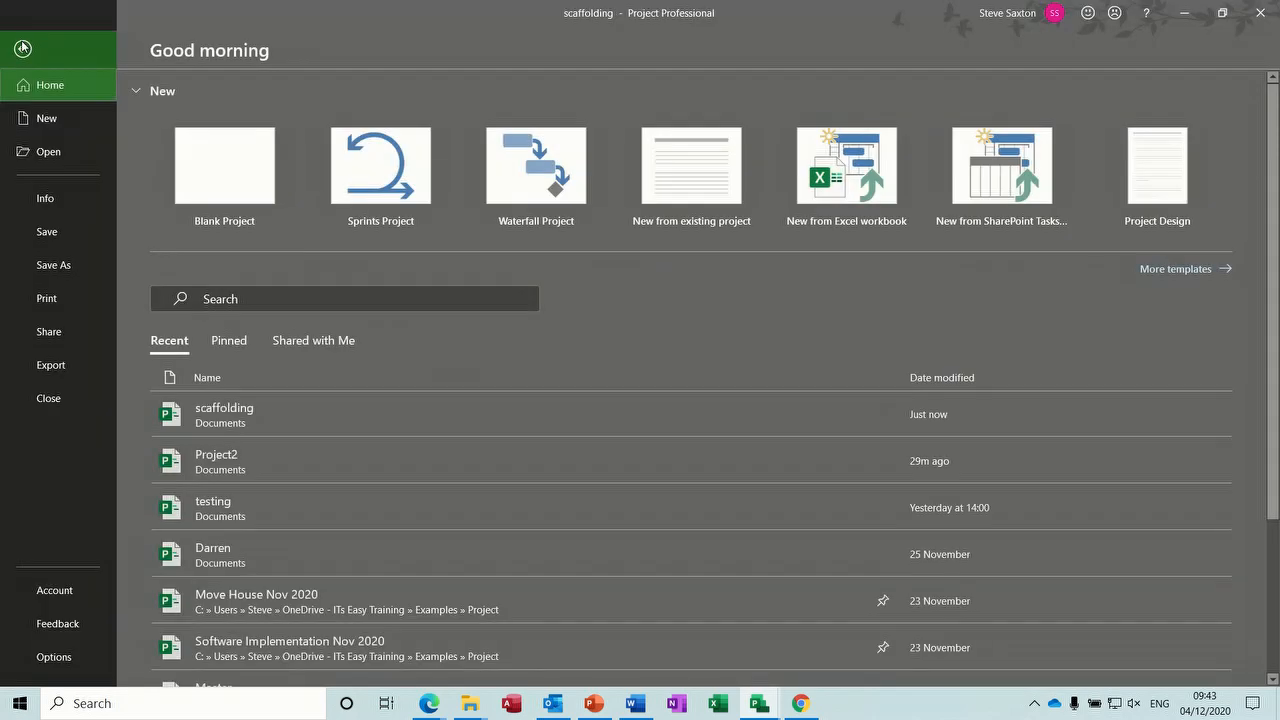
click(61, 397)
click(24, 43)
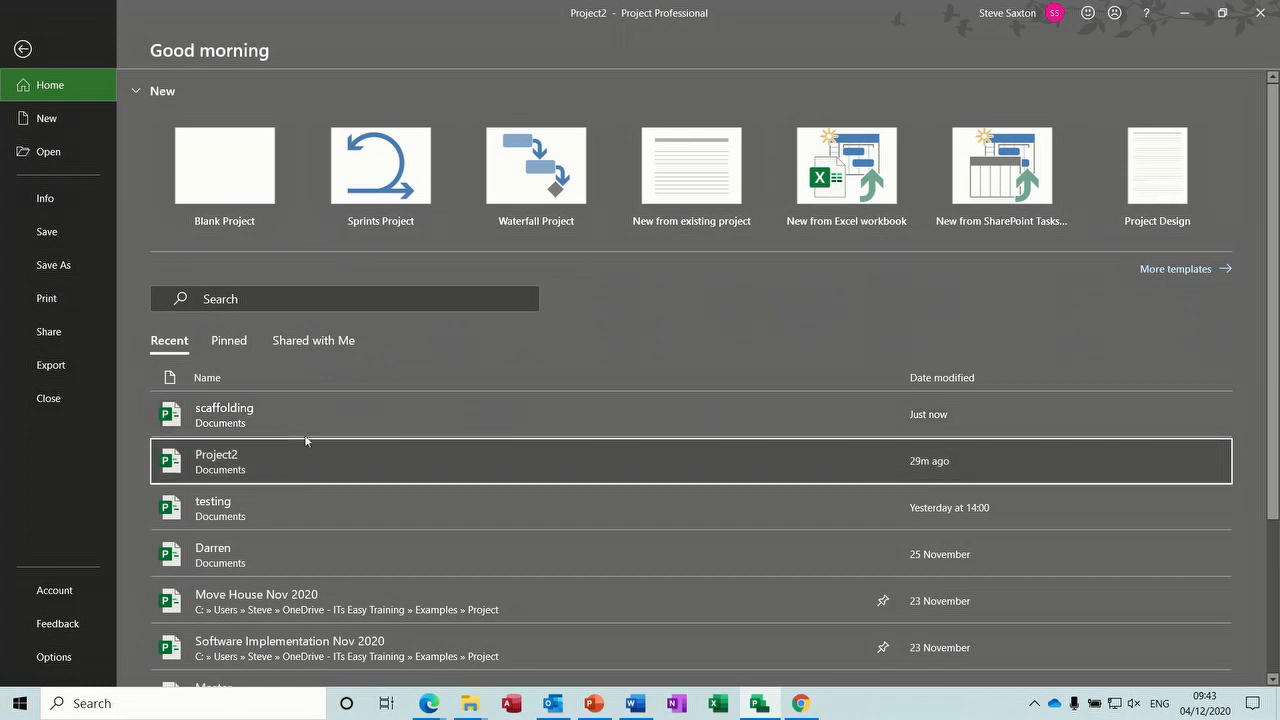
click(335, 431)
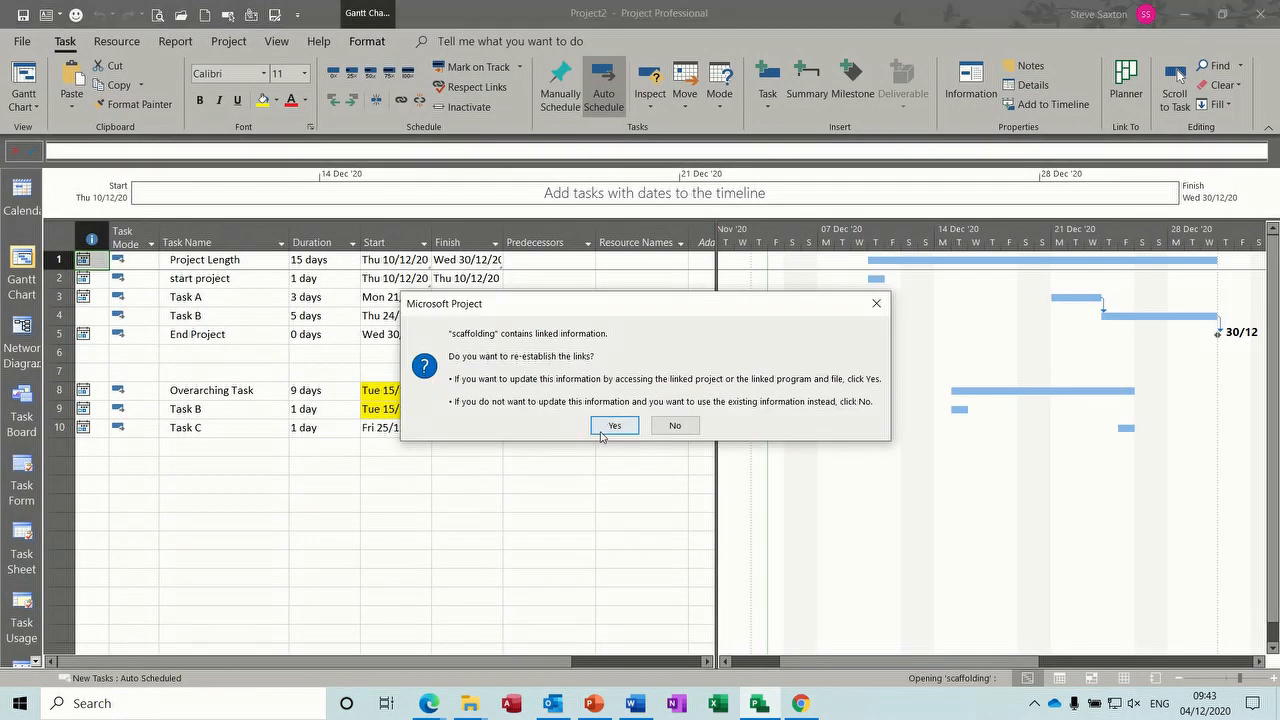
click(605, 427)
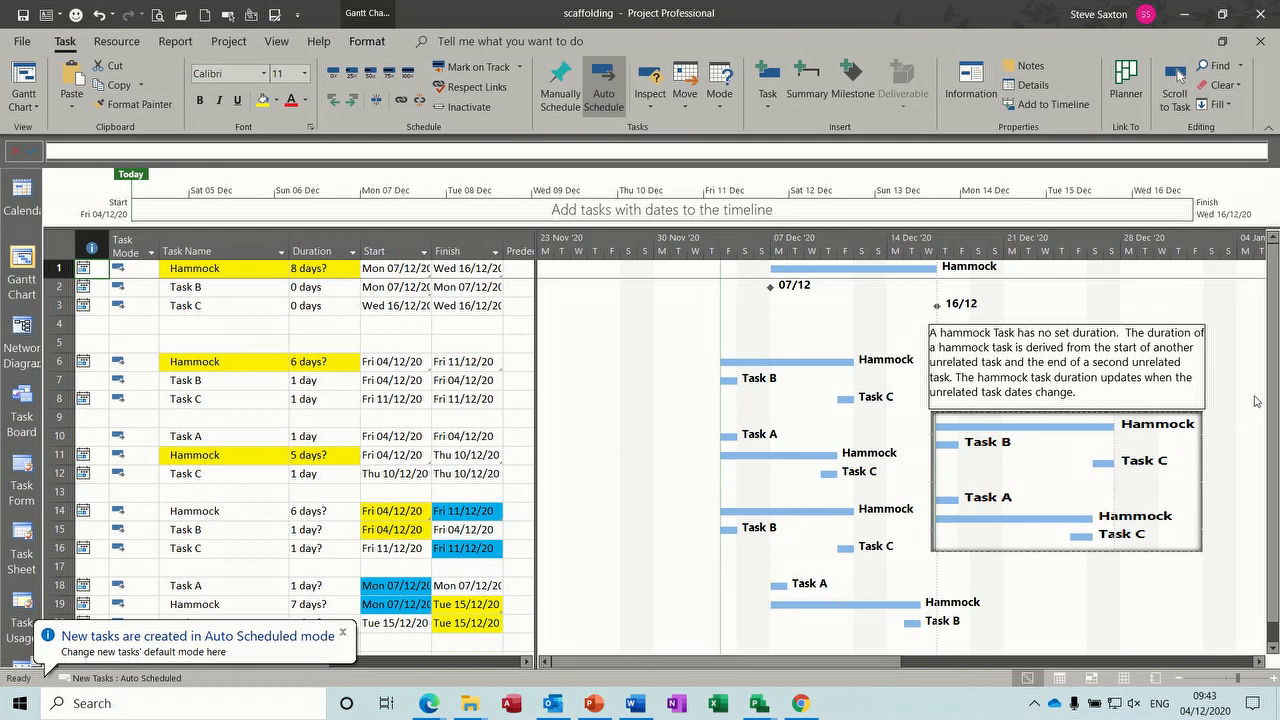
scroll(1256, 401, down, 1)
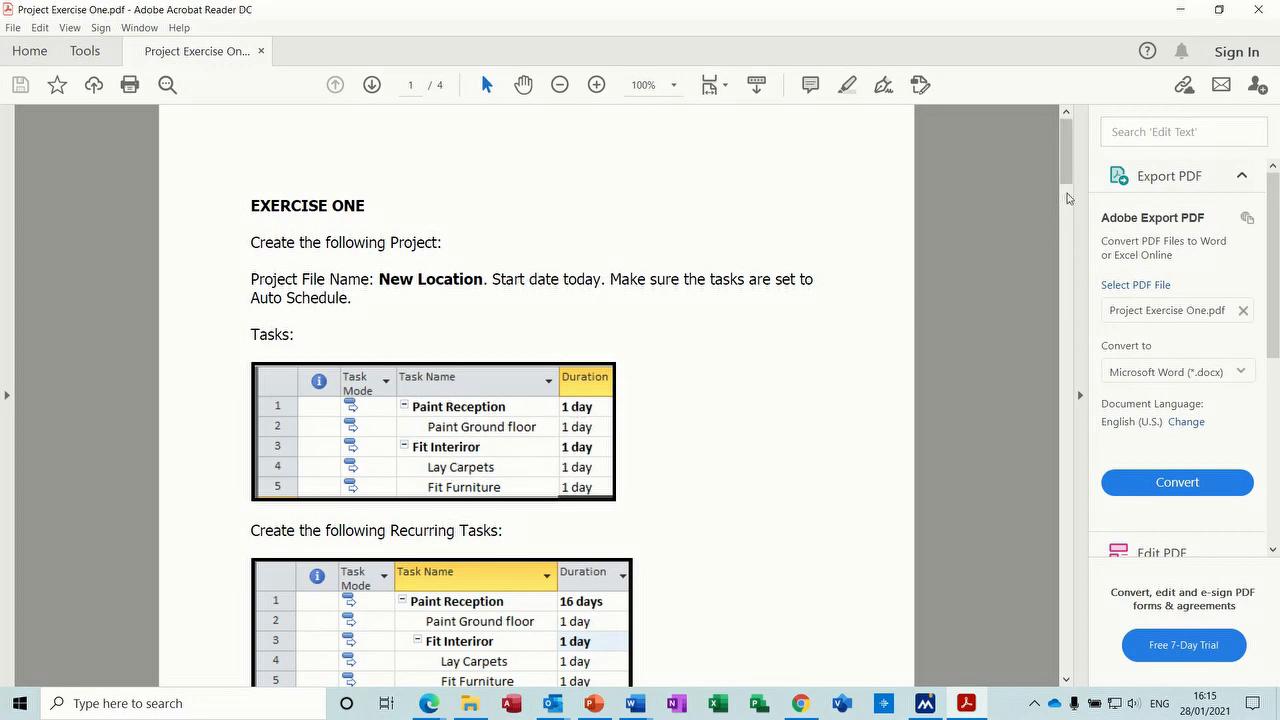
Read through all four pages of Project Exercise One.pdf, examining the tasks for New Location, Software Implementation and Moving To A New House
drag(1067, 162, 1069, 232)
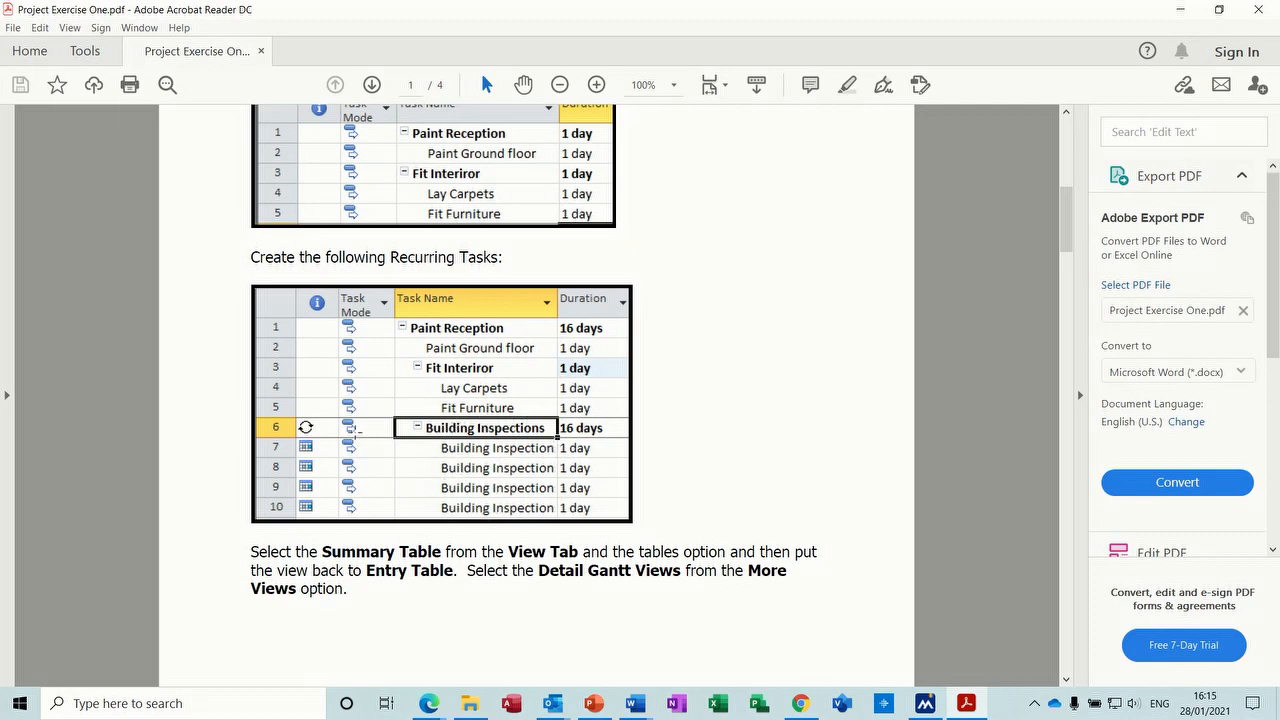
drag(1063, 197, 1064, 237)
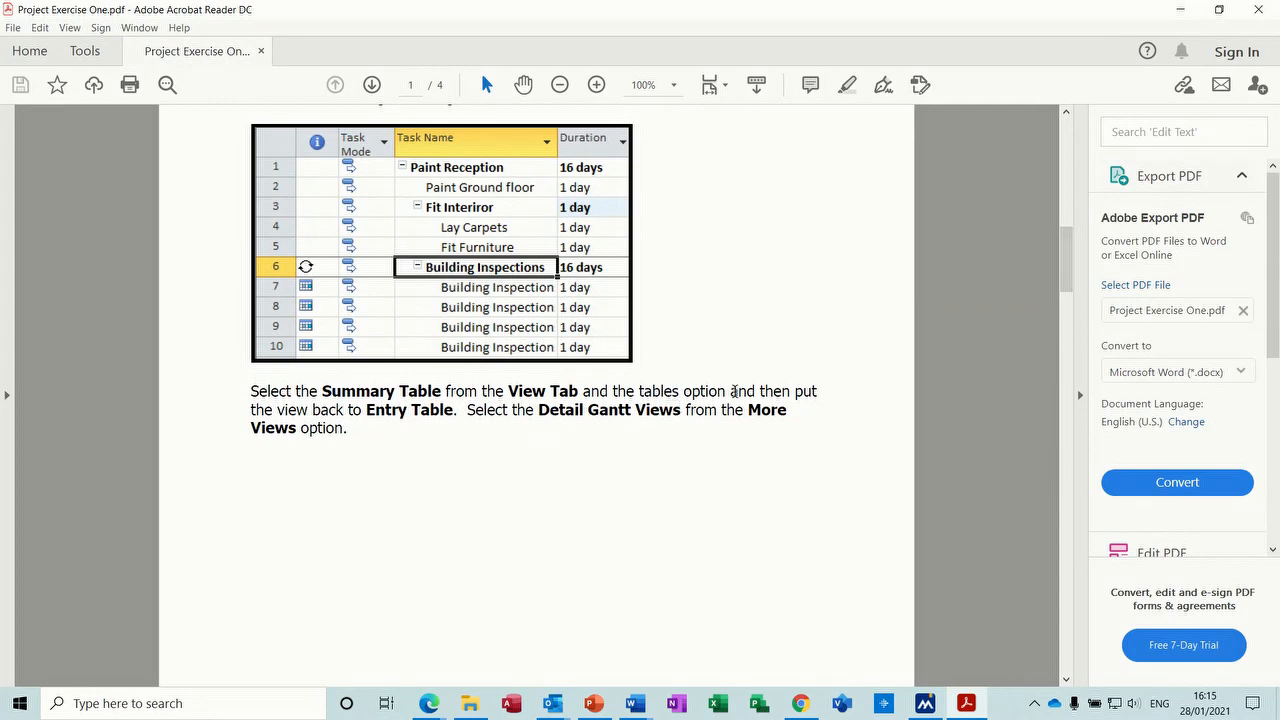
mouse_move(1066, 258)
mouse_down()
mouse_move(1069, 290)
mouse_move(1071, 263)
mouse_up()
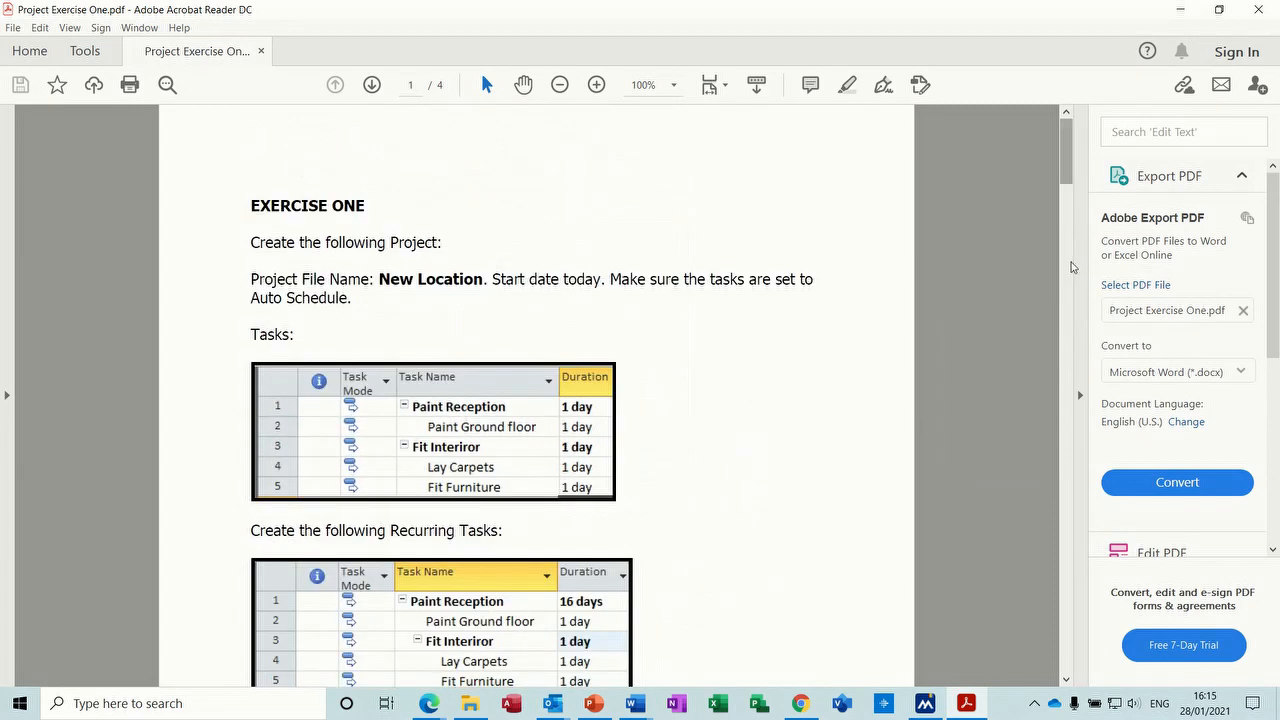
drag(1070, 188, 1079, 302)
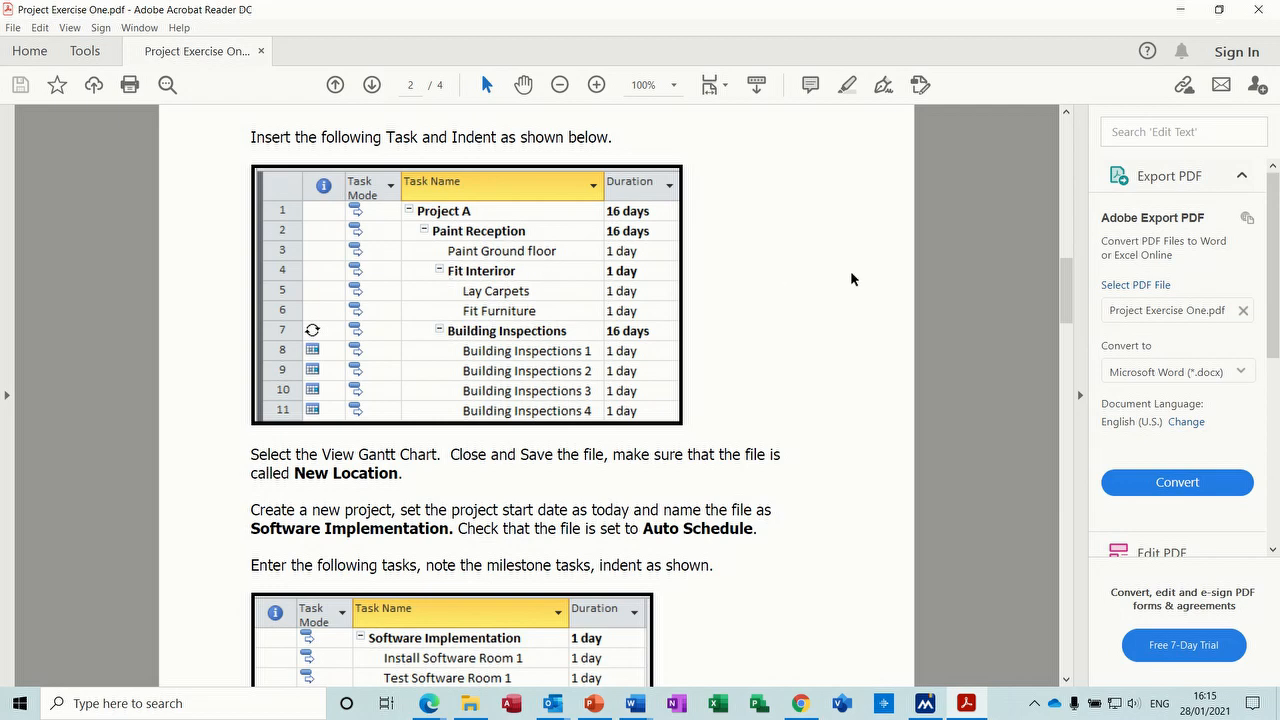
drag(1068, 279, 1068, 321)
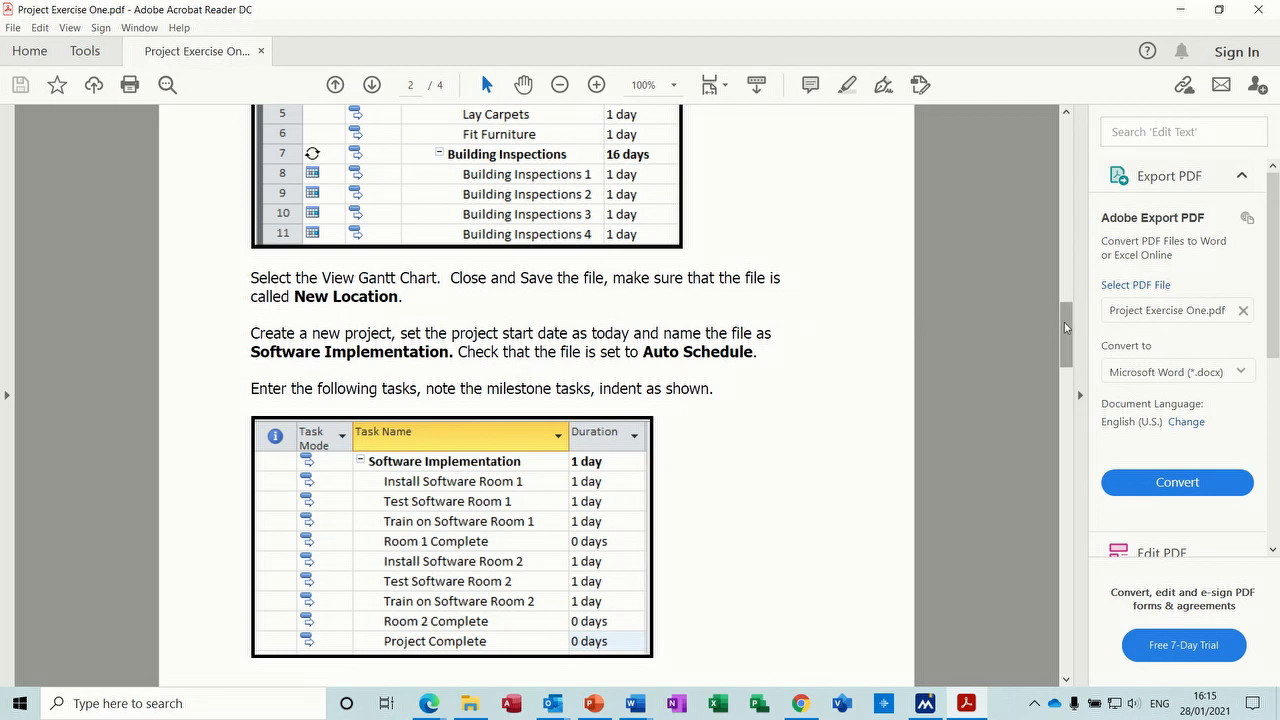
drag(1064, 327, 1080, 393)
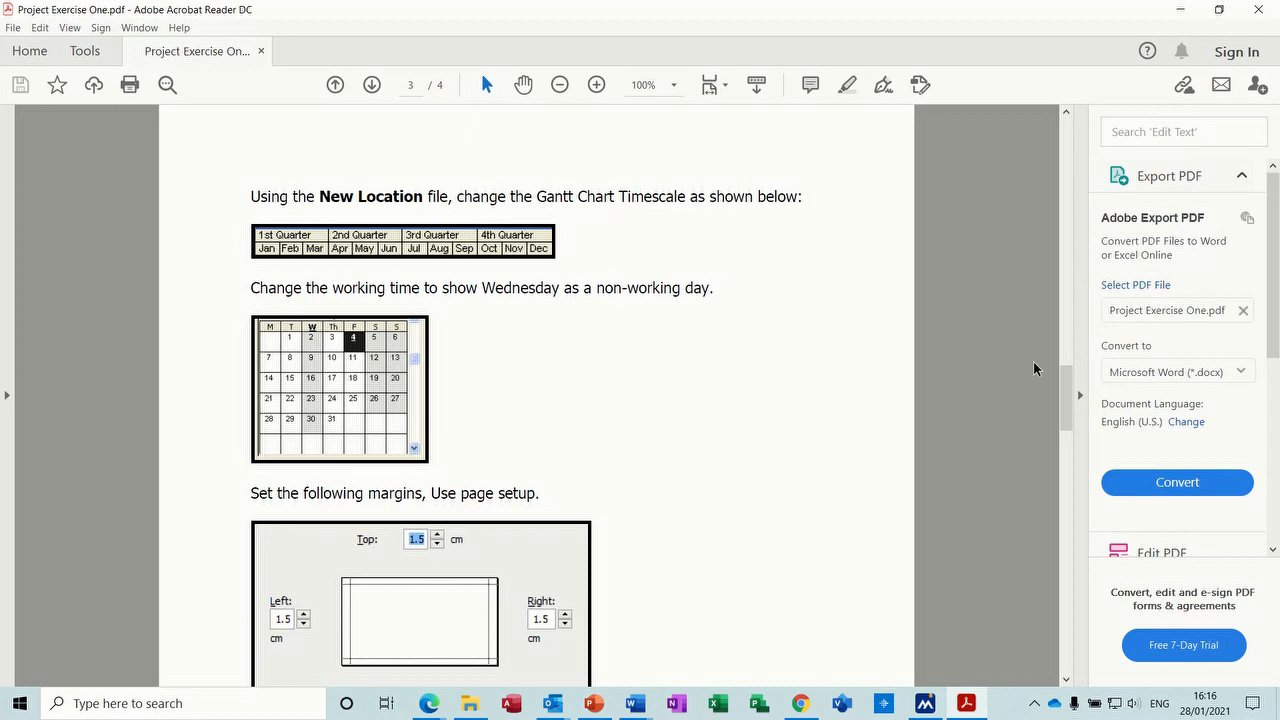
drag(1067, 398, 1077, 497)
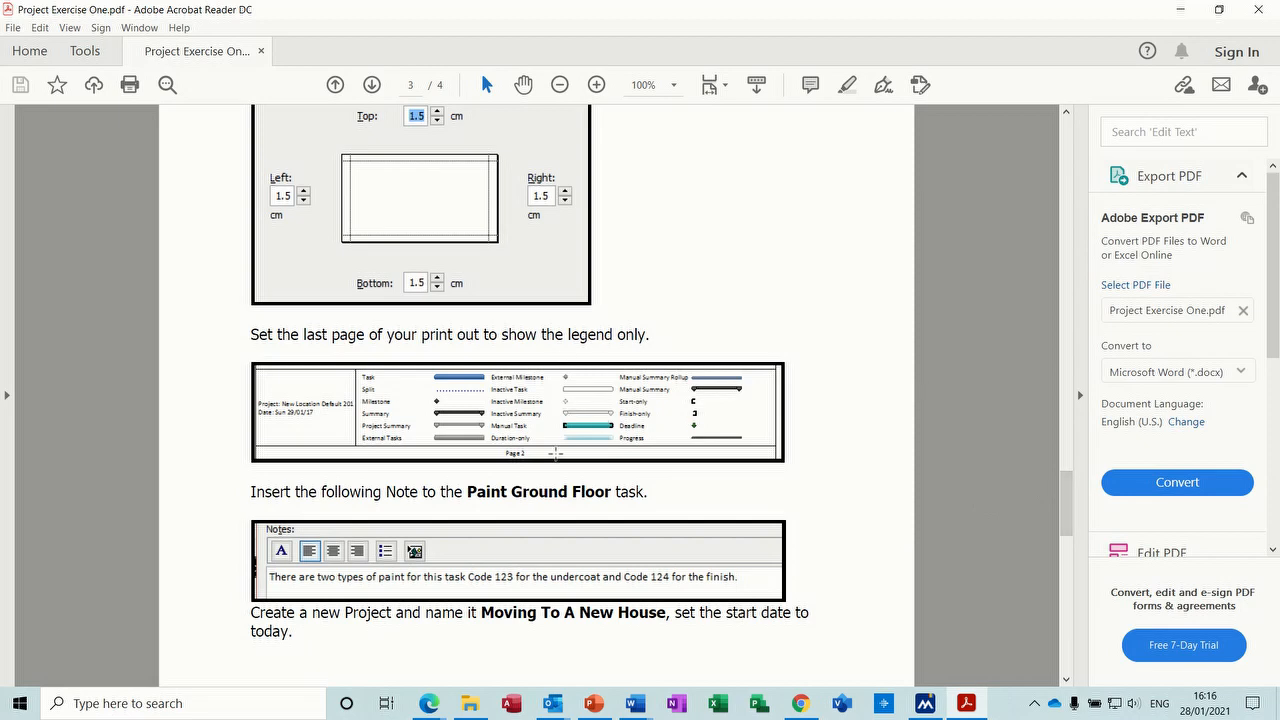
drag(1064, 490, 1066, 533)
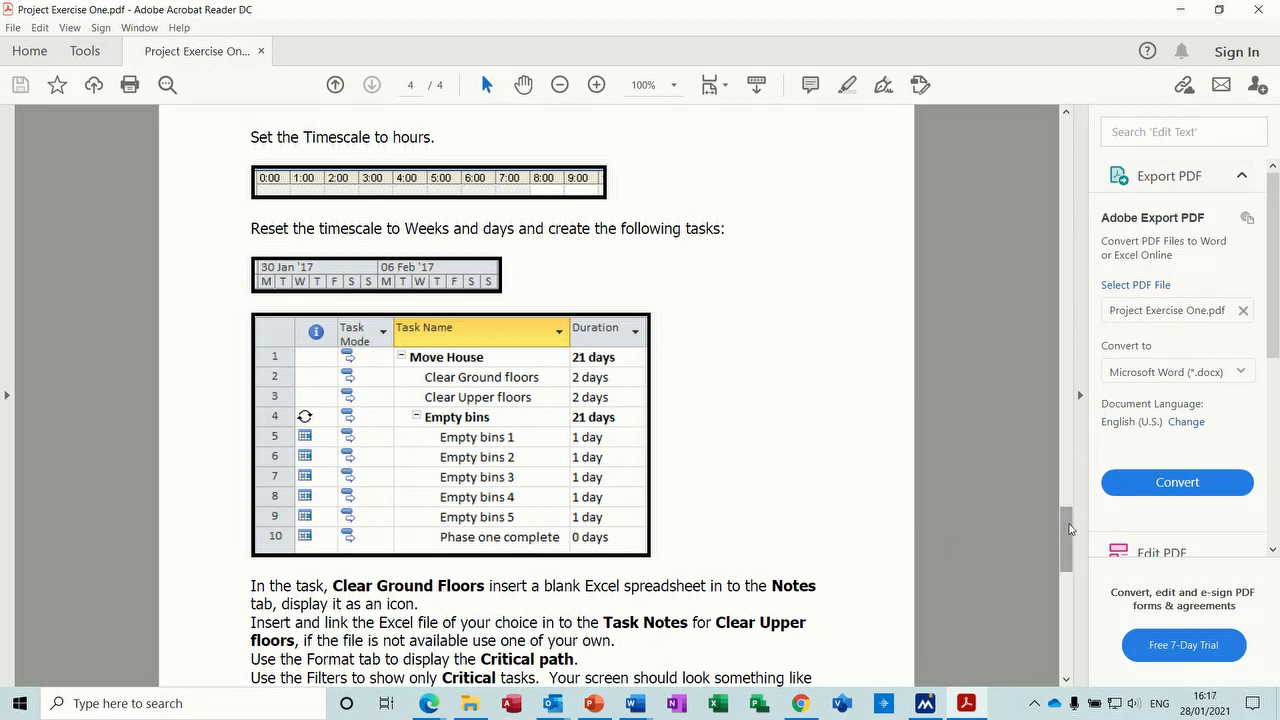
drag(1068, 528, 1063, 606)
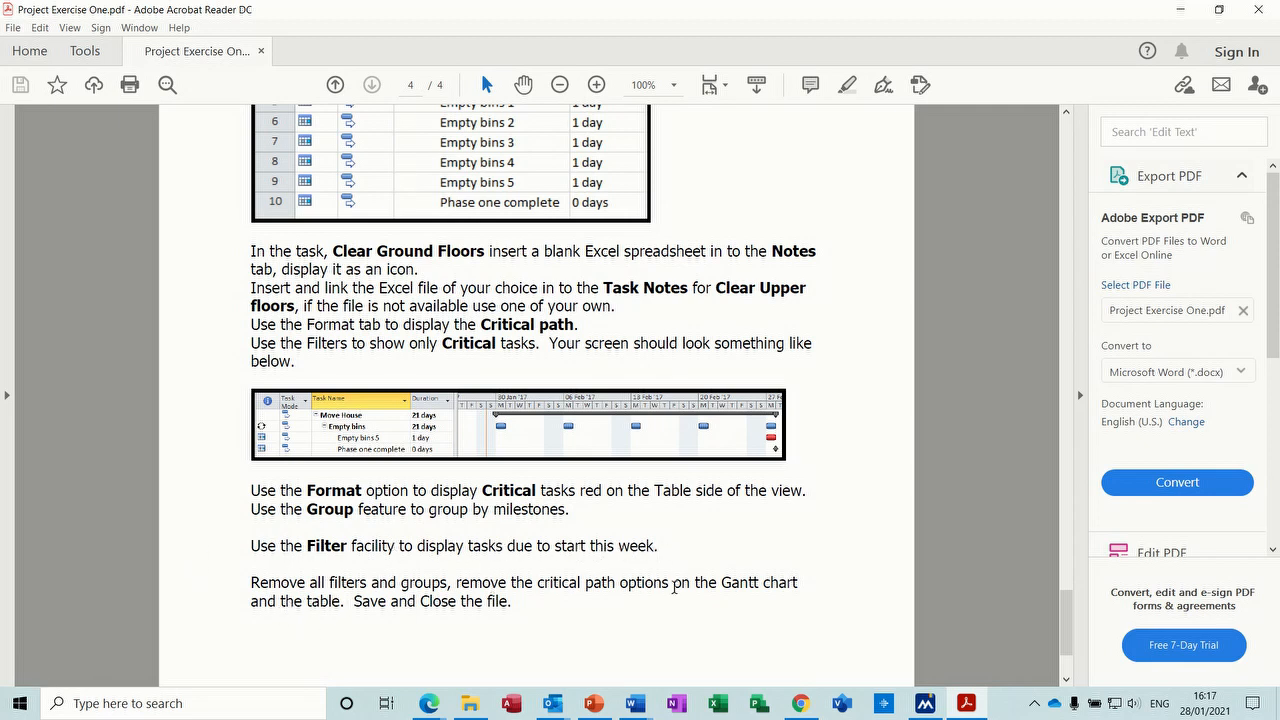
drag(1063, 597, 1068, 632)
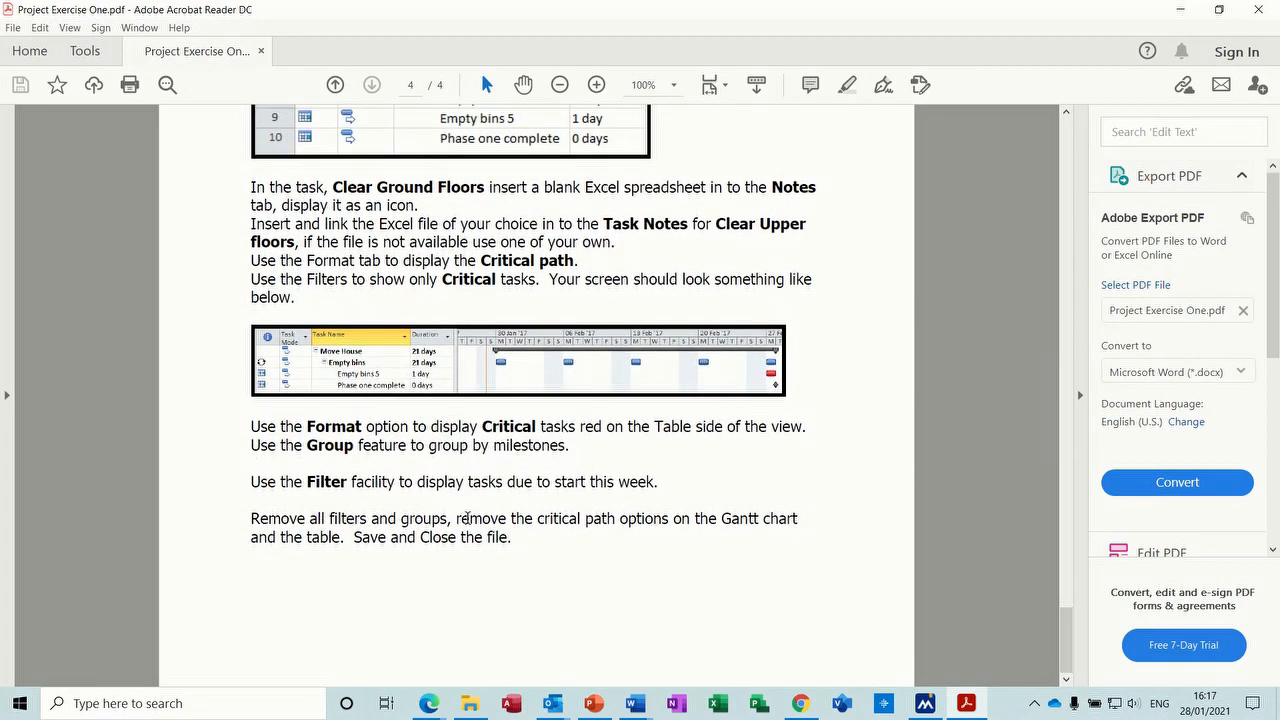